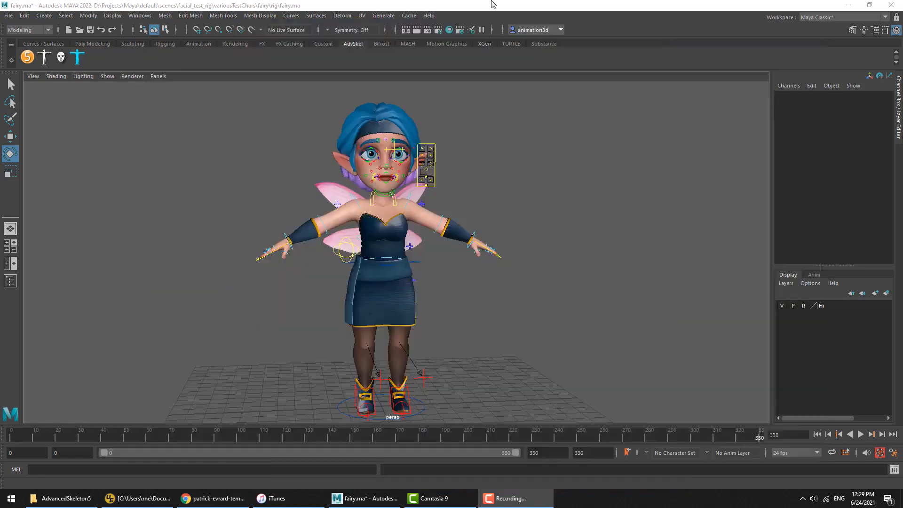
# Examine the fairy character's body and existing facial rig controls from several angles in the perspective view.
pyautogui.click(492, 2)
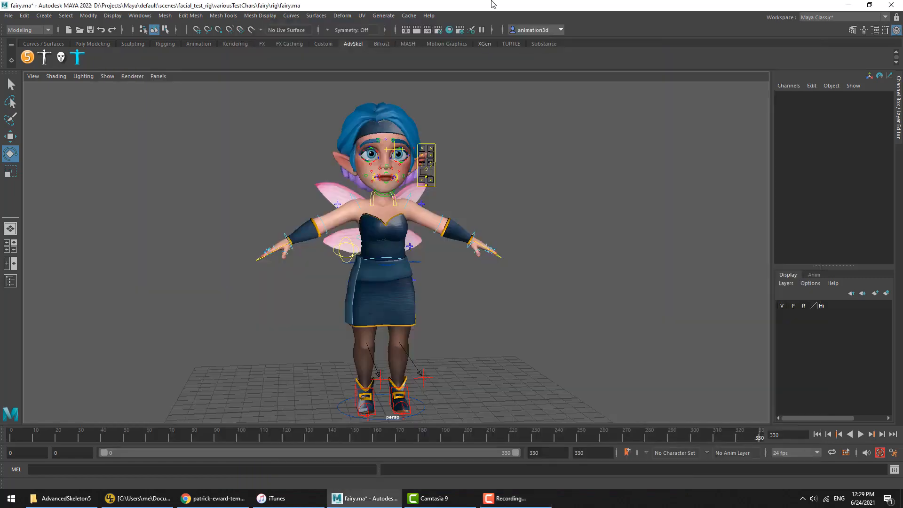
pyautogui.moveTo(416, 221)
pyautogui.keyDown('alt'); pyautogui.mouseDown()
pyautogui.moveTo(475, 225)
pyautogui.moveTo(407, 230)
pyautogui.mouseUp(); pyautogui.keyUp('alt')
pyautogui.keyDown('alt'); pyautogui.moveTo(472, 225); pyautogui.dragTo(534, 236, button='right'); pyautogui.keyUp('alt')
pyautogui.keyDown('alt'); pyautogui.moveTo(534, 235); pyautogui.dragTo(536, 301, button='middle'); pyautogui.keyUp('alt')
pyautogui.keyDown('alt'); pyautogui.moveTo(537, 301); pyautogui.dragTo(510, 298); pyautogui.keyUp('alt')
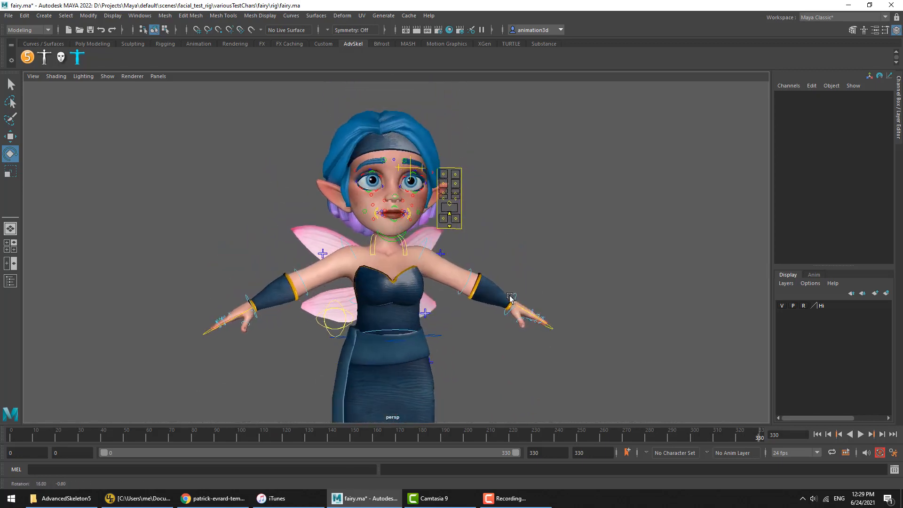
pyautogui.keyDown('alt'); pyautogui.moveTo(510, 297); pyautogui.dragTo(494, 221, button='middle'); pyautogui.keyUp('alt')
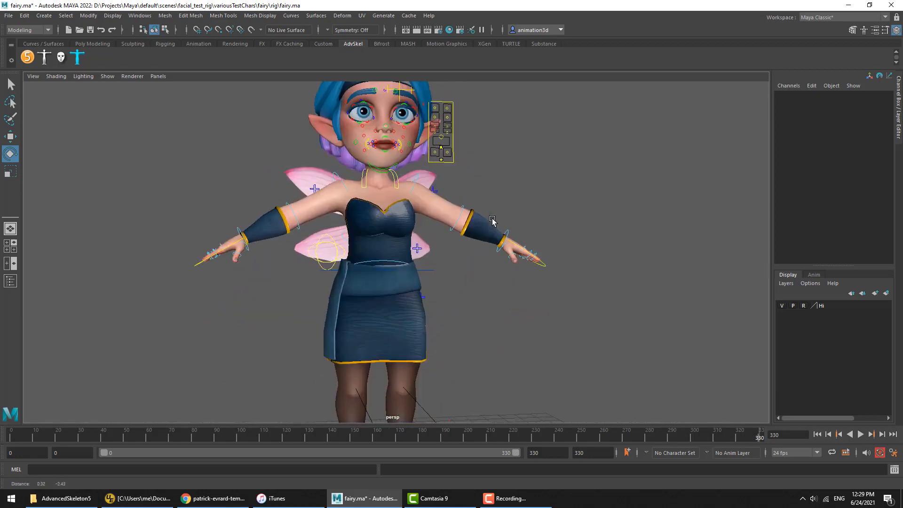
pyautogui.keyDown('alt'); pyautogui.moveTo(494, 222); pyautogui.dragTo(484, 242); pyautogui.keyUp('alt')
pyautogui.keyDown('alt'); pyautogui.moveTo(483, 241); pyautogui.dragTo(485, 270, button='middle'); pyautogui.keyUp('alt')
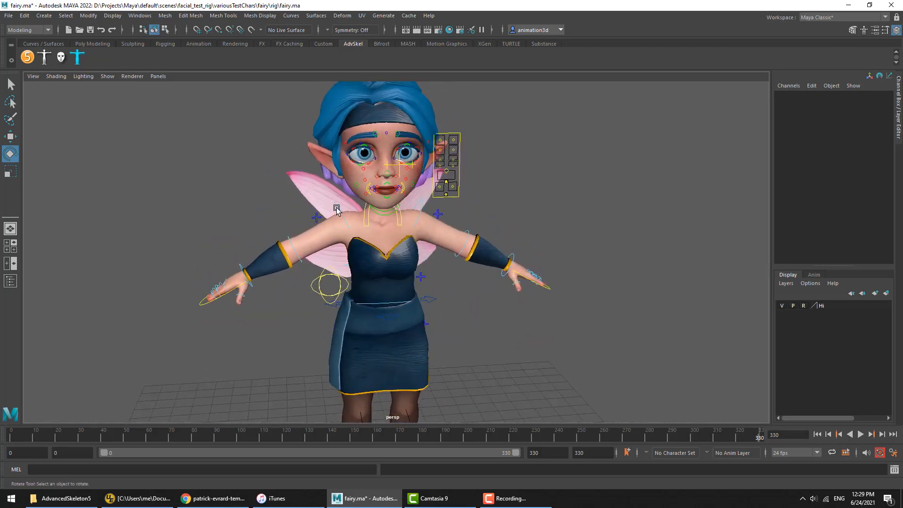
pyautogui.click(339, 210)
pyautogui.moveTo(338, 210); pyautogui.dragTo(471, 199)
pyautogui.hotkey('ctrl', 'z')
# Try out the Happy attribute of the ctrlEmotions_M control, undo the change and clear the selection.
pyautogui.keyDown('alt'); pyautogui.moveTo(474, 201); pyautogui.dragTo(491, 263, button='middle'); pyautogui.keyUp('alt')
pyautogui.keyDown('alt'); pyautogui.moveTo(490, 263); pyautogui.dragTo(659, 259, button='right'); pyautogui.keyUp('alt')
pyautogui.click(514, 255)
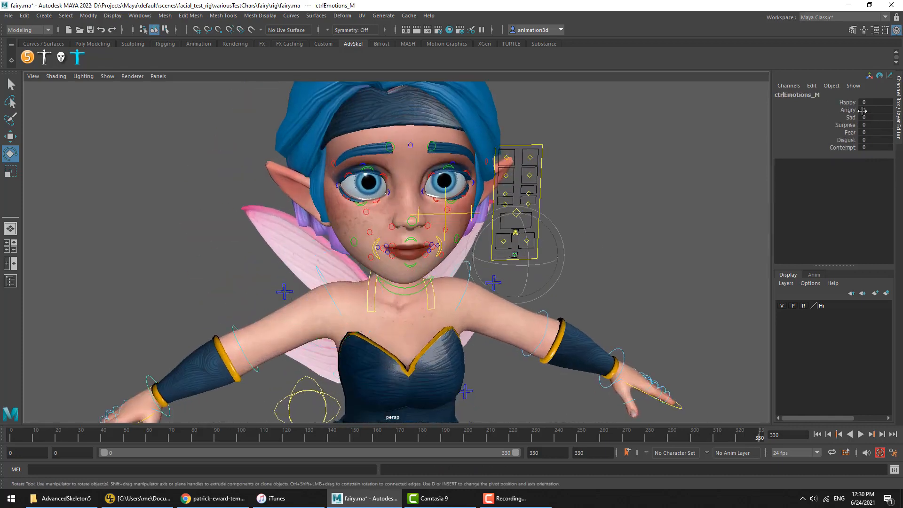
pyautogui.click(850, 103)
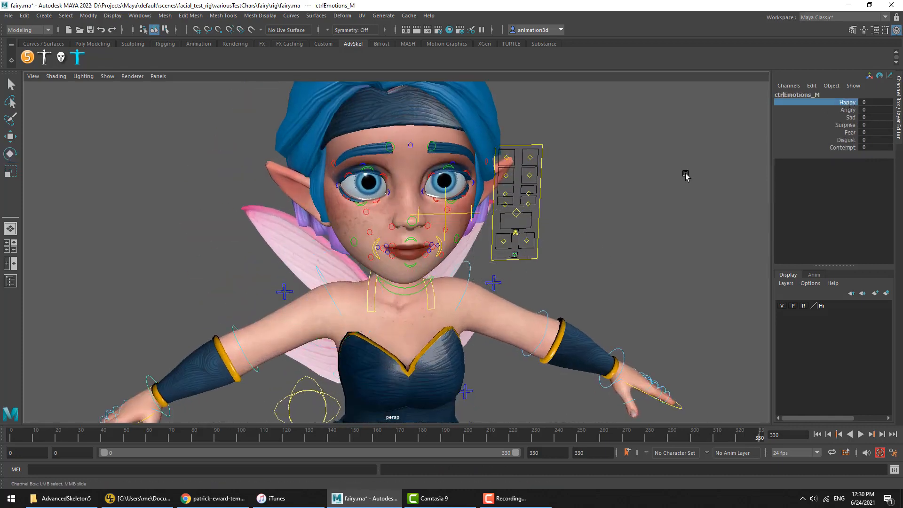
pyautogui.moveTo(576, 242); pyautogui.dragTo(569, 269, button='middle')
pyautogui.hotkey('ctrl', 'z')
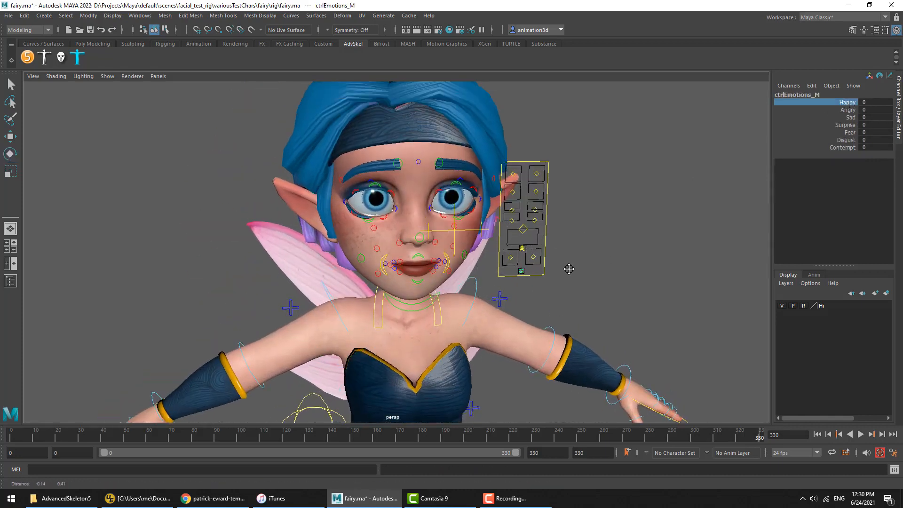
pyautogui.keyDown('alt'); pyautogui.moveTo(569, 269); pyautogui.dragTo(553, 259); pyautogui.keyUp('alt')
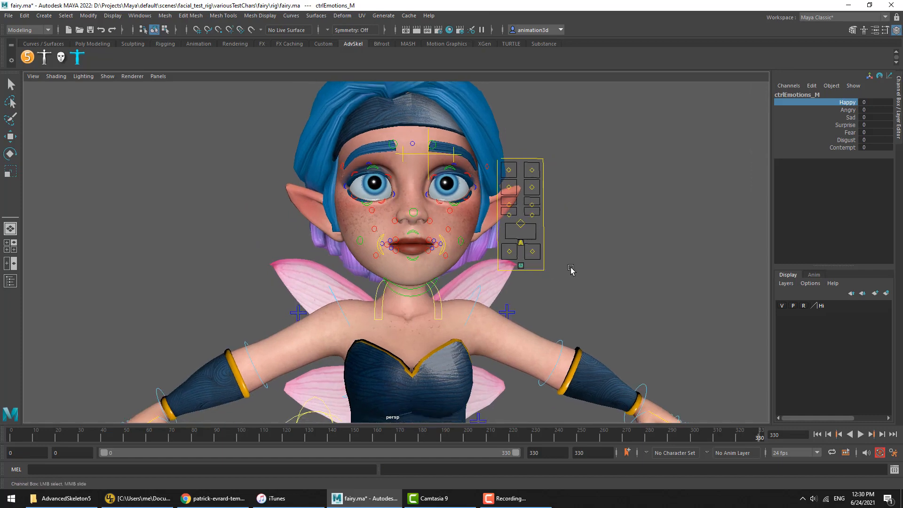
pyautogui.keyDown('alt'); pyautogui.moveTo(535, 274); pyautogui.dragTo(538, 275); pyautogui.keyUp('alt')
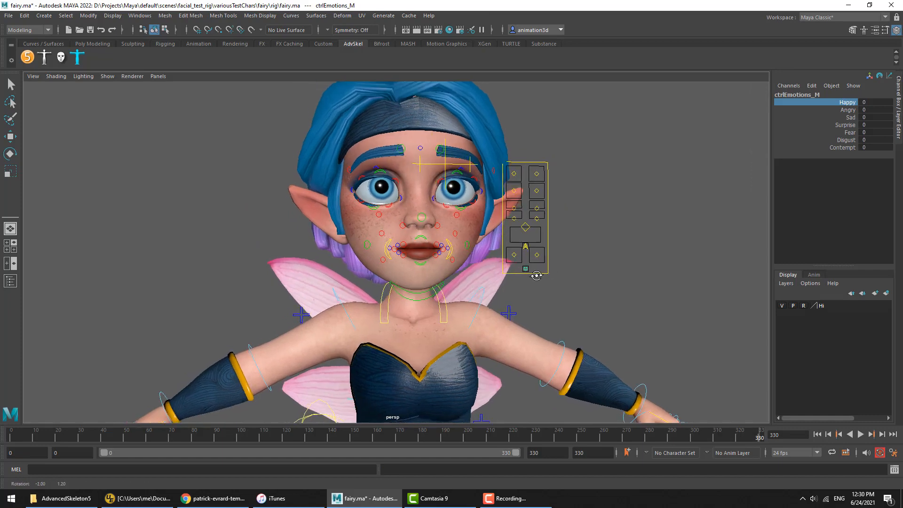
pyautogui.keyDown('alt'); pyautogui.moveTo(531, 279); pyautogui.dragTo(536, 288, button='middle'); pyautogui.keyUp('alt')
pyautogui.click(631, 195)
pyautogui.press('e')
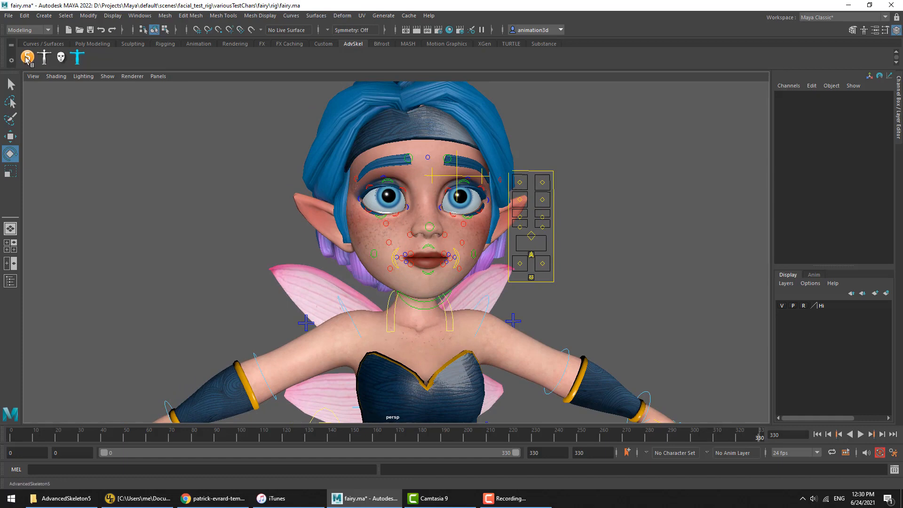
# Open AdvancedSkeleton and toggle the face from the advanced rig to its fit setup in the Face Build options.
pyautogui.click(27, 57)
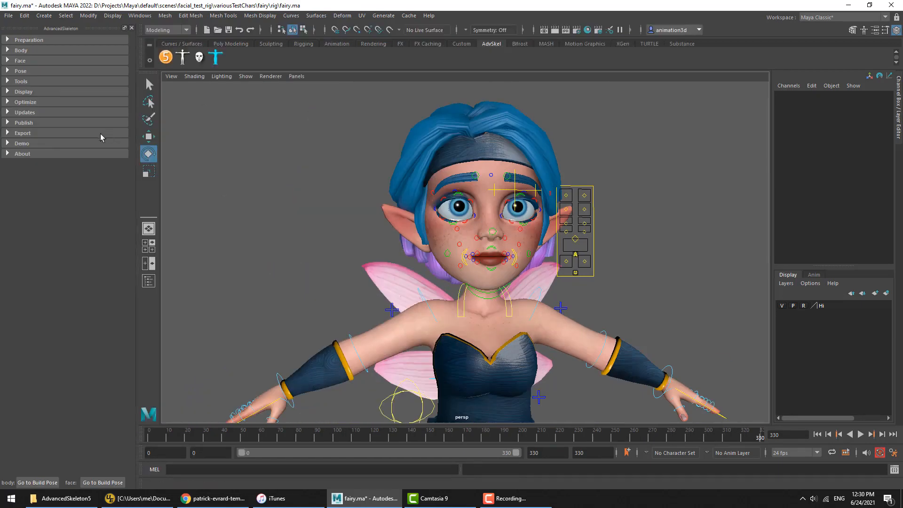
pyautogui.click(21, 60)
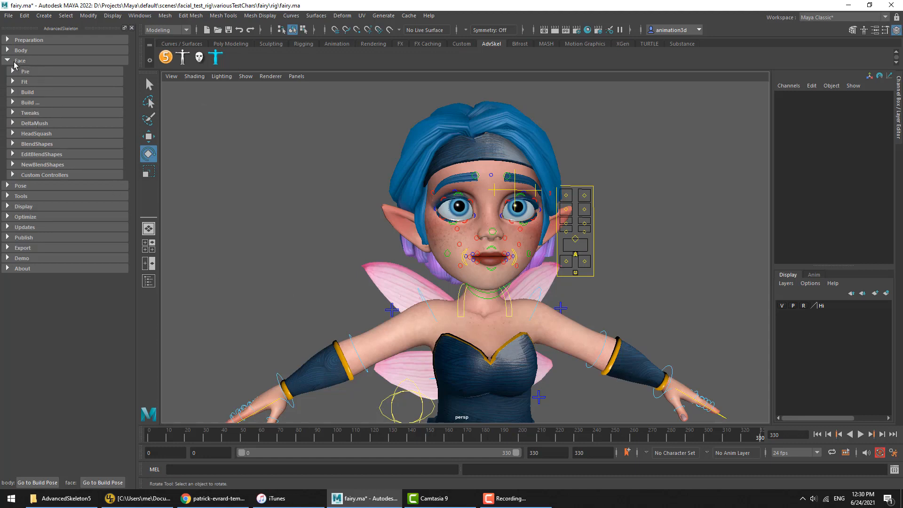
pyautogui.click(27, 92)
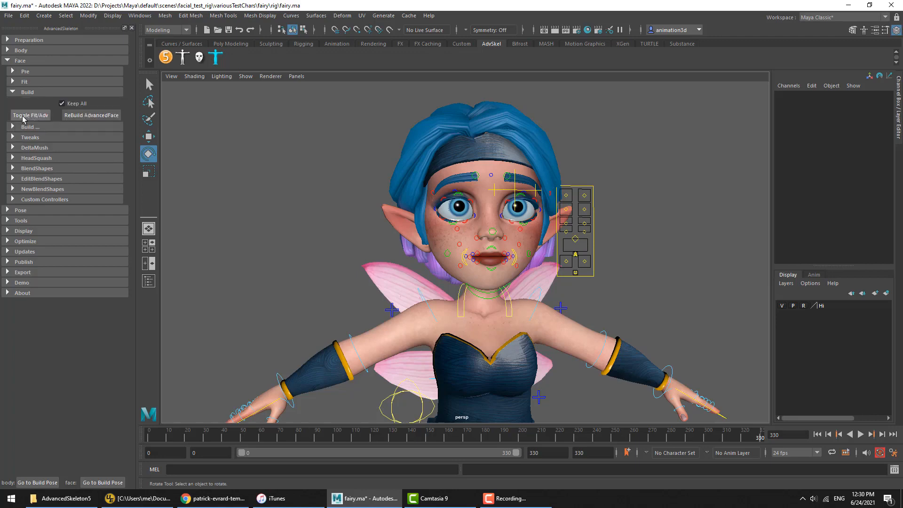
pyautogui.click(31, 118)
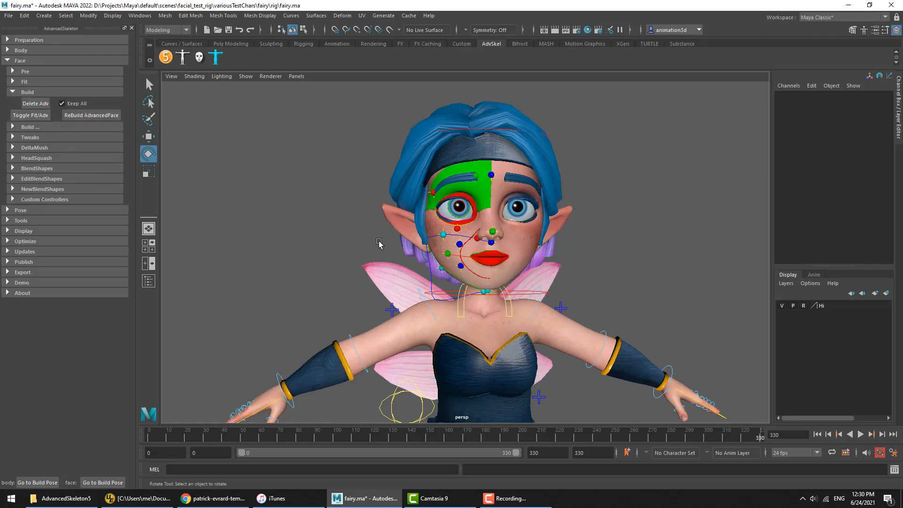
# Delete the existing advanced face rig with Keep All enabled.
pyautogui.scroll(3, 544, 257)
pyautogui.scroll(1, 544, 256)
pyautogui.keyDown('alt'); pyautogui.moveTo(544, 256); pyautogui.dragTo(526, 277, button='middle'); pyautogui.keyUp('alt')
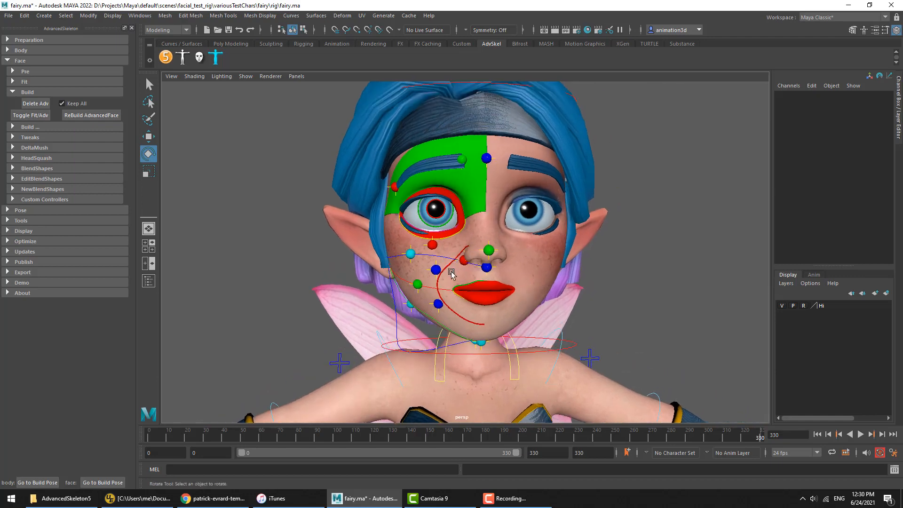
pyautogui.click(34, 104)
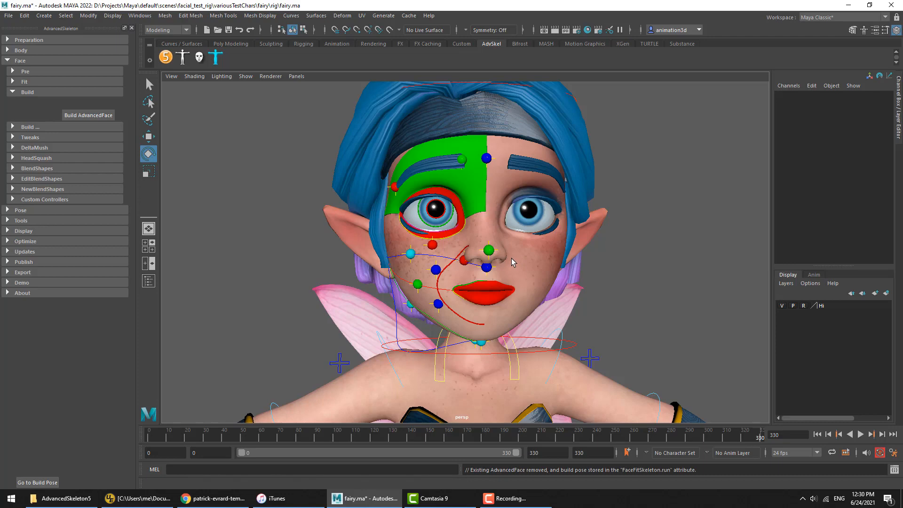
# Delete the FaceGroup node from the top-level Group using the Outliner, and minimize the Outliner.
pyautogui.hotkey('shift', 'o')
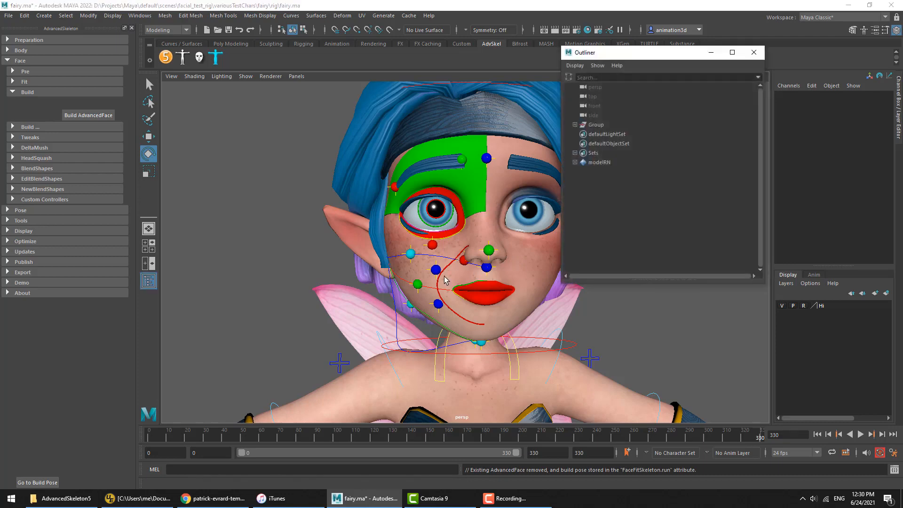
pyautogui.scroll(5, 436, 272)
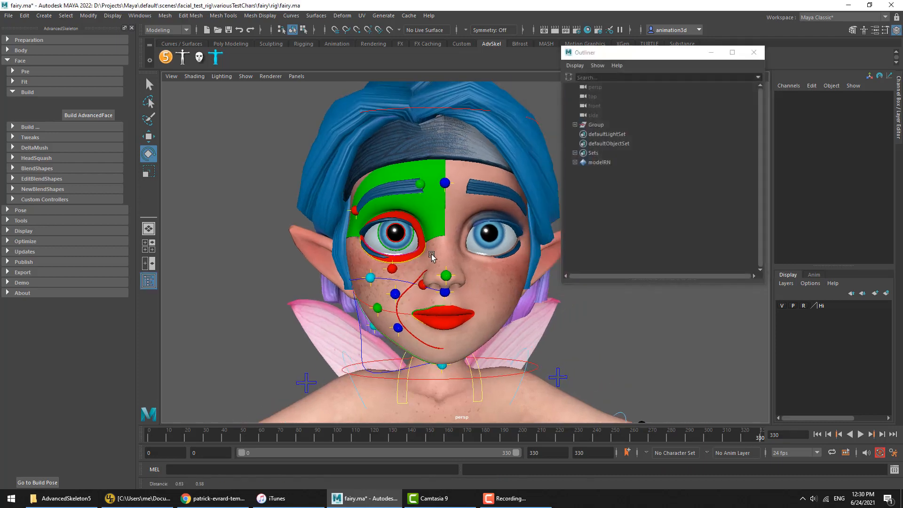
pyautogui.click(575, 124)
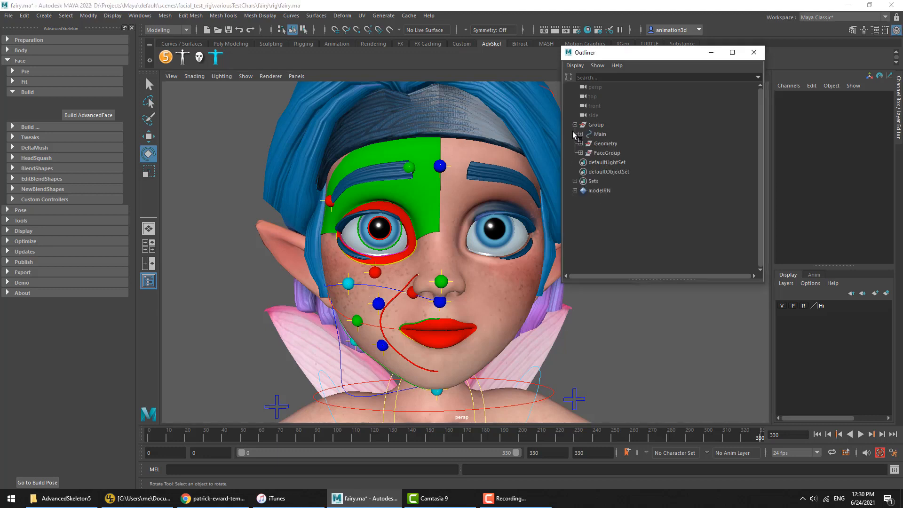
pyautogui.click(599, 153)
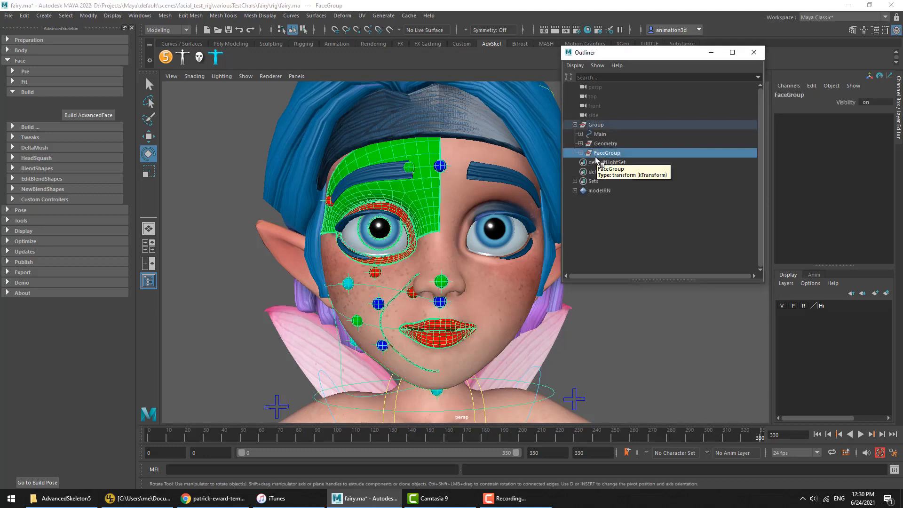
pyautogui.press('Delete')
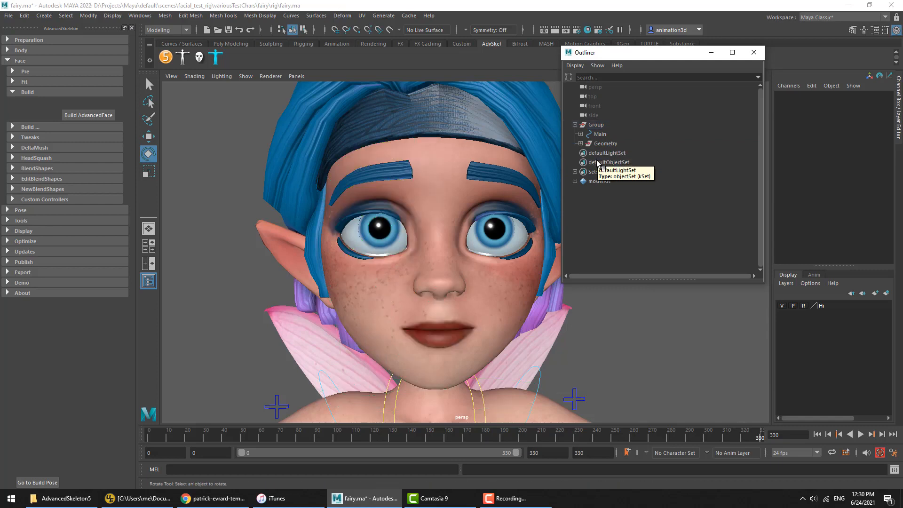
pyautogui.click(713, 52)
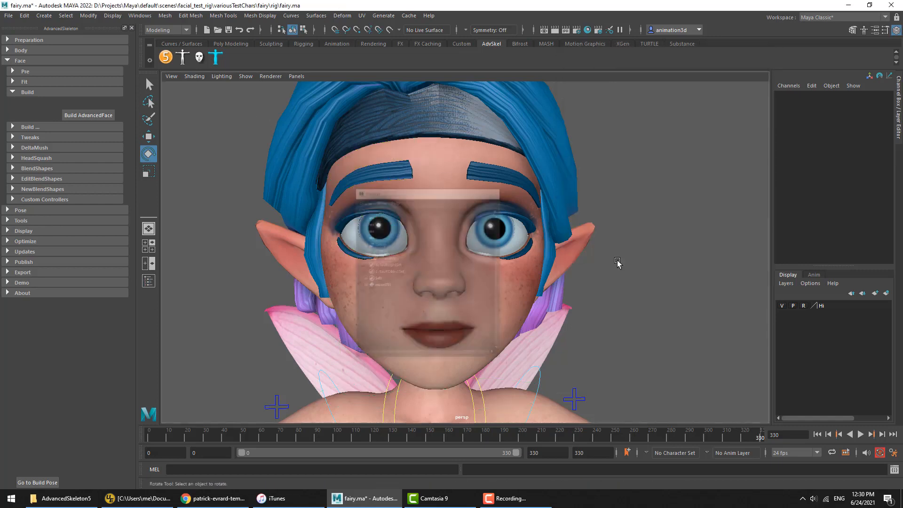
# Test-rotate the FKShoulder_R control on the character's body rig and undo the rotation.
pyautogui.scroll(-5, 619, 264)
pyautogui.keyDown('alt'); pyautogui.moveTo(609, 292); pyautogui.dragTo(623, 236, button='middle'); pyautogui.keyUp('alt')
pyautogui.keyDown('alt'); pyautogui.moveTo(623, 236); pyautogui.dragTo(453, 211, button='right'); pyautogui.keyUp('alt')
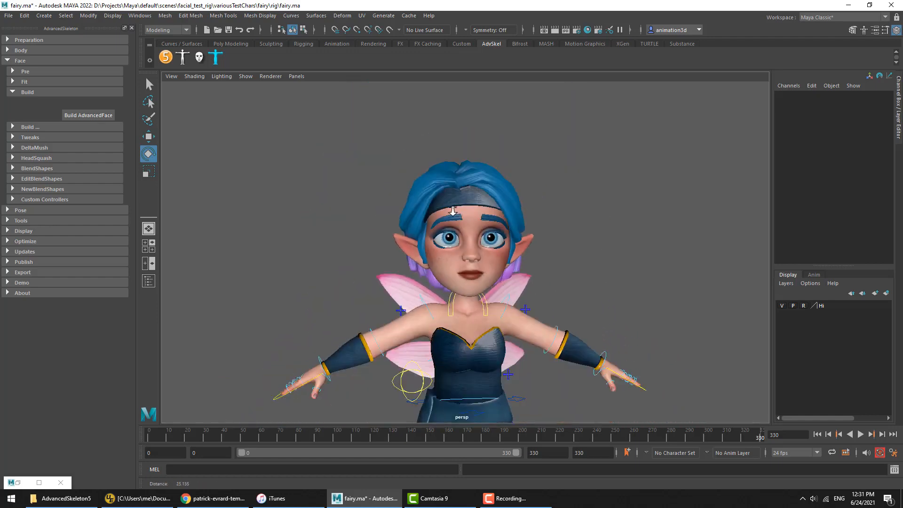
pyautogui.keyDown('alt'); pyautogui.moveTo(454, 211); pyautogui.dragTo(448, 149, button='middle'); pyautogui.keyUp('alt')
pyautogui.keyDown('alt'); pyautogui.moveTo(447, 150); pyautogui.dragTo(487, 200); pyautogui.keyUp('alt')
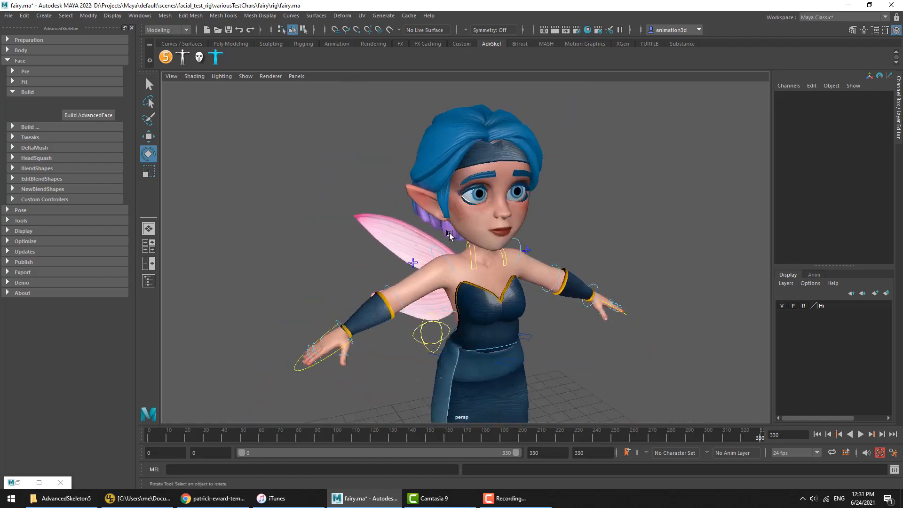
pyautogui.click(446, 249)
pyautogui.moveTo(446, 249)
pyautogui.mouseDown()
pyautogui.moveTo(448, 231)
pyautogui.moveTo(446, 258)
pyautogui.mouseUp()
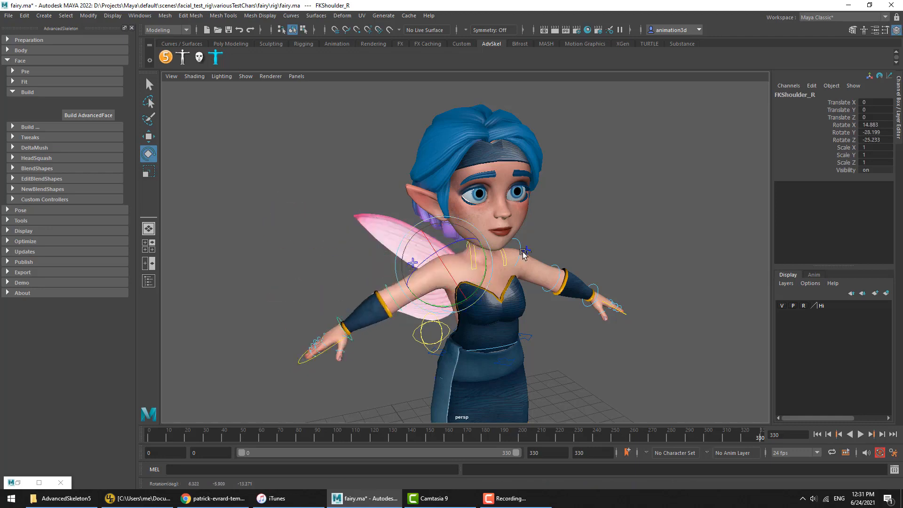
pyautogui.hotkey('ctrl', 'z')
pyautogui.hotkey('ctrl', 'z')
# Collapse the face Build options and expand the Pre options for the face setup.
pyautogui.keyDown('alt'); pyautogui.moveTo(498, 248); pyautogui.dragTo(462, 243); pyautogui.keyUp('alt')
pyautogui.keyDown('alt'); pyautogui.moveTo(462, 243); pyautogui.dragTo(572, 238, button='right'); pyautogui.keyUp('alt')
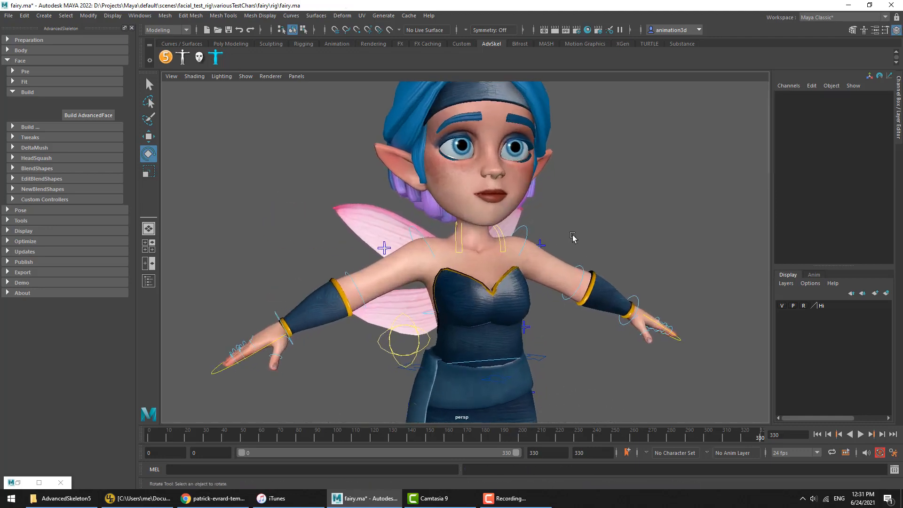
pyautogui.keyDown('alt'); pyautogui.moveTo(572, 238); pyautogui.dragTo(548, 289, button='middle'); pyautogui.keyUp('alt')
pyautogui.keyDown('alt'); pyautogui.moveTo(548, 290); pyautogui.dragTo(651, 293, button='right'); pyautogui.keyUp('alt')
pyautogui.keyDown('alt'); pyautogui.moveTo(568, 273); pyautogui.dragTo(556, 278); pyautogui.keyUp('alt')
pyautogui.click(45, 92)
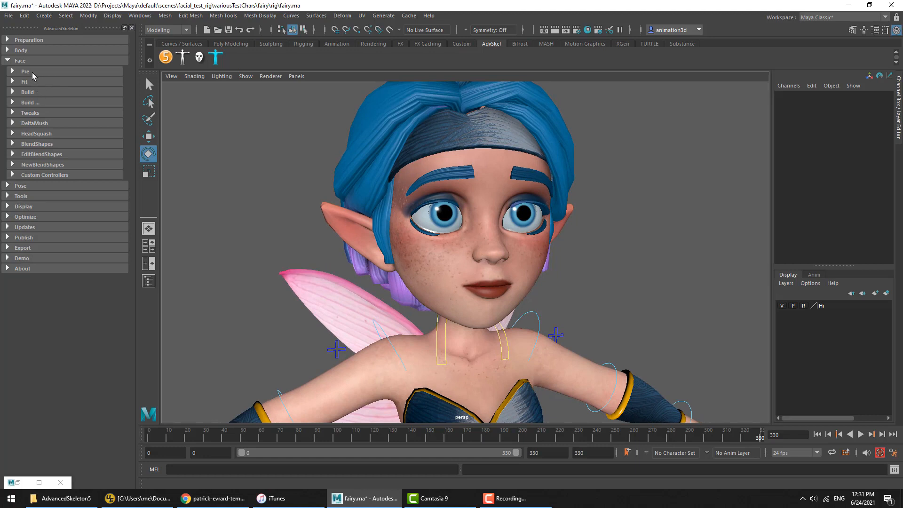
pyautogui.click(32, 73)
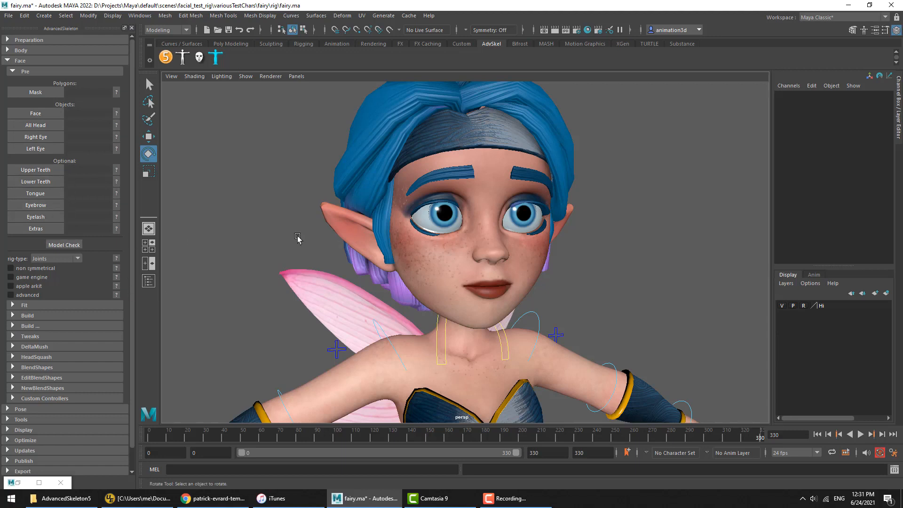
# Look up the help image for the Mask pre-selection and close it.
pyautogui.click(41, 93)
pyautogui.click(116, 92)
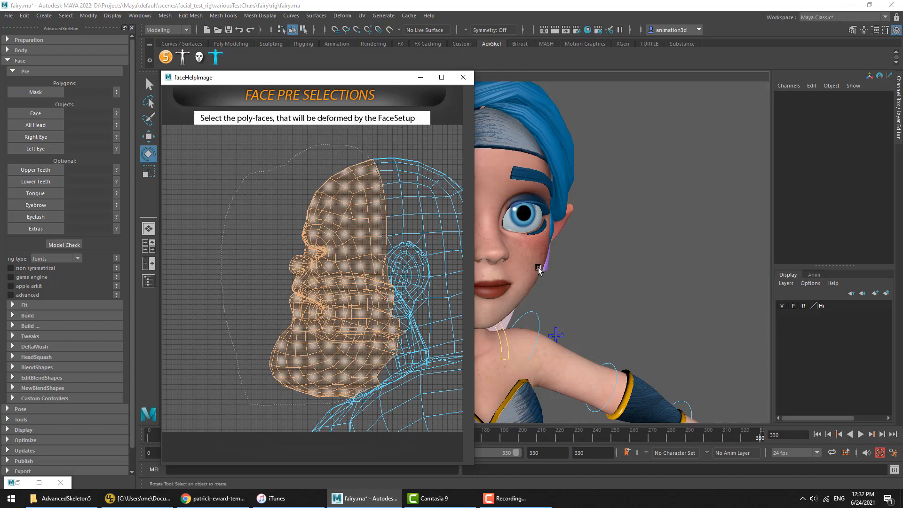
pyautogui.click(464, 77)
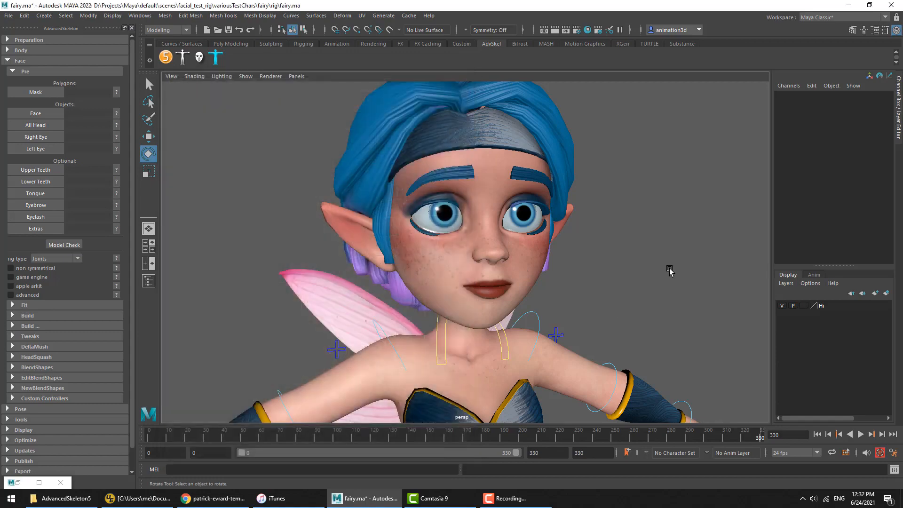
# Select the character's body mesh and show it in the side view, framed on the head.
pyautogui.click(534, 275)
pyautogui.press('space')
pyautogui.press('space')
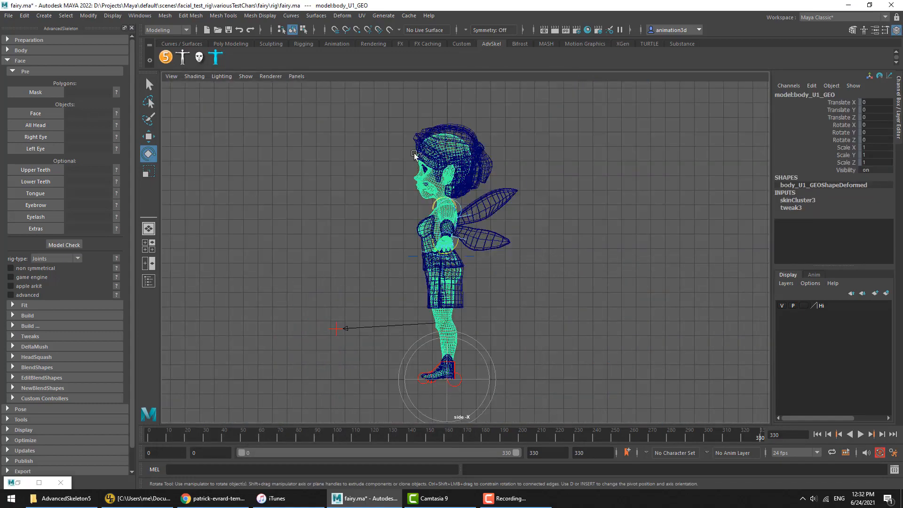
pyautogui.keyDown('ctrl'); pyautogui.keyDown('alt'); pyautogui.moveTo(411, 141); pyautogui.dragTo(488, 212); pyautogui.keyUp('alt'); pyautogui.keyUp('ctrl')
pyautogui.keyDown('alt'); pyautogui.moveTo(488, 213); pyautogui.dragTo(509, 226, button='middle'); pyautogui.keyUp('alt')
pyautogui.scroll(-3, 509, 228)
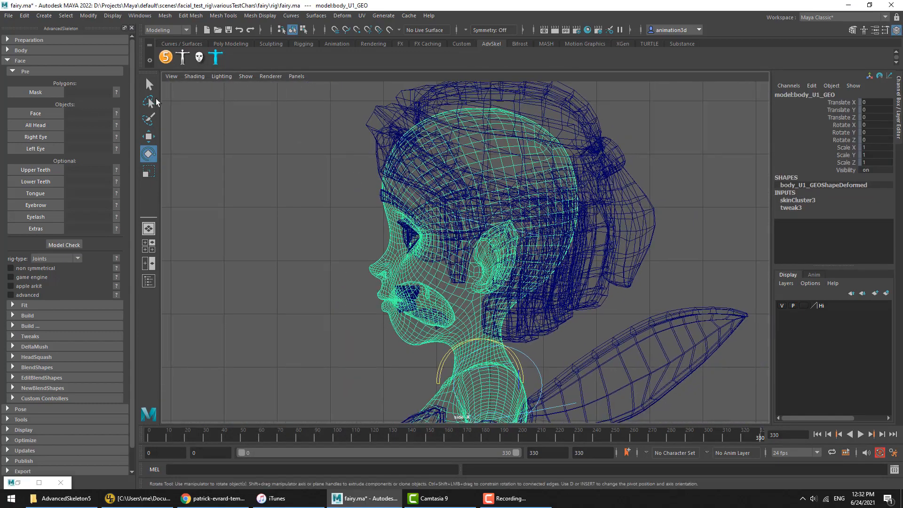
# Switch the body mesh to face component mode and lasso-select the polygons across the front of the head, from forehead to upper neck.
pyautogui.moveTo(394, 260); pyautogui.dragTo(402, 267, button='right')
pyautogui.rightClick(397, 258)
pyautogui.click(394, 243)
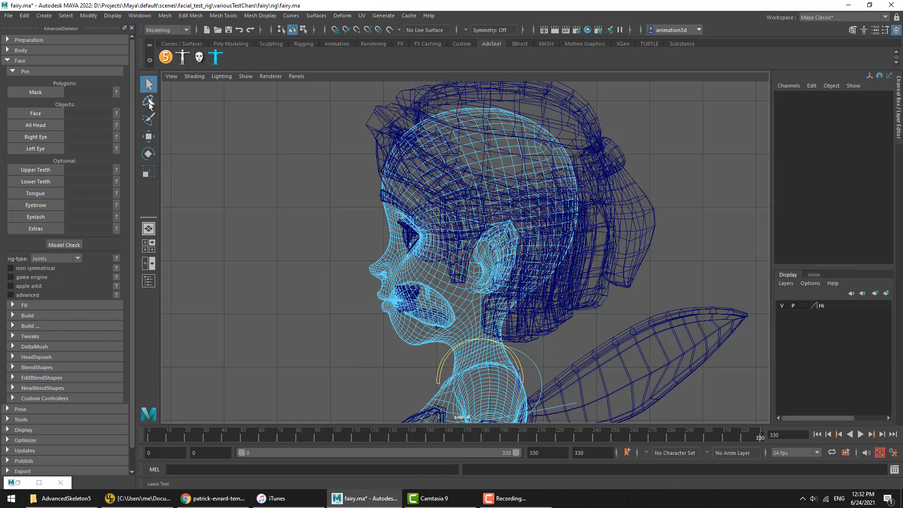
pyautogui.click(149, 103)
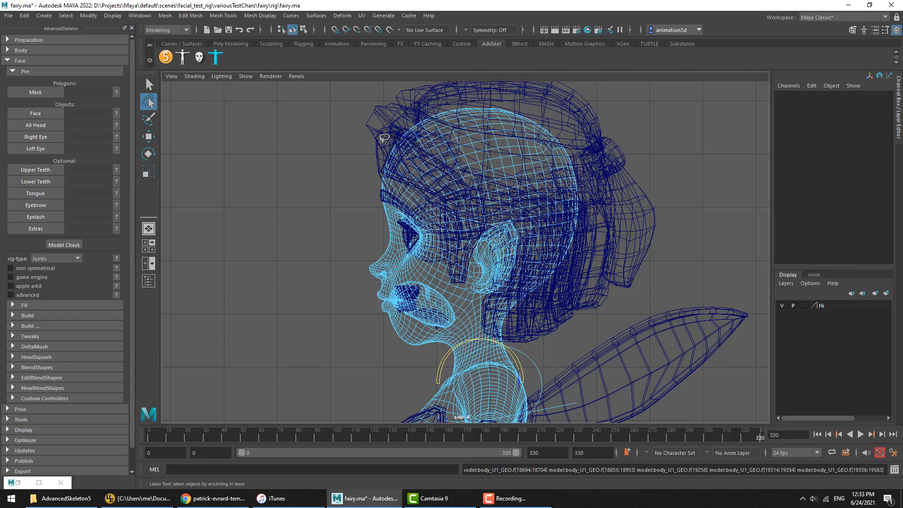
pyautogui.moveTo(375, 143)
pyautogui.mouseDown()
pyautogui.moveTo(391, 127)
pyautogui.moveTo(423, 134)
pyautogui.moveTo(468, 221)
pyautogui.moveTo(478, 288)
pyautogui.mouseUp()
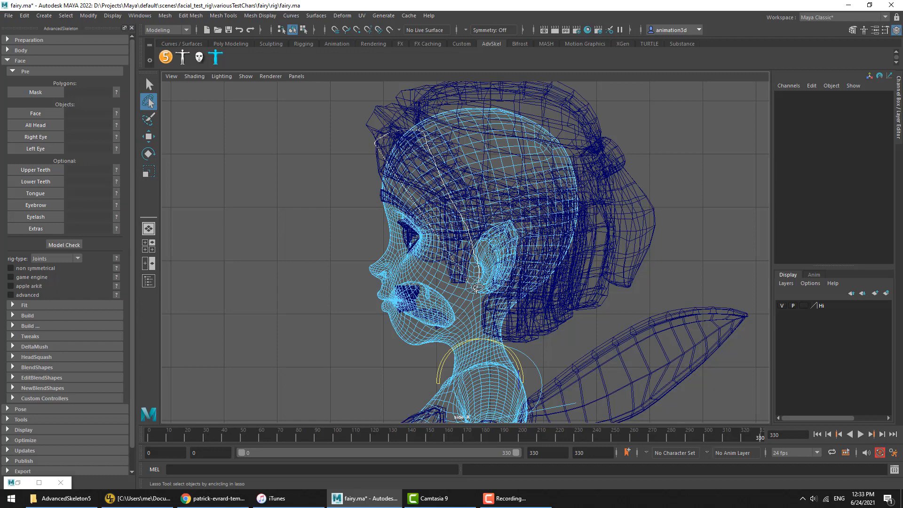
pyautogui.moveTo(478, 287)
pyautogui.mouseDown()
pyautogui.moveTo(480, 337)
pyautogui.moveTo(439, 368)
pyautogui.moveTo(374, 366)
pyautogui.moveTo(336, 353)
pyautogui.moveTo(320, 309)
pyautogui.mouseUp()
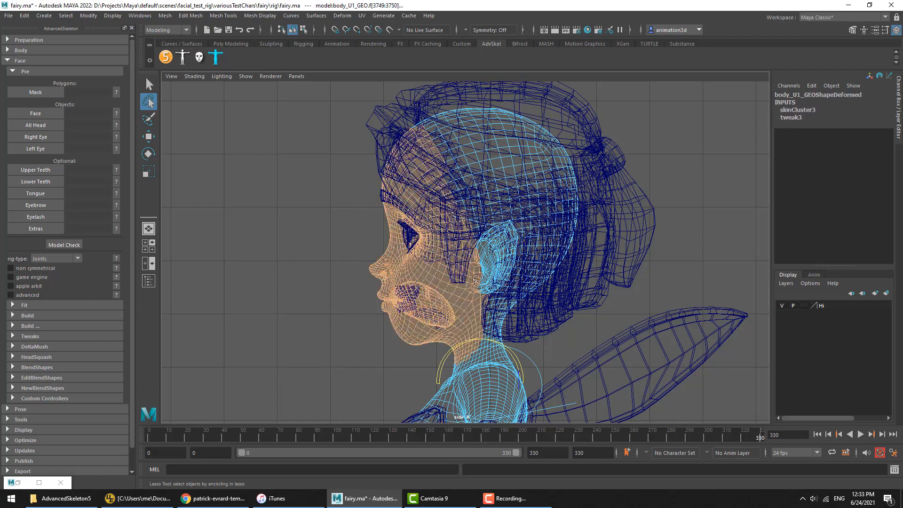
# Store the selected front-of-head polygons as the Mask pre-selection.
pyautogui.keyDown('alt'); pyautogui.moveTo(478, 279); pyautogui.dragTo(487, 298, button='middle'); pyautogui.keyUp('alt')
pyautogui.keyDown('alt'); pyautogui.moveTo(487, 298); pyautogui.dragTo(472, 152, button='right'); pyautogui.keyUp('alt')
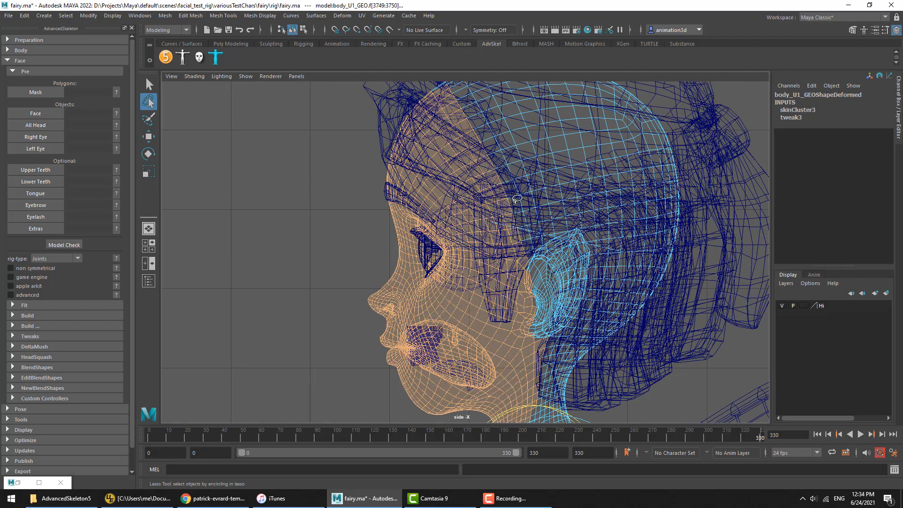
pyautogui.keyDown('alt'); pyautogui.moveTo(521, 256); pyautogui.dragTo(519, 216, button='middle'); pyautogui.keyUp('alt')
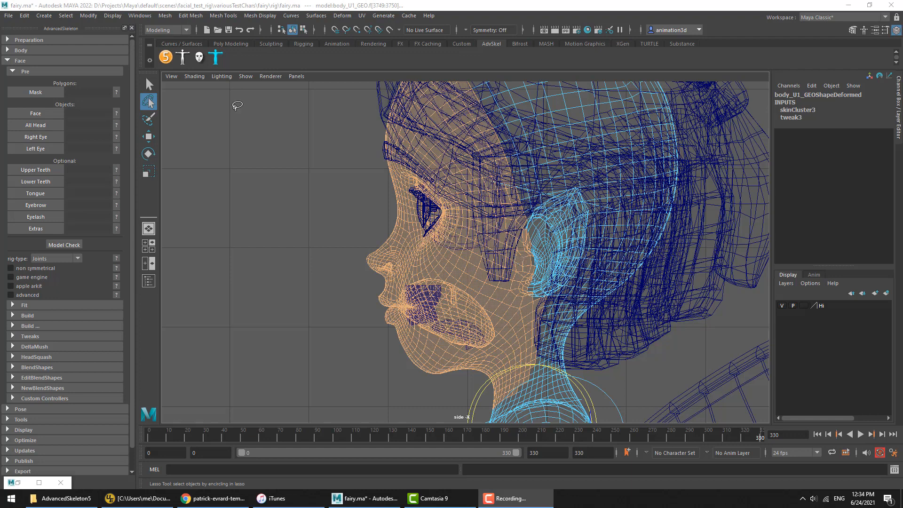
pyautogui.click(43, 93)
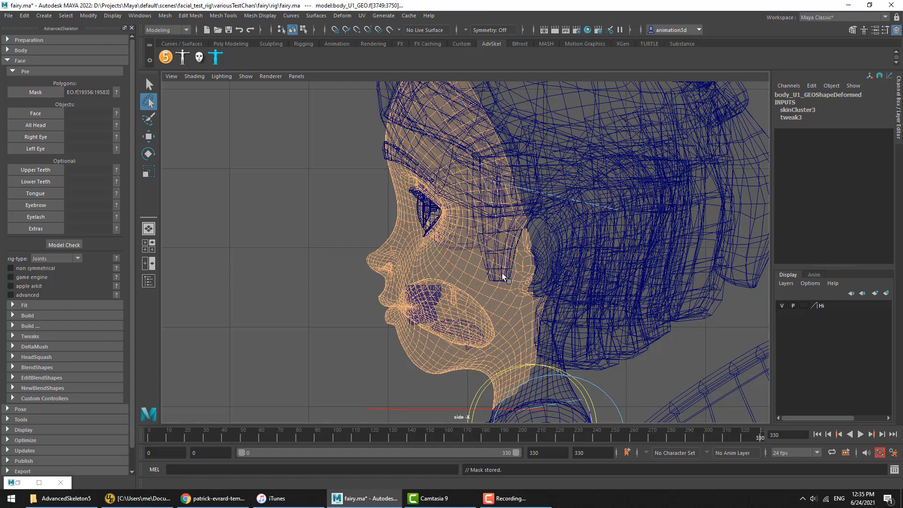
# Open the Outliner, return to the perspective view, and turn off smooth mesh preview for the whole Geometry group.
pyautogui.hotkey('shift', 'o')
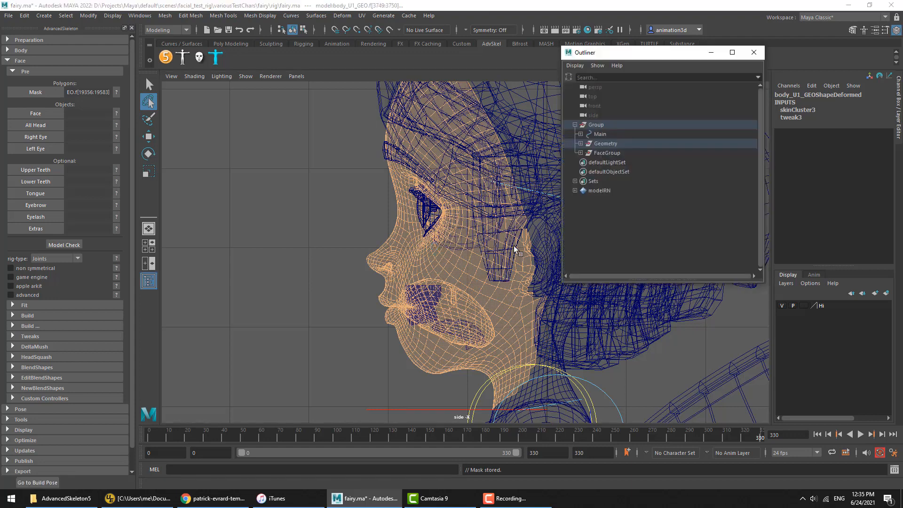
pyautogui.press('space')
pyautogui.press('space')
pyautogui.press('q')
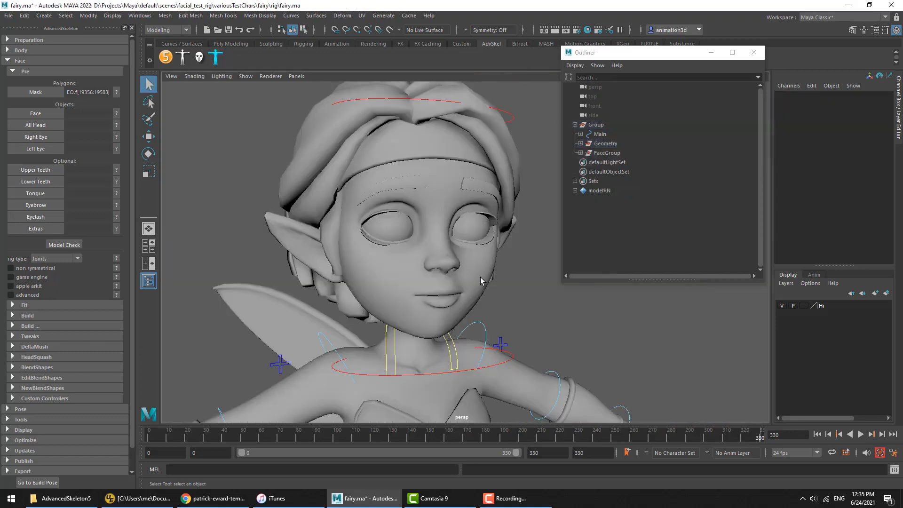
pyautogui.click(482, 282)
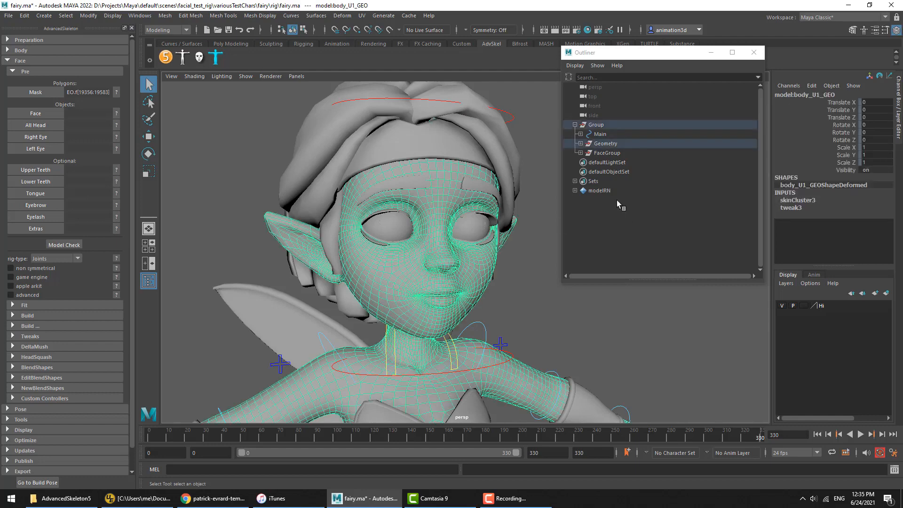
pyautogui.click(607, 143)
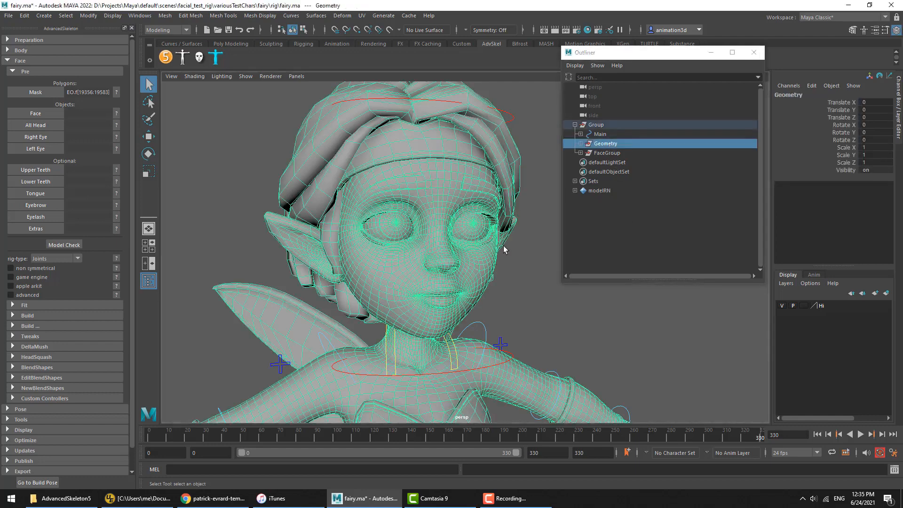
pyautogui.press('1')
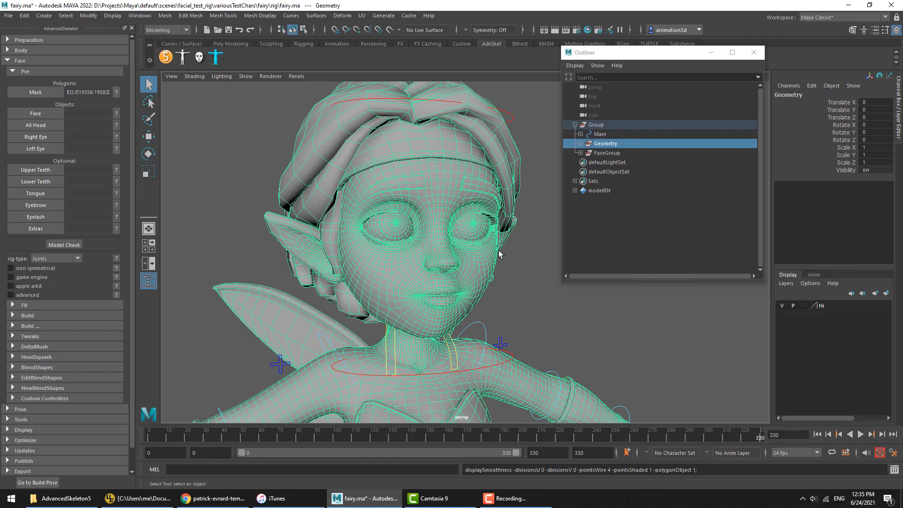
pyautogui.click(499, 255)
pyautogui.scroll(4, 500, 261)
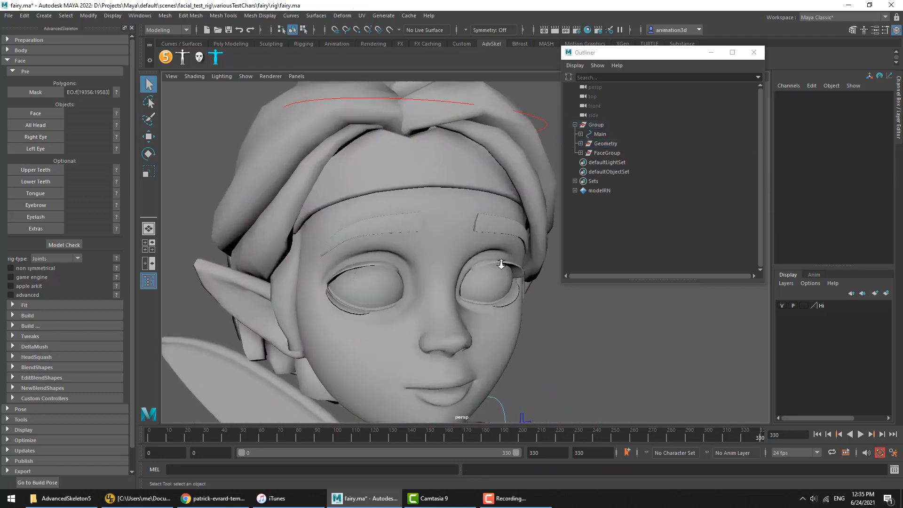
# Display the hair mesh with smooth mesh preview.
pyautogui.click(475, 121)
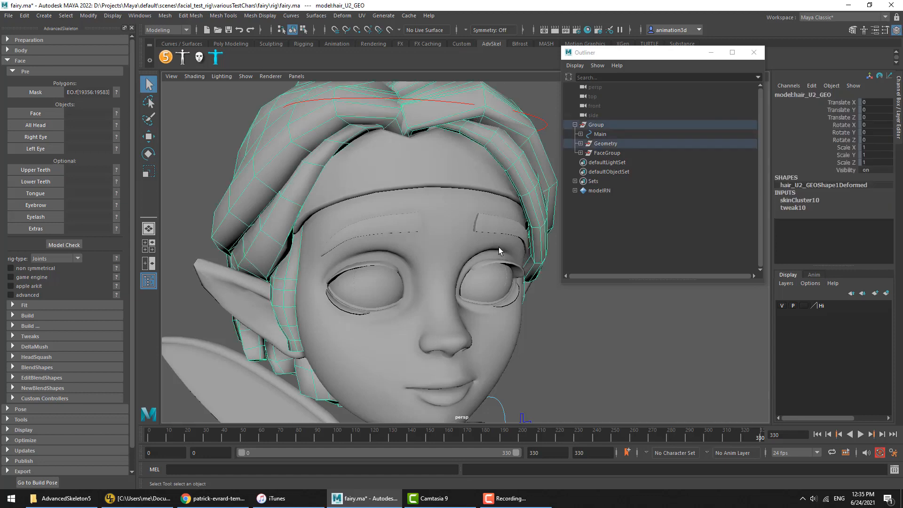
pyautogui.press('3')
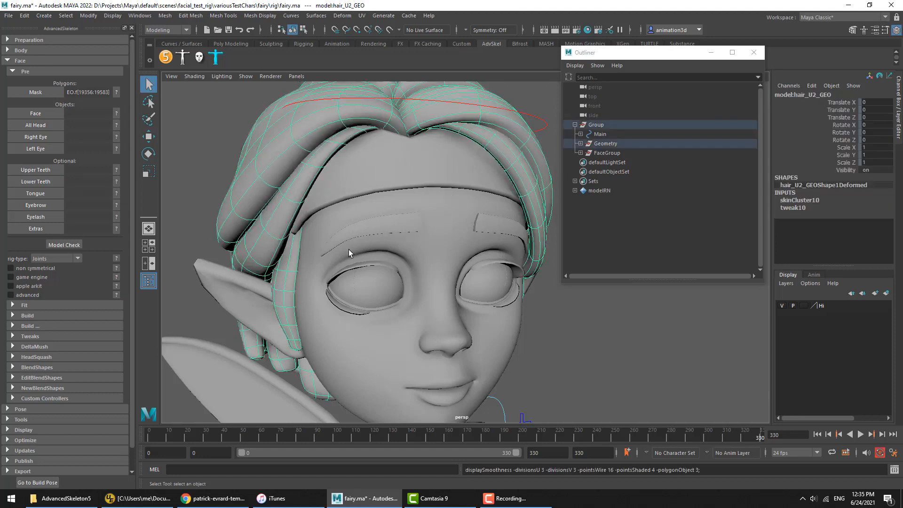
pyautogui.click(355, 280)
pyautogui.click(358, 267)
pyautogui.click(348, 167)
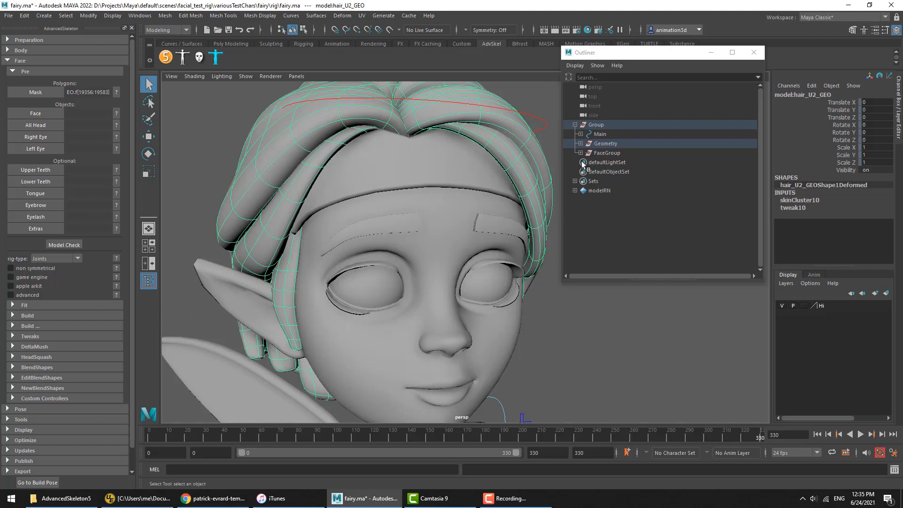
# Set the Geometry group back to unsmoothed polygon display and clear the selection.
pyautogui.click(607, 145)
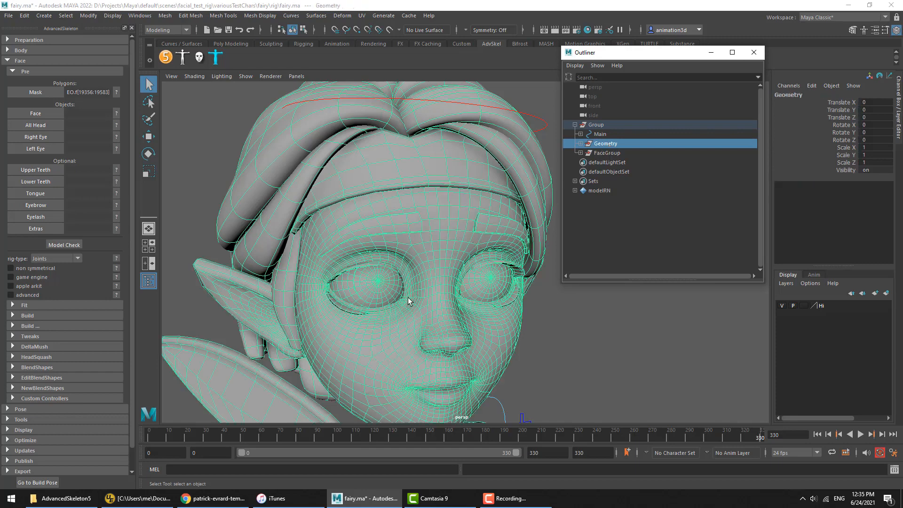
pyautogui.press('1')
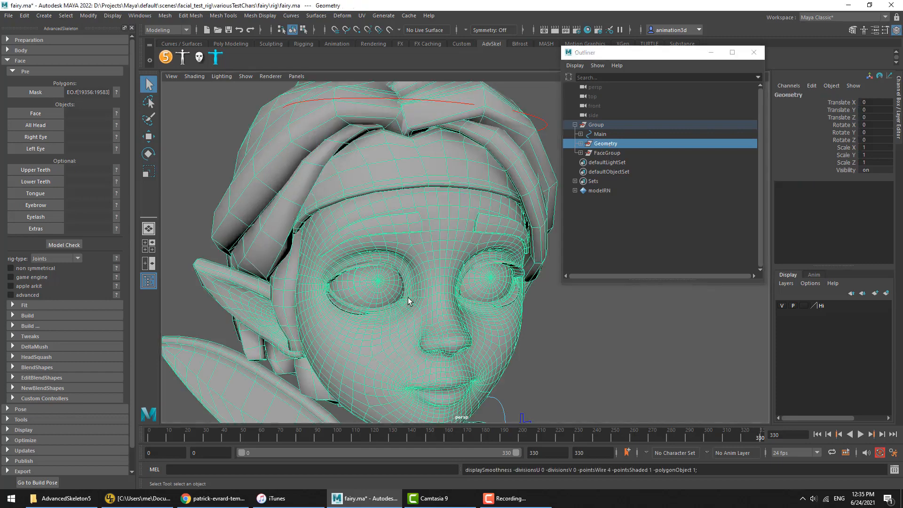
pyautogui.click(541, 298)
pyautogui.keyDown('alt'); pyautogui.moveTo(501, 282); pyautogui.dragTo(507, 259); pyautogui.keyUp('alt')
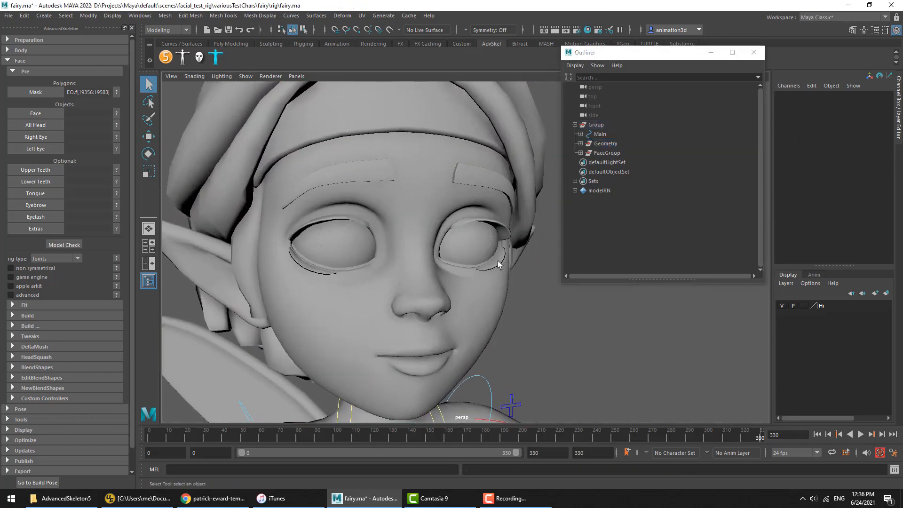
# Re-select the stored Mask polygons to check their coverage around the face, then clear the selection.
pyautogui.rightClick(41, 91)
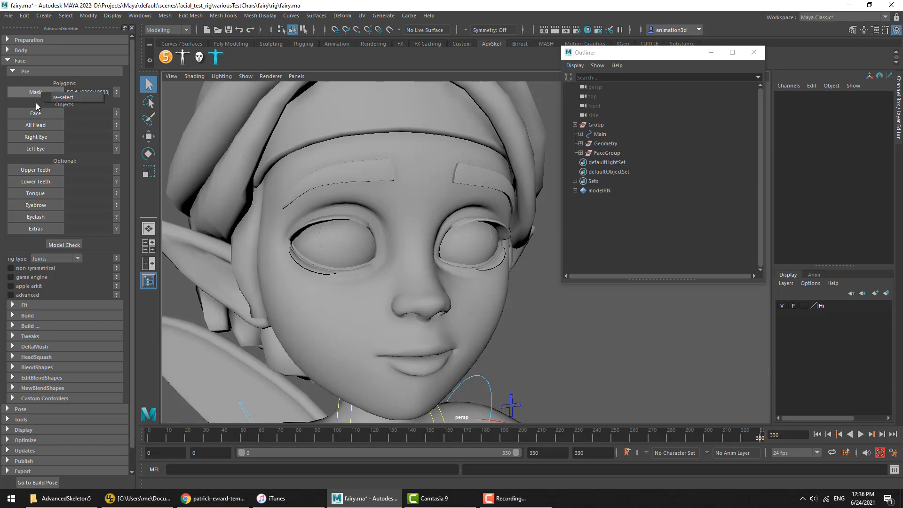
pyautogui.click(36, 102)
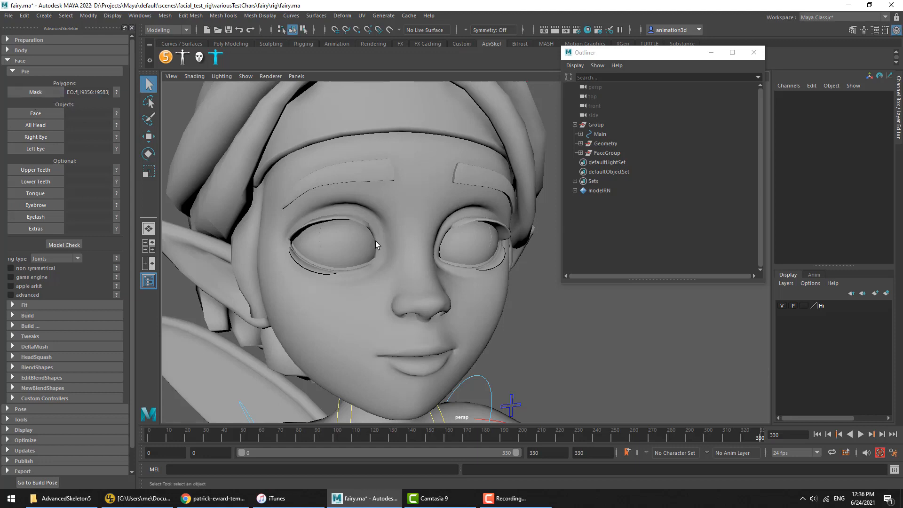
pyautogui.keyDown('alt'); pyautogui.moveTo(375, 241); pyautogui.dragTo(380, 256, button='middle'); pyautogui.keyUp('alt')
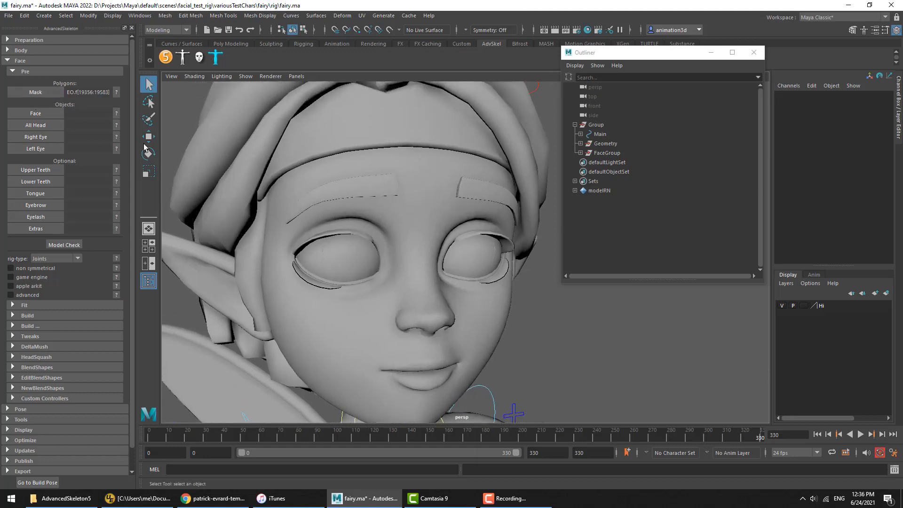
pyautogui.click(36, 91)
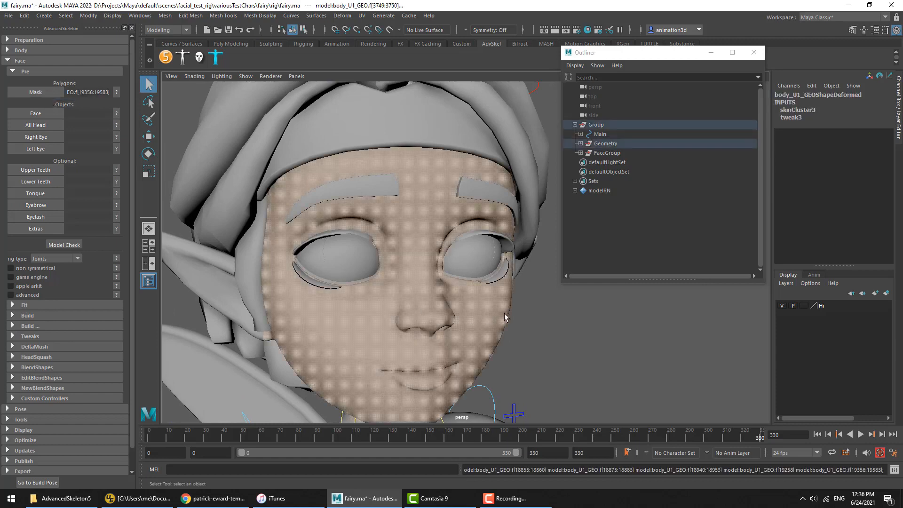
pyautogui.moveTo(505, 314)
pyautogui.keyDown('alt'); pyautogui.mouseDown()
pyautogui.moveTo(414, 316)
pyautogui.moveTo(545, 320)
pyautogui.moveTo(492, 318)
pyautogui.mouseUp(); pyautogui.keyUp('alt')
pyautogui.keyDown('alt'); pyautogui.moveTo(492, 318); pyautogui.dragTo(465, 328, button='right'); pyautogui.keyUp('alt')
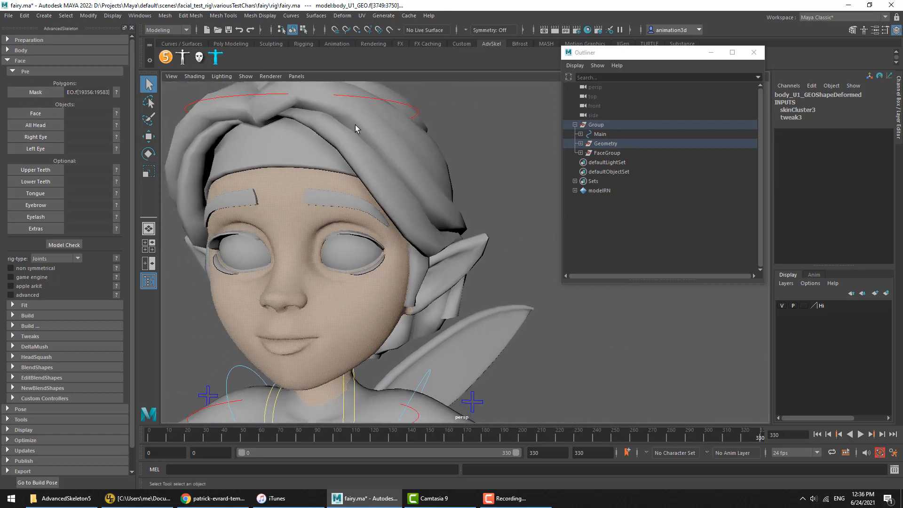
pyautogui.click(467, 116)
pyautogui.keyDown('alt'); pyautogui.moveTo(360, 159); pyautogui.dragTo(445, 165, button='middle'); pyautogui.keyUp('alt')
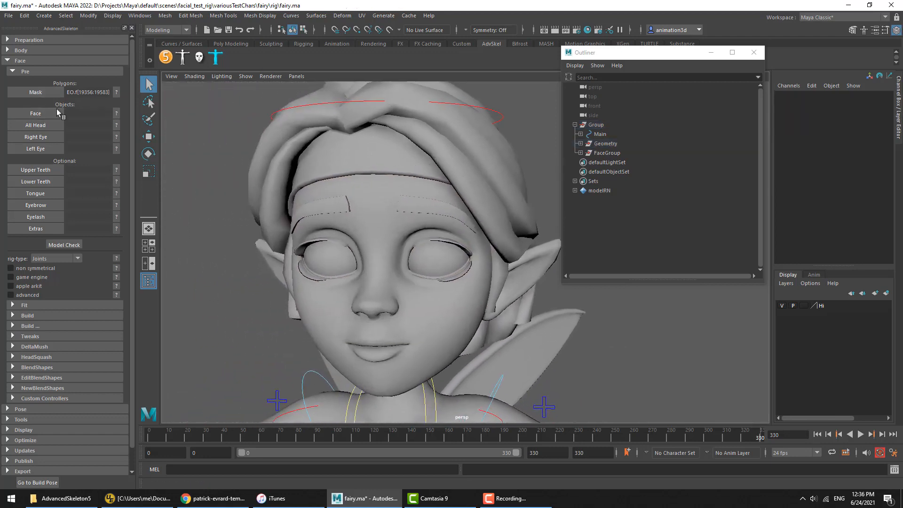
# Select the body mesh and assign it as the Face object in the pre-selections.
pyautogui.keyDown('alt'); pyautogui.moveTo(281, 195); pyautogui.dragTo(294, 181, button='middle'); pyautogui.keyUp('alt')
pyautogui.click(301, 295)
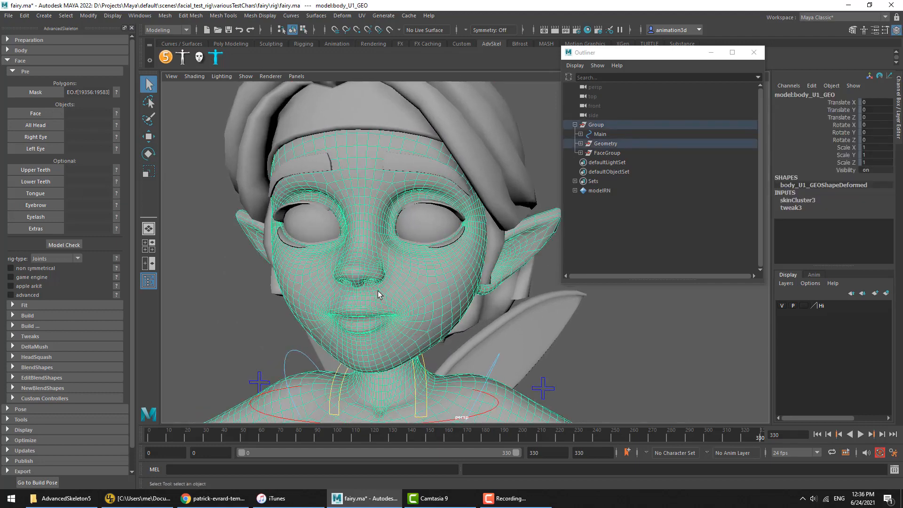
pyautogui.scroll(-5, 464, 298)
pyautogui.keyDown('alt'); pyautogui.moveTo(474, 302); pyautogui.dragTo(443, 298, button='middle'); pyautogui.keyUp('alt')
pyautogui.scroll(8, 443, 297)
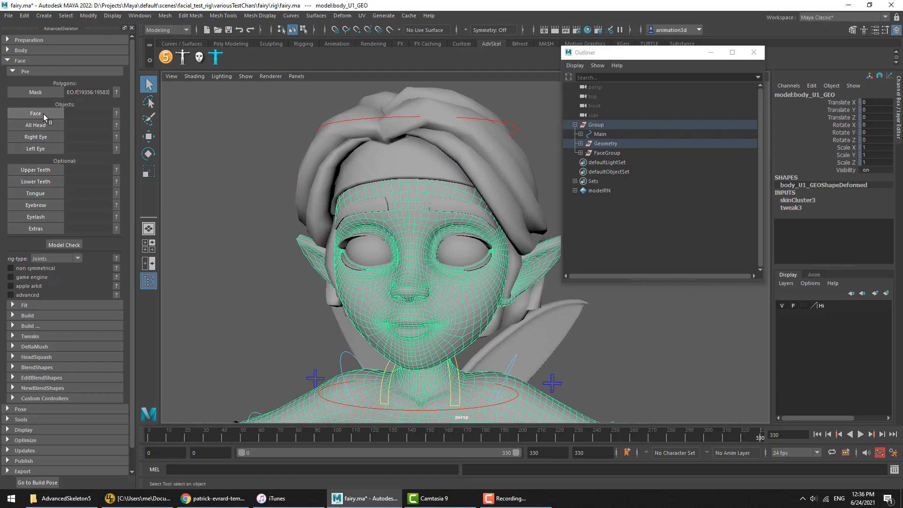
pyautogui.click(43, 113)
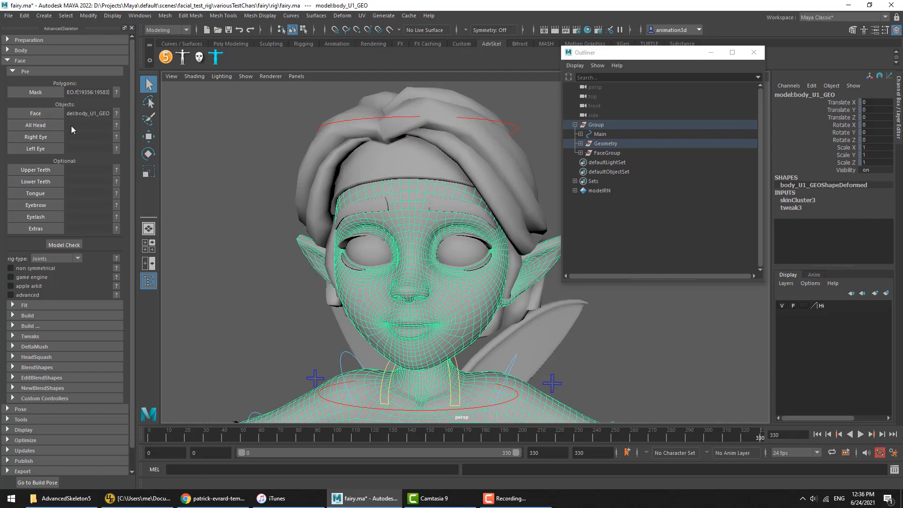
# Look up the help image for the All Head pre-selection, close it, and clear the selection.
pyautogui.click(116, 127)
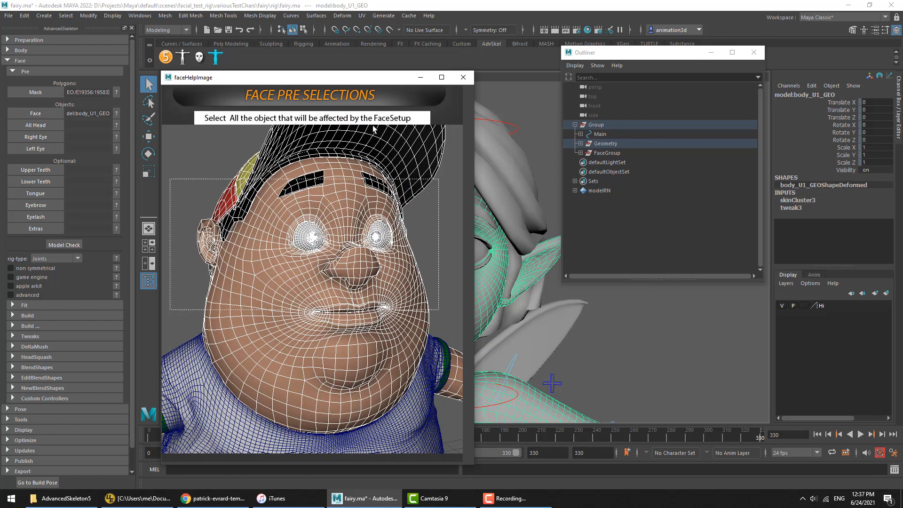
pyautogui.click(463, 79)
pyautogui.click(275, 292)
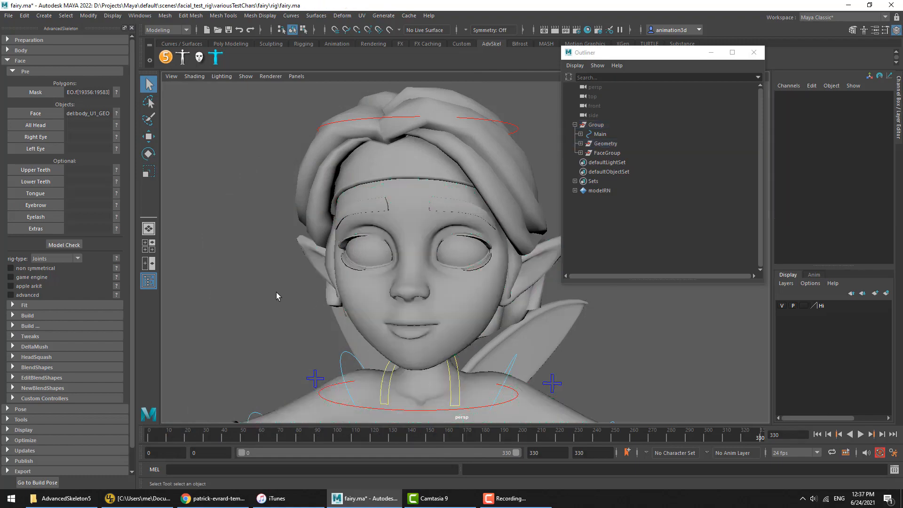
# Select the body mesh and add both eyeballs, the lower and upper eyelashes, and the eyebrows to the selection.
pyautogui.click(412, 283)
pyautogui.scroll(4, 484, 259)
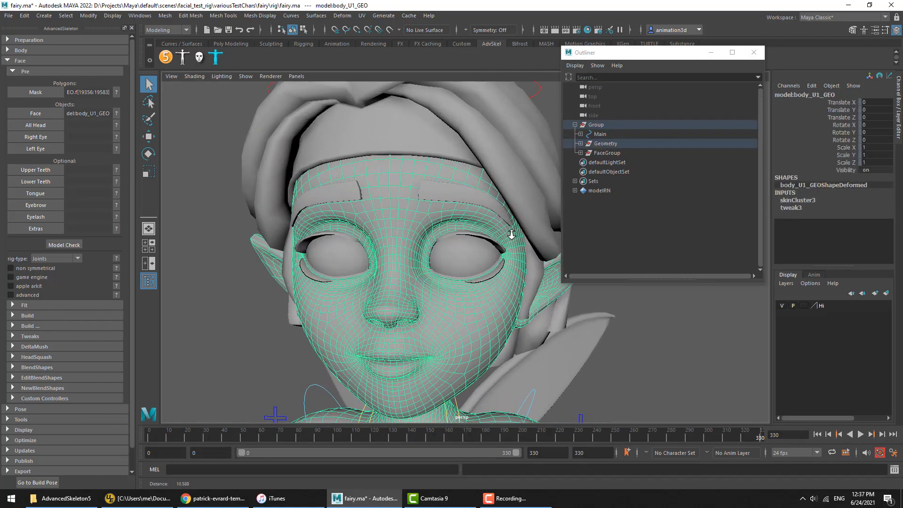
pyautogui.keyDown('alt'); pyautogui.moveTo(422, 265); pyautogui.dragTo(434, 264, button='right'); pyautogui.keyUp('alt')
pyautogui.keyDown('shift'); pyautogui.click(326, 275); pyautogui.keyUp('shift')
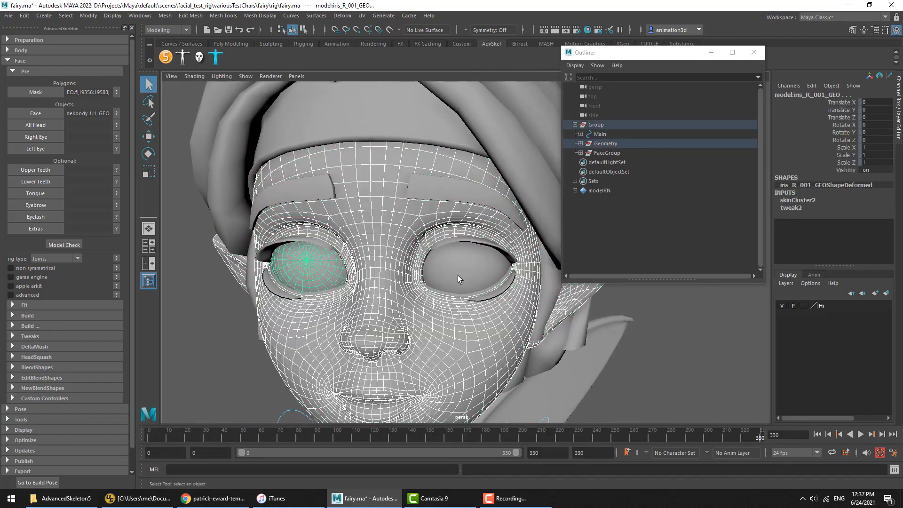
pyautogui.keyDown('shift'); pyautogui.click(484, 265); pyautogui.keyUp('shift')
pyautogui.click(495, 295)
pyautogui.click(490, 245)
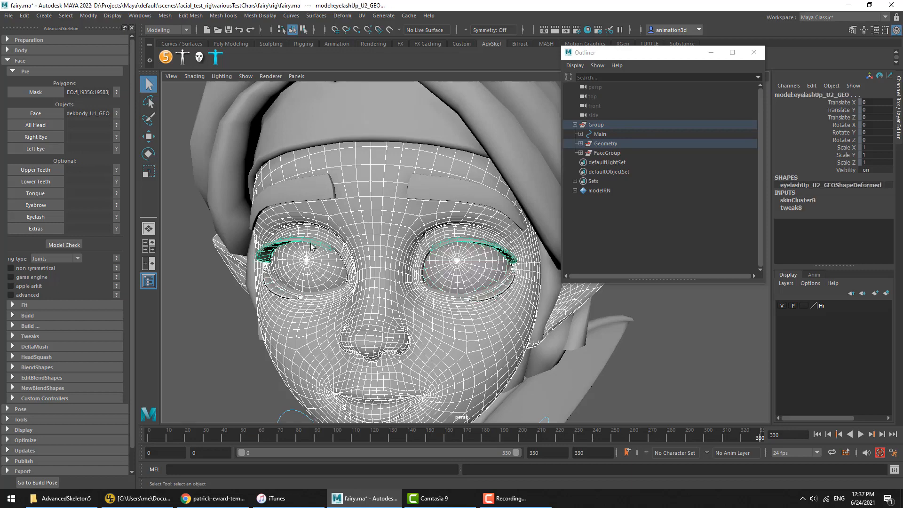
pyautogui.click(293, 197)
pyautogui.scroll(-2, 347, 154)
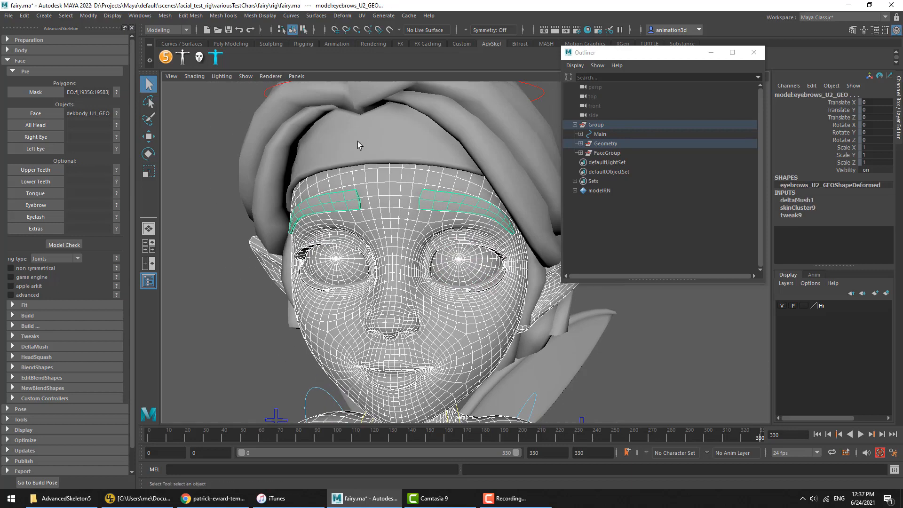
# Add the hair band and the hair mesh to the head selection.
pyautogui.click(358, 146)
pyautogui.scroll(-3, 357, 146)
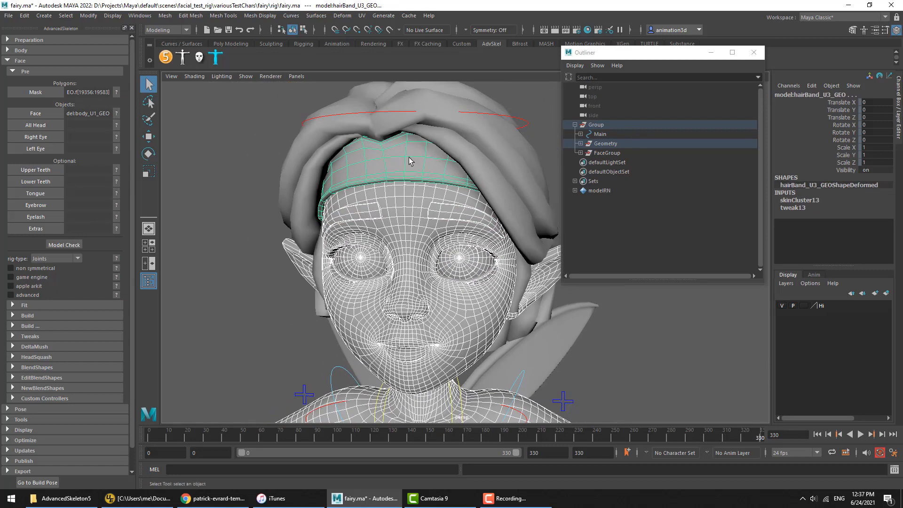
pyautogui.keyDown('alt'); pyautogui.moveTo(456, 222); pyautogui.dragTo(344, 201); pyautogui.keyUp('alt')
pyautogui.keyDown('alt'); pyautogui.moveTo(344, 200); pyautogui.dragTo(285, 215, button='middle'); pyautogui.keyUp('alt')
pyautogui.scroll(2, 352, 245)
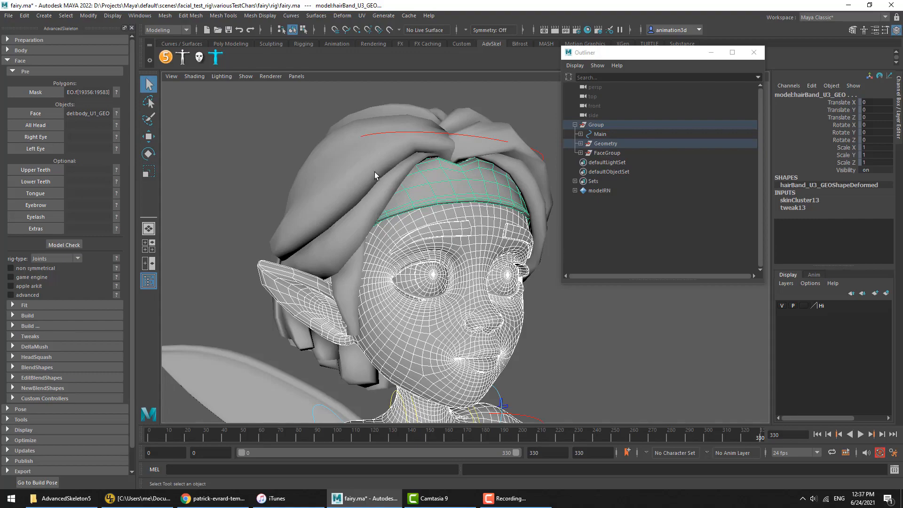
pyautogui.click(366, 205)
pyautogui.keyDown('alt'); pyautogui.moveTo(366, 205); pyautogui.dragTo(424, 227); pyautogui.keyUp('alt')
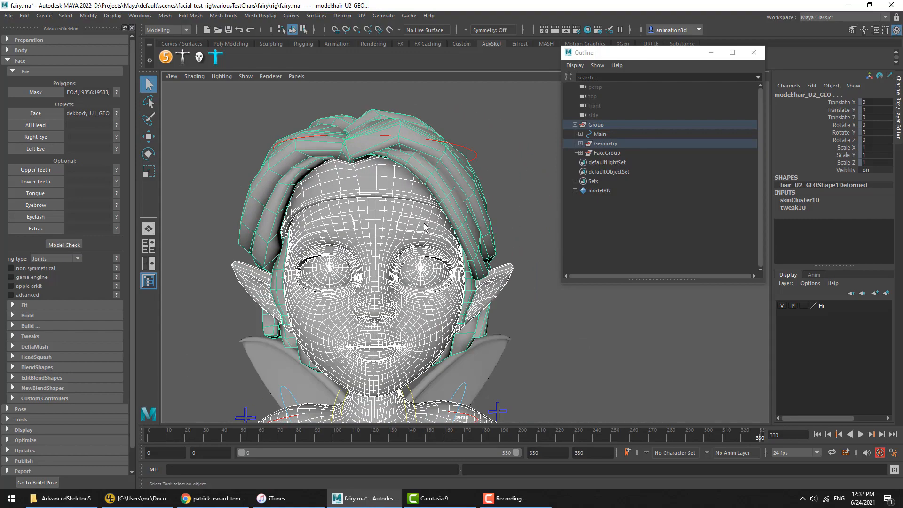
# Inspect the inside of the head in wireframe and add the tongue, upper teeth and under teeth meshes to the selection via the Outliner.
pyautogui.press('4')
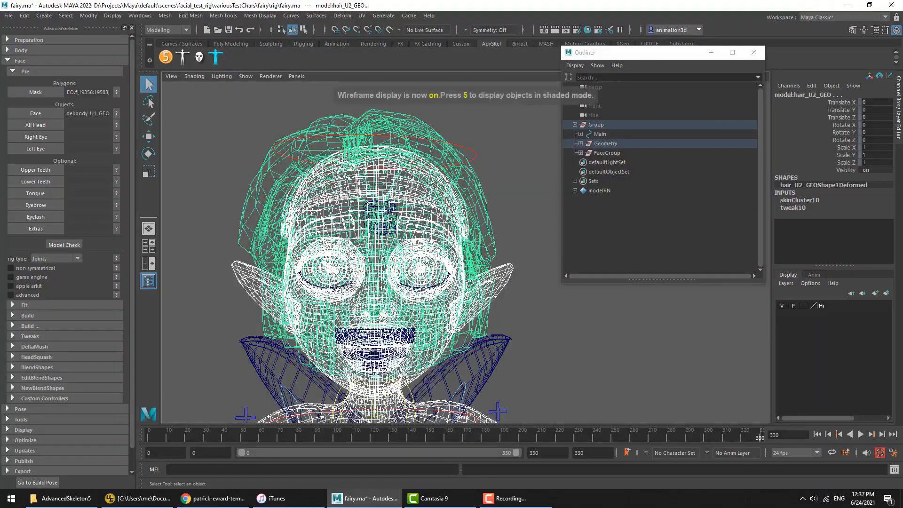
pyautogui.keyDown('alt'); pyautogui.moveTo(428, 260); pyautogui.dragTo(375, 252); pyautogui.keyUp('alt')
pyautogui.keyDown('alt'); pyautogui.moveTo(376, 252); pyautogui.dragTo(385, 191, button='middle'); pyautogui.keyUp('alt')
pyautogui.keyDown('alt'); pyautogui.moveTo(385, 191); pyautogui.dragTo(432, 209, button='right'); pyautogui.keyUp('alt')
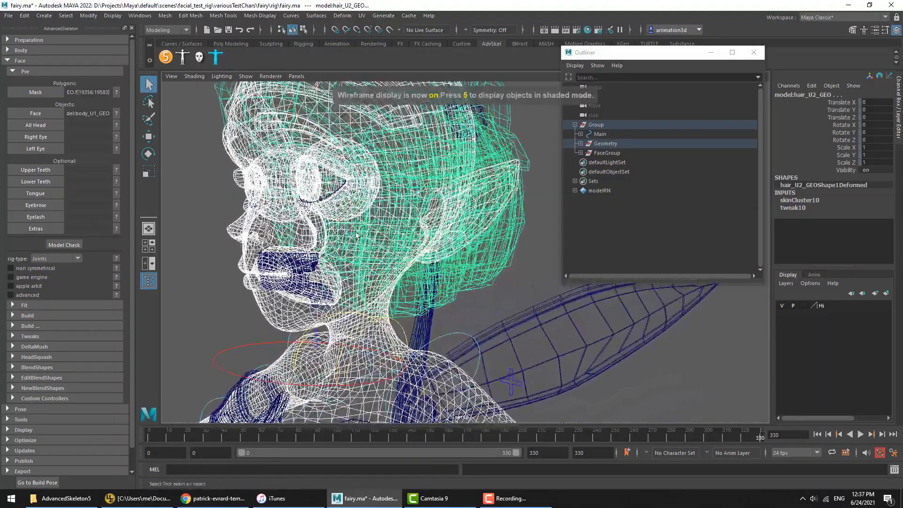
pyautogui.keyDown('alt'); pyautogui.moveTo(432, 209); pyautogui.dragTo(426, 227); pyautogui.keyUp('alt')
pyautogui.keyDown('alt'); pyautogui.moveTo(426, 227); pyautogui.dragTo(434, 228, button='right'); pyautogui.keyUp('alt')
pyautogui.keyDown('alt'); pyautogui.moveTo(434, 228); pyautogui.dragTo(317, 271); pyautogui.keyUp('alt')
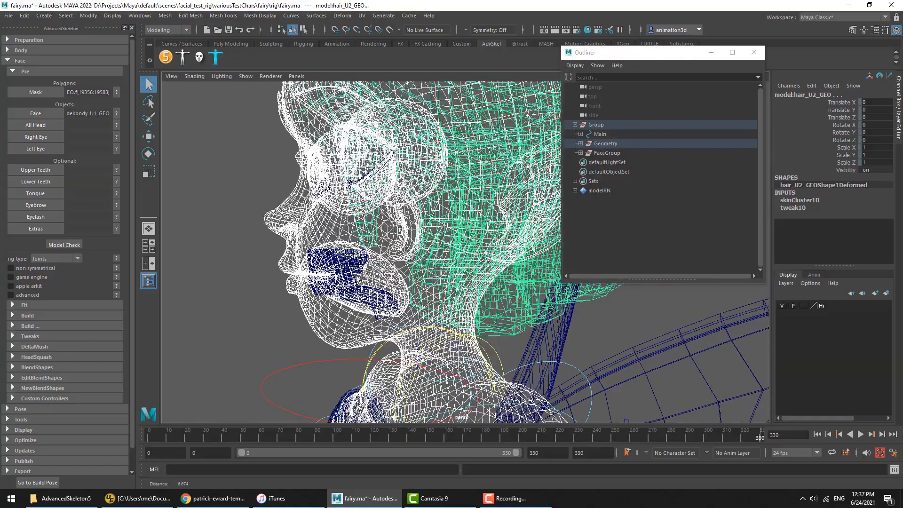
pyautogui.moveTo(316, 270)
pyautogui.keyDown('alt'); pyautogui.mouseDown(button='right')
pyautogui.moveTo(317, 284)
pyautogui.moveTo(321, 272)
pyautogui.mouseUp(button='right'); pyautogui.keyUp('alt')
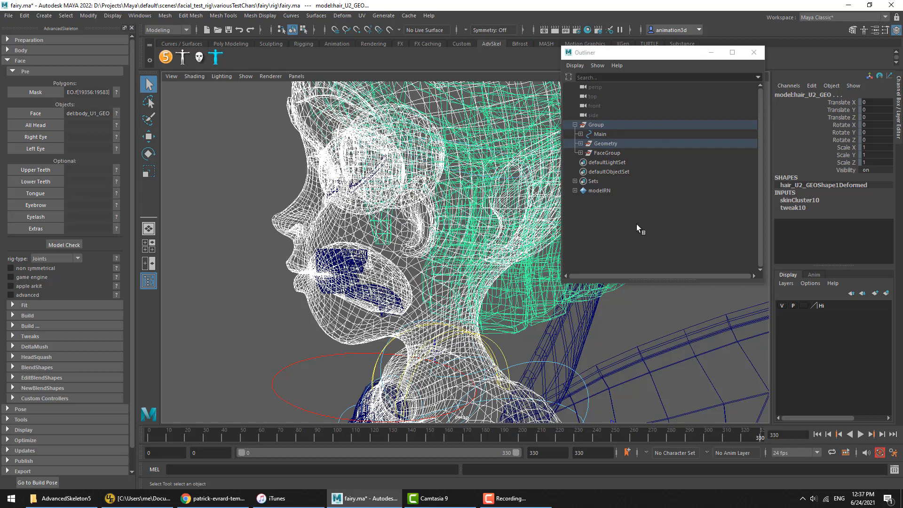
pyautogui.press('f')
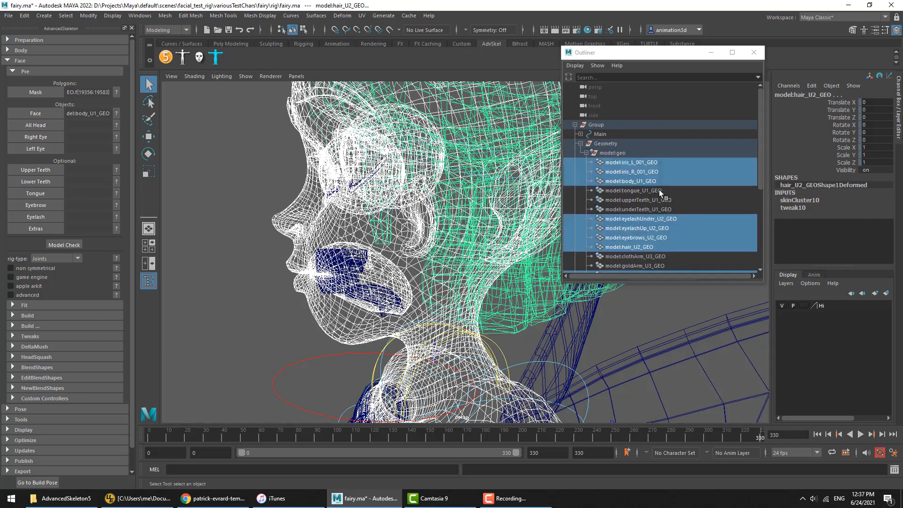
pyautogui.keyDown('ctrl'); pyautogui.click(659, 190); pyautogui.keyUp('ctrl')
pyautogui.keyDown('ctrl'); pyautogui.click(645, 200); pyautogui.keyUp('ctrl')
pyautogui.keyDown('ctrl'); pyautogui.click(645, 210); pyautogui.keyUp('ctrl')
pyautogui.scroll(-3, 645, 217)
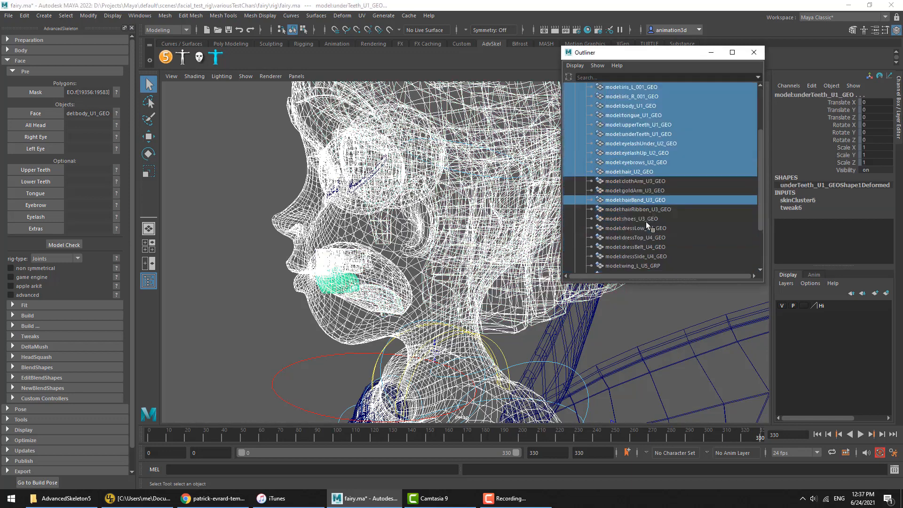
# Close the Outliner, return to shaded display, and add the tearline mesh along the lower eyelid to the selection.
pyautogui.click(754, 52)
pyautogui.moveTo(504, 241)
pyautogui.keyDown('alt'); pyautogui.mouseDown()
pyautogui.moveTo(463, 279)
pyautogui.moveTo(570, 264)
pyautogui.moveTo(571, 277)
pyautogui.mouseUp(); pyautogui.keyUp('alt')
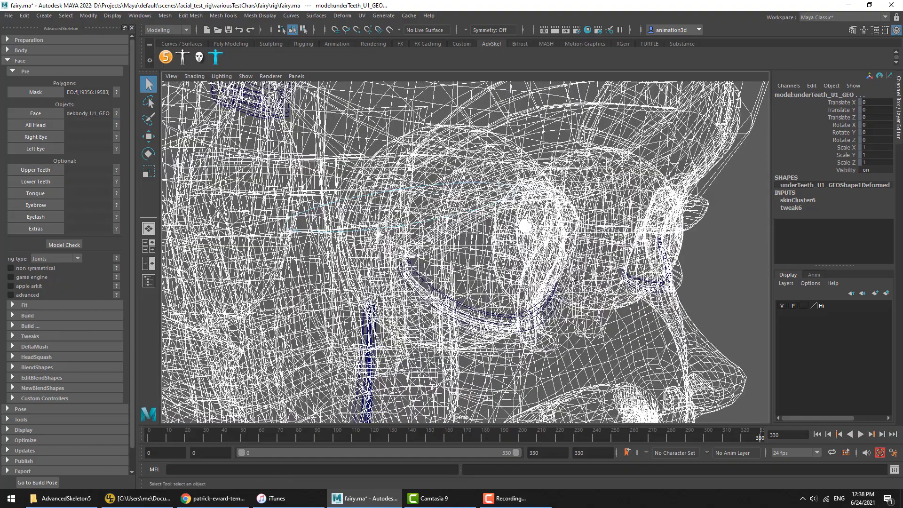
pyautogui.press('5')
pyautogui.click(493, 320)
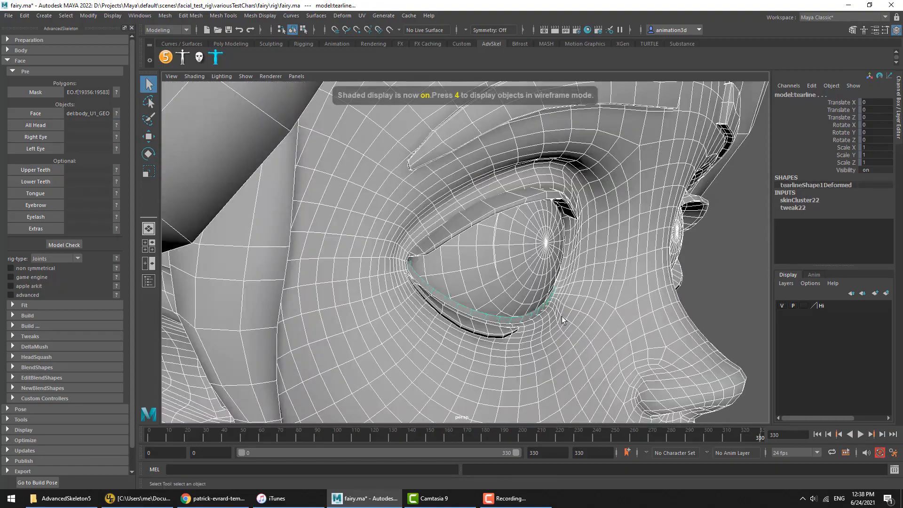
# Check the selected head meshes in wireframe, assign them as All Head in the pre-selections, and clear the selection.
pyautogui.keyDown('alt'); pyautogui.moveTo(599, 304); pyautogui.dragTo(538, 306); pyautogui.keyUp('alt')
pyautogui.keyDown('alt'); pyautogui.moveTo(539, 306); pyautogui.dragTo(450, 286, button='right'); pyautogui.keyUp('alt')
pyautogui.press('4')
pyautogui.keyDown('alt'); pyautogui.moveTo(450, 286); pyautogui.dragTo(463, 253); pyautogui.keyUp('alt')
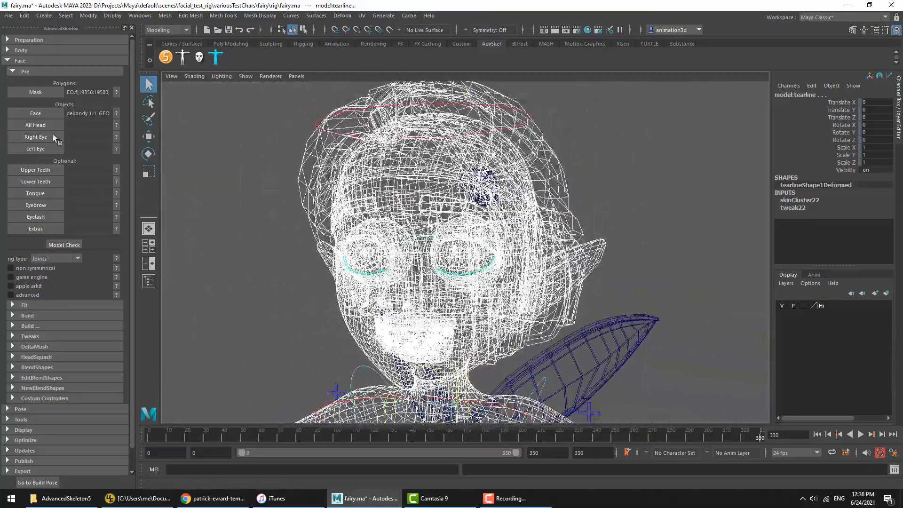
pyautogui.click(34, 126)
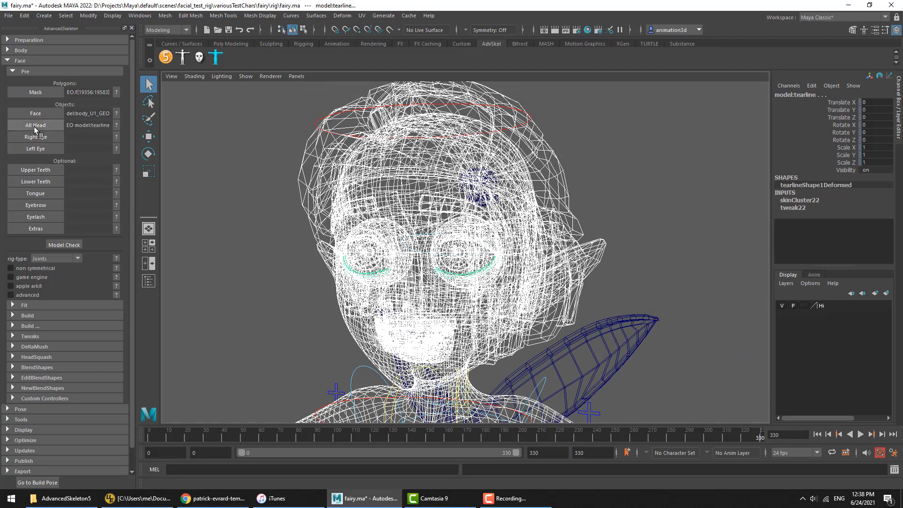
pyautogui.click(594, 135)
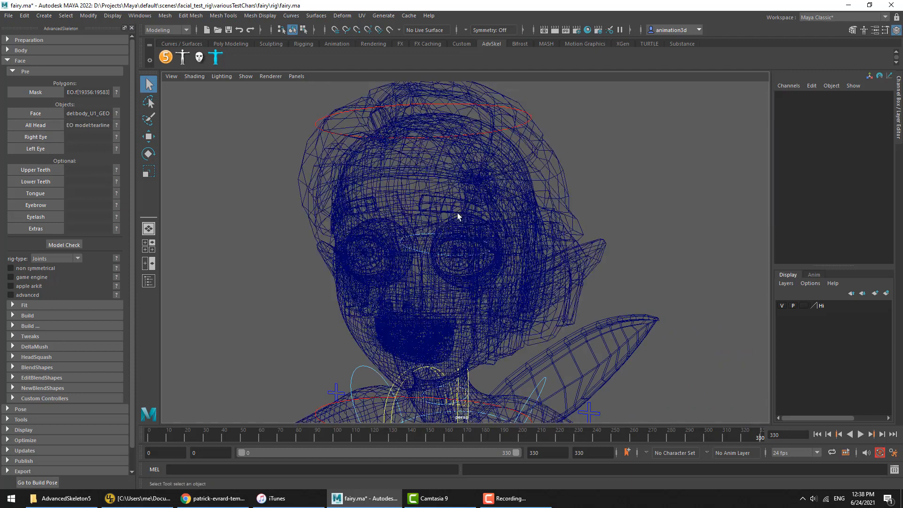
# Restore shaded display and select the character's left eyeball mesh, viewing it from the front.
pyautogui.press('5')
pyautogui.keyDown('alt'); pyautogui.moveTo(426, 224); pyautogui.dragTo(410, 217); pyautogui.keyUp('alt')
pyautogui.scroll(5, 399, 209)
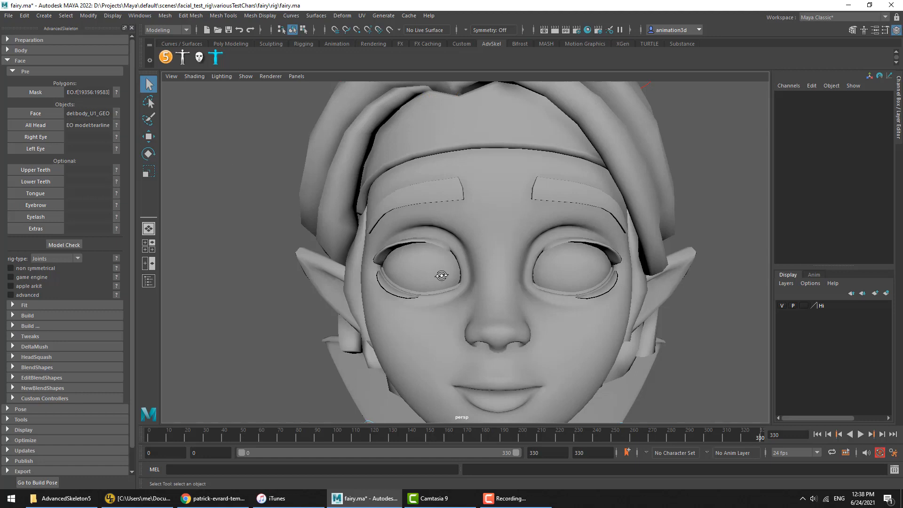
pyautogui.keyDown('alt'); pyautogui.moveTo(441, 276); pyautogui.dragTo(434, 259); pyautogui.keyUp('alt')
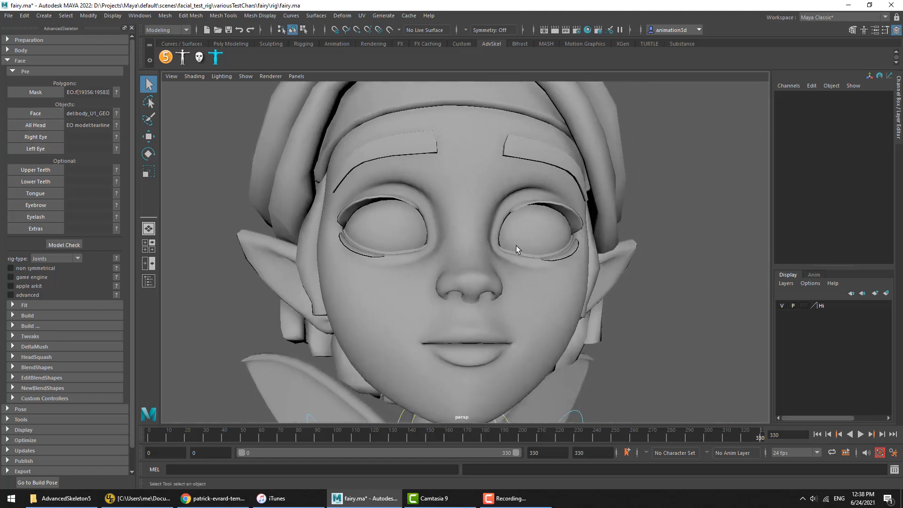
pyautogui.click(533, 242)
pyautogui.keyDown('alt'); pyautogui.moveTo(532, 241); pyautogui.dragTo(456, 242); pyautogui.keyUp('alt')
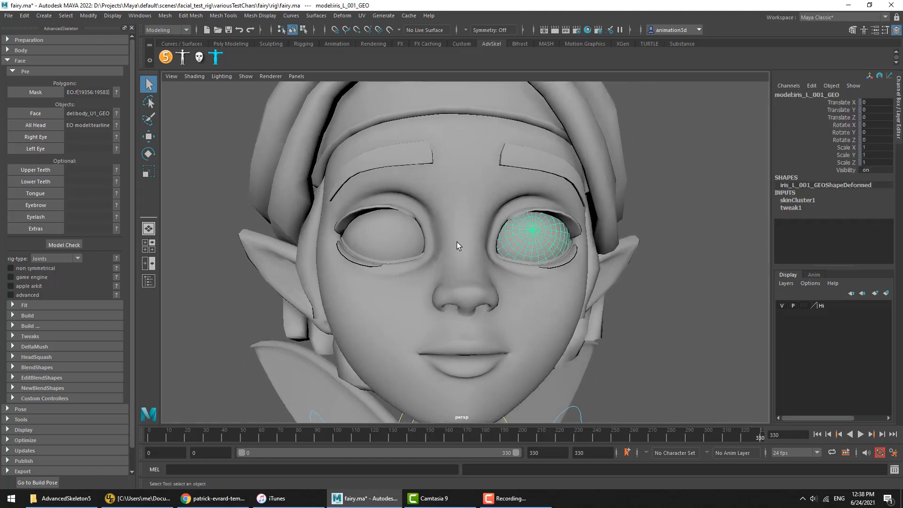
pyautogui.keyDown('alt'); pyautogui.moveTo(546, 245); pyautogui.dragTo(543, 248); pyautogui.keyUp('alt')
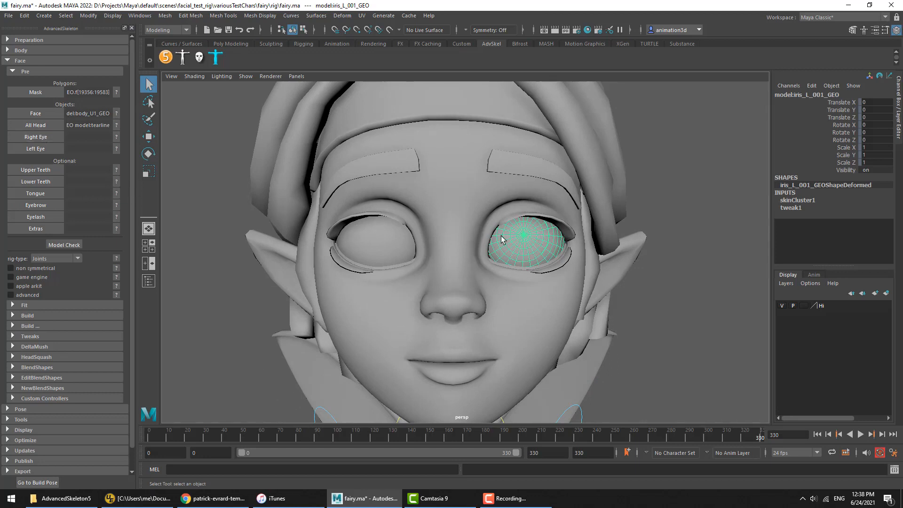
# Select the character's right eyeball mesh and look up the help image for the Right Eye pre-selection, closing it again.
pyautogui.click(388, 254)
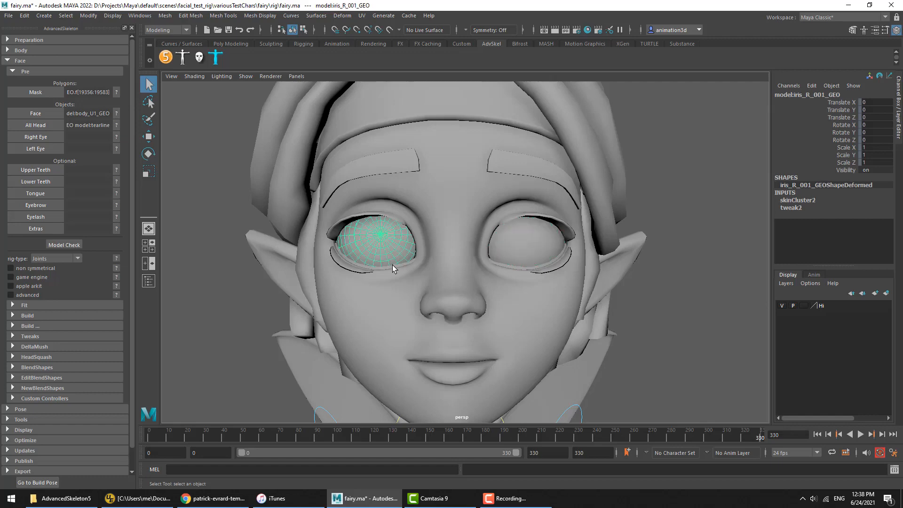
pyautogui.keyDown('alt'); pyautogui.moveTo(392, 265); pyautogui.dragTo(400, 273); pyautogui.keyUp('alt')
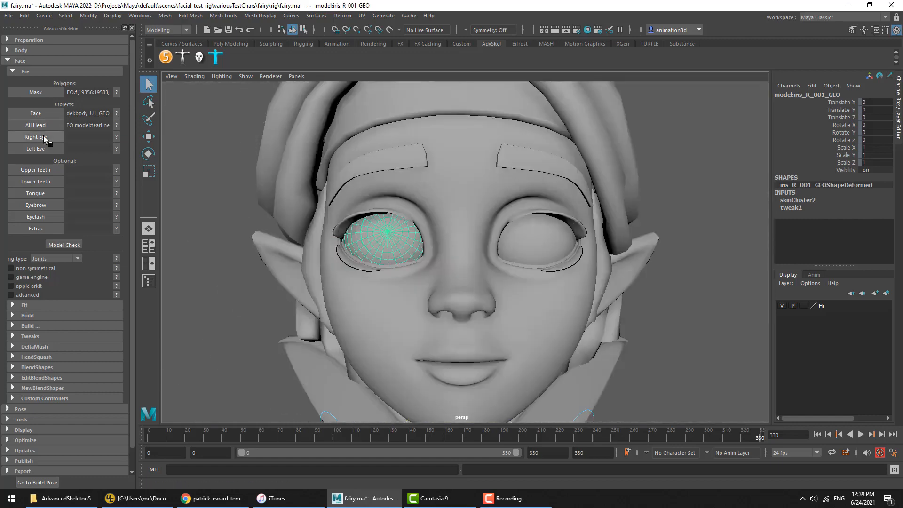
pyautogui.click(116, 137)
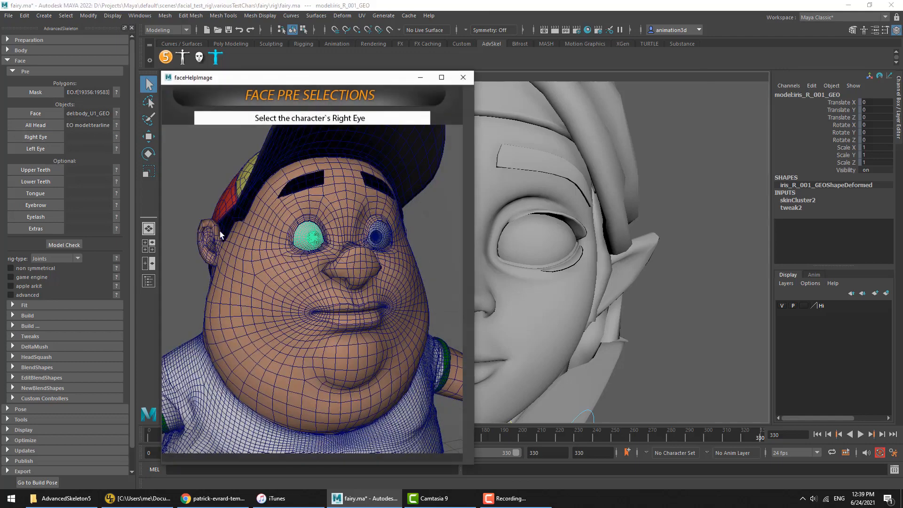
pyautogui.click(464, 78)
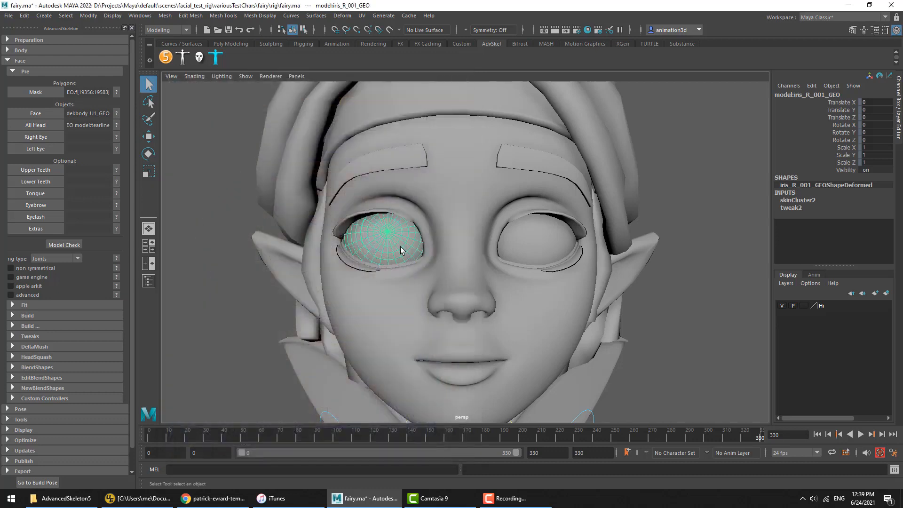
# Assign the right eyeball mesh as Right Eye and the left eyeball mesh as Left Eye in the pre-selections.
pyautogui.scroll(5, 401, 249)
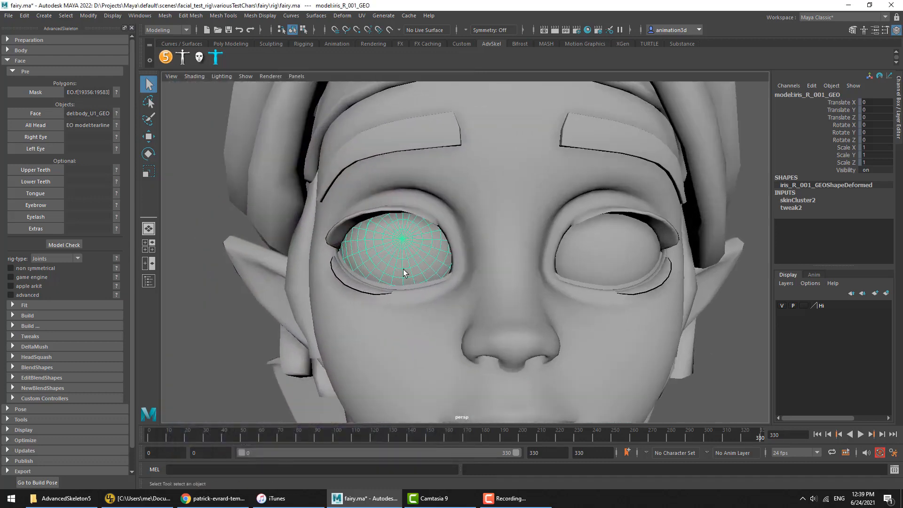
pyautogui.click(35, 136)
pyautogui.click(632, 254)
pyautogui.click(29, 149)
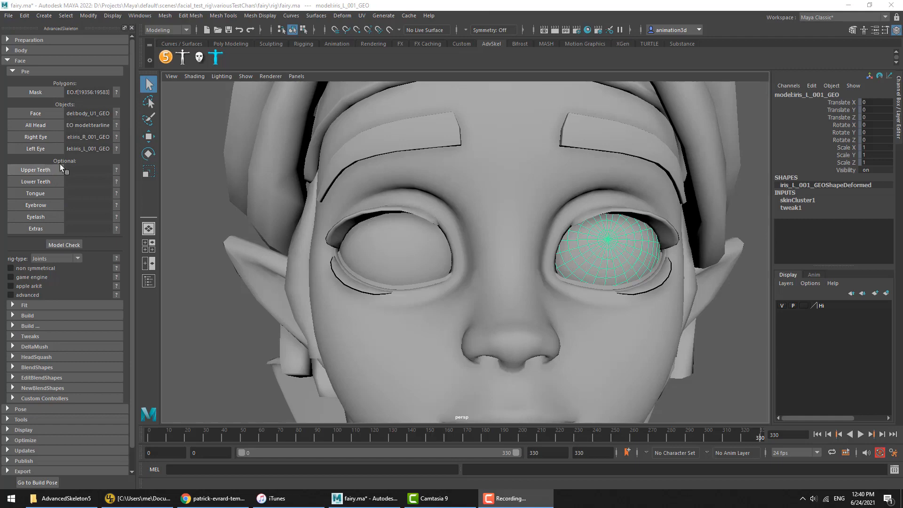
# Select the body mesh and hide it to expose the teeth and tongue.
pyautogui.keyDown('alt'); pyautogui.moveTo(473, 249); pyautogui.dragTo(463, 178, button='middle'); pyautogui.keyUp('alt')
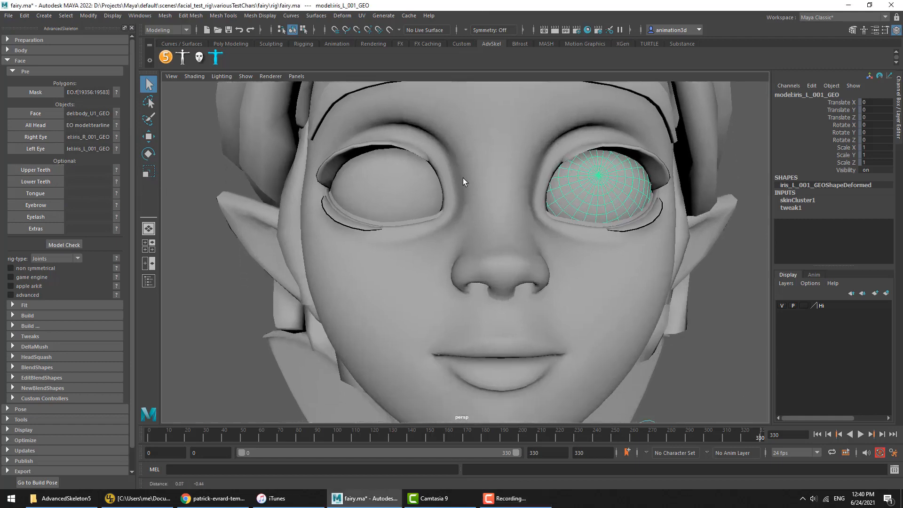
pyautogui.keyDown('alt'); pyautogui.moveTo(463, 178); pyautogui.dragTo(411, 252); pyautogui.keyUp('alt')
pyautogui.click(416, 254)
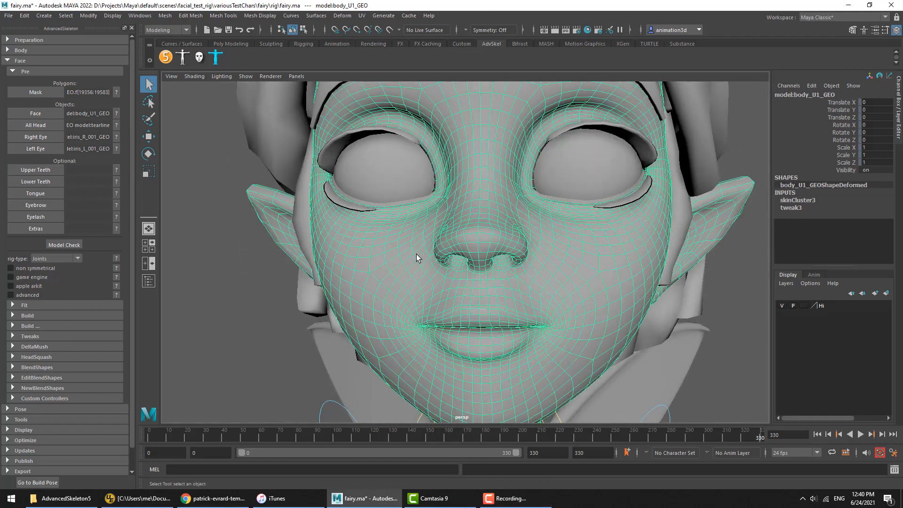
pyautogui.hotkey('ctrl', 'h')
pyautogui.keyDown('alt'); pyautogui.moveTo(483, 313); pyautogui.dragTo(473, 313); pyautogui.keyUp('alt')
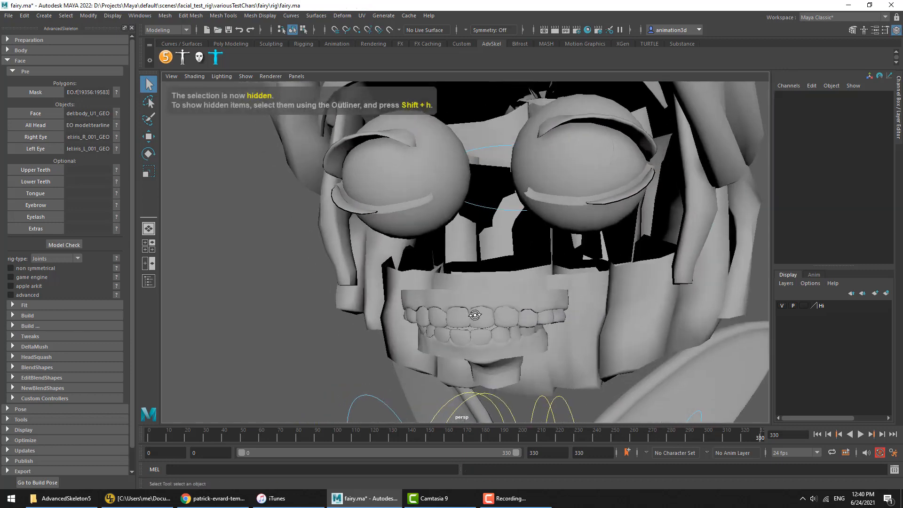
# Assign the upper teeth mesh as Upper Teeth and the under teeth mesh as Lower Teeth in the optional pre-selections.
pyautogui.keyDown('alt'); pyautogui.moveTo(474, 312); pyautogui.dragTo(476, 244, button='right'); pyautogui.keyUp('alt')
pyautogui.keyDown('alt'); pyautogui.moveTo(476, 244); pyautogui.dragTo(500, 265); pyautogui.keyUp('alt')
pyautogui.click(500, 254)
pyautogui.click(35, 170)
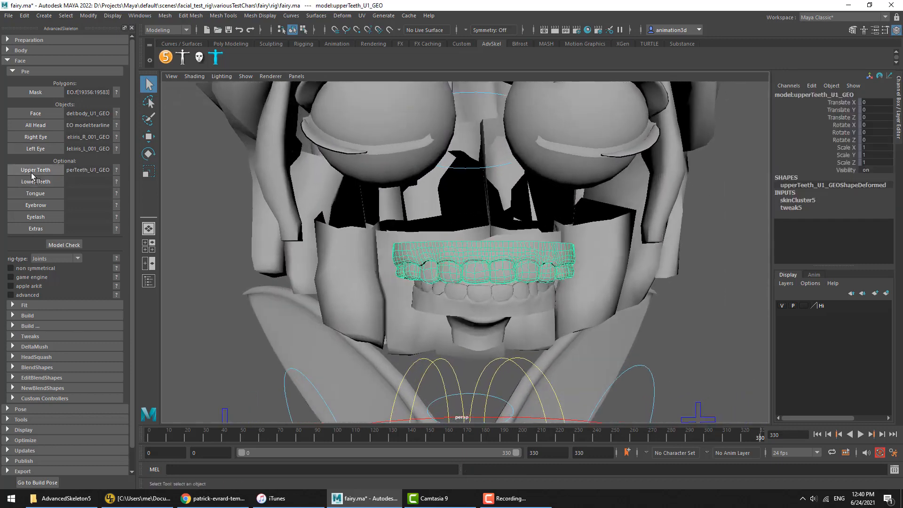
pyautogui.click(506, 298)
pyautogui.keyDown('alt'); pyautogui.moveTo(505, 298); pyautogui.dragTo(519, 304); pyautogui.keyUp('alt')
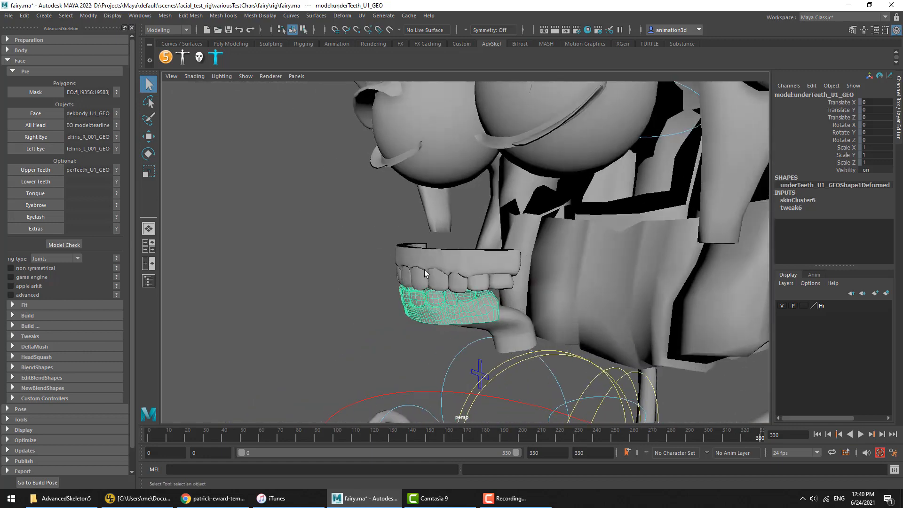
pyautogui.click(36, 182)
# Select the tongue mesh below the teeth and assign it as Tongue in the optional pre-selections.
pyautogui.keyDown('alt'); pyautogui.moveTo(555, 275); pyautogui.dragTo(462, 280); pyautogui.keyUp('alt')
pyautogui.click(503, 312)
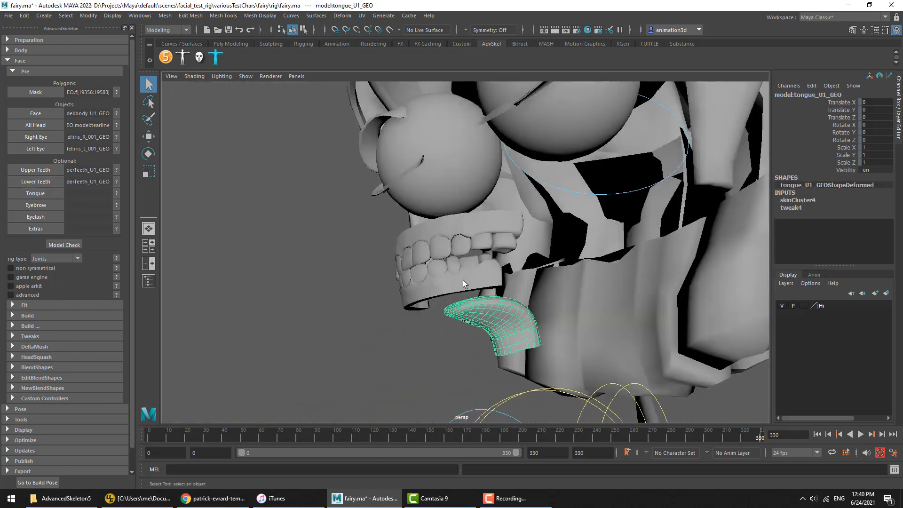
pyautogui.click(36, 194)
# Select the eyebrows mesh above the eyes and assign it as Eyebrow in the optional pre-selections.
pyautogui.keyDown('alt'); pyautogui.moveTo(508, 235); pyautogui.dragTo(497, 221); pyautogui.keyUp('alt')
pyautogui.keyDown('alt'); pyautogui.moveTo(497, 221); pyautogui.dragTo(495, 248, button='middle'); pyautogui.keyUp('alt')
pyautogui.click(593, 133)
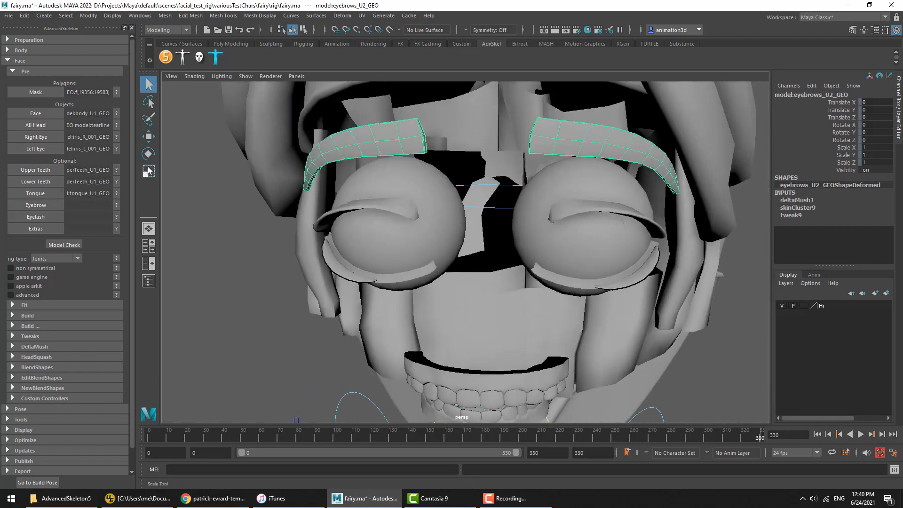
pyautogui.click(37, 206)
# Select the upper and under eyelash meshes together, without the tearline, and assign them as Eyelash in the optional pre-selections.
pyautogui.keyDown('alt'); pyautogui.moveTo(342, 205); pyautogui.dragTo(393, 205); pyautogui.keyUp('alt')
pyautogui.click(394, 205)
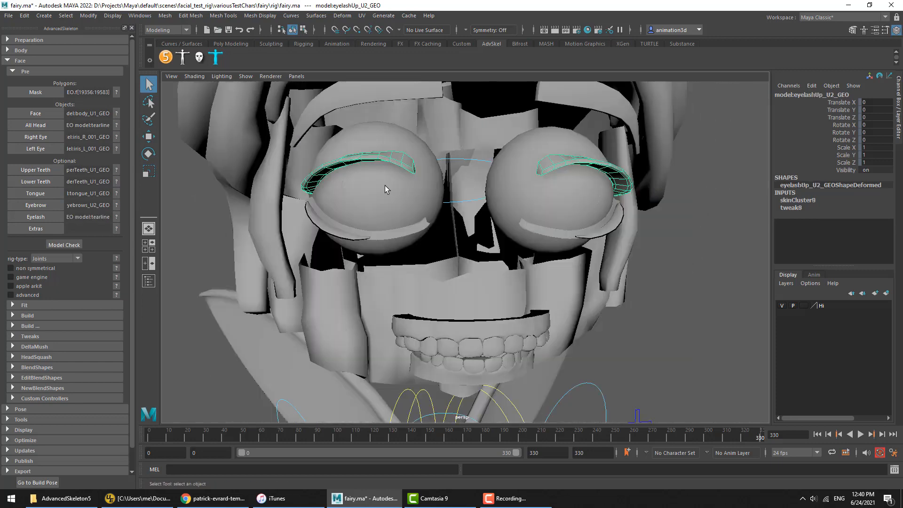
pyautogui.keyDown('alt'); pyautogui.moveTo(385, 186); pyautogui.dragTo(289, 247); pyautogui.keyUp('alt')
pyautogui.click(331, 153)
pyautogui.click(348, 163)
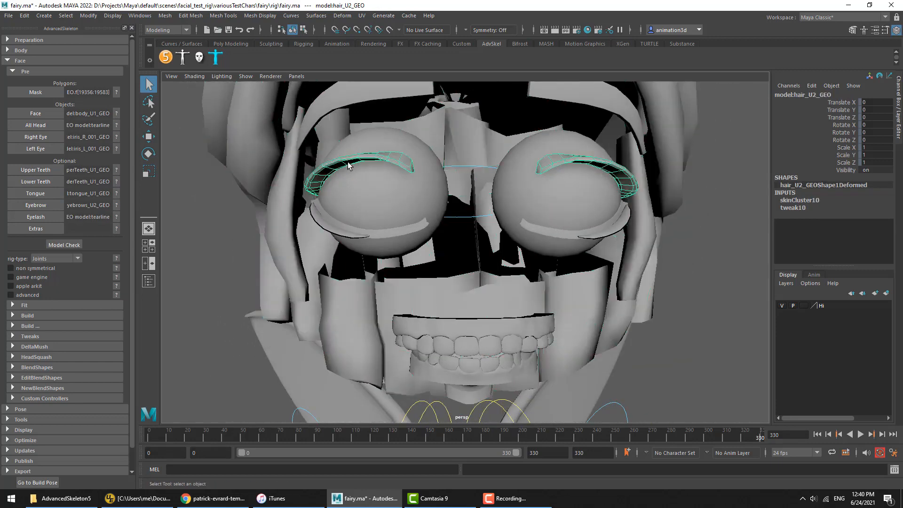
pyautogui.keyDown('shift'); pyautogui.click(335, 228); pyautogui.keyUp('shift')
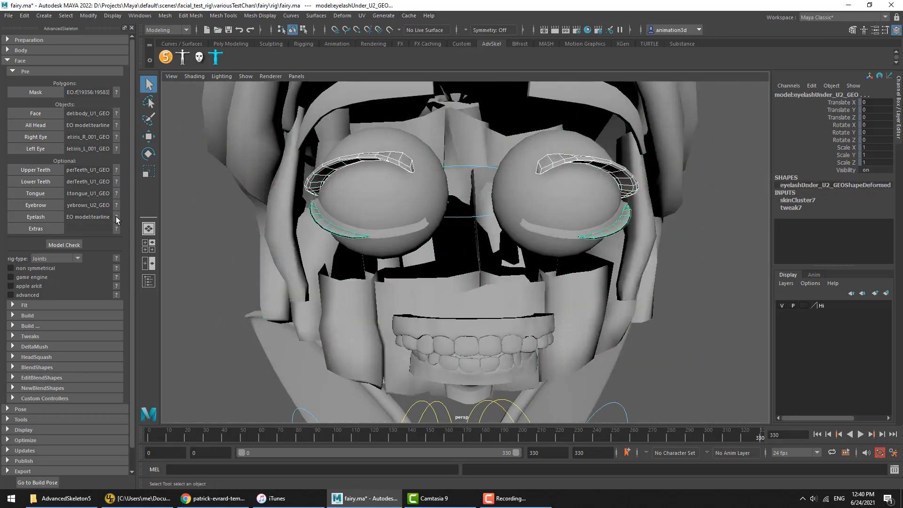
pyautogui.click(44, 217)
pyautogui.click(190, 236)
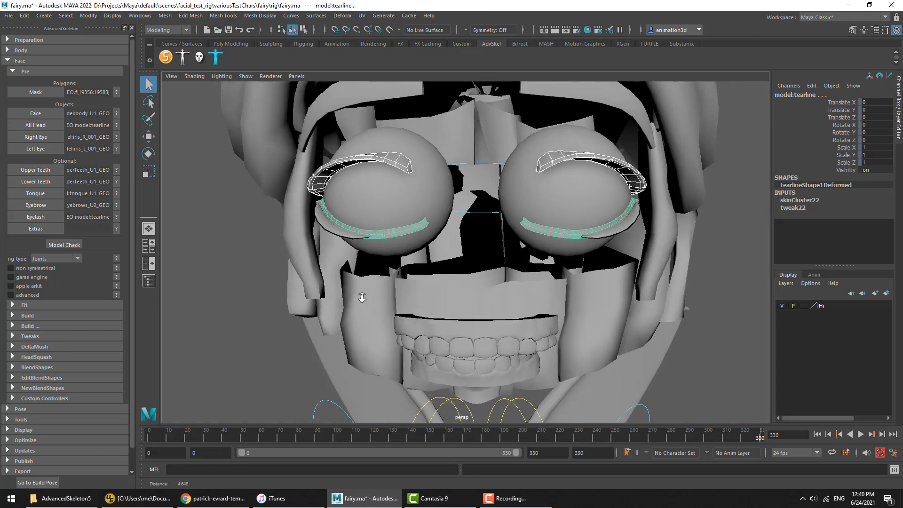
# Consult the help for Extras and assign the tearline mesh along the lower eyelids as Extras.
pyautogui.click(116, 229)
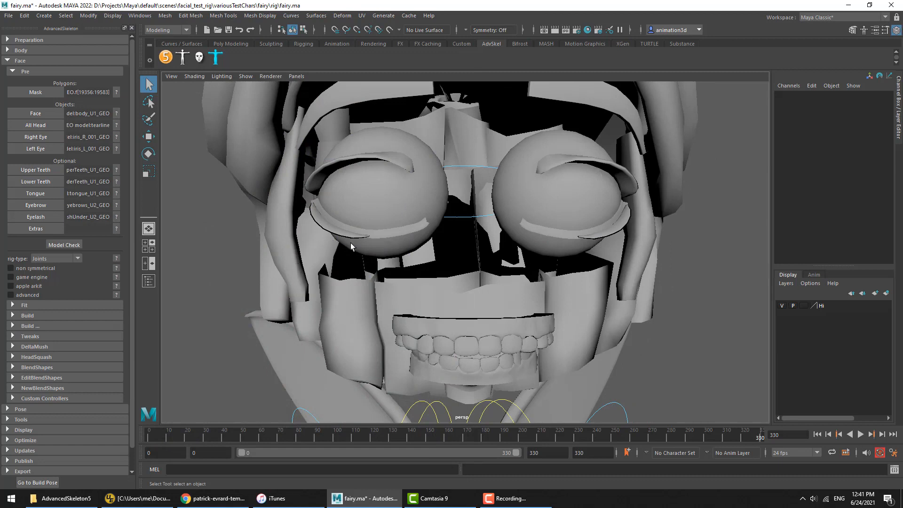
pyautogui.click(411, 233)
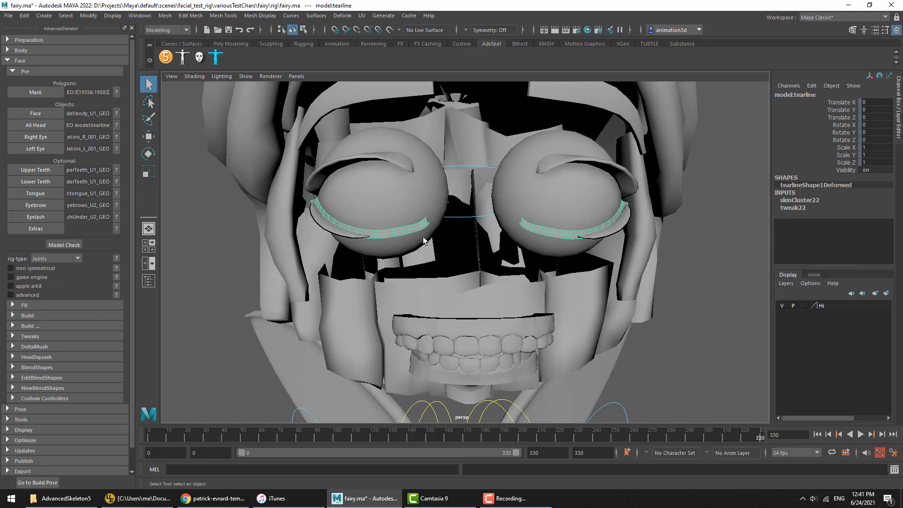
pyautogui.click(52, 227)
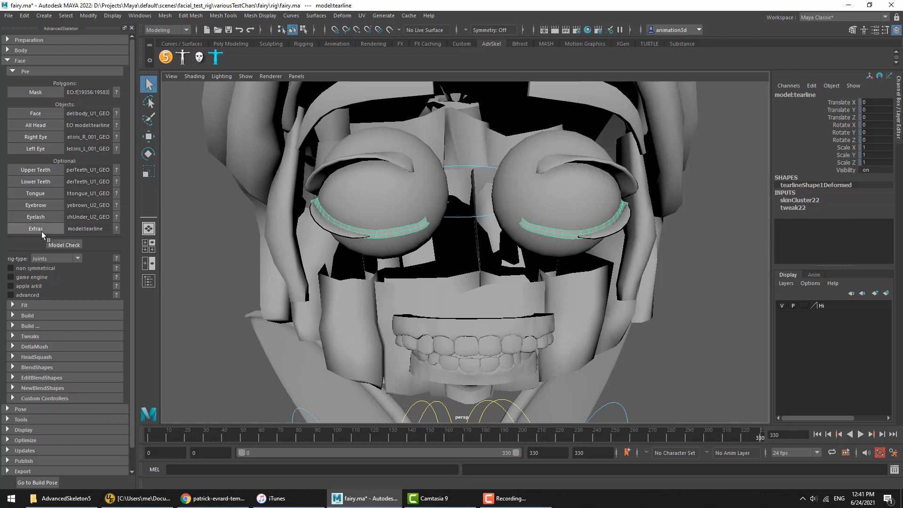
# Find the hidden body_U1_GEO mesh in the Outliner and make it visible again, closing the Outliner when done.
pyautogui.click(149, 281)
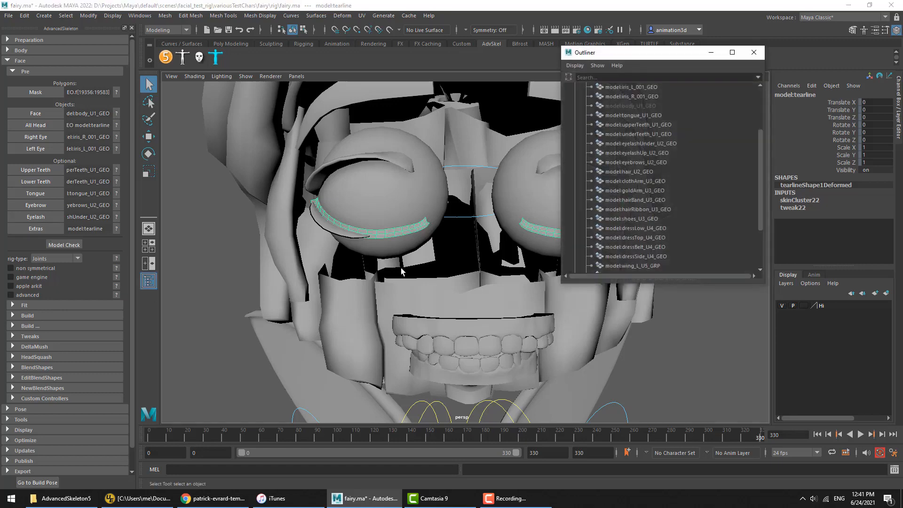
pyautogui.scroll(3, 665, 163)
pyautogui.click(644, 180)
pyautogui.hotkey('shift', 'h')
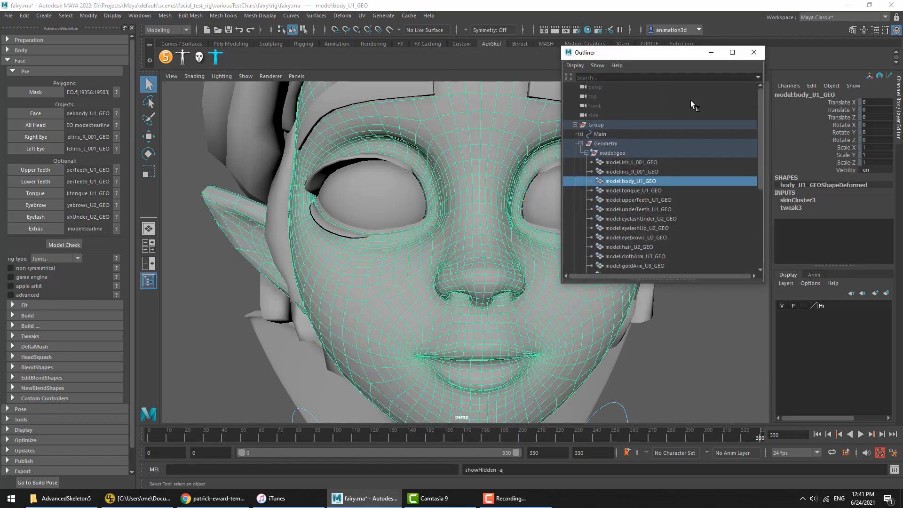
pyautogui.click(755, 53)
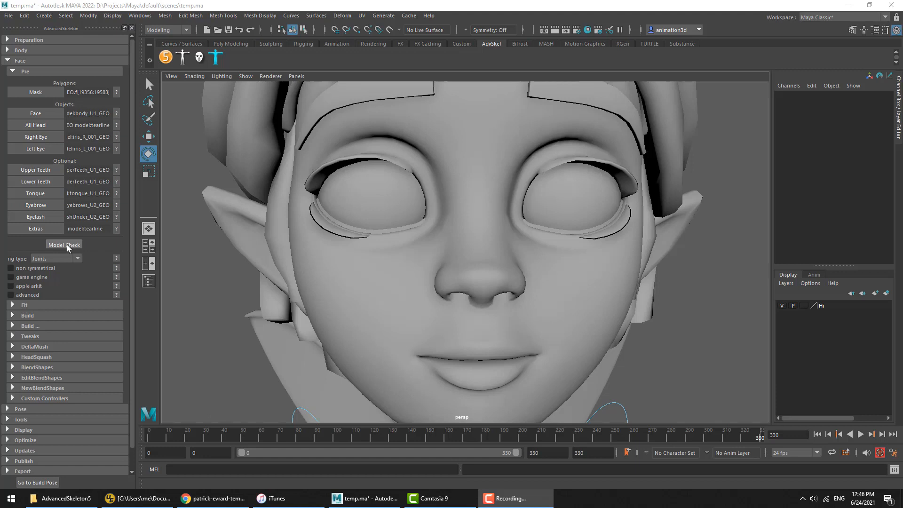
# Select the body mesh and inspect its translate, rotate and scale channels for default values.
pyautogui.click(383, 300)
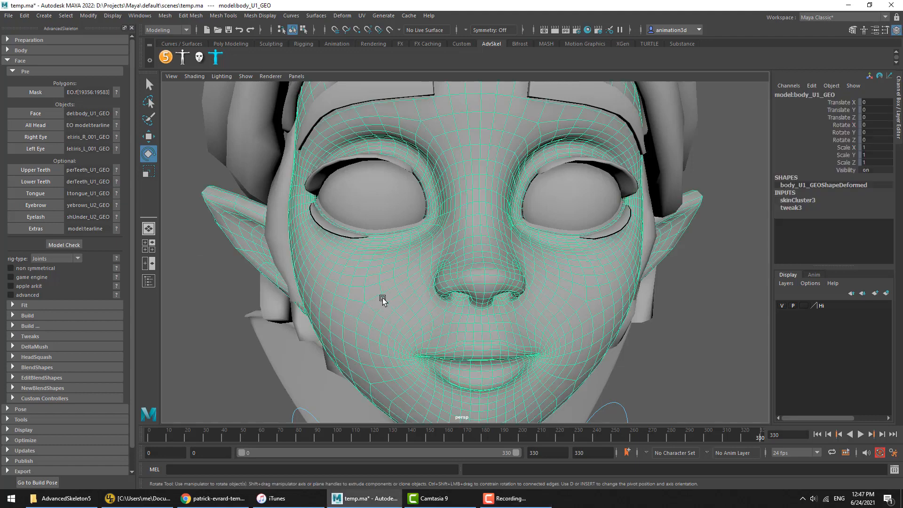
pyautogui.click(847, 102)
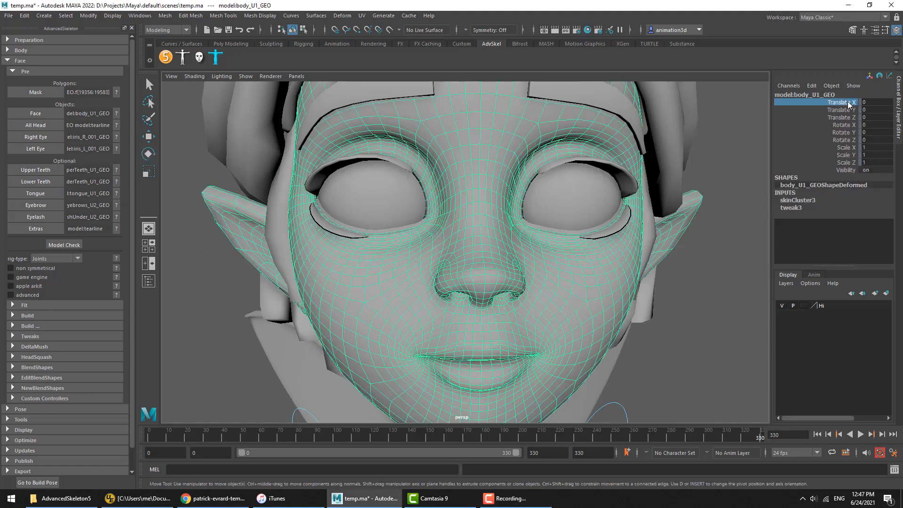
pyautogui.moveTo(848, 103); pyautogui.dragTo(849, 163)
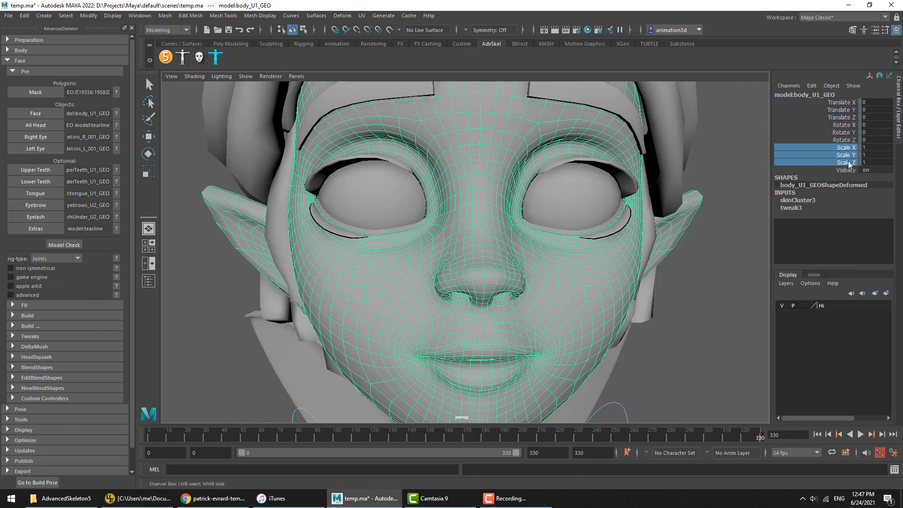
pyautogui.click(619, 323)
pyautogui.click(616, 316)
pyautogui.click(701, 342)
pyautogui.press('e')
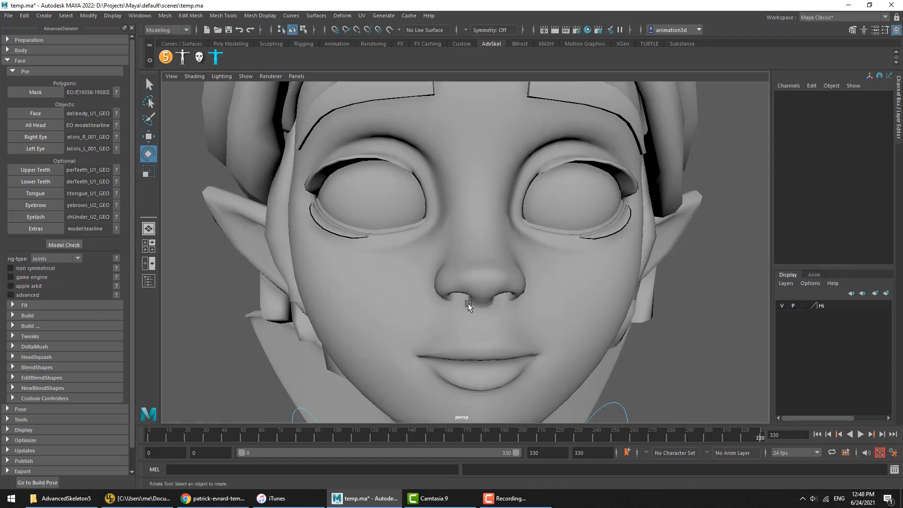
# Run Model Check on the stored face pre-selections and read the symmetry result.
pyautogui.click(69, 247)
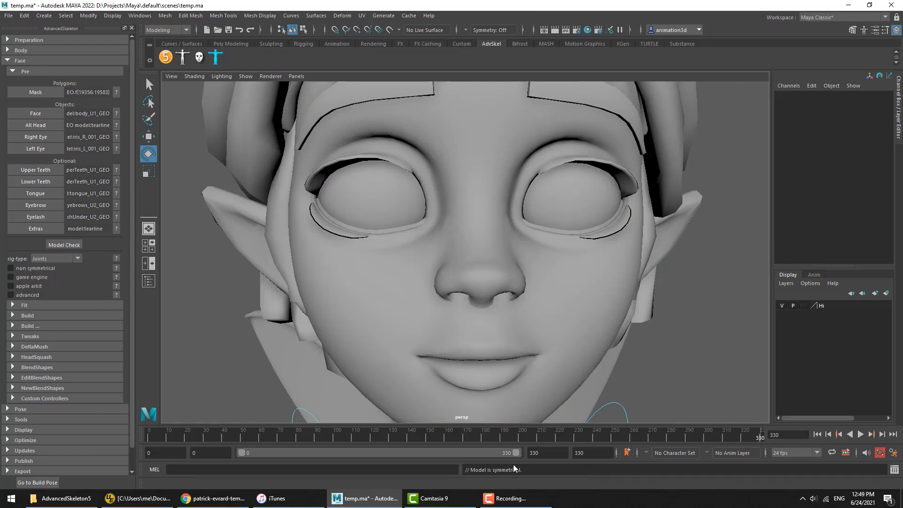
pyautogui.moveTo(468, 473); pyautogui.dragTo(541, 472)
pyautogui.click(540, 472)
# Move the body mesh's pivot straight up about 10.2 units in the front view, from the feet to the torso.
pyautogui.press('space')
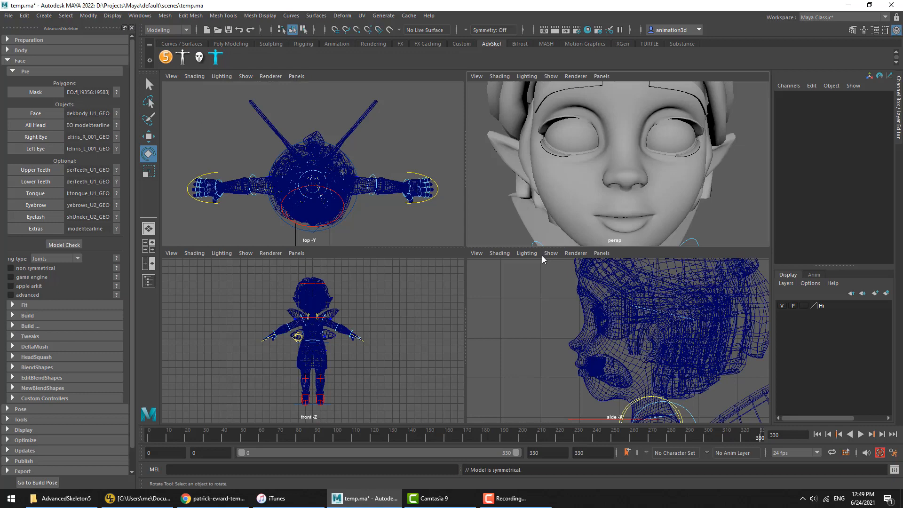
pyautogui.click(583, 193)
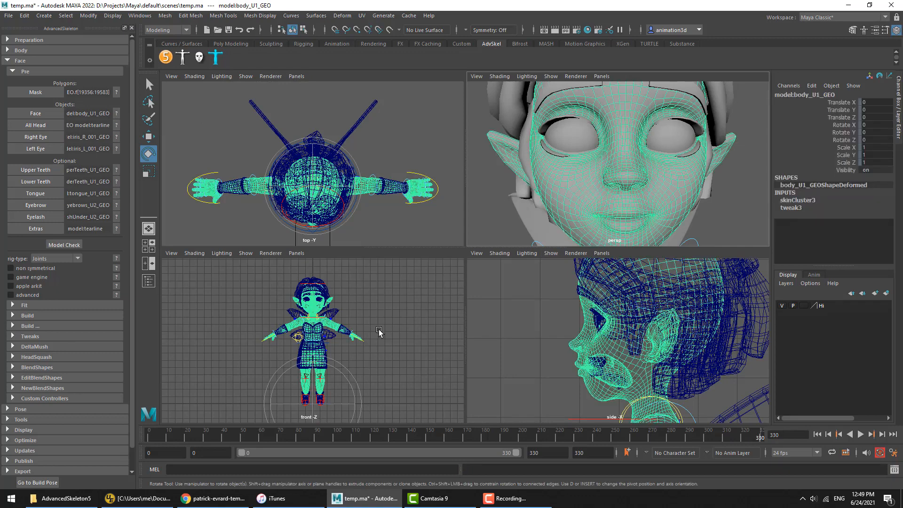
pyautogui.press('w')
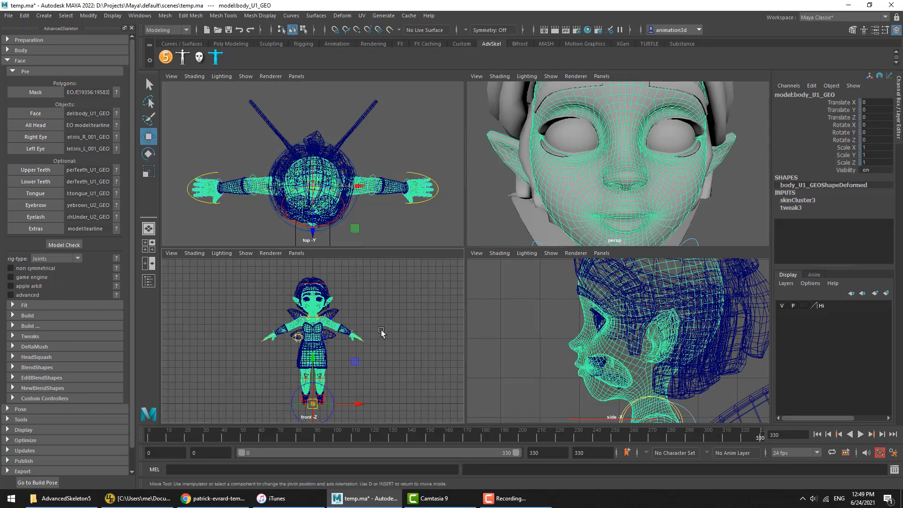
pyautogui.click(314, 358)
pyautogui.moveTo(314, 357); pyautogui.dragTo(353, 308)
pyautogui.press('space')
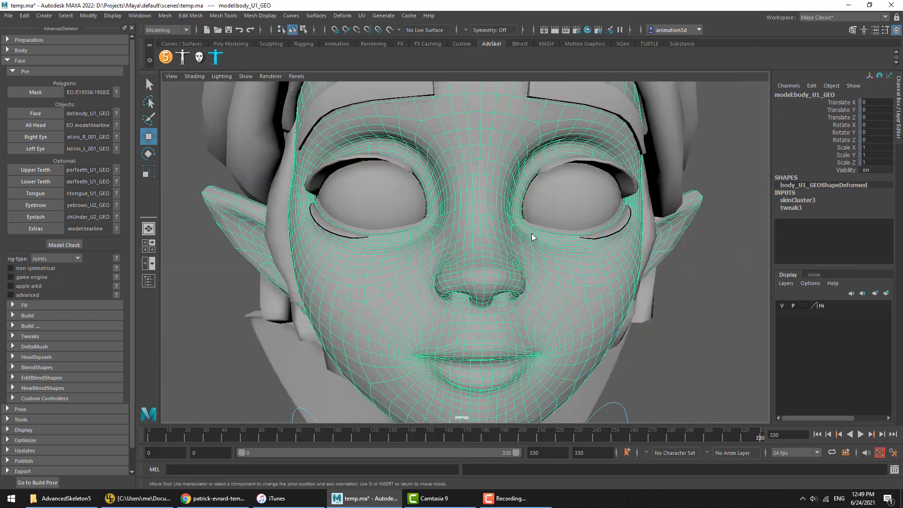
# Run Model Check again on the body mesh with its offset pivot and cancel the confirmation dialog.
pyautogui.click(75, 245)
pyautogui.moveTo(435, 196); pyautogui.dragTo(436, 198)
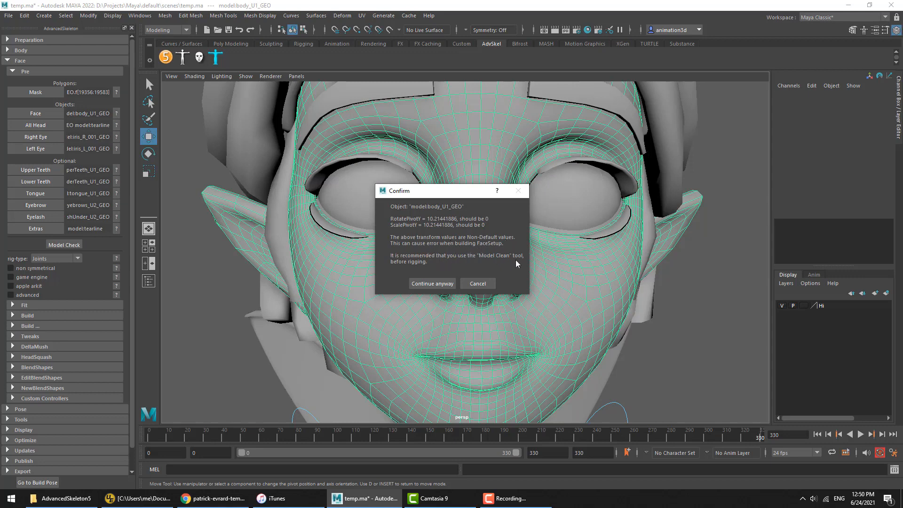
pyautogui.click(483, 283)
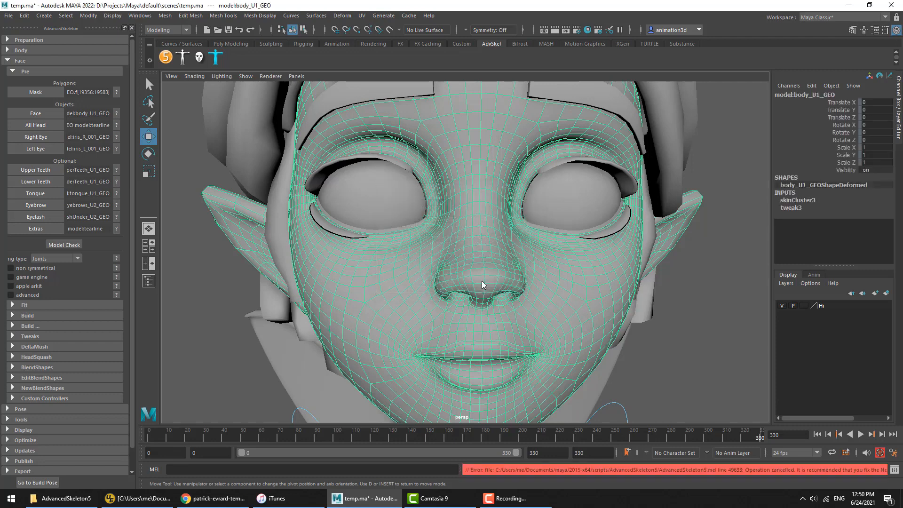
# Undo the body mesh's pivot move in the four-view layout, then return to the full perspective view and deselect the mesh.
pyautogui.press('space')
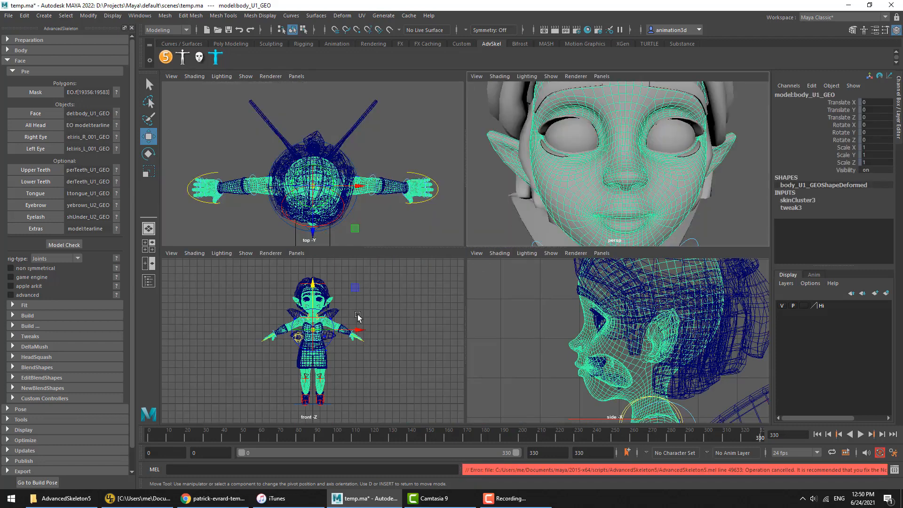
pyautogui.hotkey('ctrl', 'z')
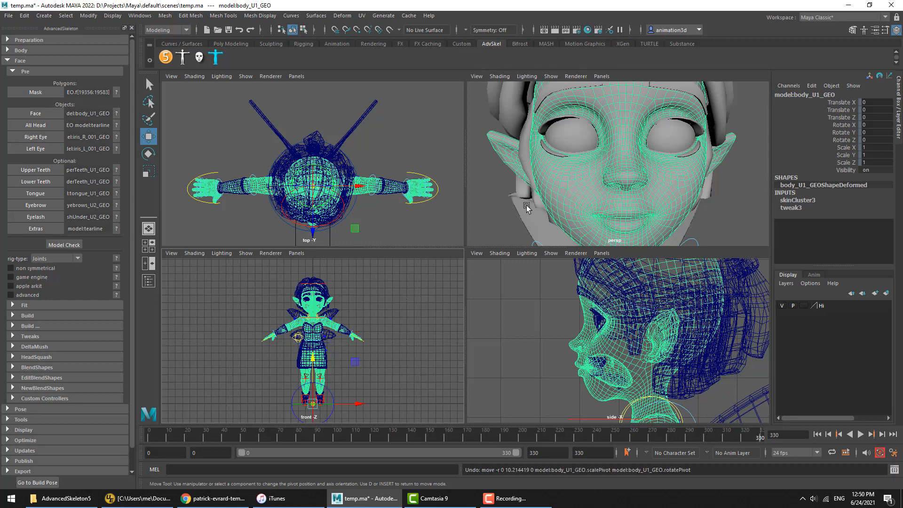
pyautogui.press('space')
pyautogui.click(670, 313)
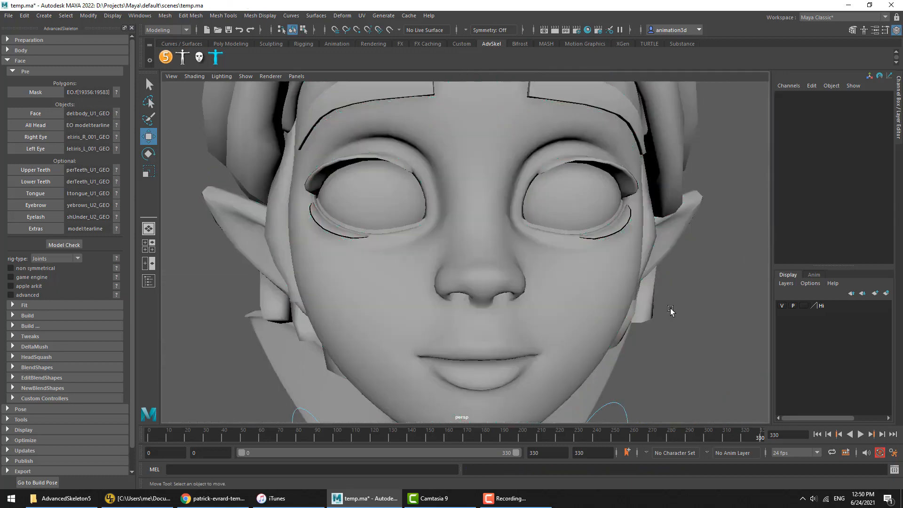
# Try the non symmetrical option, view the separate Right and Left fitting choices in the Fit section, and switch the option off.
pyautogui.click(546, 281)
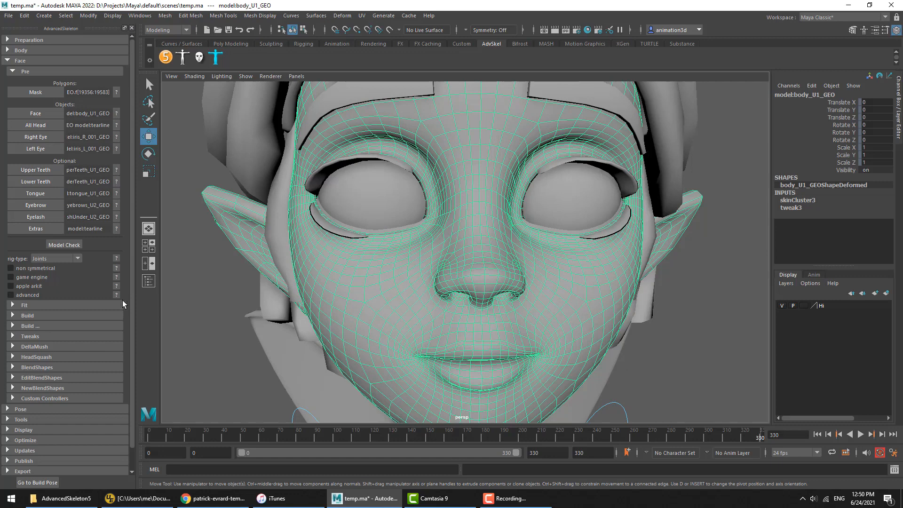
pyautogui.click(41, 270)
pyautogui.click(48, 304)
pyautogui.click(49, 305)
pyautogui.click(62, 305)
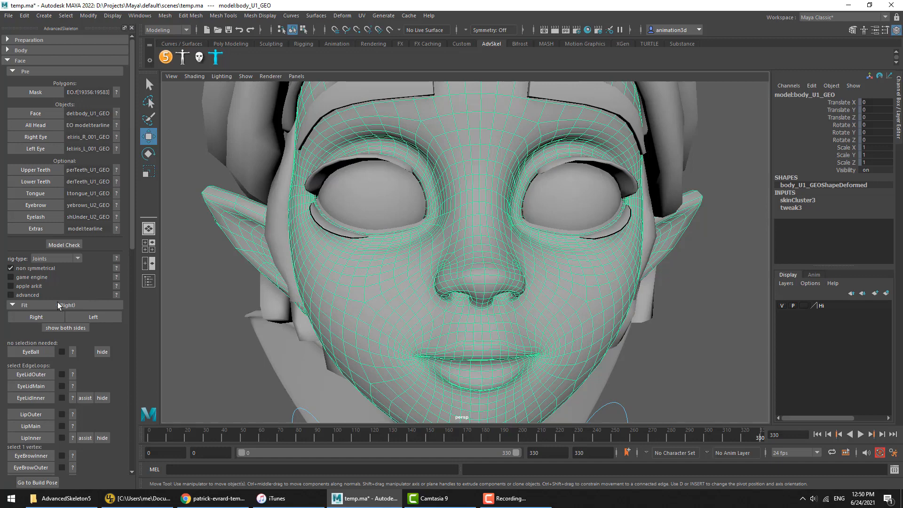
pyautogui.click(36, 305)
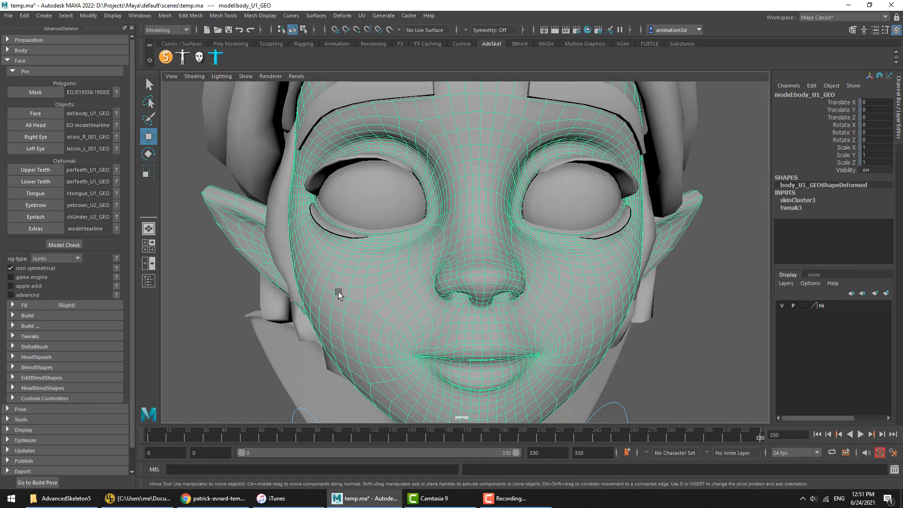
pyautogui.click(41, 268)
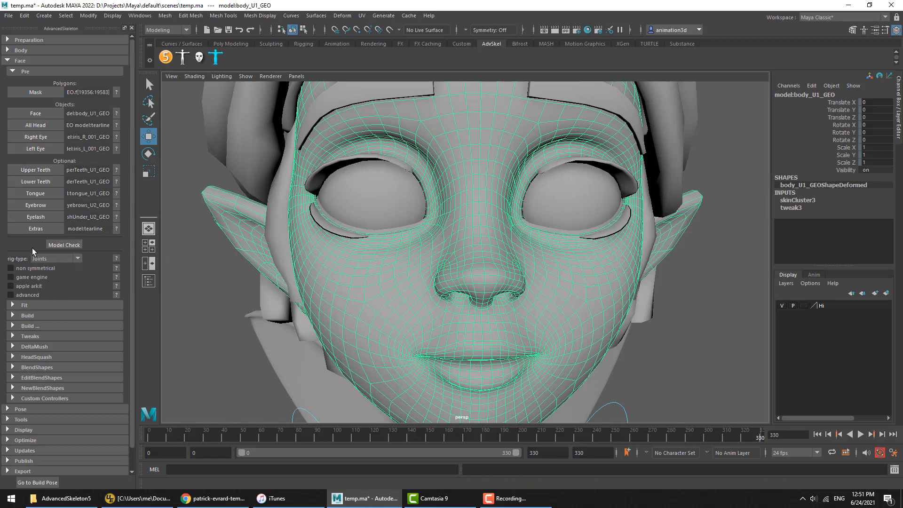
# Review the available rig types, set the face rig type to Mixed, and open the help page on rig types.
pyautogui.click(60, 258)
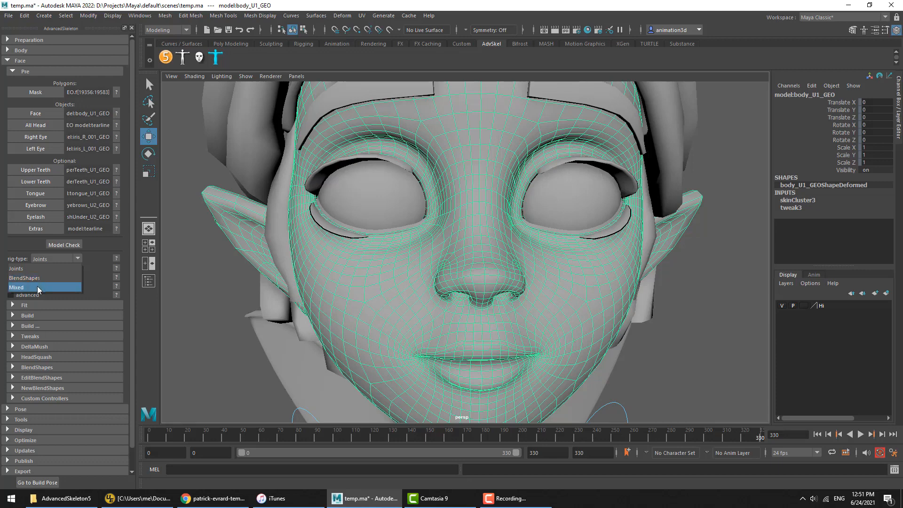
pyautogui.click(87, 255)
pyautogui.click(69, 257)
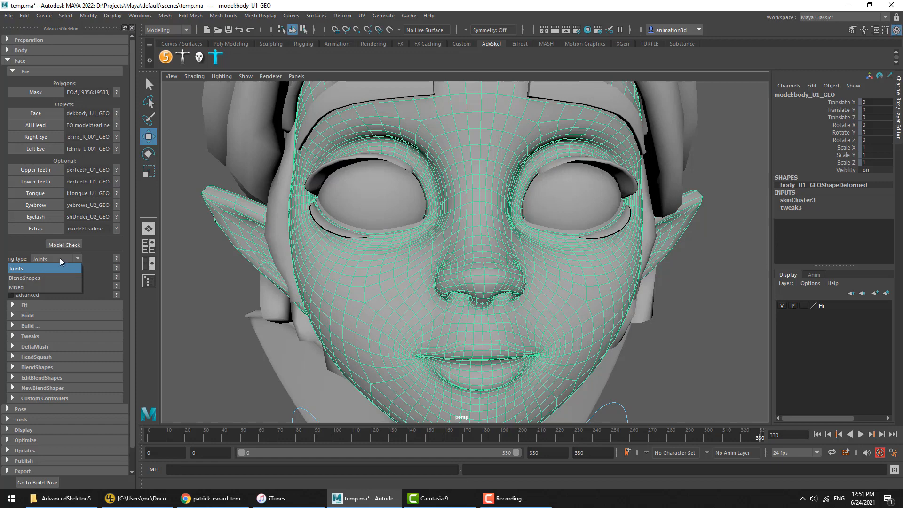
pyautogui.click(84, 254)
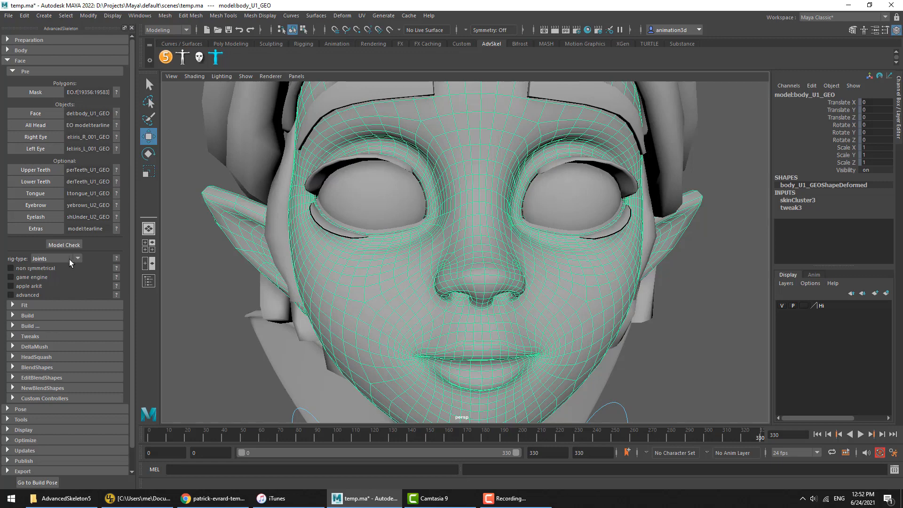
pyautogui.click(69, 259)
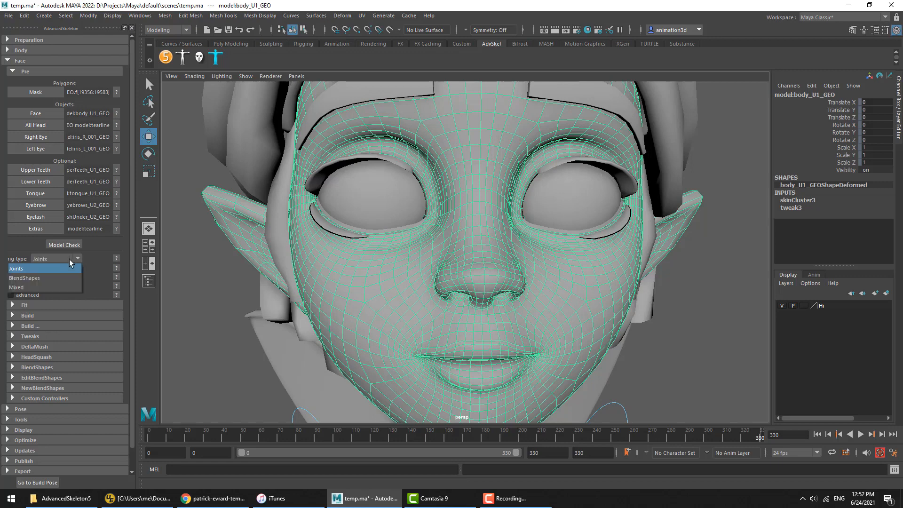
pyautogui.click(27, 285)
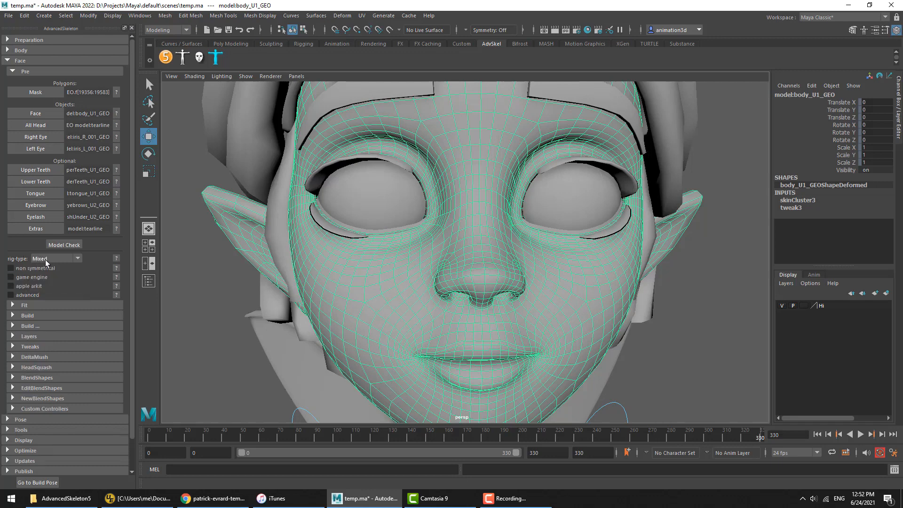
pyautogui.click(116, 258)
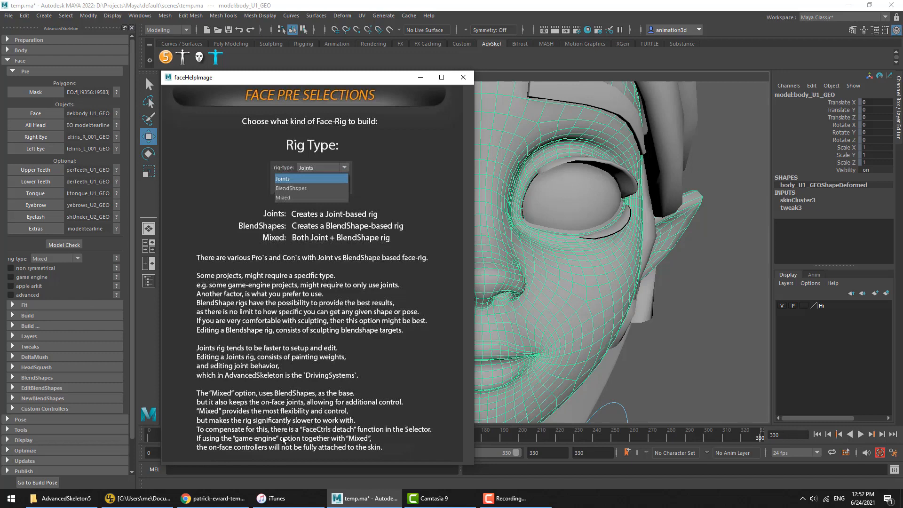
# Close the rig type help page and set the face rig type to Joints.
pyautogui.click(469, 82)
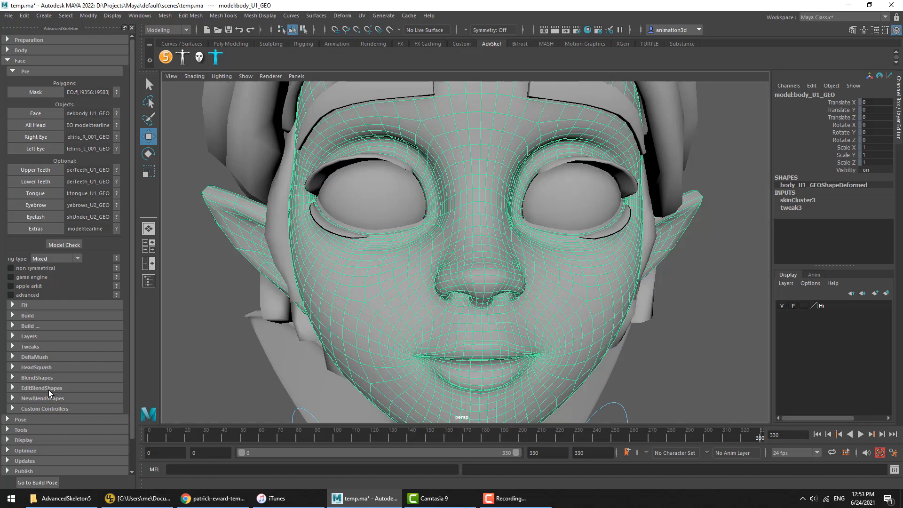
pyautogui.click(73, 260)
pyautogui.click(45, 288)
pyautogui.click(61, 259)
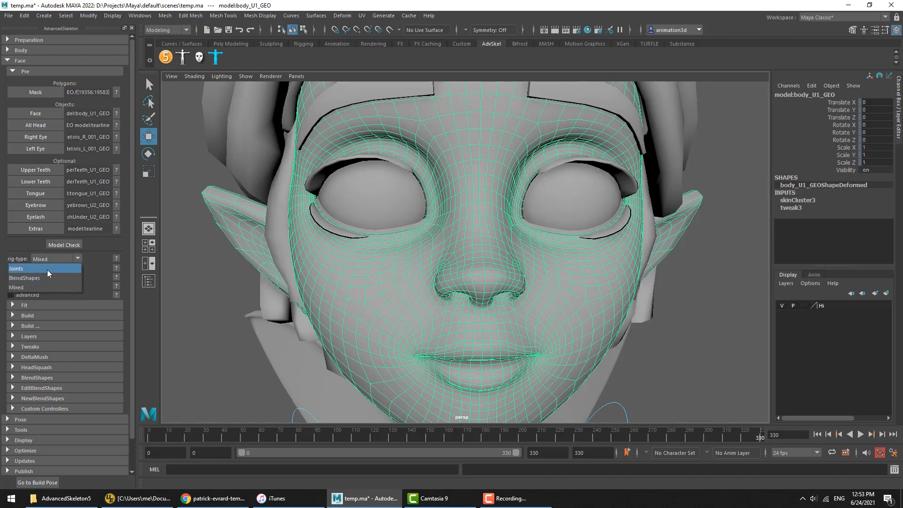
pyautogui.click(47, 268)
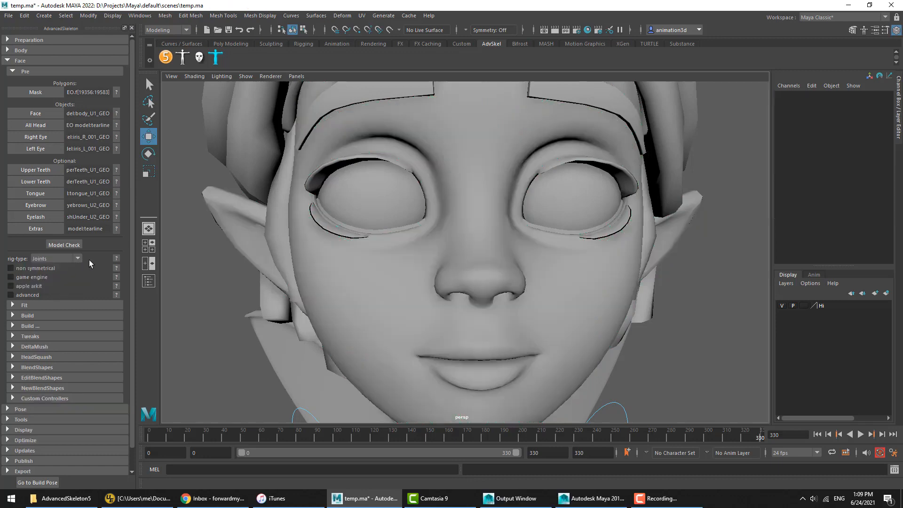
# View the help page on non-symmetry and close the help window.
pyautogui.click(118, 268)
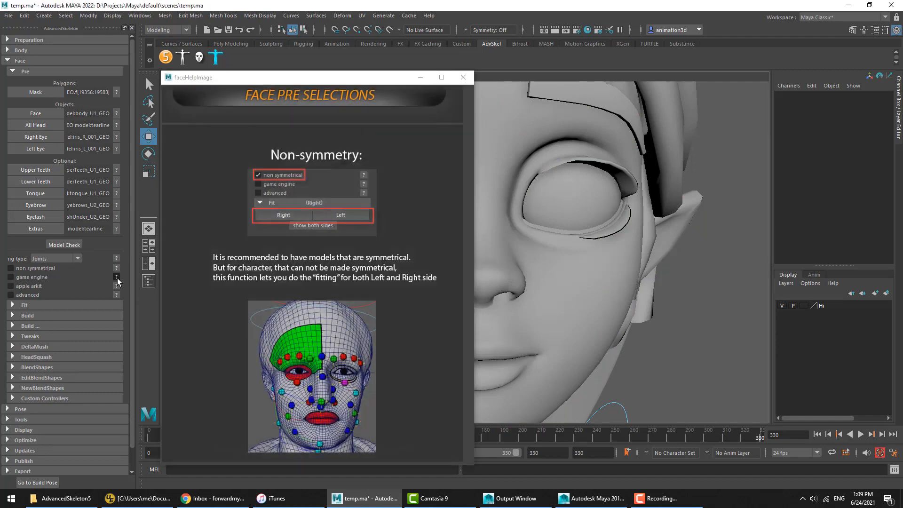
pyautogui.click(117, 294)
pyautogui.click(463, 77)
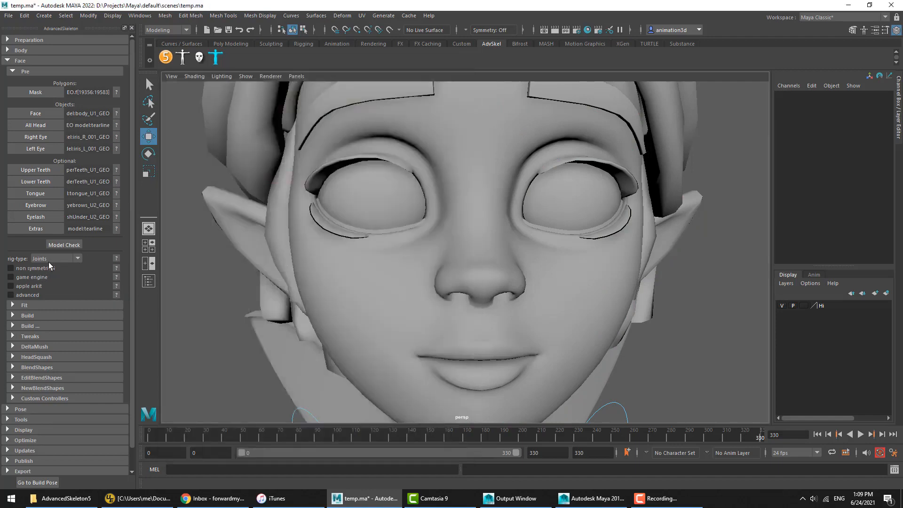
# Try the non symmetrical option on and off with the Fit section expanded, leaving it on.
pyautogui.click(42, 267)
pyautogui.click(29, 267)
pyautogui.click(25, 305)
pyautogui.click(32, 269)
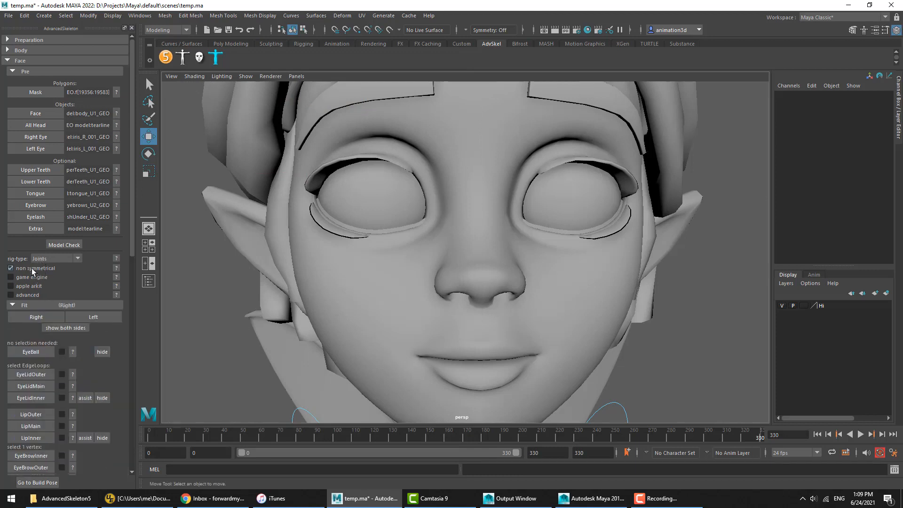
pyautogui.click(32, 268)
pyautogui.click(33, 266)
pyautogui.click(29, 268)
pyautogui.click(32, 268)
# Inspect the separate Right and Left fitting choices, collapse the Fit section, and switch the non symmetrical option off.
pyautogui.click(38, 318)
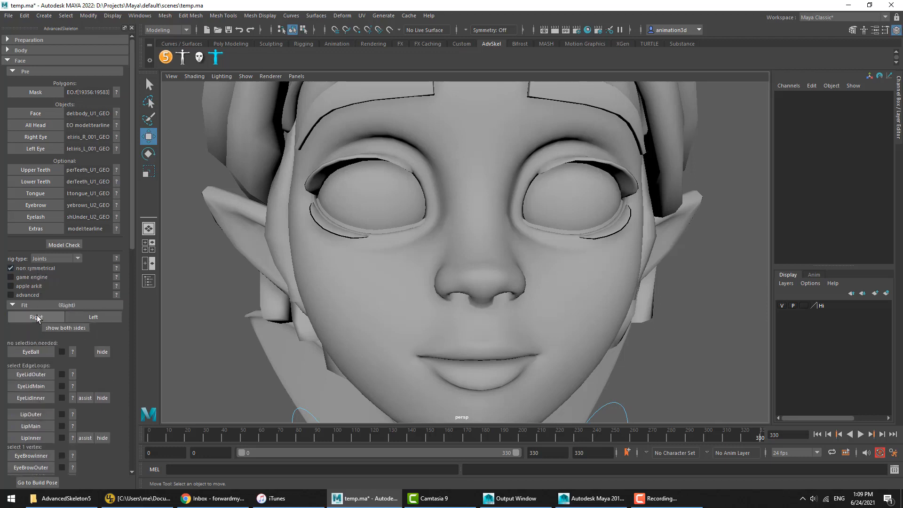
pyautogui.click(77, 316)
pyautogui.click(46, 314)
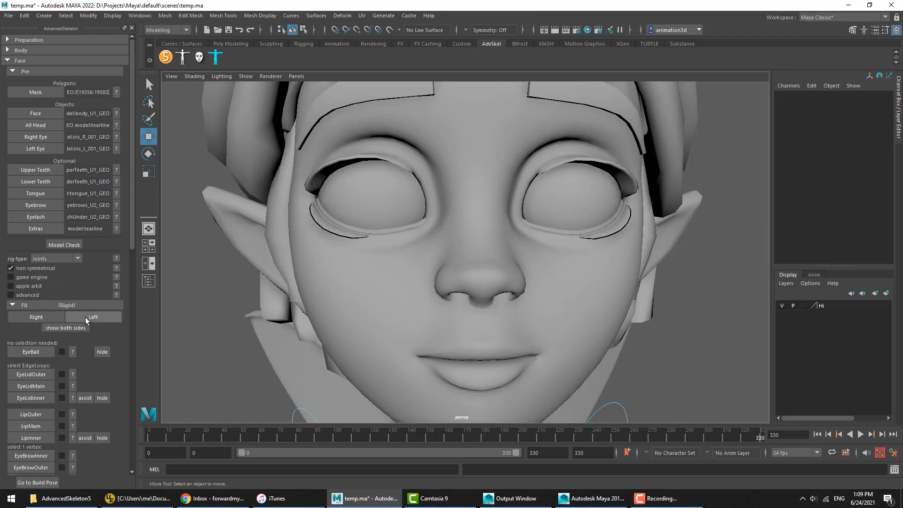
pyautogui.click(24, 306)
pyautogui.click(24, 268)
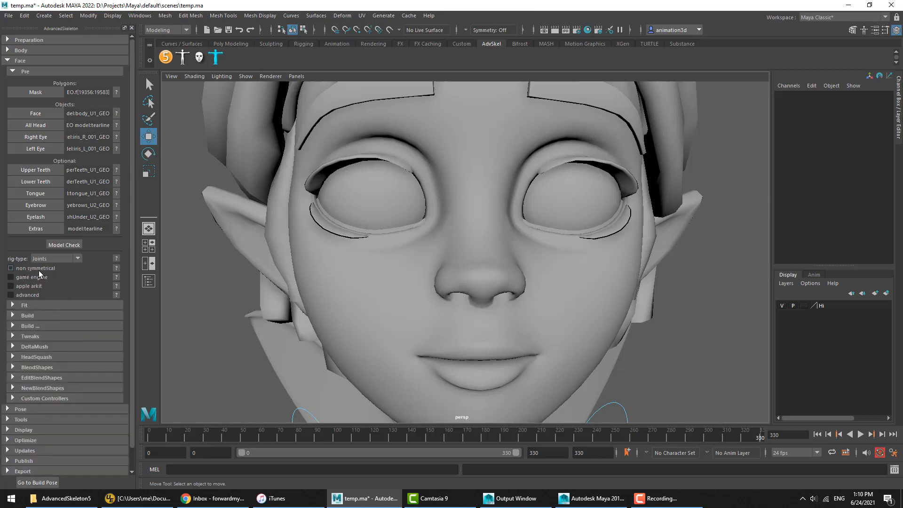
pyautogui.click(36, 270)
pyautogui.click(39, 268)
# Switch to the Maya 2016 session and open the napoleon demo character, discarding changes to the current scene.
pyautogui.moveTo(230, 496)
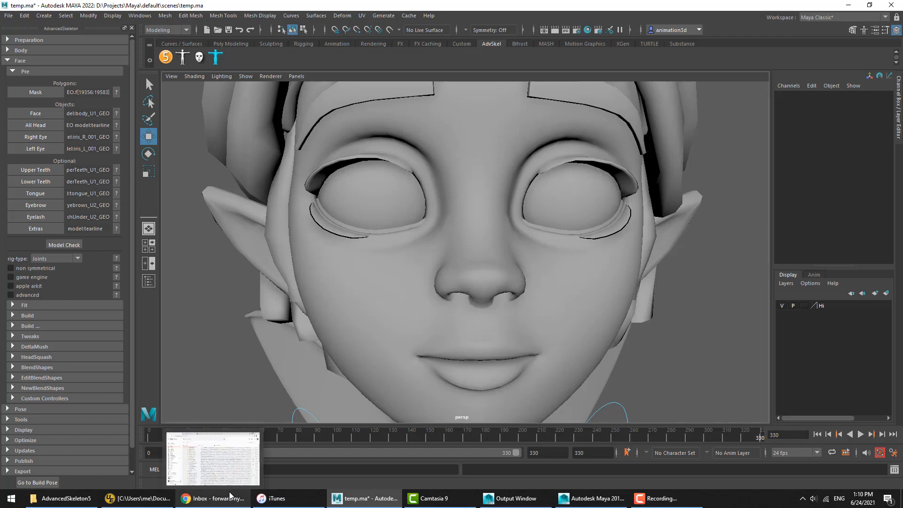
pyautogui.click(592, 498)
pyautogui.click(46, 302)
pyautogui.click(45, 301)
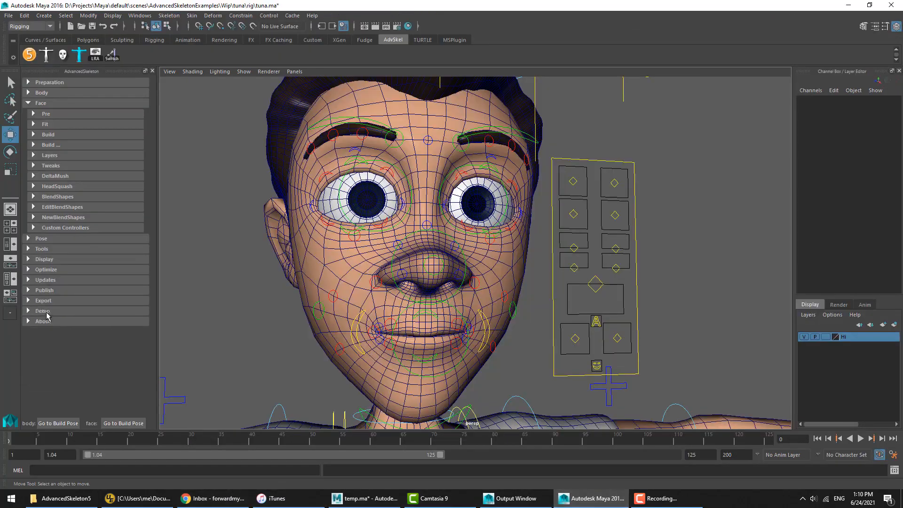
pyautogui.click(44, 311)
pyautogui.click(68, 344)
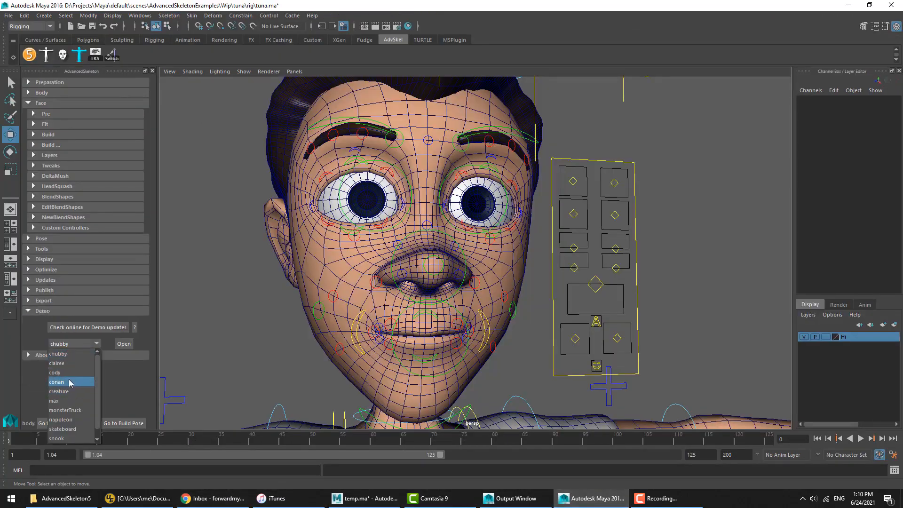
pyautogui.click(68, 420)
pyautogui.click(124, 344)
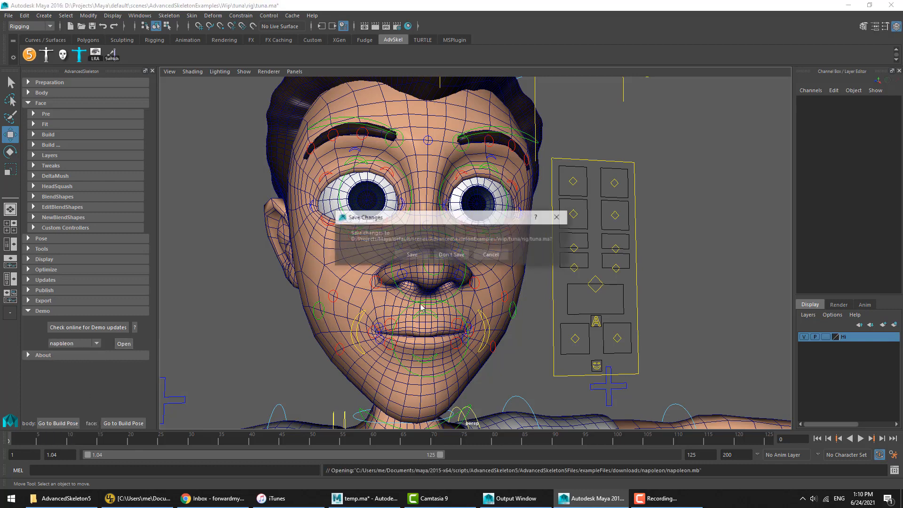
pyautogui.click(460, 254)
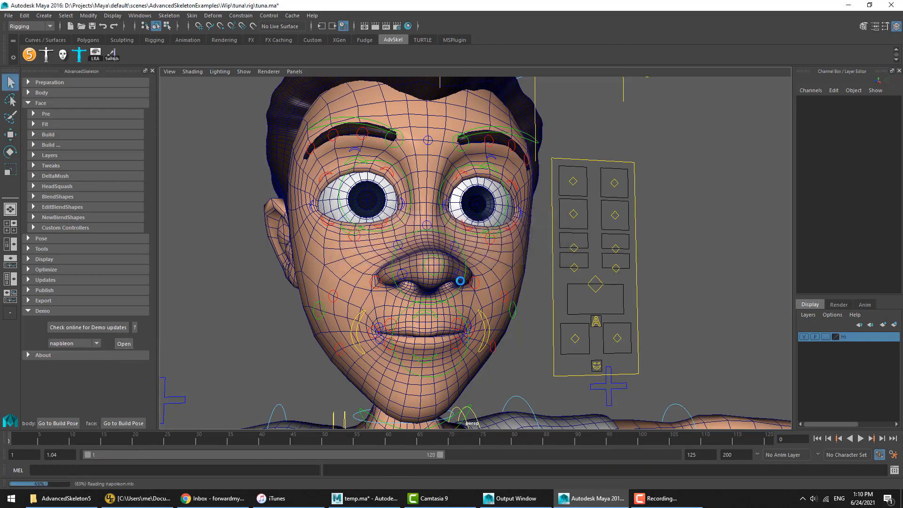
# Toggle the napoleon face from the advanced rig to its fit setup and examine the fitting markers on both sides of the face.
pyautogui.keyDown('alt'); pyautogui.moveTo(569, 154); pyautogui.dragTo(573, 221, button='middle'); pyautogui.keyUp('alt')
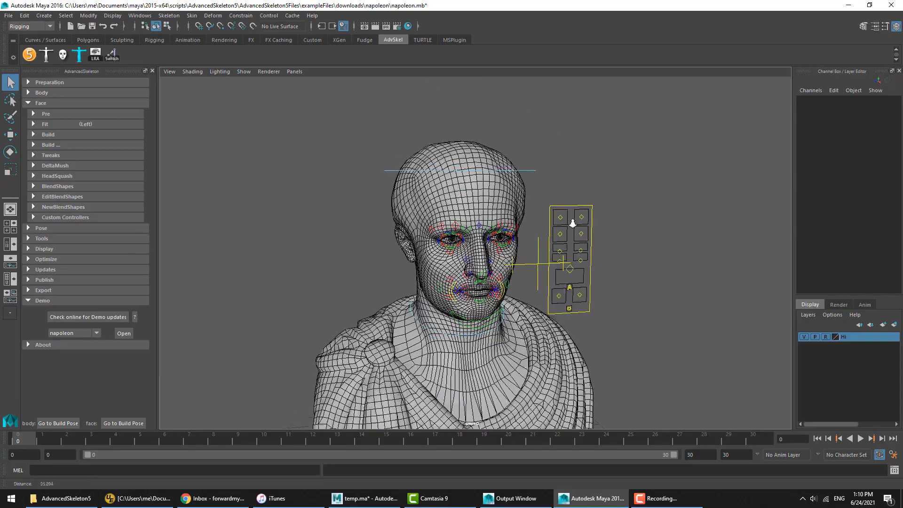
pyautogui.keyDown('alt'); pyautogui.moveTo(573, 221); pyautogui.dragTo(670, 231, button='right'); pyautogui.keyUp('alt')
pyautogui.keyDown('alt'); pyautogui.moveTo(671, 231); pyautogui.dragTo(627, 236); pyautogui.keyUp('alt')
pyautogui.keyDown('alt'); pyautogui.moveTo(532, 264); pyautogui.dragTo(548, 283); pyautogui.keyUp('alt')
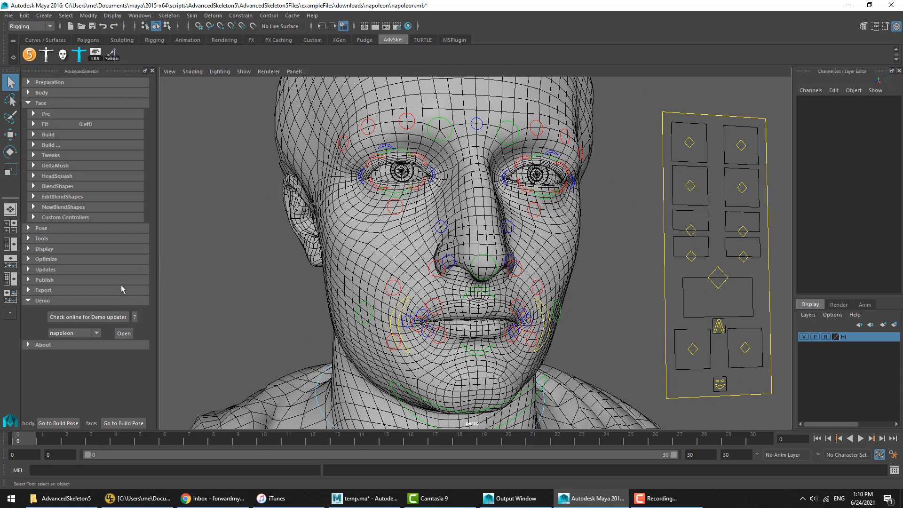
pyautogui.click(43, 301)
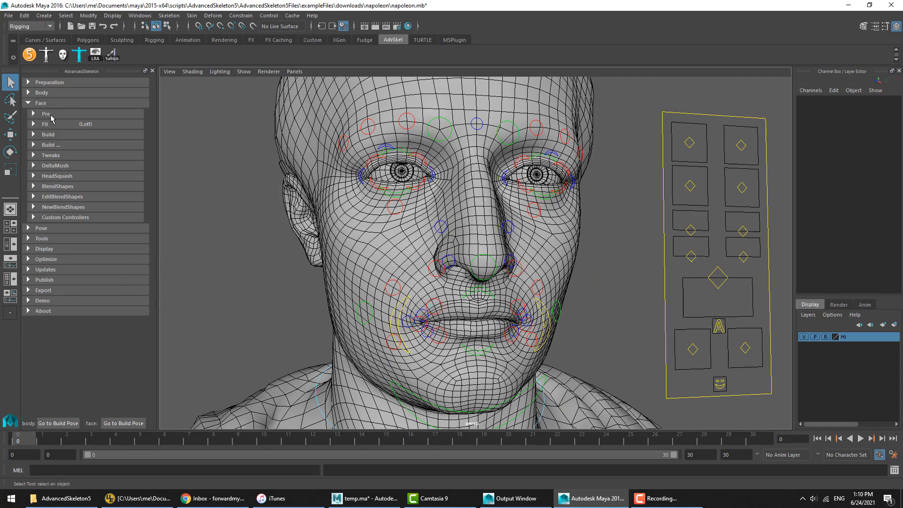
pyautogui.click(49, 135)
pyautogui.click(52, 159)
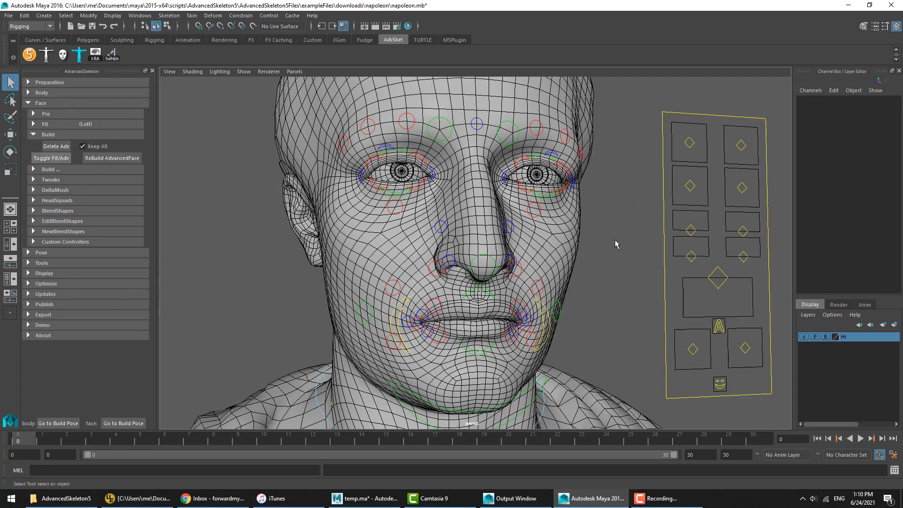
pyautogui.keyDown('alt'); pyautogui.moveTo(577, 248); pyautogui.dragTo(534, 249); pyautogui.keyUp('alt')
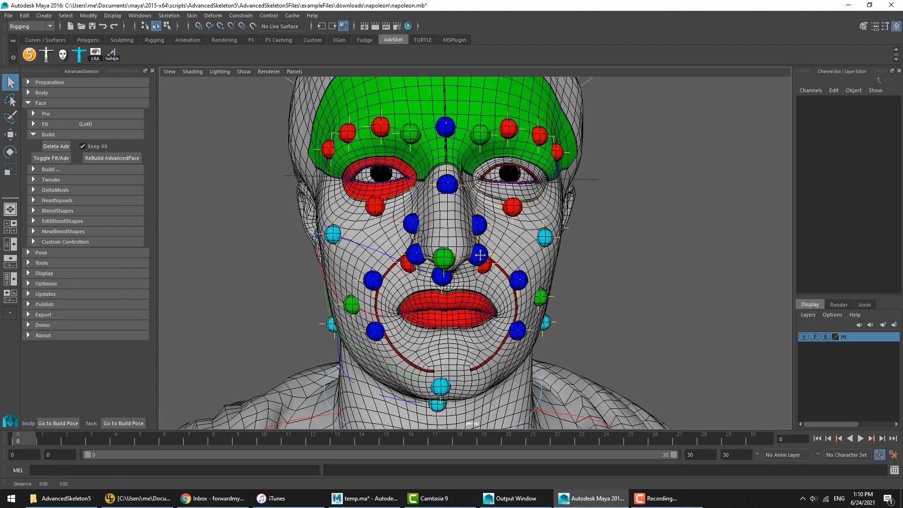
pyautogui.keyDown('alt'); pyautogui.moveTo(534, 249); pyautogui.dragTo(571, 284, button='middle'); pyautogui.keyUp('alt')
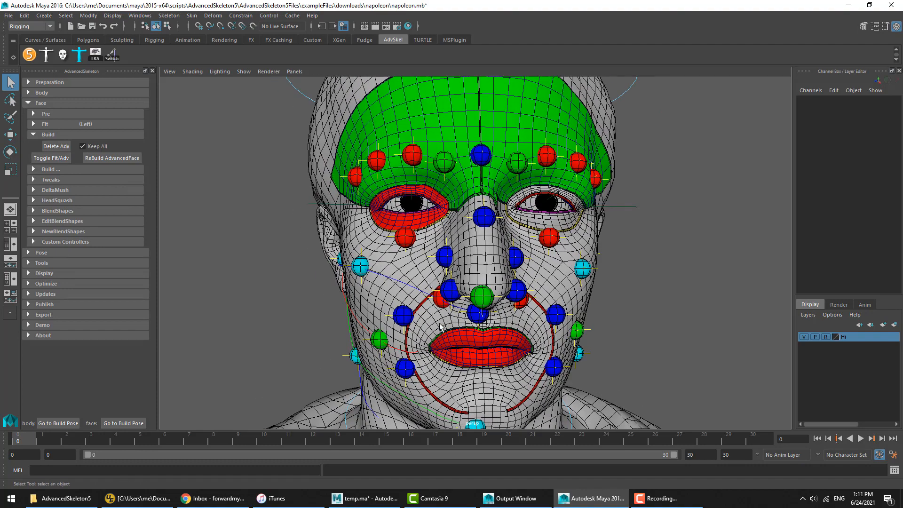
pyautogui.keyDown('alt'); pyautogui.moveTo(433, 317); pyautogui.dragTo(414, 263); pyautogui.keyUp('alt')
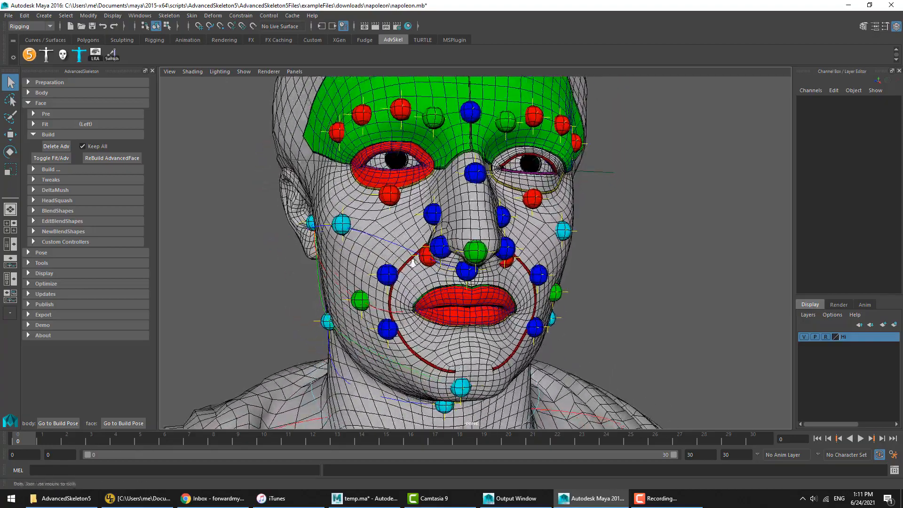
pyautogui.keyDown('alt'); pyautogui.moveTo(414, 263); pyautogui.dragTo(479, 289, button='middle'); pyautogui.keyUp('alt')
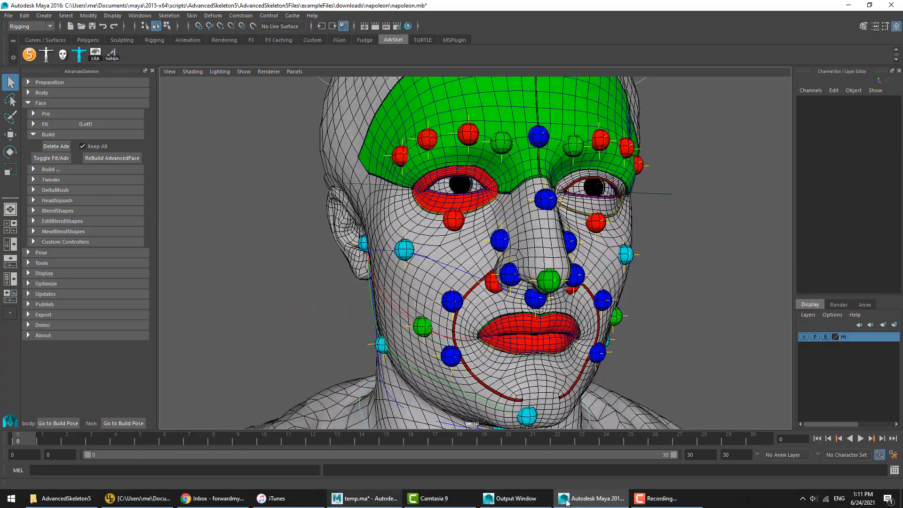
# Switch back to the fairy scene in Maya 2022 and try the game engine option, leaving it off.
pyautogui.click(365, 498)
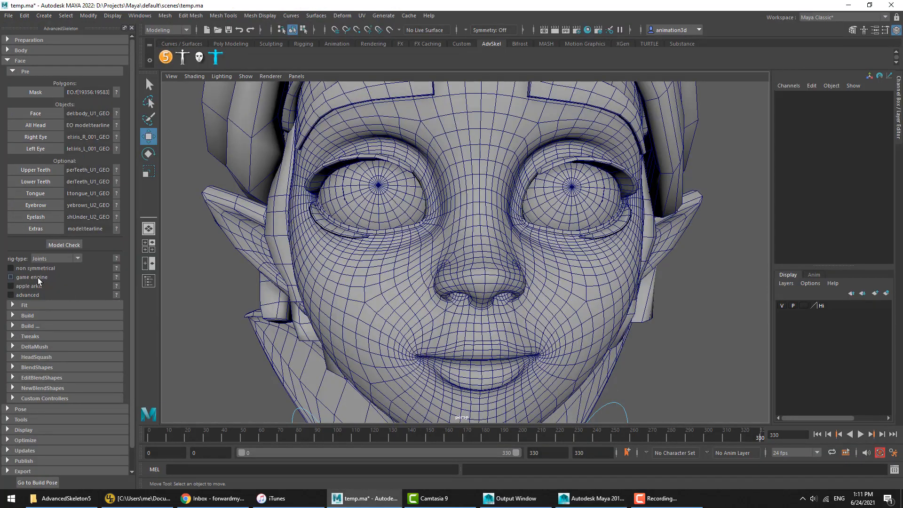
pyautogui.click(11, 277)
pyautogui.click(21, 278)
pyautogui.click(20, 278)
pyautogui.click(18, 277)
pyautogui.click(23, 278)
pyautogui.click(19, 277)
pyautogui.click(22, 278)
pyautogui.click(22, 278)
# Read the GameEngine help page, close it, and try the game engine option again before switching it off.
pyautogui.click(117, 277)
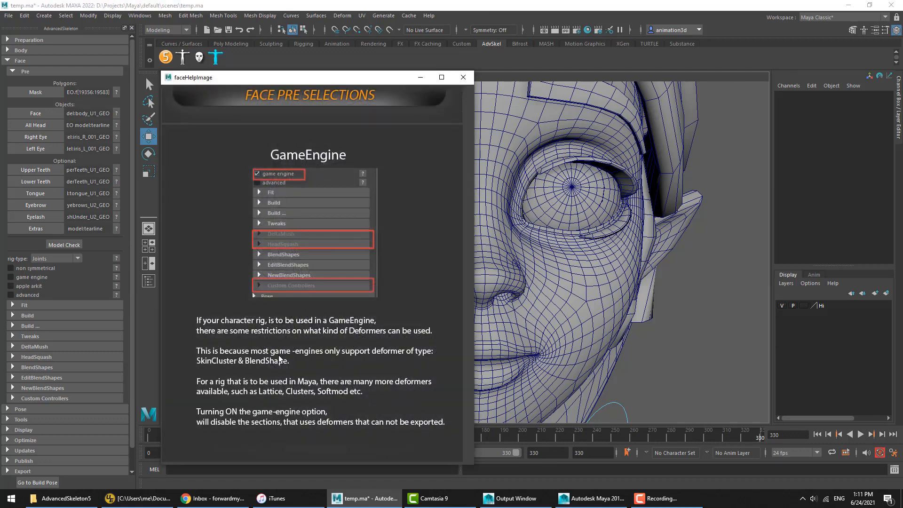
pyautogui.click(462, 79)
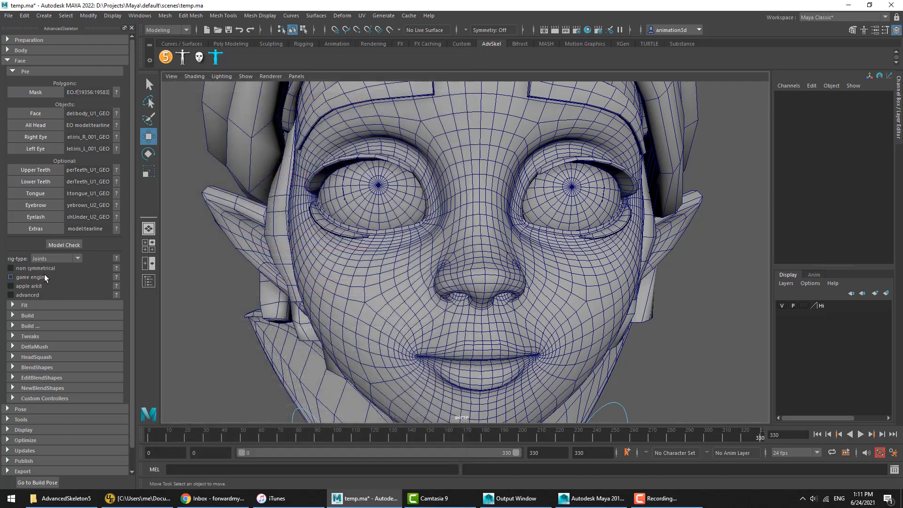
pyautogui.click(27, 276)
pyautogui.click(21, 275)
pyautogui.click(22, 276)
pyautogui.click(21, 276)
pyautogui.click(21, 275)
pyautogui.click(21, 276)
# Look up the apple arkit option through the Demonstration52: Face Tracking with ARKit video on YouTube, pause and close it, and return to Maya 2022.
pyautogui.click(30, 286)
pyautogui.click(115, 286)
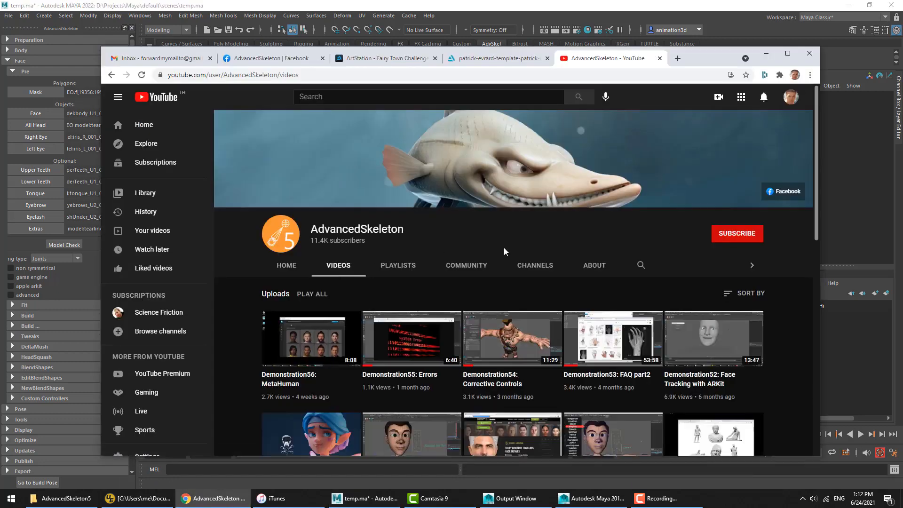
pyautogui.scroll(-3, 503, 247)
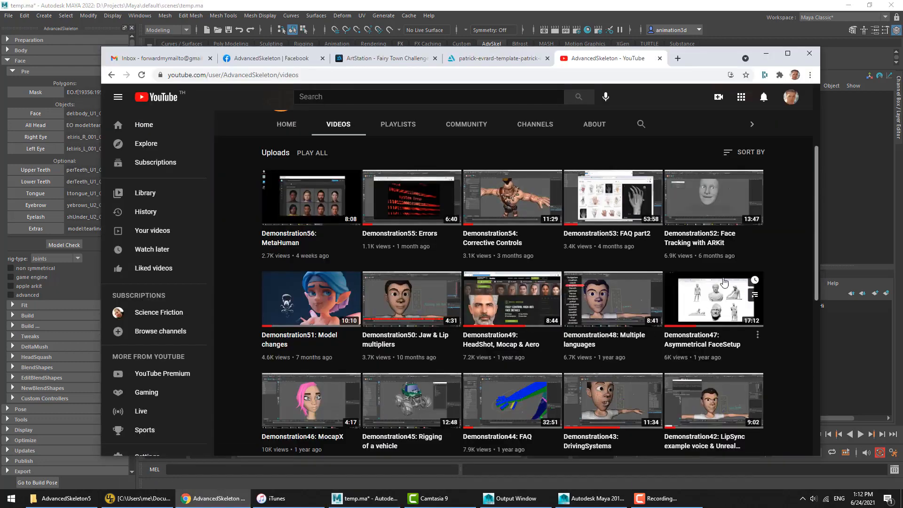
pyautogui.click(701, 199)
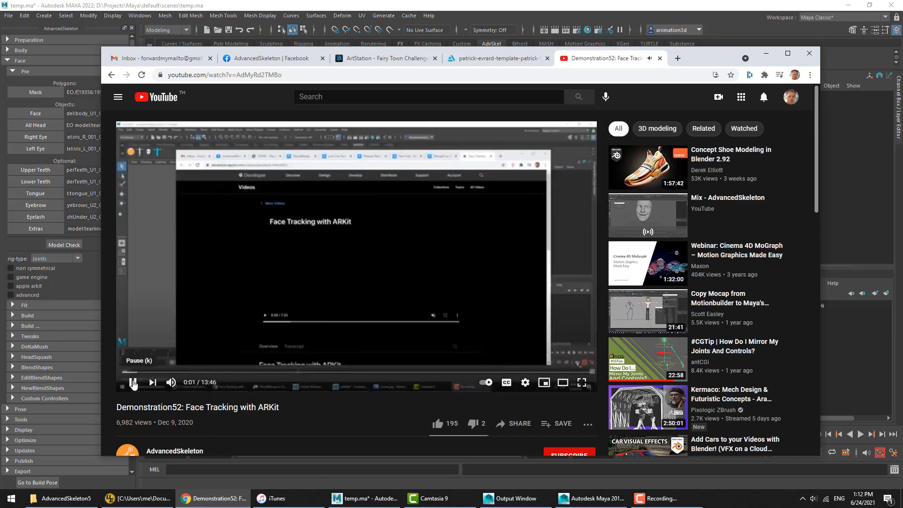
pyautogui.click(132, 382)
pyautogui.click(661, 62)
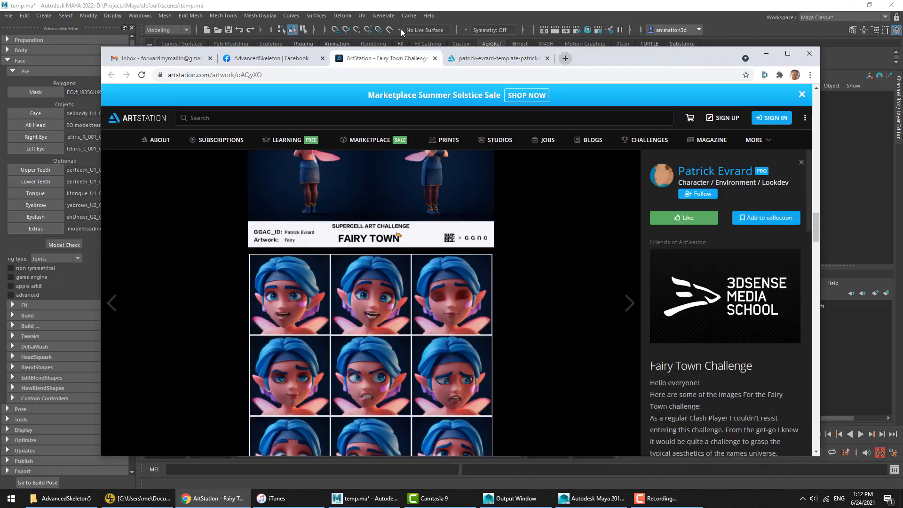
pyautogui.click(40, 299)
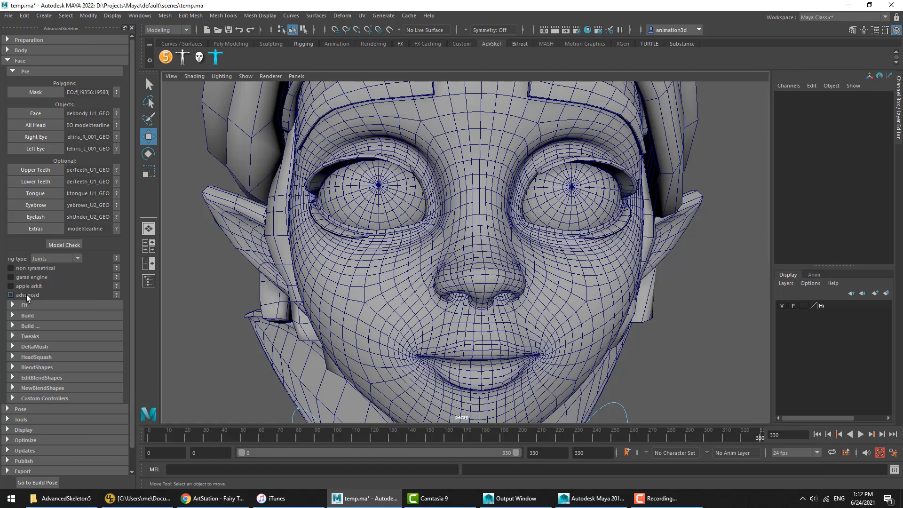
# Turn on the advanced option, open its help page, and switch the option off.
pyautogui.click(27, 296)
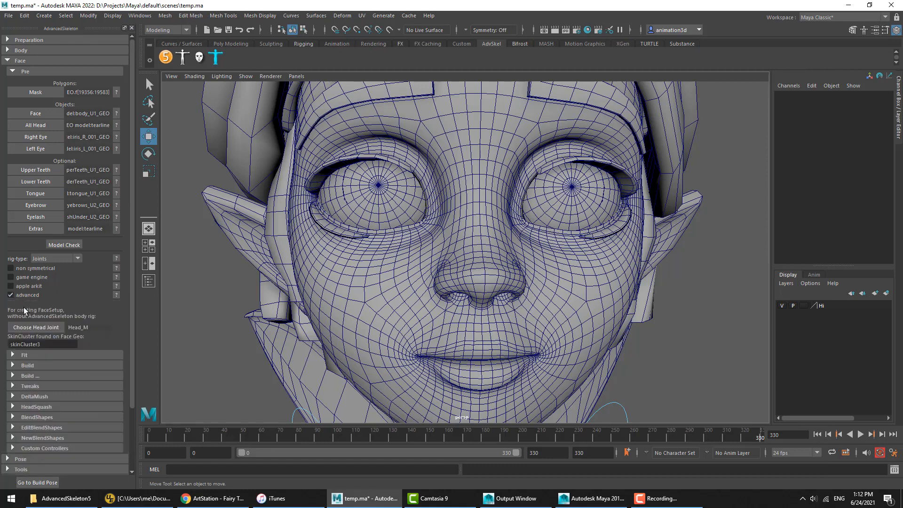
pyautogui.click(116, 295)
pyautogui.click(10, 295)
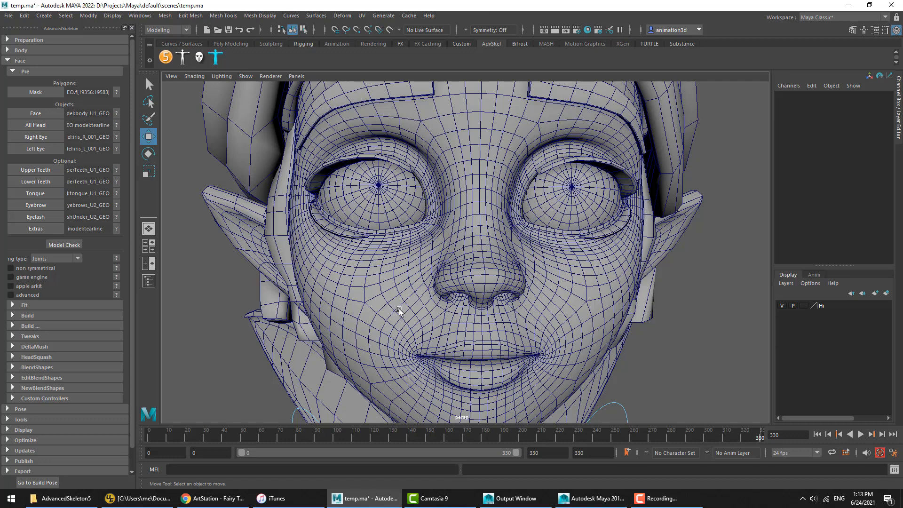
# Turn the advanced option on again, inspect the head joint and skinCluster fields, and switch the option off.
pyautogui.click(29, 295)
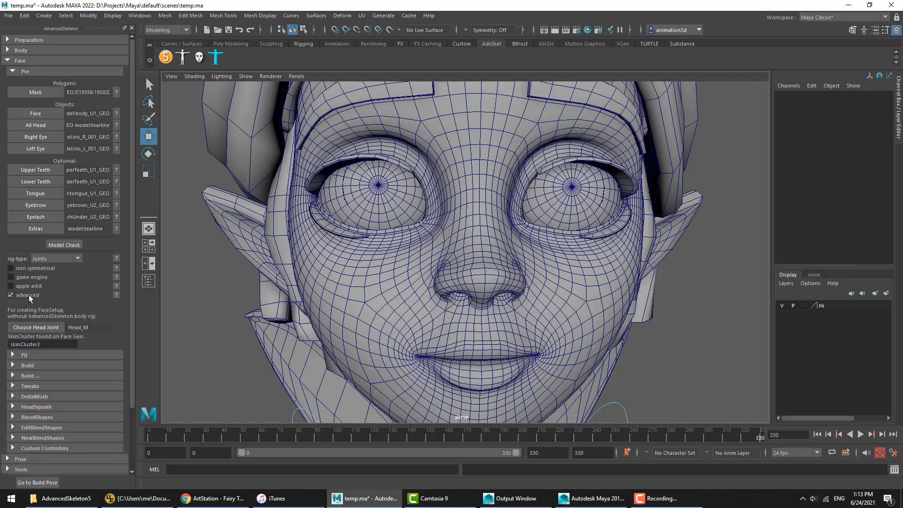
pyautogui.click(61, 330)
pyautogui.moveTo(70, 331); pyautogui.dragTo(114, 333)
pyautogui.click(68, 345)
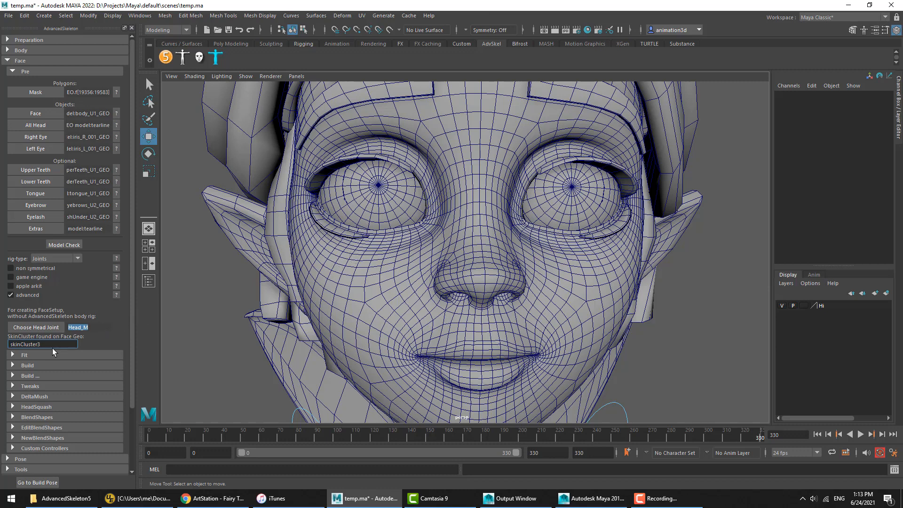
pyautogui.click(10, 295)
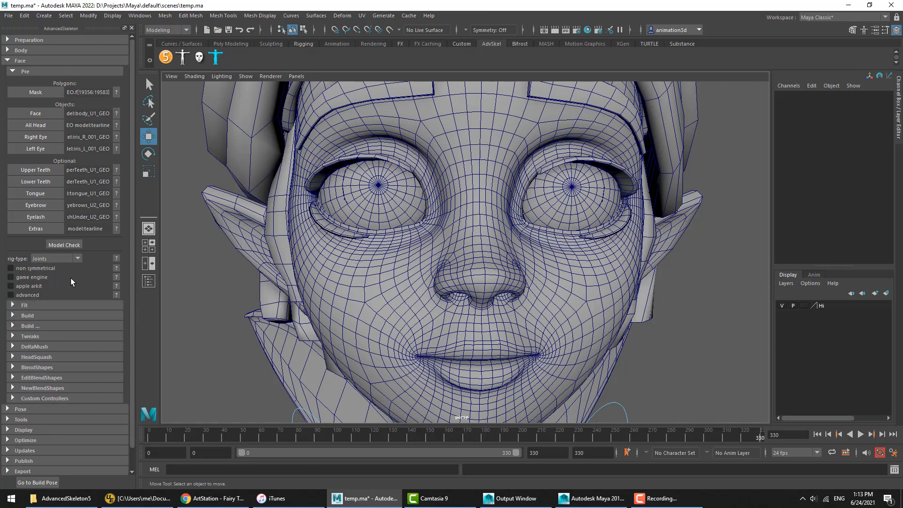
# Move on from the Pre settings to the Fit section and create the EyeBall fit object.
pyautogui.click(28, 73)
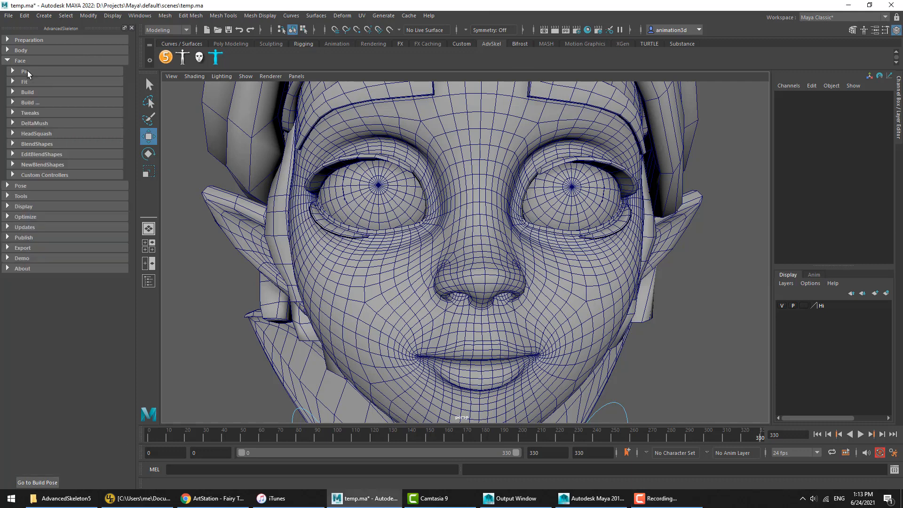
pyautogui.click(27, 83)
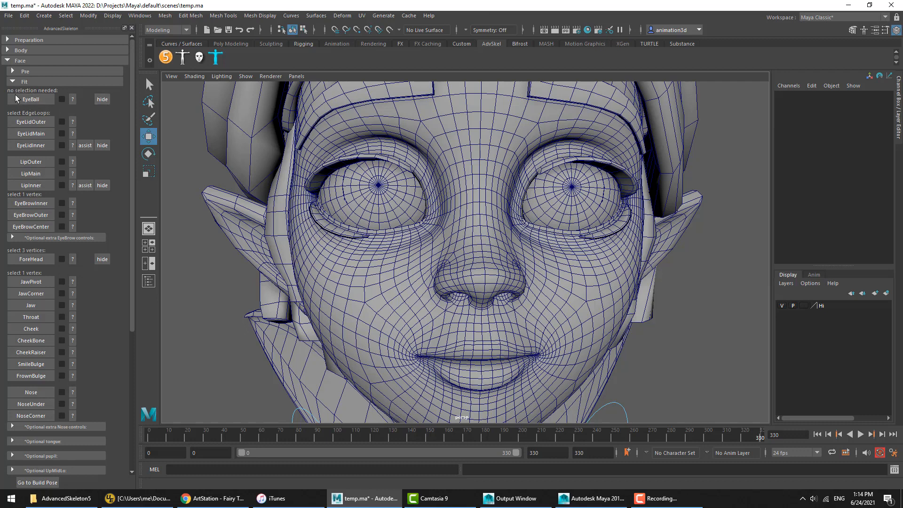
pyautogui.click(28, 103)
pyautogui.click(31, 100)
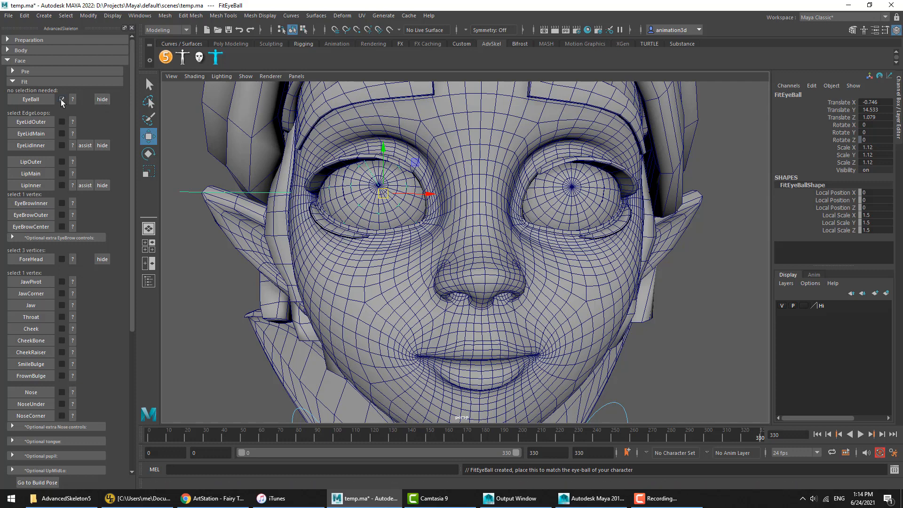
pyautogui.click(177, 229)
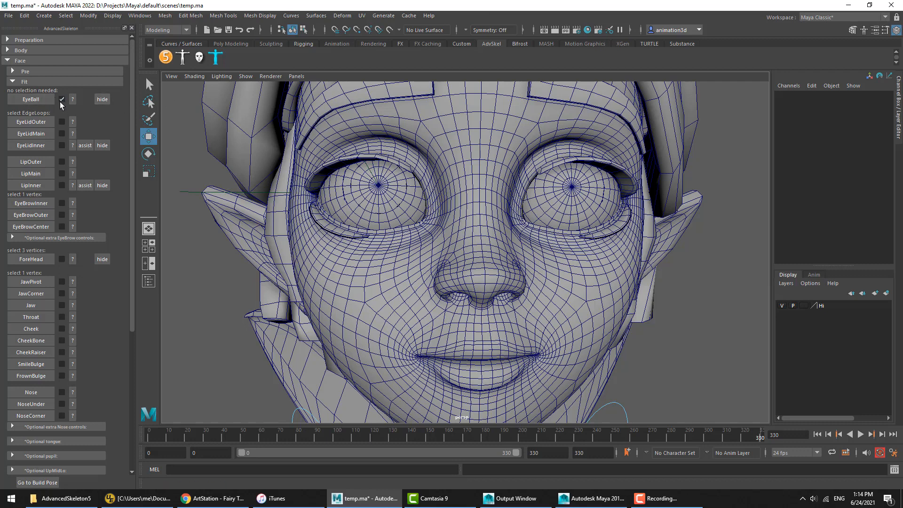
# Delete the EyeBall fit object and create it again.
pyautogui.click(61, 100)
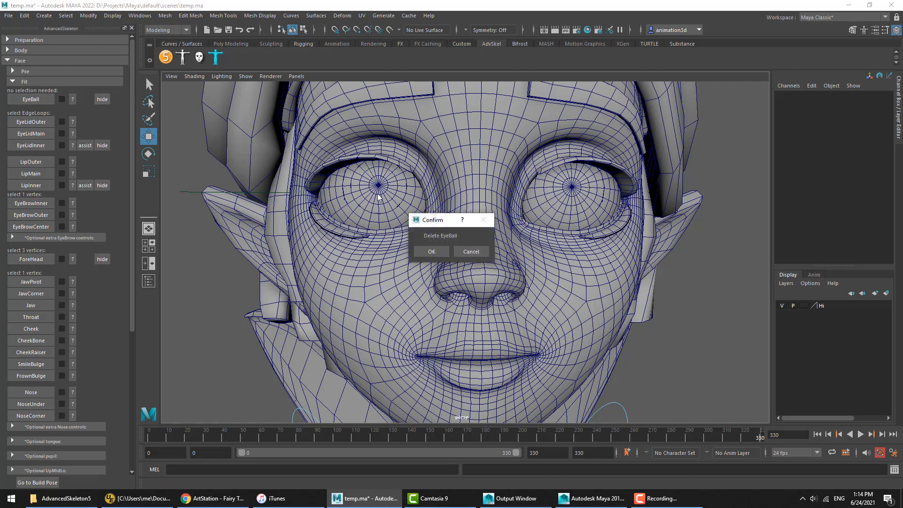
pyautogui.click(438, 253)
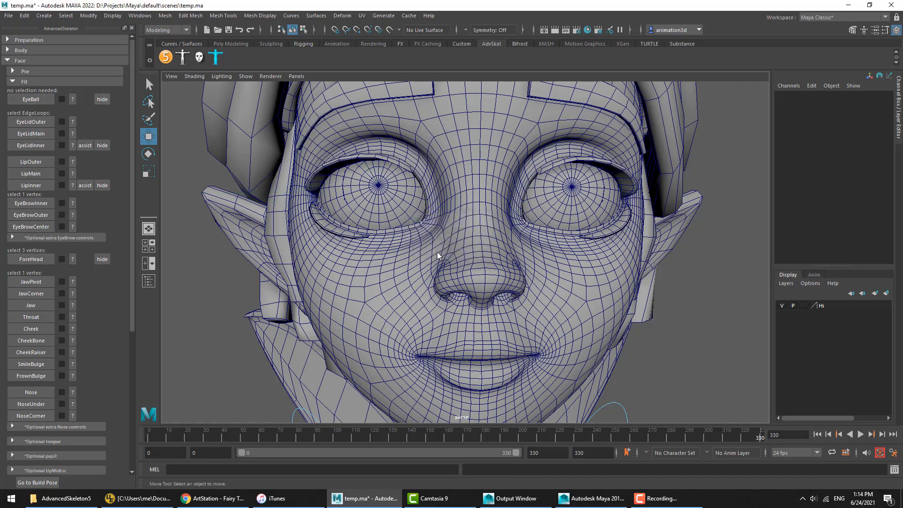
pyautogui.rightClick(40, 102)
pyautogui.click(40, 102)
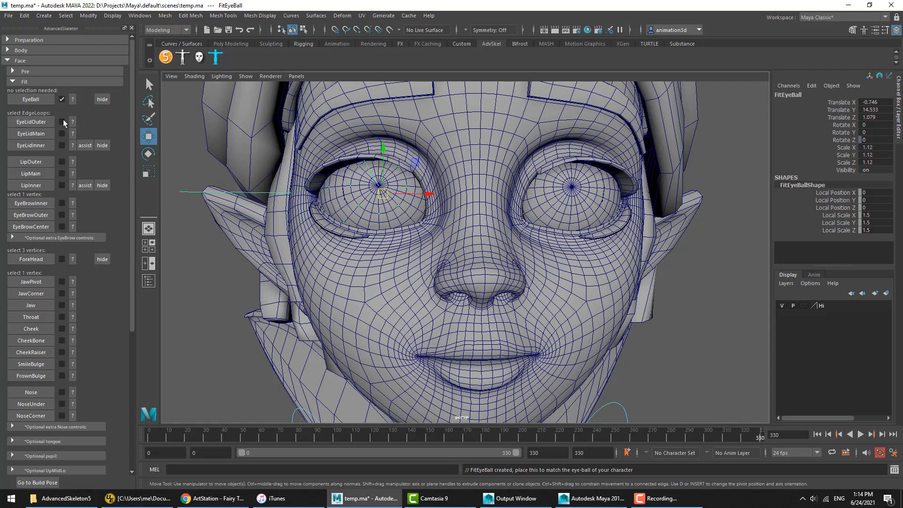
# Try to re-select the EyeLidOuter selection, and look up its edge-loop placement in the face fit help image before closing it.
pyautogui.rightClick(27, 122)
pyautogui.click(38, 126)
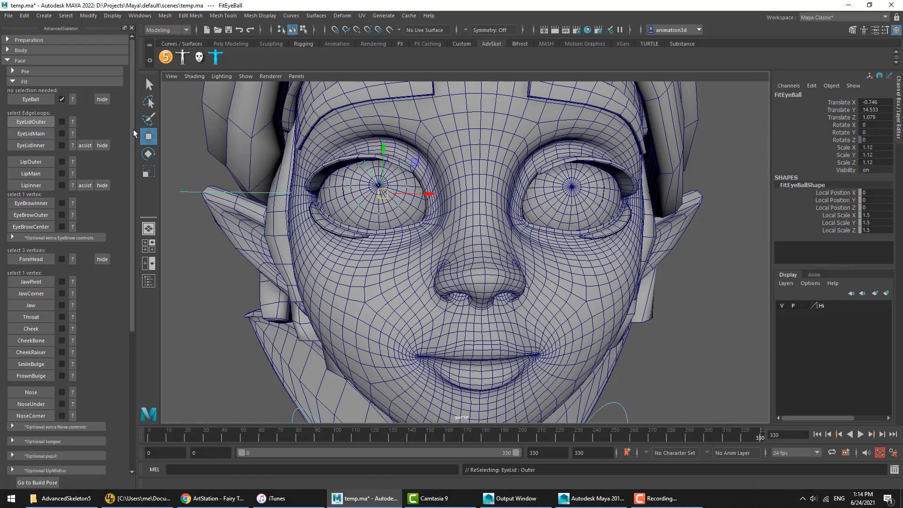
pyautogui.keyDown('alt'); pyautogui.moveTo(354, 186); pyautogui.dragTo(378, 217, button='middle'); pyautogui.keyUp('alt')
pyautogui.keyDown('alt'); pyautogui.moveTo(378, 217); pyautogui.dragTo(482, 236, button='right'); pyautogui.keyUp('alt')
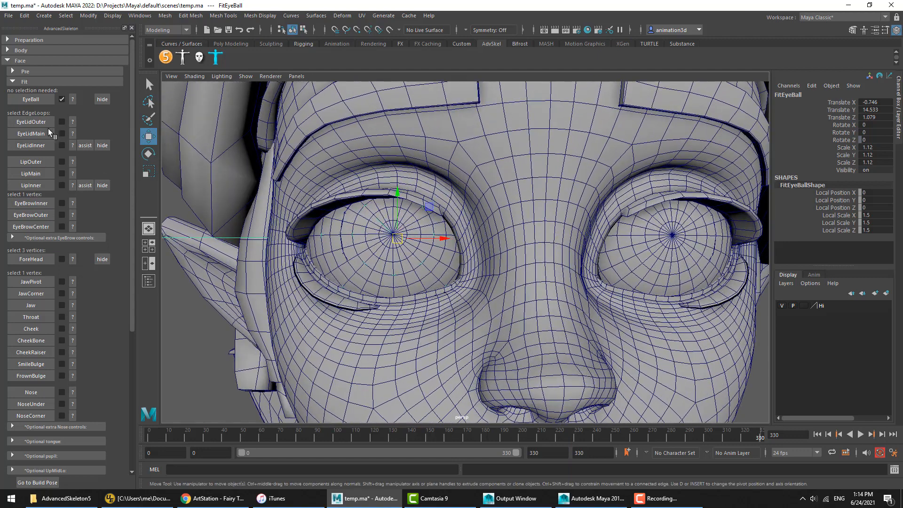
pyautogui.press('q')
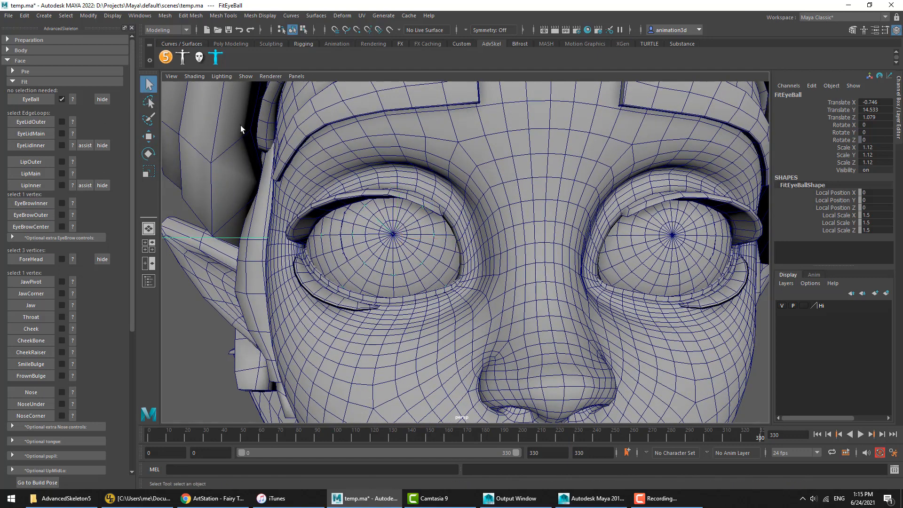
pyautogui.click(72, 122)
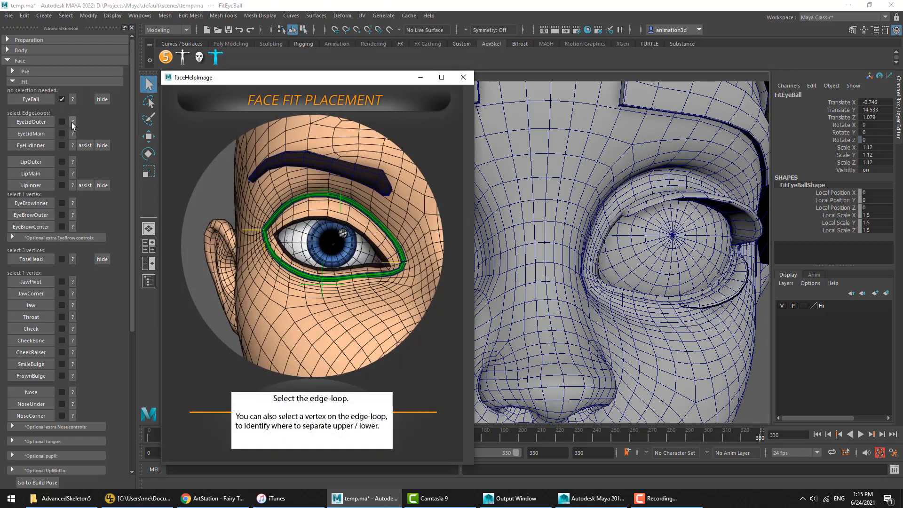
pyautogui.click(463, 78)
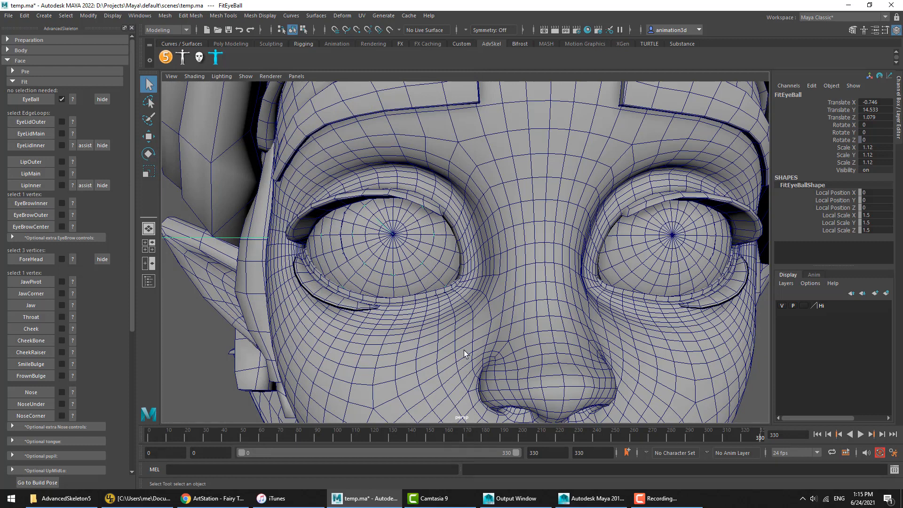
# Select the edge loop around the outer eyelid of the character's right eye and create the EyeLidOuter fit from it.
pyautogui.rightClick(422, 173)
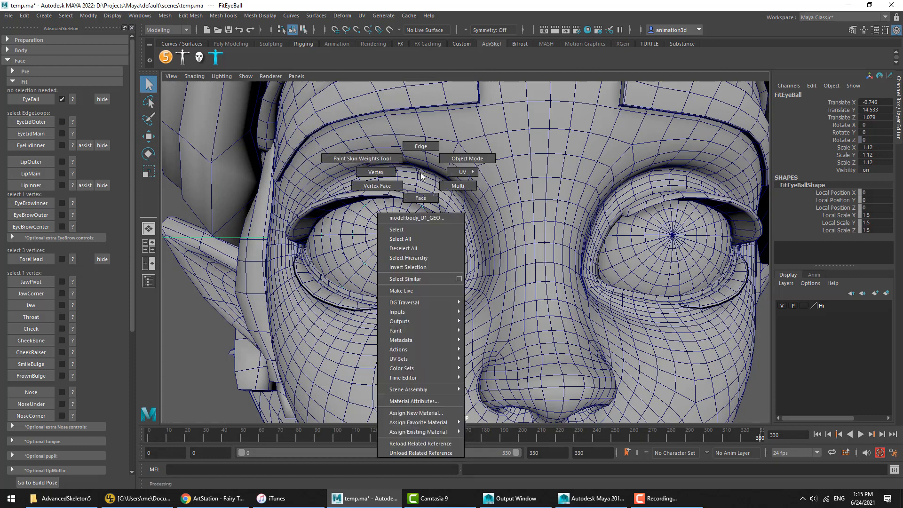
pyautogui.click(421, 161)
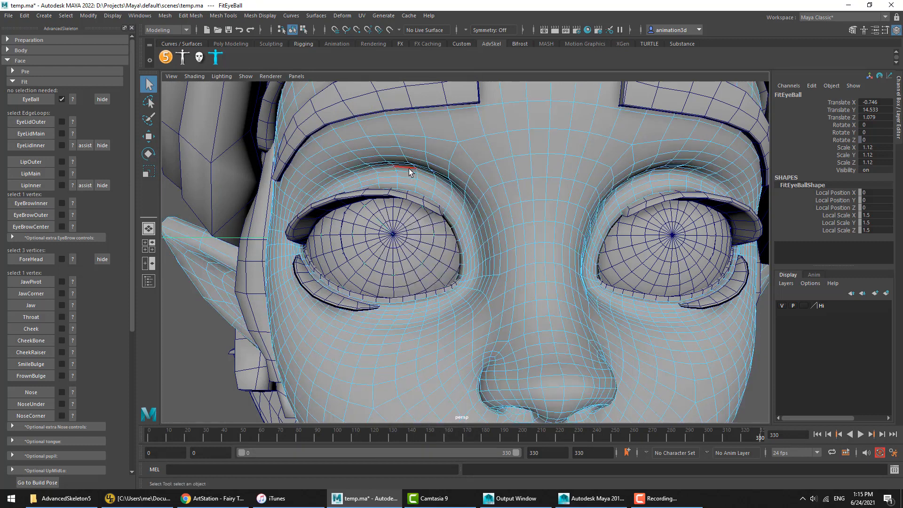
pyautogui.click(409, 171)
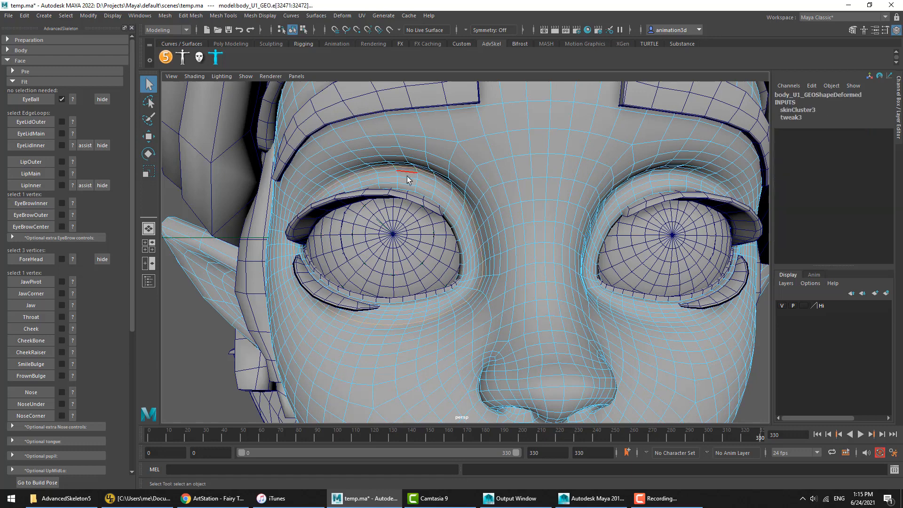
pyautogui.click(424, 172)
pyautogui.doubleClick(413, 169)
pyautogui.click(445, 316)
pyautogui.doubleClick(482, 267)
pyautogui.click(31, 122)
# View the textured face without the default material and inspect the EyeLidOuter curve's upper and lower separation from an angle.
pyautogui.click(194, 76)
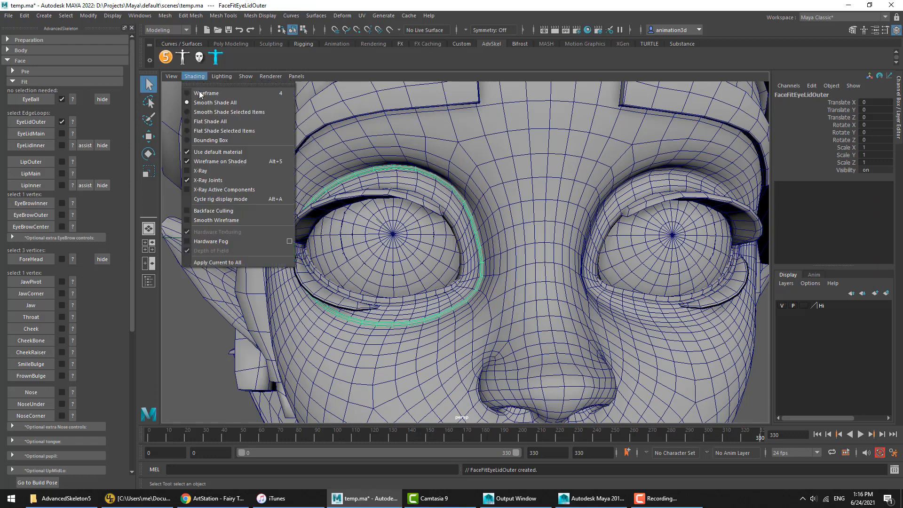
pyautogui.click(217, 155)
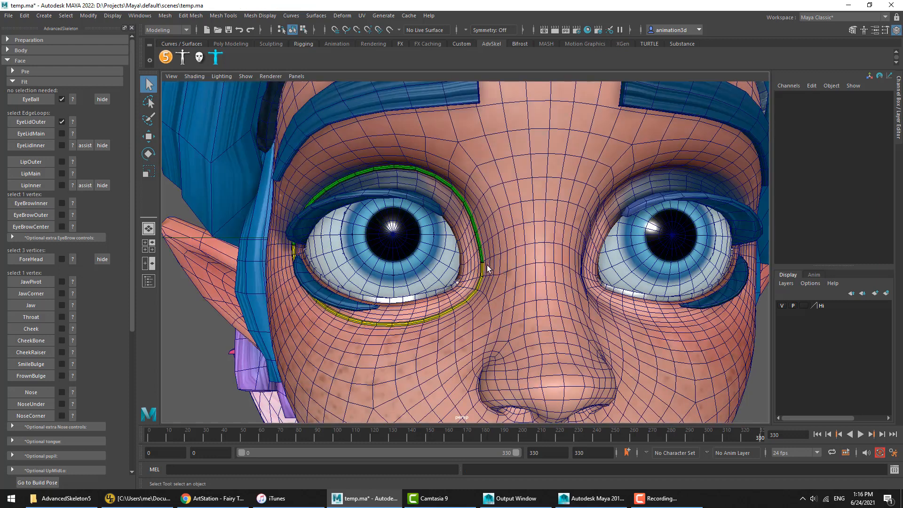
pyautogui.press('5')
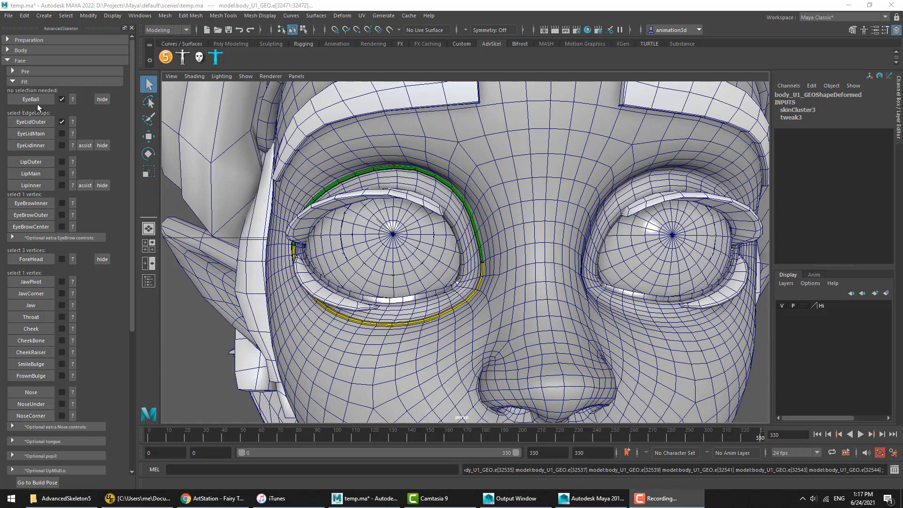
pyautogui.click(147, 83)
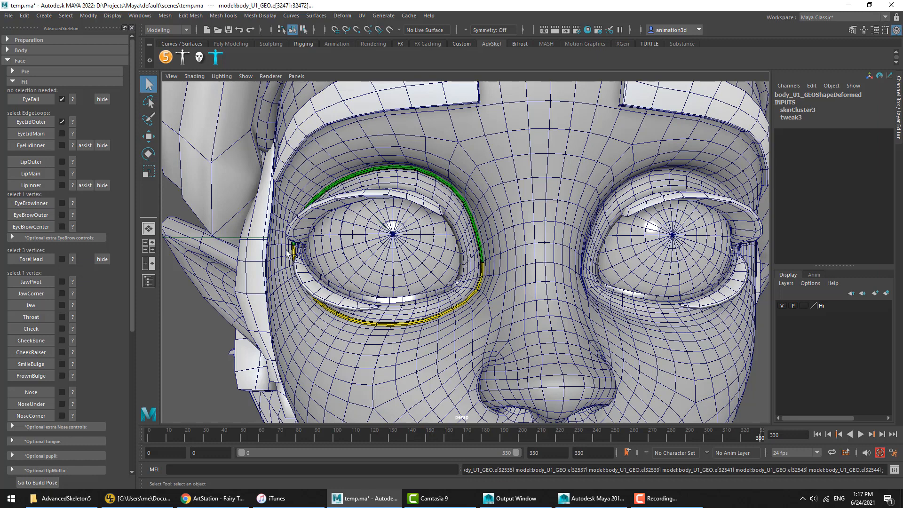
pyautogui.scroll(3, 452, 259)
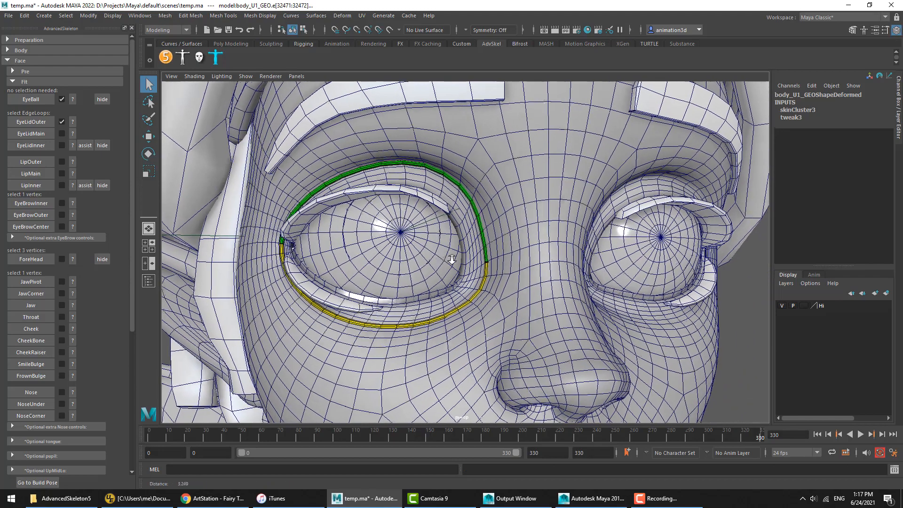
pyautogui.scroll(1, 452, 260)
pyautogui.keyDown('alt'); pyautogui.moveTo(452, 259); pyautogui.dragTo(499, 297, button='middle'); pyautogui.keyUp('alt')
pyautogui.keyDown('alt'); pyautogui.moveTo(499, 297); pyautogui.dragTo(537, 304); pyautogui.keyUp('alt')
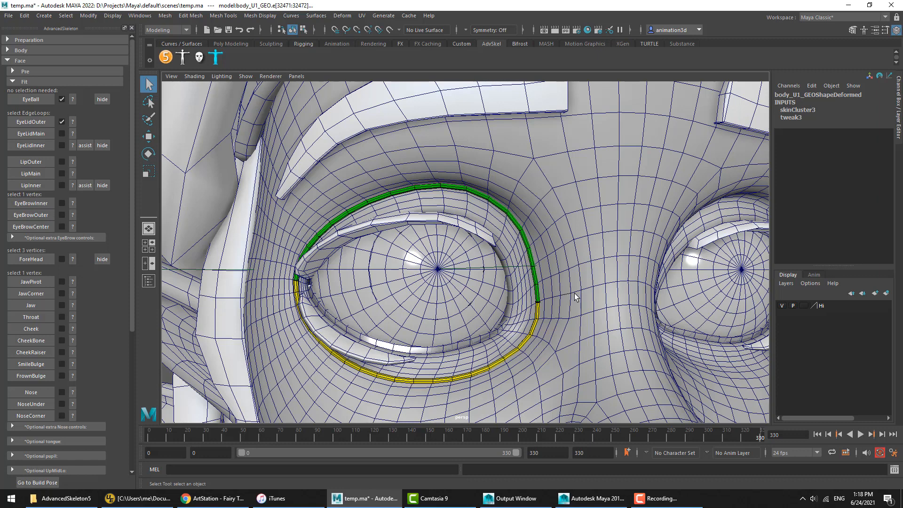
# Re-select the stored EyeLidOuter edge loop and delete the existing EyeLidOuter fit.
pyautogui.rightClick(27, 121)
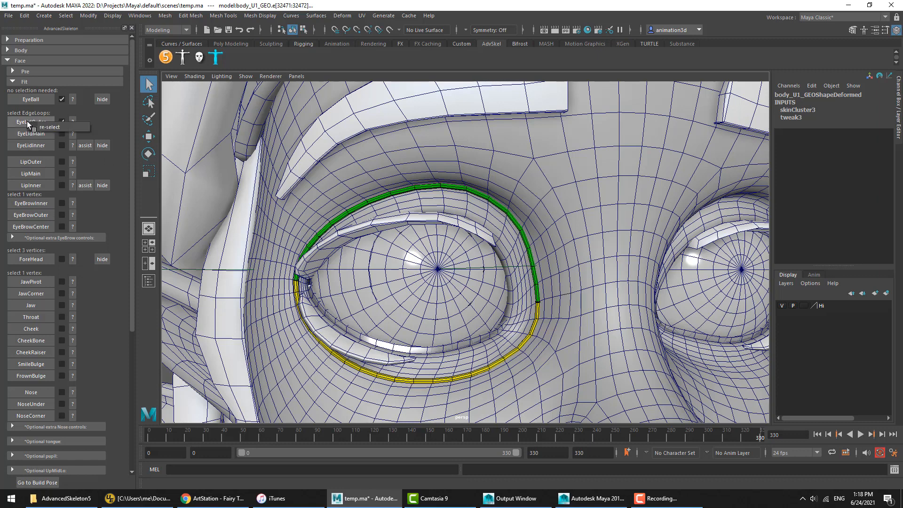
pyautogui.click(37, 126)
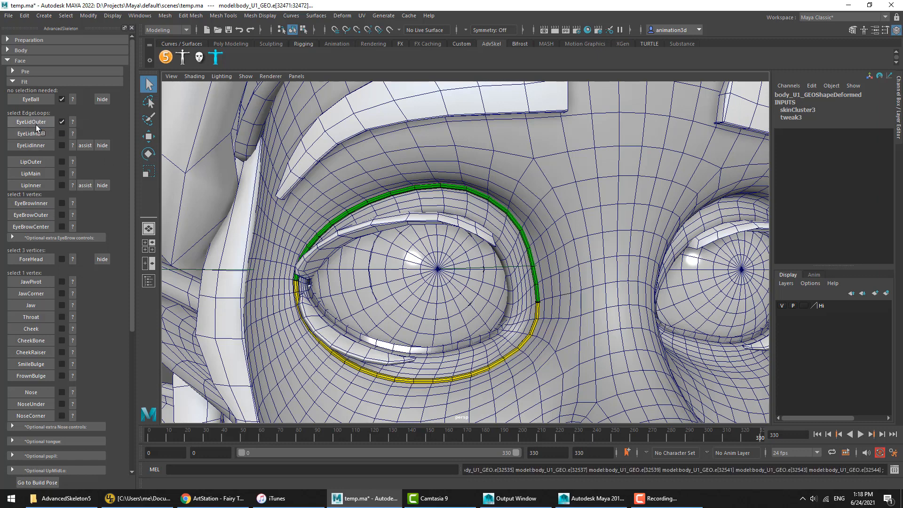
pyautogui.click(61, 123)
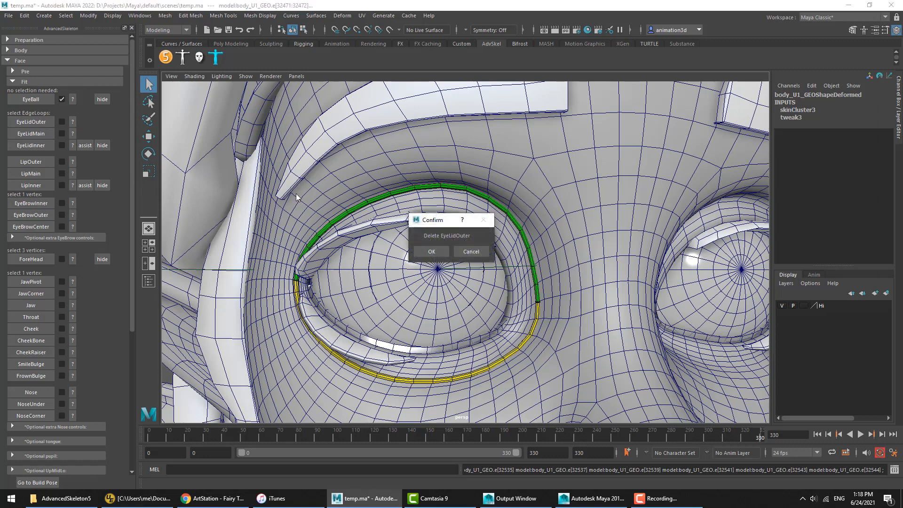
pyautogui.click(438, 250)
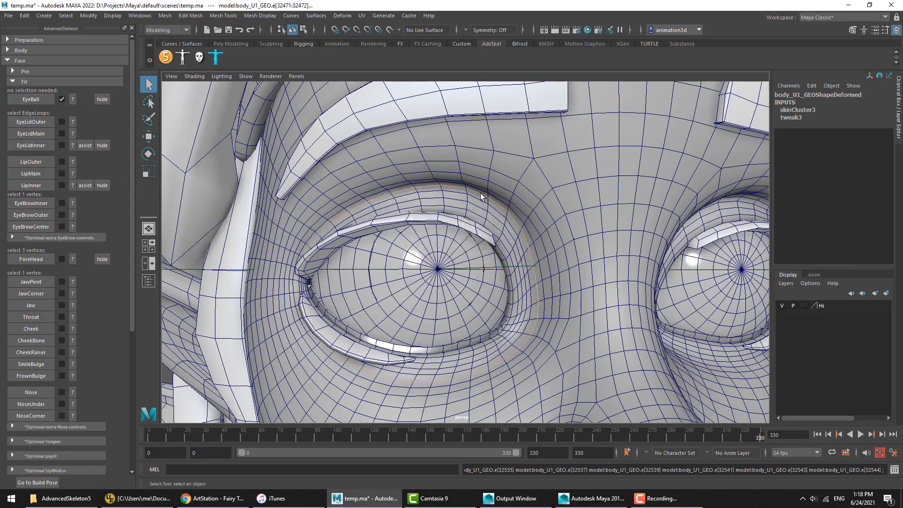
# Add one vertex near each eye corner to the edge-loop selection and create EyeLidOuter with those separation points.
pyautogui.rightClick(512, 214)
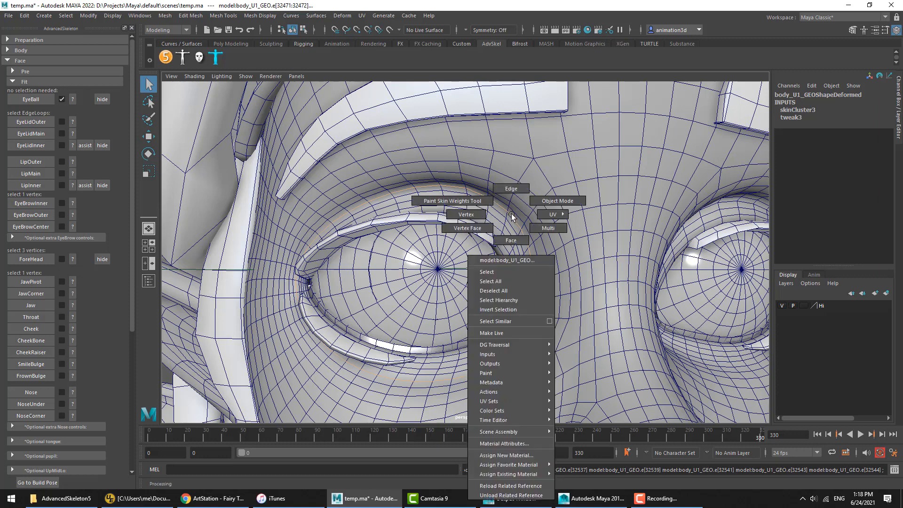
pyautogui.click(532, 228)
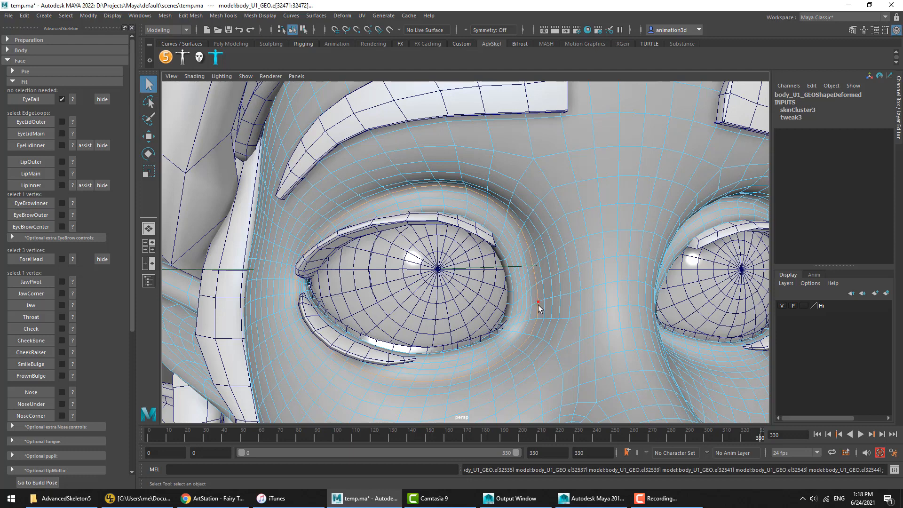
pyautogui.keyDown('shift'); pyautogui.click(530, 334); pyautogui.keyUp('shift')
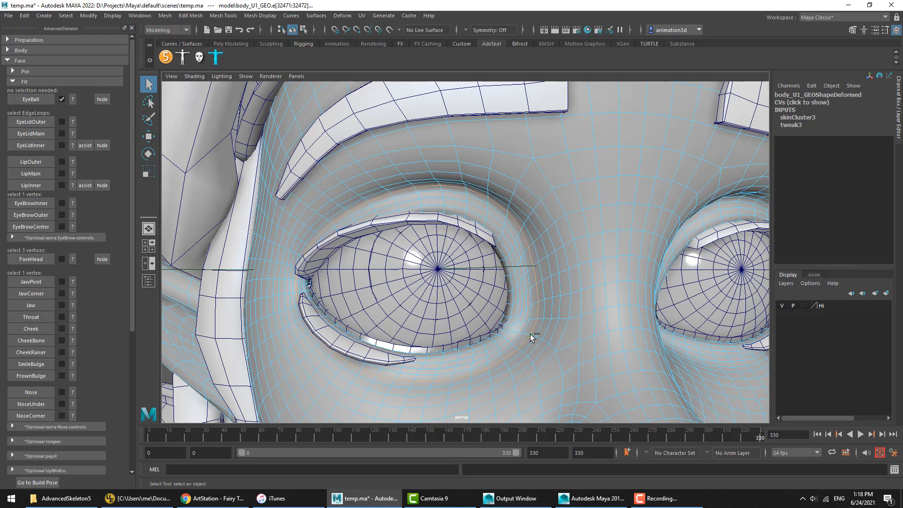
pyautogui.keyDown('shift'); pyautogui.click(319, 234); pyautogui.keyUp('shift')
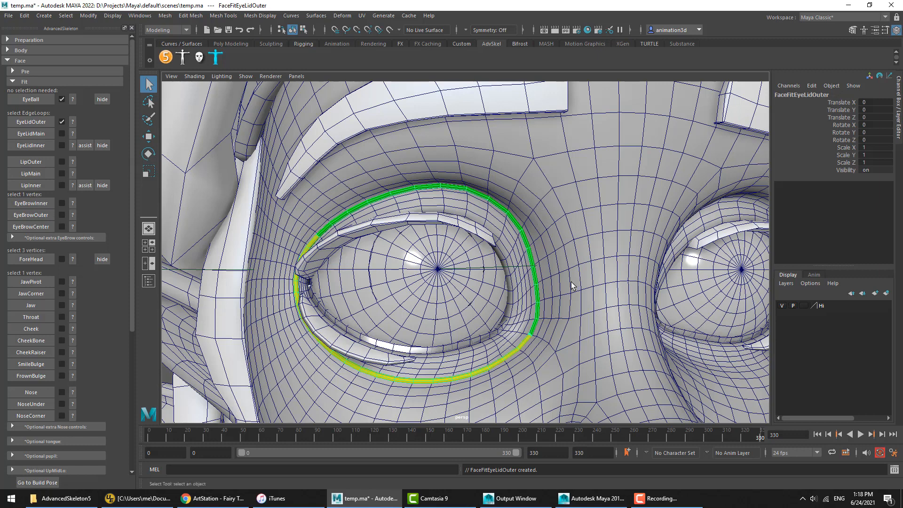
# Delete the EyeLidOuter fit with custom corner vertices and recreate it from the outer eyelid edge loop alone.
pyautogui.click(62, 122)
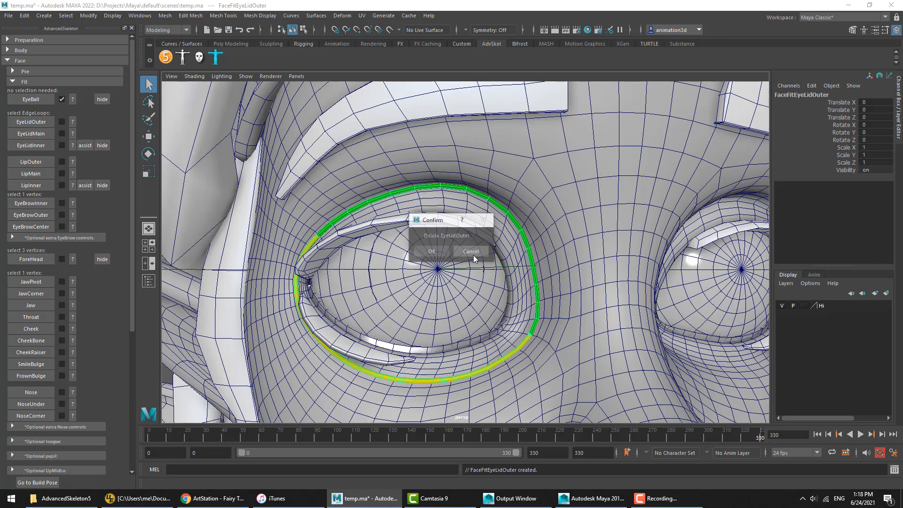
pyautogui.click(431, 252)
pyautogui.moveTo(475, 187); pyautogui.dragTo(475, 165, button='right')
pyautogui.click(475, 200)
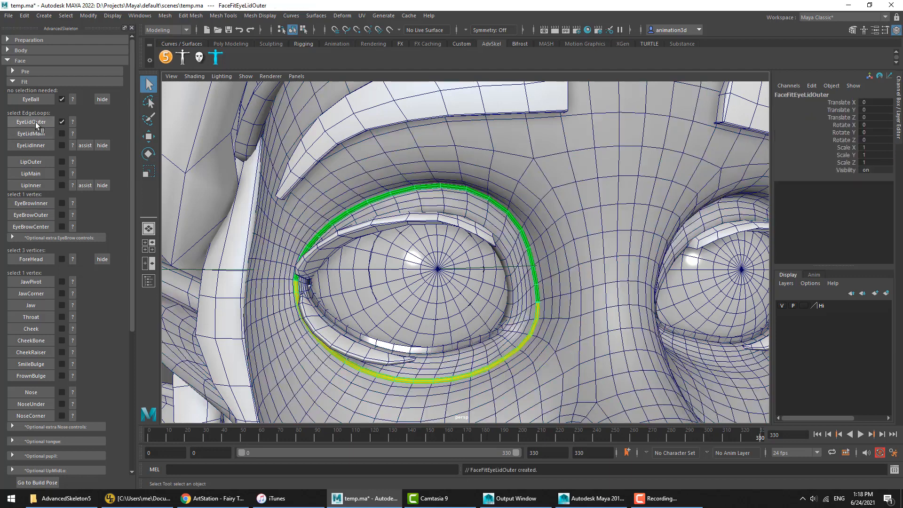
# Check the EyeLidMain placement help, select the edge loop along the eyelid rim, and create the EyeLidMain fit.
pyautogui.moveTo(447, 206); pyautogui.dragTo(446, 181, button='right')
pyautogui.click(72, 133)
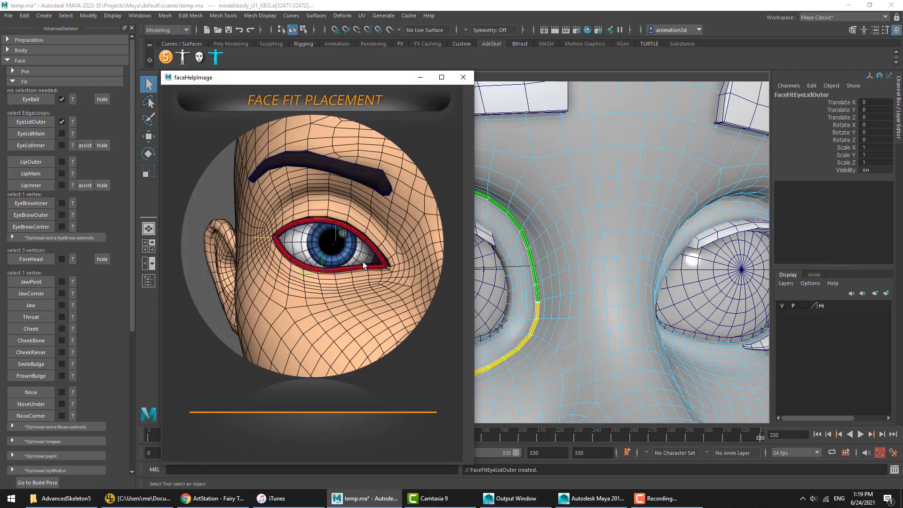
pyautogui.click(463, 77)
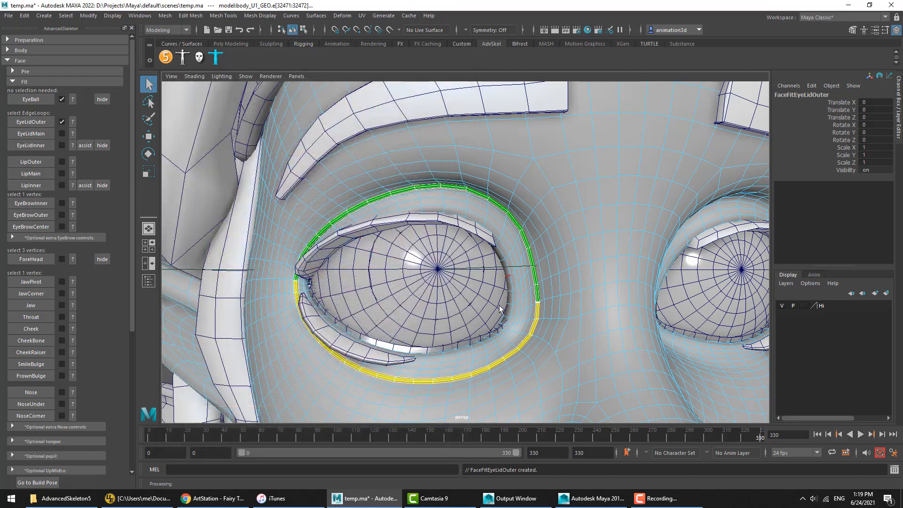
pyautogui.doubleClick(452, 353)
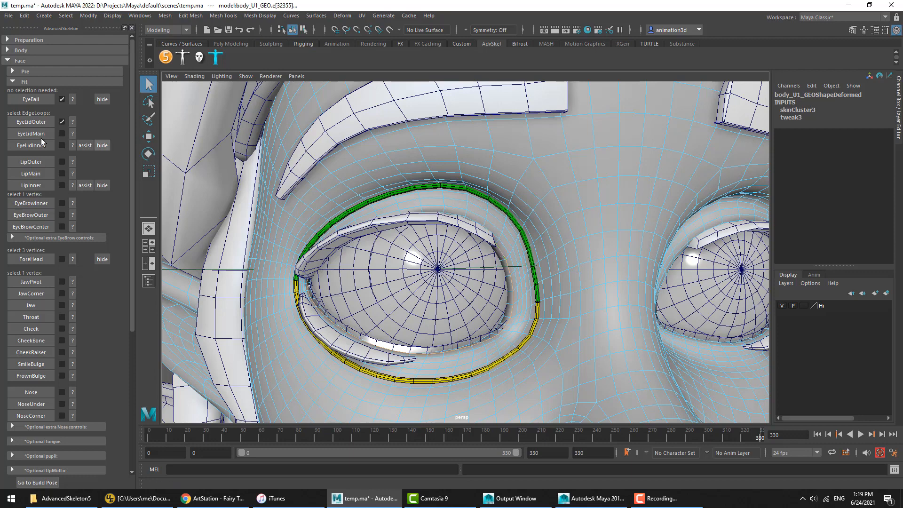
pyautogui.click(60, 123)
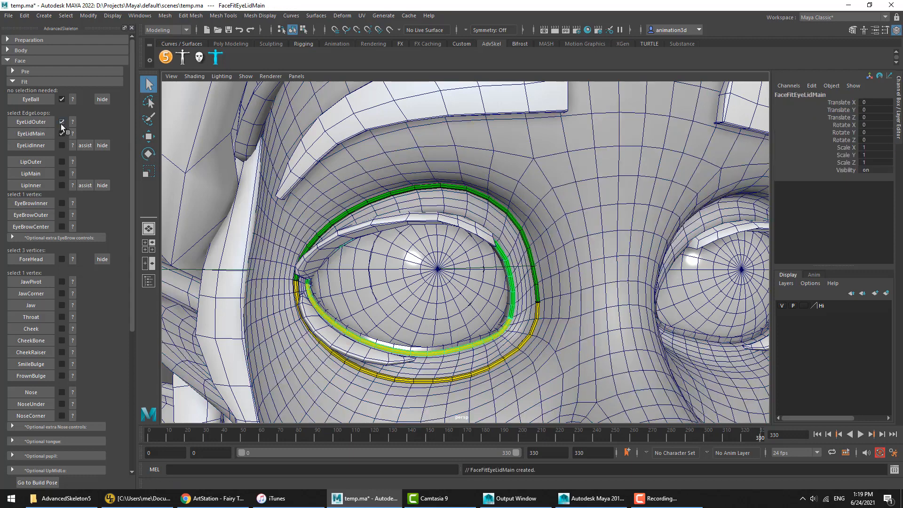
# Check the EyeLidInner placement help and add the eyelid assist to peel open the skin around the eye.
pyautogui.click(72, 144)
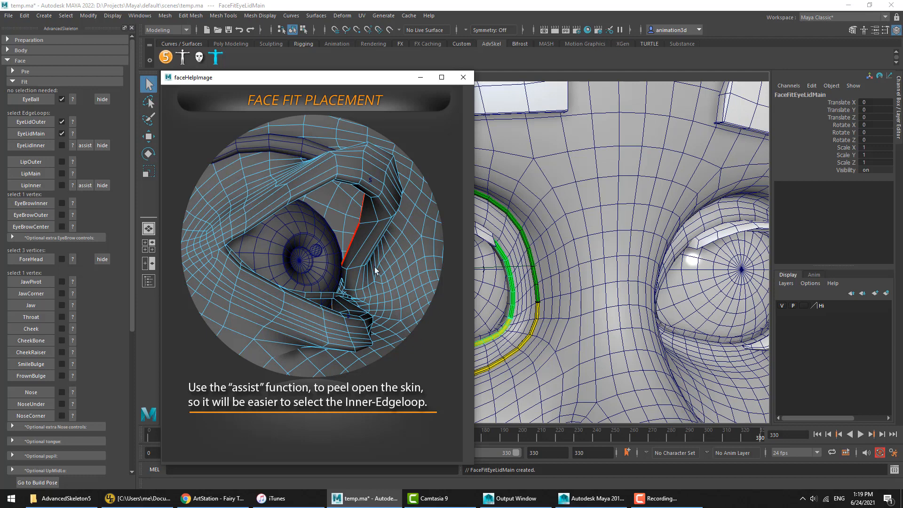
pyautogui.click(365, 211)
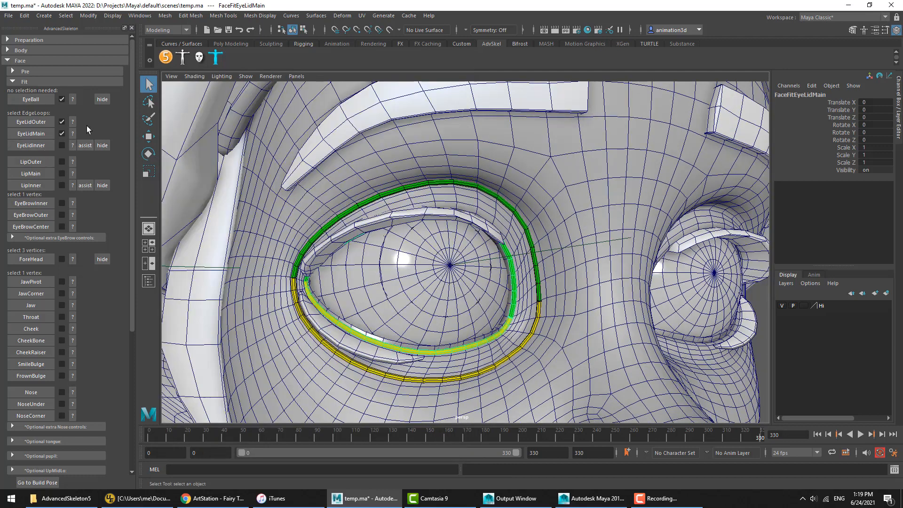
pyautogui.click(89, 145)
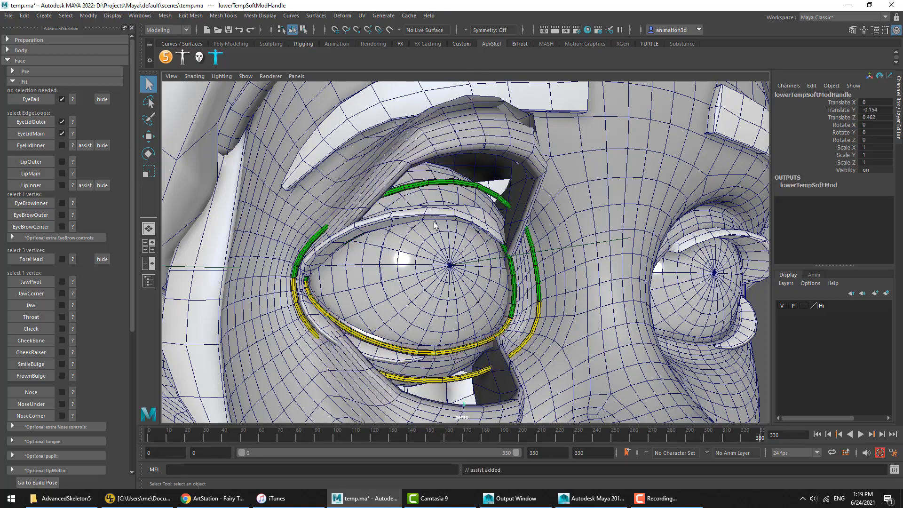
# Select the inner edge loop inside the peeled-open eyelid on the body mesh and create the EyeLidInner fit.
pyautogui.click(523, 165)
pyautogui.keyDown('alt'); pyautogui.moveTo(531, 184); pyautogui.dragTo(558, 219); pyautogui.keyUp('alt')
pyautogui.click(625, 244)
pyautogui.keyDown('alt'); pyautogui.moveTo(625, 243); pyautogui.dragTo(573, 225); pyautogui.keyUp('alt')
pyautogui.moveTo(562, 186); pyautogui.dragTo(560, 165, button='right')
pyautogui.moveTo(561, 165)
pyautogui.keyDown('alt'); pyautogui.mouseDown()
pyautogui.moveTo(556, 126)
pyautogui.moveTo(555, 152)
pyautogui.mouseUp(); pyautogui.keyUp('alt')
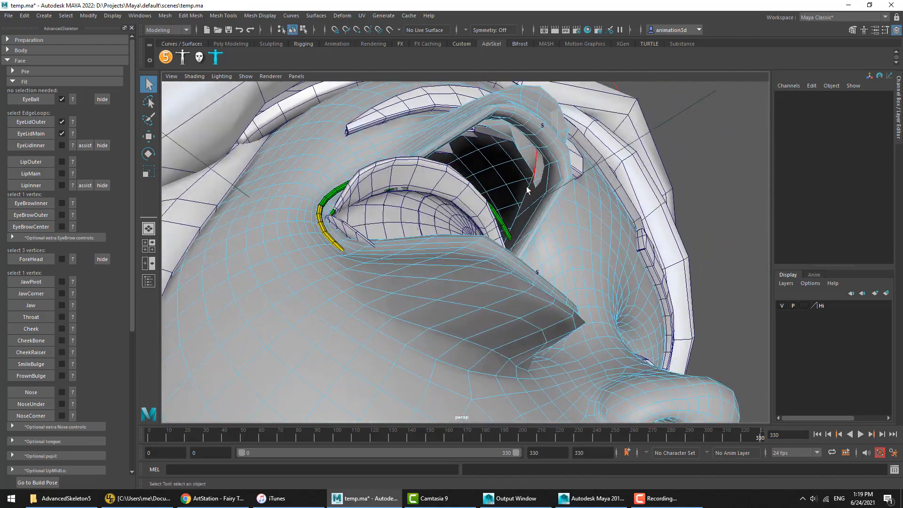
pyautogui.click(525, 197)
pyautogui.moveTo(525, 197)
pyautogui.keyDown('alt'); pyautogui.mouseDown()
pyautogui.moveTo(413, 258)
pyautogui.moveTo(414, 242)
pyautogui.moveTo(428, 234)
pyautogui.moveTo(385, 211)
pyautogui.mouseUp(); pyautogui.keyUp('alt')
pyautogui.press('4')
pyautogui.press('5')
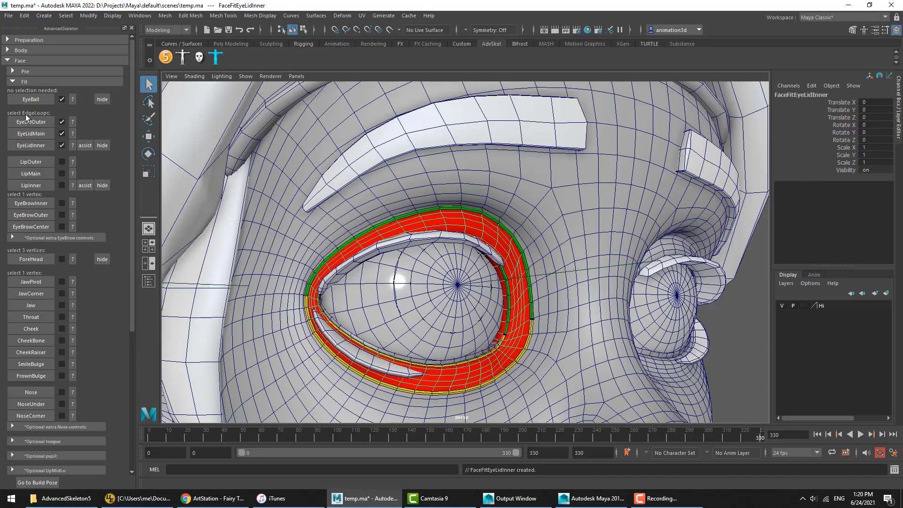
# Bring up the Outliner, then hide the Hi layer and the EyeBall fit to isolate the eyelid fit objects.
pyautogui.keyDown('alt'); pyautogui.moveTo(492, 306); pyautogui.dragTo(504, 256); pyautogui.keyUp('alt')
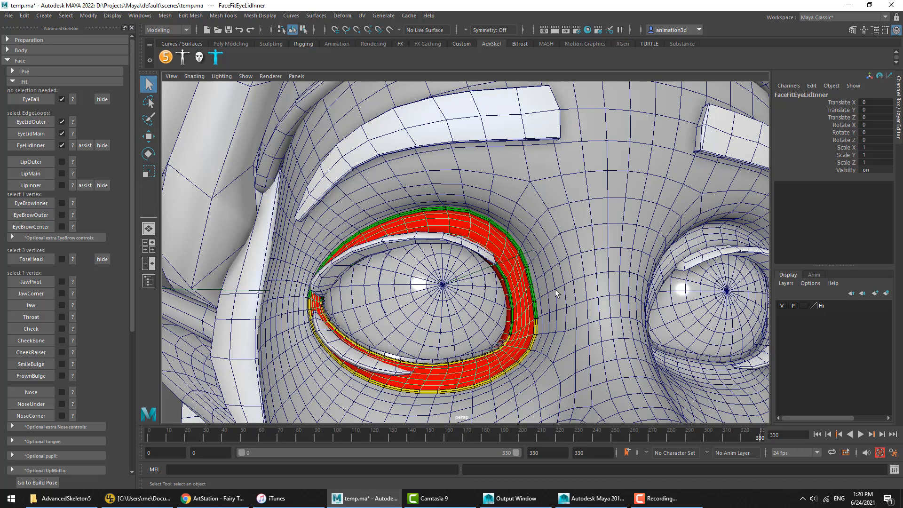
pyautogui.hotkey('shift', 'o')
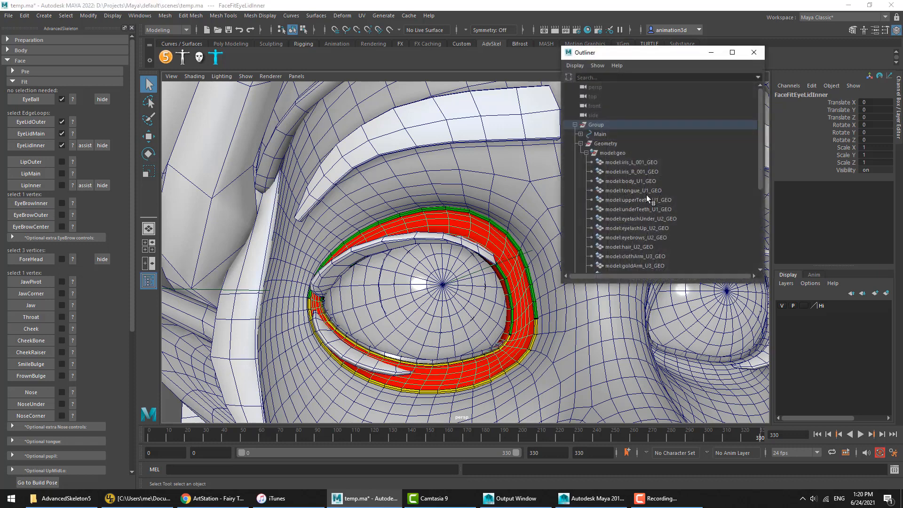
pyautogui.click(782, 306)
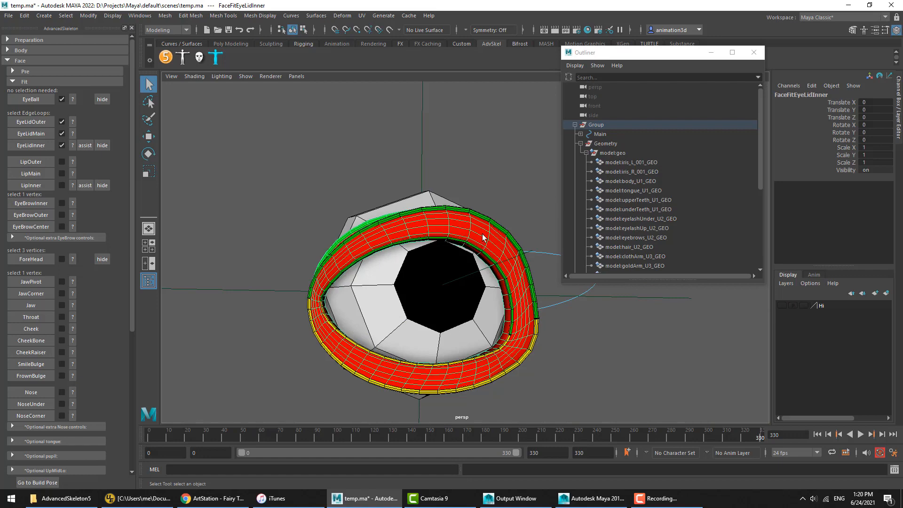
pyautogui.click(104, 100)
pyautogui.click(431, 161)
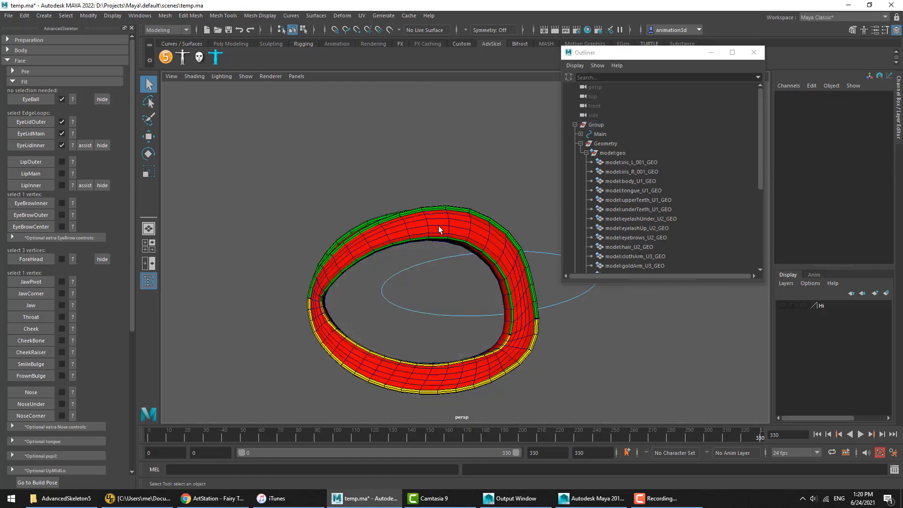
# Frame the red eyelid area mesh and examine the surface between the outer and inner eyelid loops from several angles.
pyautogui.click(438, 225)
pyautogui.press('f')
pyautogui.keyDown('alt'); pyautogui.moveTo(438, 226); pyautogui.dragTo(454, 184); pyautogui.keyUp('alt')
pyautogui.click(456, 243)
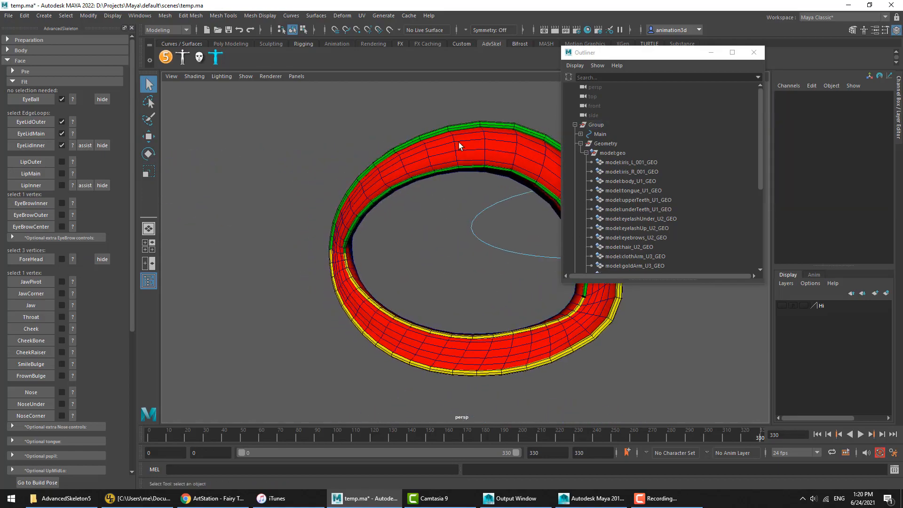
pyautogui.click(459, 143)
pyautogui.keyDown('alt'); pyautogui.moveTo(461, 151); pyautogui.dragTo(398, 152); pyautogui.keyUp('alt')
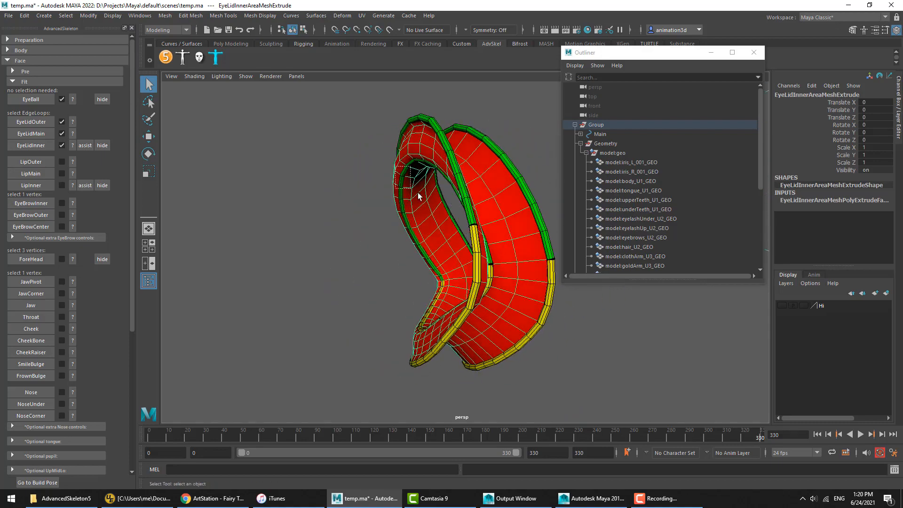
pyautogui.keyDown('alt'); pyautogui.moveTo(429, 211); pyautogui.dragTo(437, 261); pyautogui.keyUp('alt')
pyautogui.click(439, 262)
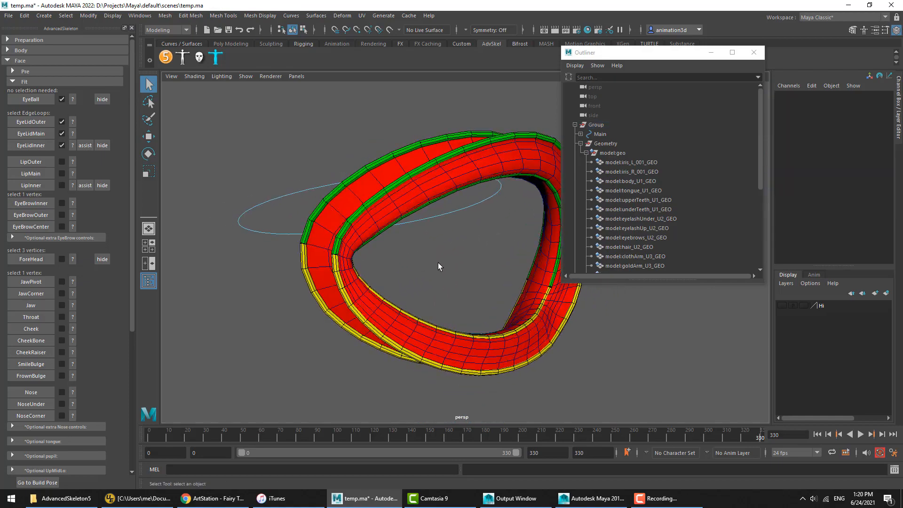
# Show the Hi layer again and close the Outliner.
pyautogui.click(782, 305)
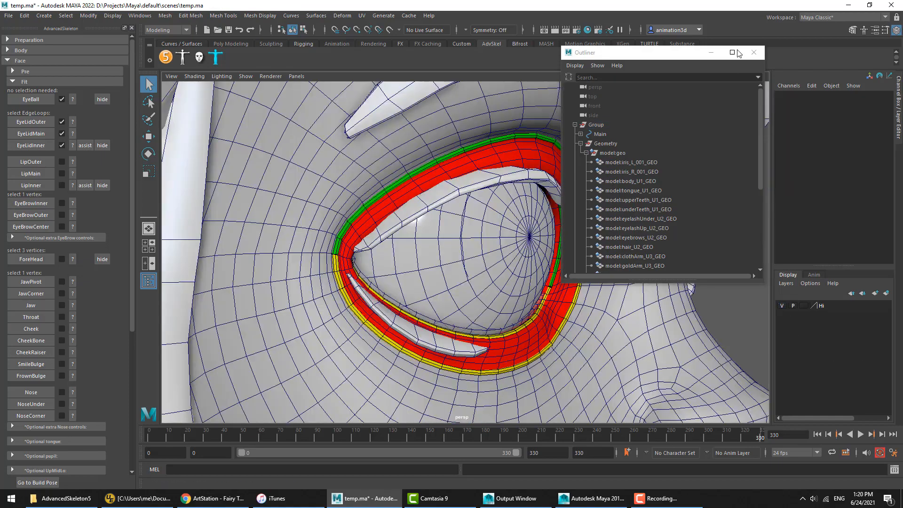
pyautogui.click(754, 52)
pyautogui.keyDown('alt'); pyautogui.moveTo(475, 282); pyautogui.dragTo(478, 317); pyautogui.keyUp('alt')
pyautogui.scroll(-3, 438, 297)
pyautogui.scroll(3, 477, 317)
# Hide the red EyeLidInner area mesh and undo the hiding.
pyautogui.click(480, 321)
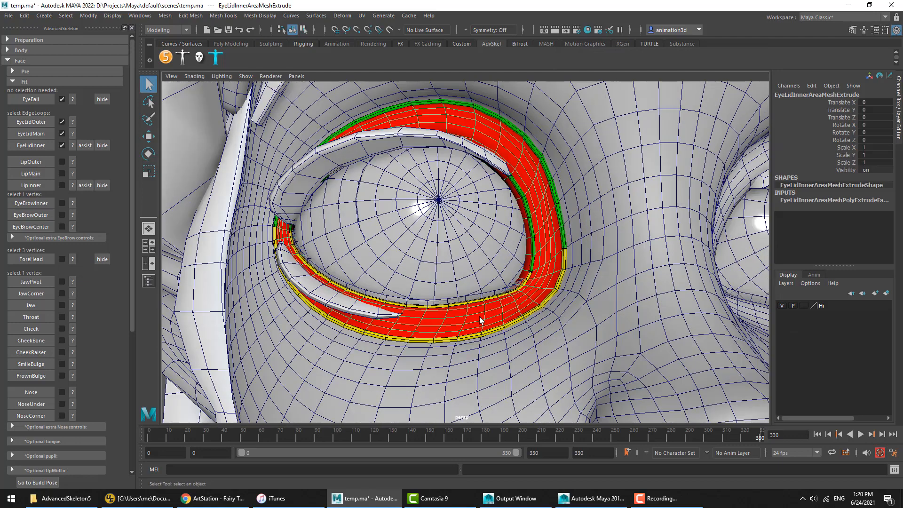
pyautogui.keyDown('alt'); pyautogui.moveTo(496, 133); pyautogui.dragTo(490, 150); pyautogui.keyUp('alt')
pyautogui.hotkey('ctrl', 'h')
pyautogui.hotkey('ctrl', 'z')
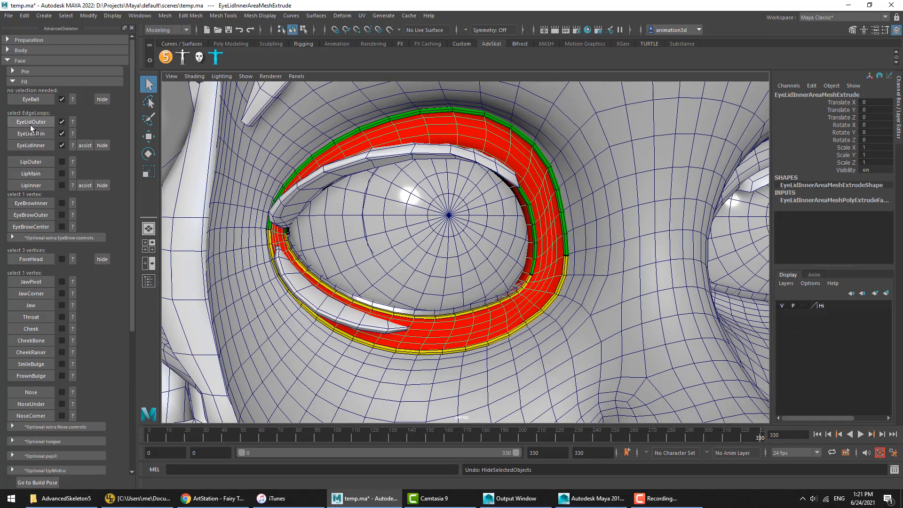
# Check the LipInner and LipOuter placement help, select the edge loop around the outer lips, and create the LipOuter fit.
pyautogui.keyDown('alt'); pyautogui.moveTo(312, 250); pyautogui.dragTo(335, 259, button='right'); pyautogui.keyUp('alt')
pyautogui.keyDown('alt'); pyautogui.moveTo(334, 260); pyautogui.dragTo(306, 127, button='middle'); pyautogui.keyUp('alt')
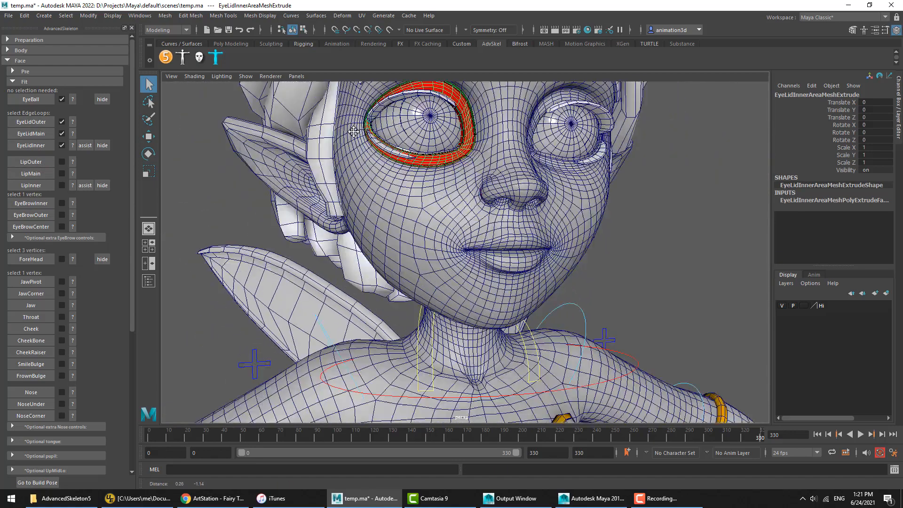
pyautogui.keyDown('alt'); pyautogui.moveTo(546, 238); pyautogui.dragTo(526, 245); pyautogui.keyUp('alt')
pyautogui.keyDown('alt'); pyautogui.moveTo(526, 244); pyautogui.dragTo(564, 211, button='right'); pyautogui.keyUp('alt')
pyautogui.moveTo(563, 212); pyautogui.dragTo(563, 183, button='right')
pyautogui.keyDown('alt'); pyautogui.moveTo(564, 183); pyautogui.dragTo(522, 185); pyautogui.keyUp('alt')
pyautogui.keyDown('alt'); pyautogui.moveTo(522, 186); pyautogui.dragTo(524, 186, button='middle'); pyautogui.keyUp('alt')
pyautogui.click(73, 185)
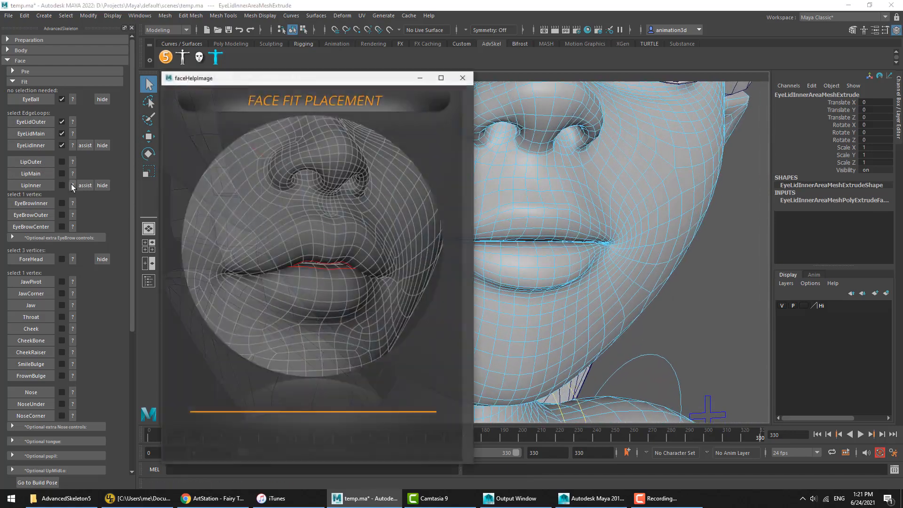
pyautogui.click(72, 161)
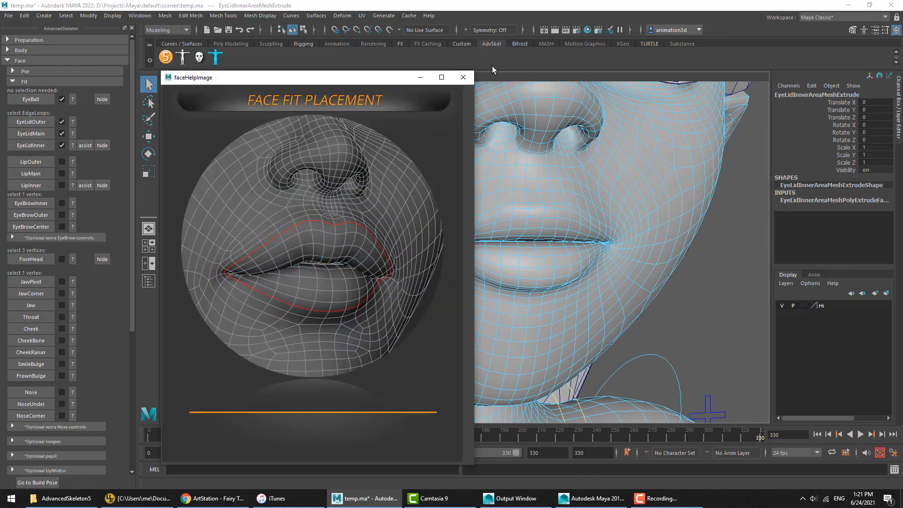
pyautogui.click(465, 76)
pyautogui.doubleClick(531, 193)
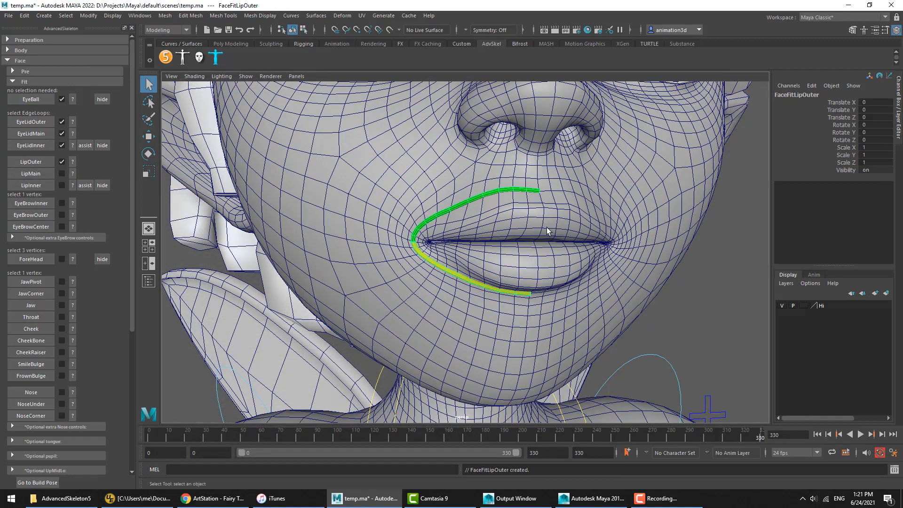
# Select the edge loop along the seam where the lips meet and create the LipMain fit.
pyautogui.moveTo(545, 227); pyautogui.dragTo(544, 195, button='right')
pyautogui.keyDown('alt'); pyautogui.moveTo(539, 250); pyautogui.dragTo(531, 227); pyautogui.keyUp('alt')
pyautogui.scroll(5, 531, 228)
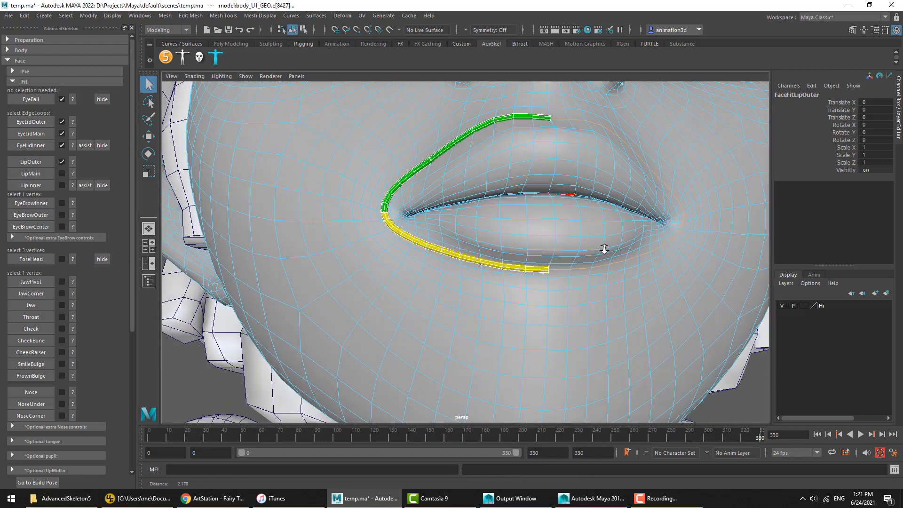
pyautogui.click(529, 192)
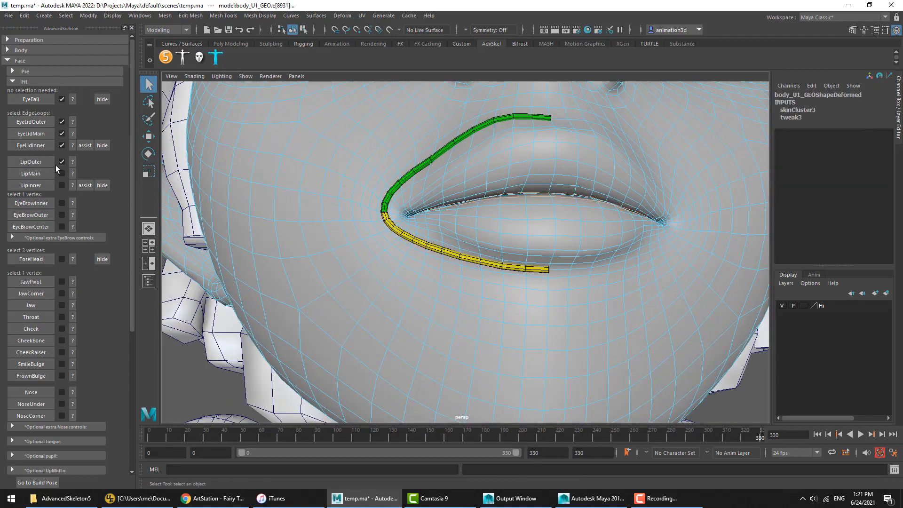
pyautogui.click(30, 173)
# Add the lip assist to open the mouth, select the inner lip edge loop, and create the LipInner fit.
pyautogui.scroll(-3, 537, 181)
pyautogui.keyDown('alt'); pyautogui.moveTo(537, 180); pyautogui.dragTo(368, 218); pyautogui.keyUp('alt')
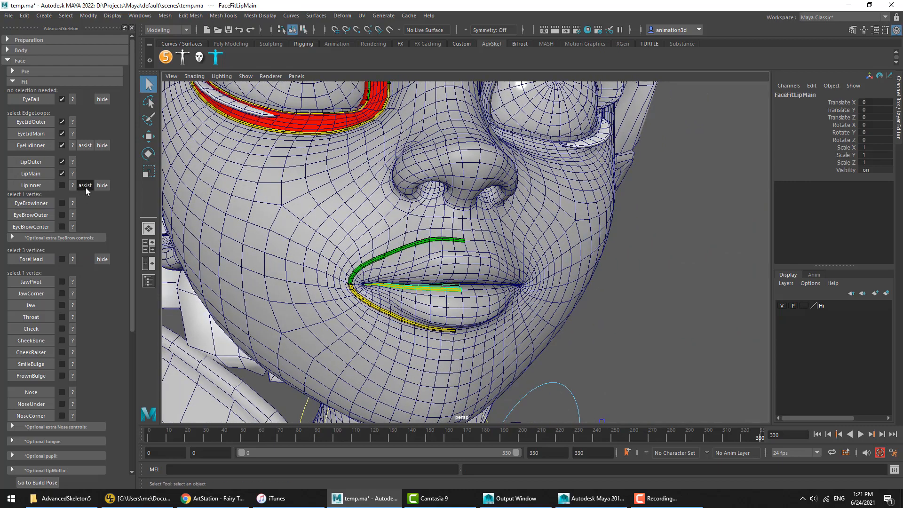
pyautogui.click(85, 186)
pyautogui.moveTo(517, 237); pyautogui.dragTo(502, 237, button='right')
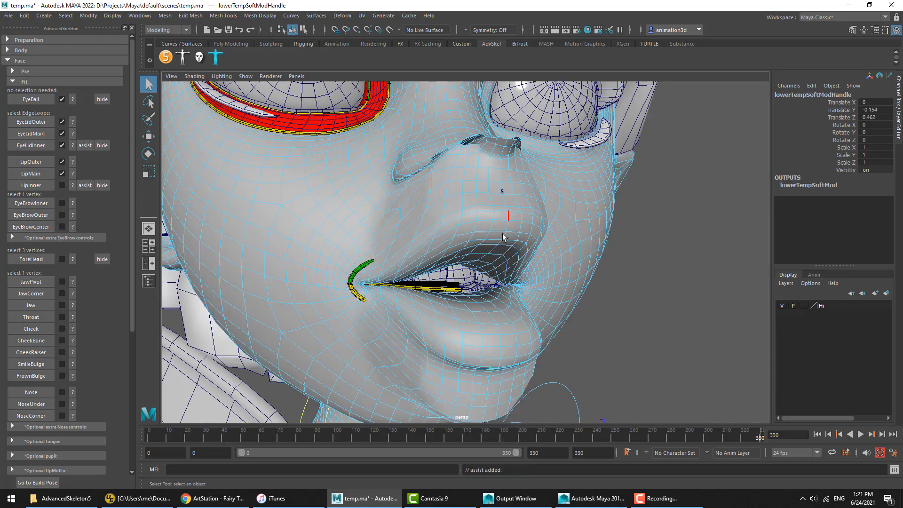
pyautogui.keyDown('alt'); pyautogui.moveTo(502, 233); pyautogui.dragTo(483, 256); pyautogui.keyUp('alt')
pyautogui.doubleClick(458, 245)
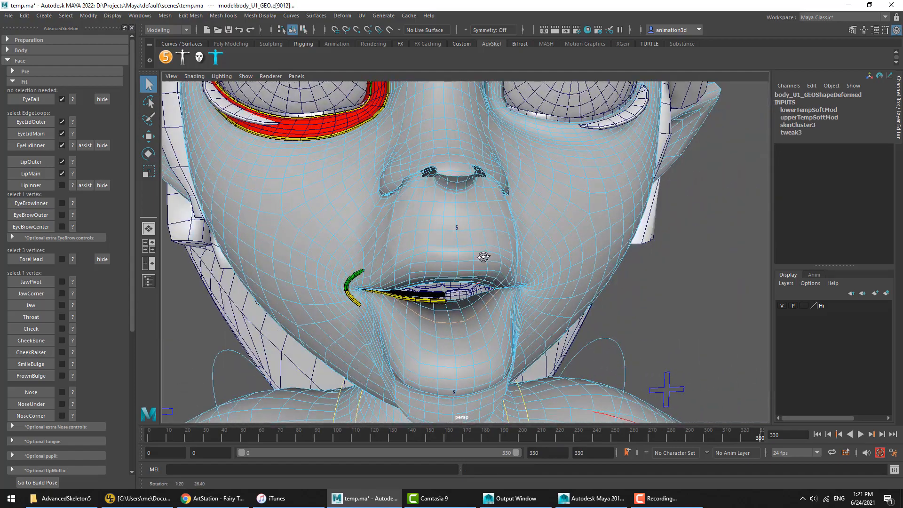
pyautogui.doubleClick(457, 311)
pyautogui.moveTo(527, 305)
pyautogui.keyDown('alt'); pyautogui.mouseDown()
pyautogui.moveTo(506, 281)
pyautogui.moveTo(534, 291)
pyautogui.mouseUp(); pyautogui.keyUp('alt')
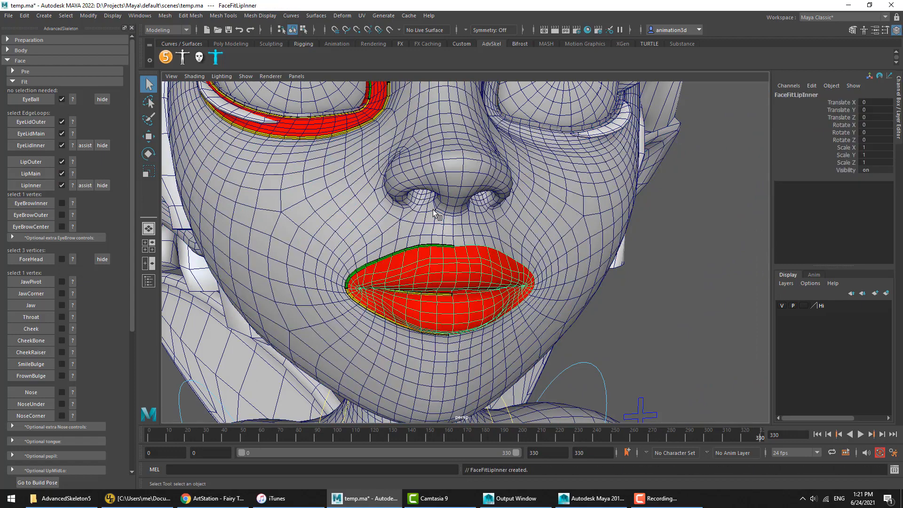
# Hide the Hi layer, examine the red LipInner area mesh from several angles, and show the layer again.
pyautogui.click(781, 305)
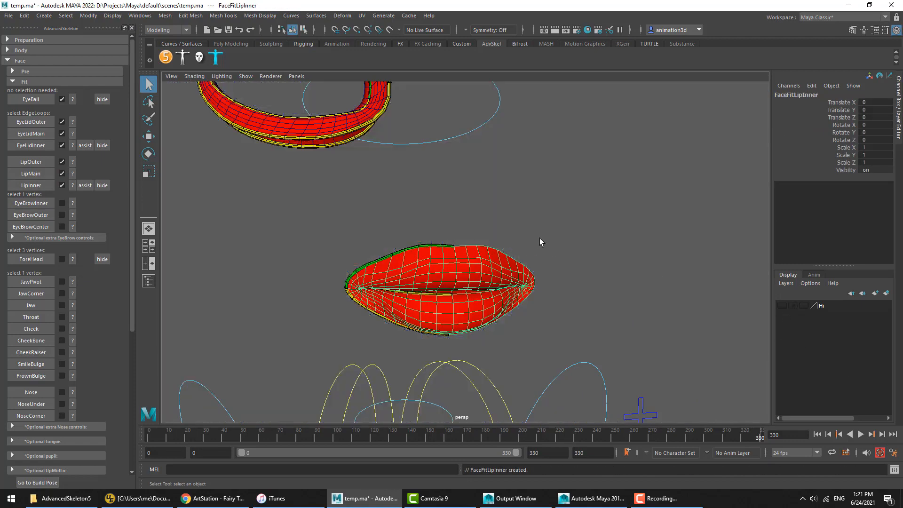
pyautogui.click(539, 239)
pyautogui.keyDown('alt'); pyautogui.moveTo(411, 276); pyautogui.dragTo(397, 196); pyautogui.keyUp('alt')
pyautogui.click(476, 288)
pyautogui.press('f')
pyautogui.keyDown('alt'); pyautogui.moveTo(459, 230); pyautogui.dragTo(662, 244); pyautogui.keyUp('alt')
pyautogui.click(782, 306)
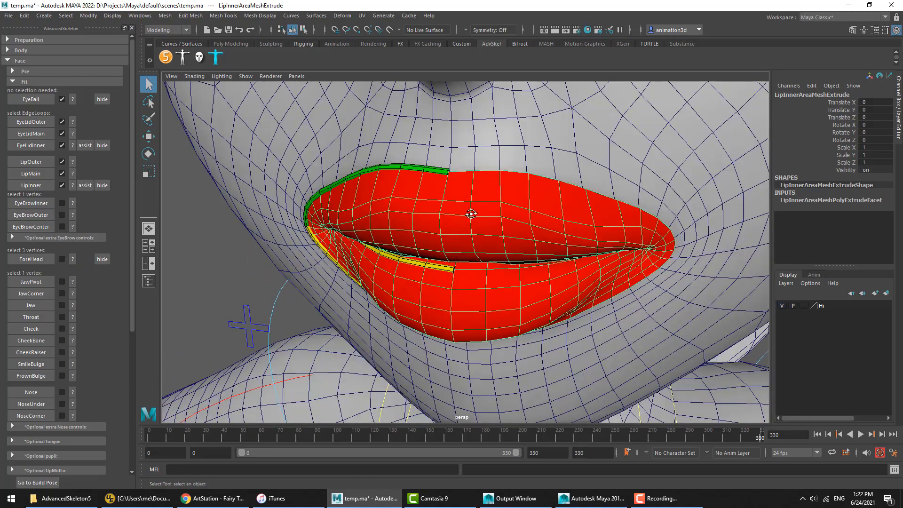
# Clear the selection and save the scene.
pyautogui.keyDown('alt'); pyautogui.moveTo(470, 211); pyautogui.dragTo(484, 202); pyautogui.keyUp('alt')
pyautogui.keyDown('alt'); pyautogui.moveTo(484, 202); pyautogui.dragTo(405, 212, button='right'); pyautogui.keyUp('alt')
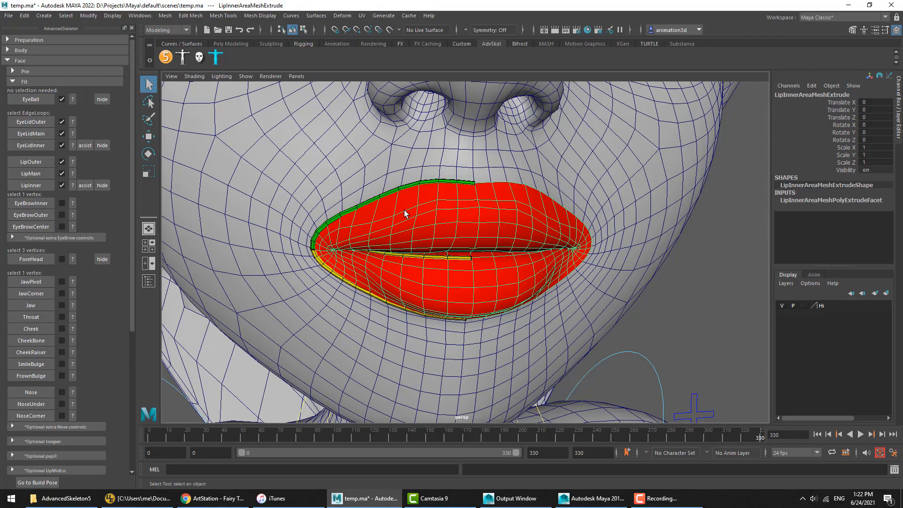
pyautogui.click(709, 308)
pyautogui.hotkey('ctrl', 's')
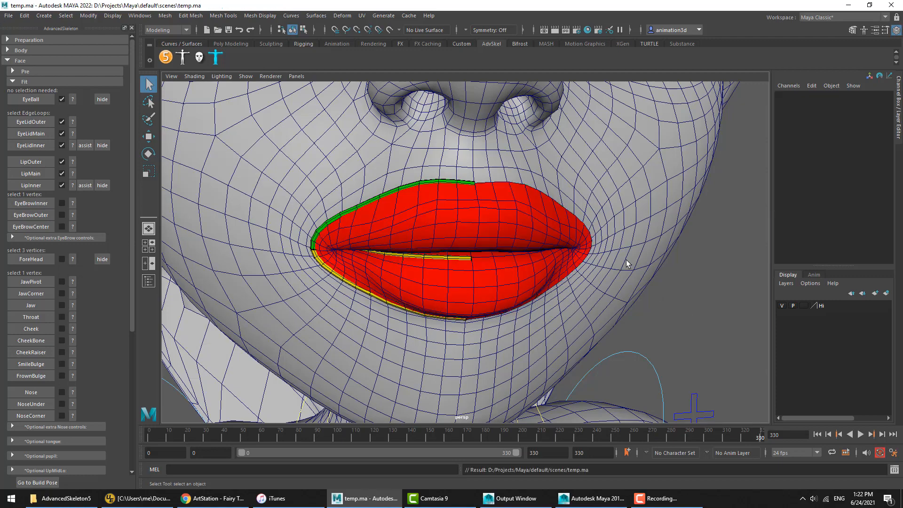
# Review the EyeBrowInner placement reference and compare it with a body vertex at the inner end of the eyebrow.
pyautogui.keyDown('alt'); pyautogui.moveTo(625, 259); pyautogui.dragTo(553, 222, button='right'); pyautogui.keyUp('alt')
pyautogui.moveTo(473, 87)
pyautogui.keyDown('alt'); pyautogui.mouseDown(button='middle')
pyautogui.moveTo(501, 216)
pyautogui.moveTo(491, 253)
pyautogui.moveTo(512, 312)
pyautogui.mouseUp(button='middle'); pyautogui.keyUp('alt')
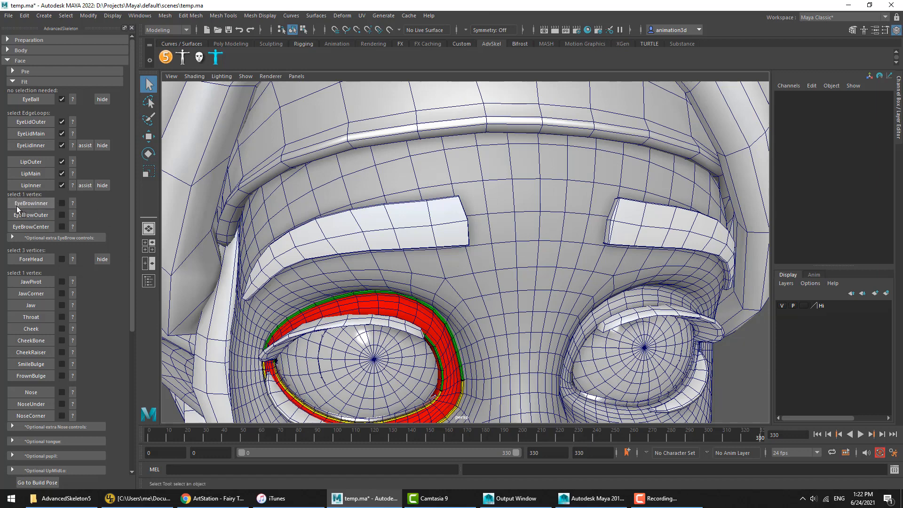
pyautogui.click(72, 203)
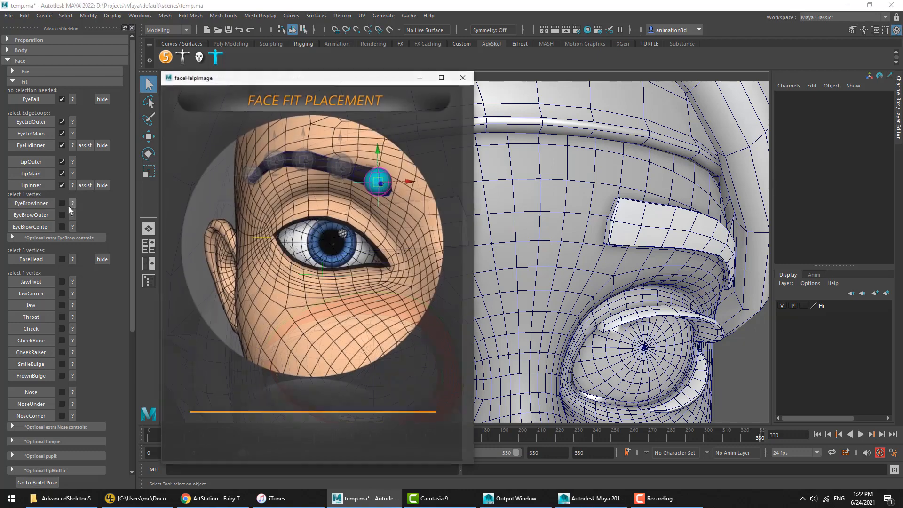
pyautogui.click(469, 80)
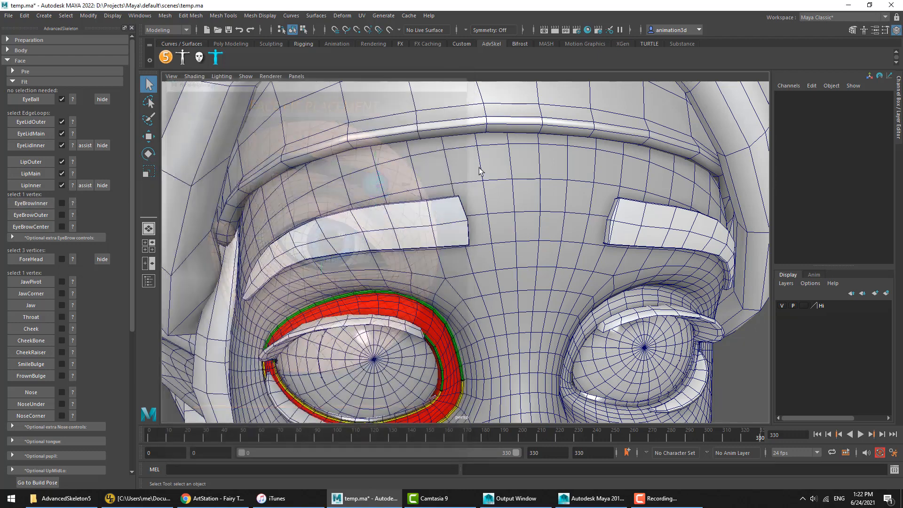
pyautogui.moveTo(480, 170); pyautogui.dragTo(459, 172, button='right')
pyautogui.keyDown('alt'); pyautogui.moveTo(459, 173); pyautogui.dragTo(457, 187); pyautogui.keyUp('alt')
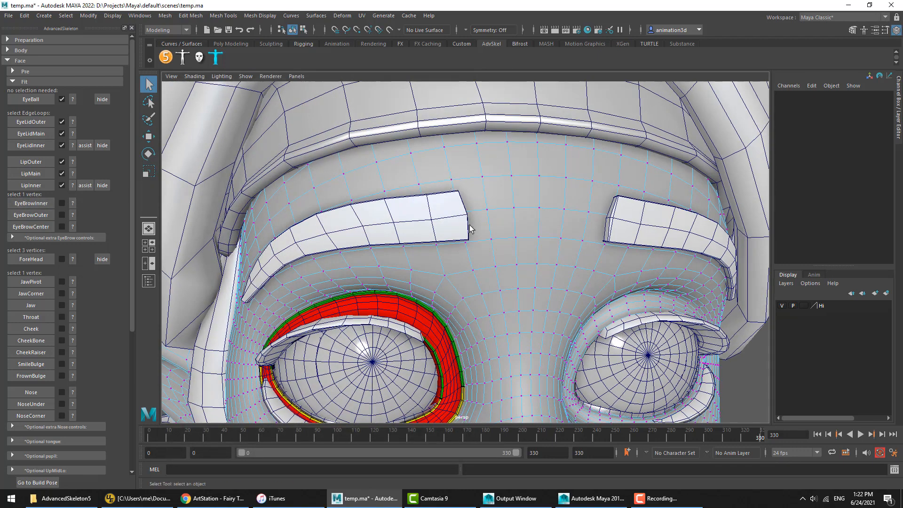
pyautogui.click(472, 245)
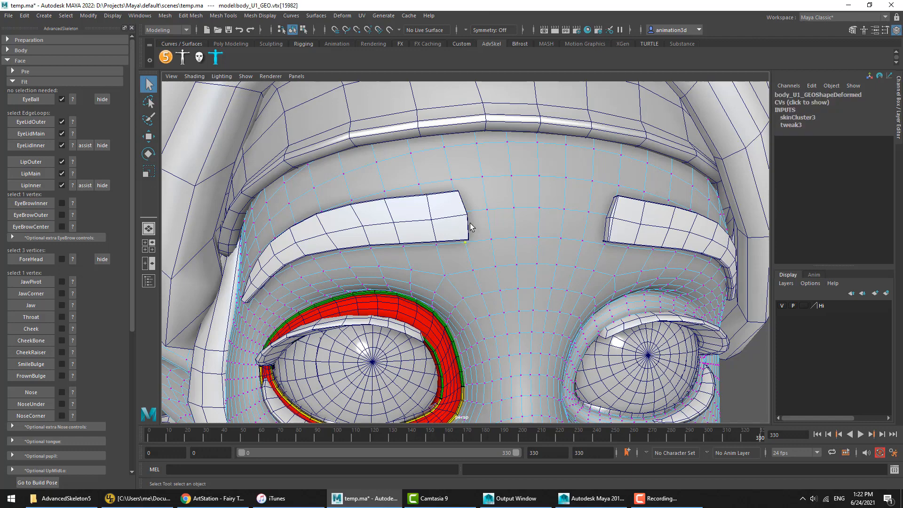
pyautogui.click(72, 204)
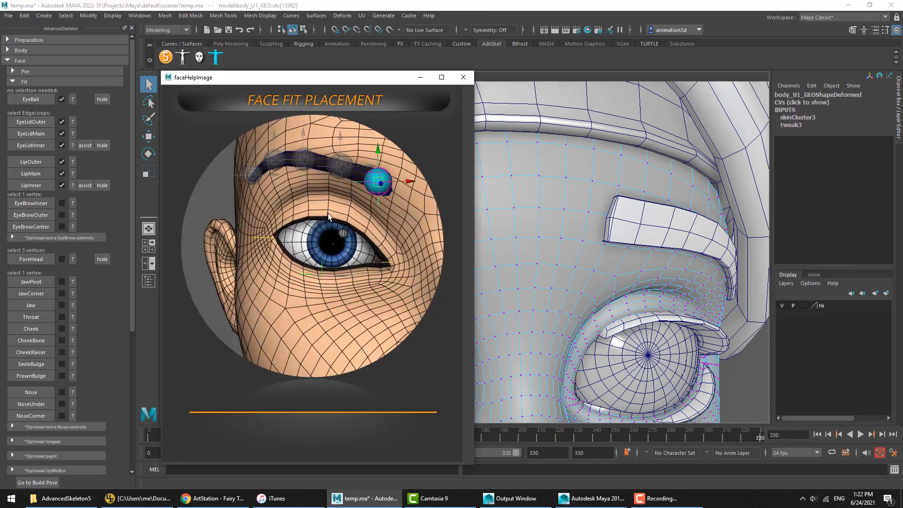
pyautogui.click(466, 74)
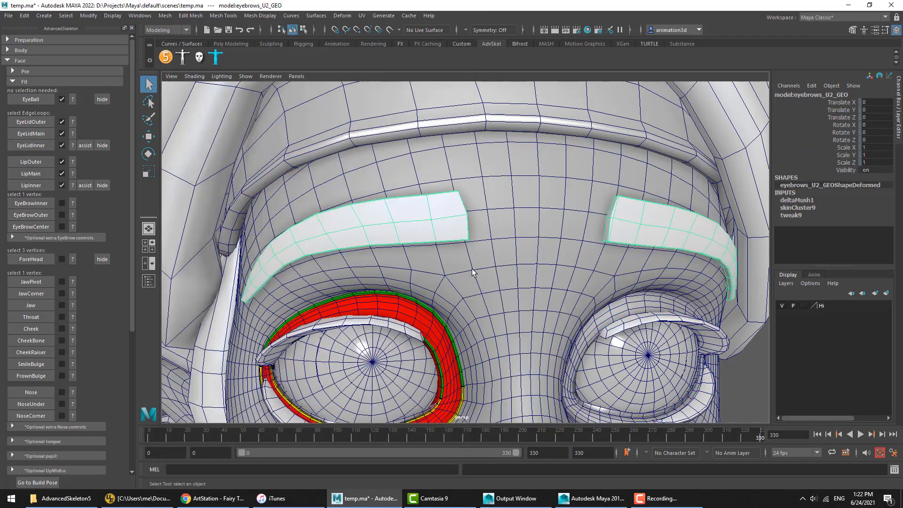
# Select a vertex near the inner end of the separate eyebrow mesh.
pyautogui.click(471, 267)
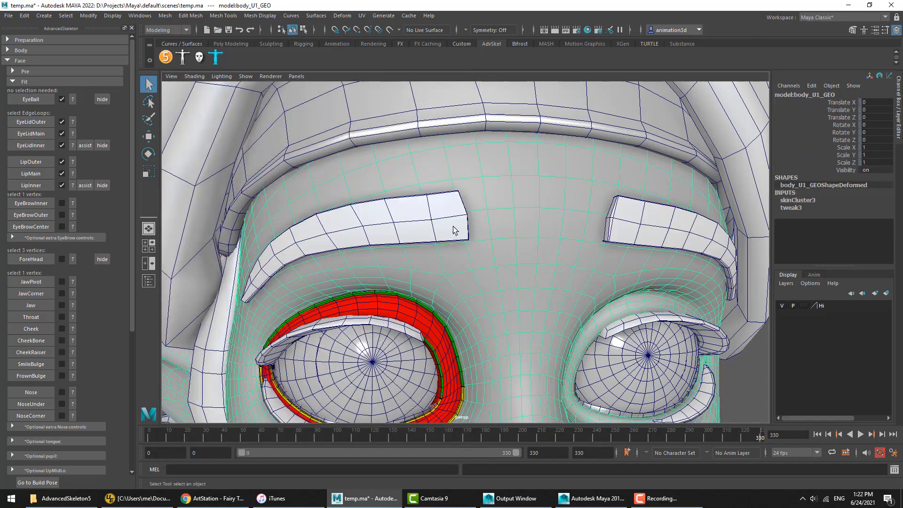
pyautogui.click(453, 227)
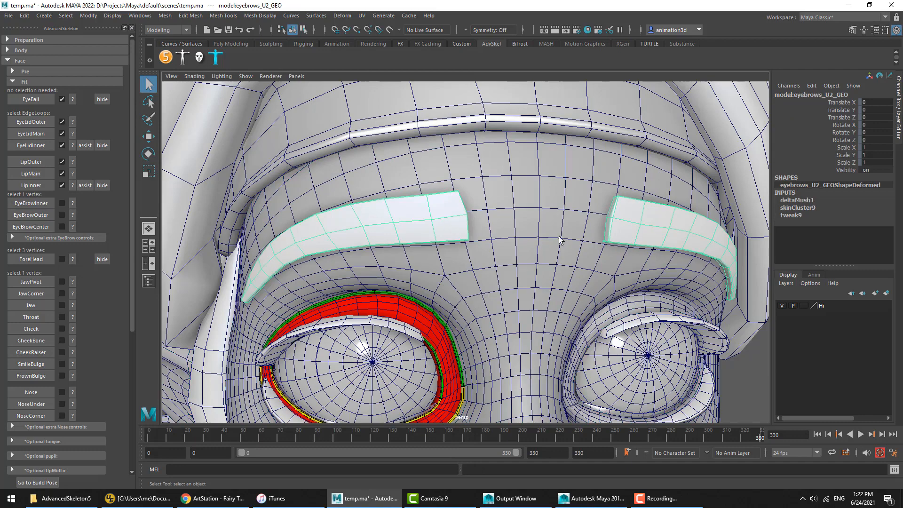
pyautogui.keyDown('alt'); pyautogui.moveTo(492, 230); pyautogui.dragTo(464, 230); pyautogui.keyUp('alt')
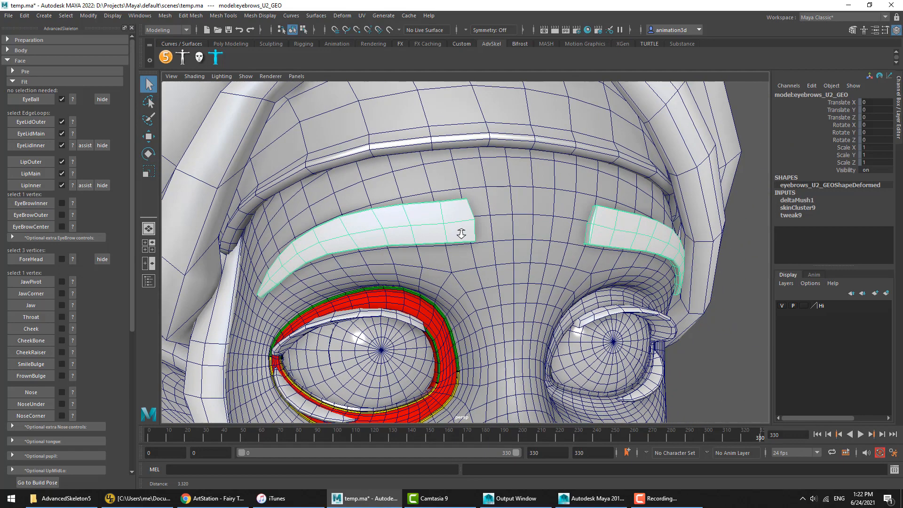
pyautogui.moveTo(459, 232); pyautogui.dragTo(438, 231, button='right')
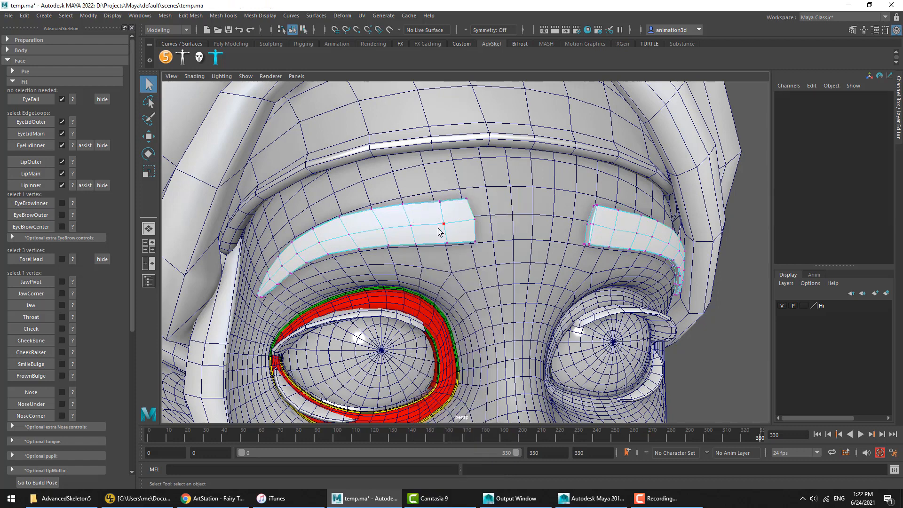
pyautogui.click(444, 225)
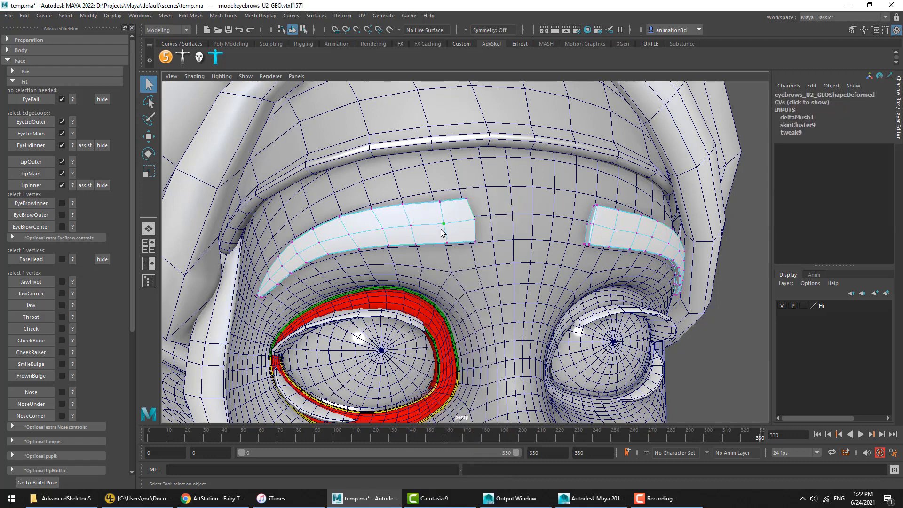
# Select the body vertex behind the inner end of the eyebrow and create the EyeBrowInner fit.
pyautogui.click(516, 202)
pyautogui.moveTo(516, 202); pyautogui.dragTo(480, 204, button='right')
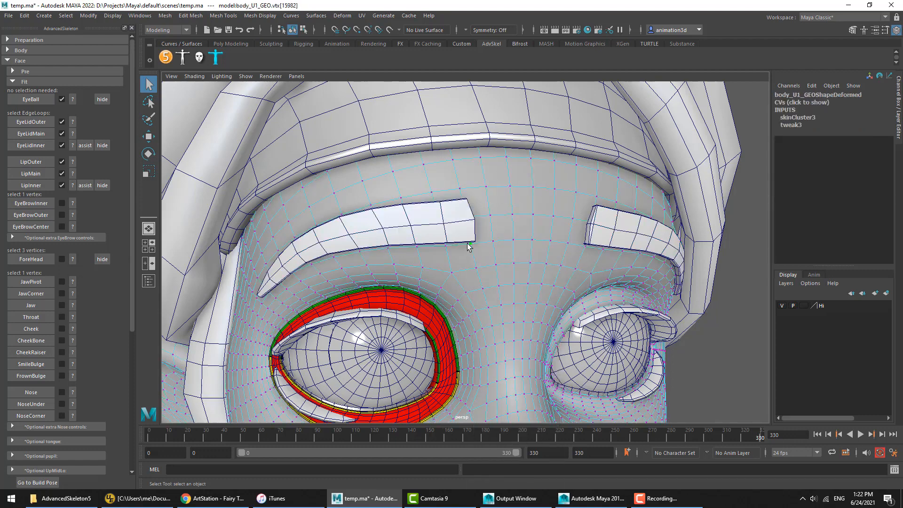
pyautogui.click(471, 247)
pyautogui.press('w')
pyautogui.keyDown('alt'); pyautogui.moveTo(485, 273); pyautogui.dragTo(500, 222); pyautogui.keyUp('alt')
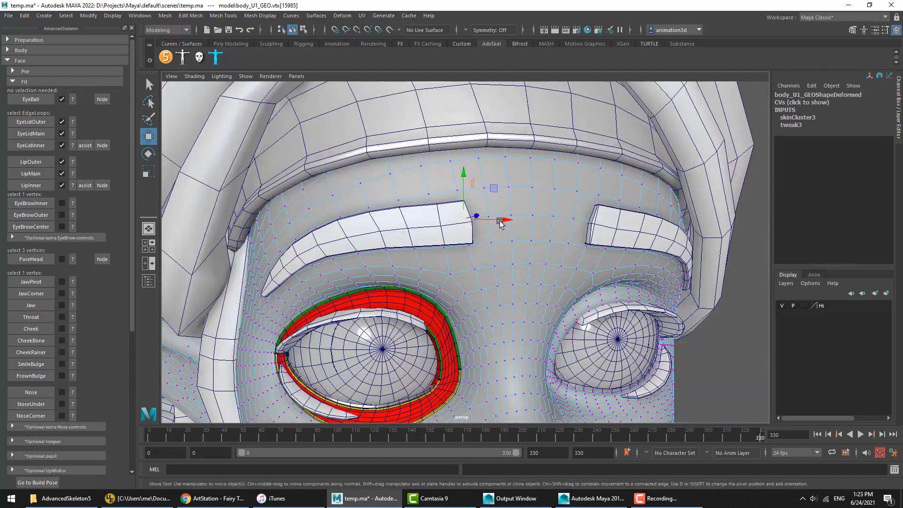
pyautogui.click(37, 204)
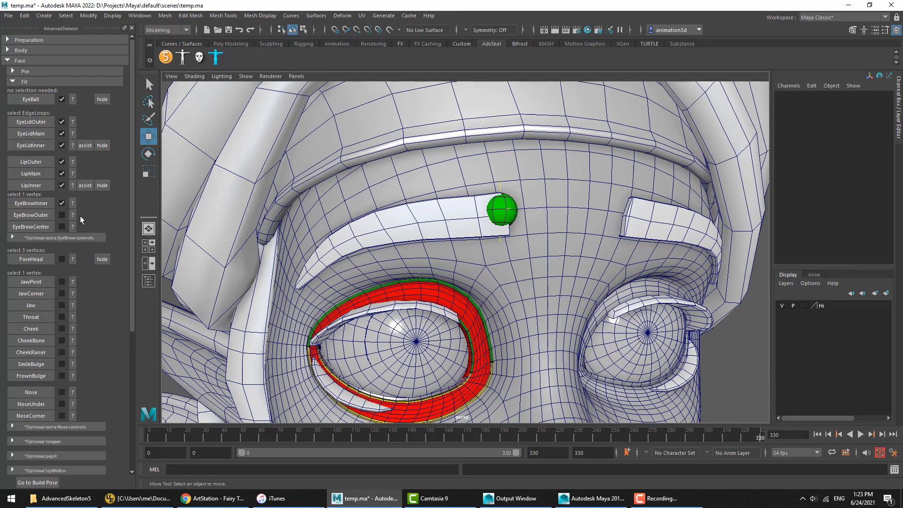
# Check the EyeBrowOuter placement reference, select the body vertex at the eyebrow's outer tip, and create the EyeBrowOuter fit.
pyautogui.click(73, 214)
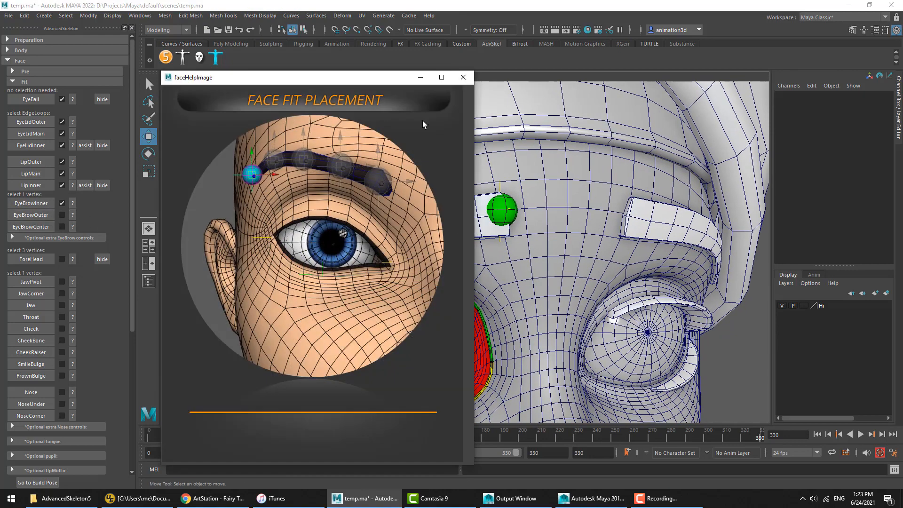
pyautogui.click(464, 77)
pyautogui.moveTo(349, 201); pyautogui.dragTo(306, 204, button='right')
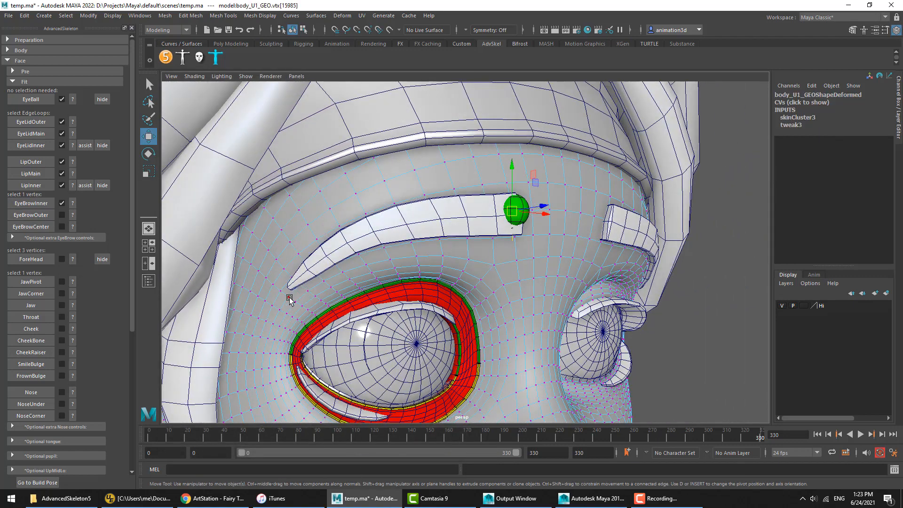
pyautogui.click(288, 297)
pyautogui.press('Right')
pyautogui.press('Up')
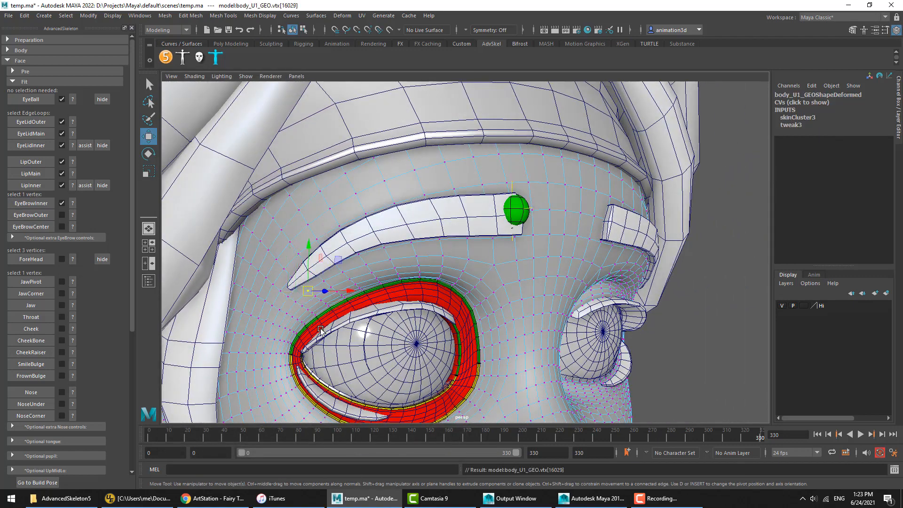
pyautogui.press('Left')
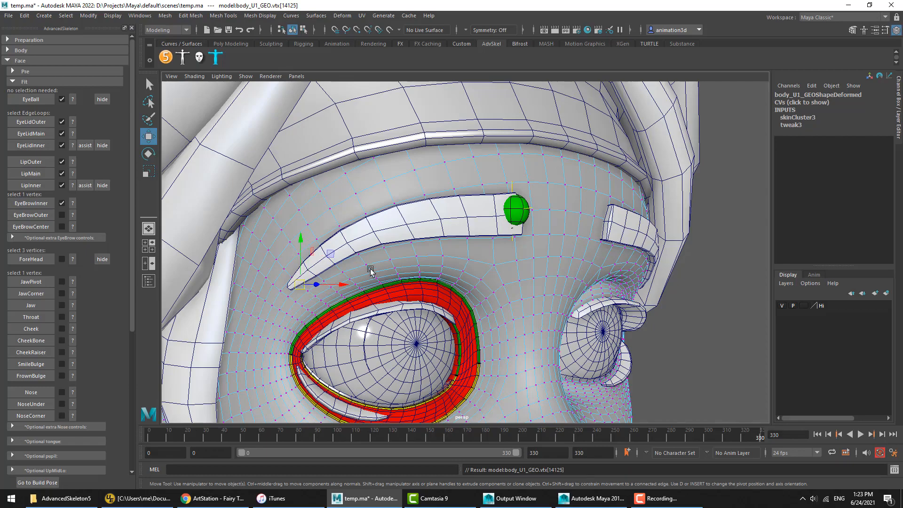
pyautogui.keyDown('alt'); pyautogui.moveTo(369, 268); pyautogui.dragTo(355, 298); pyautogui.keyUp('alt')
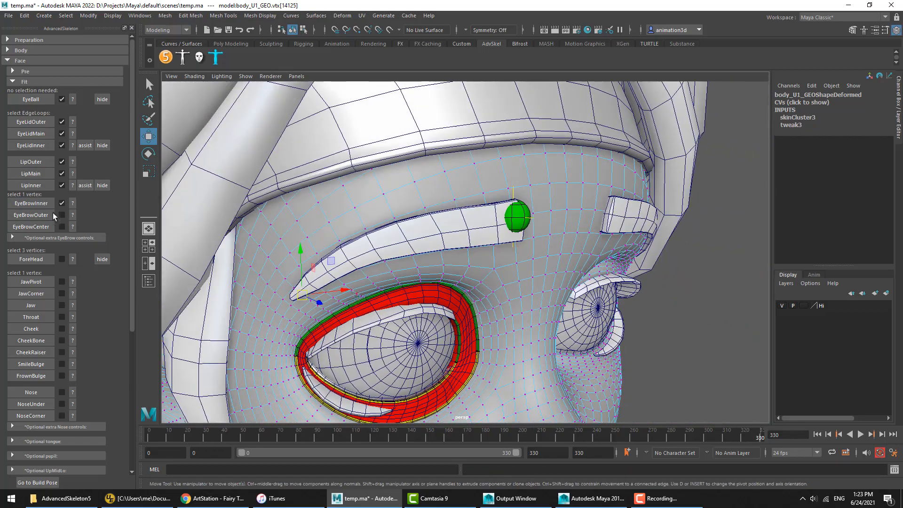
pyautogui.click(35, 215)
pyautogui.keyDown('alt'); pyautogui.moveTo(498, 258); pyautogui.dragTo(454, 248); pyautogui.keyUp('alt')
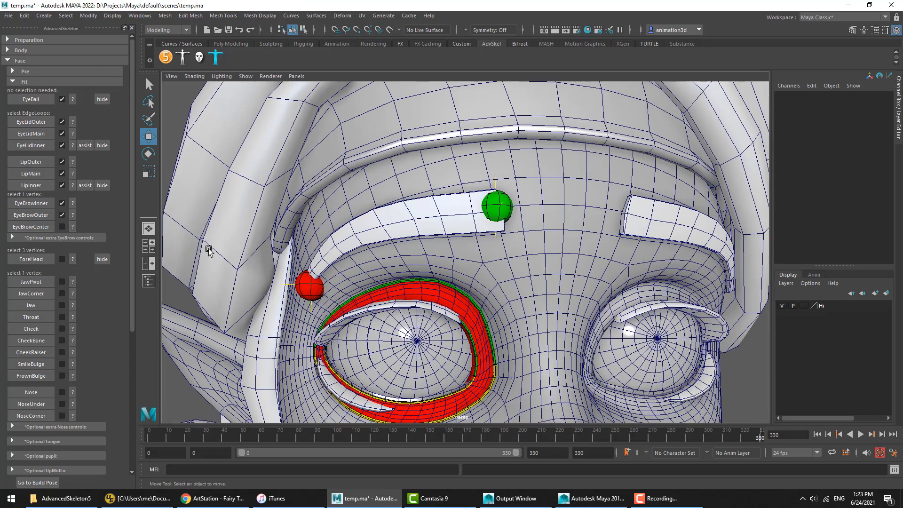
pyautogui.click(35, 217)
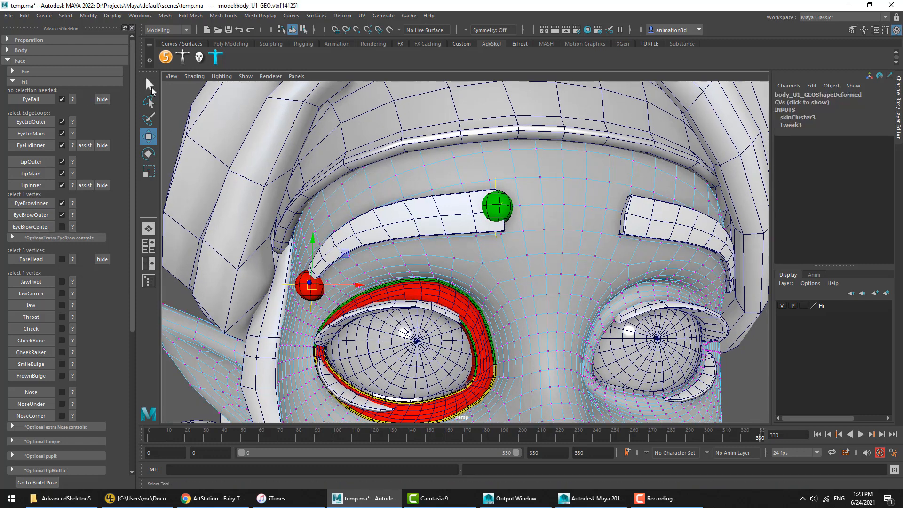
# Try a body vertex just below the middle of the eyebrow as the EyeBrowCenter position.
pyautogui.press('q')
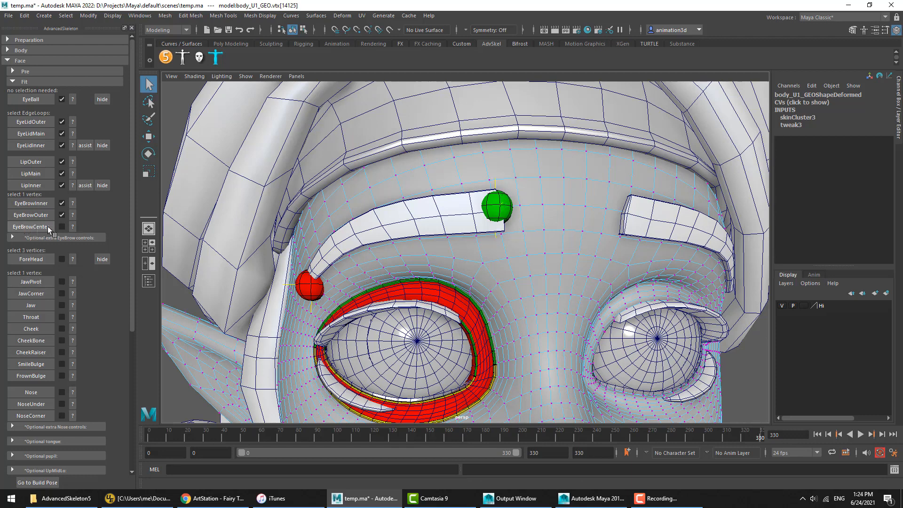
pyautogui.click(393, 243)
pyautogui.keyDown('alt'); pyautogui.moveTo(393, 243); pyautogui.dragTo(548, 215); pyautogui.keyUp('alt')
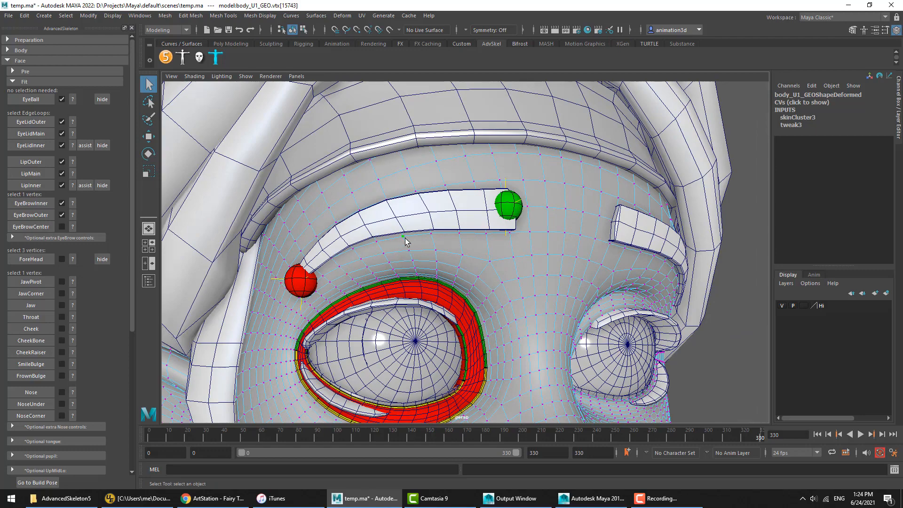
pyautogui.press('w')
pyautogui.moveTo(402, 244)
pyautogui.keyDown('alt'); pyautogui.mouseDown()
pyautogui.moveTo(390, 248)
pyautogui.moveTo(395, 237)
pyautogui.mouseUp(); pyautogui.keyUp('alt')
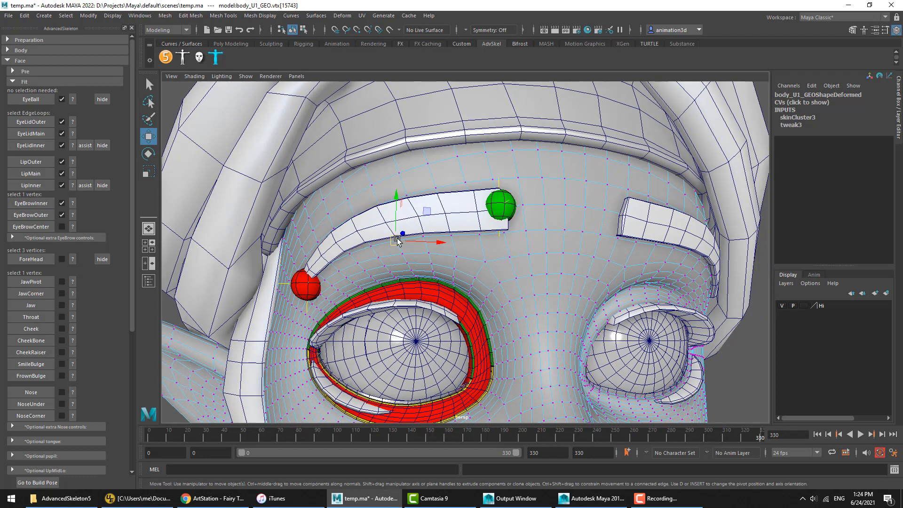
# Check the EyeBrowCenter placement reference, select the forehead vertex midway between the eyebrows, and create the EyeBrowCenter fit.
pyautogui.click(73, 227)
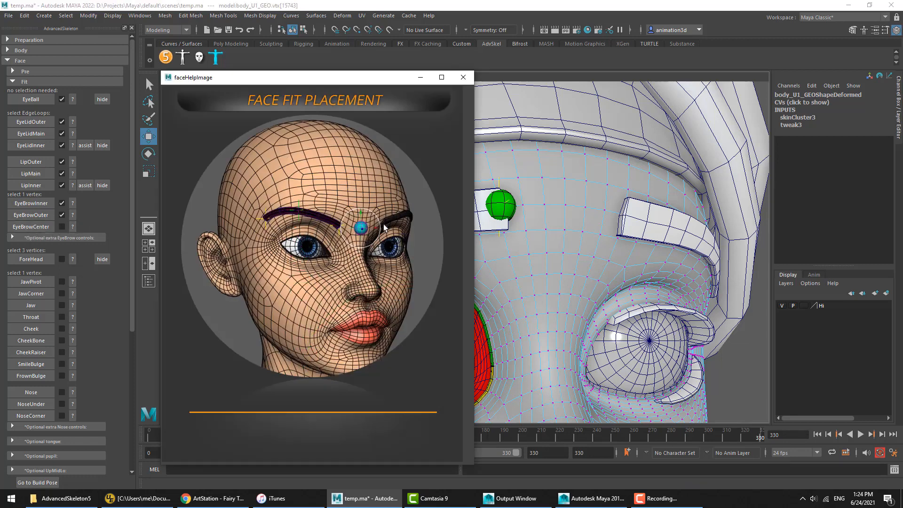
pyautogui.click(468, 77)
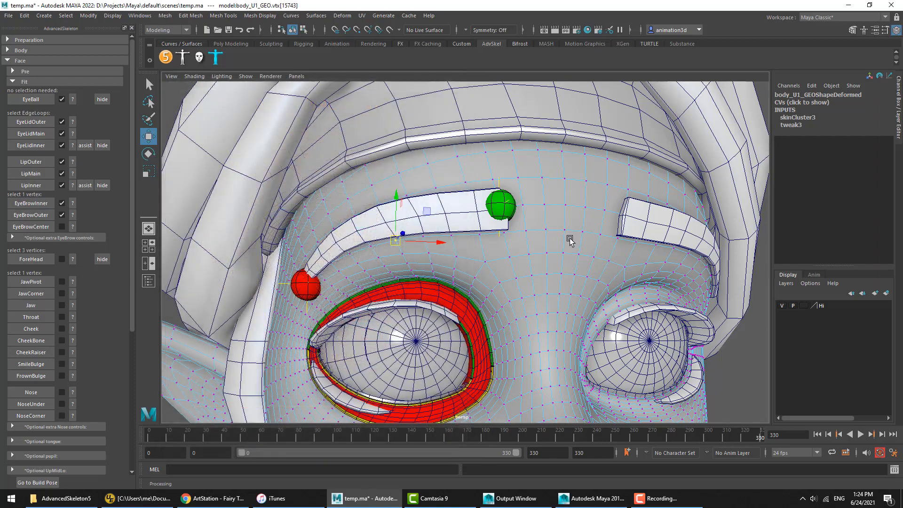
pyautogui.keyDown('alt'); pyautogui.moveTo(571, 240); pyautogui.dragTo(556, 237); pyautogui.keyUp('alt')
pyautogui.moveTo(563, 204)
pyautogui.keyDown('alt'); pyautogui.mouseDown()
pyautogui.moveTo(522, 252)
pyautogui.moveTo(546, 207)
pyautogui.mouseUp(); pyautogui.keyUp('alt')
pyautogui.click(548, 200)
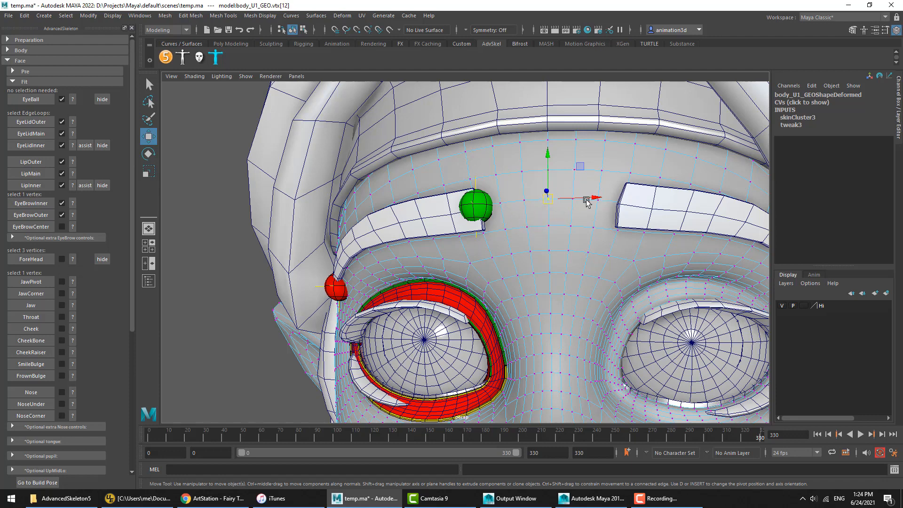
pyautogui.keyDown('alt'); pyautogui.moveTo(546, 204); pyautogui.dragTo(570, 201); pyautogui.keyUp('alt')
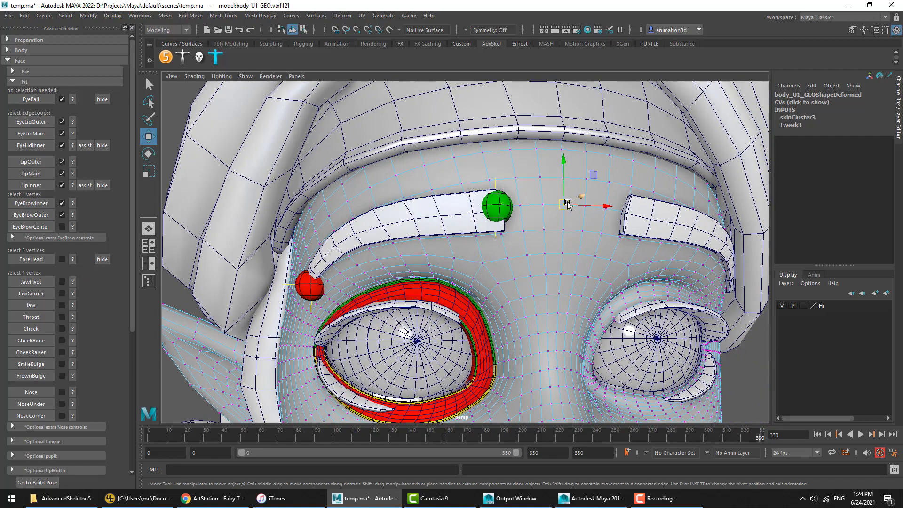
pyautogui.click(44, 228)
# Examine the placed eyebrow fits, expand the optional extra eyebrow controls, and view their placement reference.
pyautogui.moveTo(490, 262)
pyautogui.keyDown('alt'); pyautogui.mouseDown()
pyautogui.moveTo(528, 264)
pyautogui.moveTo(479, 273)
pyautogui.mouseUp(); pyautogui.keyUp('alt')
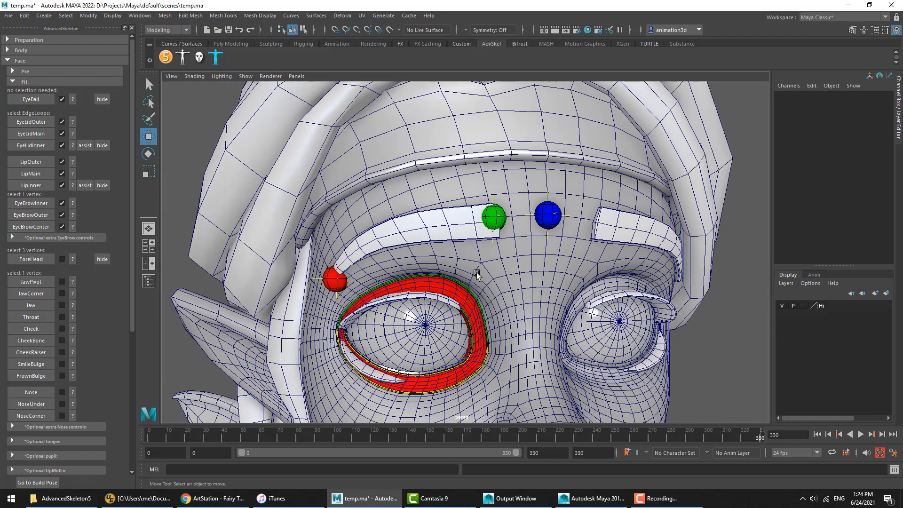
pyautogui.scroll(1, 439, 233)
pyautogui.scroll(1, 480, 239)
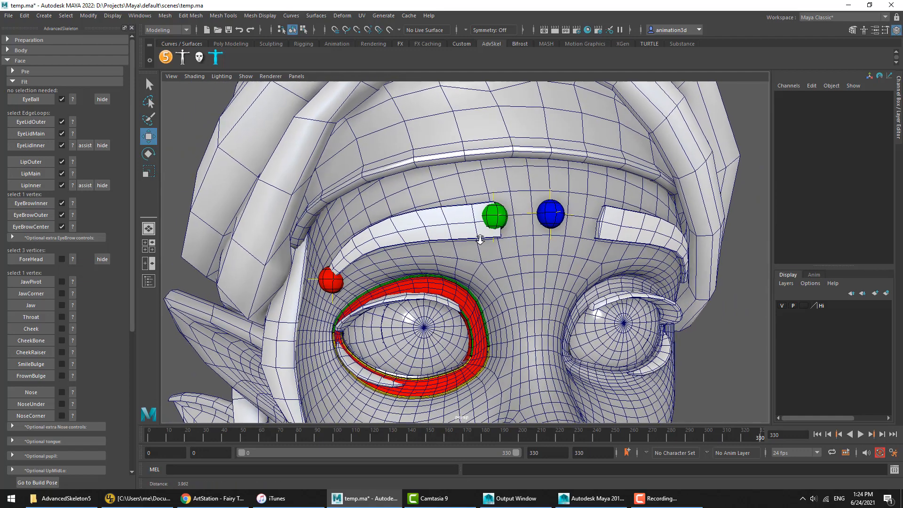
pyautogui.scroll(1, 480, 239)
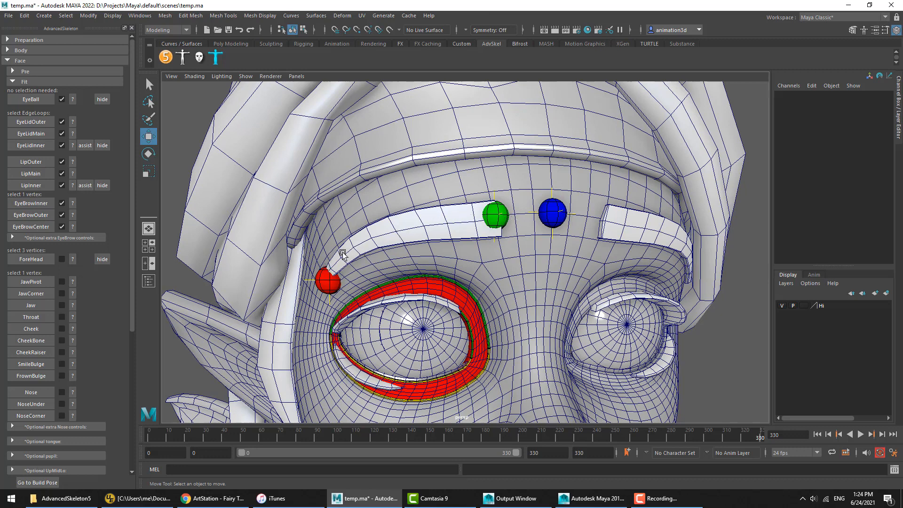
pyautogui.click(25, 239)
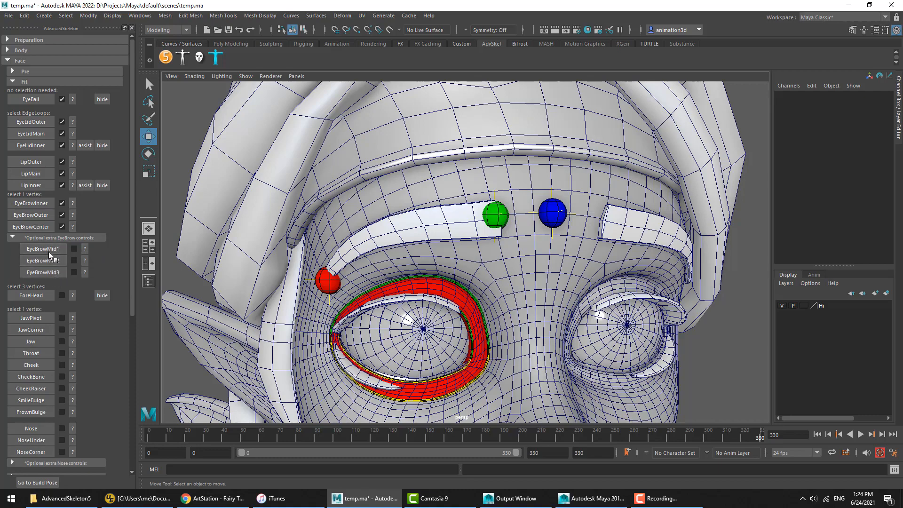
pyautogui.click(84, 249)
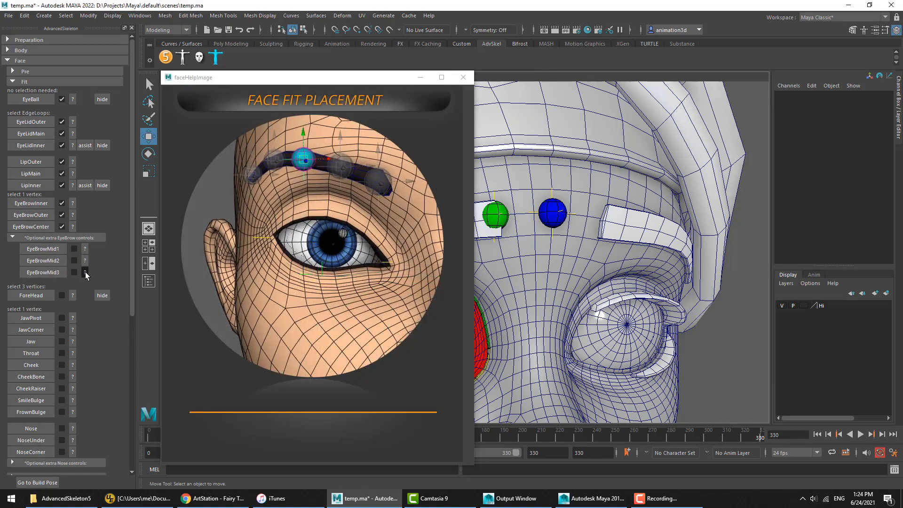
pyautogui.click(463, 77)
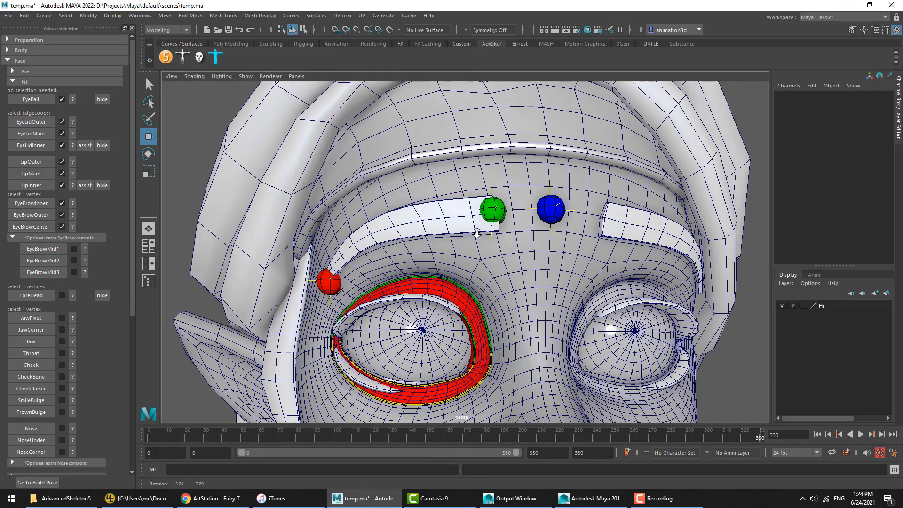
# Select the body vertex at the middle of the eyebrow, create the EyeBrowMid1 fit, and collapse the optional eyebrow controls.
pyautogui.moveTo(450, 191); pyautogui.dragTo(438, 200, button='right')
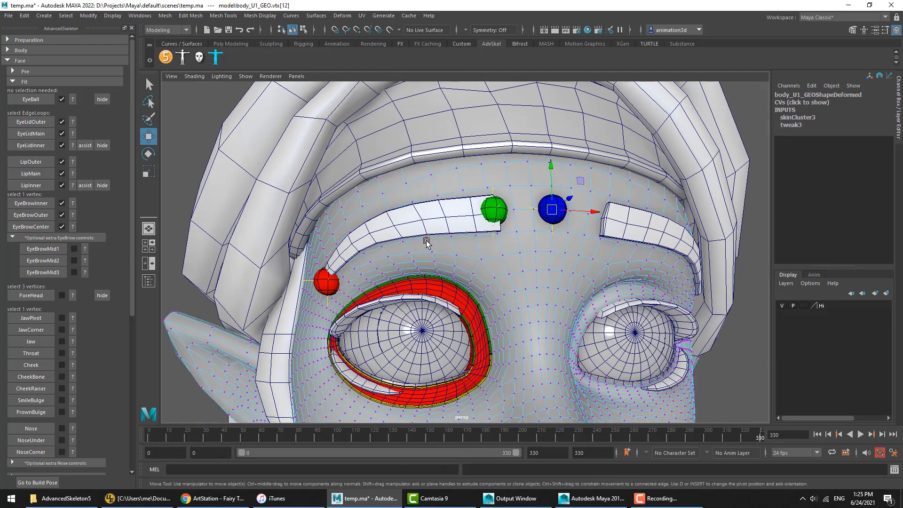
pyautogui.click(402, 244)
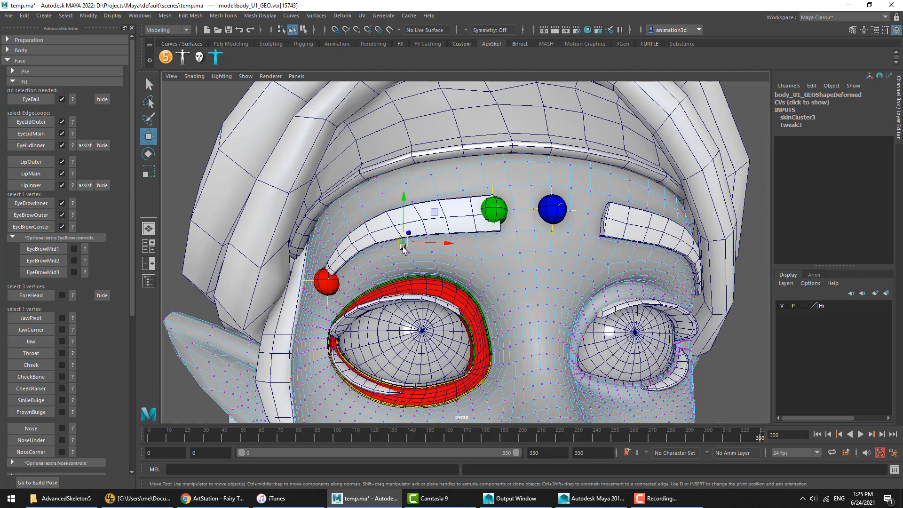
pyautogui.press('Up')
pyautogui.keyDown('alt'); pyautogui.moveTo(403, 247); pyautogui.dragTo(423, 249); pyautogui.keyUp('alt')
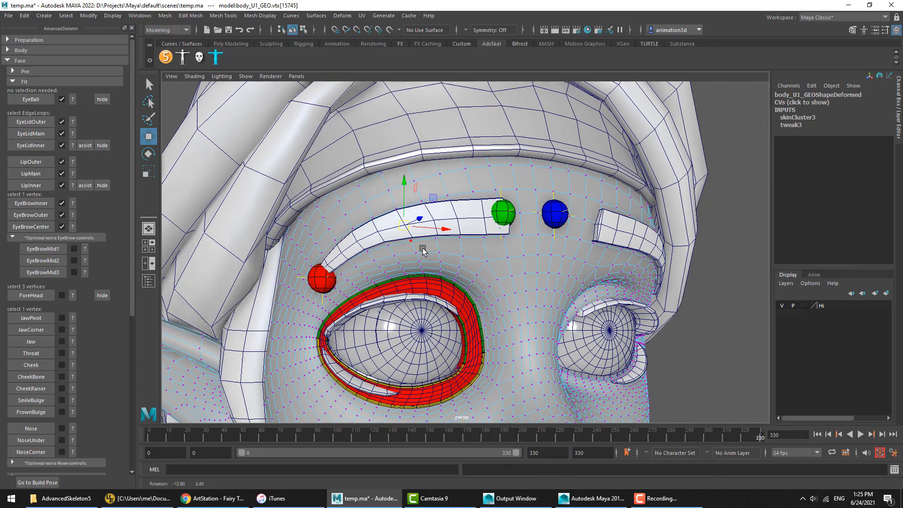
pyautogui.click(60, 250)
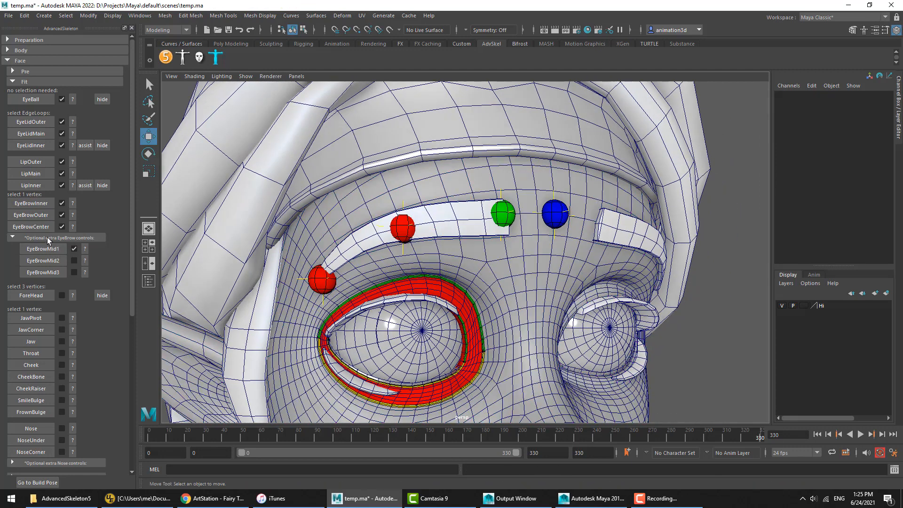
pyautogui.click(50, 239)
# View the placement reference for the ForeHead fit.
pyautogui.keyDown('alt'); pyautogui.moveTo(516, 252); pyautogui.dragTo(470, 256); pyautogui.keyUp('alt')
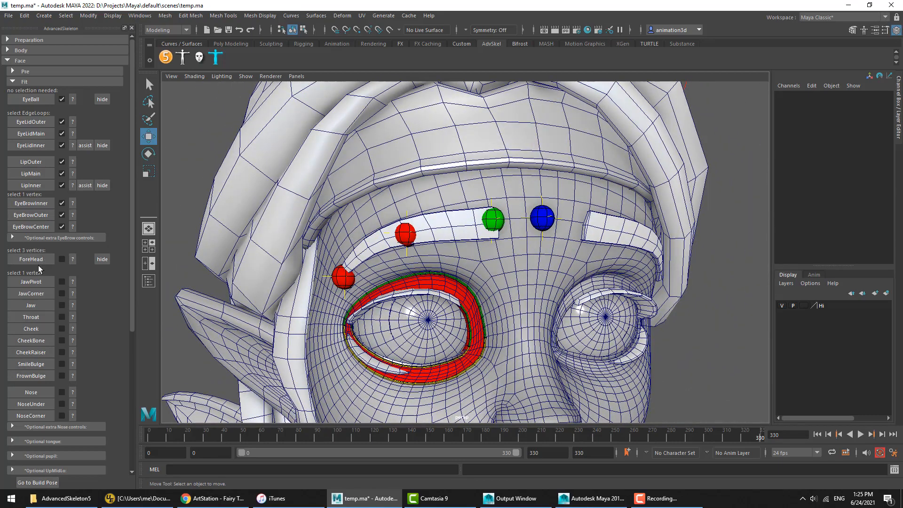
pyautogui.keyDown('alt'); pyautogui.moveTo(472, 201); pyautogui.dragTo(460, 211, button='middle'); pyautogui.keyUp('alt')
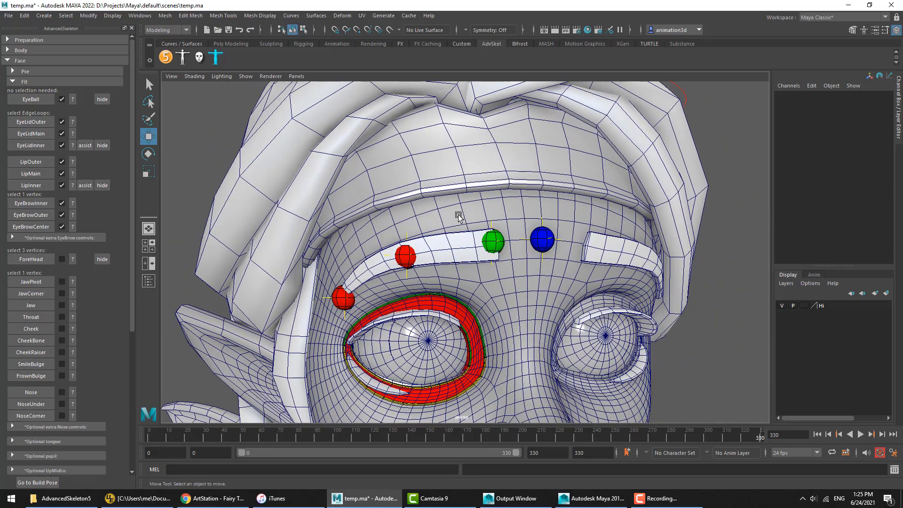
pyautogui.click(32, 259)
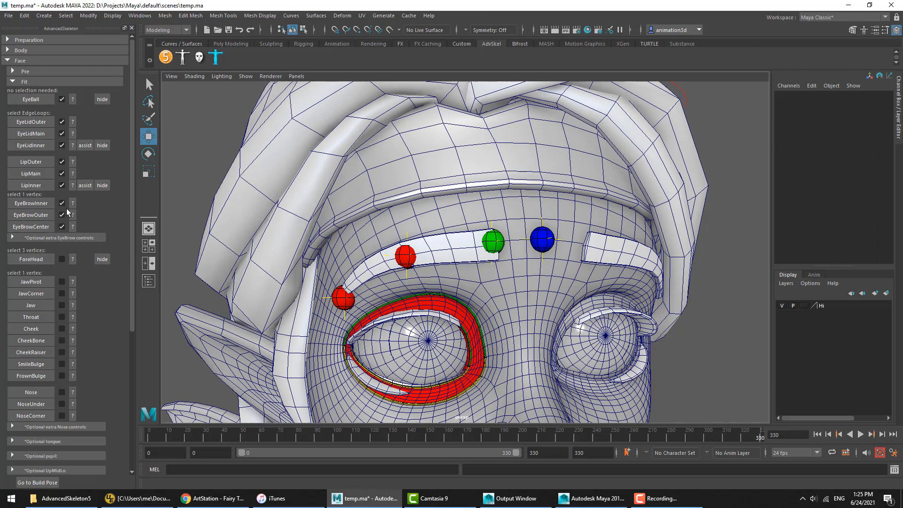
pyautogui.click(28, 256)
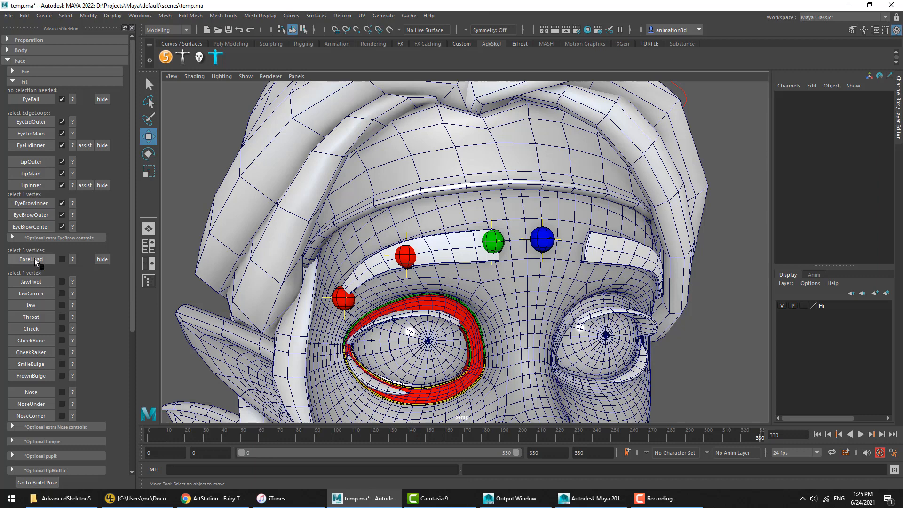
pyautogui.click(72, 259)
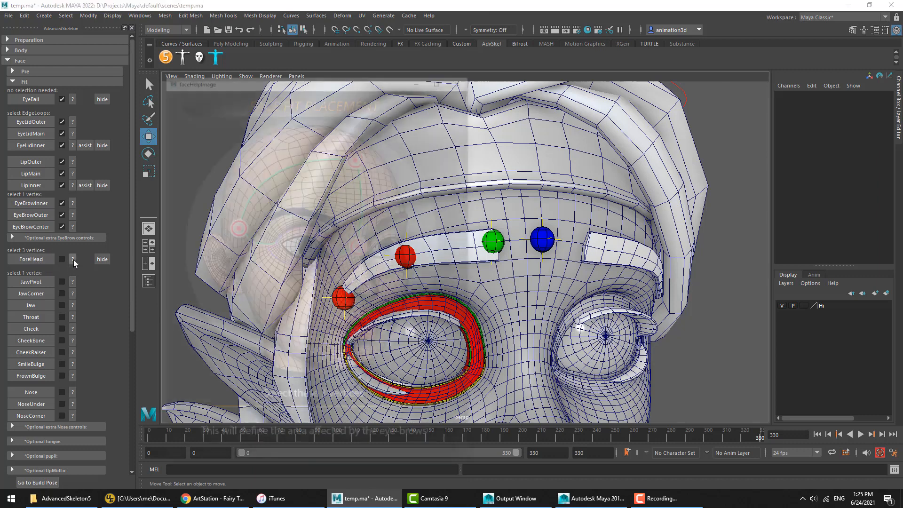
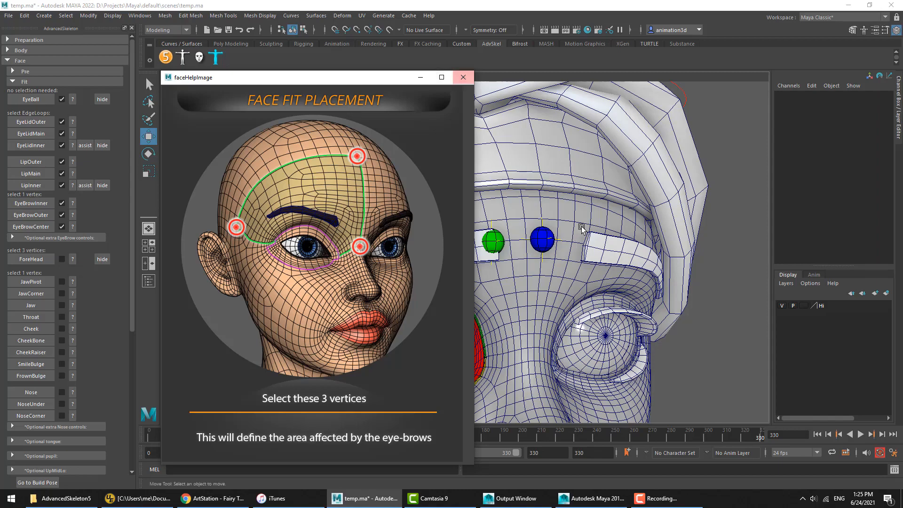
# Move the reference image off the face and hide the headband and hair so the whole forehead is exposed.
pyautogui.keyDown('alt'); pyautogui.moveTo(508, 249); pyautogui.dragTo(605, 189, button='middle'); pyautogui.keyUp('alt')
pyautogui.moveTo(344, 78); pyautogui.dragTo(290, 77)
pyautogui.keyDown('alt'); pyautogui.moveTo(542, 243); pyautogui.dragTo(523, 177, button='right'); pyautogui.keyUp('alt')
pyautogui.keyDown('alt'); pyautogui.moveTo(525, 175); pyautogui.dragTo(538, 208, button='middle'); pyautogui.keyUp('alt')
pyautogui.click(541, 207)
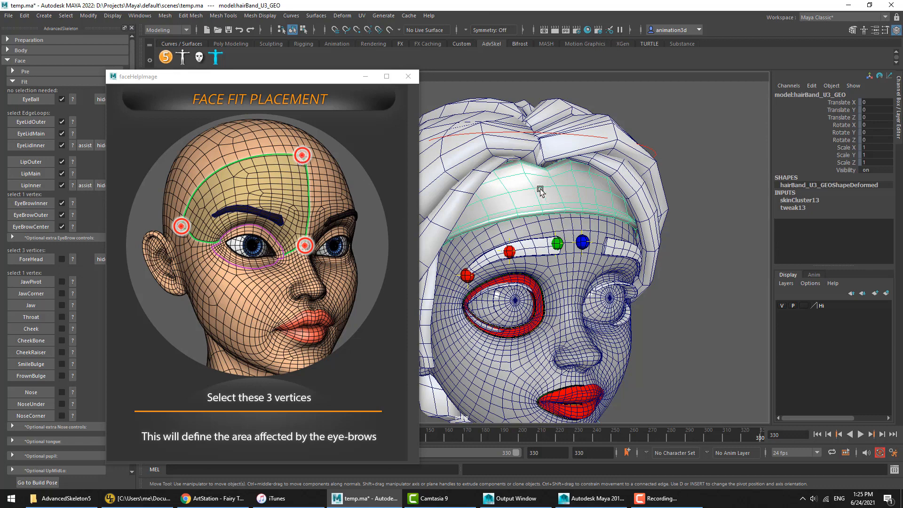
pyautogui.hotkey('ctrl', 'h')
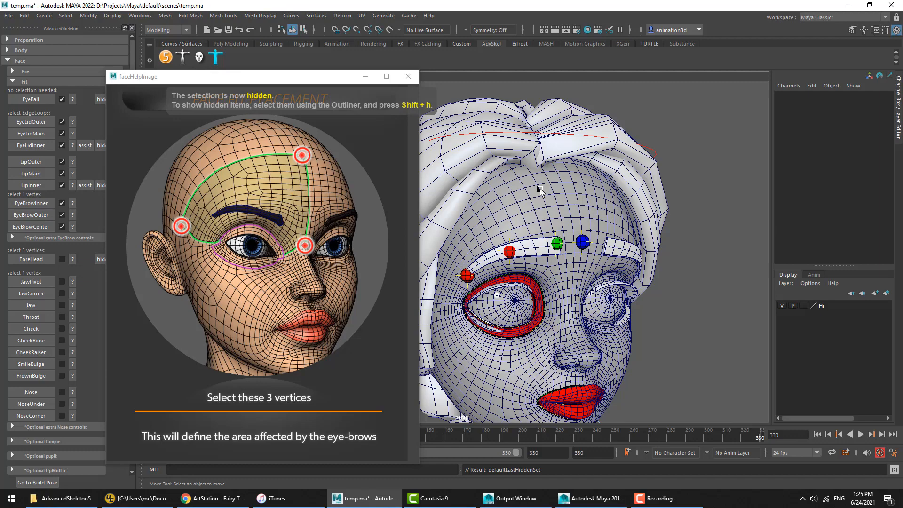
pyautogui.click(551, 155)
pyautogui.hotkey('ctrl', 'h')
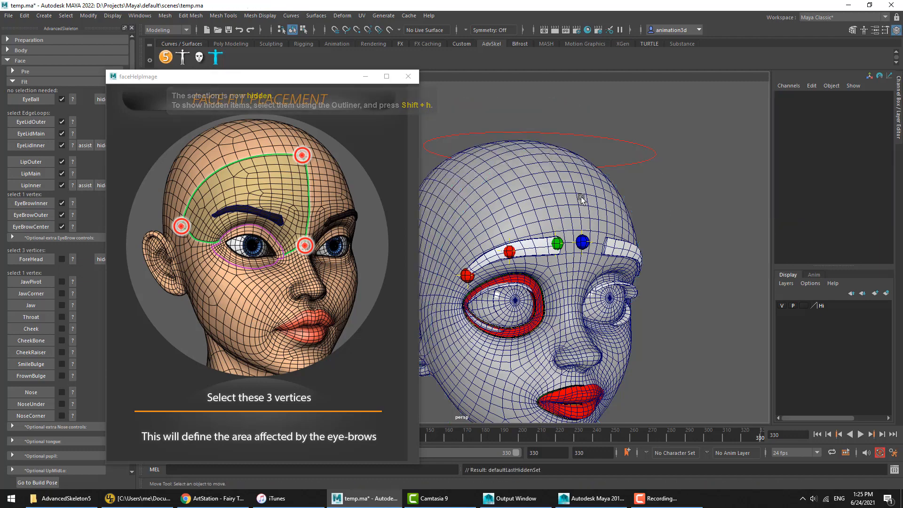
# Switch the body mesh to vertex selection and select the centerline vertex on the nose bridge between the eyes as the lower ForeHead point.
pyautogui.keyDown('alt'); pyautogui.moveTo(582, 195); pyautogui.dragTo(566, 193); pyautogui.keyUp('alt')
pyautogui.moveTo(565, 193); pyautogui.dragTo(532, 194, button='right')
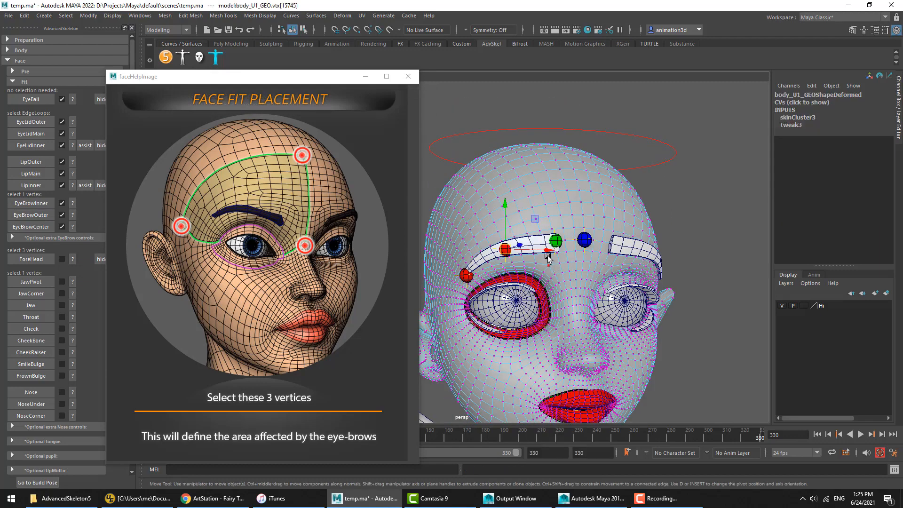
pyautogui.keyDown('alt'); pyautogui.moveTo(549, 256); pyautogui.dragTo(563, 259); pyautogui.keyUp('alt')
pyautogui.keyDown('alt'); pyautogui.moveTo(563, 258); pyautogui.dragTo(574, 257, button='right'); pyautogui.keyUp('alt')
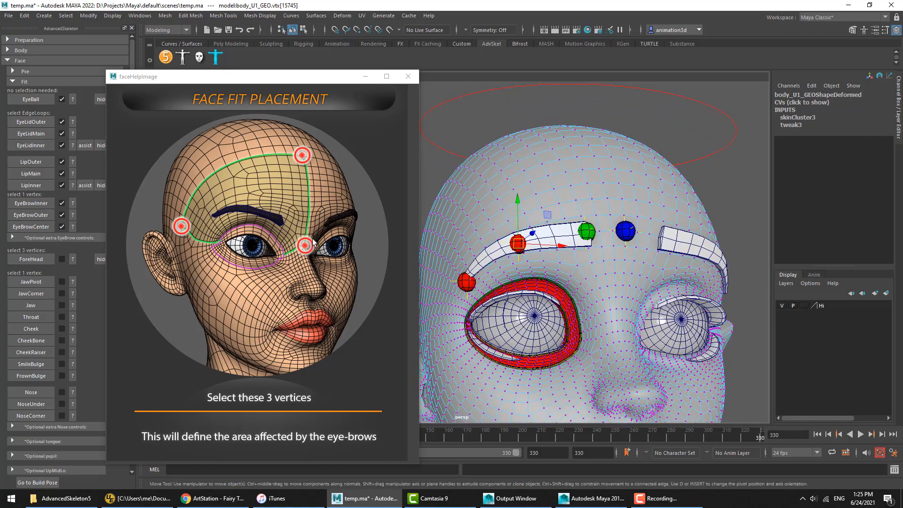
pyautogui.keyDown('alt'); pyautogui.moveTo(661, 350); pyautogui.dragTo(722, 310, button='right'); pyautogui.keyUp('alt')
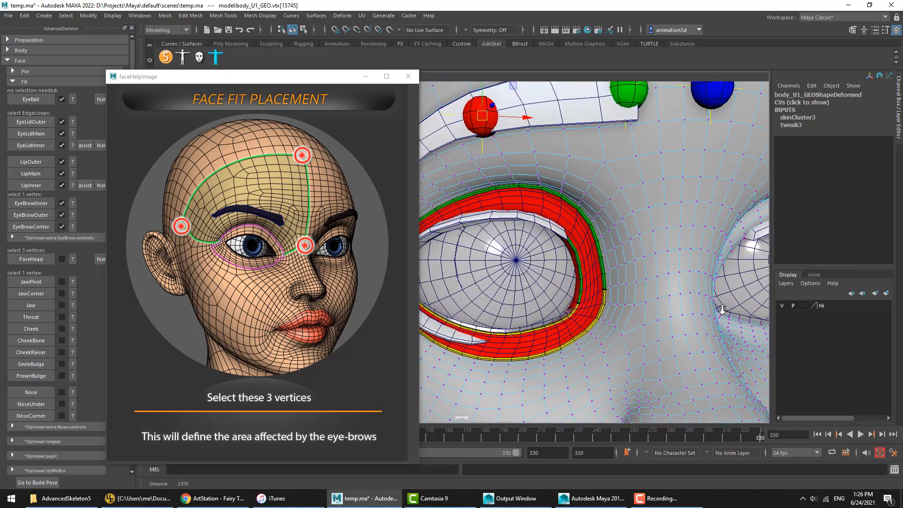
pyautogui.keyDown('alt'); pyautogui.moveTo(622, 279); pyautogui.dragTo(555, 276, button='middle'); pyautogui.keyUp('alt')
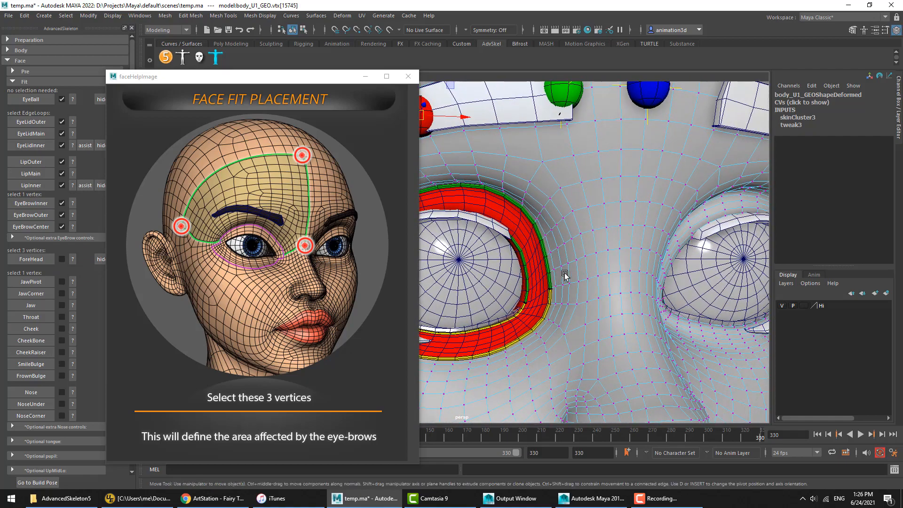
pyautogui.click(632, 274)
pyautogui.moveTo(222, 79); pyautogui.dragTo(174, 81)
pyautogui.click(152, 85)
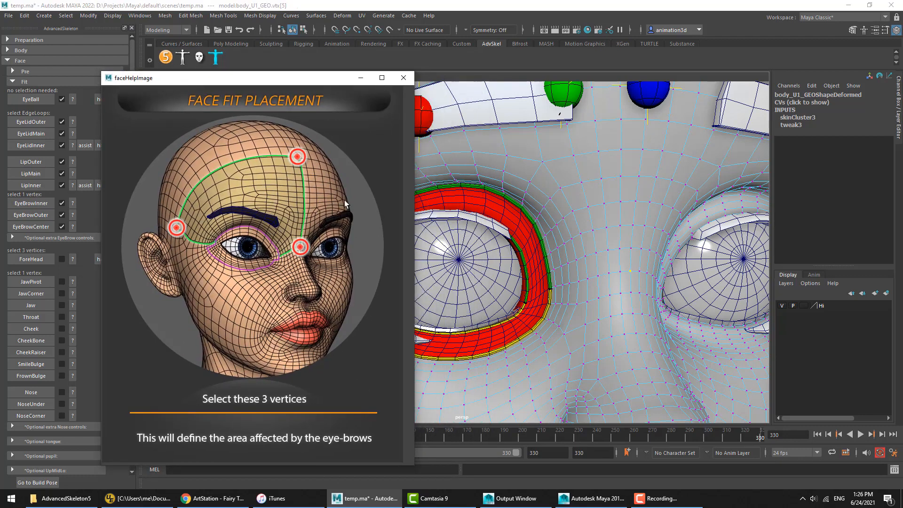
# Compare the vertex beside the inner eye corner with the nose-bridge vertex, and undo the extra selections.
pyautogui.click(562, 285)
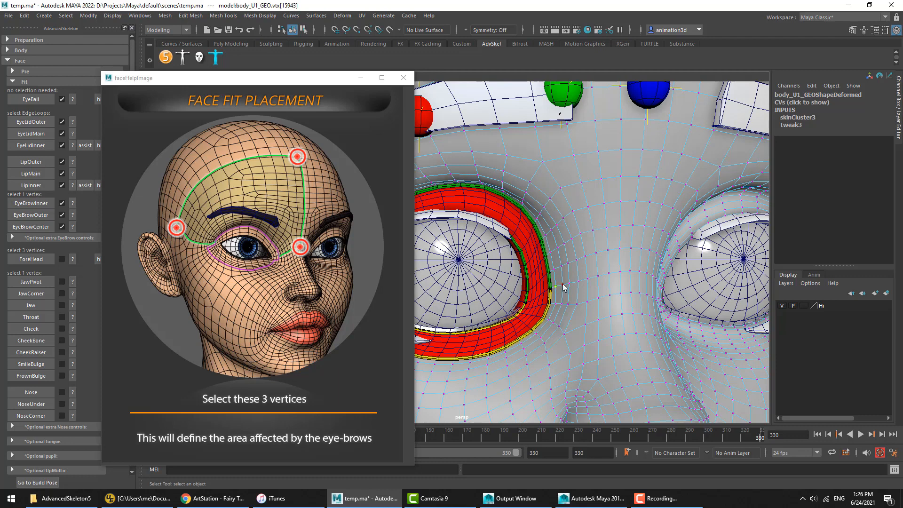
pyautogui.click(563, 285)
pyautogui.click(621, 272)
pyautogui.keyDown('alt'); pyautogui.moveTo(621, 285); pyautogui.dragTo(565, 301); pyautogui.keyUp('alt')
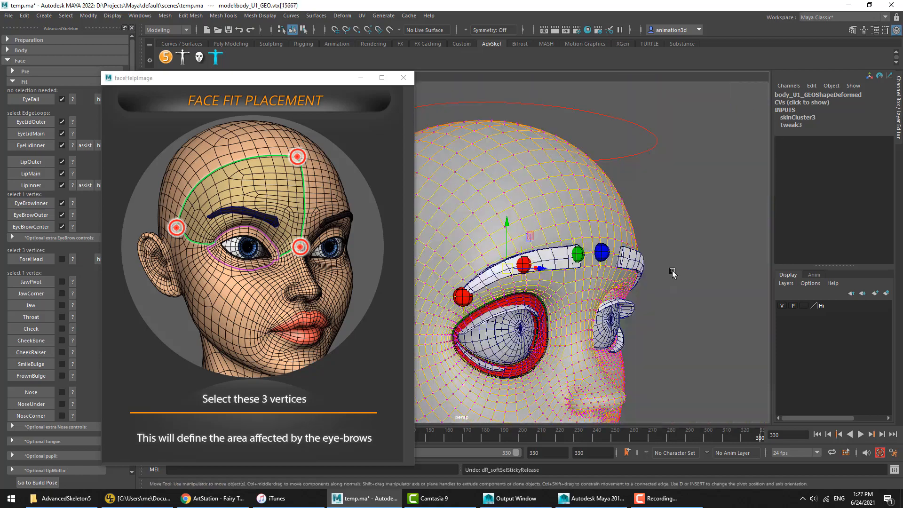
pyautogui.hotkey('ctrl', 'z')
pyautogui.hotkey('ctrl', 'z')
pyautogui.hotkey('ctrl', 'z')
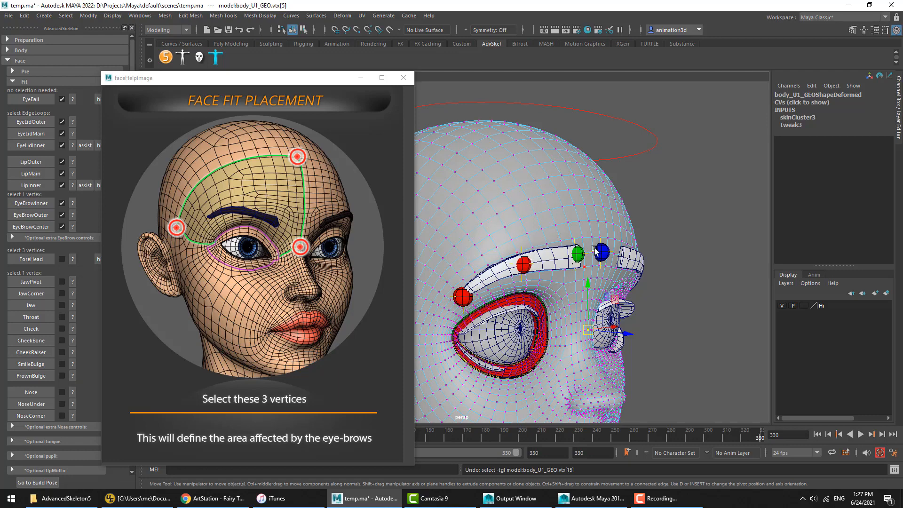
# Add the upper-forehead centerline vertex and the side-of-head vertex in front of the ear to the selection.
pyautogui.click(580, 231)
pyautogui.keyDown('alt'); pyautogui.moveTo(591, 246); pyautogui.dragTo(608, 218); pyautogui.keyUp('alt')
pyautogui.click(608, 215)
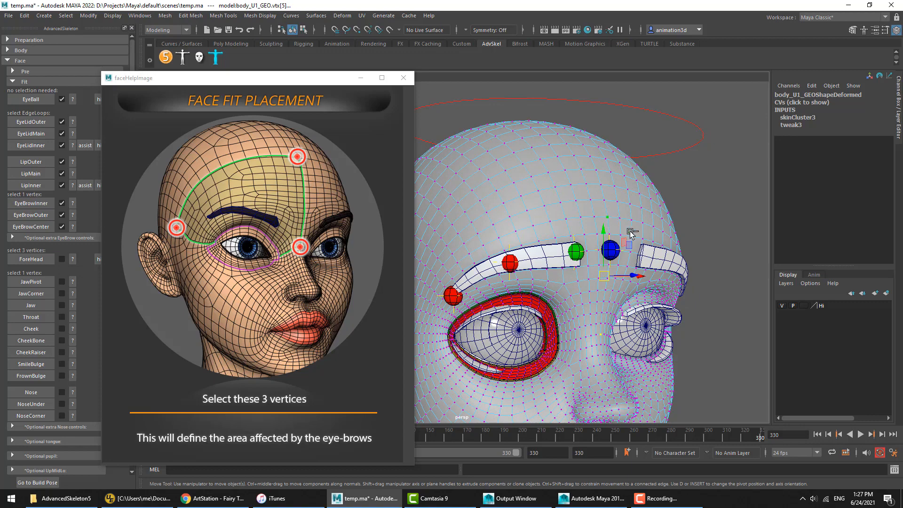
pyautogui.hotkey('ctrl', 'z')
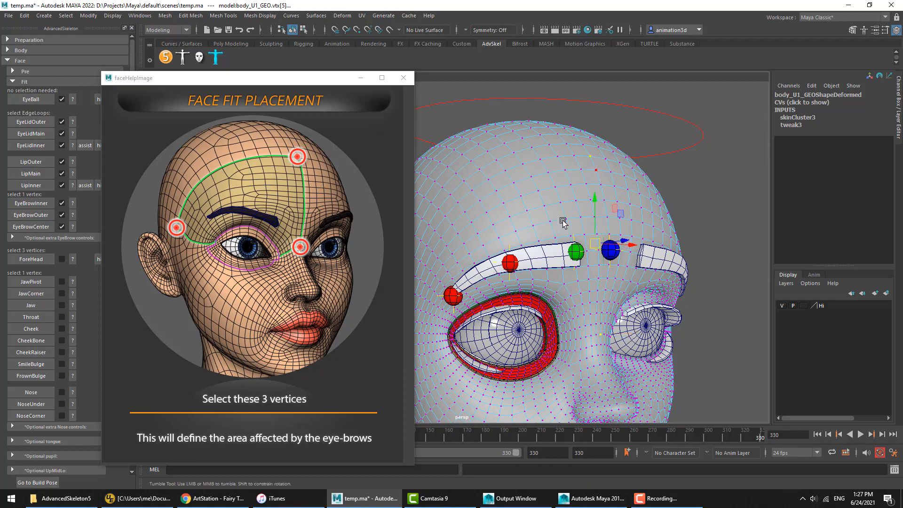
pyautogui.keyDown('alt'); pyautogui.moveTo(594, 159); pyautogui.dragTo(580, 155); pyautogui.keyUp('alt')
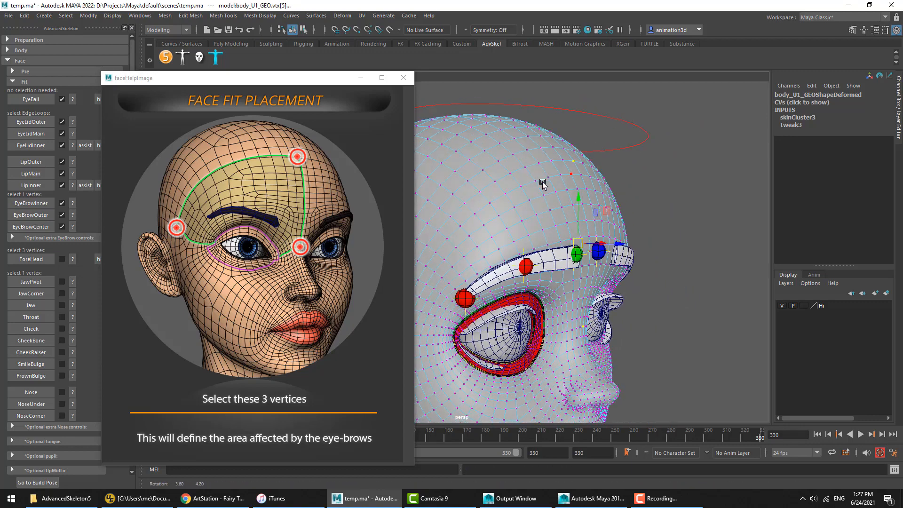
pyautogui.keyDown('alt'); pyautogui.moveTo(541, 186); pyautogui.dragTo(617, 157, button='middle'); pyautogui.keyUp('alt')
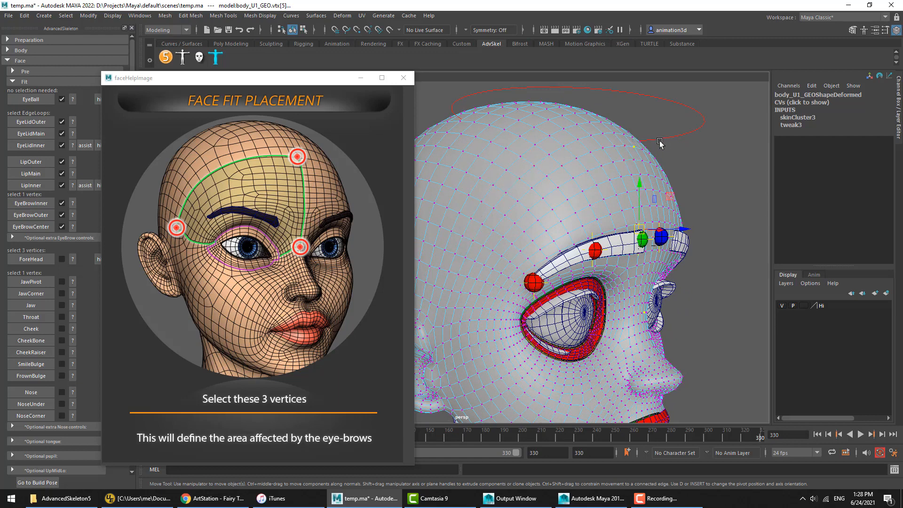
pyautogui.click(634, 147)
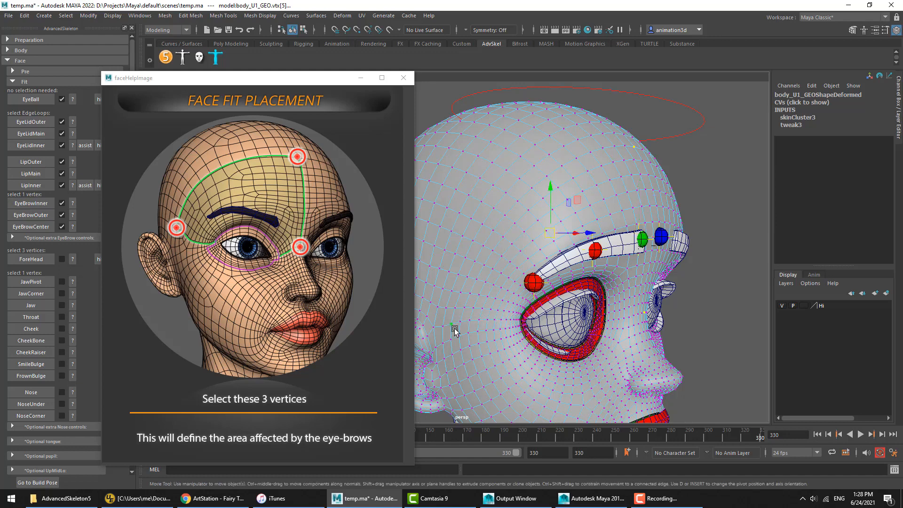
pyautogui.hotkey('ctrl', 'z')
pyautogui.keyDown('alt'); pyautogui.moveTo(629, 313); pyautogui.dragTo(613, 310); pyautogui.keyUp('alt')
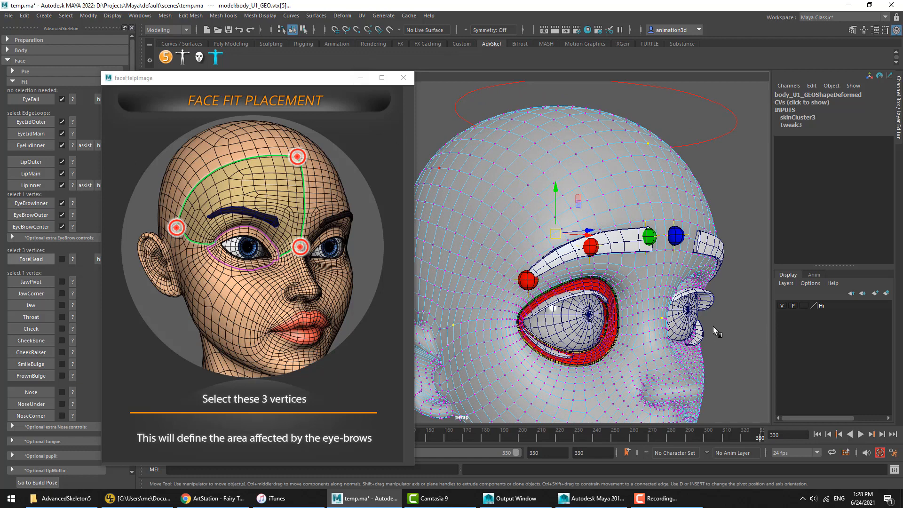
# Create the ForeHead fit from the three selected vertices and inspect the area it covers.
pyautogui.click(697, 159)
pyautogui.keyDown('alt'); pyautogui.moveTo(691, 214); pyautogui.dragTo(616, 168); pyautogui.keyUp('alt')
pyautogui.click(612, 190)
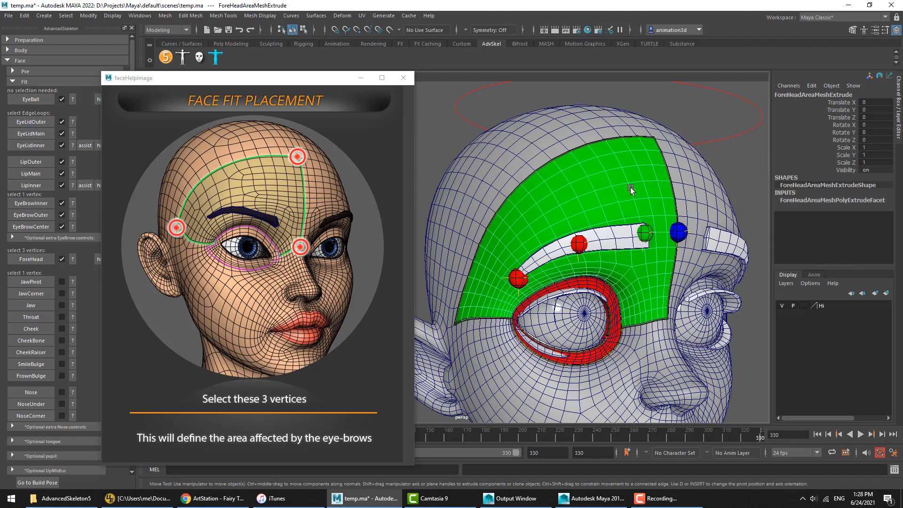
pyautogui.keyDown('alt'); pyautogui.moveTo(632, 203); pyautogui.dragTo(625, 205); pyautogui.keyUp('alt')
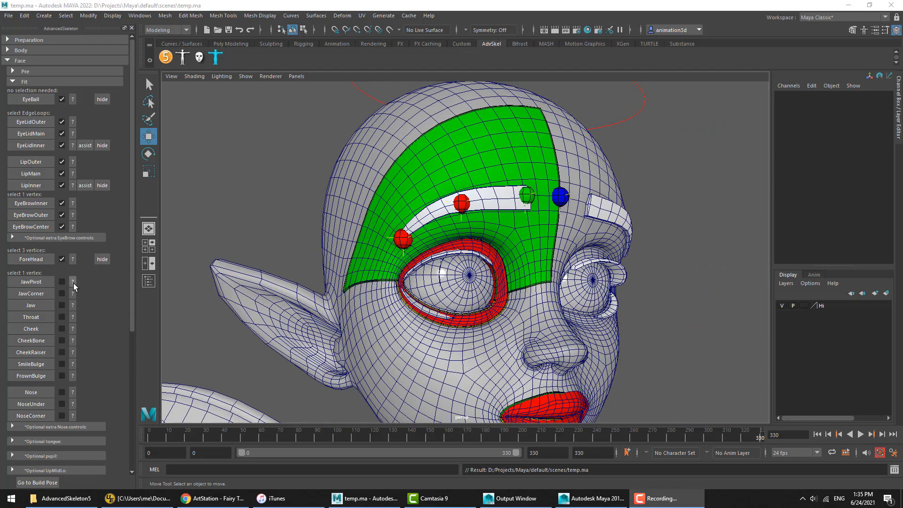
# Check the JawPivot placement reference and switch the body mesh to vertex selection at the side of the face.
pyautogui.click(73, 283)
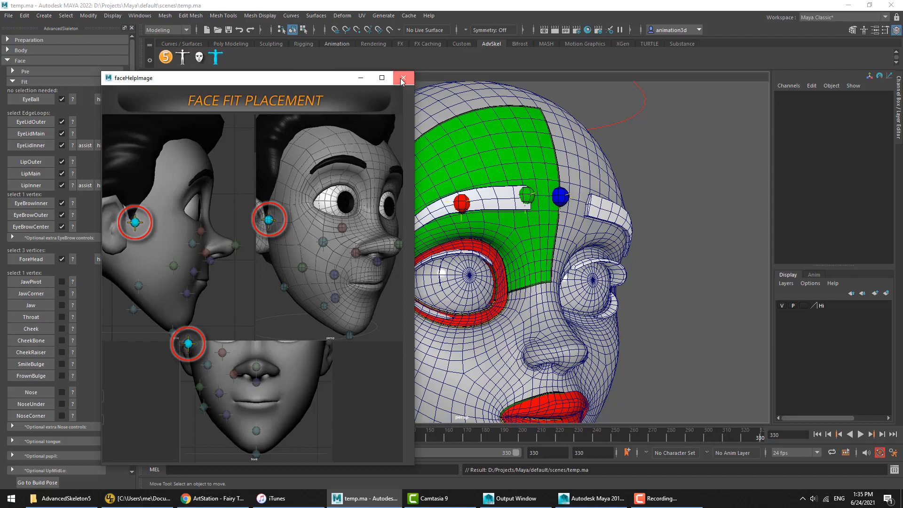
pyautogui.click(402, 80)
pyautogui.keyDown('alt'); pyautogui.moveTo(494, 304); pyautogui.dragTo(553, 298); pyautogui.keyUp('alt')
pyautogui.keyDown('alt'); pyautogui.moveTo(493, 293); pyautogui.dragTo(508, 187, button='middle'); pyautogui.keyUp('alt')
pyautogui.moveTo(342, 218); pyautogui.dragTo(303, 218, button='right')
pyautogui.click(73, 282)
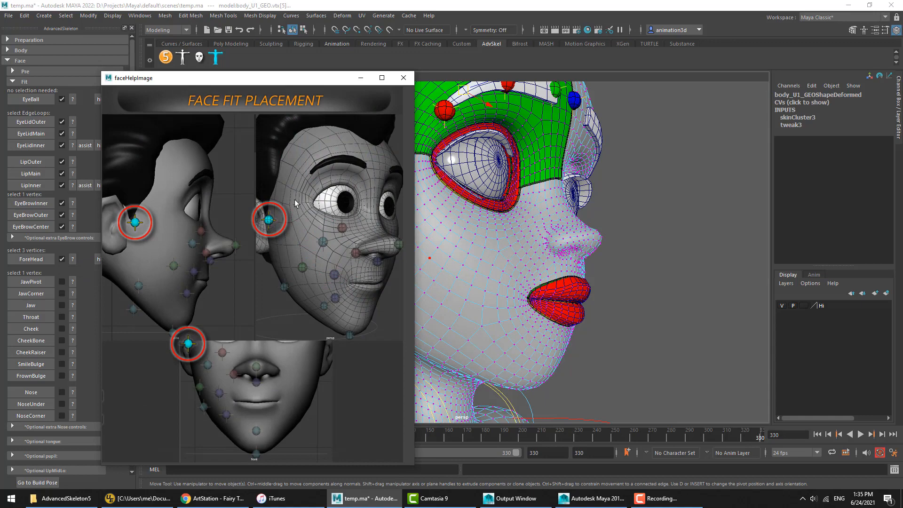
pyautogui.click(403, 78)
# Select the body vertex just in front of the upper ear and create the JawPivot fit.
pyautogui.click(352, 216)
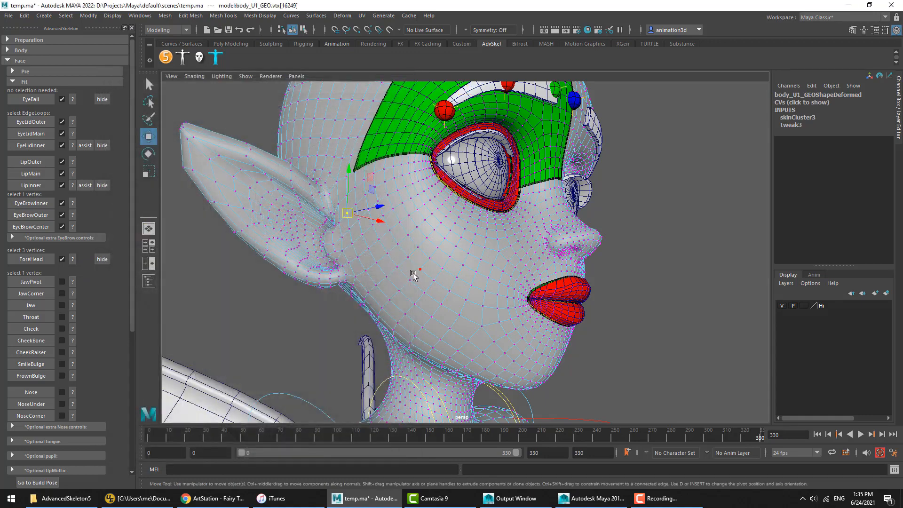
pyautogui.keyDown('alt'); pyautogui.moveTo(395, 264); pyautogui.dragTo(426, 260); pyautogui.keyUp('alt')
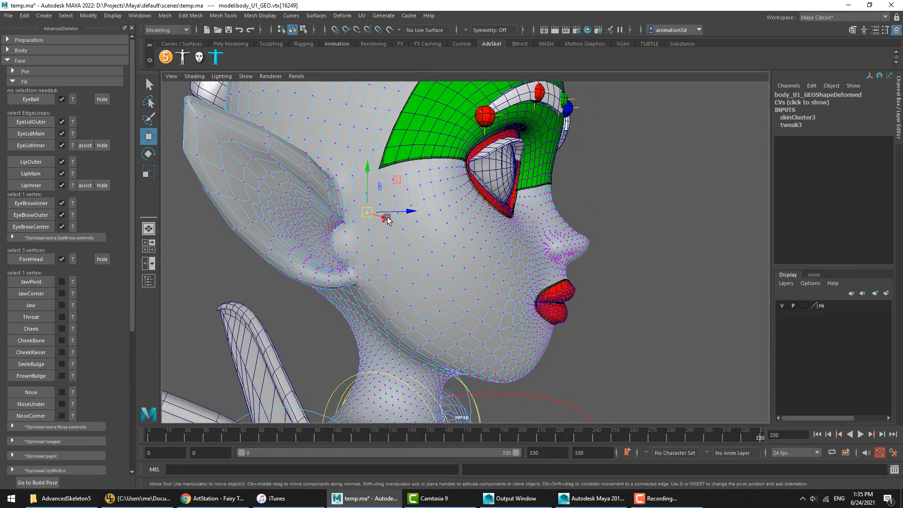
pyautogui.moveTo(377, 222)
pyautogui.keyDown('alt'); pyautogui.mouseDown()
pyautogui.moveTo(367, 222)
pyautogui.moveTo(381, 219)
pyautogui.mouseUp(); pyautogui.keyUp('alt')
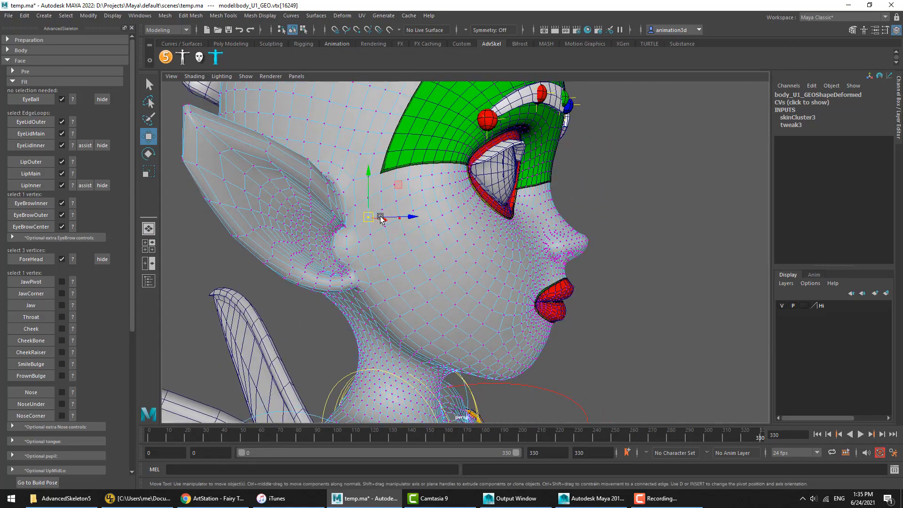
pyautogui.click(34, 280)
# Check the JawCorner placement reference, select the body vertex at the jaw corner below the ear and create the JawCorner fit.
pyautogui.click(73, 295)
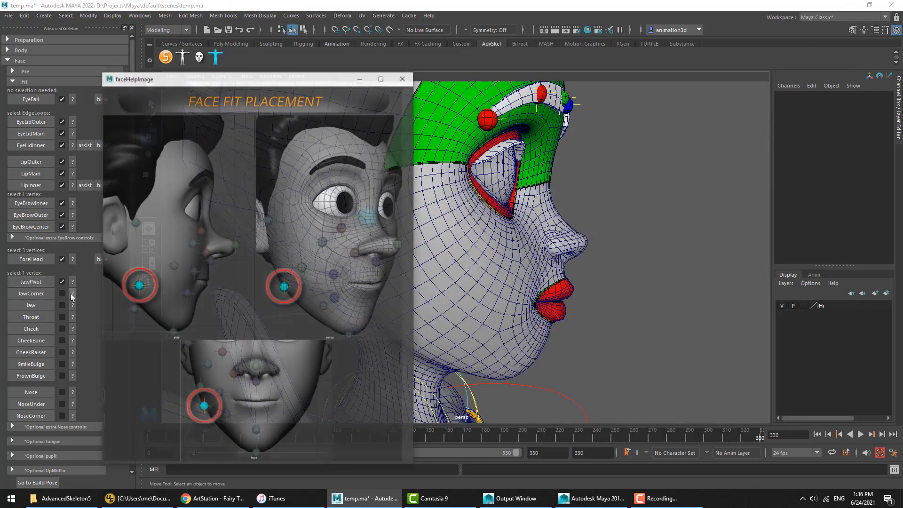
pyautogui.click(402, 79)
pyautogui.moveTo(417, 218); pyautogui.dragTo(376, 215, button='right')
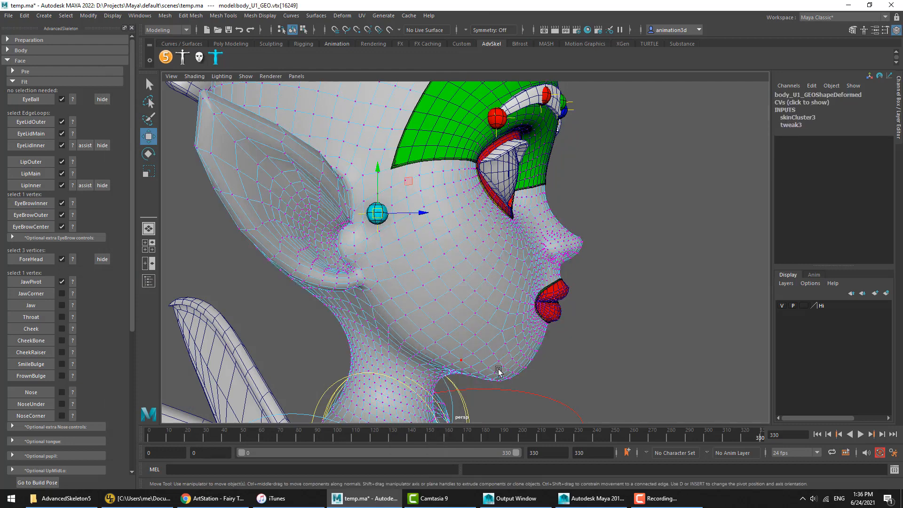
pyautogui.click(381, 304)
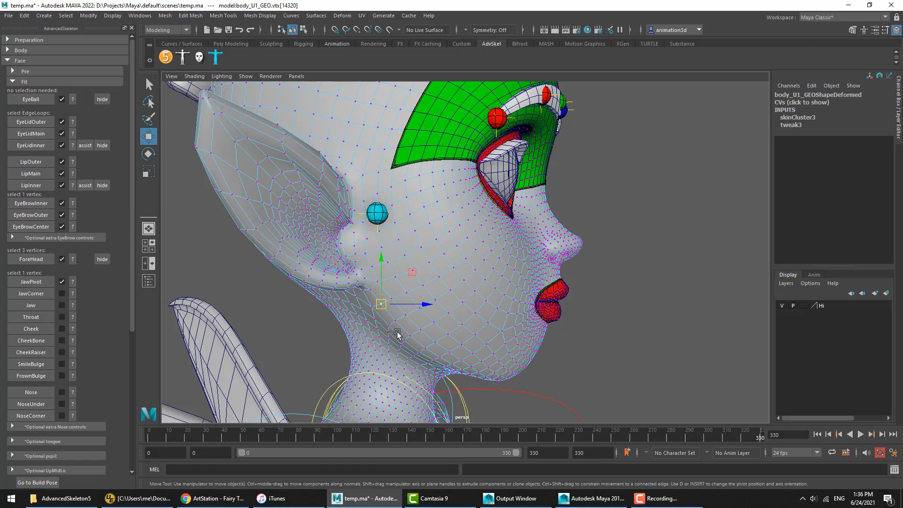
pyautogui.click(38, 292)
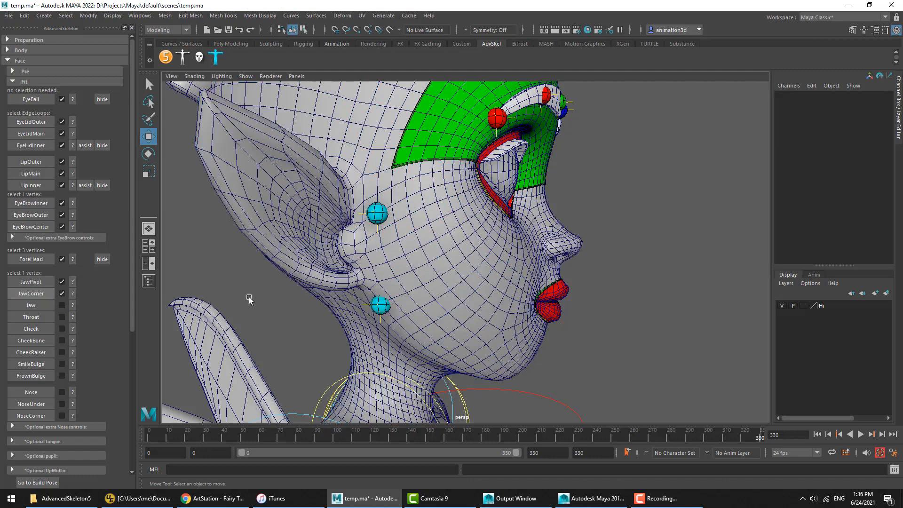
# Check the Jaw placement reference and switch the body mesh to vertex selection around the chin.
pyautogui.click(72, 305)
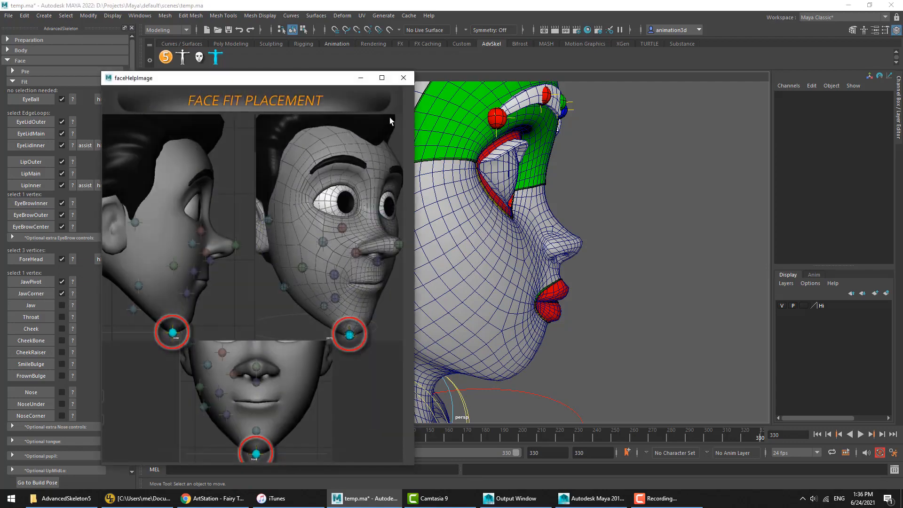
pyautogui.click(408, 83)
pyautogui.moveTo(516, 217); pyautogui.dragTo(485, 219, button='right')
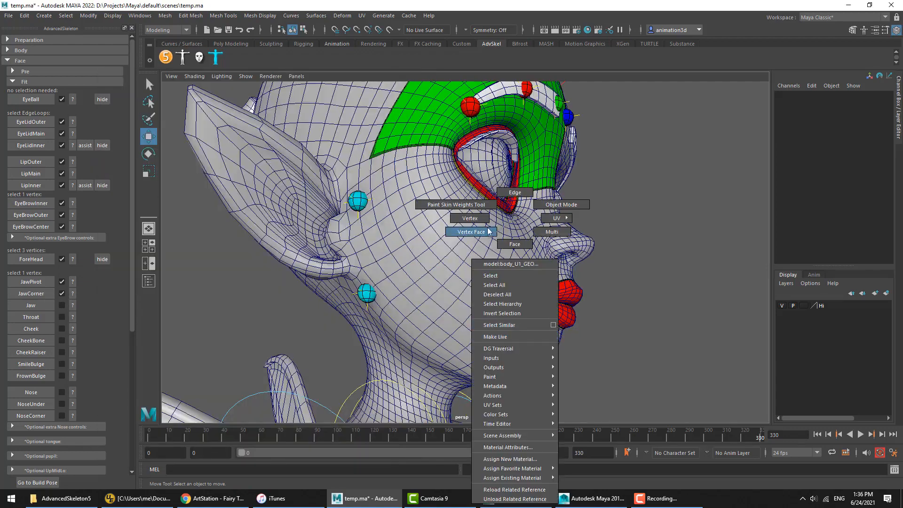
pyautogui.moveTo(564, 367)
pyautogui.keyDown('alt'); pyautogui.mouseDown()
pyautogui.moveTo(552, 365)
pyautogui.moveTo(529, 296)
pyautogui.moveTo(508, 313)
pyautogui.moveTo(519, 307)
pyautogui.moveTo(540, 355)
pyautogui.moveTo(579, 369)
pyautogui.moveTo(557, 367)
pyautogui.mouseUp(); pyautogui.keyUp('alt')
pyautogui.click(521, 308)
pyautogui.keyDown('alt'); pyautogui.moveTo(554, 334); pyautogui.dragTo(454, 320); pyautogui.keyUp('alt')
pyautogui.click(651, 317)
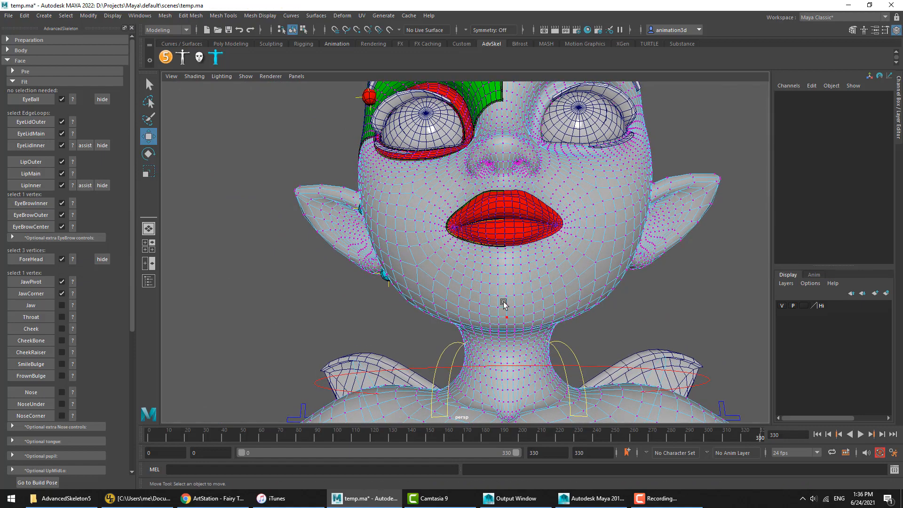
# Select the lowest centerline vertex of the chin, using the side view, and create the Jaw fit.
pyautogui.click(504, 316)
pyautogui.keyDown('alt'); pyautogui.moveTo(541, 353); pyautogui.dragTo(579, 367); pyautogui.keyUp('alt')
pyautogui.press('space')
pyautogui.press('space')
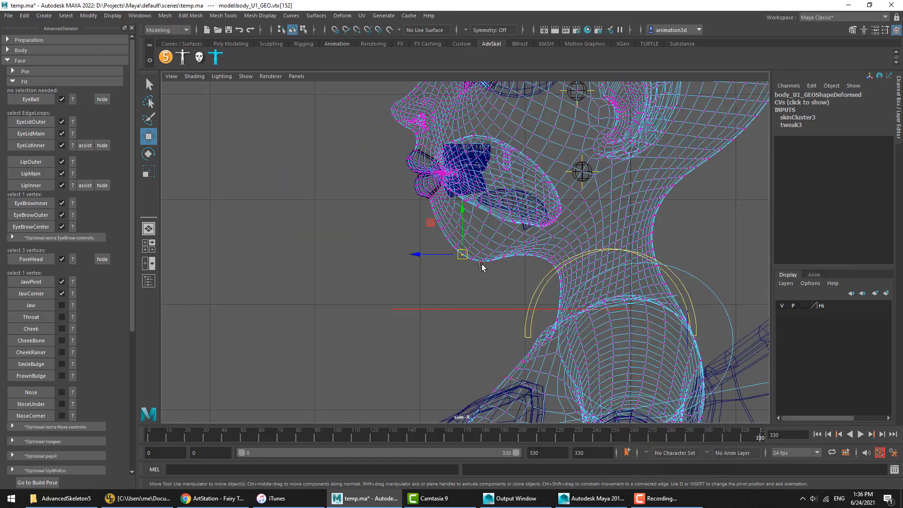
pyautogui.click(480, 272)
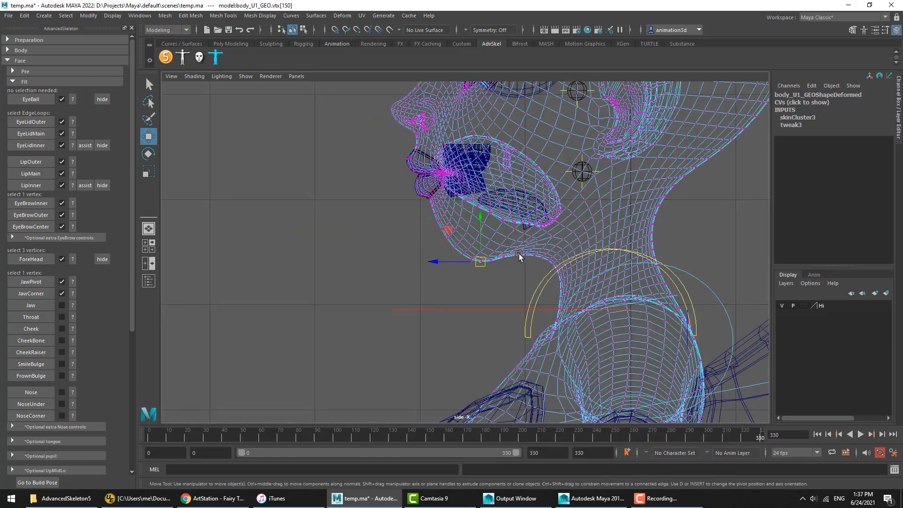
pyautogui.press('space')
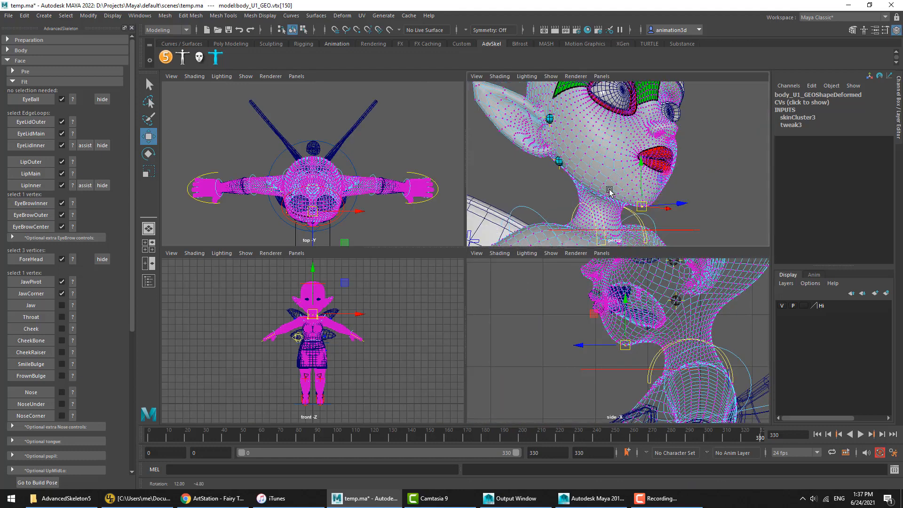
pyautogui.click(31, 305)
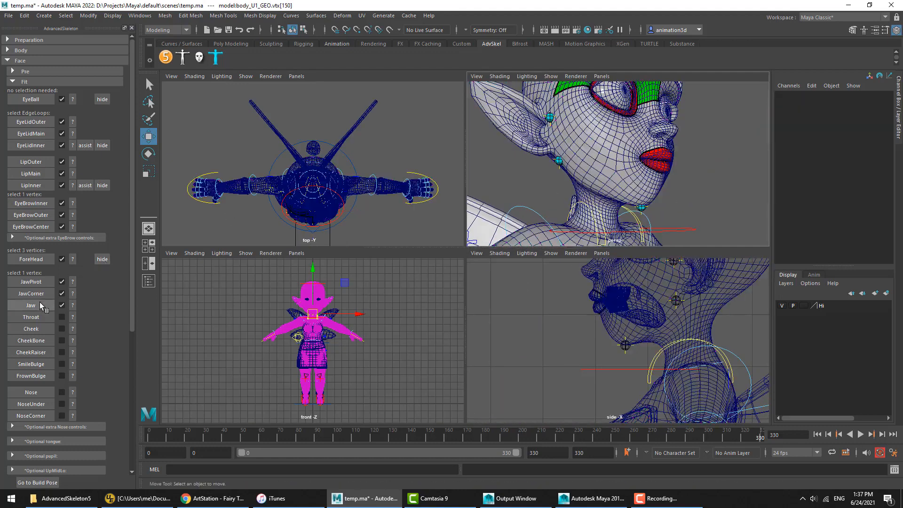
# Check the Throat placement reference and switch the body mesh to vertex selection around the neck.
pyautogui.click(72, 318)
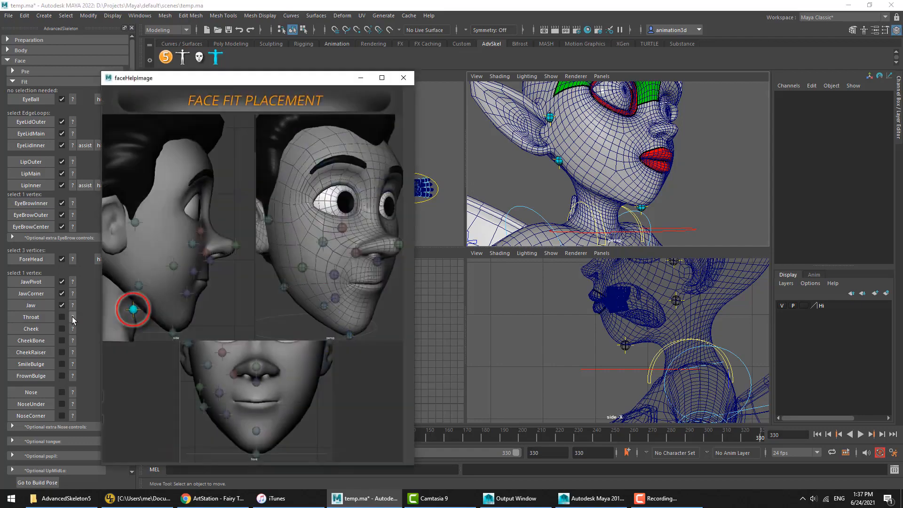
pyautogui.click(404, 77)
pyautogui.press('space')
pyautogui.click(567, 273)
pyautogui.click(556, 284)
pyautogui.keyDown('alt'); pyautogui.moveTo(557, 284); pyautogui.dragTo(529, 283); pyautogui.keyUp('alt')
pyautogui.moveTo(529, 282); pyautogui.dragTo(490, 220, button='right')
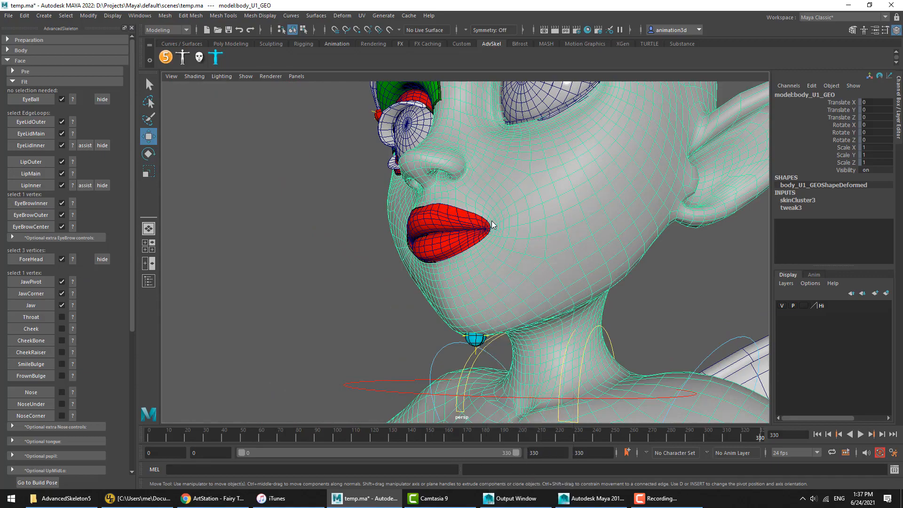
# Select the centerline vertex on the front of the throat below the chin and create the Throat fit.
pyautogui.click(476, 335)
pyautogui.keyDown('alt'); pyautogui.moveTo(496, 340); pyautogui.dragTo(478, 328); pyautogui.keyUp('alt')
pyautogui.keyDown('alt'); pyautogui.moveTo(477, 328); pyautogui.dragTo(502, 308, button='right'); pyautogui.keyUp('alt')
pyautogui.keyDown('alt'); pyautogui.moveTo(502, 309); pyautogui.dragTo(435, 284); pyautogui.keyUp('alt')
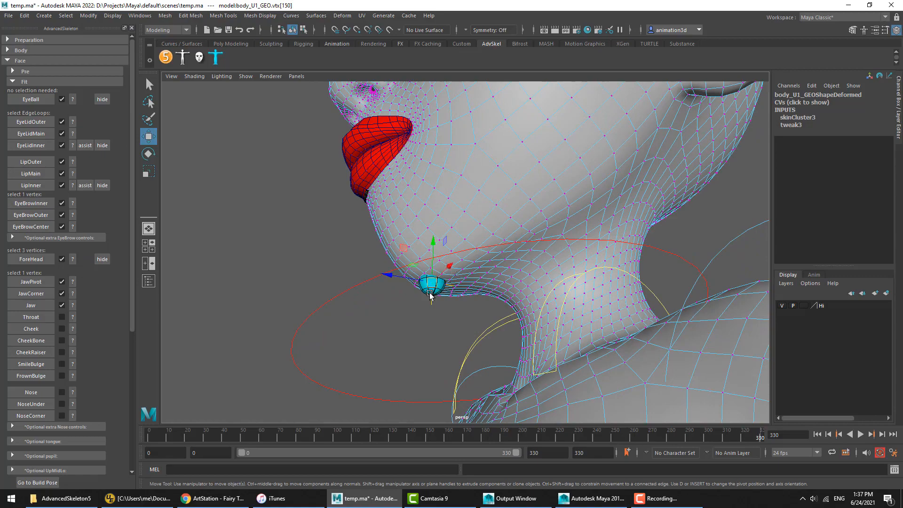
pyautogui.keyDown('alt'); pyautogui.moveTo(465, 291); pyautogui.dragTo(498, 273); pyautogui.keyUp('alt')
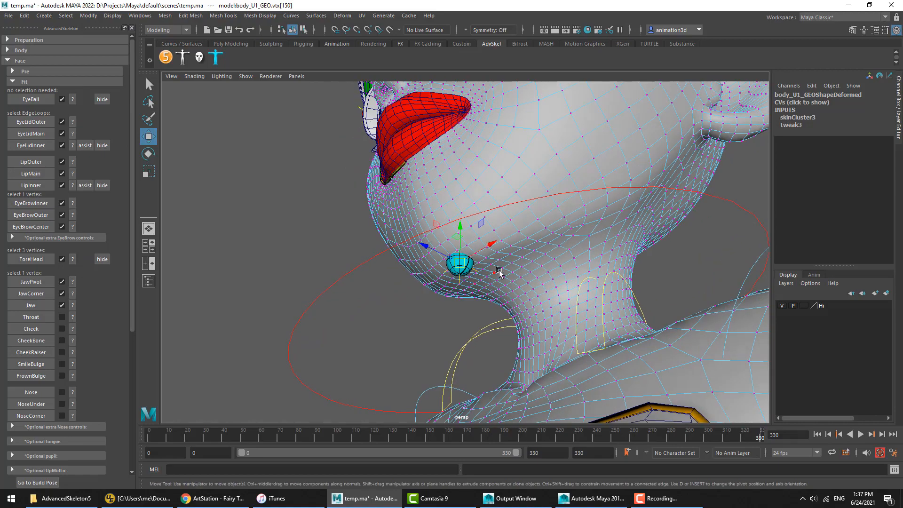
pyautogui.keyDown('alt'); pyautogui.moveTo(529, 315); pyautogui.dragTo(487, 323); pyautogui.keyUp('alt')
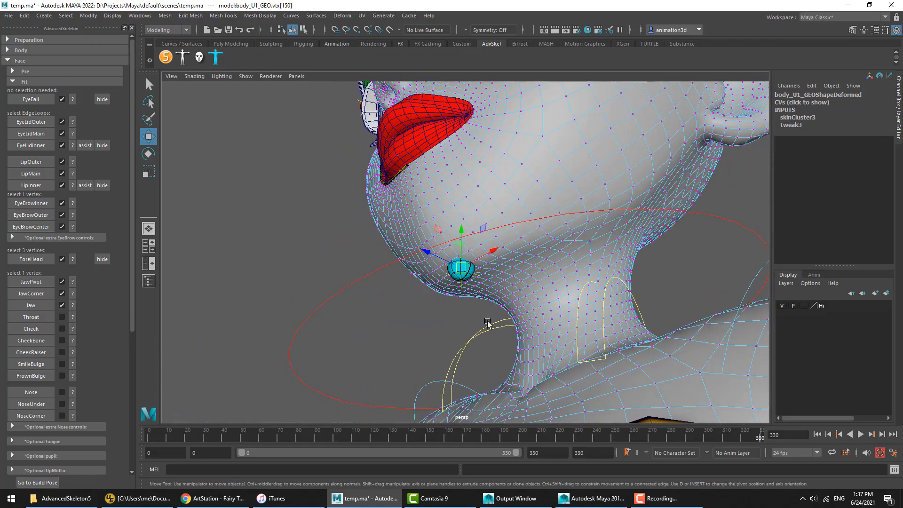
pyautogui.keyDown('alt'); pyautogui.moveTo(488, 290); pyautogui.dragTo(597, 351); pyautogui.keyUp('alt')
pyautogui.click(523, 331)
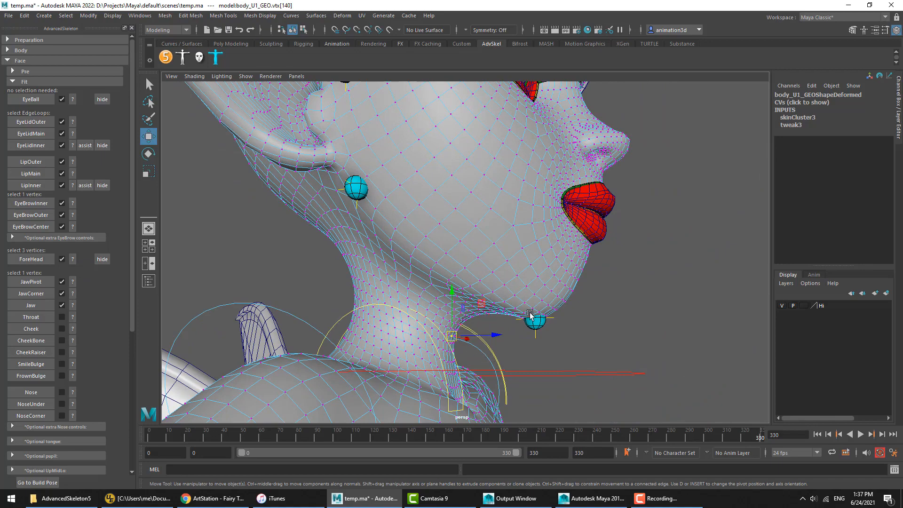
pyautogui.keyDown('alt'); pyautogui.moveTo(494, 348); pyautogui.dragTo(494, 365); pyautogui.keyUp('alt')
pyautogui.click(490, 354)
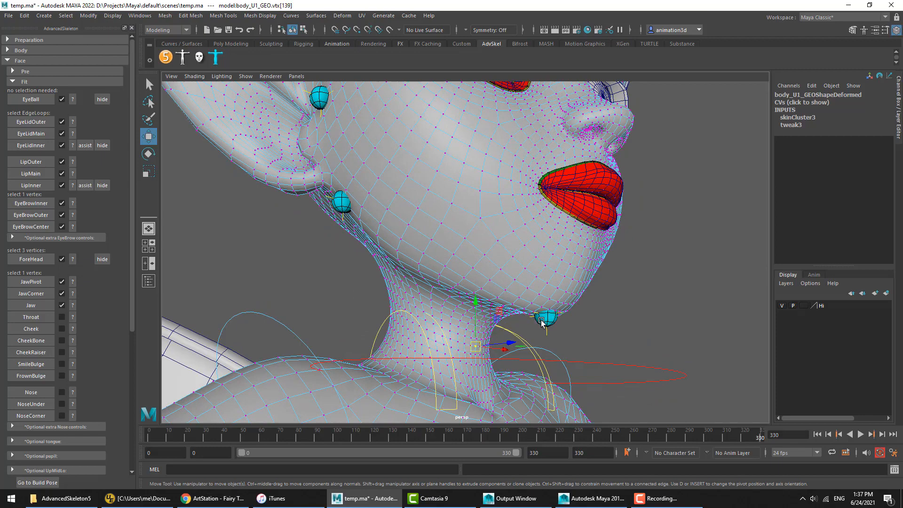
pyautogui.moveTo(541, 324)
pyautogui.keyDown('alt'); pyautogui.mouseDown()
pyautogui.moveTo(556, 323)
pyautogui.moveTo(538, 319)
pyautogui.mouseUp(); pyautogui.keyUp('alt')
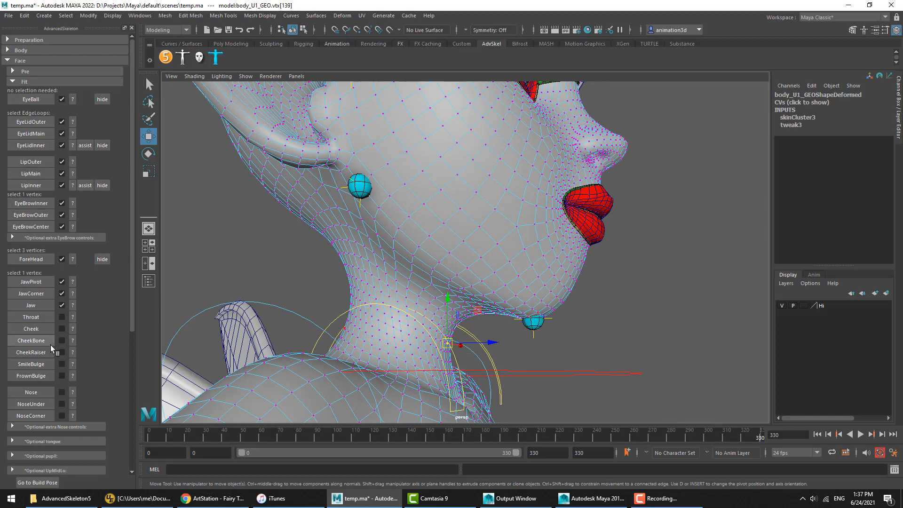
pyautogui.click(38, 320)
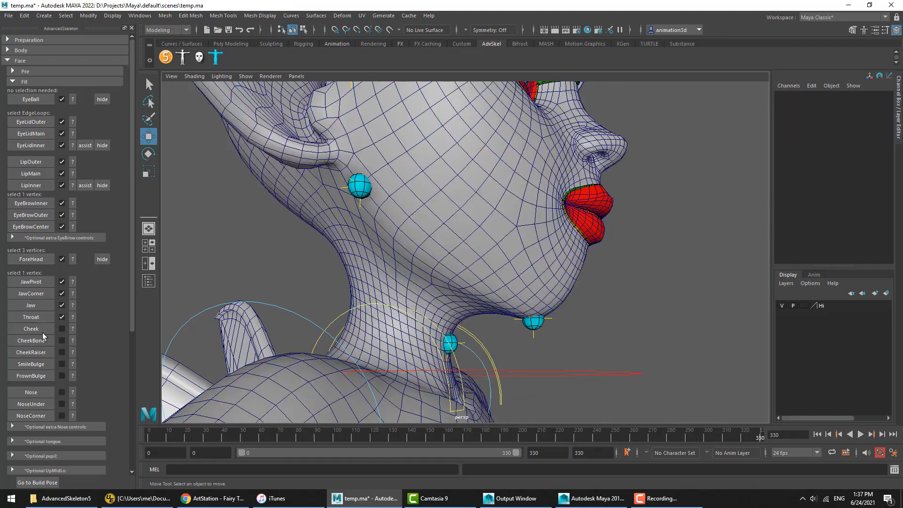
# Check the Cheek placement reference and switch the body mesh to vertex selection at the cheek.
pyautogui.click(73, 329)
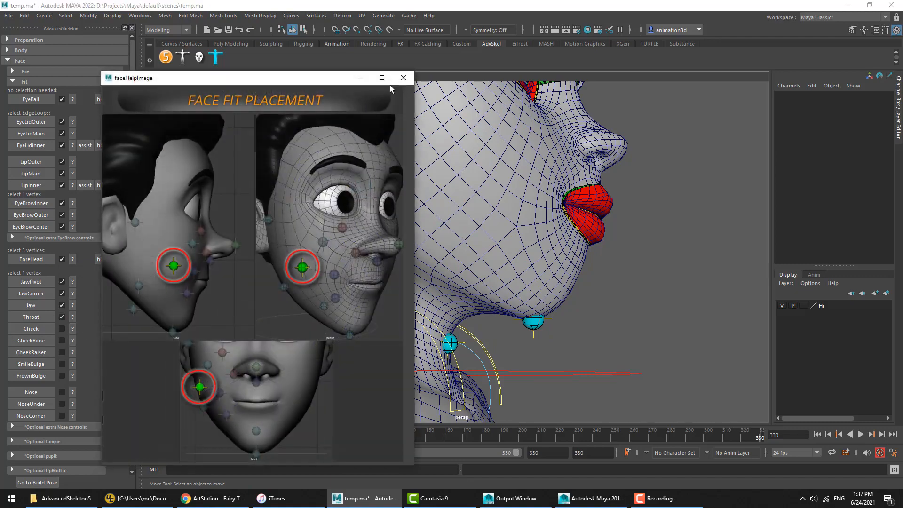
pyautogui.click(403, 78)
pyautogui.keyDown('alt'); pyautogui.moveTo(555, 287); pyautogui.dragTo(473, 187); pyautogui.keyUp('alt')
pyautogui.moveTo(475, 175); pyautogui.dragTo(447, 182, button='right')
pyautogui.click(454, 213)
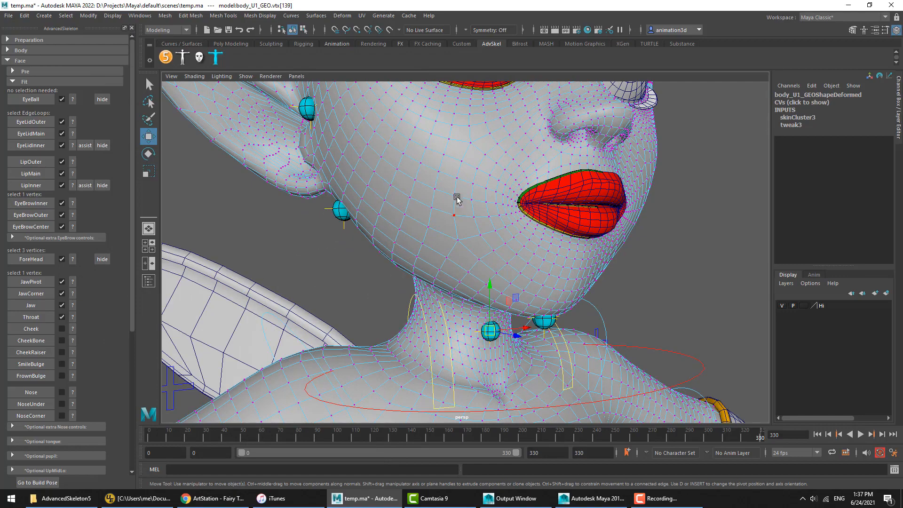
pyautogui.keyDown('alt'); pyautogui.moveTo(457, 198); pyautogui.dragTo(461, 207); pyautogui.keyUp('alt')
pyautogui.keyDown('alt'); pyautogui.moveTo(418, 194); pyautogui.dragTo(424, 231, button='middle'); pyautogui.keyUp('alt')
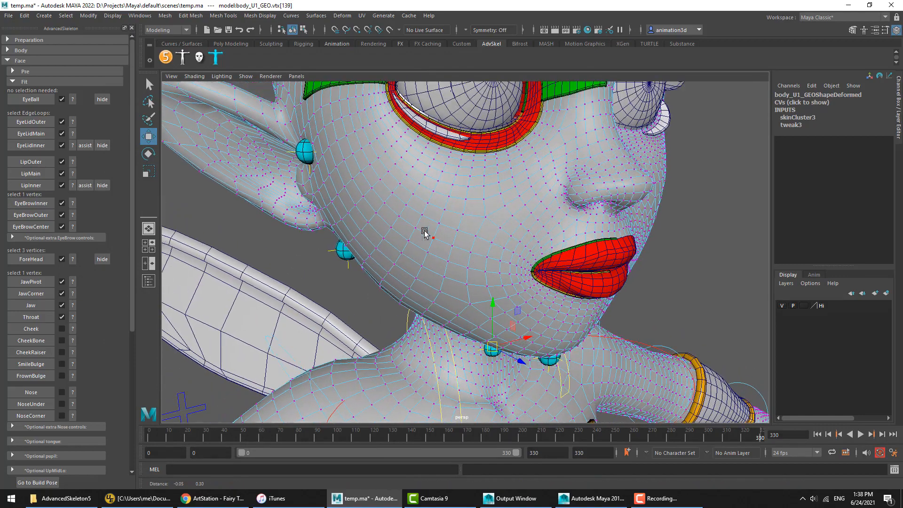
# Select a vertex on the outer cheek near the ear, enable soft selection and adjust its falloff to the cheek area.
pyautogui.click(374, 211)
pyautogui.keyDown('alt'); pyautogui.moveTo(386, 244); pyautogui.dragTo(370, 218); pyautogui.keyUp('alt')
pyautogui.press('b')
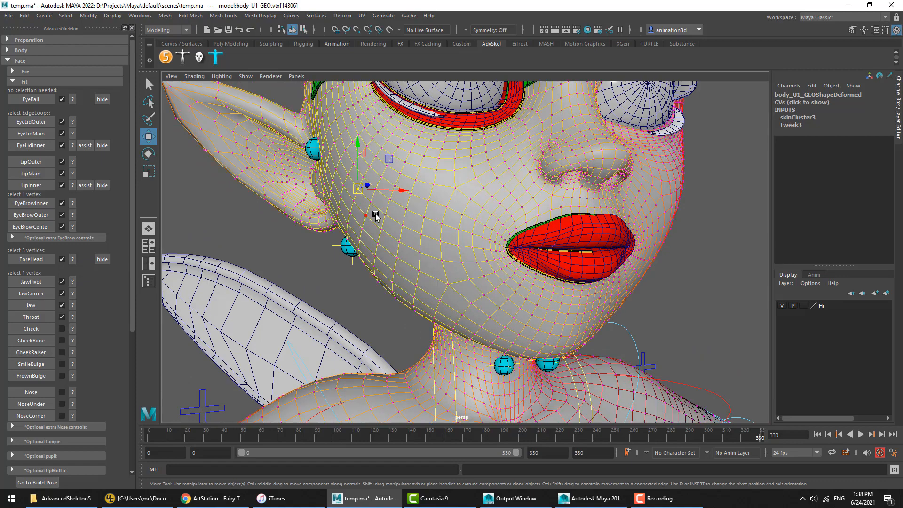
pyautogui.scroll(-5, 359, 191)
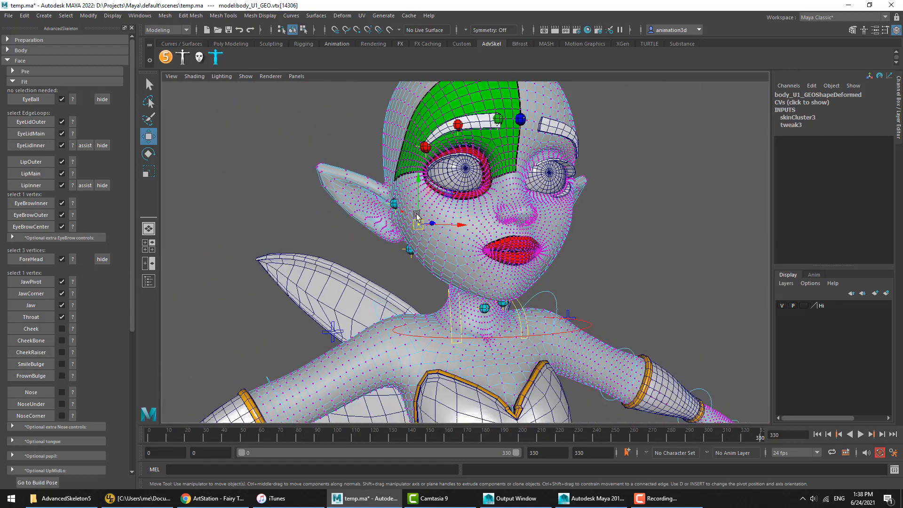
pyautogui.moveTo(420, 227); pyautogui.dragTo(132, 218)
pyautogui.keyDown('alt'); pyautogui.moveTo(351, 287); pyautogui.dragTo(394, 275); pyautogui.keyUp('alt')
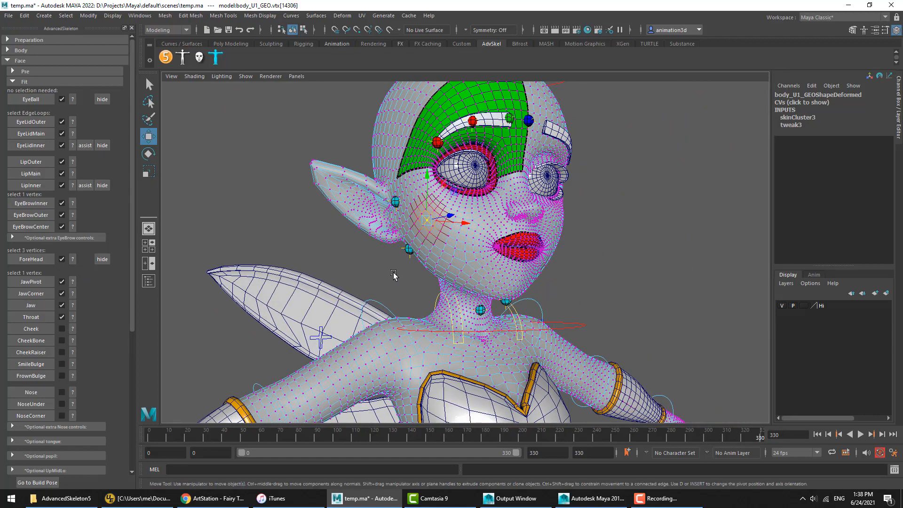
pyautogui.keyDown('alt'); pyautogui.moveTo(431, 224); pyautogui.dragTo(433, 255); pyautogui.keyUp('alt')
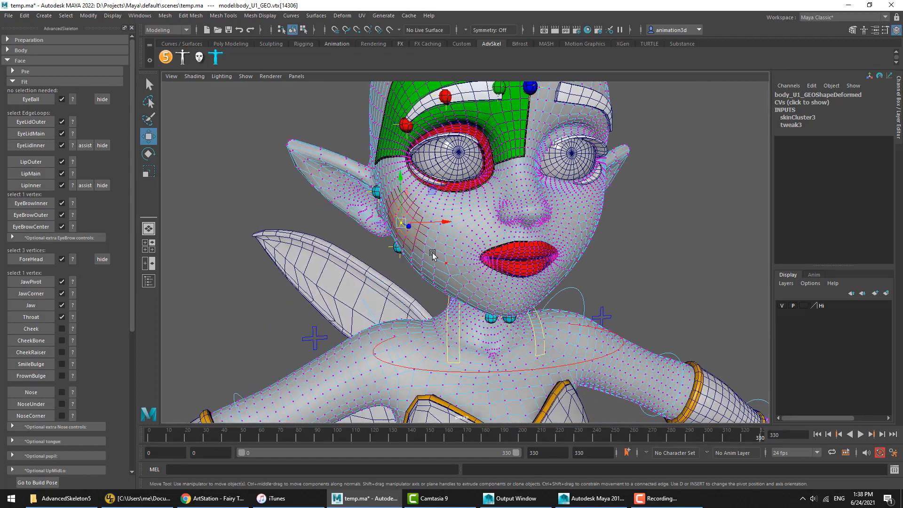
# Try to move the soft-selected outer cheek area slightly, and undo the change.
pyautogui.moveTo(403, 223)
pyautogui.mouseDown()
pyautogui.moveTo(440, 218)
pyautogui.moveTo(394, 227)
pyautogui.mouseUp()
pyautogui.hotkey('ctrl', 'z')
pyautogui.hotkey('ctrl', 'z')
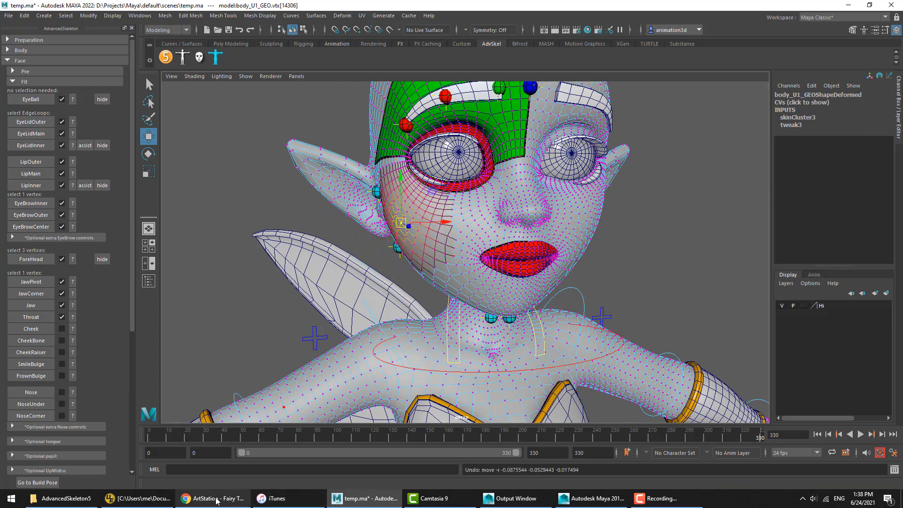
# Recheck the Cheek placement reference, switch to Chrome, search Google Images for "cheek blow" and enlarge a photo of puffed cheeks.
pyautogui.click(73, 329)
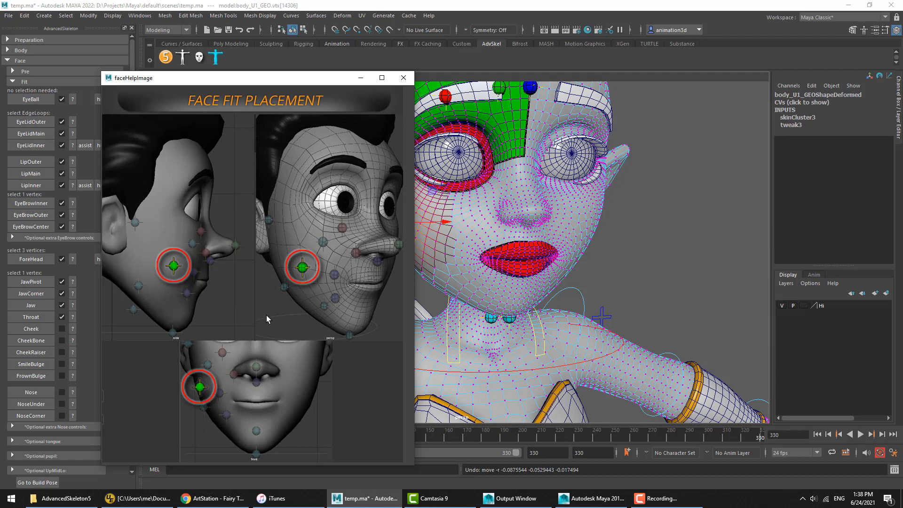
pyautogui.click(401, 79)
pyautogui.click(213, 498)
pyautogui.click(565, 59)
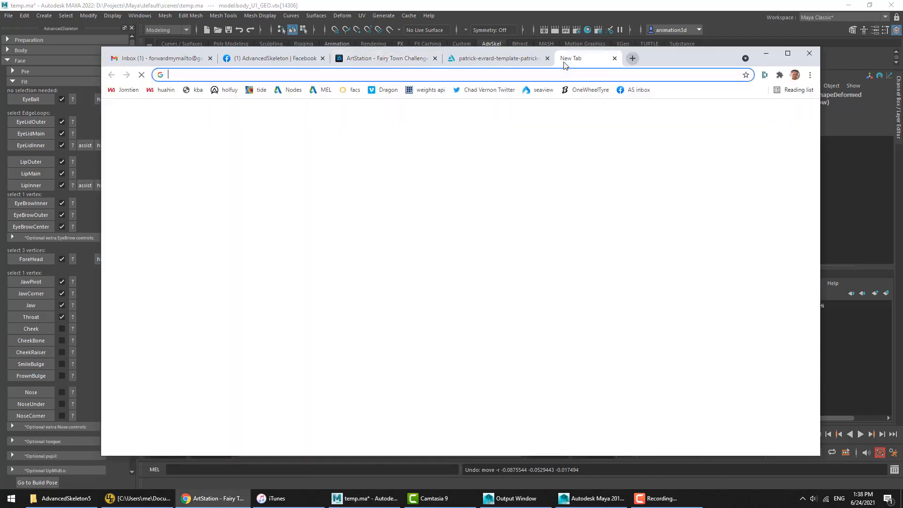
pyautogui.write('chee')
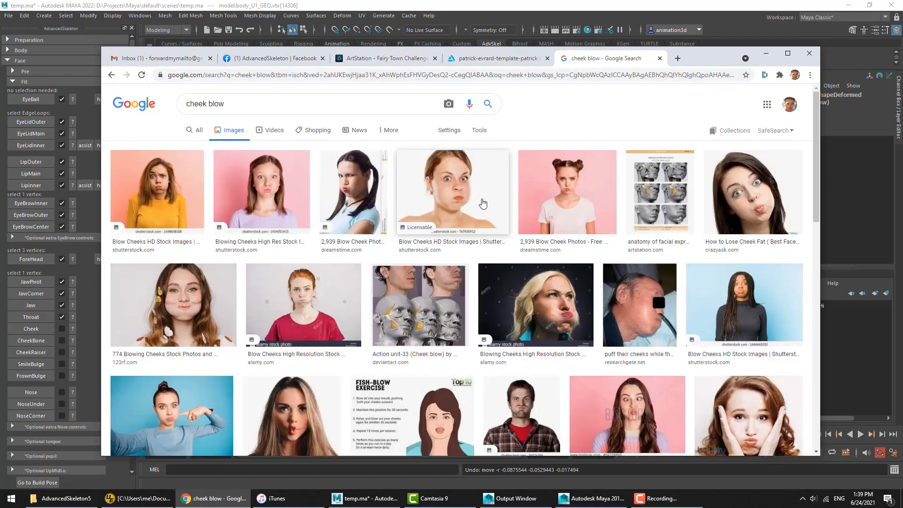
pyautogui.click(483, 204)
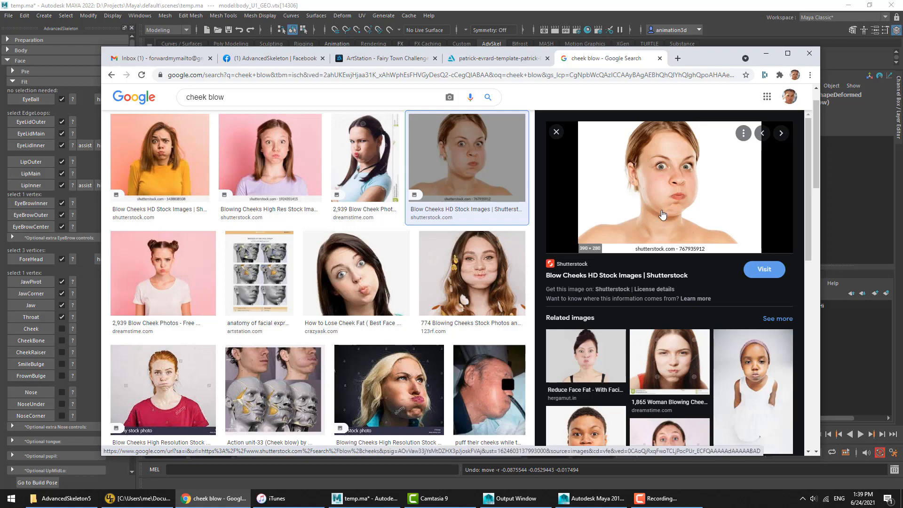
# Return to Maya, select a vertex on the cheek level with the mouth corner, turn off soft selection and create the Cheek fit object.
pyautogui.hotkey('alt', 'Tab')
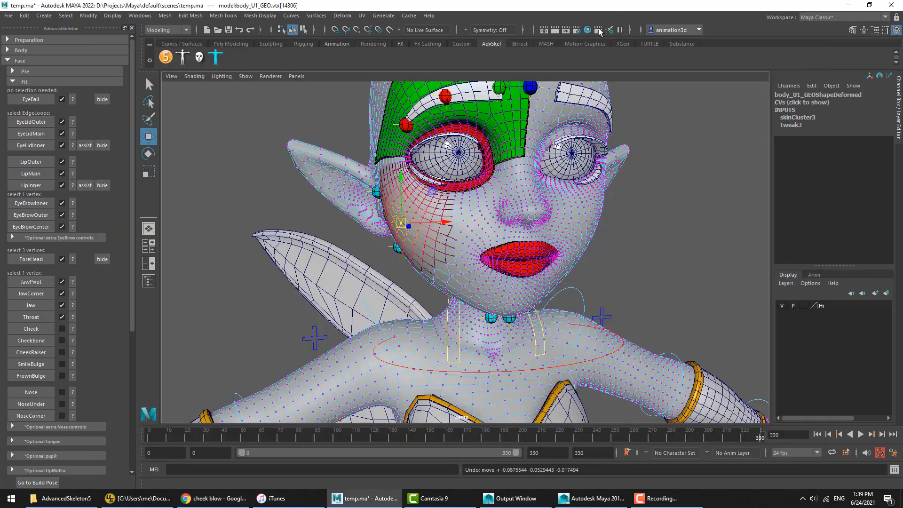
pyautogui.click(455, 256)
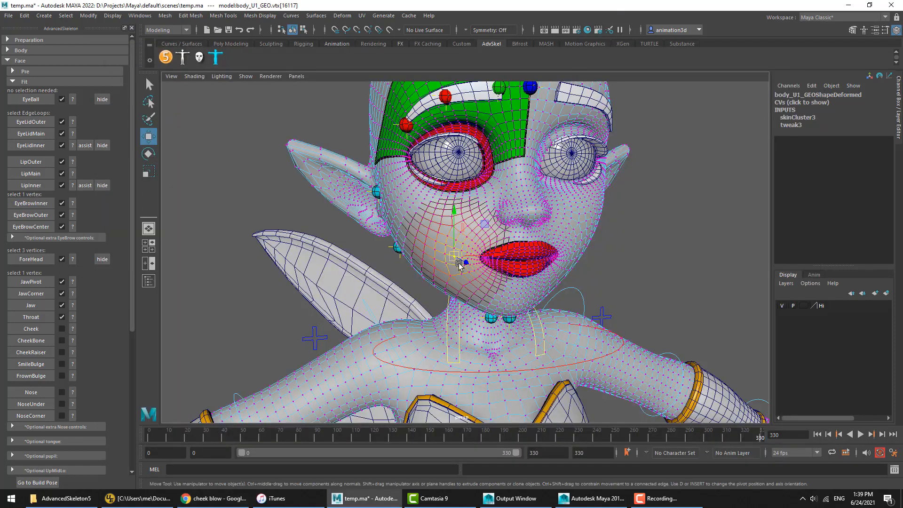
pyautogui.click(443, 257)
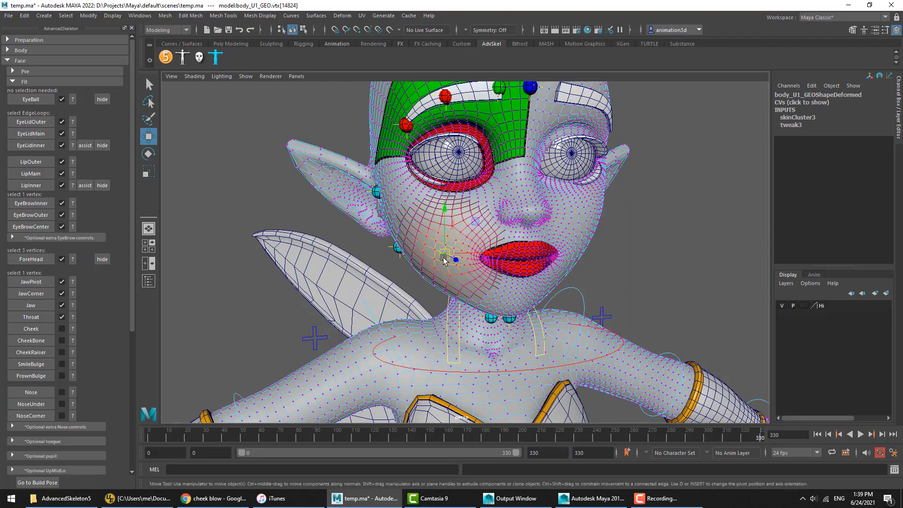
pyautogui.keyDown('alt'); pyautogui.moveTo(532, 277); pyautogui.dragTo(548, 281); pyautogui.keyUp('alt')
pyautogui.keyDown('alt'); pyautogui.moveTo(549, 281); pyautogui.dragTo(568, 282, button='right'); pyautogui.keyUp('alt')
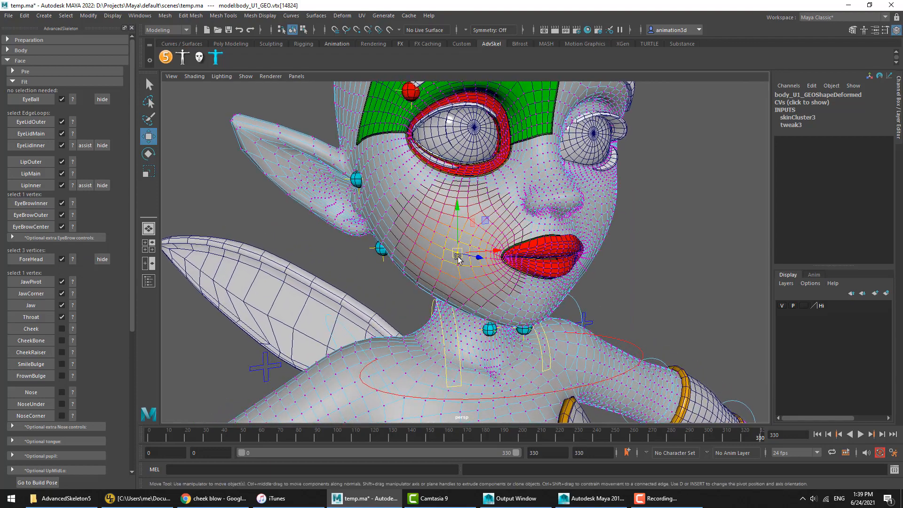
pyautogui.press('b')
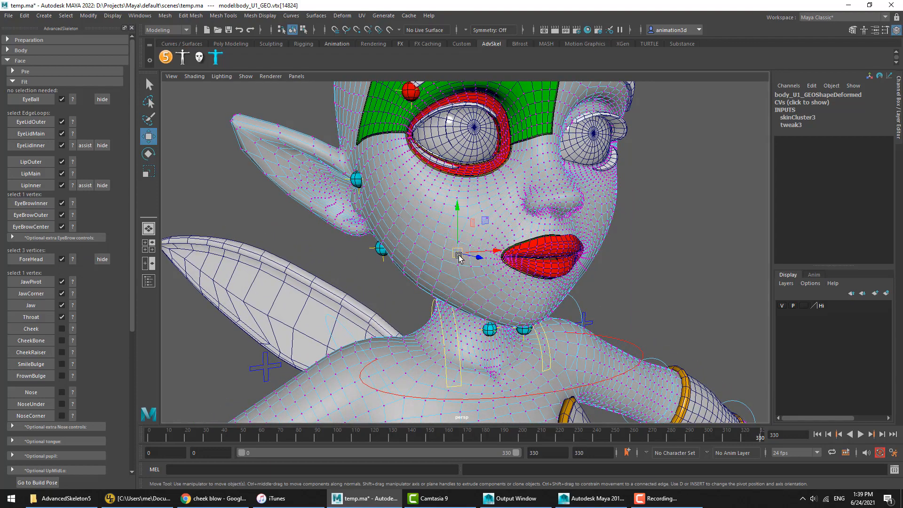
pyautogui.click(39, 330)
# Check the CheekBone placement reference, select a vertex on the outer upper cheek and create the CheekBone fit object.
pyautogui.click(72, 329)
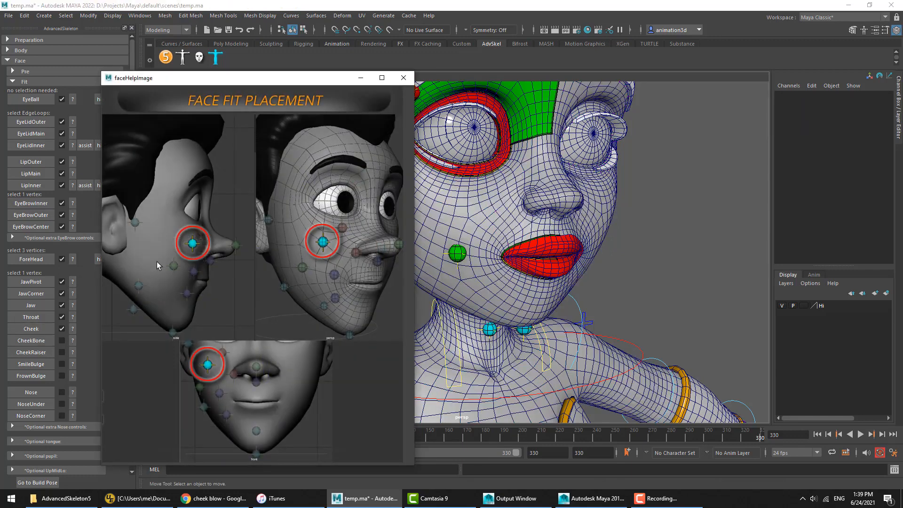
pyautogui.click(403, 78)
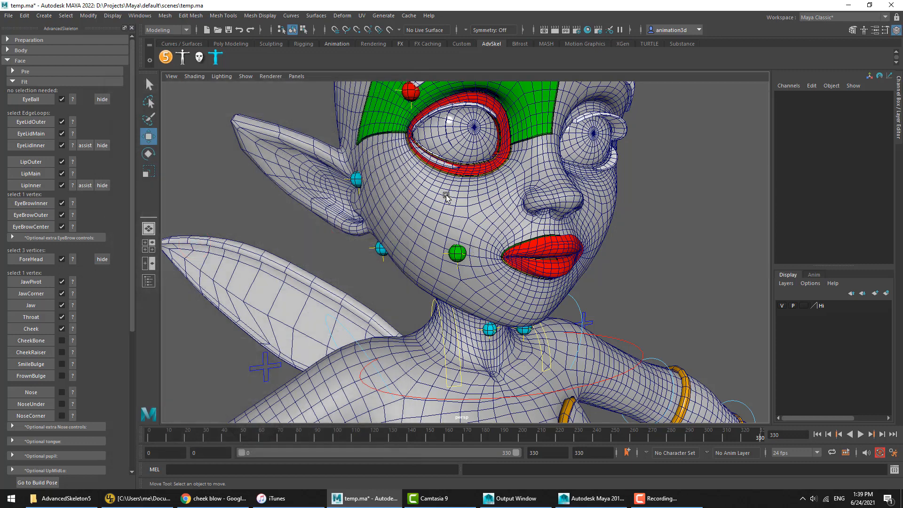
pyautogui.moveTo(445, 194); pyautogui.dragTo(423, 196, button='right')
pyautogui.click(449, 246)
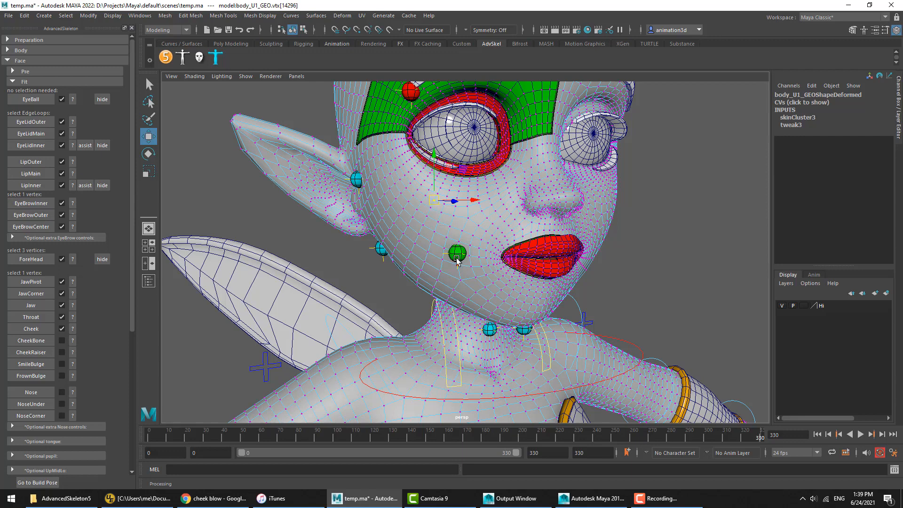
pyautogui.click(31, 340)
# Check the CheekRaiser placement reference, select a vertex just below the lower eyelid and create the CheekRaiser fit object.
pyautogui.click(73, 351)
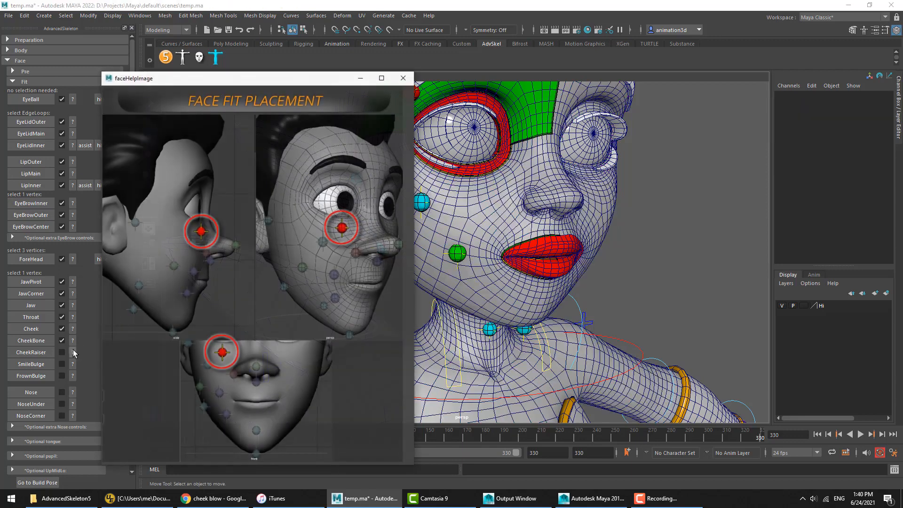
pyautogui.click(402, 78)
pyautogui.press('F9')
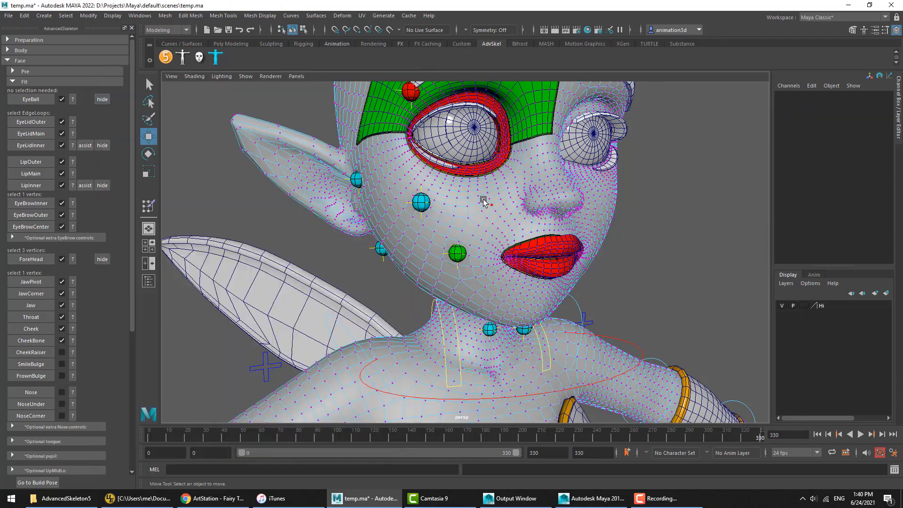
pyautogui.click(471, 192)
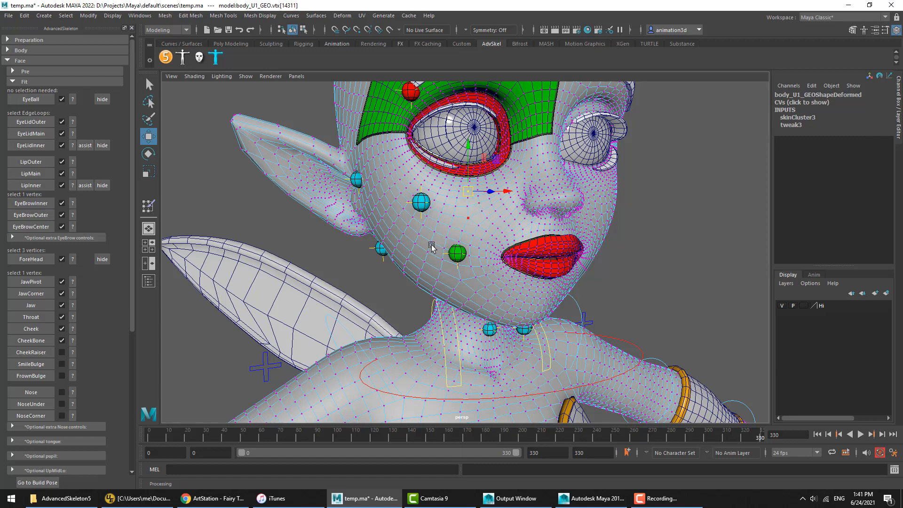
pyautogui.keyDown('alt'); pyautogui.moveTo(492, 221); pyautogui.dragTo(479, 219); pyautogui.keyUp('alt')
pyautogui.click(661, 231)
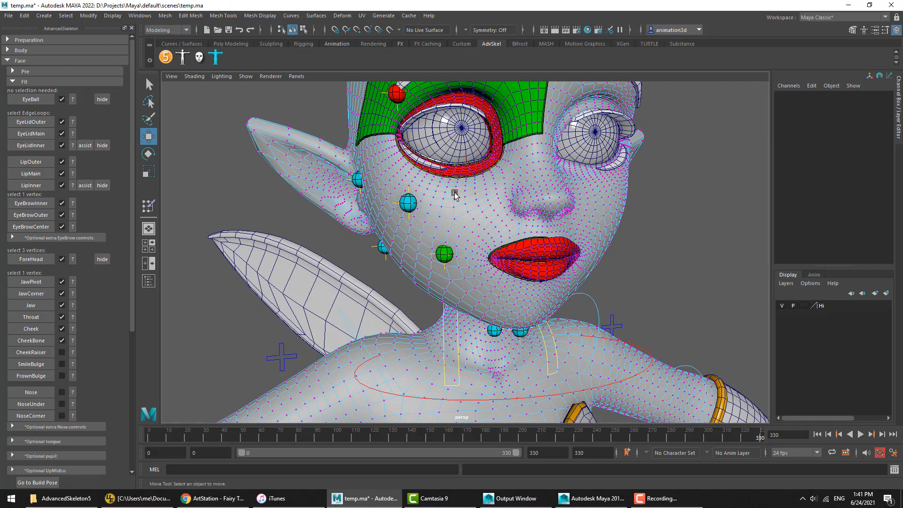
pyautogui.click(455, 193)
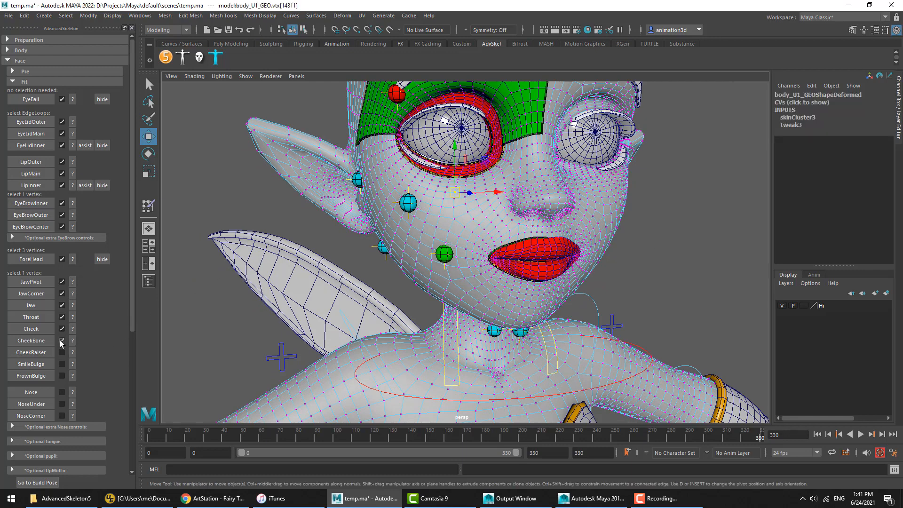
pyautogui.click(49, 352)
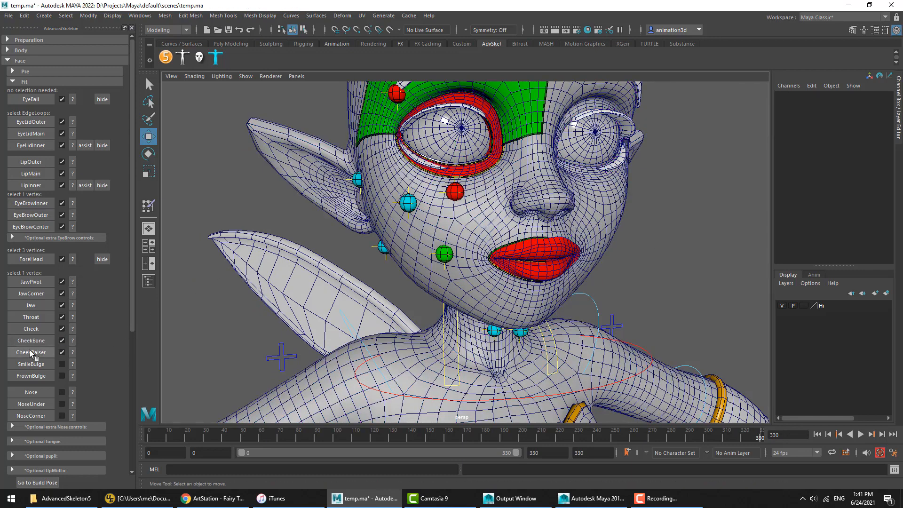
# Check the SmileBulge placement reference, switch to Chrome, search Google Images for "smile" and enlarge a photo of a smiling woman.
pyautogui.click(73, 365)
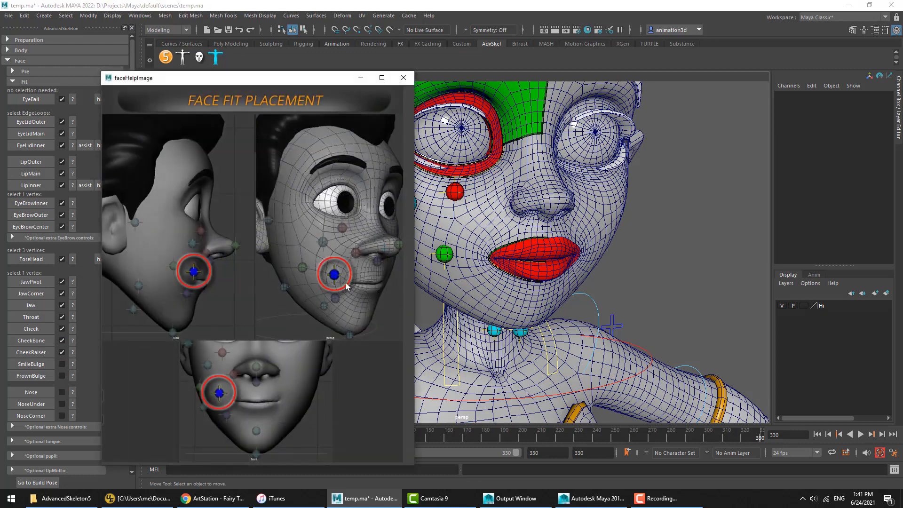
pyautogui.click(404, 78)
pyautogui.click(213, 499)
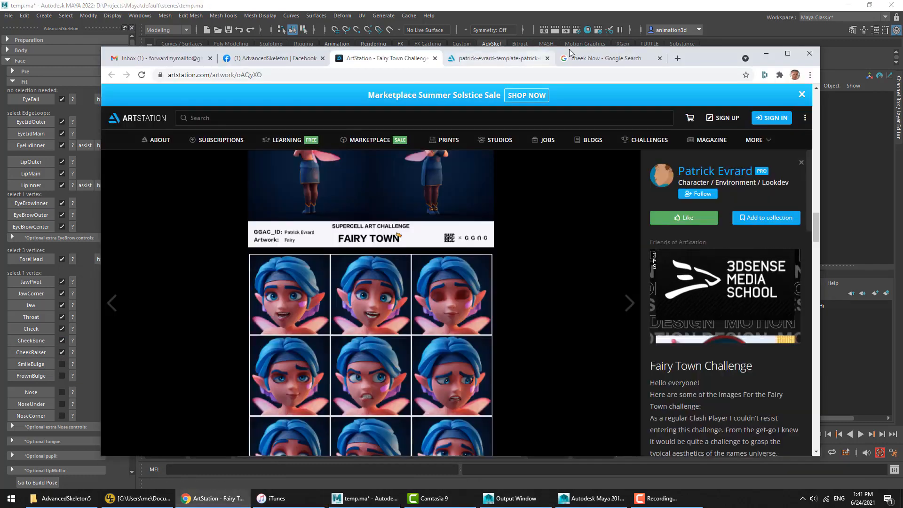
pyautogui.click(570, 52)
pyautogui.tripleClick(225, 91)
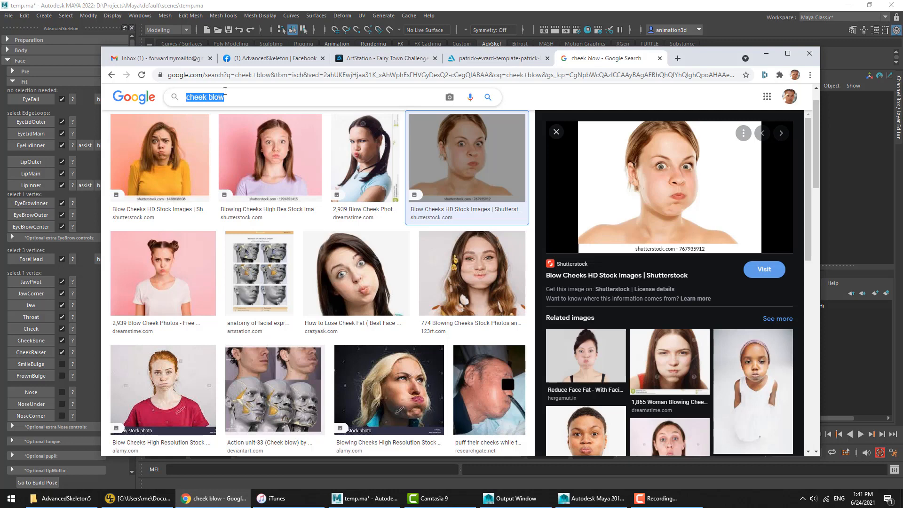
pyautogui.write('smile')
pyautogui.press('Return')
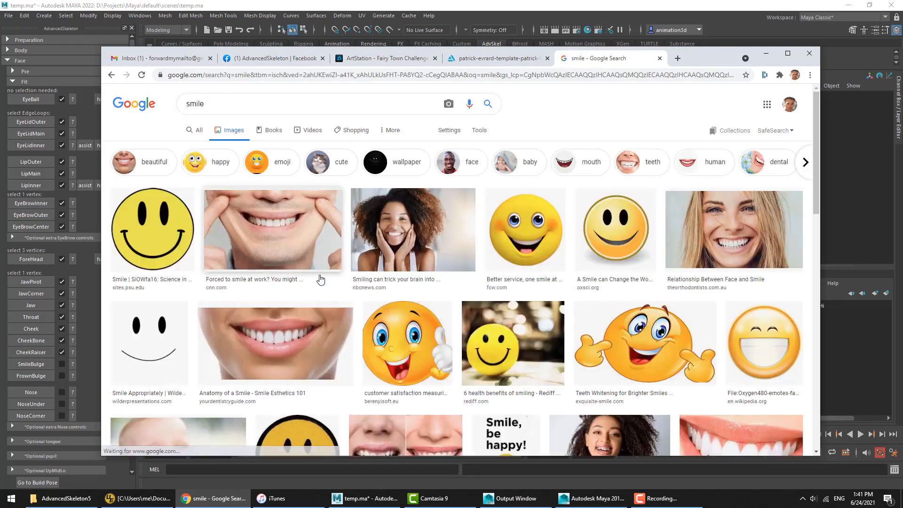
pyautogui.click(733, 238)
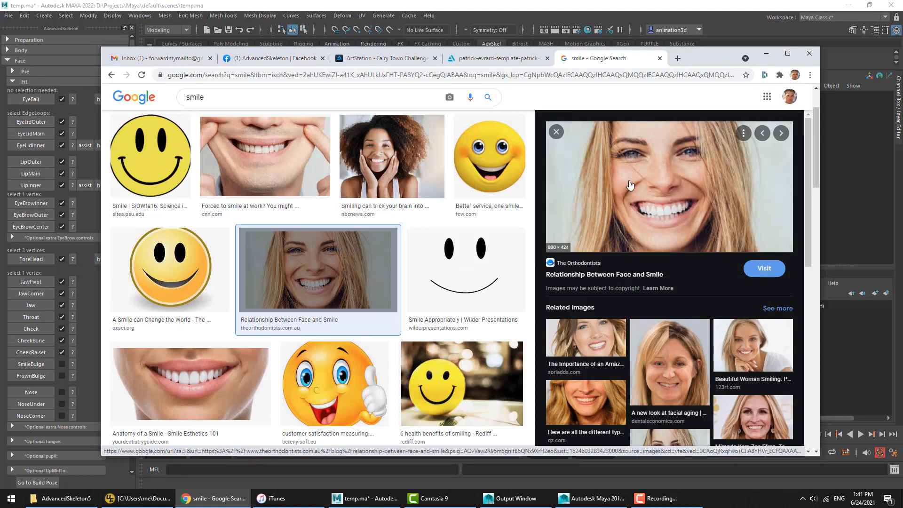
# Return to Maya, select a cheek vertex slightly above and outside the mouth corner and create the SmileBulge fit object.
pyautogui.click(558, 11)
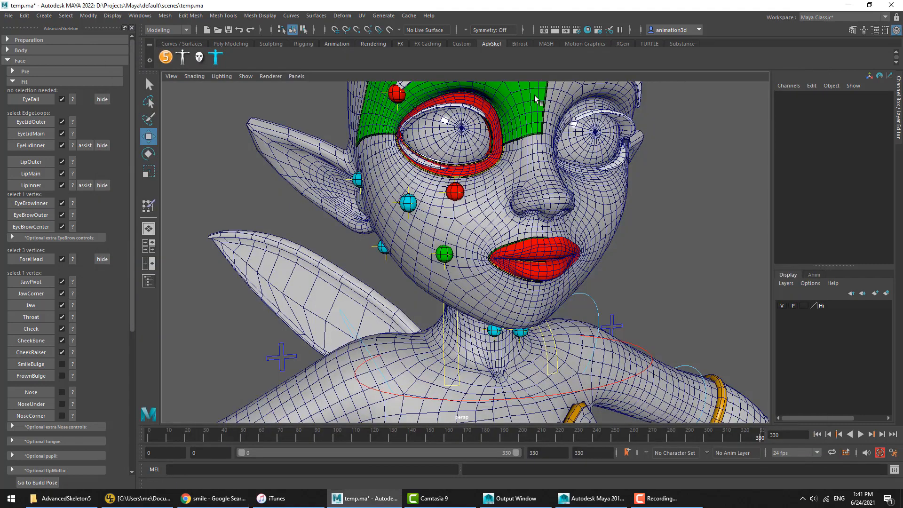
pyautogui.moveTo(484, 233); pyautogui.dragTo(439, 222, button='right')
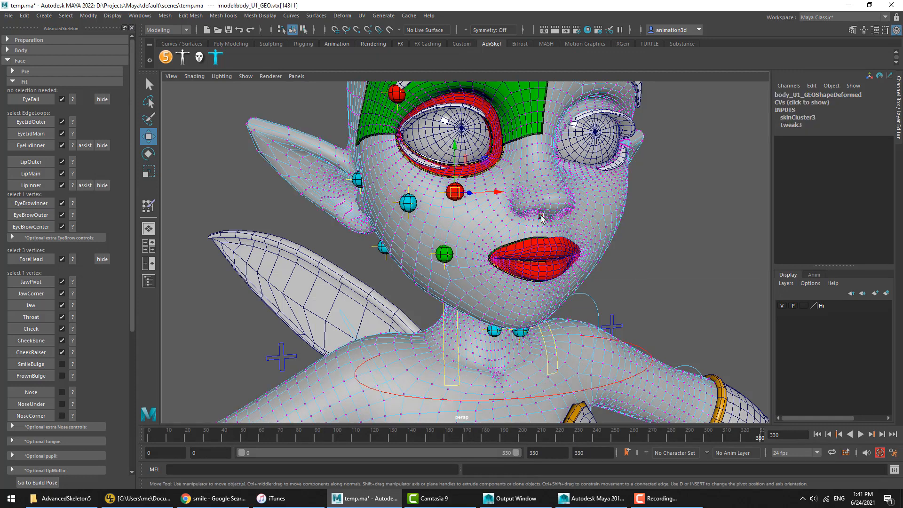
pyautogui.click(470, 234)
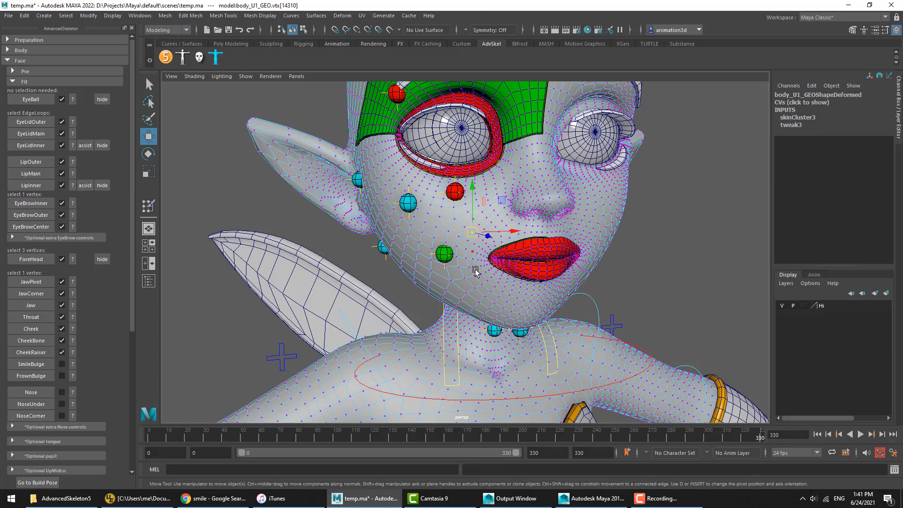
pyautogui.click(38, 365)
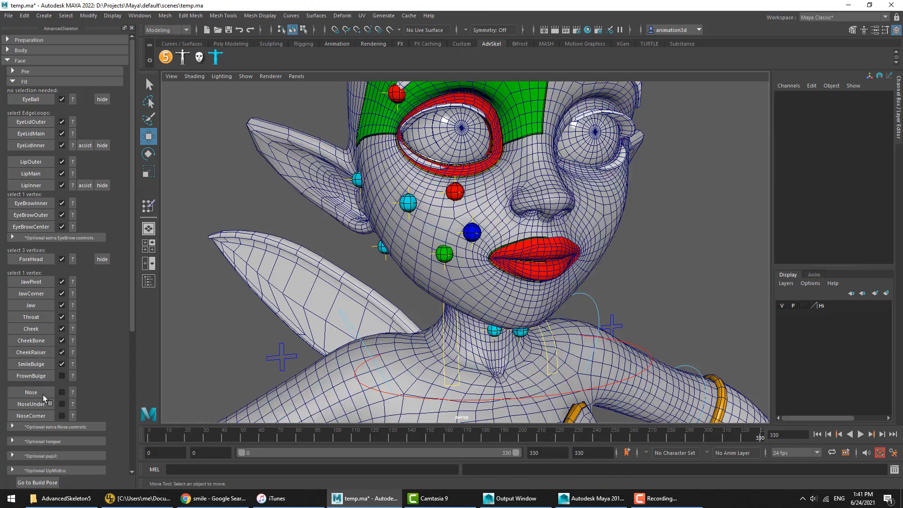
# Check the FrownBulge placement reference, select a vertex below and outside the mouth corner and create the FrownBulge fit object.
pyautogui.click(72, 377)
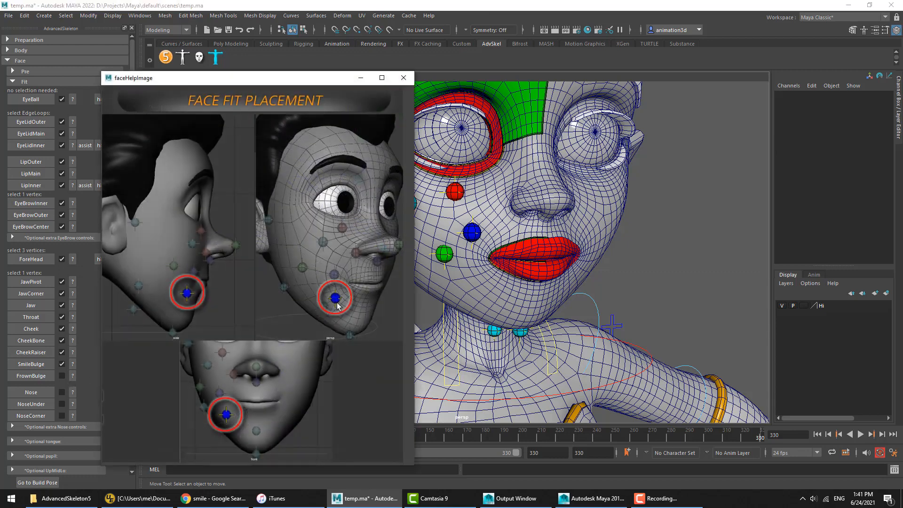
pyautogui.click(404, 77)
pyautogui.moveTo(473, 232); pyautogui.dragTo(451, 219, button='right')
pyautogui.click(473, 232)
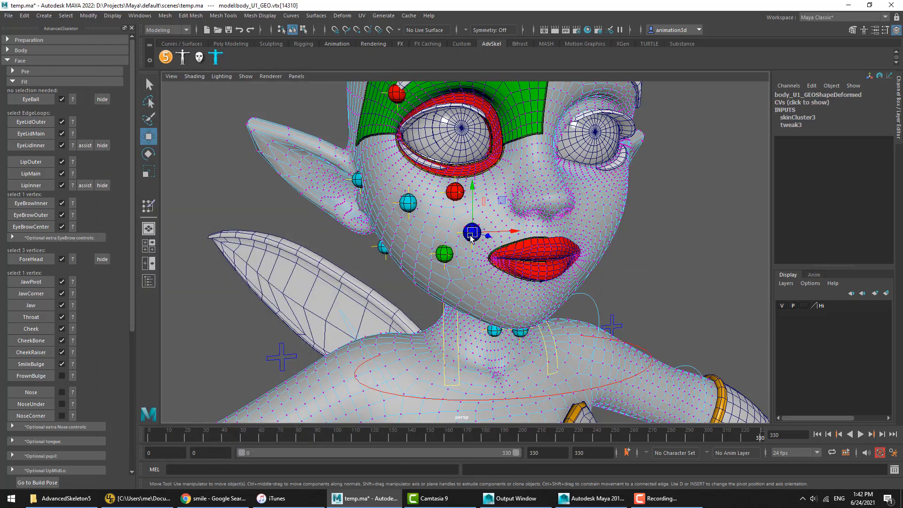
pyautogui.click(474, 277)
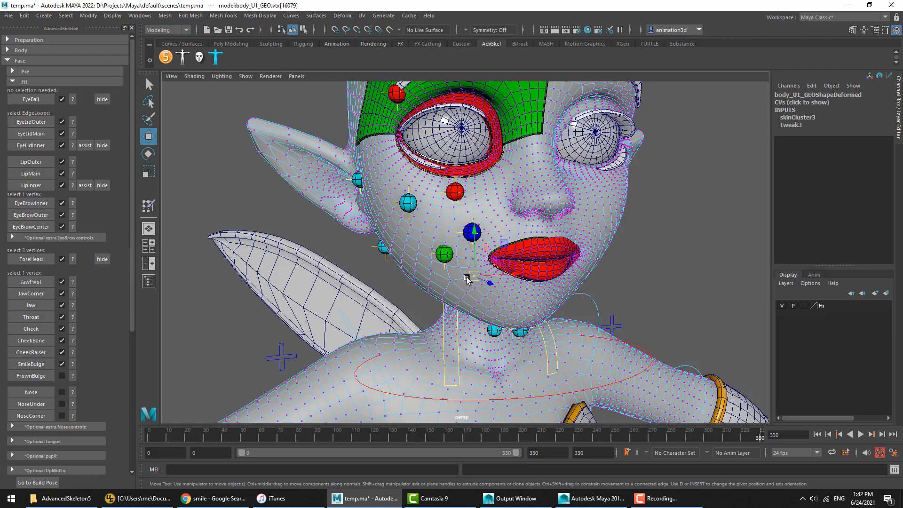
pyautogui.click(464, 278)
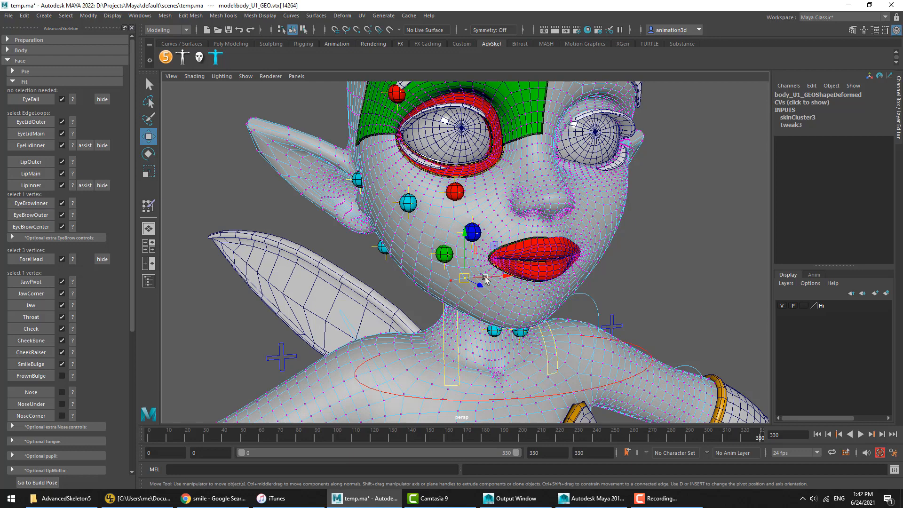
pyautogui.click(40, 376)
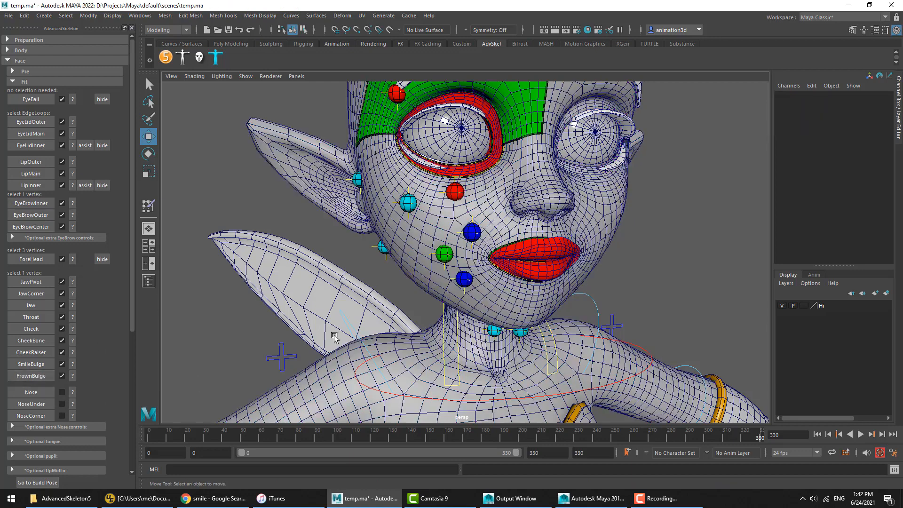
# Check the Nose placement reference, select the centre vertex on the tip of the nose and create the Nose fit object.
pyautogui.click(72, 393)
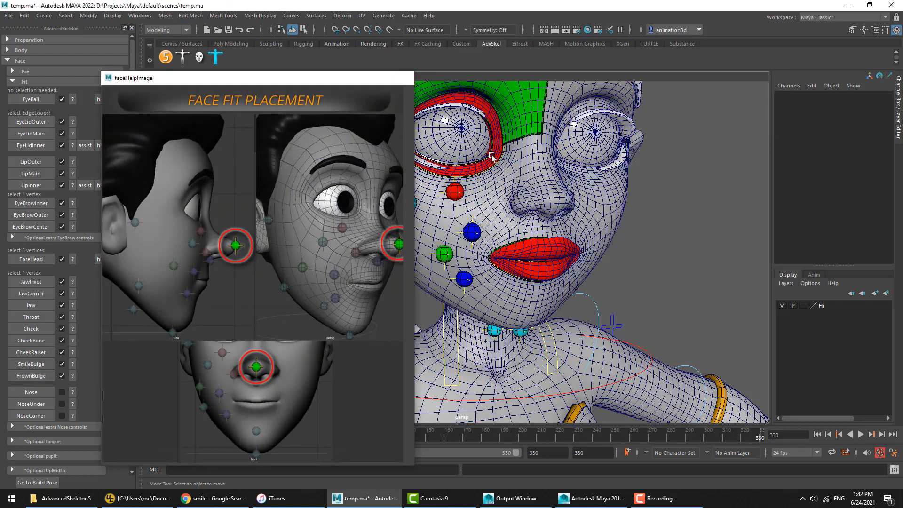
pyautogui.click(400, 80)
pyautogui.moveTo(561, 193); pyautogui.dragTo(522, 193, button='right')
pyautogui.keyDown('alt'); pyautogui.moveTo(565, 202); pyautogui.dragTo(540, 197); pyautogui.keyUp('alt')
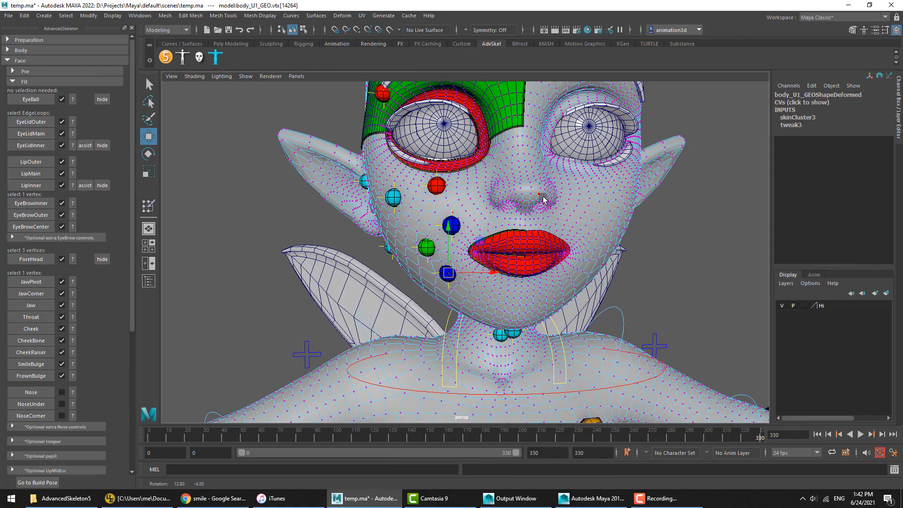
pyautogui.keyDown('alt'); pyautogui.moveTo(540, 198); pyautogui.dragTo(631, 176, button='right'); pyautogui.keyUp('alt')
pyautogui.click(586, 137)
pyautogui.keyDown('alt'); pyautogui.moveTo(591, 175); pyautogui.dragTo(567, 182); pyautogui.keyUp('alt')
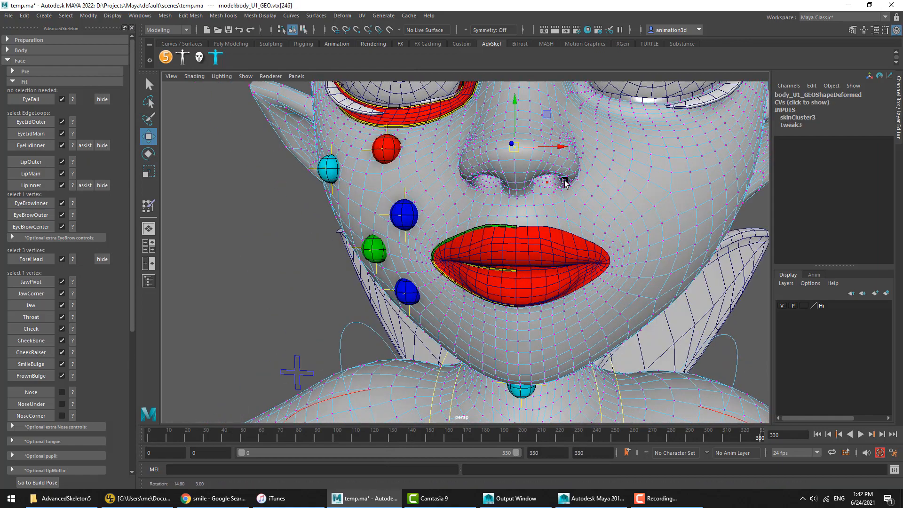
pyautogui.keyDown('alt'); pyautogui.moveTo(566, 182); pyautogui.dragTo(575, 181, button='right'); pyautogui.keyUp('alt')
pyautogui.click(45, 393)
# Check the NoseUnder placement reference, select the centre vertex where the nose base meets the upper lip area and create the NoseUnder fit object.
pyautogui.click(73, 405)
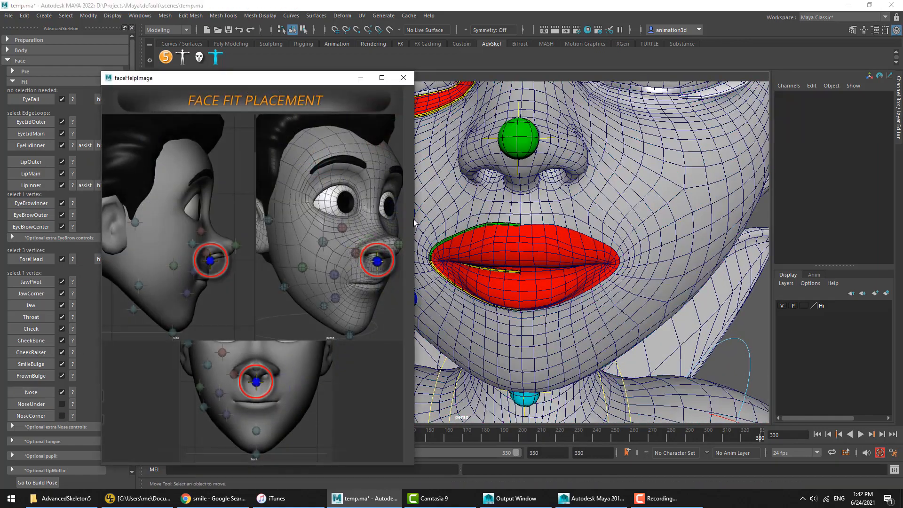
pyautogui.click(404, 77)
pyautogui.moveTo(540, 246)
pyautogui.keyDown('alt'); pyautogui.mouseDown()
pyautogui.moveTo(595, 241)
pyautogui.moveTo(549, 244)
pyautogui.mouseUp(); pyautogui.keyUp('alt')
pyautogui.moveTo(562, 219); pyautogui.dragTo(523, 221, button='right')
pyautogui.click(543, 221)
pyautogui.press('space')
pyautogui.press('space')
pyautogui.keyDown('alt'); pyautogui.moveTo(515, 336); pyautogui.dragTo(380, 288); pyautogui.keyUp('alt')
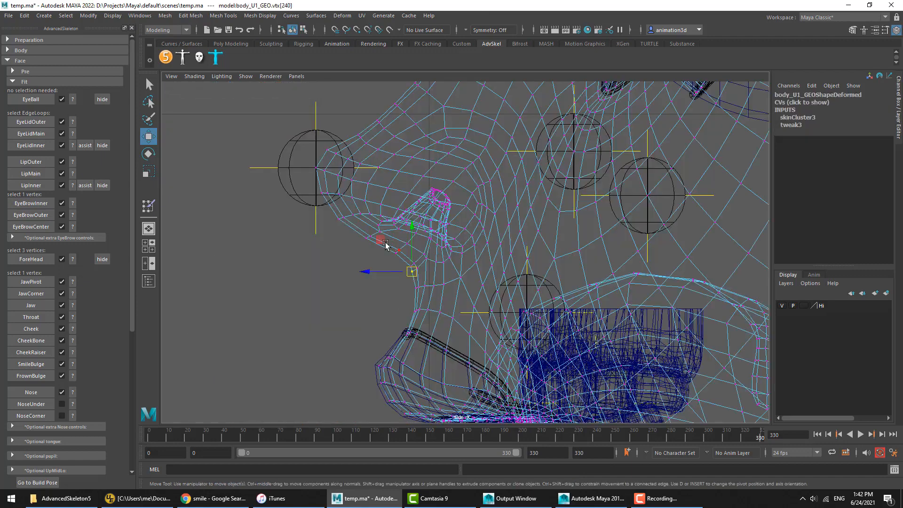
pyautogui.press('space')
pyautogui.press('space')
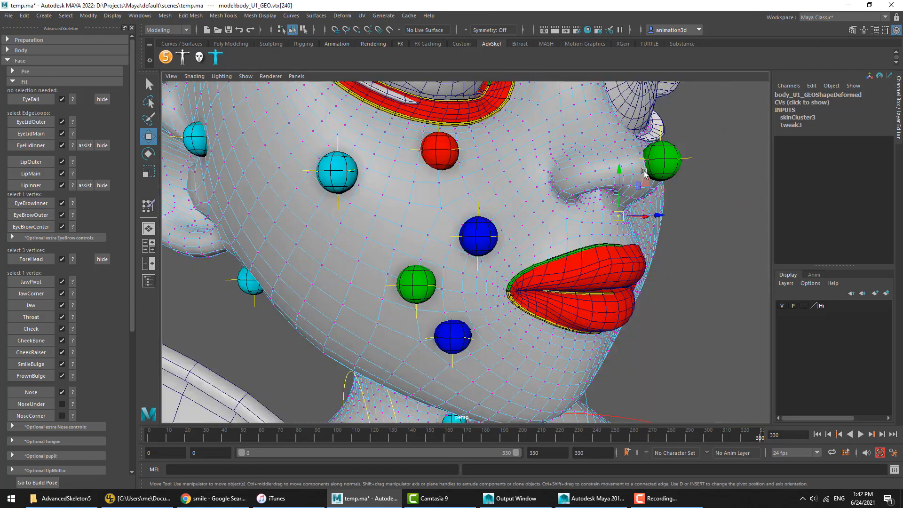
pyautogui.keyDown('alt'); pyautogui.moveTo(645, 173); pyautogui.dragTo(609, 184, button='middle'); pyautogui.keyUp('alt')
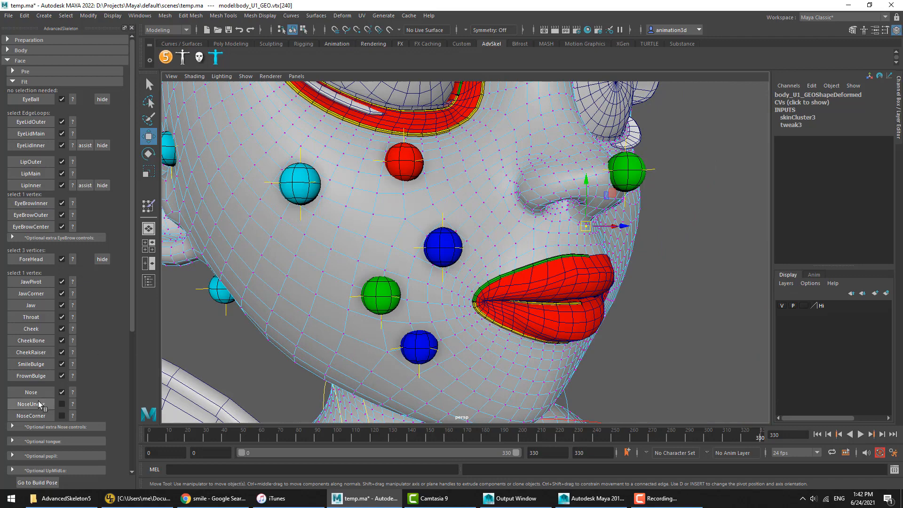
pyautogui.click(37, 403)
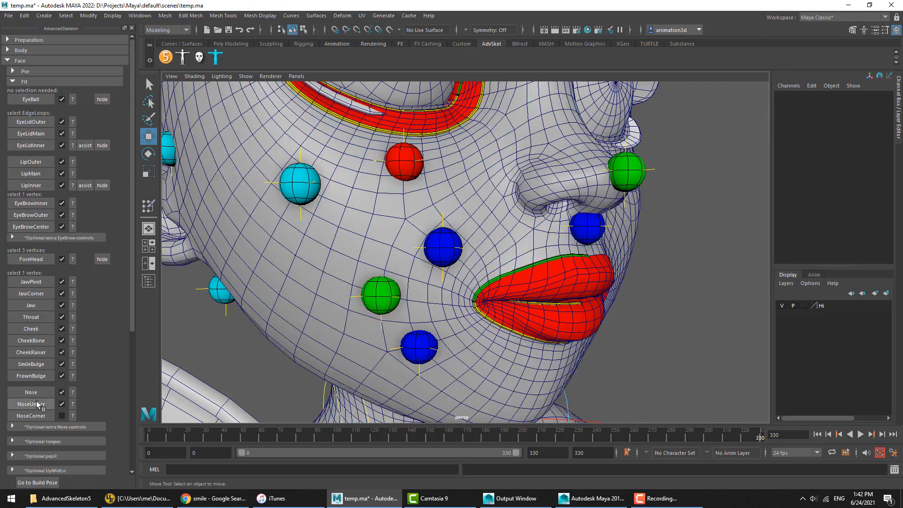
# Check the NoseCorner placement reference, select a vertex at the outer crease of the nostril and create the NoseCorner fit object.
pyautogui.click(73, 416)
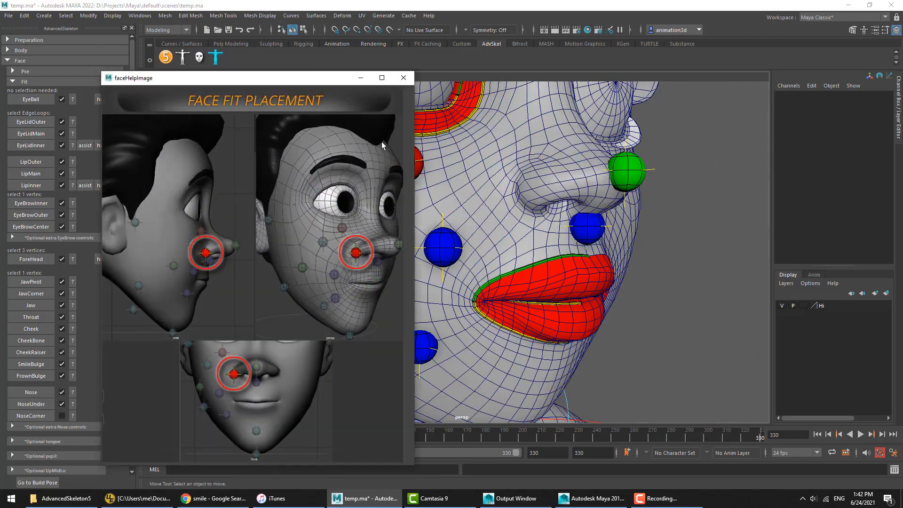
pyautogui.click(411, 77)
pyautogui.moveTo(530, 199); pyautogui.dragTo(489, 190, button='right')
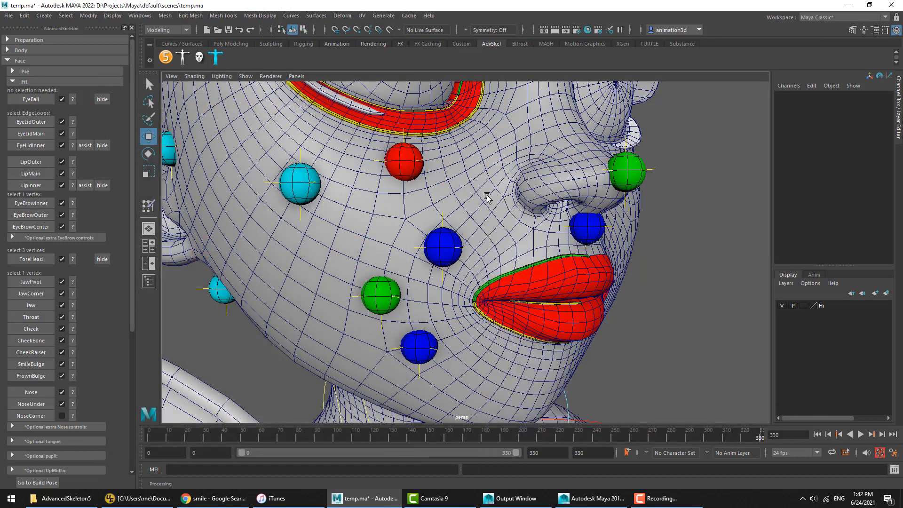
pyautogui.click(515, 206)
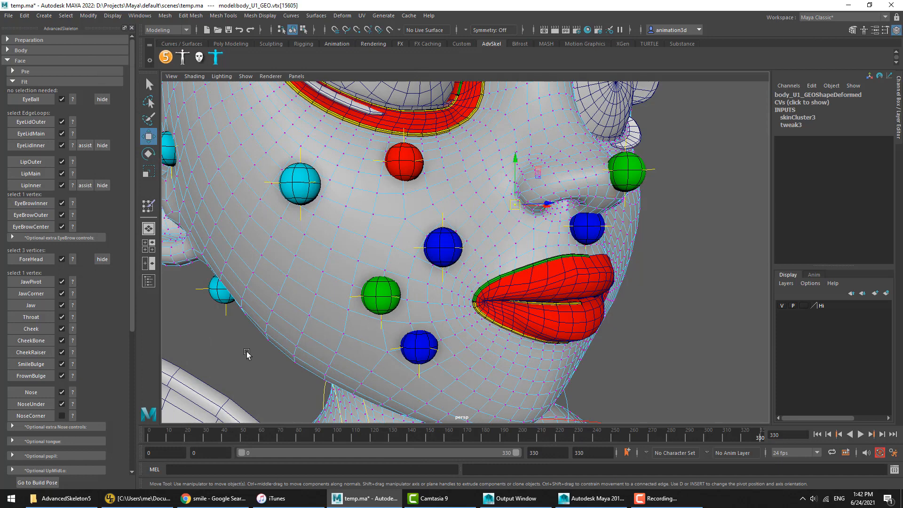
pyautogui.click(40, 416)
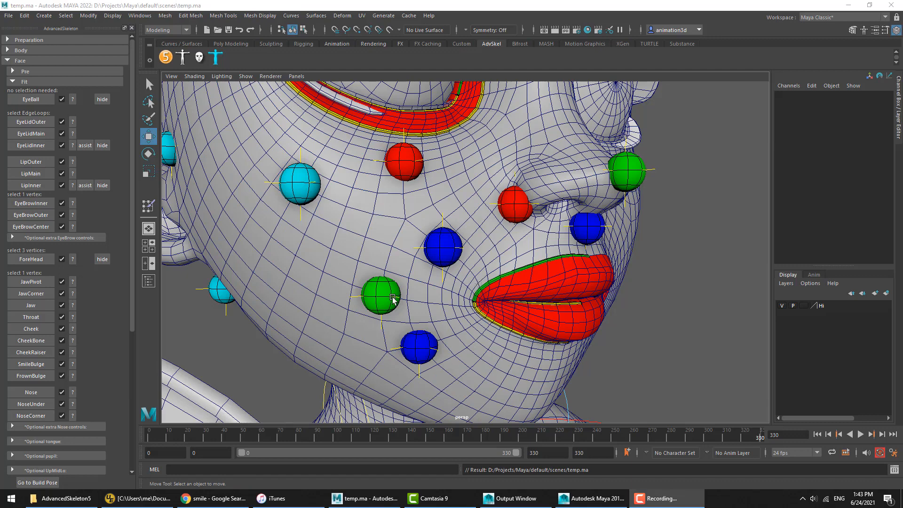
# Examine the placement references for the optional extra nose controls, including NoseSide and Nostril.
pyautogui.scroll(-3, 46, 366)
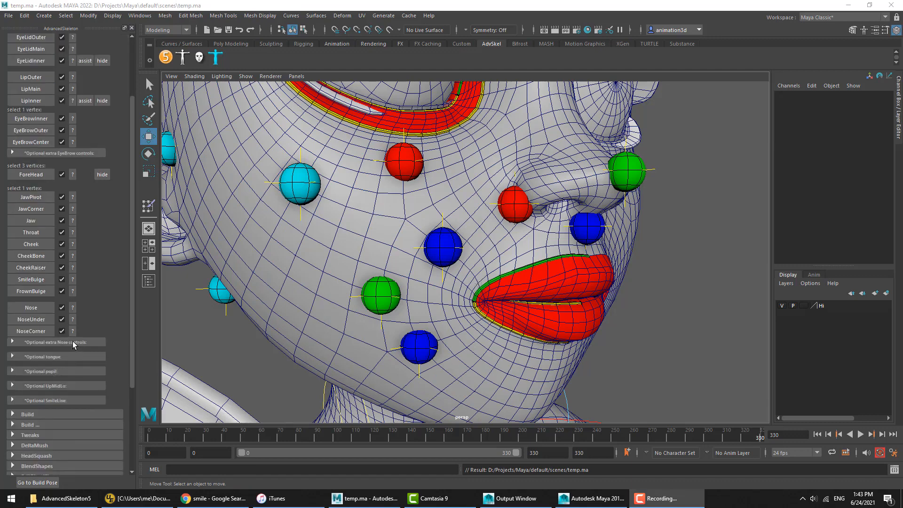
pyautogui.click(73, 342)
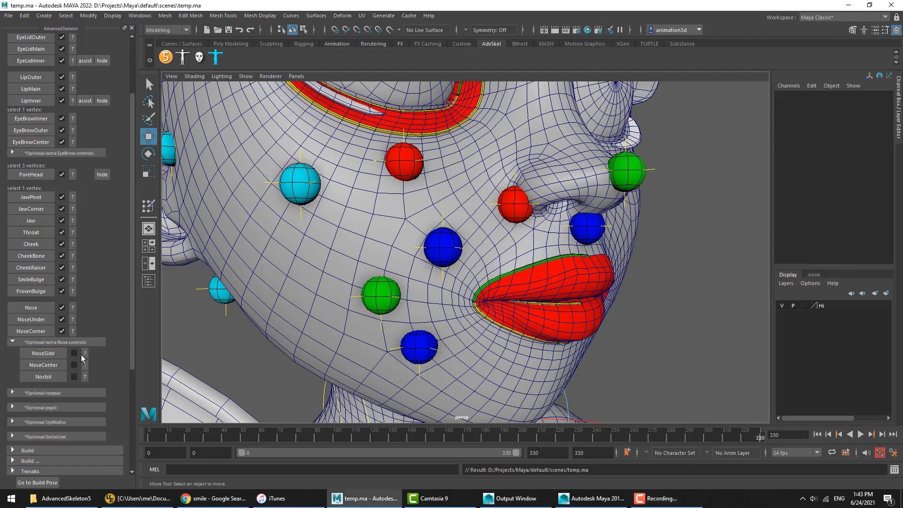
pyautogui.click(84, 354)
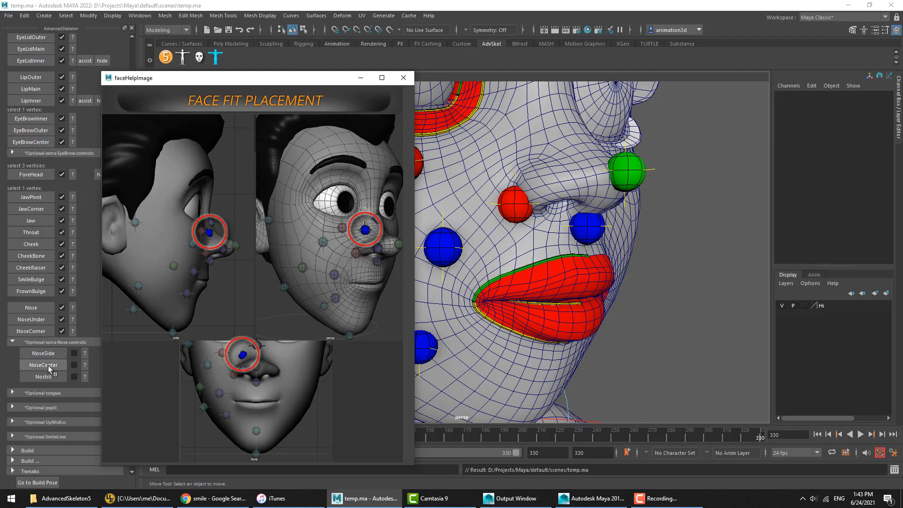
pyautogui.click(85, 378)
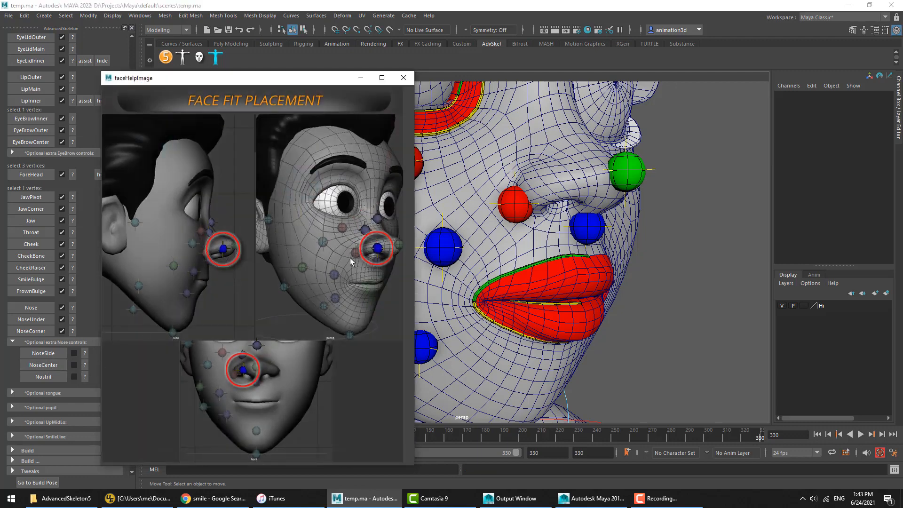
pyautogui.click(403, 78)
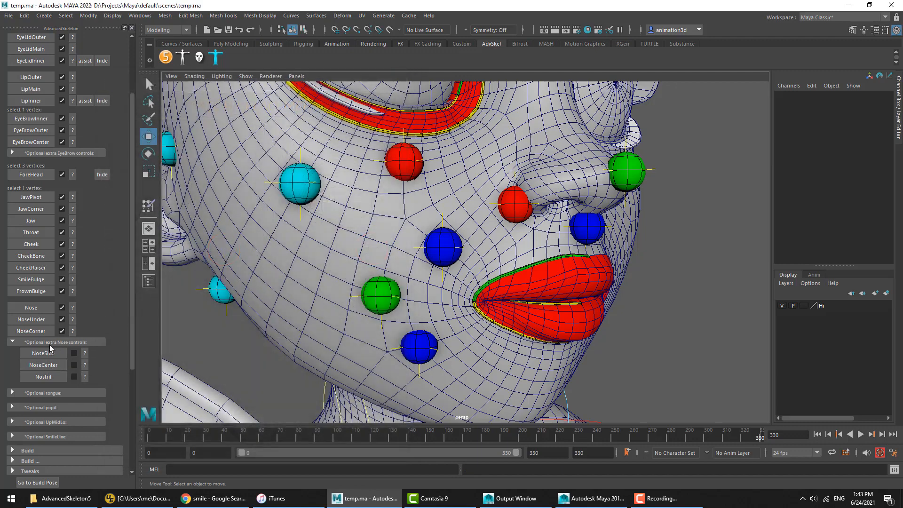
pyautogui.click(46, 344)
# Create the optional Tongue fit locators, select the front one and frame the mouth area in the side view.
pyautogui.click(42, 357)
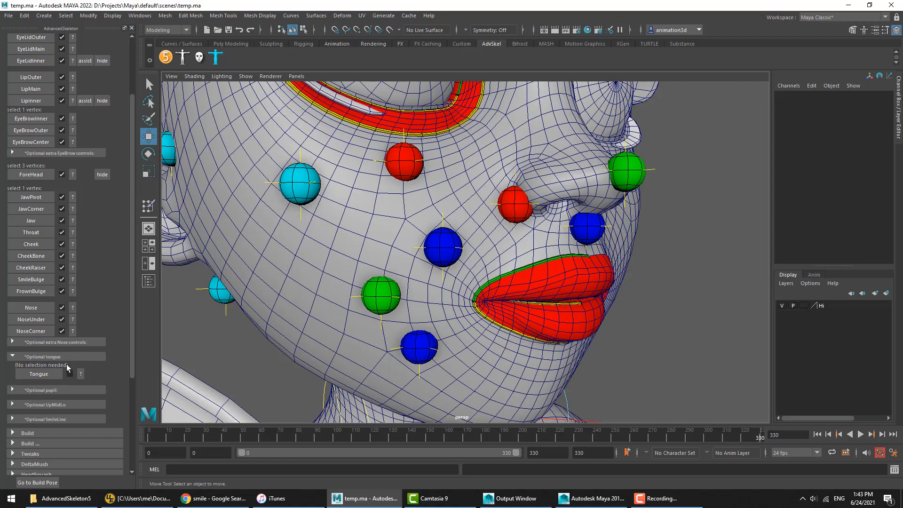
pyautogui.click(39, 374)
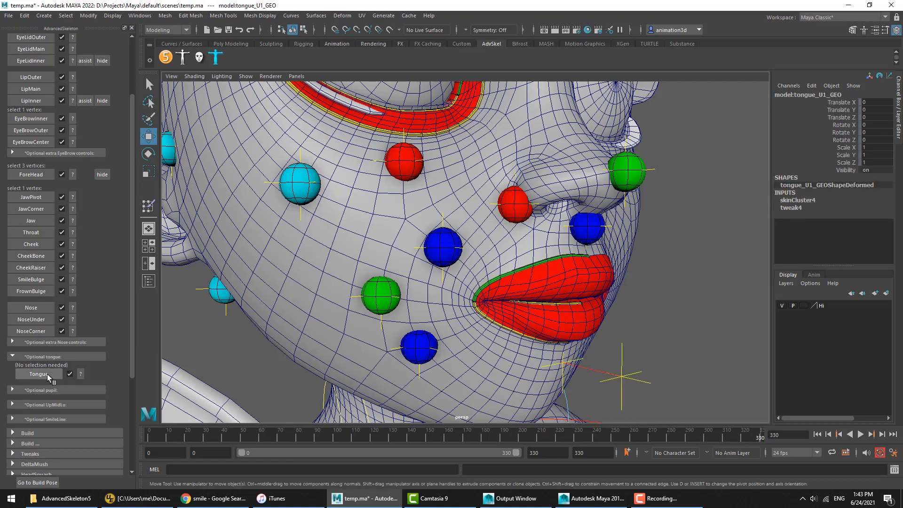
pyautogui.scroll(-5, 630, 324)
pyautogui.keyDown('alt'); pyautogui.moveTo(628, 314); pyautogui.dragTo(438, 312); pyautogui.keyUp('alt')
pyautogui.click(357, 319)
pyautogui.press('space')
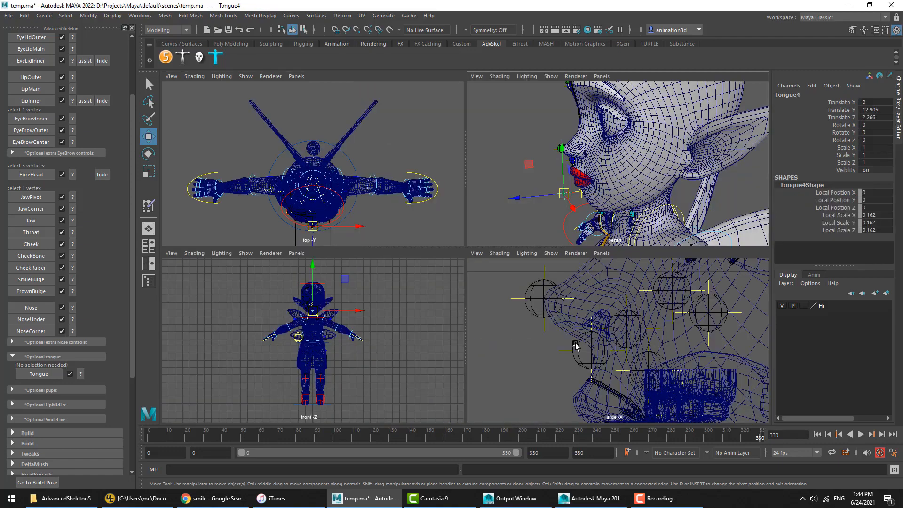
pyautogui.press('space')
pyautogui.scroll(-10, 569, 323)
pyautogui.keyDown('alt'); pyautogui.moveTo(560, 320); pyautogui.dragTo(557, 263, button='middle'); pyautogui.keyUp('alt')
pyautogui.scroll(10, 471, 207)
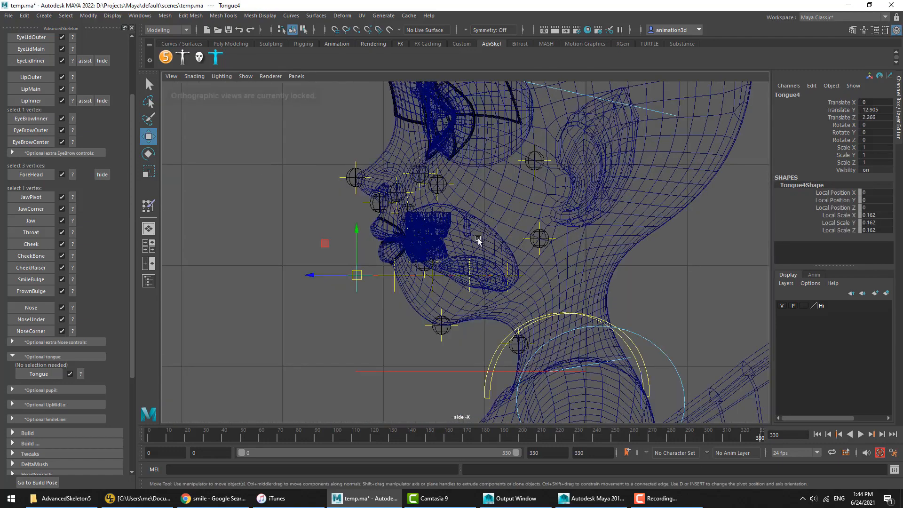
pyautogui.keyDown('alt'); pyautogui.moveTo(478, 240); pyautogui.dragTo(510, 286, button='middle'); pyautogui.keyUp('alt')
pyautogui.keyDown('alt'); pyautogui.moveTo(510, 286); pyautogui.dragTo(601, 289); pyautogui.keyUp('alt')
pyautogui.keyDown('alt'); pyautogui.moveTo(493, 304); pyautogui.dragTo(501, 266, button='middle'); pyautogui.keyUp('alt')
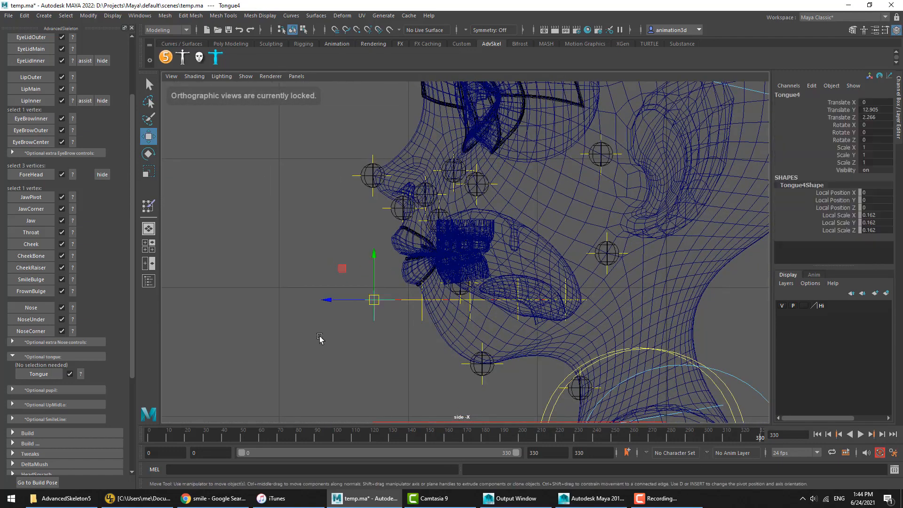
# Try to move the front tongue locator forward and downward in the side view.
pyautogui.moveTo(374, 300); pyautogui.dragTo(317, 353)
pyautogui.click(467, 362)
pyautogui.hotkey('ctrl', 'z')
pyautogui.hotkey('ctrl', 'z')
pyautogui.hotkey('ctrl', 'z')
pyautogui.hotkey('ctrl', 'z')
pyautogui.hotkey('ctrl', 'z')
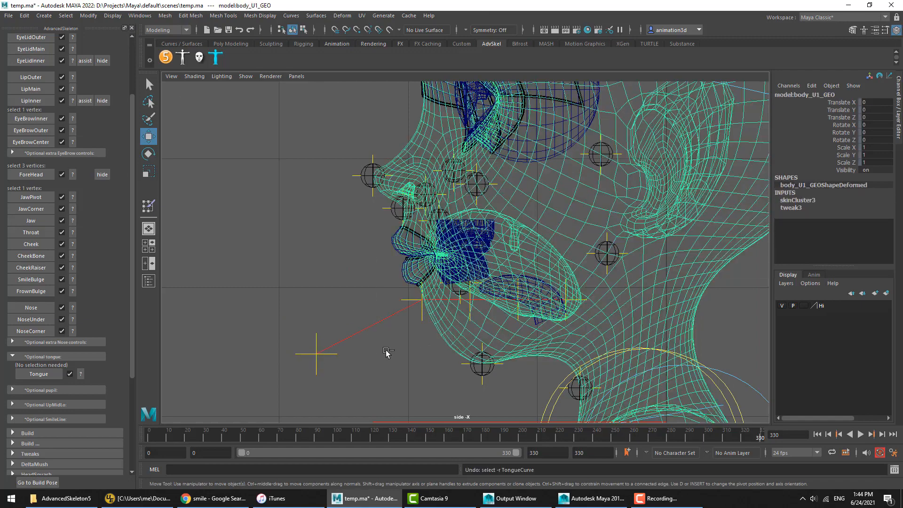
# Hide the body mesh to expose the tongue geometry and its fit locators in the side view.
pyautogui.click(439, 331)
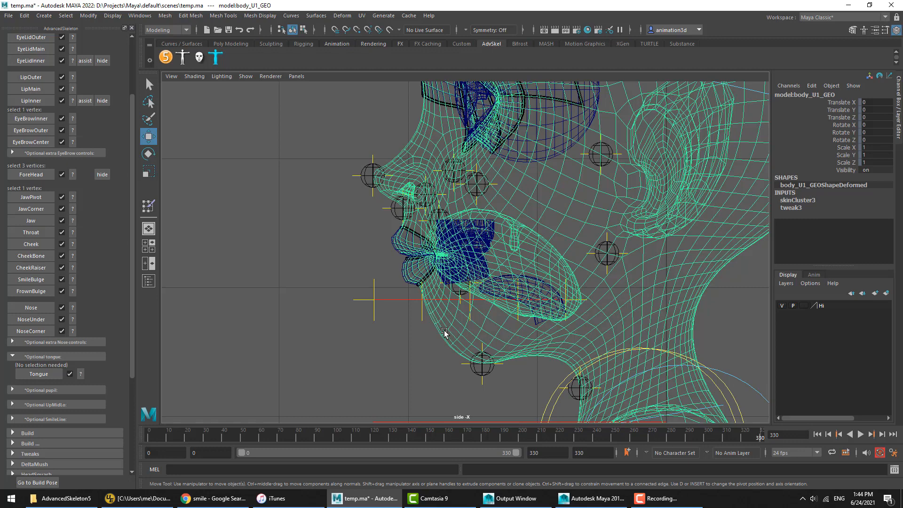
pyautogui.hotkey('ctrl', 'h')
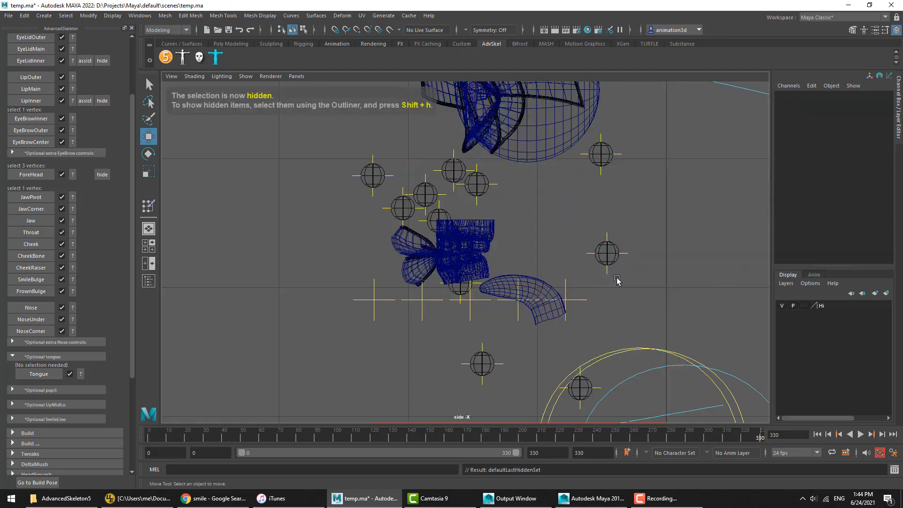
pyautogui.scroll(3, 531, 289)
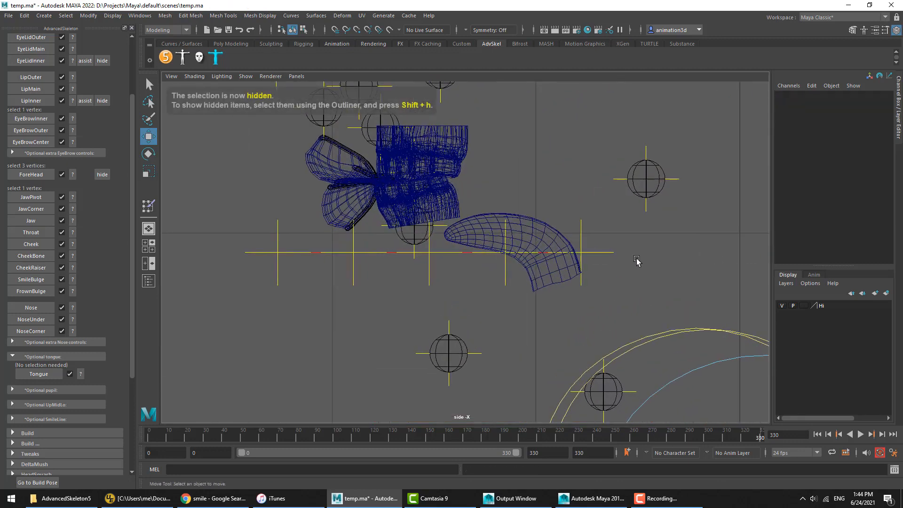
pyautogui.keyDown('alt'); pyautogui.moveTo(518, 249); pyautogui.dragTo(528, 254, button='middle'); pyautogui.keyUp('alt')
pyautogui.keyDown('alt'); pyautogui.moveTo(528, 254); pyautogui.dragTo(624, 270); pyautogui.keyUp('alt')
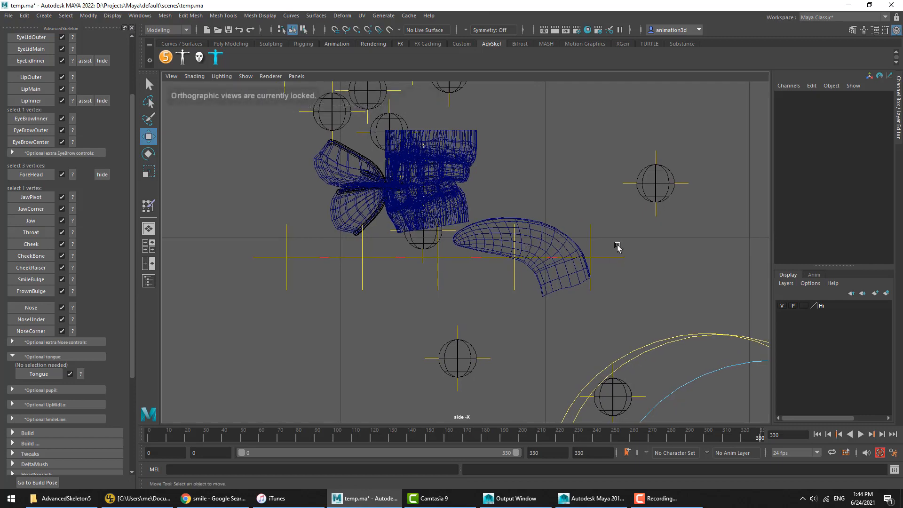
# Move the rearmost tongue fit locator, Tongue0, to the root of the tongue mesh, about Y 12.75, Z 0.88.
pyautogui.click(617, 248)
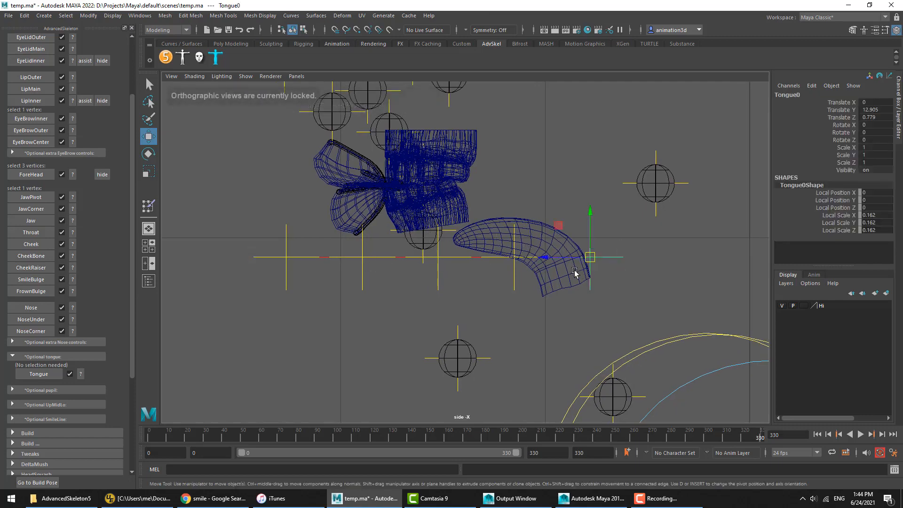
pyautogui.keyDown('alt'); pyautogui.moveTo(575, 272); pyautogui.dragTo(578, 278, button='middle'); pyautogui.keyUp('alt')
pyautogui.keyDown('alt'); pyautogui.moveTo(578, 278); pyautogui.dragTo(694, 273, button='right'); pyautogui.keyUp('alt')
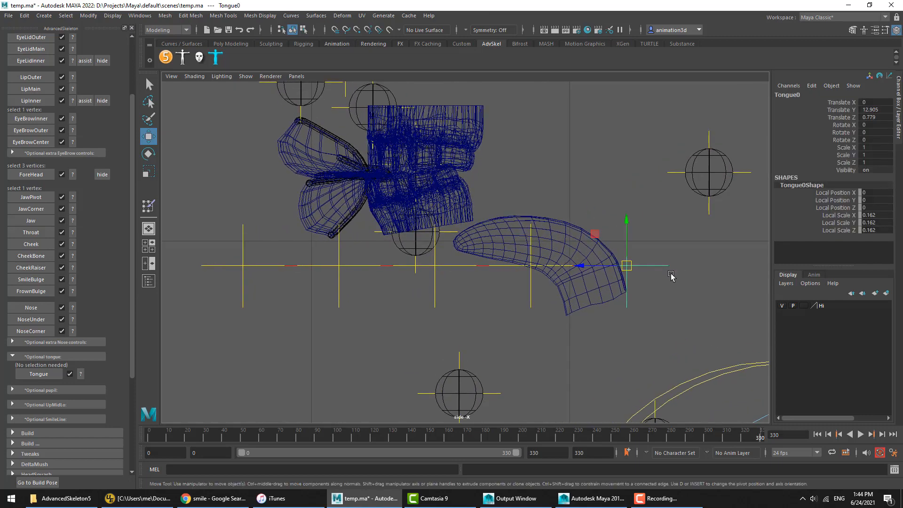
pyautogui.moveTo(628, 267); pyautogui.dragTo(603, 307)
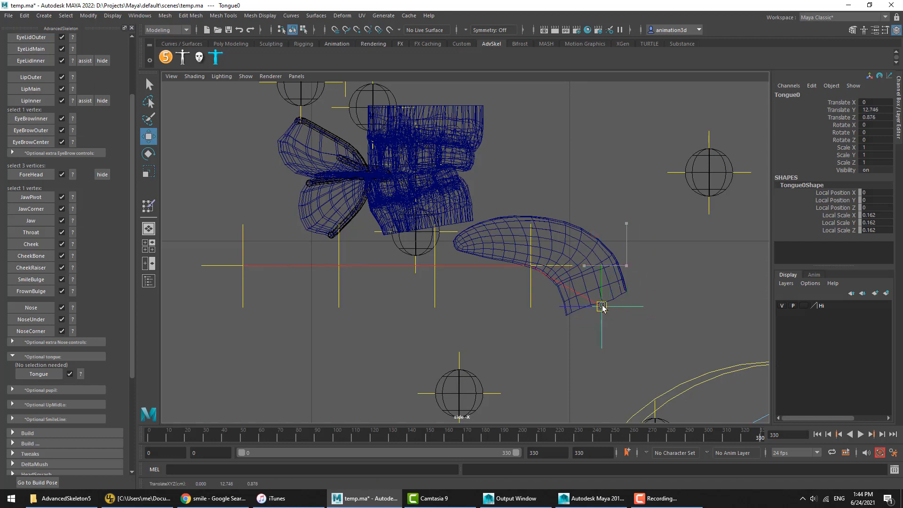
# Place the fit locators Tongue1 through Tongue4 in sequence along the tongue's centre line, with Tongue4 at the tip.
pyautogui.press('Down')
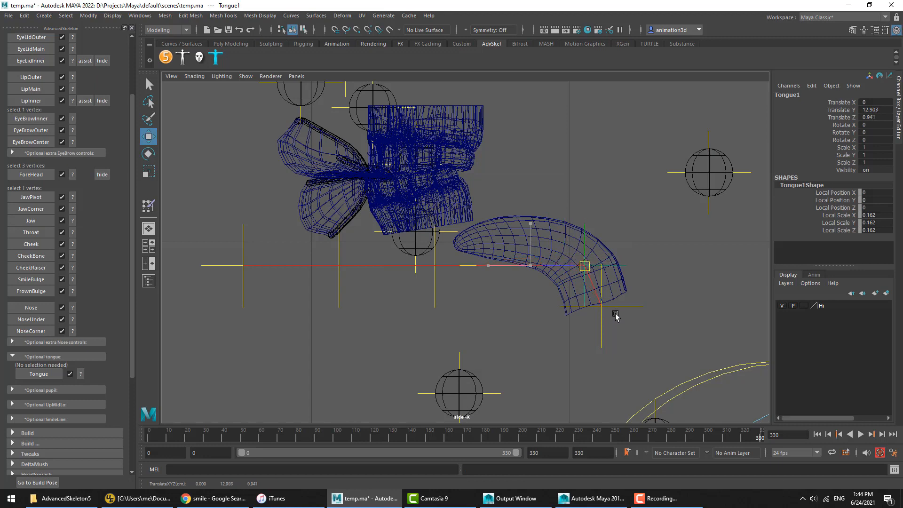
pyautogui.press('Down')
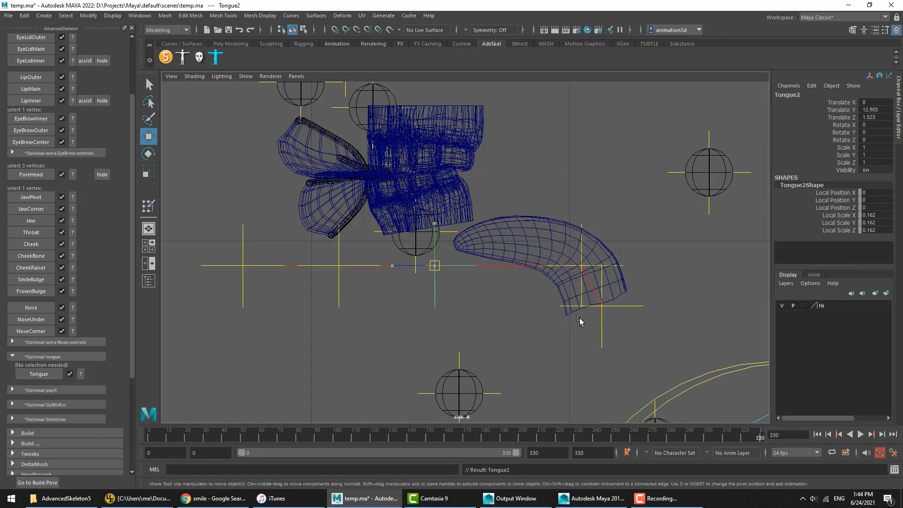
pyautogui.moveTo(573, 323); pyautogui.dragTo(650, 301, button='middle')
pyautogui.press('Down')
pyautogui.moveTo(552, 336); pyautogui.dragTo(725, 309, button='middle')
pyautogui.press('Down')
pyautogui.moveTo(562, 360); pyautogui.dragTo(773, 340, button='middle')
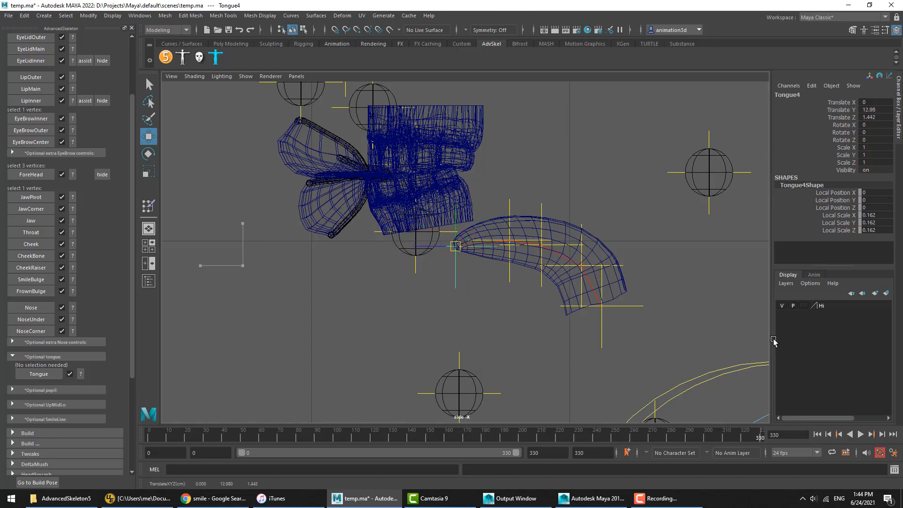
# Adjust the intermediate tongue fit locators to space them evenly along the tongue's curve.
pyautogui.click(522, 336)
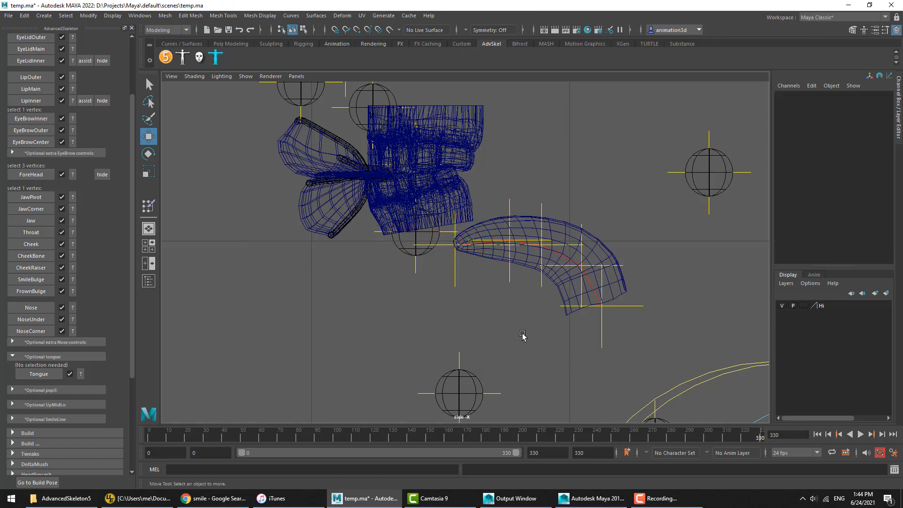
pyautogui.click(510, 203)
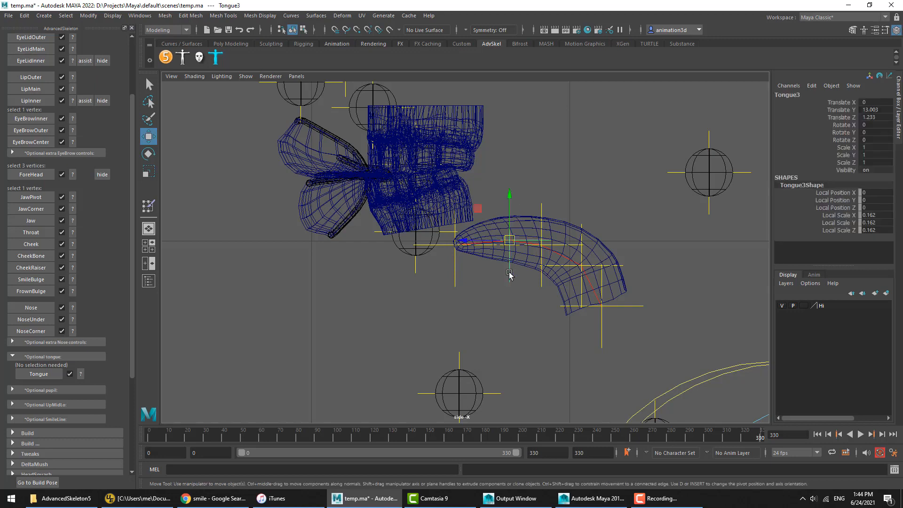
pyautogui.moveTo(510, 273); pyautogui.dragTo(530, 274, button='middle')
pyautogui.click(552, 201)
pyautogui.click(585, 226)
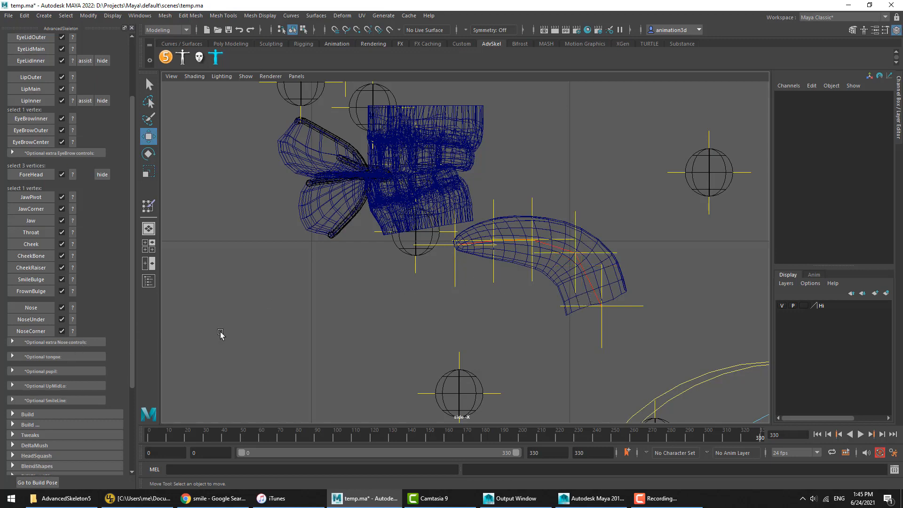
# Find the hidden model:body_U1_GEO mesh in the Outliner and unhide it.
pyautogui.hotkey('shift', 'o')
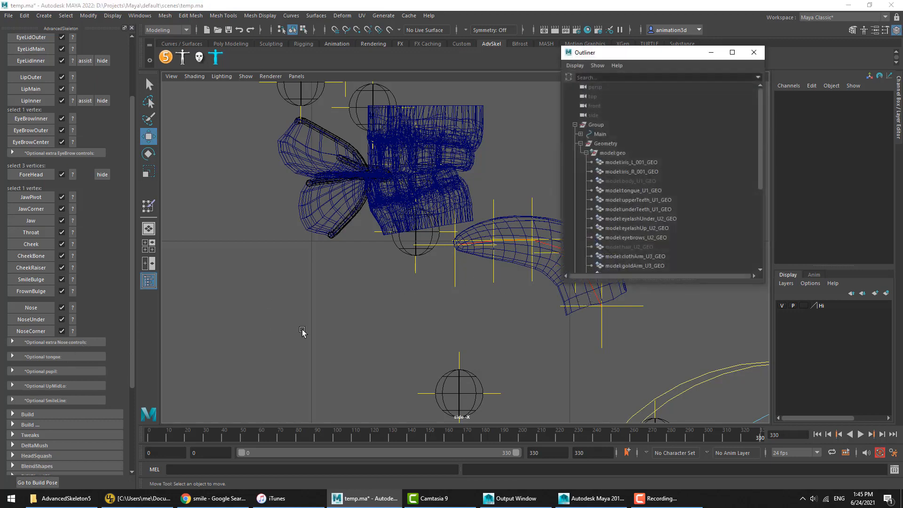
pyautogui.click(645, 184)
pyautogui.hotkey('shift', 'h')
pyautogui.hotkey('shift', 'o')
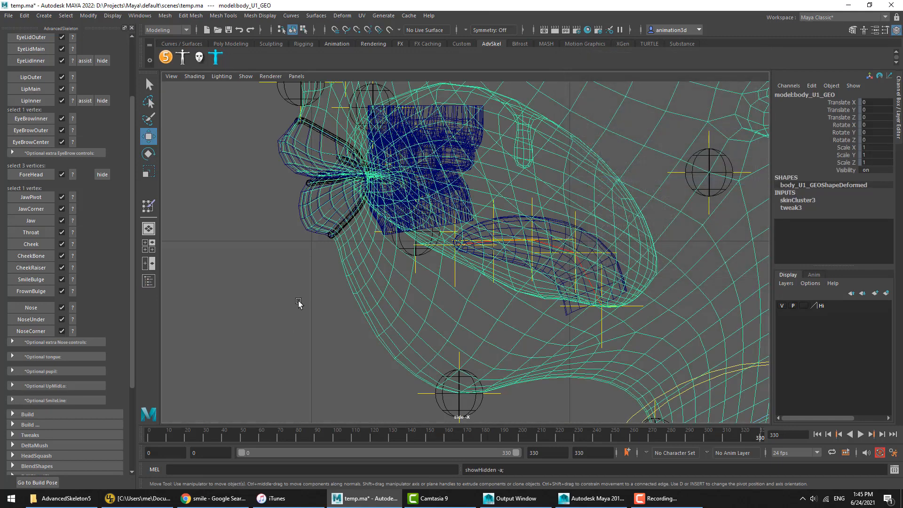
# Expand the optional pupil section and examine the placement help images for Pupil and Iris.
pyautogui.click(36, 372)
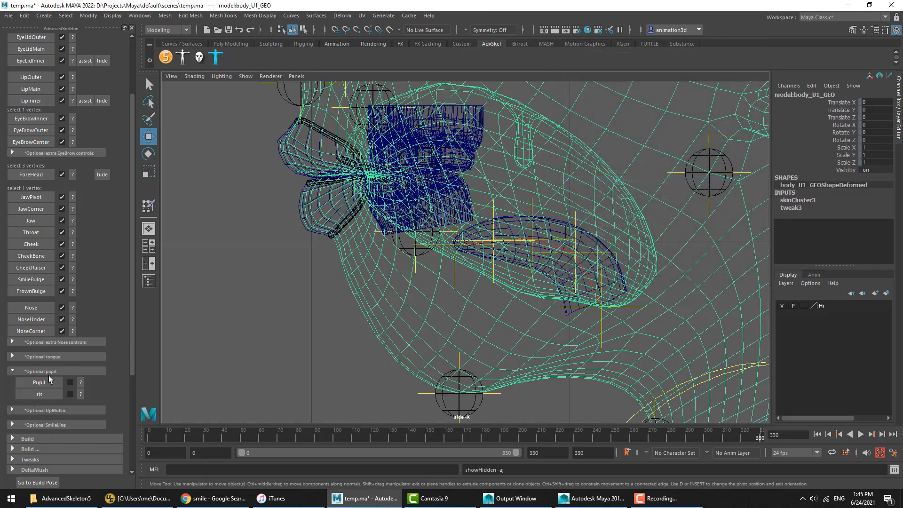
pyautogui.click(81, 383)
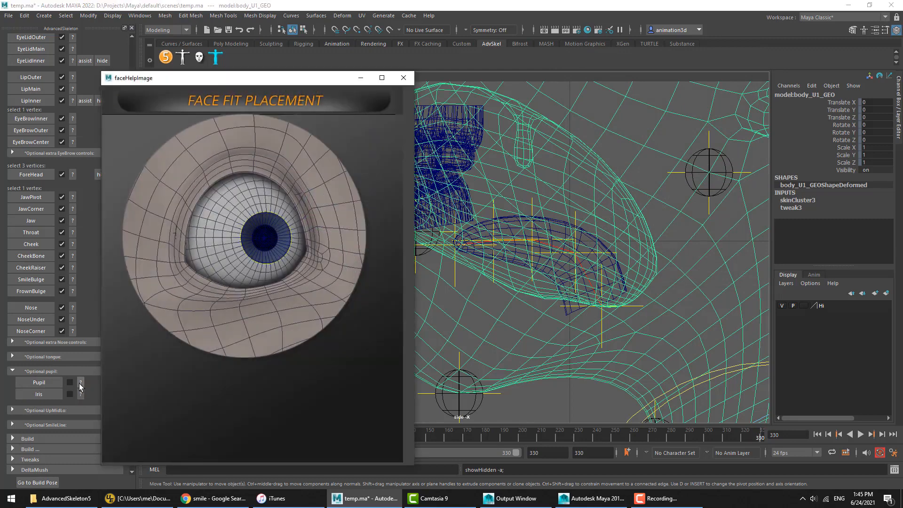
pyautogui.click(80, 393)
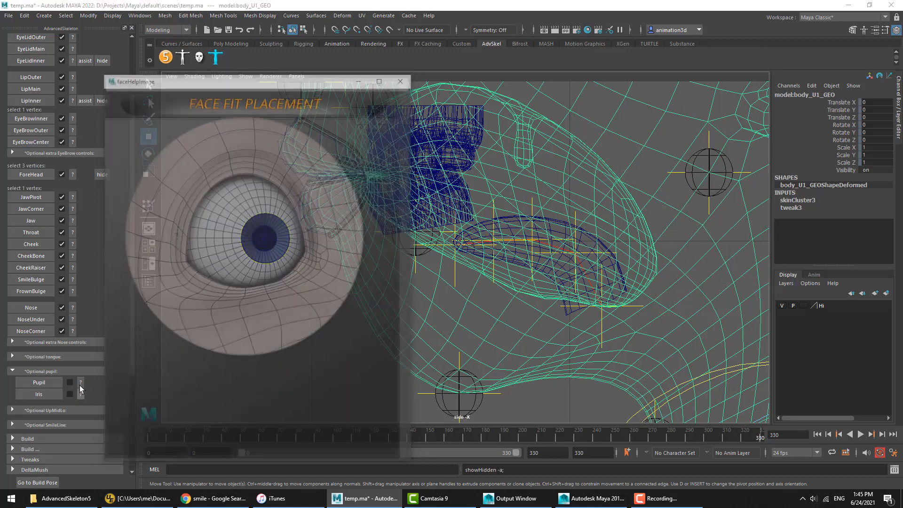
pyautogui.click(81, 382)
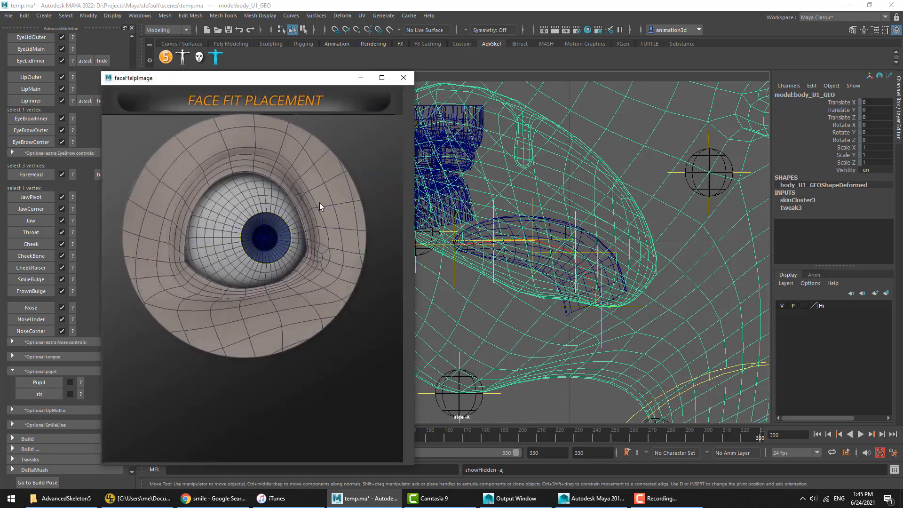
pyautogui.click(81, 383)
pyautogui.click(80, 395)
pyautogui.click(38, 394)
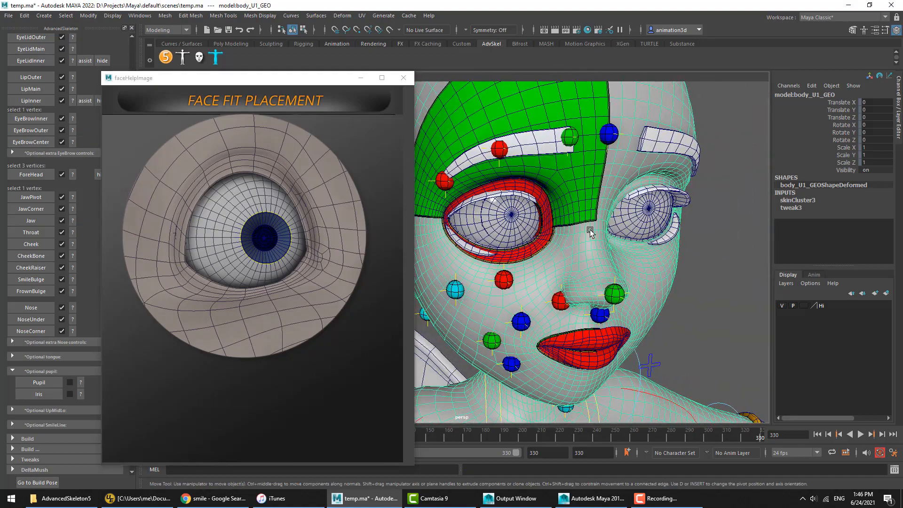
# Move the help image aside and show the face with textures for a close view of the character's right eye.
pyautogui.moveTo(143, 77); pyautogui.dragTo(126, 111)
pyautogui.keyDown('alt'); pyautogui.moveTo(513, 211); pyautogui.dragTo(553, 247, button='middle'); pyautogui.keyUp('alt')
pyautogui.keyDown('alt'); pyautogui.moveTo(553, 247); pyautogui.dragTo(582, 246, button='right'); pyautogui.keyUp('alt')
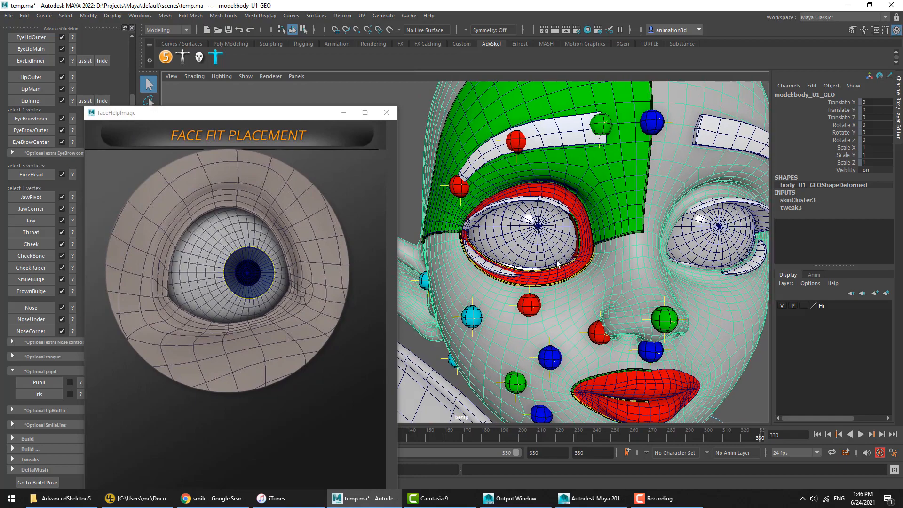
pyautogui.press('4')
pyautogui.press('6')
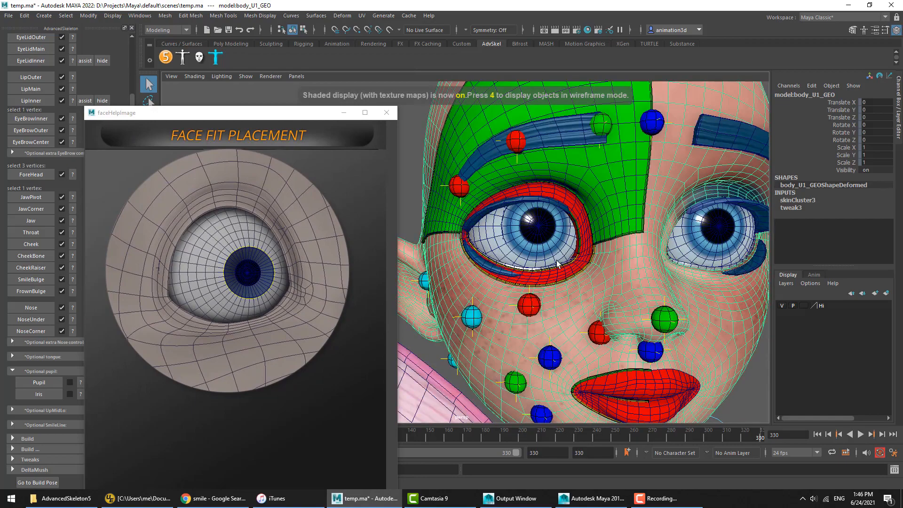
pyautogui.keyDown('alt'); pyautogui.moveTo(544, 239); pyautogui.dragTo(625, 259, button='right'); pyautogui.keyUp('alt')
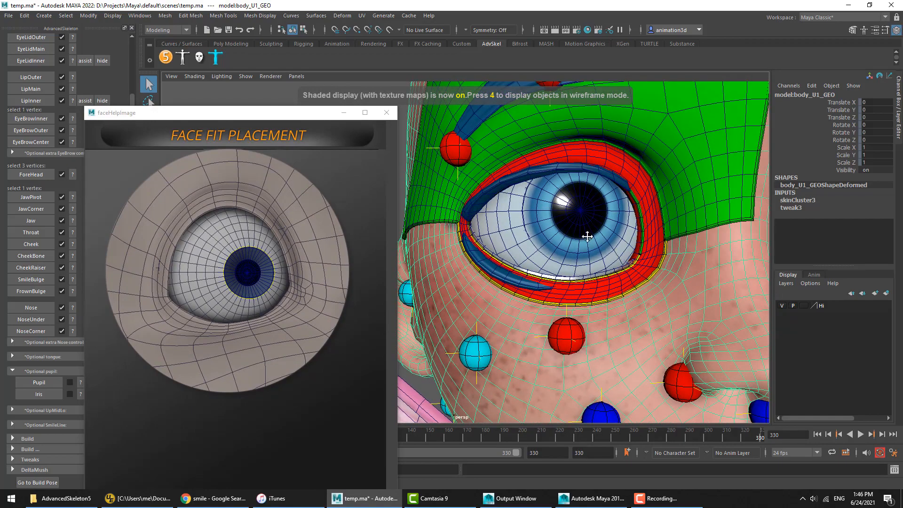
# Select the edge loop around the pupil on the right eye mesh and create the Pupil fit from it.
pyautogui.keyDown('alt'); pyautogui.moveTo(588, 236); pyautogui.dragTo(545, 251, button='middle'); pyautogui.keyUp('alt')
pyautogui.keyDown('alt'); pyautogui.moveTo(545, 252); pyautogui.dragTo(619, 198, button='right'); pyautogui.keyUp('alt')
pyautogui.click(581, 250)
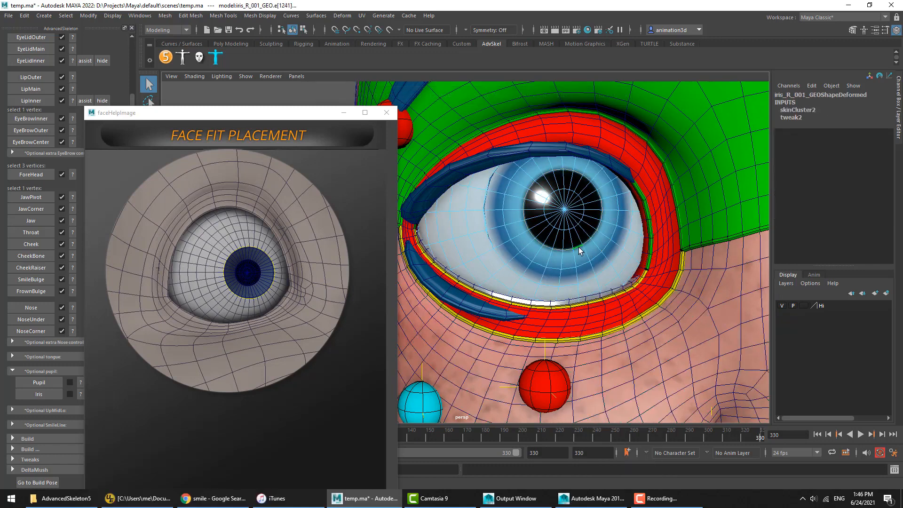
pyautogui.click(42, 381)
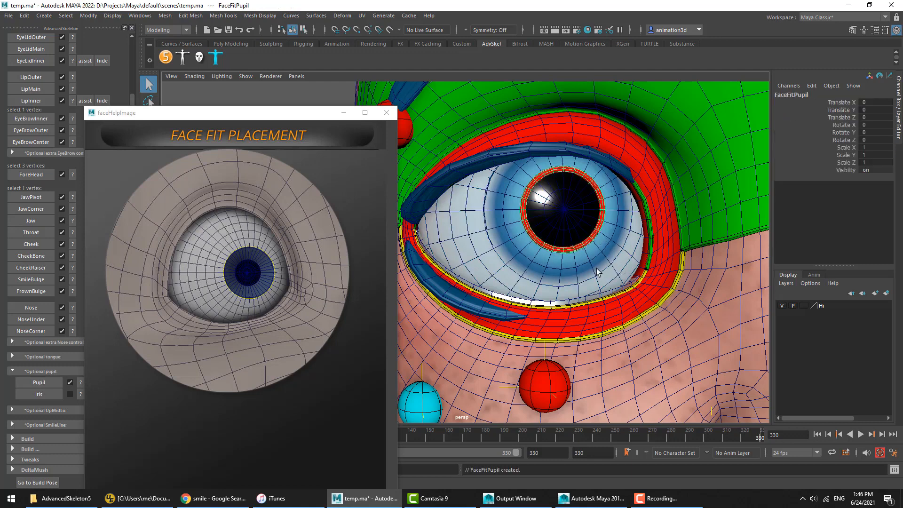
# Create the Iris fit from the edge loop at the iris's outer border and return to untextured shading.
pyautogui.keyDown('alt'); pyautogui.moveTo(584, 251); pyautogui.dragTo(597, 282, button='right'); pyautogui.keyUp('alt')
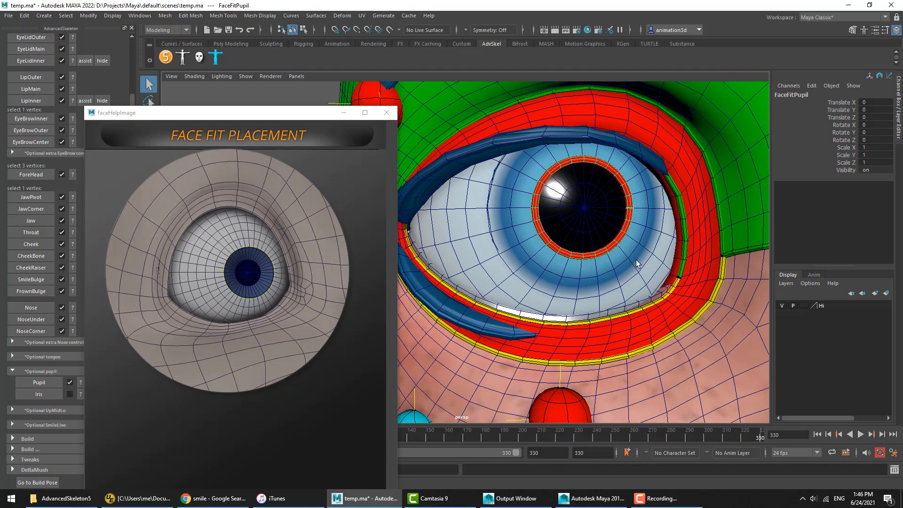
pyautogui.rightClick(636, 220)
pyautogui.click(636, 193)
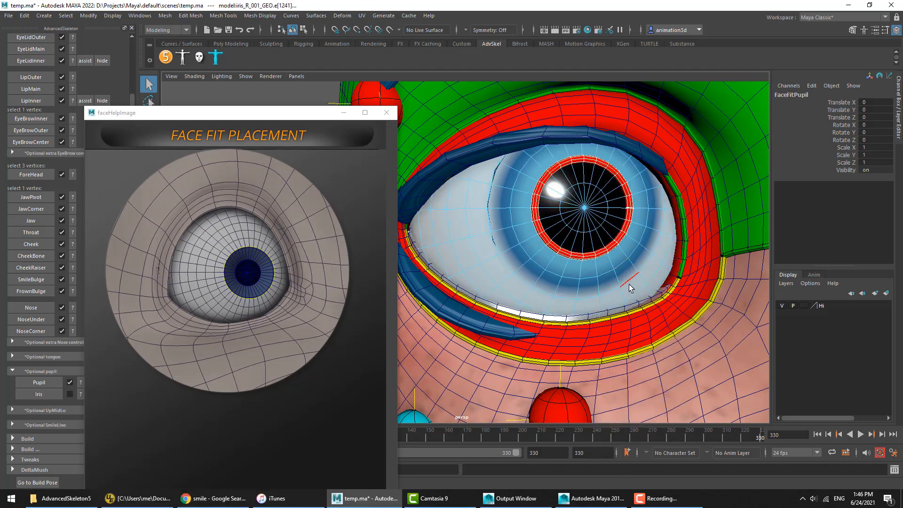
pyautogui.click(629, 284)
pyautogui.click(38, 394)
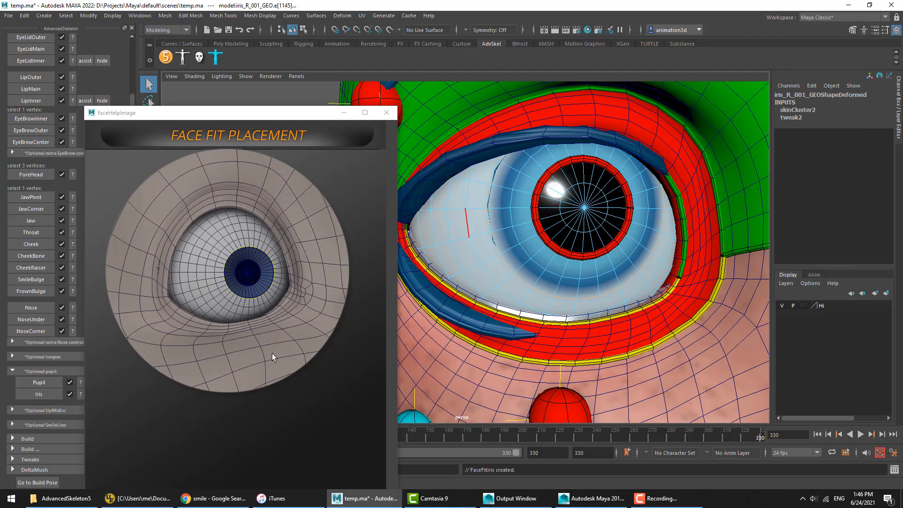
pyautogui.scroll(-3, 633, 242)
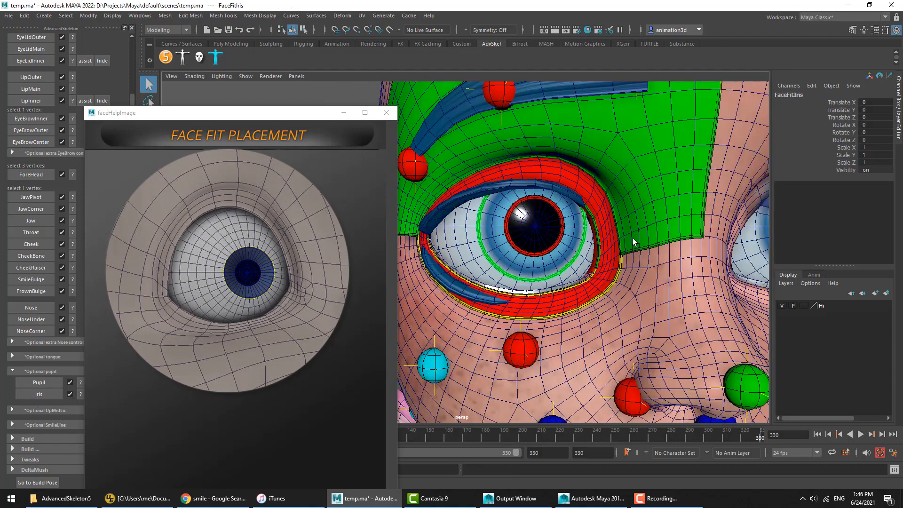
pyautogui.press('5')
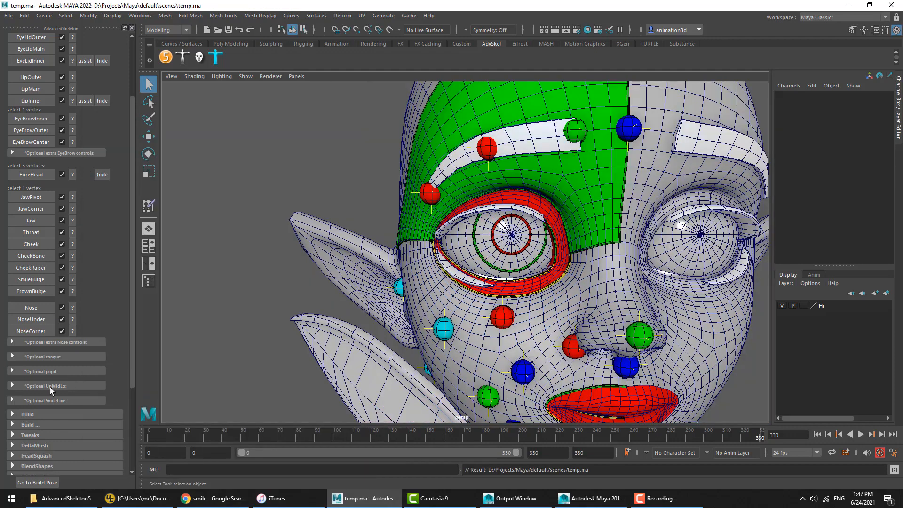
# Expand the optional UpMidLo section and view its placement help image.
pyautogui.click(50, 388)
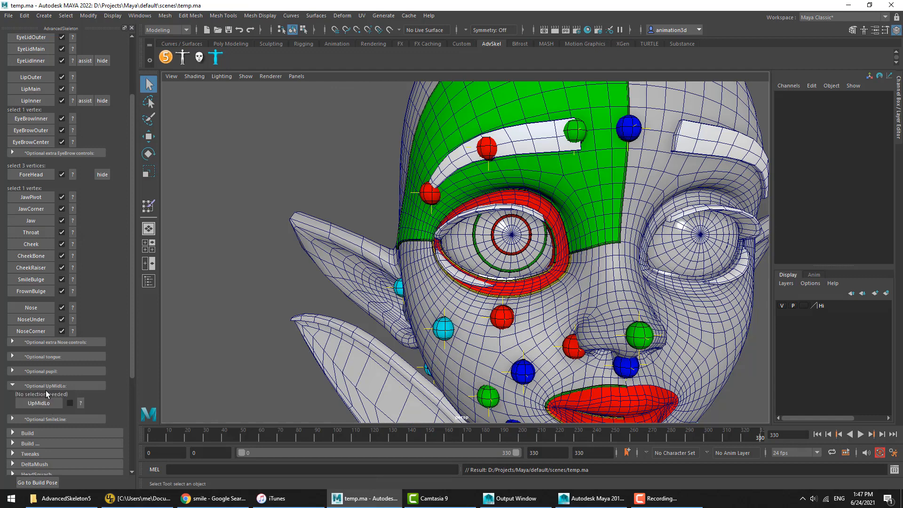
pyautogui.click(81, 403)
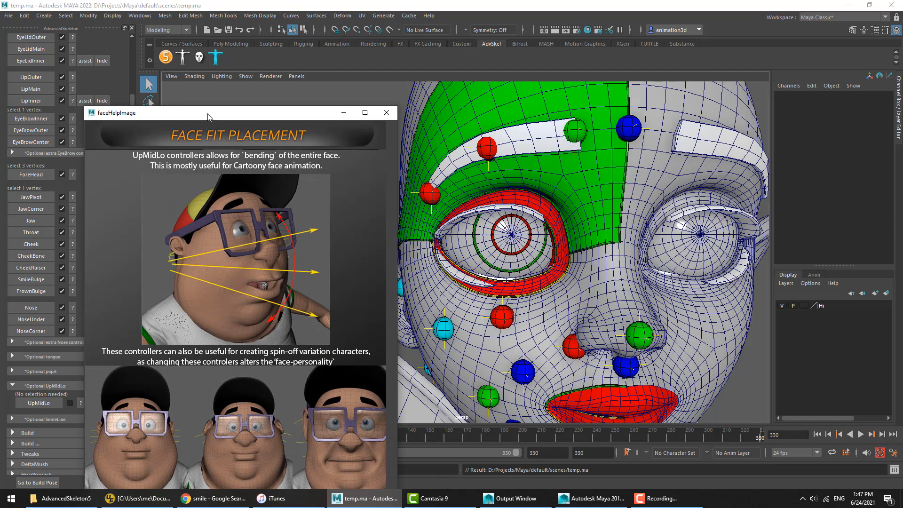
pyautogui.moveTo(208, 116); pyautogui.dragTo(215, 89)
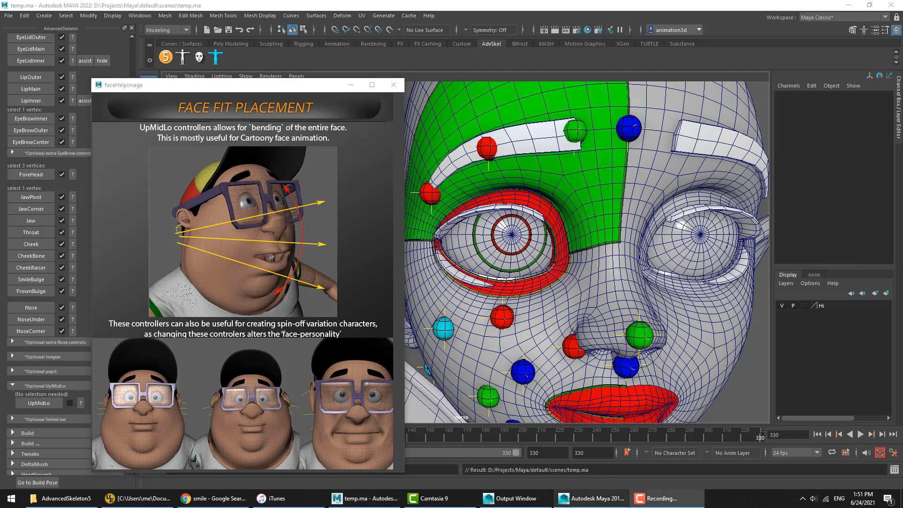
# Switch to the Maya 2016 window with the chubby rig and examine its face controls up close.
pyautogui.moveTo(603, 506)
pyautogui.click(603, 458)
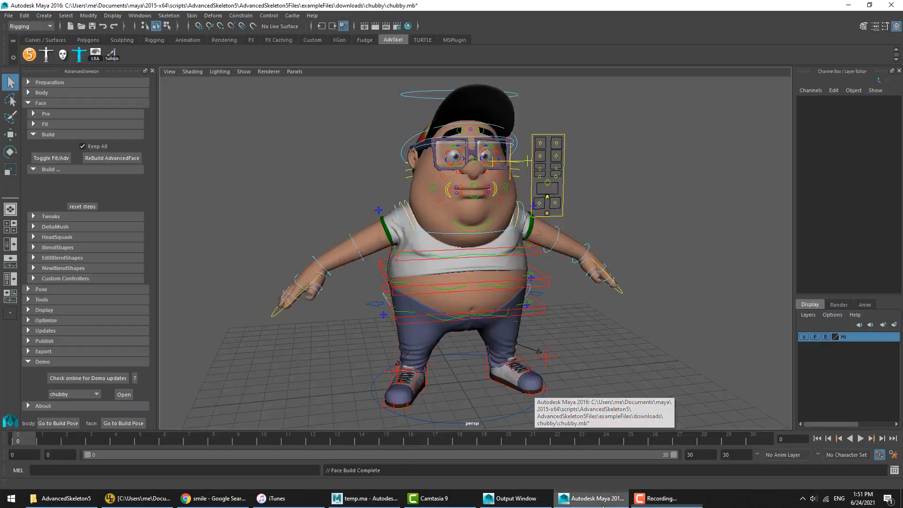
pyautogui.keyDown('alt'); pyautogui.moveTo(503, 211); pyautogui.dragTo(500, 251, button='middle'); pyautogui.keyUp('alt')
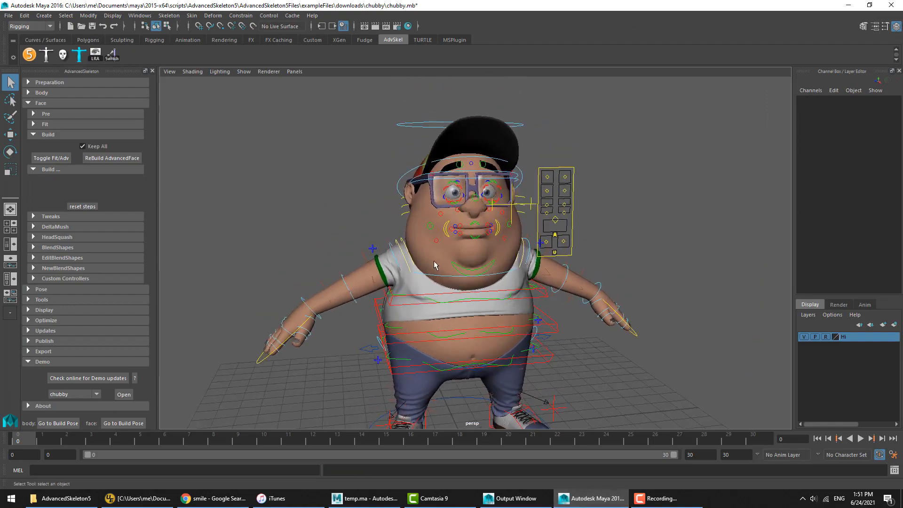
pyautogui.keyDown('alt'); pyautogui.moveTo(433, 264); pyautogui.dragTo(489, 269); pyautogui.keyUp('alt')
pyautogui.keyDown('alt'); pyautogui.moveTo(494, 272); pyautogui.dragTo(555, 275, button='right'); pyautogui.keyUp('alt')
pyautogui.keyDown('alt'); pyautogui.moveTo(517, 226); pyautogui.dragTo(510, 267, button='middle'); pyautogui.keyUp('alt')
pyautogui.keyDown('alt'); pyautogui.moveTo(408, 228); pyautogui.dragTo(372, 225); pyautogui.keyUp('alt')
pyautogui.keyDown('alt'); pyautogui.moveTo(447, 230); pyautogui.dragTo(527, 233, button='right'); pyautogui.keyUp('alt')
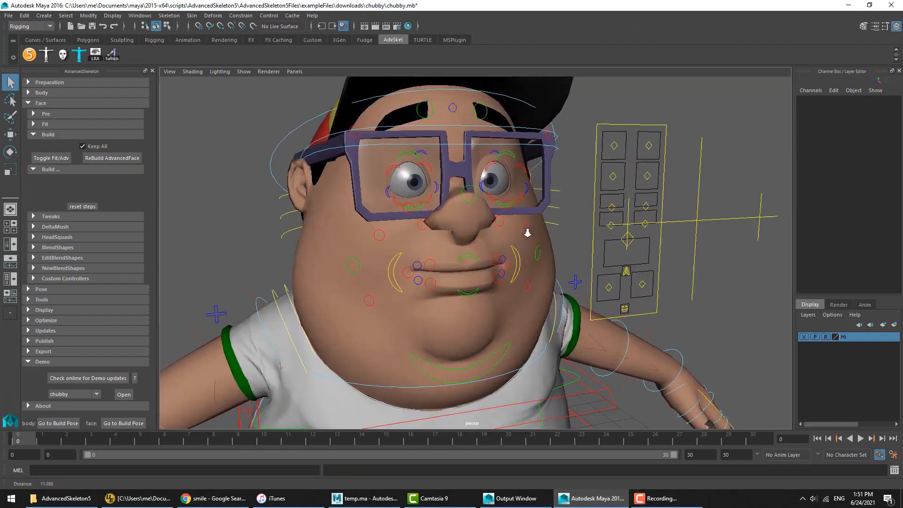
pyautogui.keyDown('alt'); pyautogui.moveTo(527, 233); pyautogui.dragTo(541, 203); pyautogui.keyUp('alt')
# Try moving the lowerFace_M control downward on the chubby rig, and undo the move.
pyautogui.moveTo(286, 218); pyautogui.dragTo(269, 245)
pyautogui.press('w')
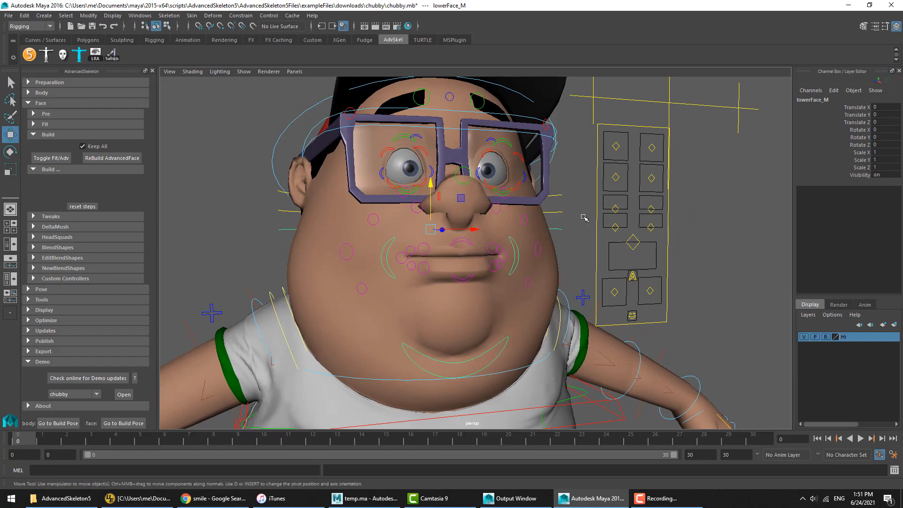
pyautogui.moveTo(582, 215); pyautogui.dragTo(582, 236, button='middle')
pyautogui.hotkey('ctrl', 'z')
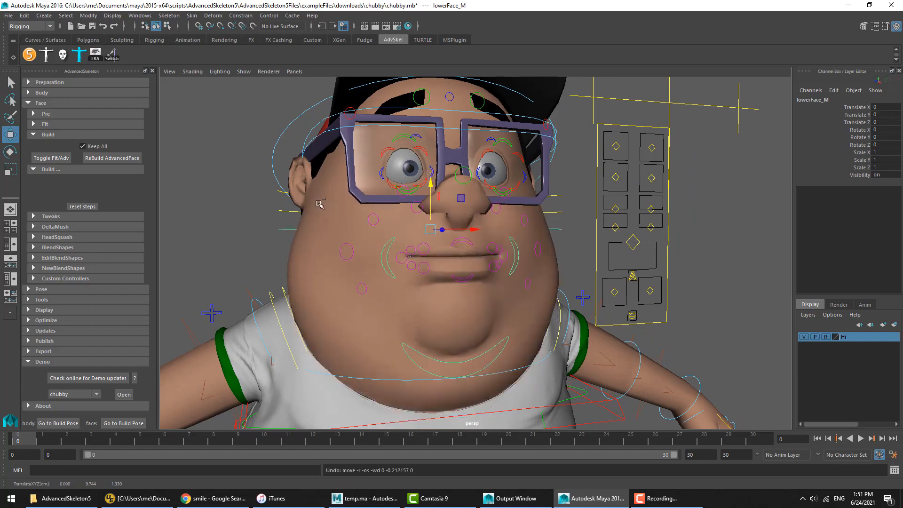
# Try moving the upperFace_M control upward on the chubby rig, and undo the move.
pyautogui.click(283, 193)
pyautogui.moveTo(431, 192)
pyautogui.mouseDown()
pyautogui.moveTo(438, 177)
pyautogui.moveTo(434, 187)
pyautogui.mouseUp()
pyautogui.hotkey('ctrl', 'z')
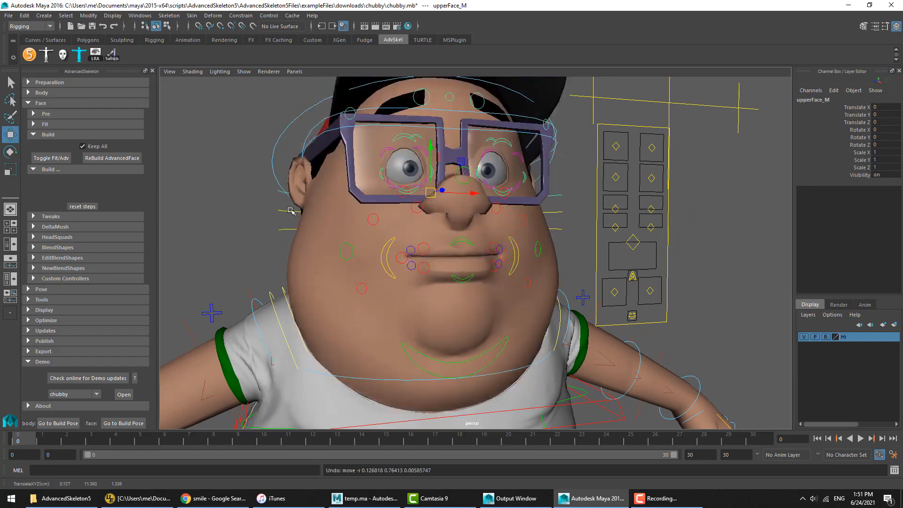
# Try scaling the middleFace_M control on the chubby rig, and undo the change.
pyautogui.press('r')
pyautogui.click(284, 211)
pyautogui.moveTo(283, 224)
pyautogui.mouseDown(button='middle')
pyautogui.moveTo(325, 227)
pyautogui.moveTo(284, 223)
pyautogui.mouseUp(button='middle')
pyautogui.hotkey('ctrl', 'z')
# Rotate the chubby rig's lowerFace_M control about -12 degrees in X.
pyautogui.click(284, 229)
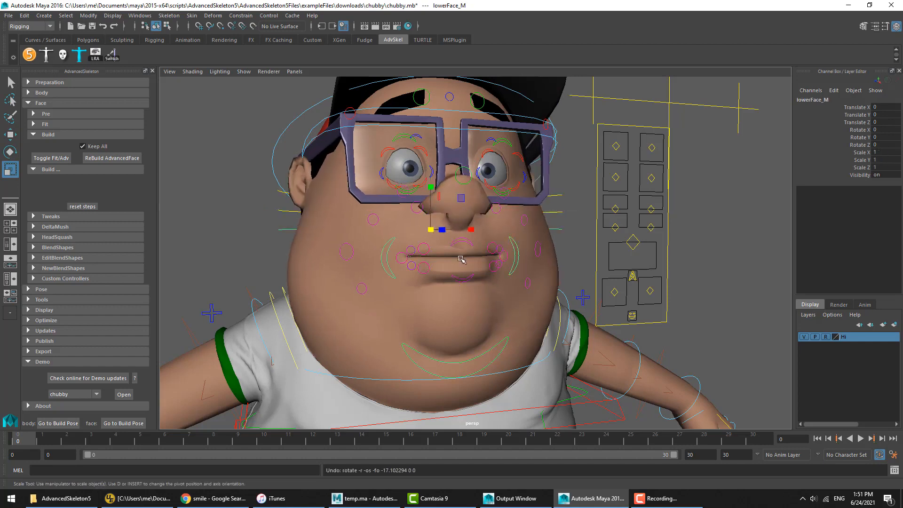
pyautogui.press('e')
pyautogui.moveTo(445, 246); pyautogui.dragTo(437, 232)
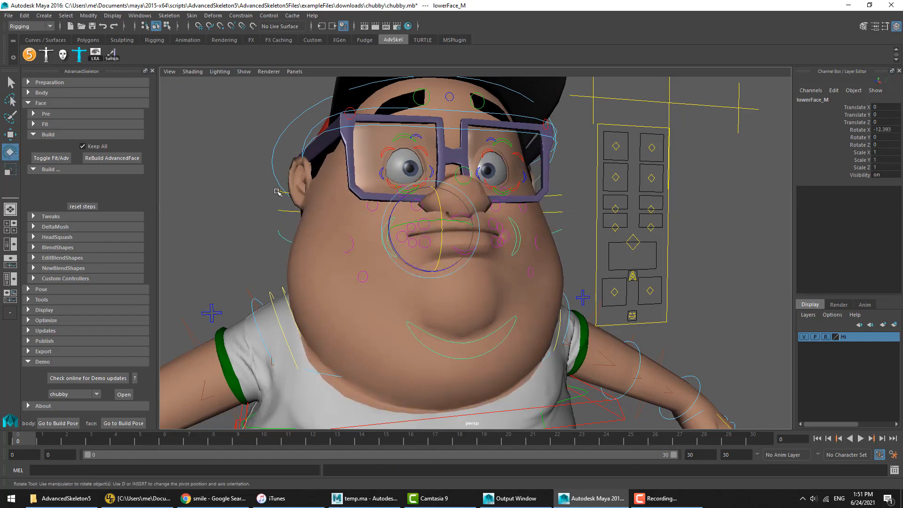
# Scale and rotate the upperFace_M control on the chubby rig and move it upward.
pyautogui.click(279, 193)
pyautogui.press('r')
pyautogui.moveTo(301, 240); pyautogui.dragTo(341, 239, button='middle')
pyautogui.scroll(2, 351, 236)
pyautogui.press('e')
pyautogui.moveTo(431, 179); pyautogui.dragTo(428, 191)
pyautogui.press('w')
pyautogui.moveTo(427, 191); pyautogui.dragTo(428, 164, button='middle')
pyautogui.keyDown('alt'); pyautogui.moveTo(346, 190); pyautogui.dragTo(306, 209); pyautogui.keyUp('alt')
# Try scaling the middleFace_M control in X on the chubby rig, undo it, and clear the selection.
pyautogui.click(247, 205)
pyautogui.press('r')
pyautogui.moveTo(321, 231); pyautogui.dragTo(341, 218, button='middle')
pyautogui.hotkey('ctrl', 'z')
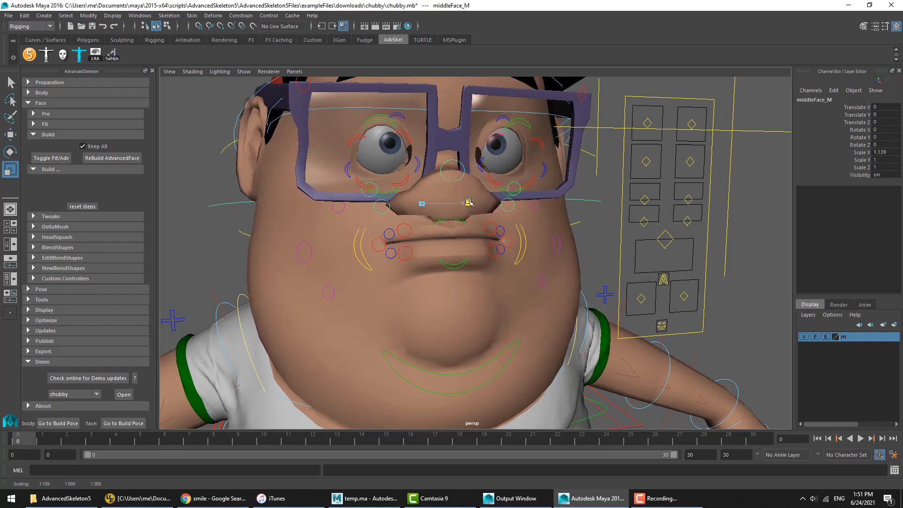
pyautogui.scroll(-4, 557, 244)
pyautogui.click(557, 244)
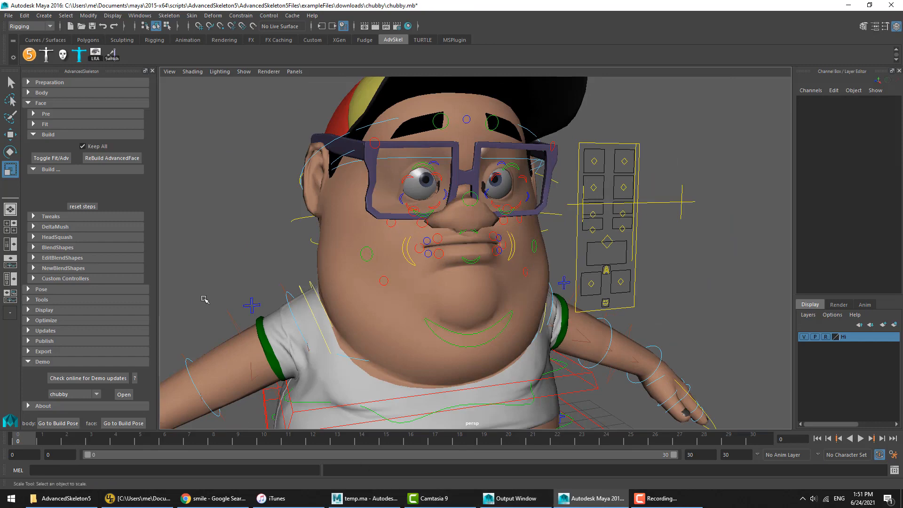
# Switch to the Maya 2022 window with temp.ma and view the placement help image of the optional SmileLine section.
pyautogui.click(377, 500)
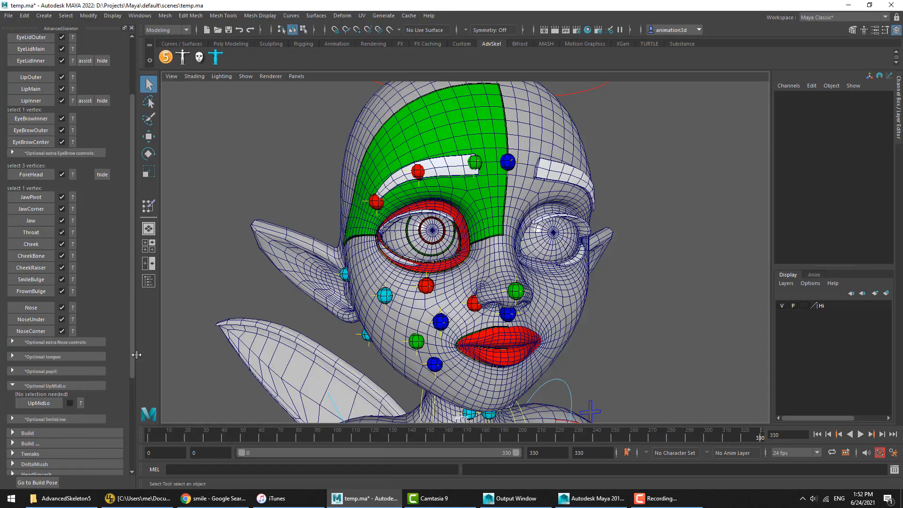
pyautogui.click(38, 386)
pyautogui.click(48, 398)
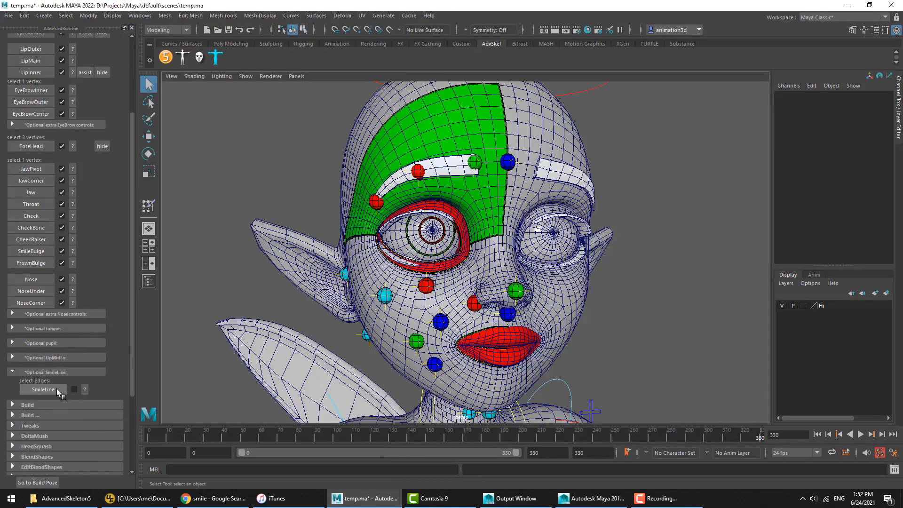
pyautogui.click(85, 390)
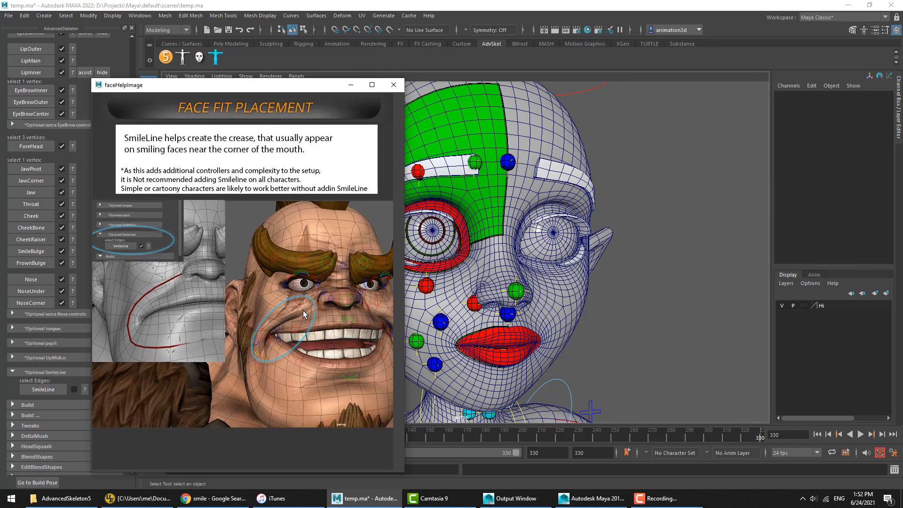
pyautogui.click(60, 374)
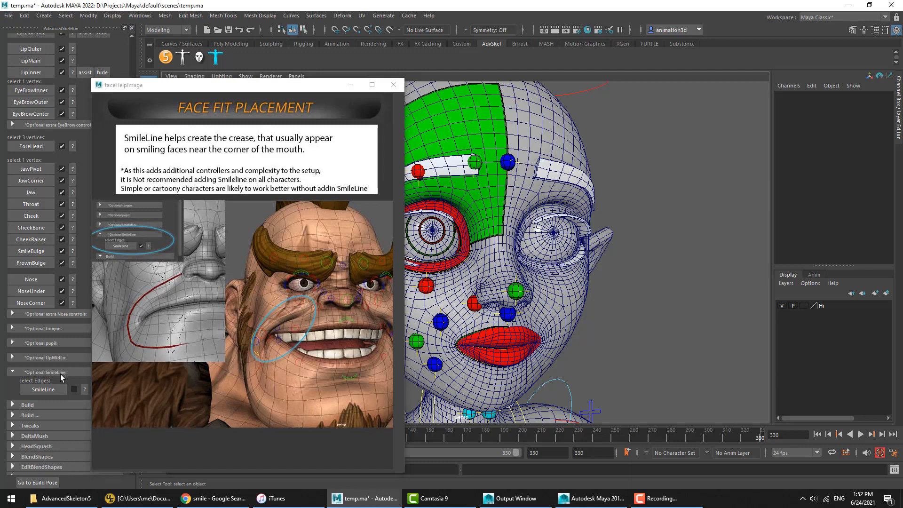
pyautogui.click(53, 373)
pyautogui.click(393, 85)
# Switch to the Maya 2016 window and open the napoleon demo character.
pyautogui.click(594, 499)
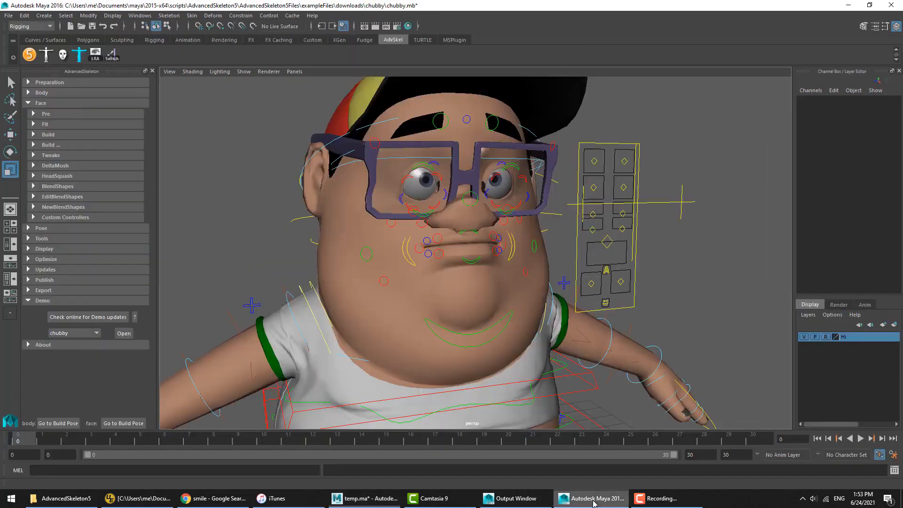
pyautogui.click(94, 334)
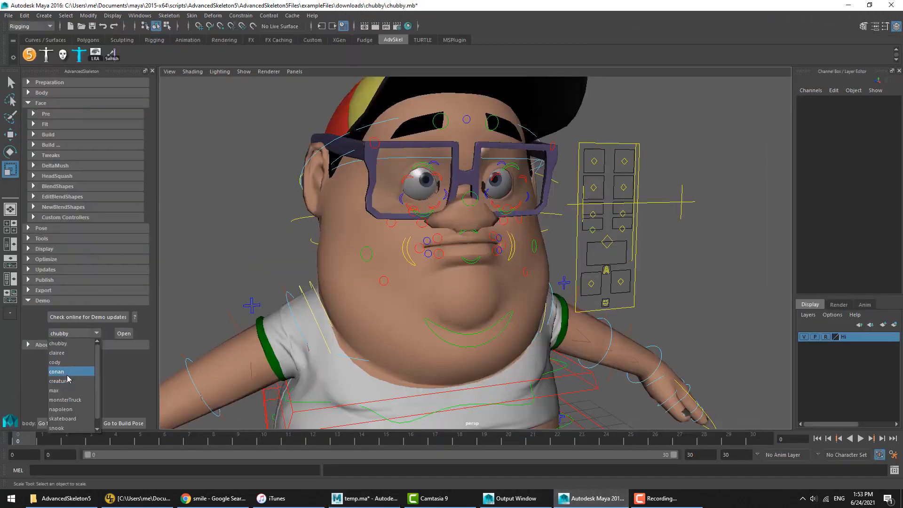
pyautogui.scroll(-1, 69, 408)
pyautogui.click(69, 399)
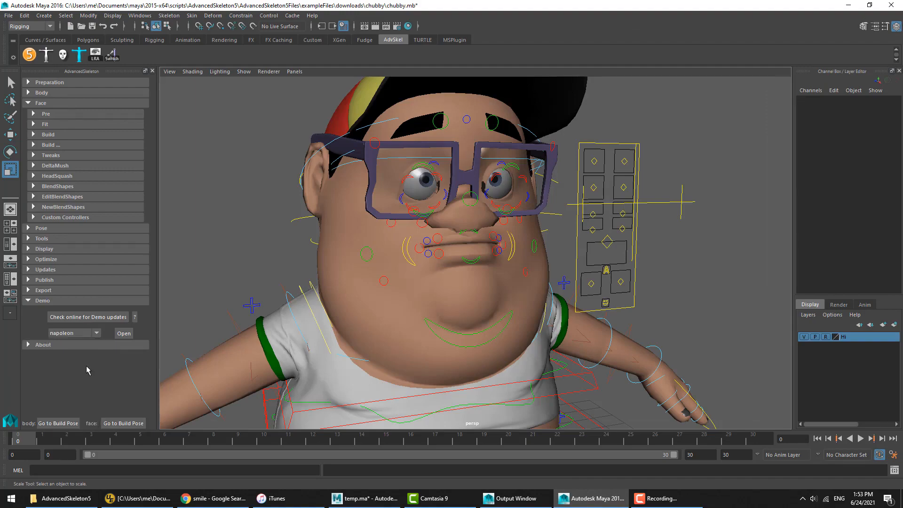
pyautogui.click(123, 333)
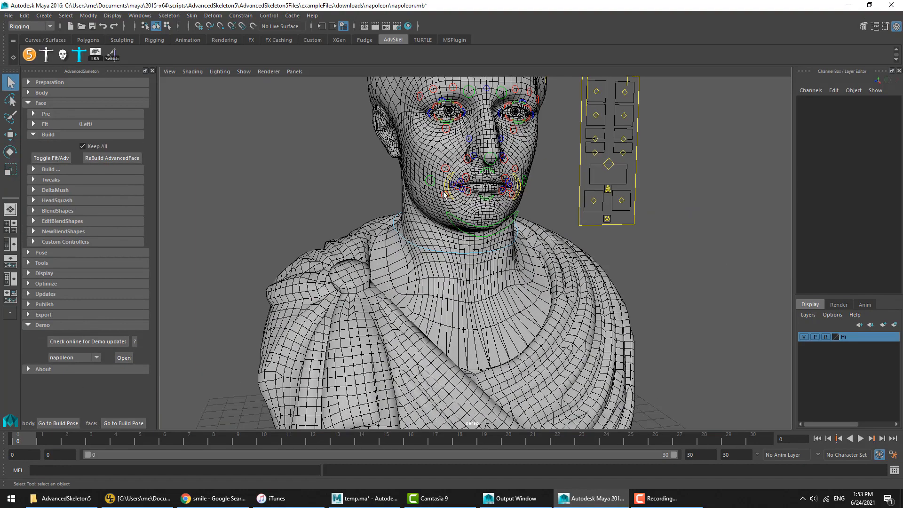
# Toggle the napoleon face to its fit setup and examine the SmileLine edges around the mouth.
pyautogui.keyDown('alt'); pyautogui.moveTo(450, 164); pyautogui.dragTo(459, 231, button='middle'); pyautogui.keyUp('alt')
pyautogui.click(62, 163)
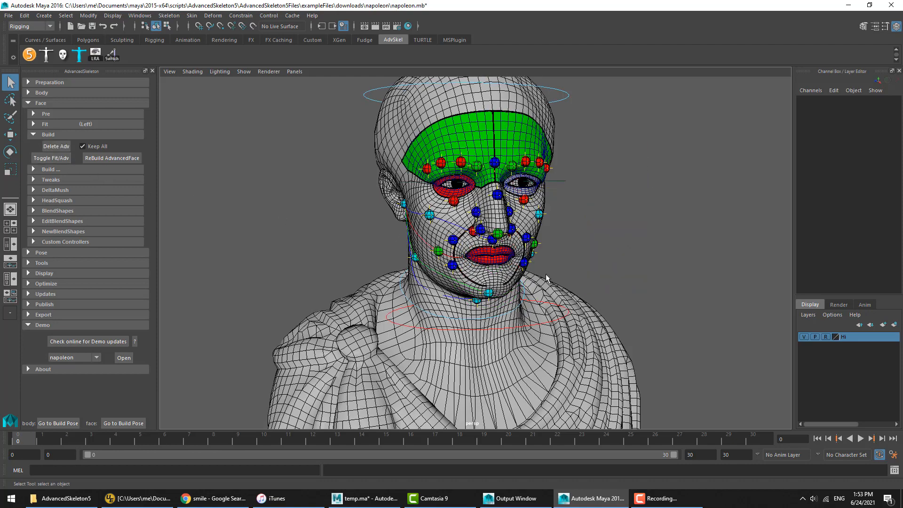
pyautogui.keyDown('alt'); pyautogui.moveTo(547, 277); pyautogui.dragTo(705, 267, button='right'); pyautogui.keyUp('alt')
pyautogui.keyDown('alt'); pyautogui.moveTo(432, 259); pyautogui.dragTo(464, 212); pyautogui.keyUp('alt')
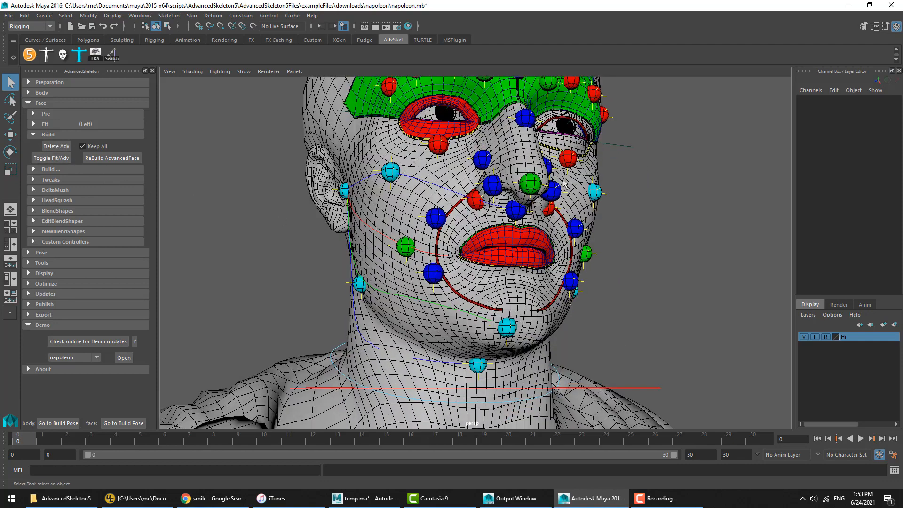
# Toggle the napoleon face back to the advanced rig and show the head mesh in smooth preview.
pyautogui.click(58, 159)
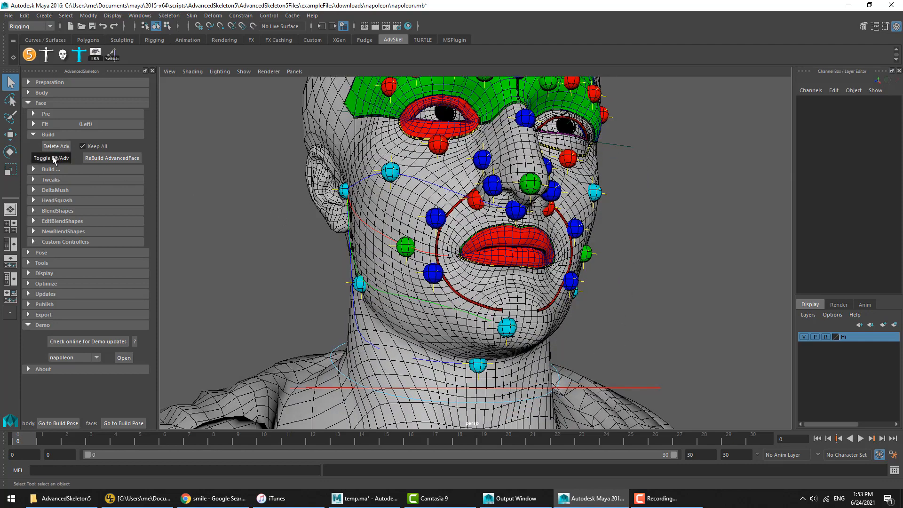
pyautogui.keyDown('alt'); pyautogui.moveTo(380, 218); pyautogui.dragTo(347, 264); pyautogui.keyUp('alt')
pyautogui.moveTo(348, 265)
pyautogui.keyDown('alt'); pyautogui.mouseDown(button='right')
pyautogui.moveTo(396, 258)
pyautogui.moveTo(343, 261)
pyautogui.mouseUp(button='right'); pyautogui.keyUp('alt')
pyautogui.keyDown('alt'); pyautogui.moveTo(475, 263); pyautogui.dragTo(400, 249, button='middle'); pyautogui.keyUp('alt')
pyautogui.press('w')
pyautogui.click(478, 246)
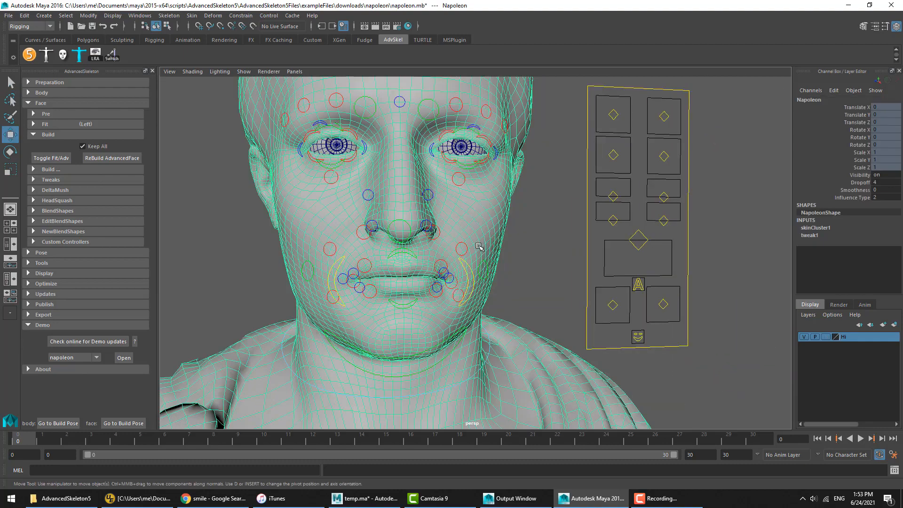
pyautogui.press('3')
pyautogui.keyDown('alt'); pyautogui.moveTo(485, 249); pyautogui.dragTo(494, 247, button='middle'); pyautogui.keyUp('alt')
# Try a smile by moving both mouth corner controls to about X 0.88, Y 0.92, and inspect the cheek creases.
pyautogui.moveTo(611, 290); pyautogui.dragTo(633, 314)
pyautogui.keyDown('shift'); pyautogui.moveTo(690, 291); pyautogui.dragTo(667, 309); pyautogui.keyUp('shift')
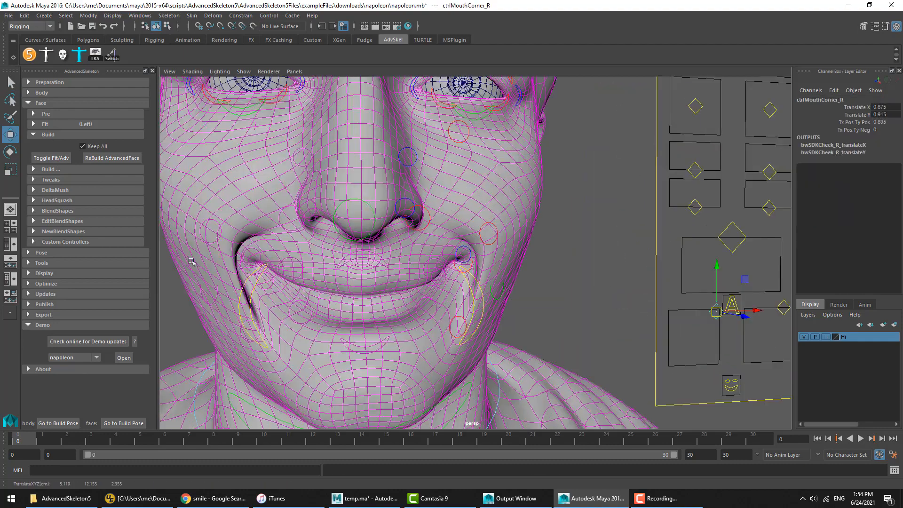
pyautogui.click(258, 253)
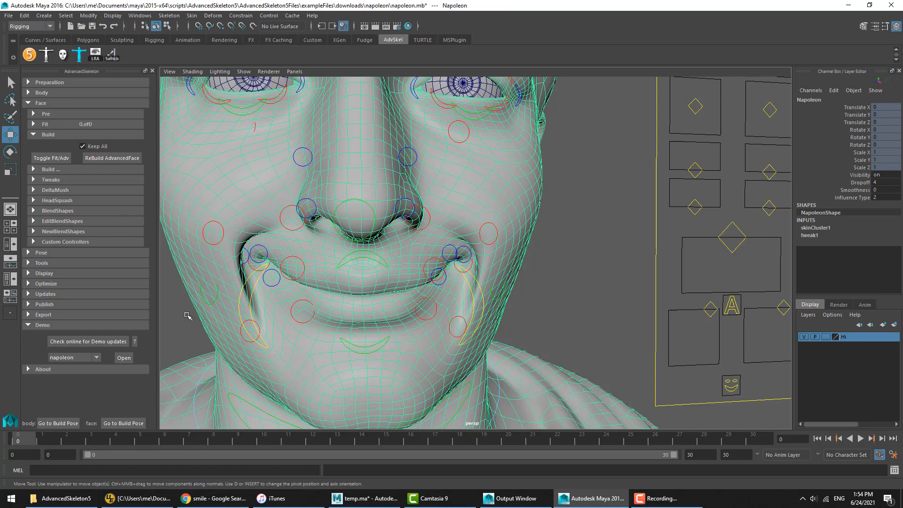
pyautogui.click(273, 245)
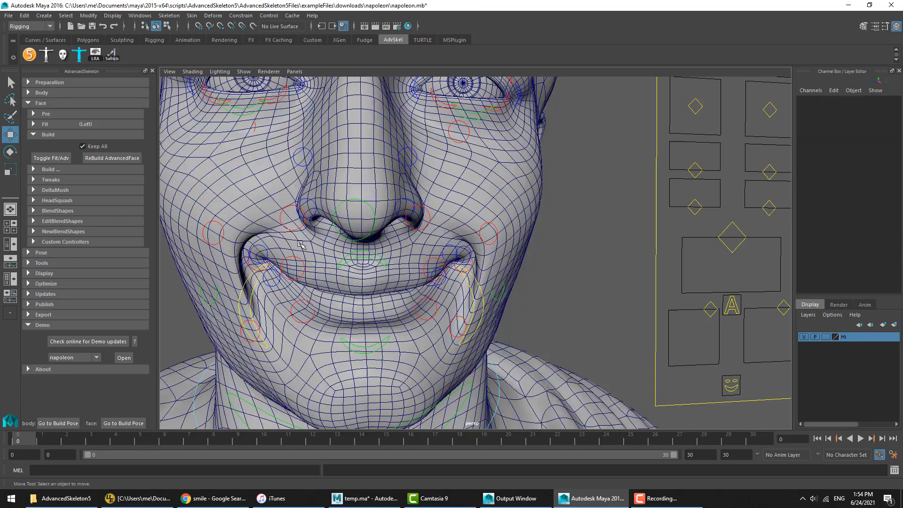
pyautogui.keyDown('alt'); pyautogui.moveTo(300, 245); pyautogui.dragTo(285, 241); pyautogui.keyUp('alt')
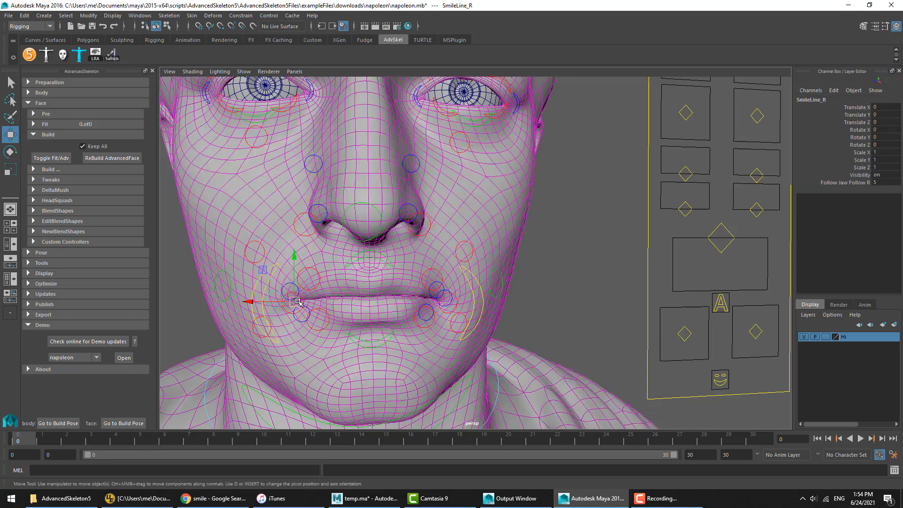
# Try moving the SmileLine_R and upperLipB_R controls near the mouth corner, and undo each move.
pyautogui.moveTo(295, 300)
pyautogui.mouseDown()
pyautogui.moveTo(304, 278)
pyautogui.moveTo(306, 311)
pyautogui.mouseUp()
pyautogui.hotkey('ctrl', 'z')
pyautogui.click(569, 296)
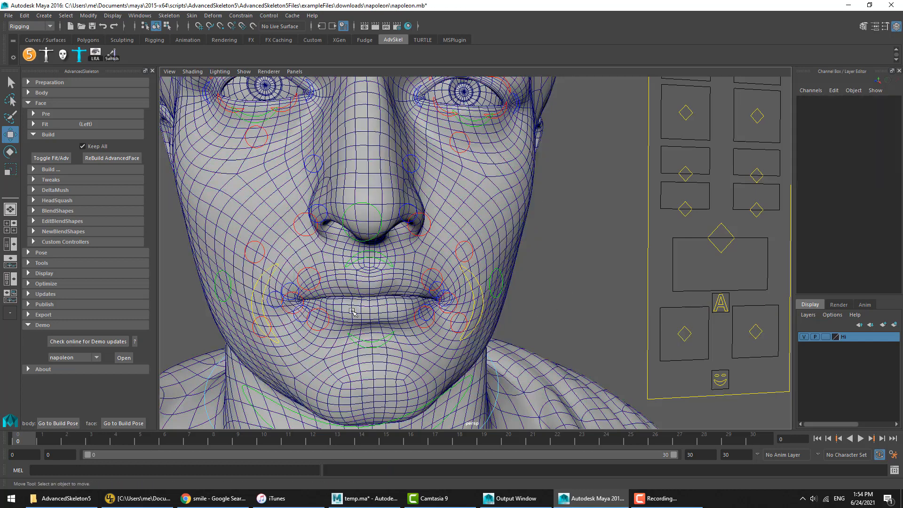
pyautogui.click(273, 306)
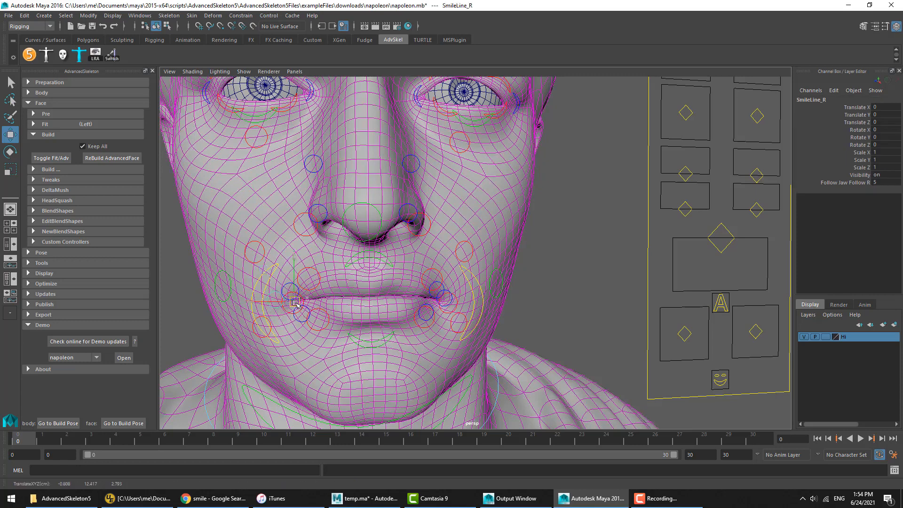
pyautogui.moveTo(273, 307); pyautogui.dragTo(301, 260)
pyautogui.hotkey('ctrl', 'z')
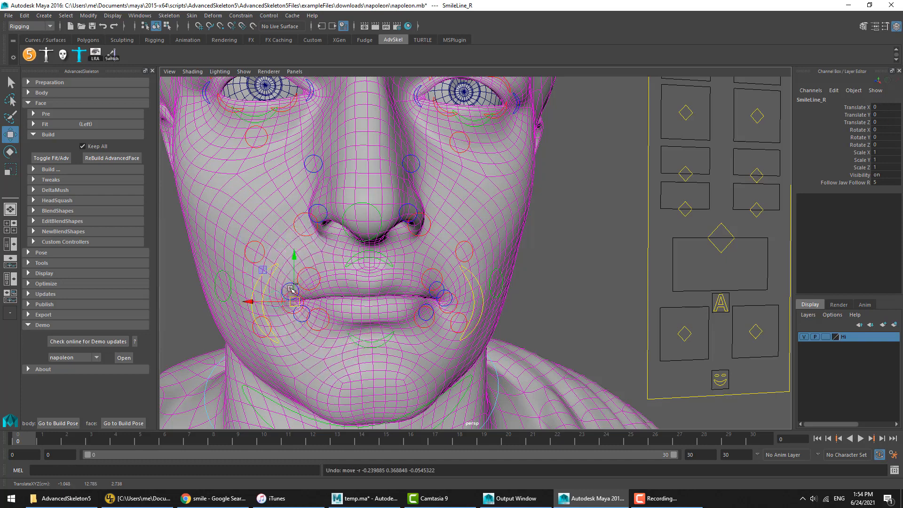
pyautogui.moveTo(294, 301); pyautogui.dragTo(280, 262)
pyautogui.hotkey('ctrl', 'z')
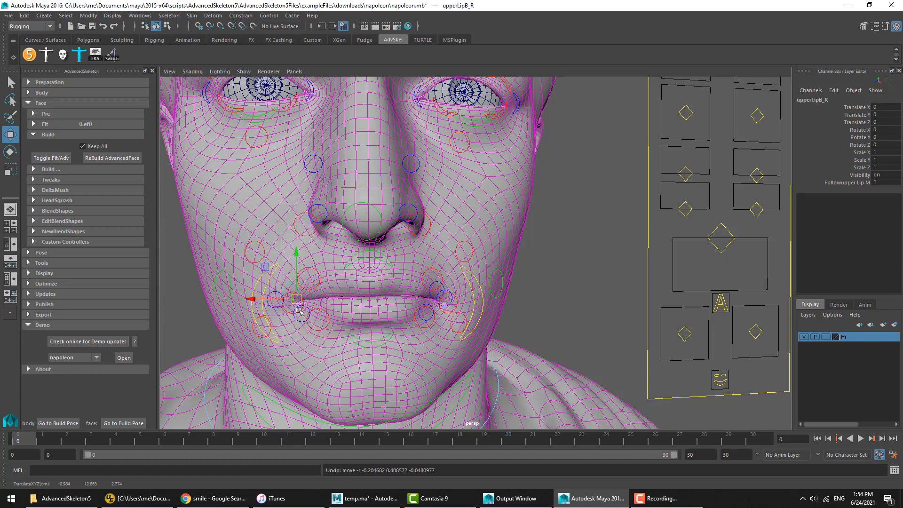
# Try moving ctrlMouthCorner_R to X 1, Y 1, return the face to its build pose, and clear the selection.
pyautogui.click(684, 334)
pyautogui.click(541, 303)
pyautogui.moveTo(702, 326); pyautogui.dragTo(714, 304)
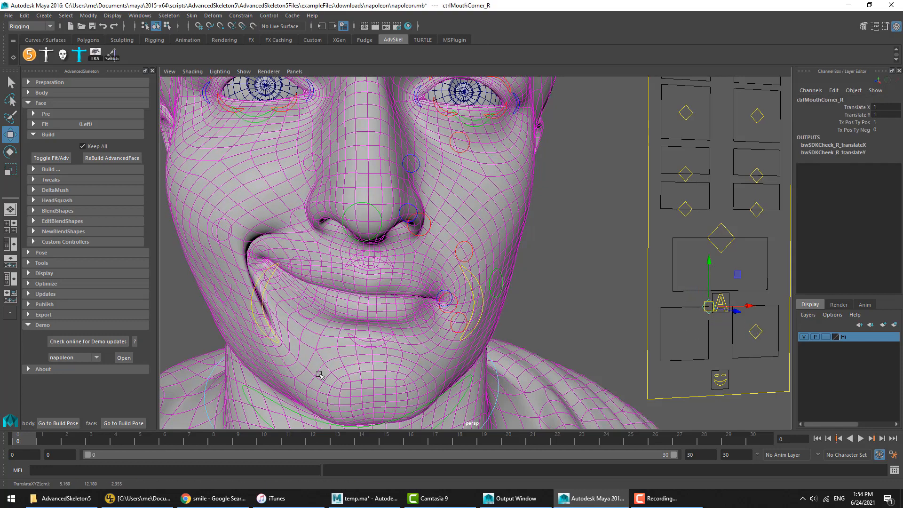
pyautogui.click(124, 423)
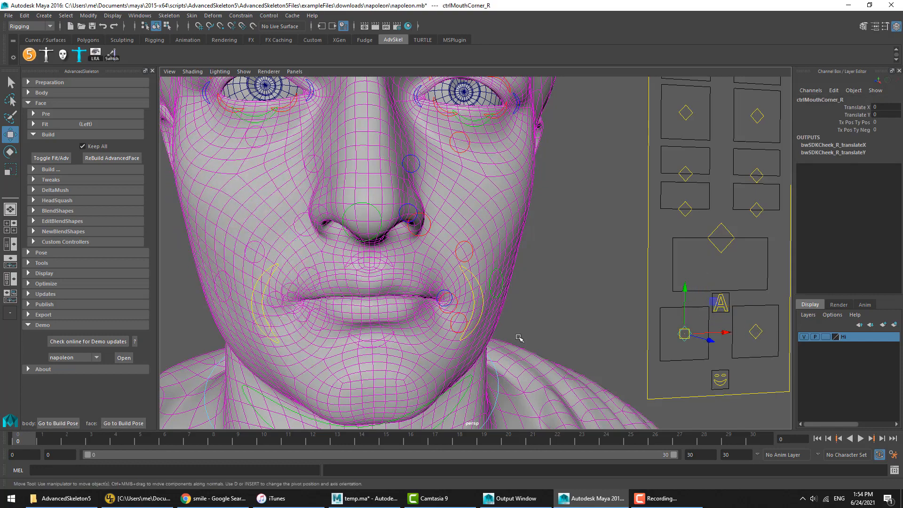
pyautogui.click(596, 265)
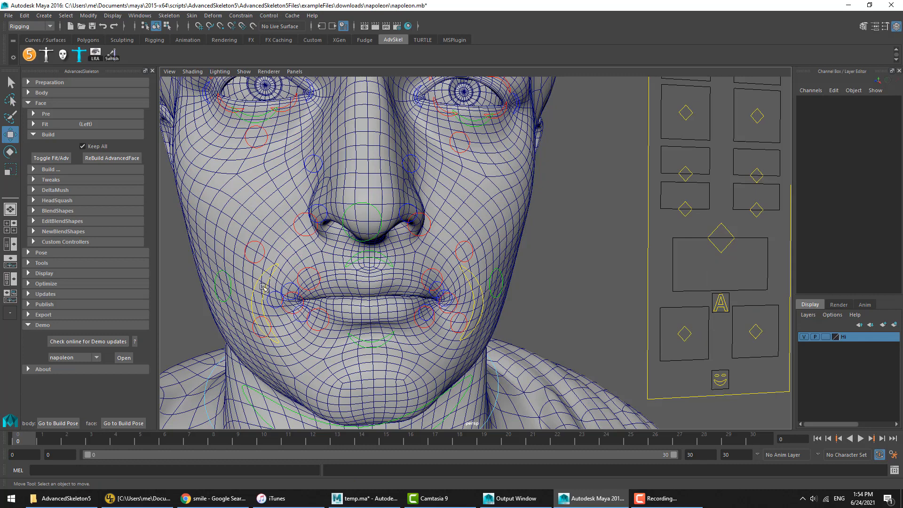
# Try moving upperLipB_R upward and SmileLine_R sideways along X, undo both moves, and clear the selection.
pyautogui.click(288, 283)
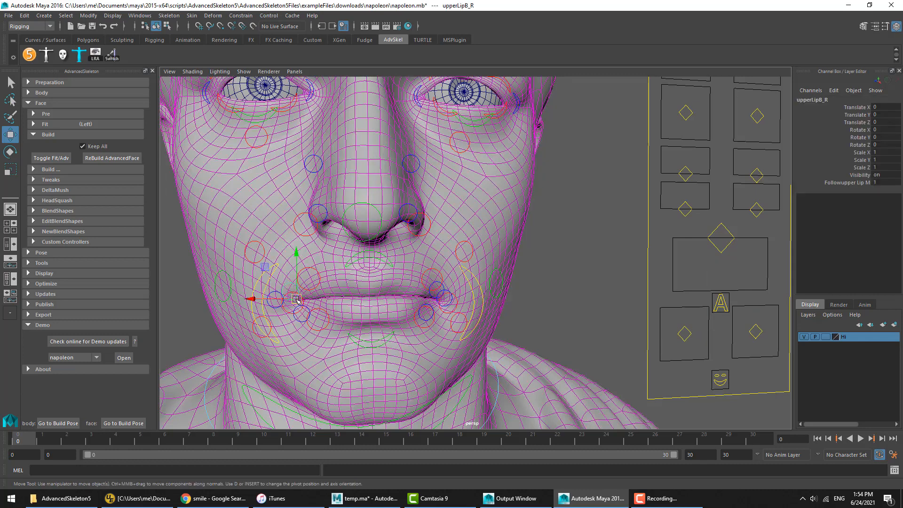
pyautogui.moveTo(297, 298); pyautogui.dragTo(288, 273)
pyautogui.hotkey('ctrl', 'z')
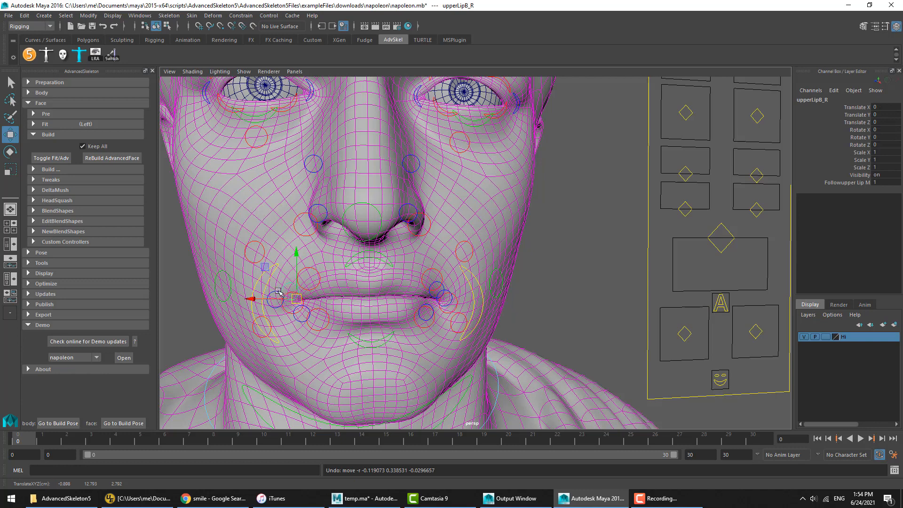
pyautogui.click(278, 291)
pyautogui.moveTo(249, 302); pyautogui.dragTo(245, 302)
pyautogui.hotkey('ctrl', 'z')
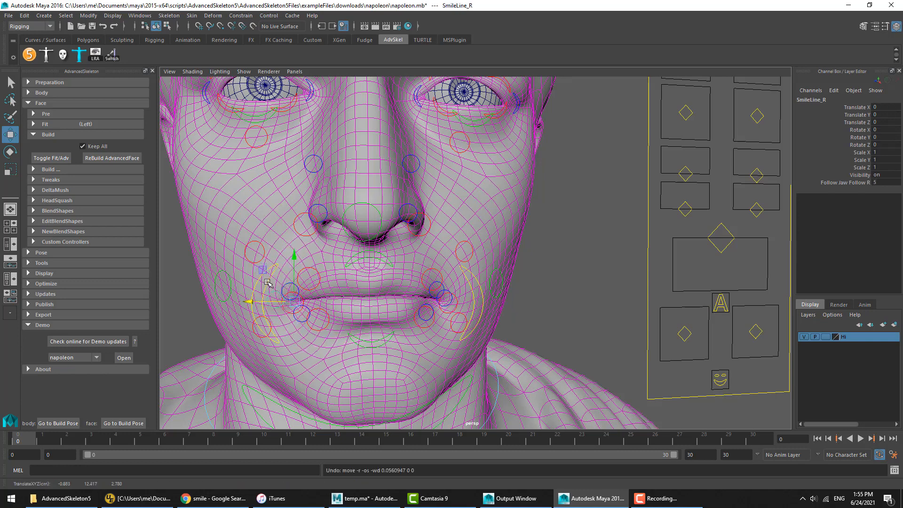
pyautogui.click(547, 285)
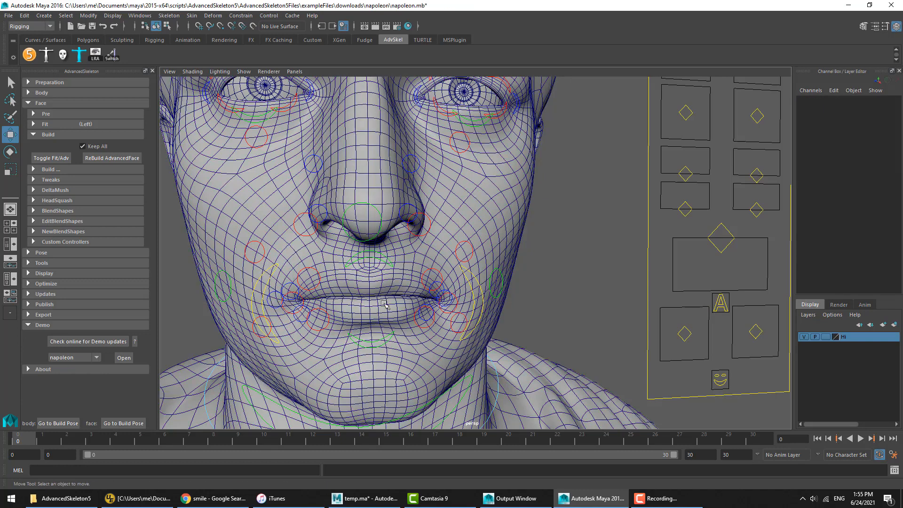
# Try moving the SmileLine_R control straight upward, and undo the move.
pyautogui.click(281, 293)
pyautogui.moveTo(281, 292); pyautogui.dragTo(294, 279)
pyautogui.hotkey('ctrl', 'z')
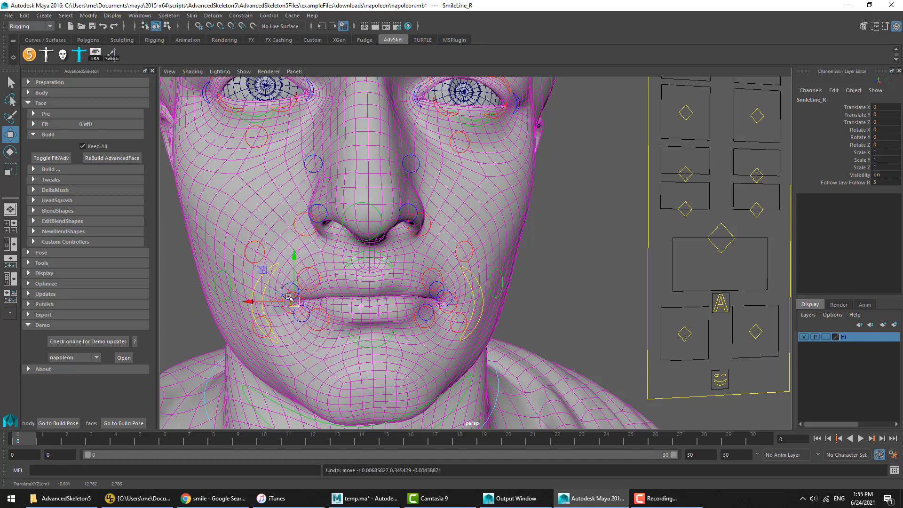
# Raise the SmilePull_R control to about X 0.32, Y 0.90, clear the selection, and view the resulting cheek crease.
pyautogui.click(269, 279)
pyautogui.moveTo(307, 332); pyautogui.dragTo(309, 232, button='middle')
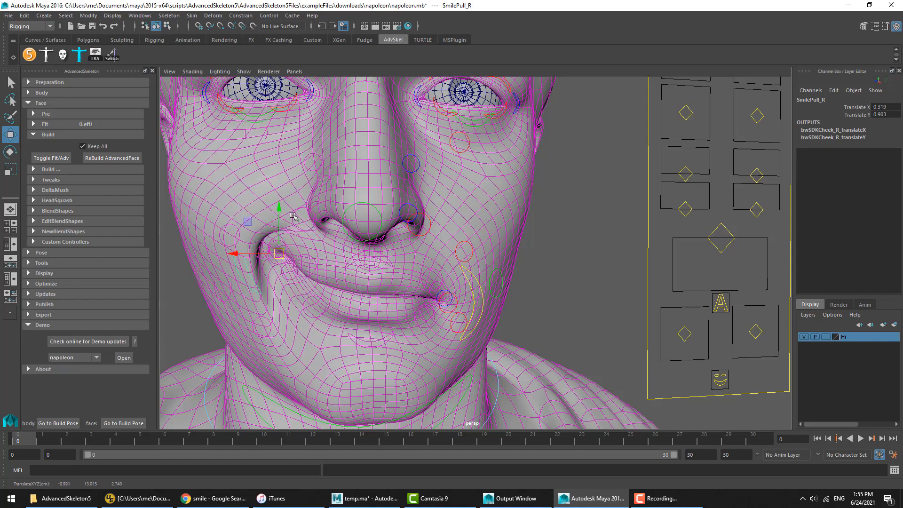
pyautogui.click(596, 266)
pyautogui.scroll(-2, 597, 267)
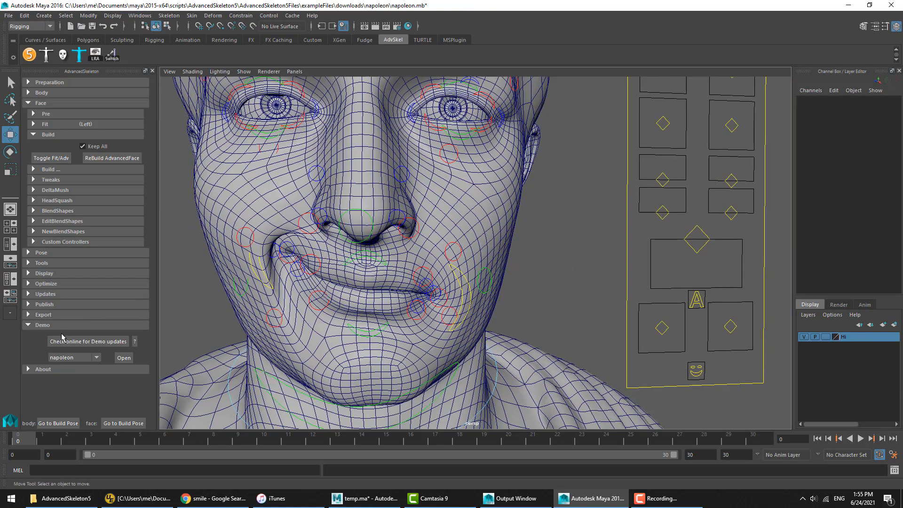
# Open the chubby demo character and show its face fit setup.
pyautogui.click(73, 357)
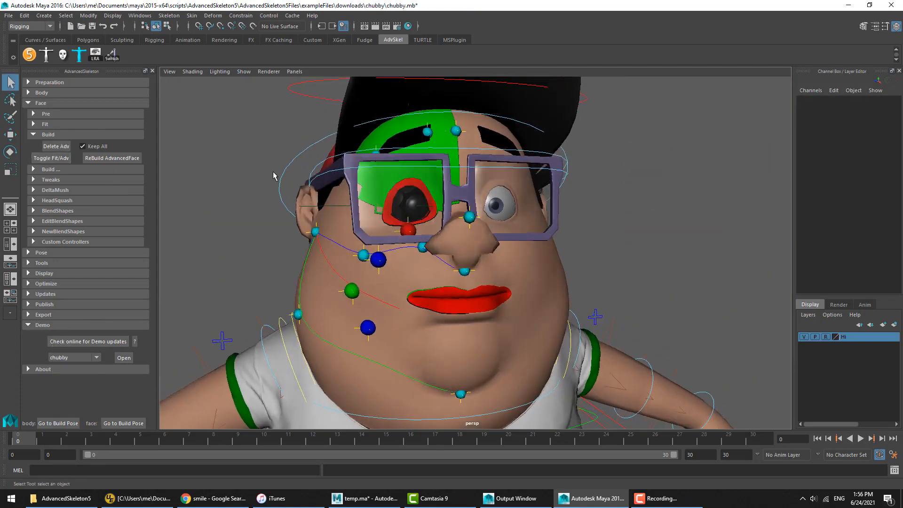
# Toggle the chubby character from its face fit to the built rig, and undo a trial outward pull of the SmilePull_R control.
pyautogui.click(51, 159)
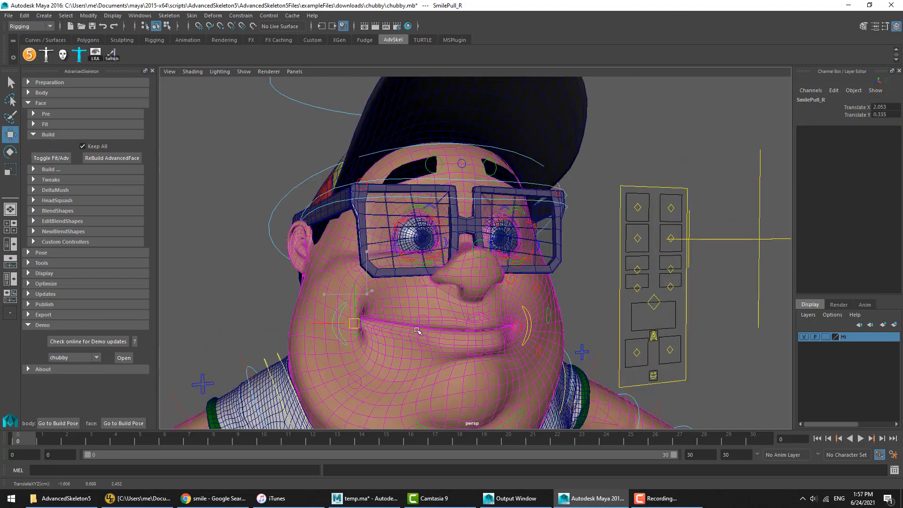
pyautogui.moveTo(417, 330); pyautogui.dragTo(434, 329)
pyautogui.hotkey('ctrl', 'z')
pyautogui.hotkey('ctrl', 'z')
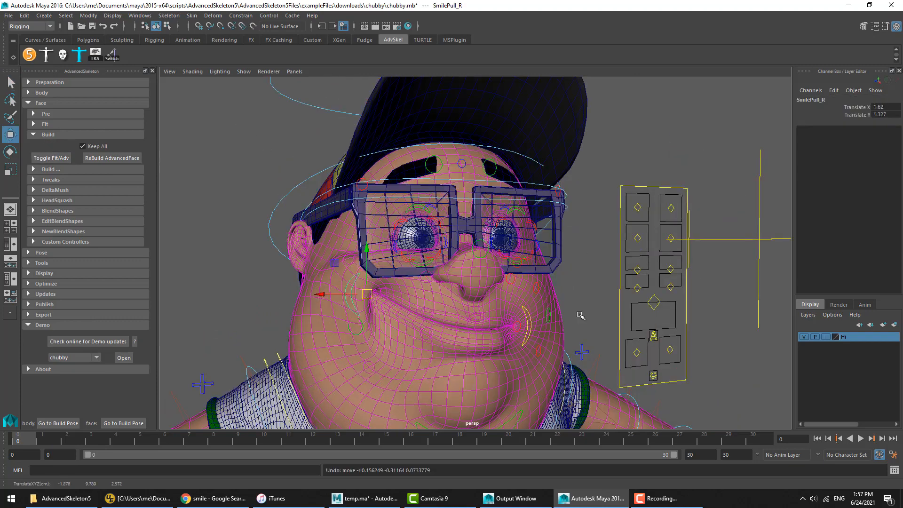
# Move the SmilePull_R control to about X 1.20, Y 1.32, clear the selection, and view the smile crease up close.
pyautogui.click(578, 272)
pyautogui.click(405, 352)
pyautogui.moveTo(505, 387); pyautogui.dragTo(474, 350, button='middle')
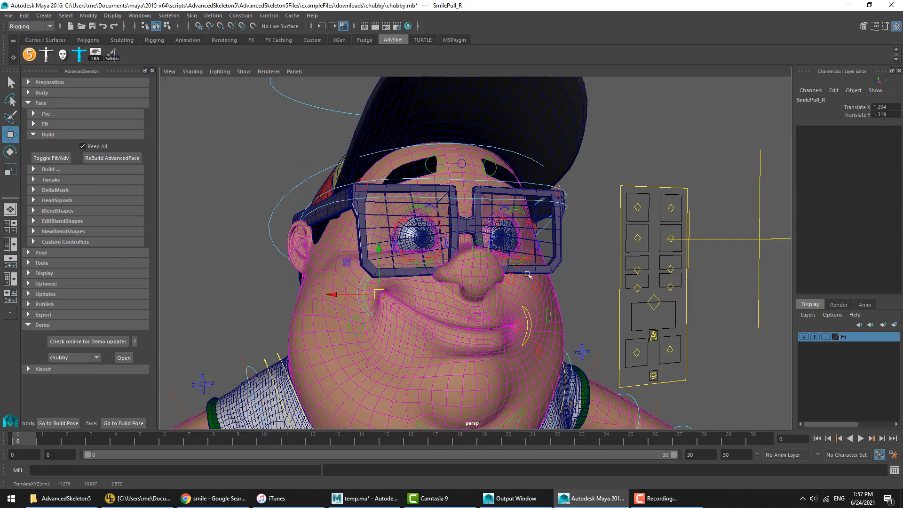
pyautogui.click(585, 226)
pyautogui.keyDown('alt'); pyautogui.moveTo(404, 257); pyautogui.dragTo(349, 285); pyautogui.keyUp('alt')
pyautogui.keyDown('alt'); pyautogui.moveTo(349, 286); pyautogui.dragTo(357, 293, button='right'); pyautogui.keyUp('alt')
pyautogui.keyDown('alt'); pyautogui.moveTo(357, 293); pyautogui.dragTo(362, 286); pyautogui.keyUp('alt')
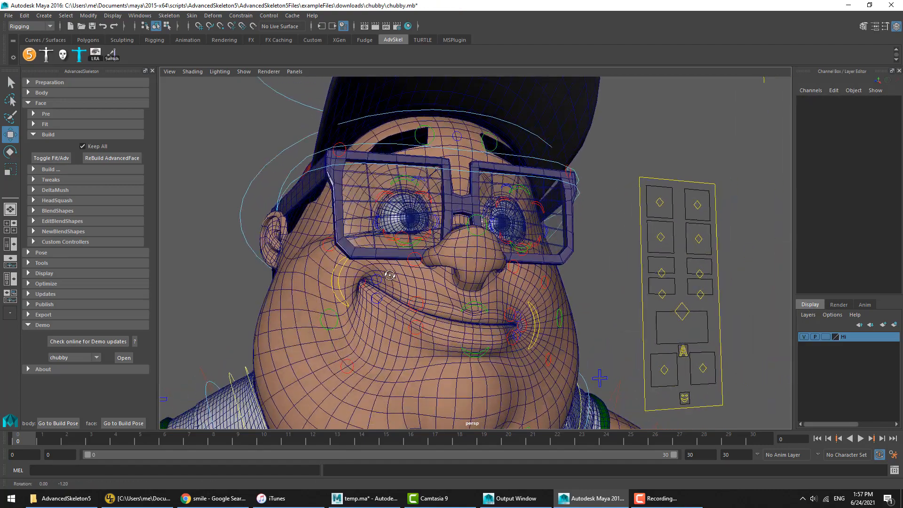
# Lower the SmilePull_R control to bring the raised mouth corner back down level with the lips, and clear the selection.
pyautogui.click(364, 285)
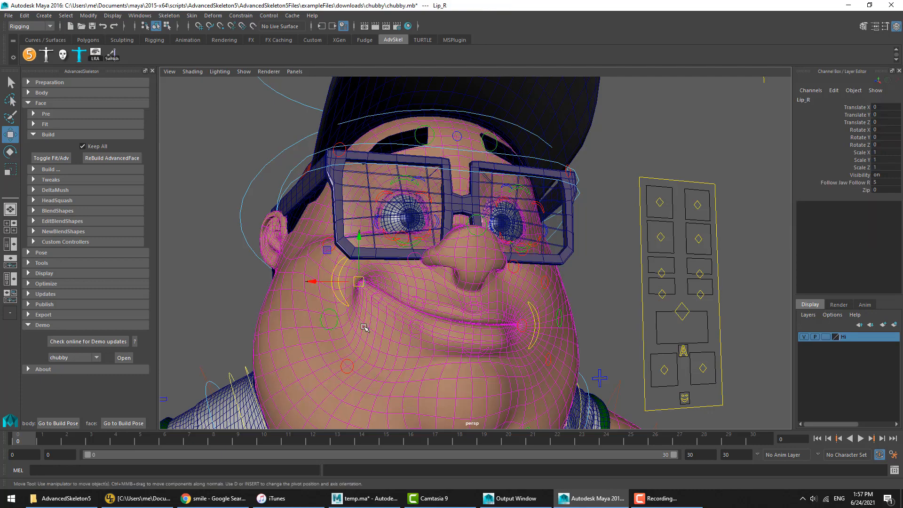
pyautogui.keyDown('alt'); pyautogui.moveTo(354, 317); pyautogui.dragTo(345, 315); pyautogui.keyUp('alt')
pyautogui.click(332, 313)
pyautogui.click(333, 310)
pyautogui.moveTo(352, 330); pyautogui.dragTo(390, 374, button='middle')
pyautogui.click(604, 234)
pyautogui.keyDown('alt'); pyautogui.moveTo(397, 316); pyautogui.dragTo(412, 317); pyautogui.keyUp('alt')
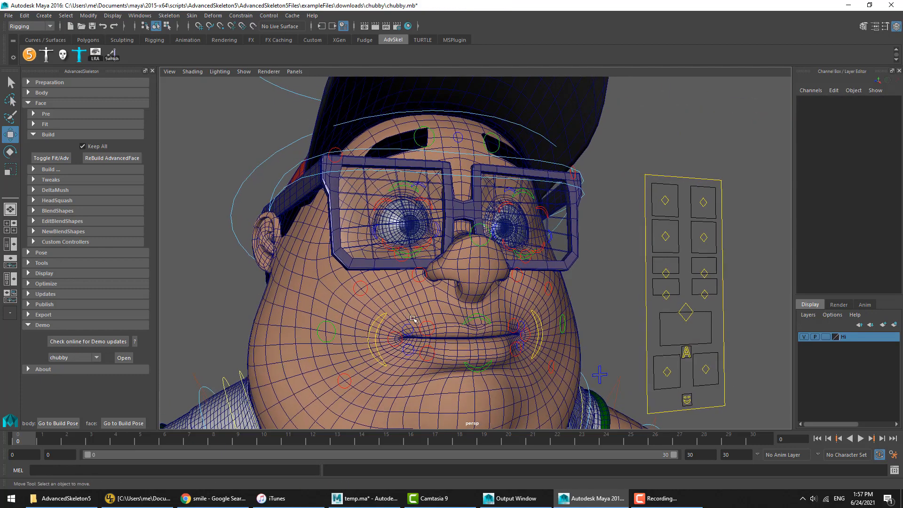
# Try pulling the mouth corner up and outward with the SmilePull_R control, undo it, and clear the selection.
pyautogui.click(390, 346)
pyautogui.moveTo(390, 350); pyautogui.dragTo(352, 312, button='middle')
pyautogui.hotkey('ctrl', 'z')
pyautogui.click(375, 325)
pyautogui.hotkey('ctrl', 'z')
pyautogui.click(609, 292)
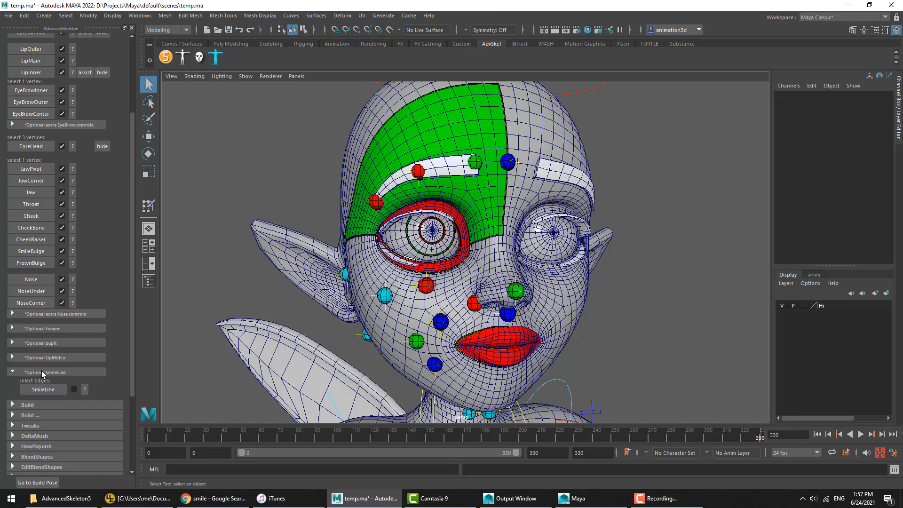
# Collapse the face fit options, show the Build AdvancedFace option instead, and save the temp.ma scene.
pyautogui.click(42, 372)
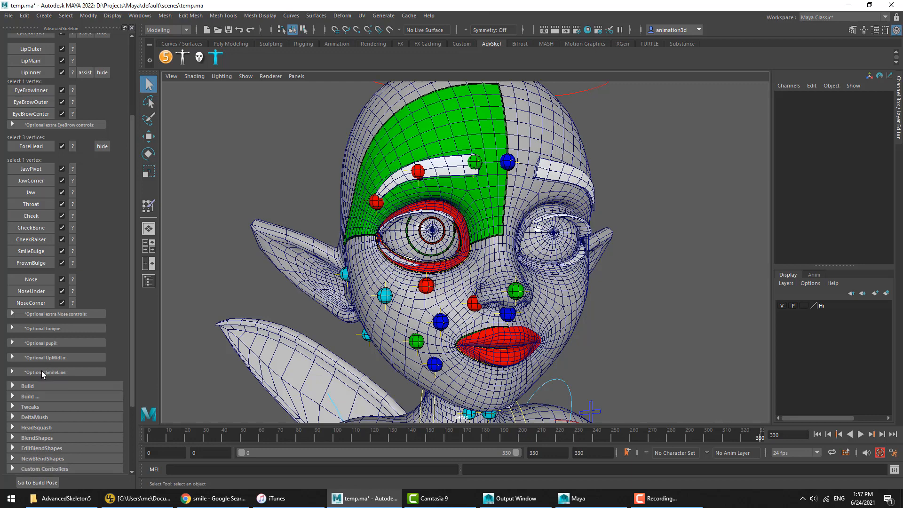
pyautogui.scroll(4, 44, 372)
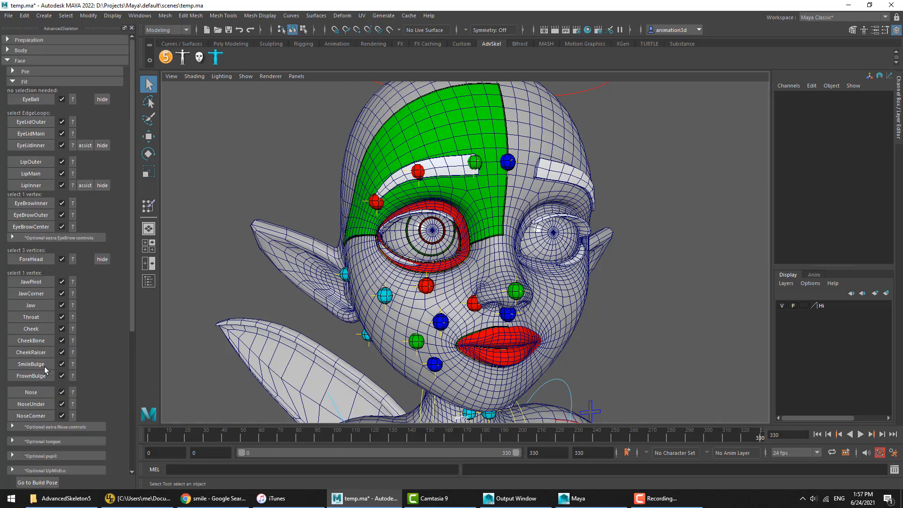
pyautogui.click(25, 82)
pyautogui.click(27, 93)
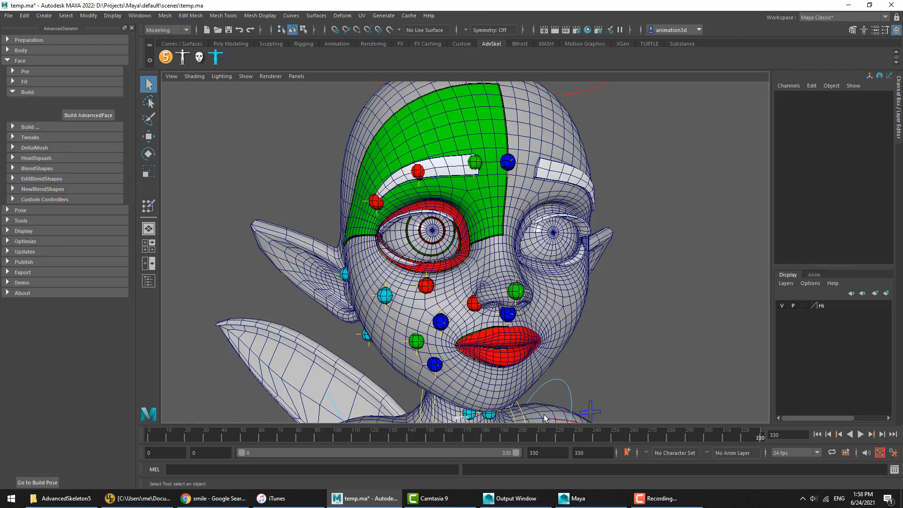
pyautogui.hotkey('ctrl', 's')
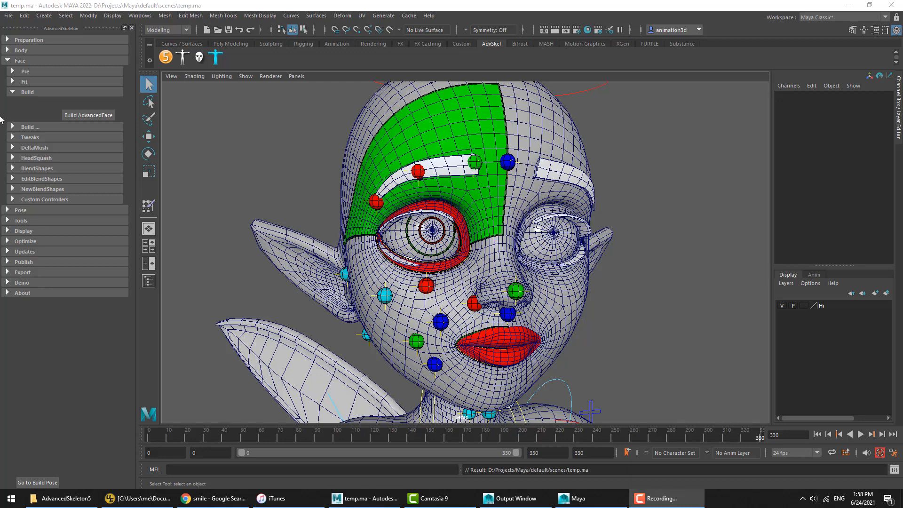
# Replace the one-step face build options with the Step Builder and look through its numbered build steps.
pyautogui.click(26, 92)
pyautogui.click(24, 94)
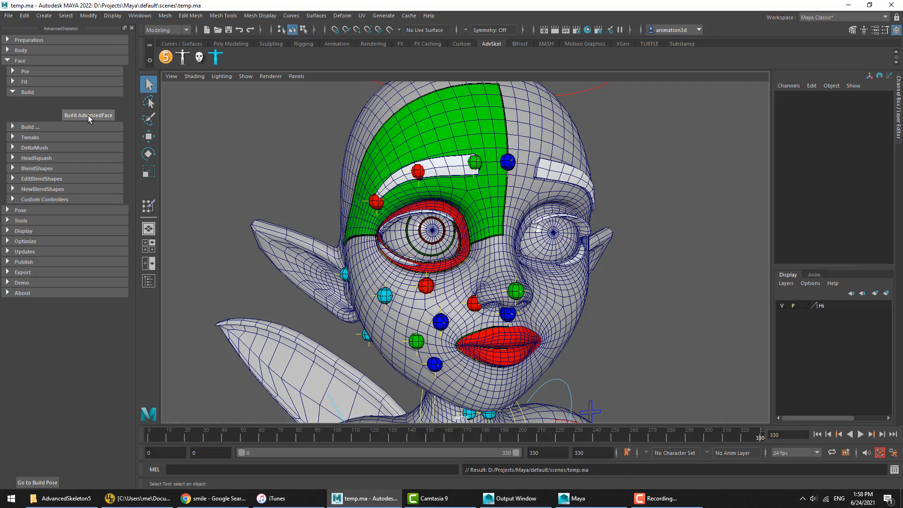
pyautogui.click(40, 90)
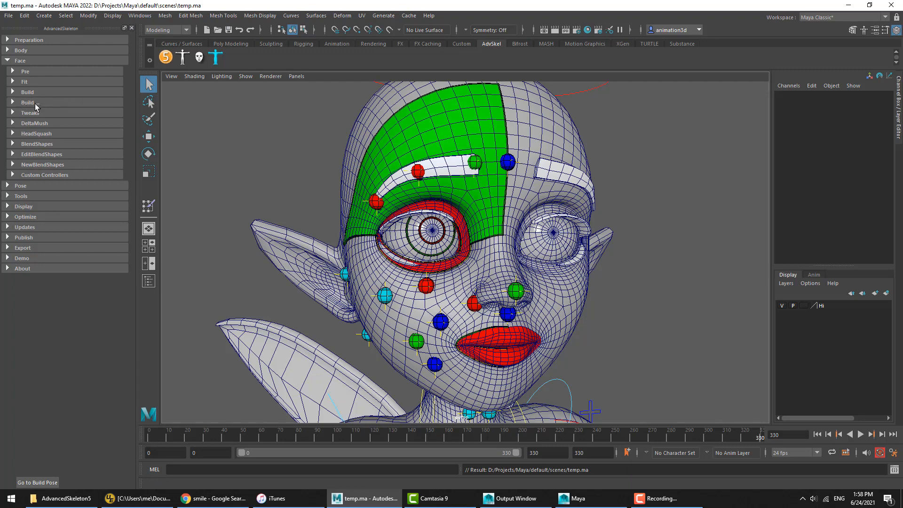
pyautogui.click(29, 103)
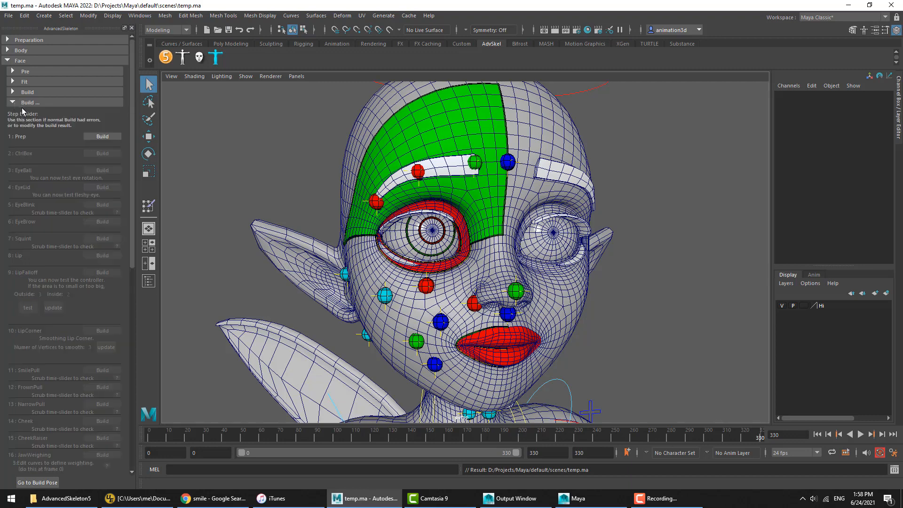
pyautogui.click(91, 138)
pyautogui.scroll(-3, 55, 244)
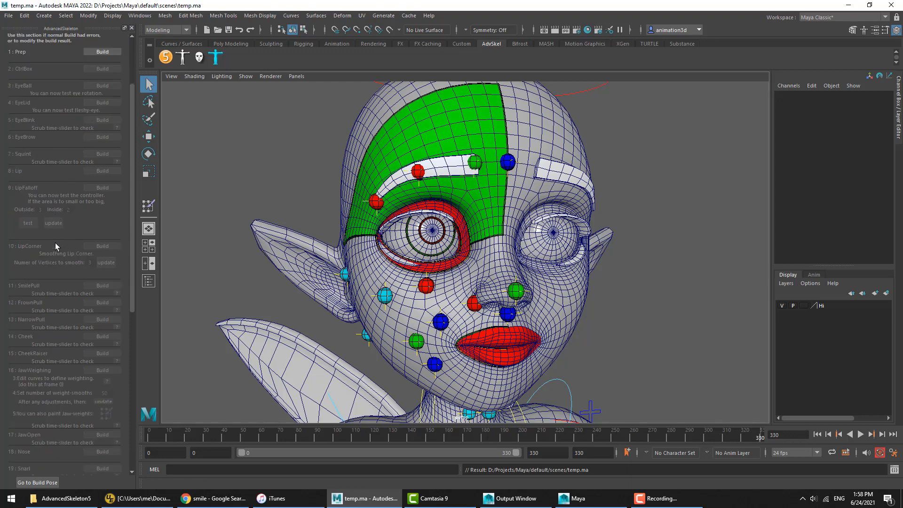
pyautogui.scroll(2, 55, 243)
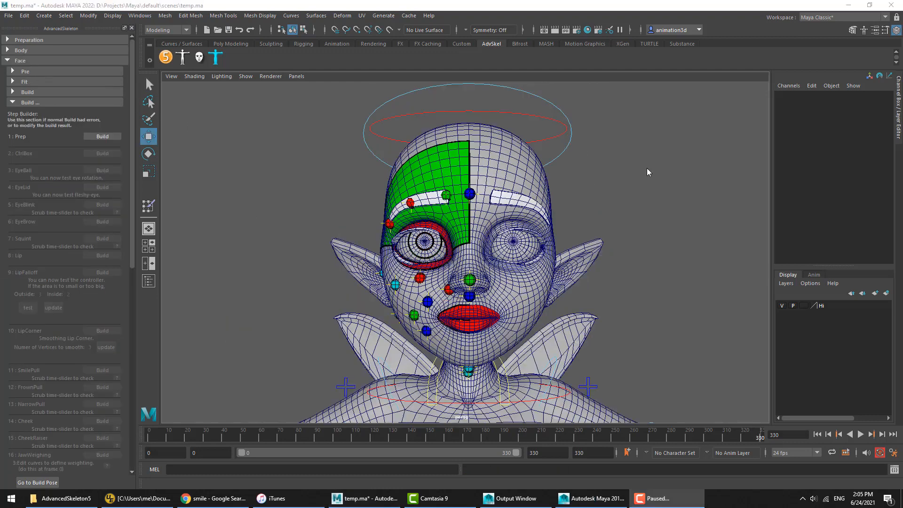
# Try moving the FKHead_M head control sideways and down on the fairy character, undo the move, and clear the selection.
pyautogui.keyDown('alt'); pyautogui.moveTo(625, 237); pyautogui.dragTo(627, 234); pyautogui.keyUp('alt')
pyautogui.keyDown('alt'); pyautogui.moveTo(627, 234); pyautogui.dragTo(621, 237, button='middle'); pyautogui.keyUp('alt')
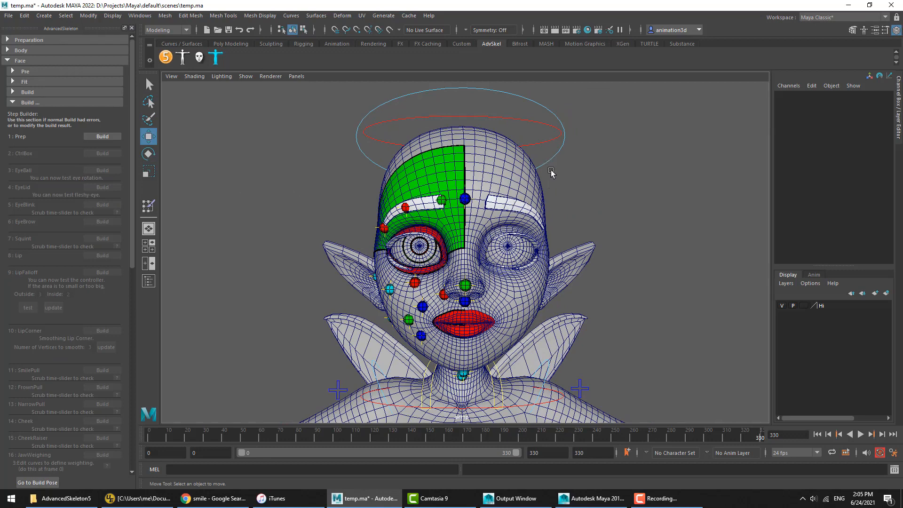
pyautogui.moveTo(545, 156); pyautogui.dragTo(570, 191)
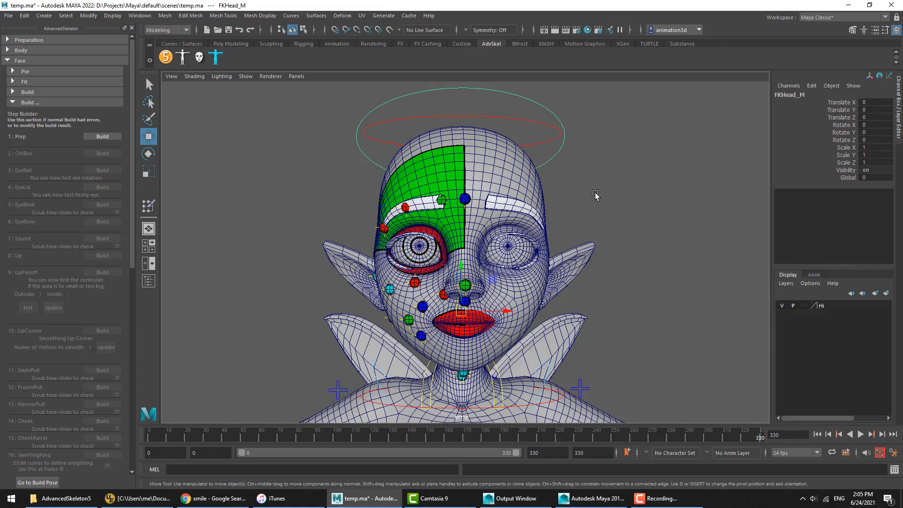
pyautogui.click(619, 223)
pyautogui.keyDown('alt'); pyautogui.moveTo(620, 223); pyautogui.dragTo(586, 224); pyautogui.keyUp('alt')
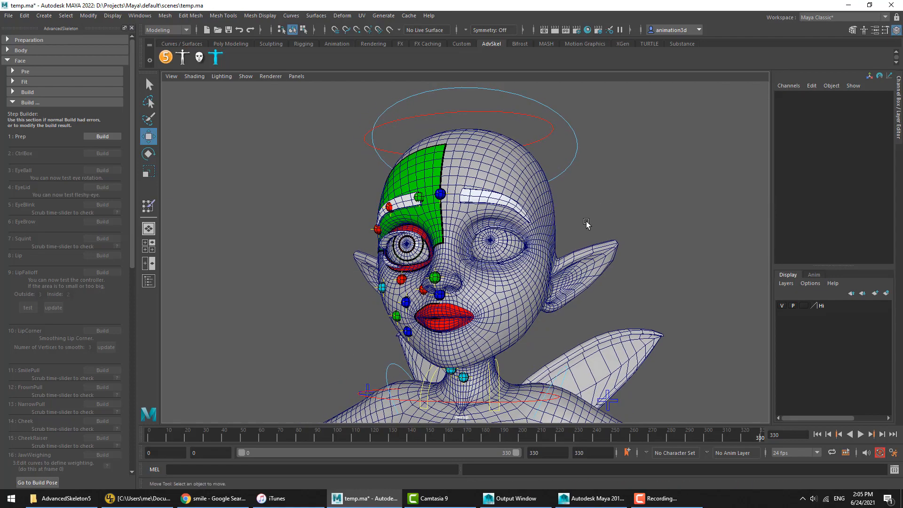
pyautogui.keyDown('alt'); pyautogui.moveTo(544, 319); pyautogui.dragTo(560, 323); pyautogui.keyUp('alt')
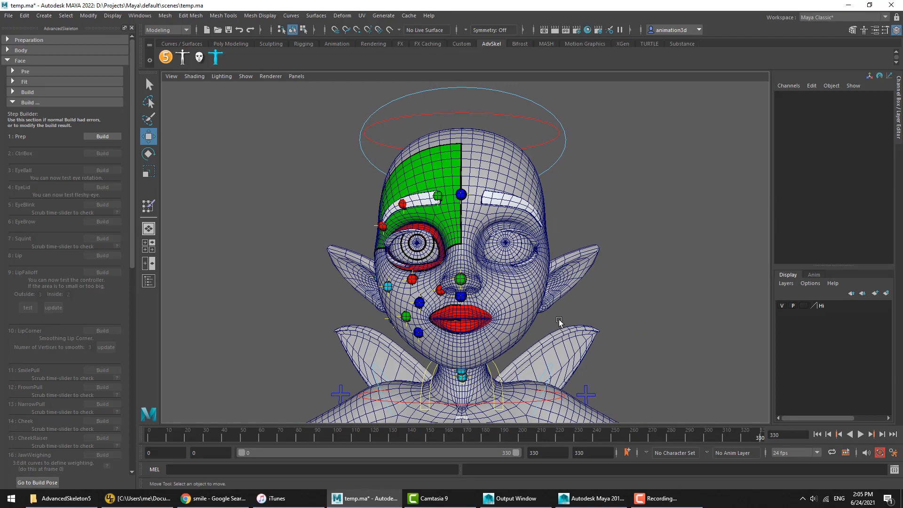
pyautogui.click(567, 179)
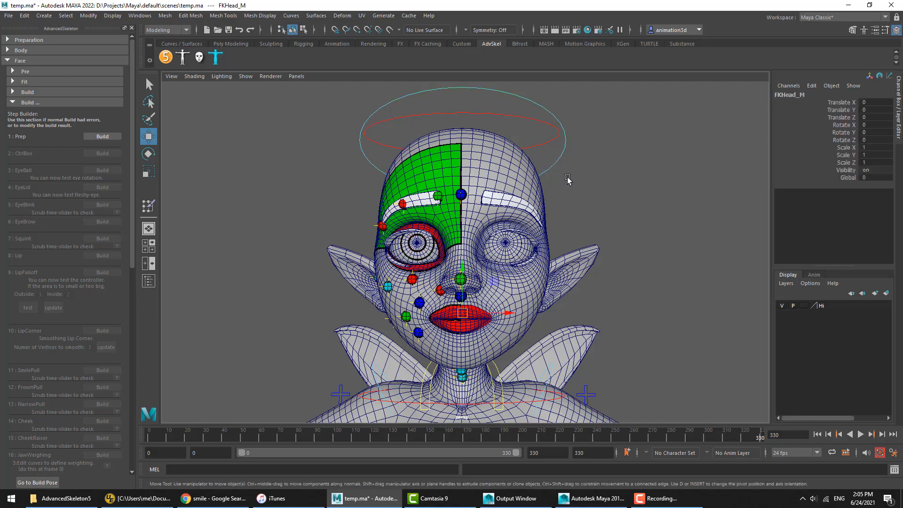
pyautogui.moveTo(583, 188); pyautogui.dragTo(539, 221, button='middle')
pyautogui.hotkey('ctrl', 'z')
pyautogui.click(643, 243)
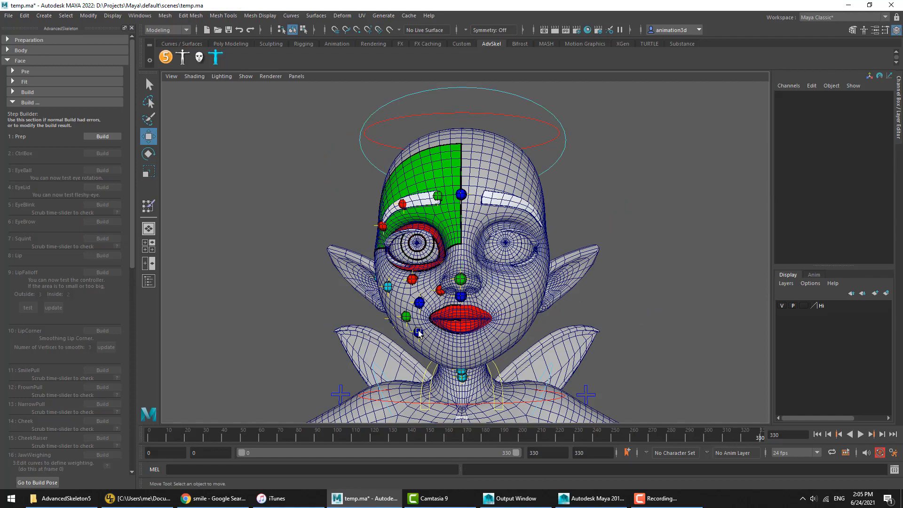
# Switch to the Maya 2016 window with the chubby character and move FKHead_M to about X 0.19, Y -0.02, Z -0.60.
pyautogui.click(592, 498)
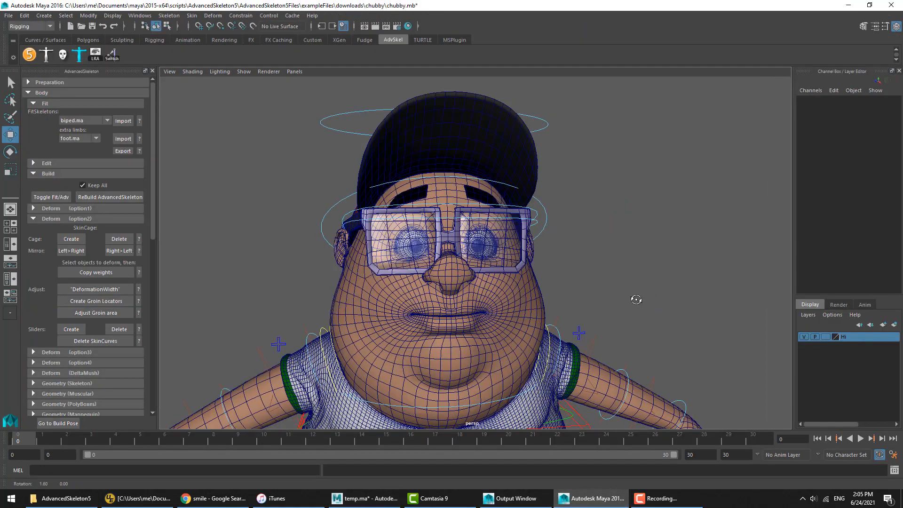
pyautogui.keyDown('alt'); pyautogui.moveTo(591, 294); pyautogui.dragTo(611, 290); pyautogui.keyUp('alt')
pyautogui.keyDown('alt'); pyautogui.moveTo(576, 293); pyautogui.dragTo(596, 272, button='middle'); pyautogui.keyUp('alt')
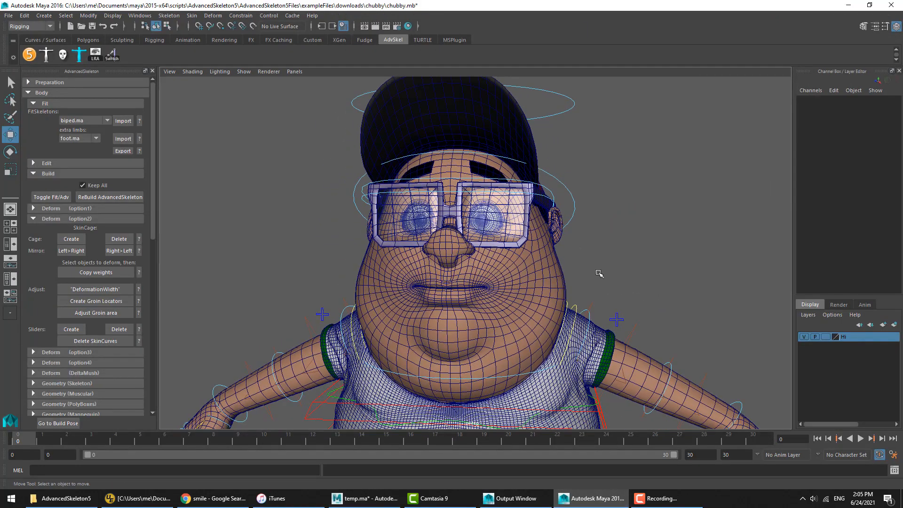
pyautogui.keyDown('alt'); pyautogui.moveTo(599, 273); pyautogui.dragTo(567, 166); pyautogui.keyUp('alt')
pyautogui.click(566, 120)
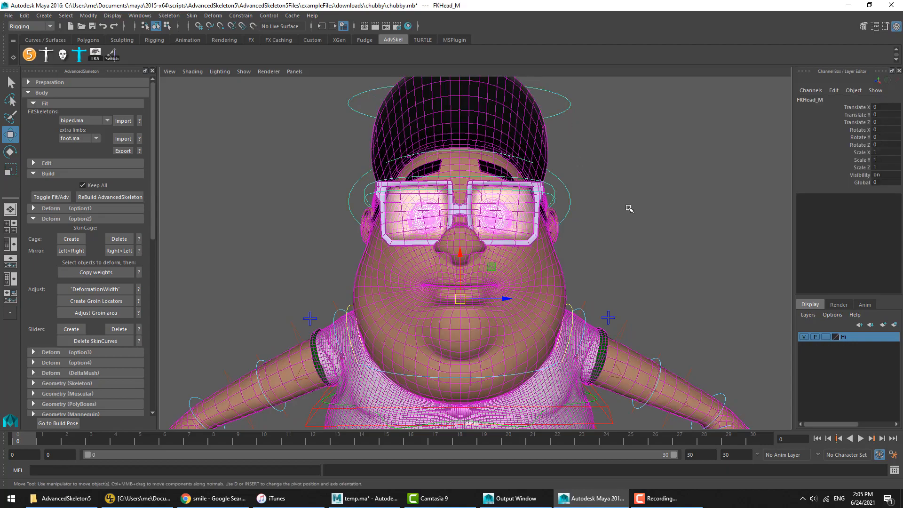
pyautogui.moveTo(630, 208); pyautogui.dragTo(598, 199, button='middle')
pyautogui.keyDown('alt'); pyautogui.moveTo(565, 216); pyautogui.dragTo(597, 196); pyautogui.keyUp('alt')
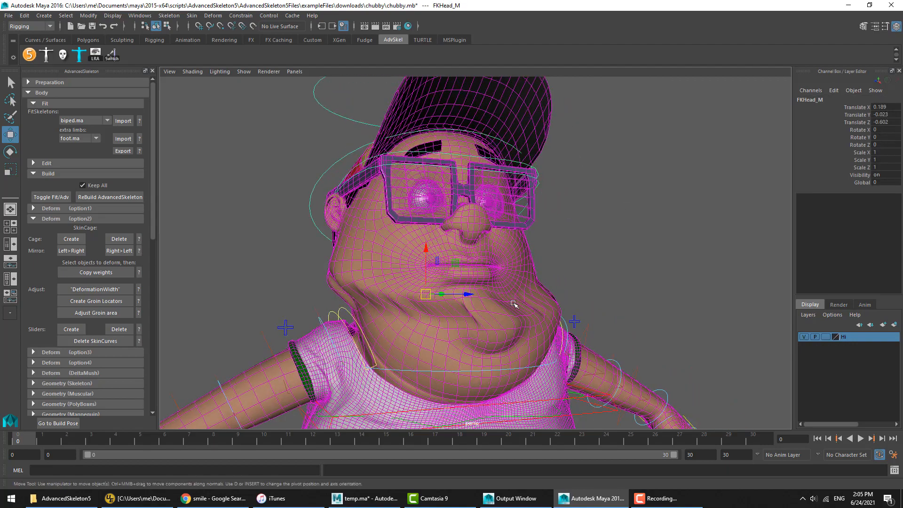
# Examine how the jaw and neck deform from several angles, clear the selection, and return the body to its build pose.
pyautogui.keyDown('alt'); pyautogui.moveTo(514, 304); pyautogui.dragTo(568, 182); pyautogui.keyUp('alt')
pyautogui.keyDown('alt'); pyautogui.moveTo(569, 182); pyautogui.dragTo(608, 194, button='right'); pyautogui.keyUp('alt')
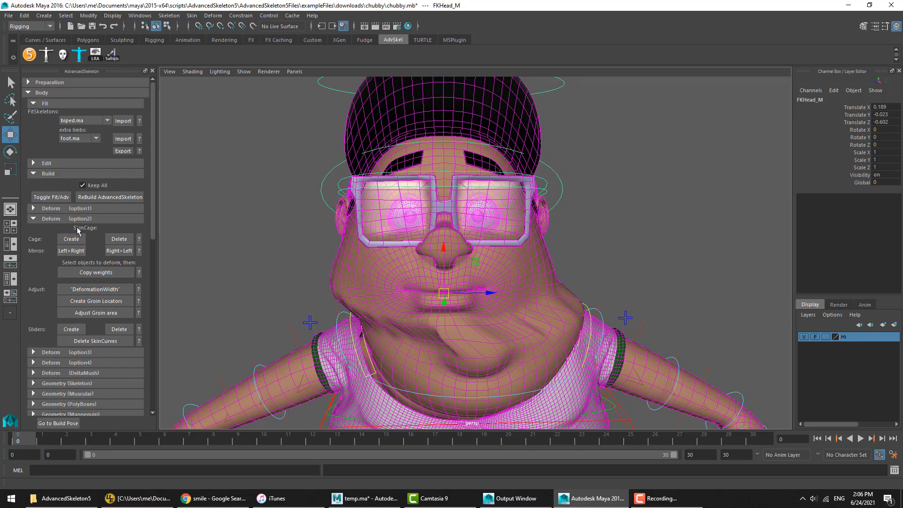
pyautogui.keyDown('alt'); pyautogui.moveTo(359, 284); pyautogui.dragTo(373, 278); pyautogui.keyUp('alt')
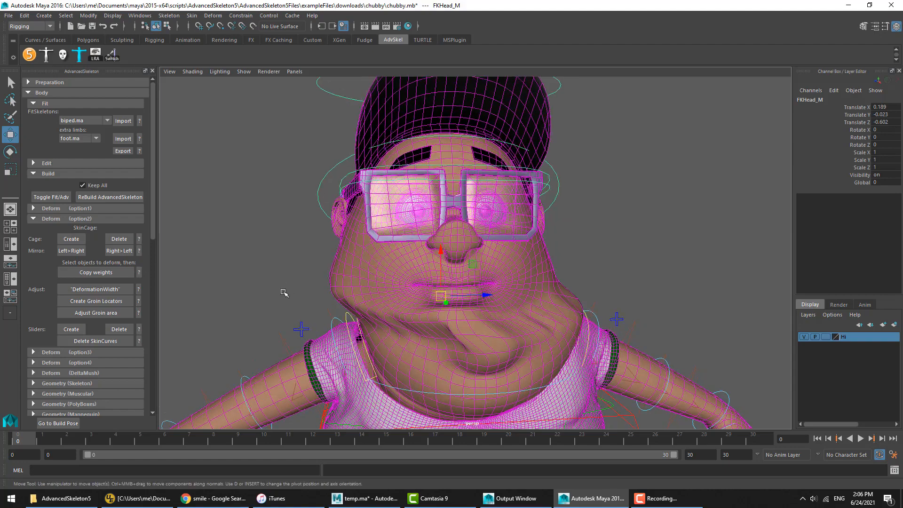
pyautogui.keyDown('alt'); pyautogui.moveTo(197, 269); pyautogui.dragTo(405, 273); pyautogui.keyUp('alt')
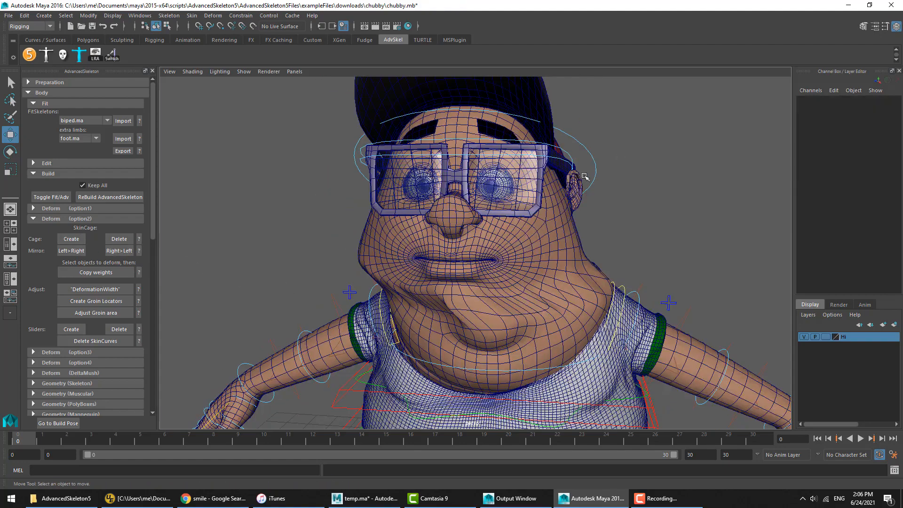
pyautogui.keyDown('alt'); pyautogui.moveTo(582, 98); pyautogui.dragTo(575, 158, button='middle'); pyautogui.keyUp('alt')
pyautogui.click(56, 423)
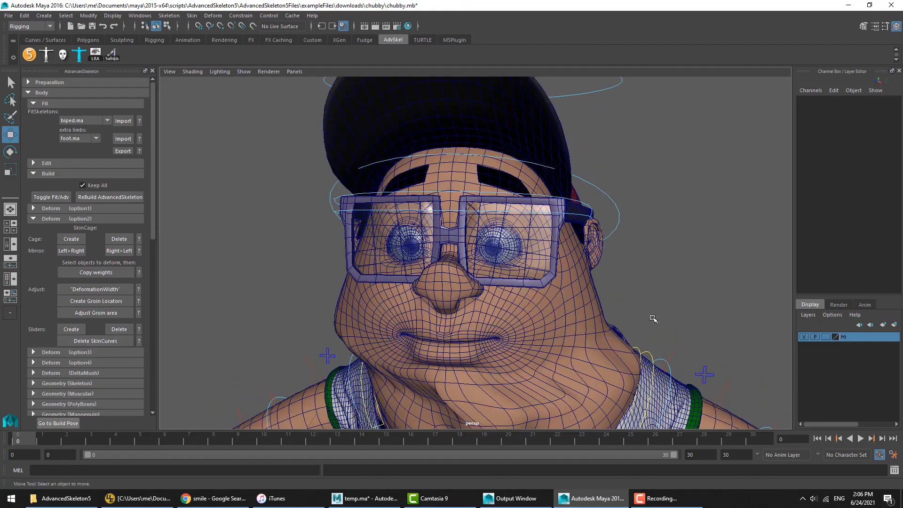
# Move the chubby character's FKHead_M control to about X 0.81, Y -0.01, Z -0.55, and select the body skin mesh.
pyautogui.keyDown('alt'); pyautogui.moveTo(613, 261); pyautogui.dragTo(630, 256); pyautogui.keyUp('alt')
pyautogui.keyDown('alt'); pyautogui.moveTo(630, 257); pyautogui.dragTo(608, 196, button='middle'); pyautogui.keyUp('alt')
pyautogui.click(549, 292)
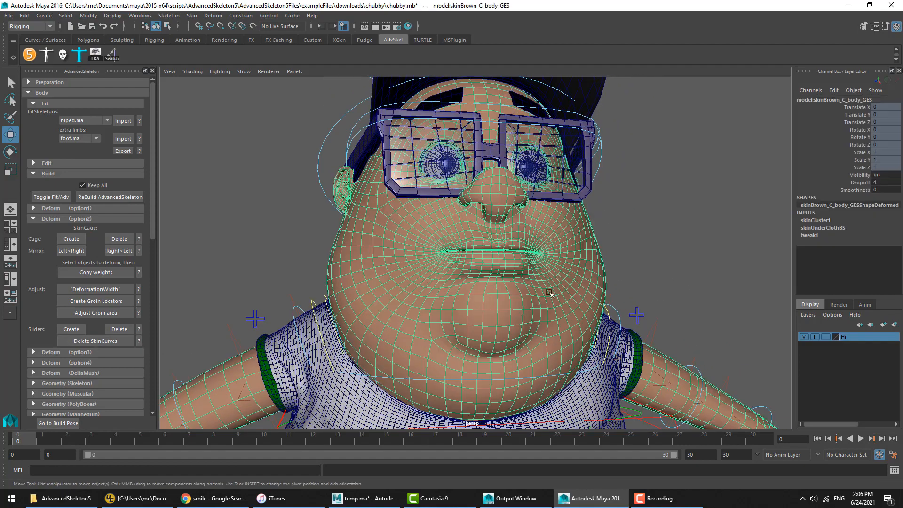
pyautogui.keyDown('alt'); pyautogui.moveTo(653, 106); pyautogui.dragTo(633, 99); pyautogui.keyUp('alt')
pyautogui.keyDown('alt'); pyautogui.moveTo(633, 99); pyautogui.dragTo(637, 143, button='middle'); pyautogui.keyUp('alt')
pyautogui.keyDown('alt'); pyautogui.moveTo(637, 143); pyautogui.dragTo(583, 155, button='right'); pyautogui.keyUp('alt')
pyautogui.click(562, 202)
pyautogui.moveTo(562, 202); pyautogui.dragTo(561, 247, button='middle')
pyautogui.click(562, 248)
pyautogui.click(494, 271)
pyautogui.keyDown('alt'); pyautogui.moveTo(495, 270); pyautogui.dragTo(541, 259); pyautogui.keyUp('alt')
pyautogui.keyDown('alt'); pyautogui.moveTo(541, 258); pyautogui.dragTo(570, 256, button='right'); pyautogui.keyUp('alt')
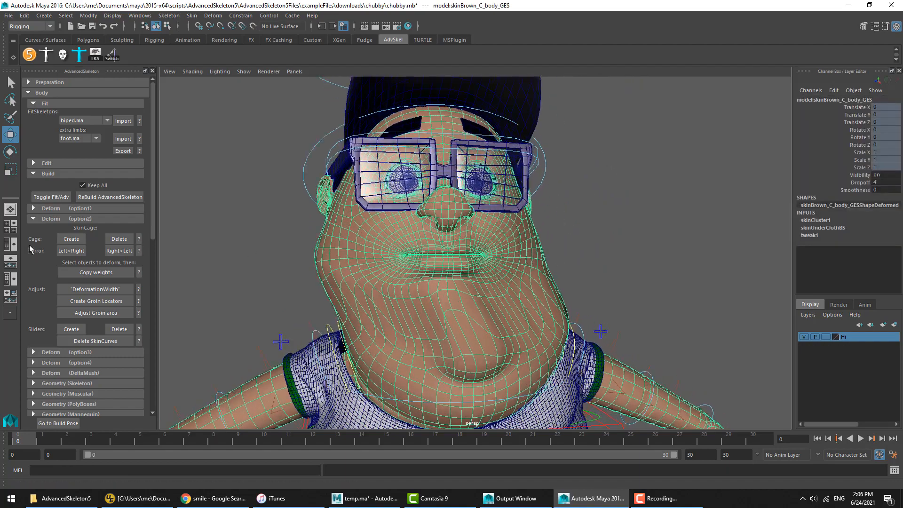
# Move FKHead_M across to about X 0.66, Y 0.10, Z 0.73, and switch back to the temp.ma scene in Maya 2022.
pyautogui.keyDown('alt'); pyautogui.moveTo(498, 274); pyautogui.dragTo(501, 289, button='middle'); pyautogui.keyUp('alt')
pyautogui.keyDown('alt'); pyautogui.moveTo(521, 252); pyautogui.dragTo(454, 253); pyautogui.keyUp('alt')
pyautogui.click(540, 97)
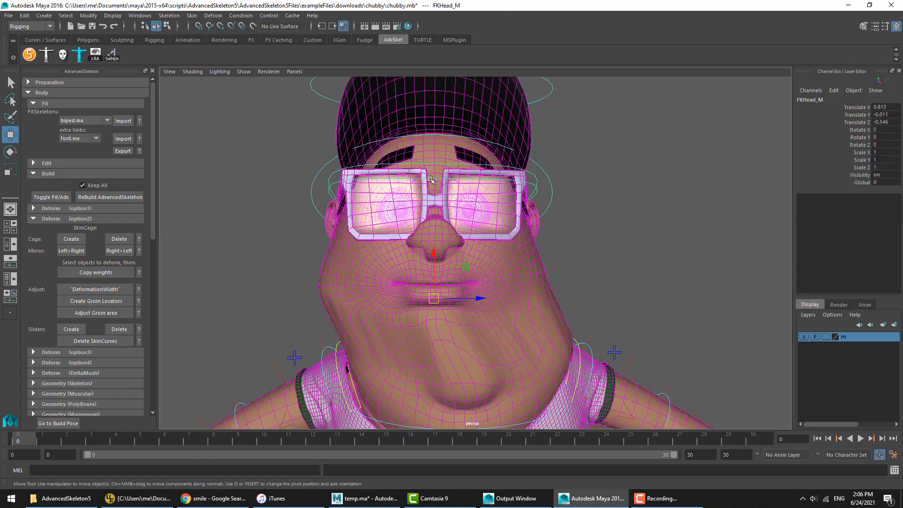
pyautogui.moveTo(521, 278); pyautogui.dragTo(607, 334)
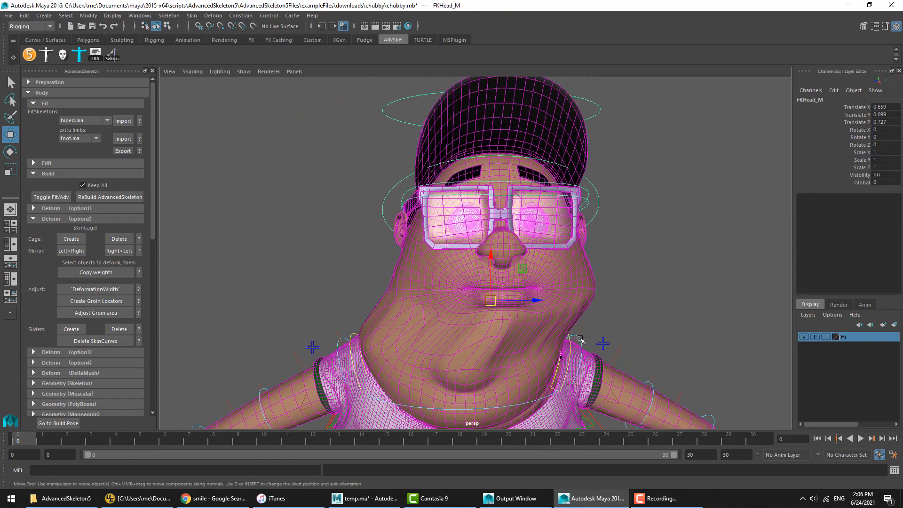
pyautogui.click(364, 499)
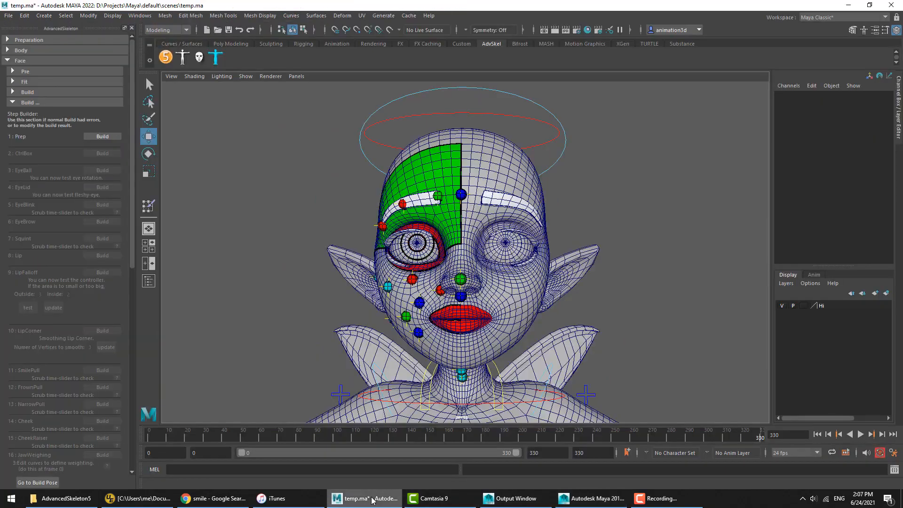
# Try moving the control ring around the head and undo the move.
pyautogui.click(559, 158)
pyautogui.moveTo(599, 184)
pyautogui.mouseDown(button='middle')
pyautogui.moveTo(581, 158)
pyautogui.moveTo(572, 175)
pyautogui.moveTo(536, 162)
pyautogui.moveTo(555, 202)
pyautogui.moveTo(589, 190)
pyautogui.mouseUp(button='middle')
pyautogui.hotkey('ctrl', 'z')
pyautogui.hotkey('ctrl', 'z')
# Build step 1, Prep, in the face Step Builder.
pyautogui.keyDown('alt'); pyautogui.moveTo(486, 258); pyautogui.dragTo(499, 254); pyautogui.keyUp('alt')
pyautogui.keyDown('alt'); pyautogui.moveTo(499, 254); pyautogui.dragTo(522, 257, button='right'); pyautogui.keyUp('alt')
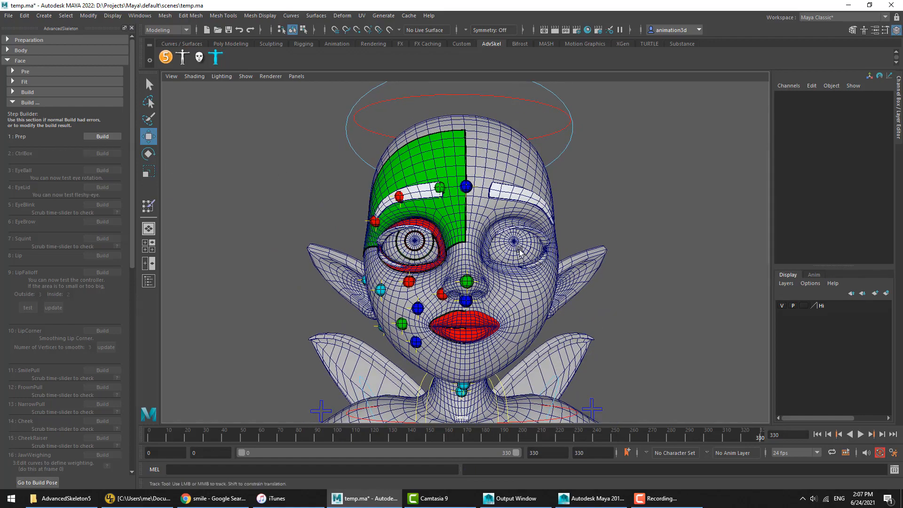
pyautogui.keyDown('alt'); pyautogui.moveTo(520, 252); pyautogui.dragTo(543, 256, button='right'); pyautogui.keyUp('alt')
pyautogui.keyDown('alt'); pyautogui.moveTo(543, 256); pyautogui.dragTo(560, 255); pyautogui.keyUp('alt')
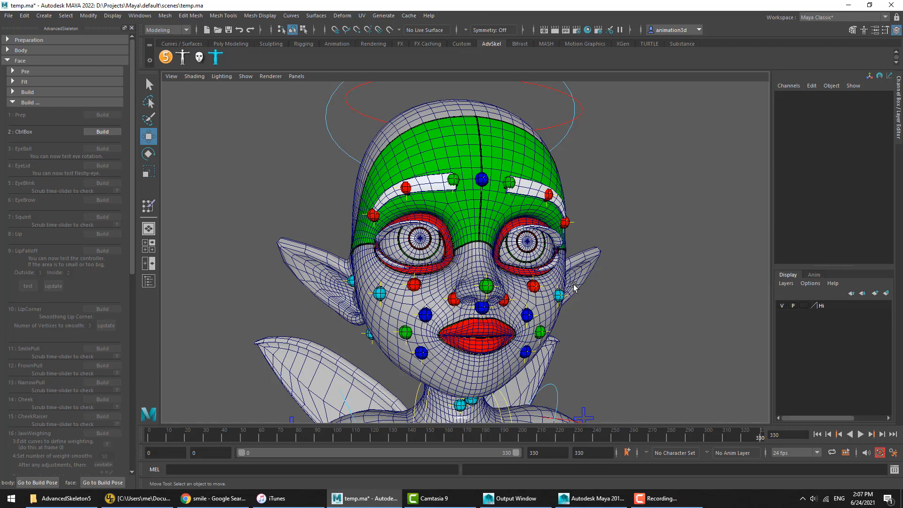
# Open the Outliner, expand FaceBuildInProgress and unhide its FaceBuildInProgressHidden group.
pyautogui.hotkey('shift', 'o')
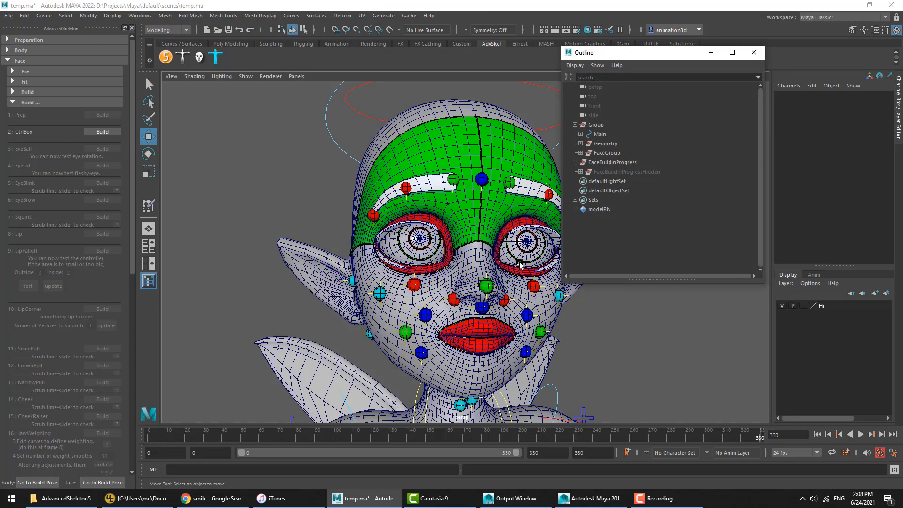
pyautogui.click(574, 125)
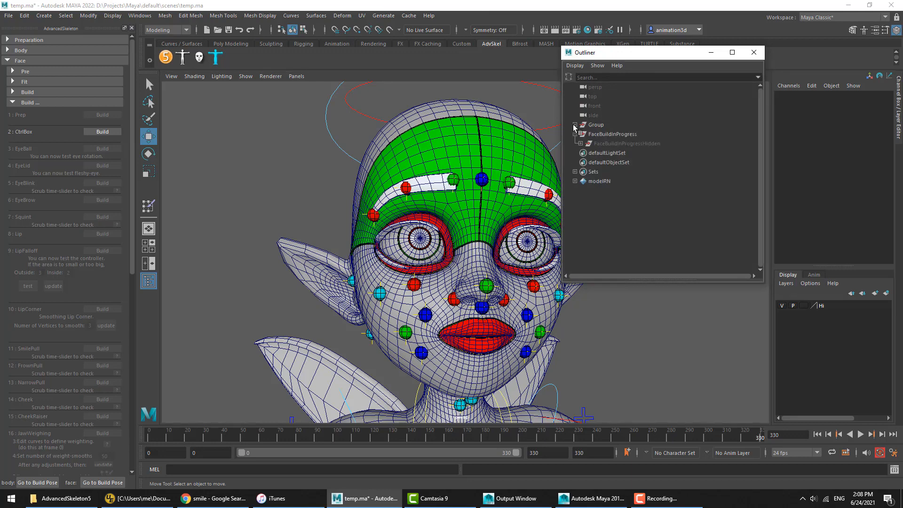
pyautogui.click(575, 134)
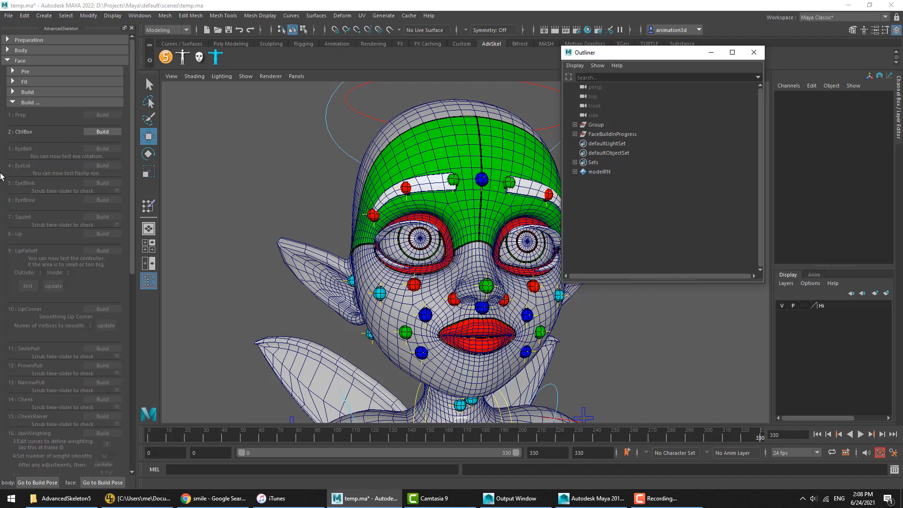
pyautogui.click(596, 135)
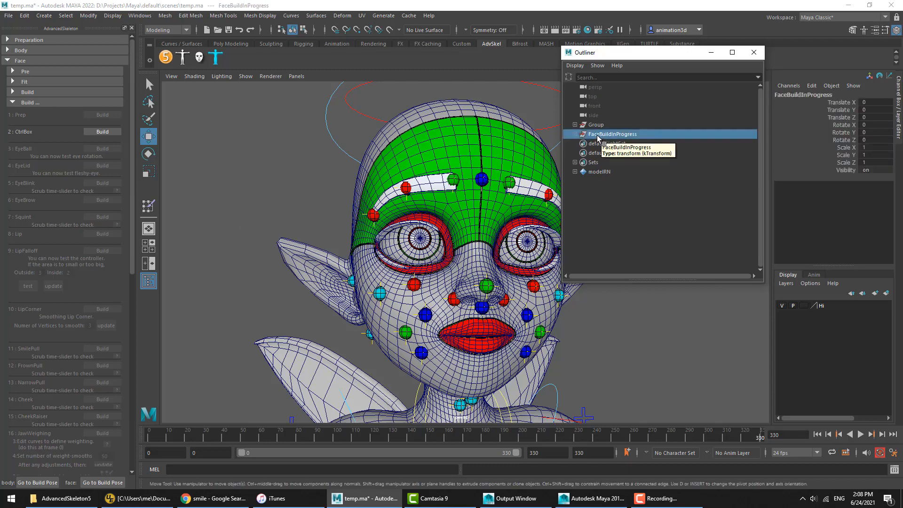
pyautogui.click(574, 135)
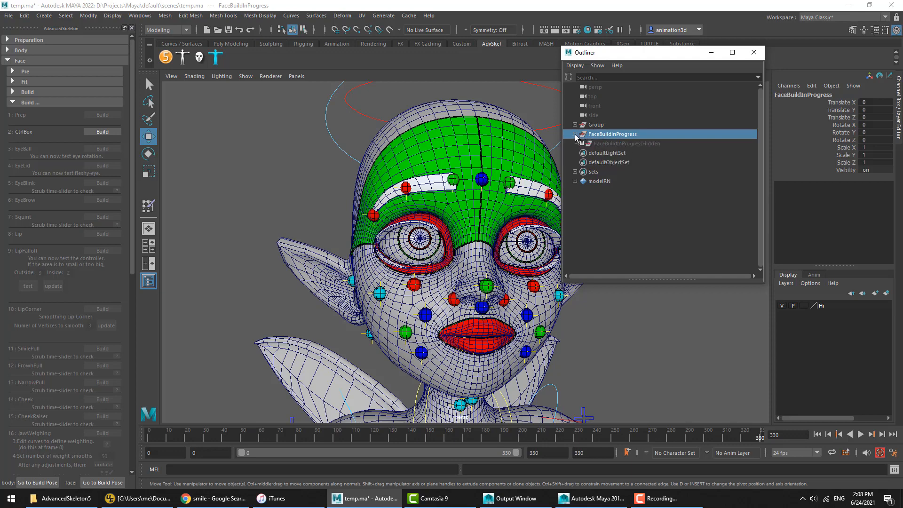
pyautogui.click(623, 143)
pyautogui.hotkey('shift', 'h')
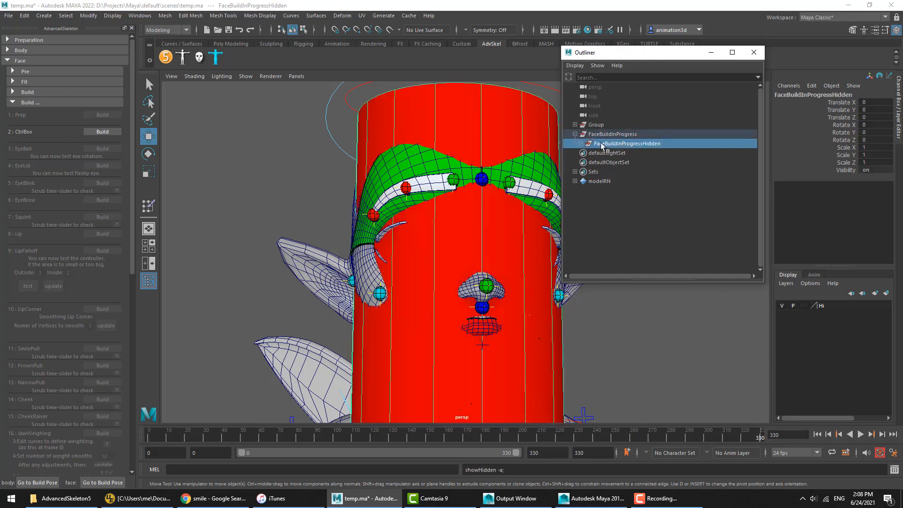
# Select the FaceControlOrient cylinder around the head, examine its shape from above, below and the front, and clear the selection.
pyautogui.click(482, 97)
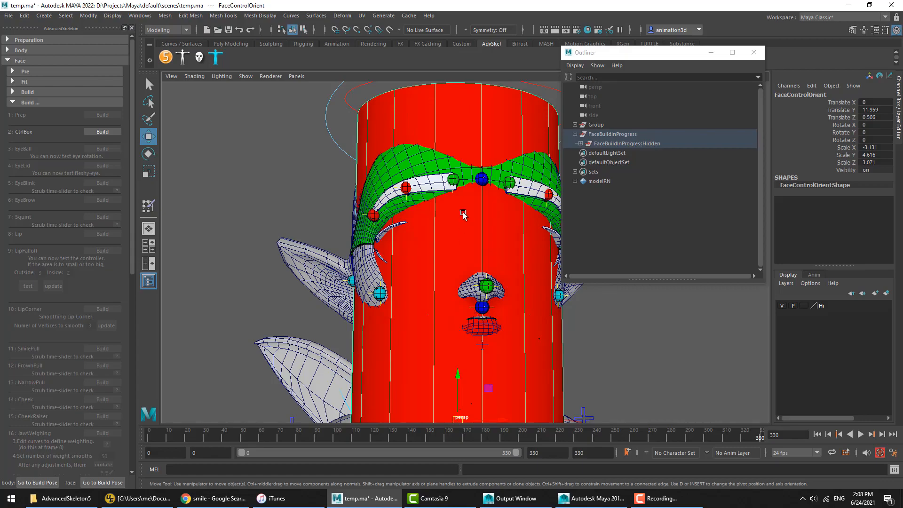
pyautogui.moveTo(463, 215)
pyautogui.keyDown('alt'); pyautogui.mouseDown()
pyautogui.moveTo(454, 257)
pyautogui.moveTo(425, 222)
pyautogui.moveTo(452, 216)
pyautogui.mouseUp(); pyautogui.keyUp('alt')
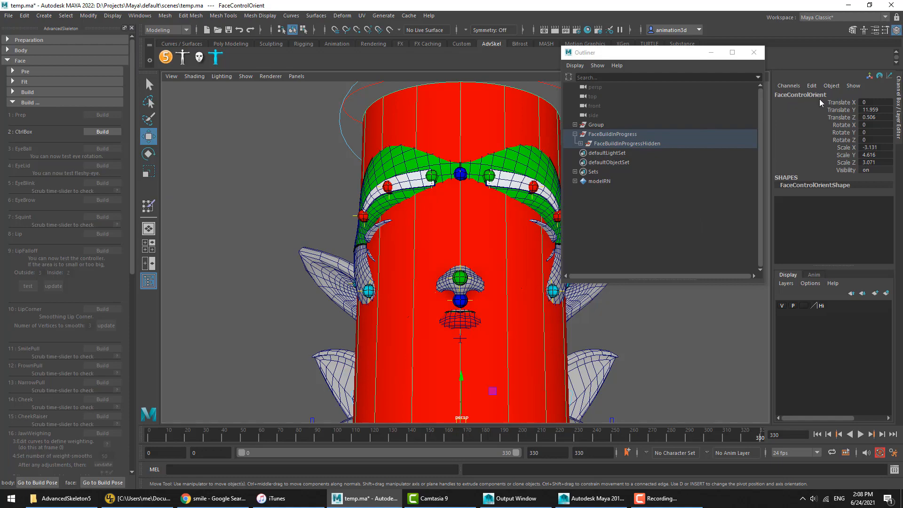
pyautogui.keyDown('alt'); pyautogui.moveTo(521, 235); pyautogui.dragTo(476, 230); pyautogui.keyUp('alt')
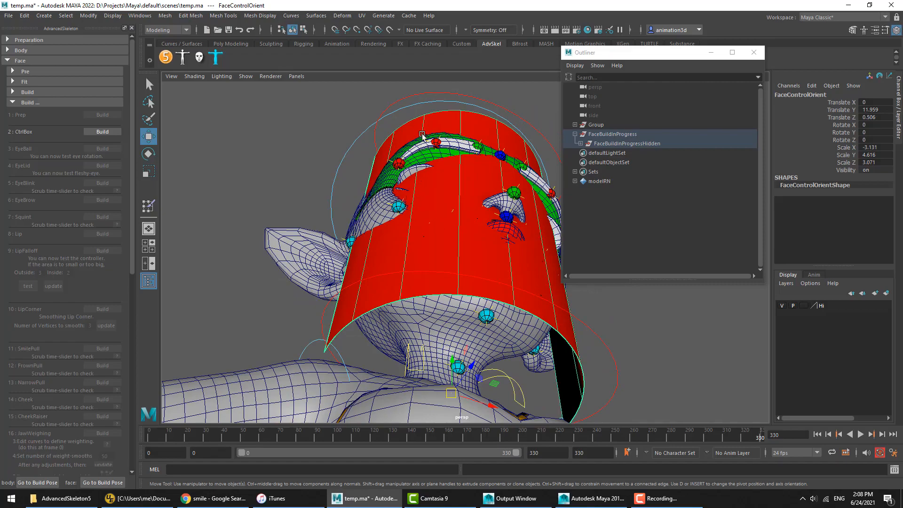
pyautogui.keyDown('alt'); pyautogui.moveTo(451, 123); pyautogui.dragTo(421, 252); pyautogui.keyUp('alt')
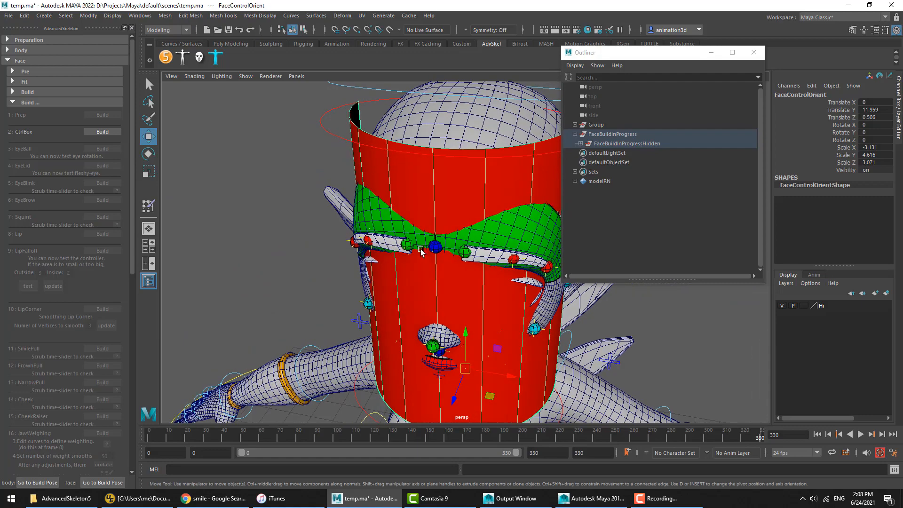
pyautogui.keyDown('alt'); pyautogui.moveTo(357, 133); pyautogui.dragTo(398, 166); pyautogui.keyUp('alt')
pyautogui.moveTo(397, 166); pyautogui.dragTo(369, 165, button='right')
pyautogui.keyDown('alt'); pyautogui.moveTo(488, 237); pyautogui.dragTo(489, 193); pyautogui.keyUp('alt')
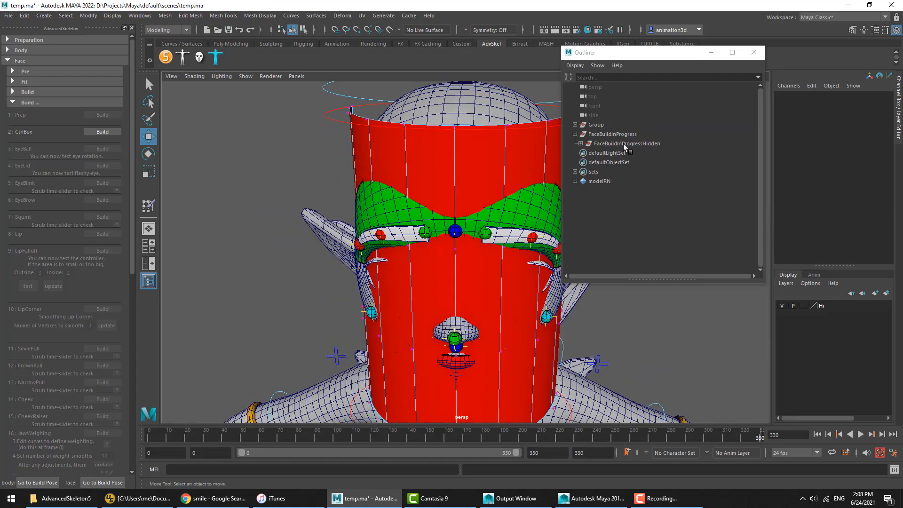
# Hide the face-build-in-progress geometry again and close the Outliner.
pyautogui.click(620, 134)
pyautogui.hotkey('ctrl', 'h')
pyautogui.click(754, 52)
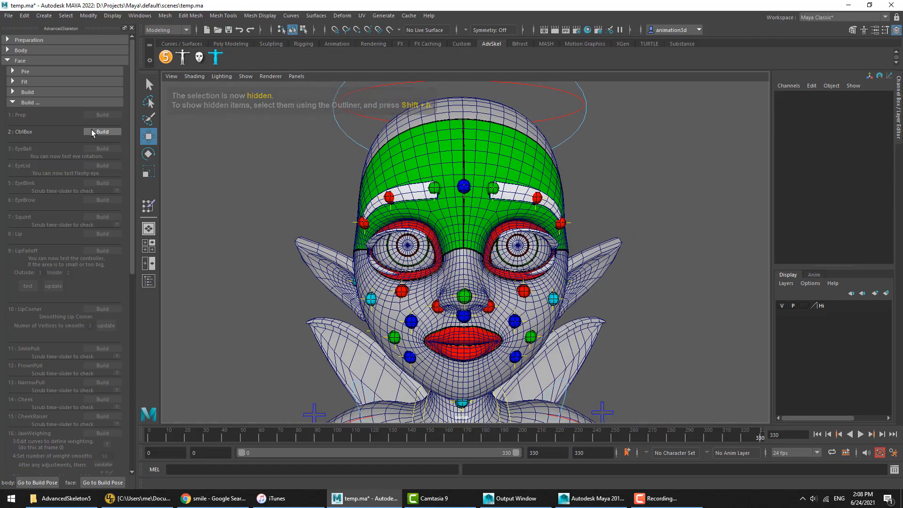
# Build step 2, CtrlBox, and inspect the control box beside the head.
pyautogui.click(98, 133)
pyautogui.keyDown('alt'); pyautogui.moveTo(661, 327); pyautogui.dragTo(611, 290, button='middle'); pyautogui.keyUp('alt')
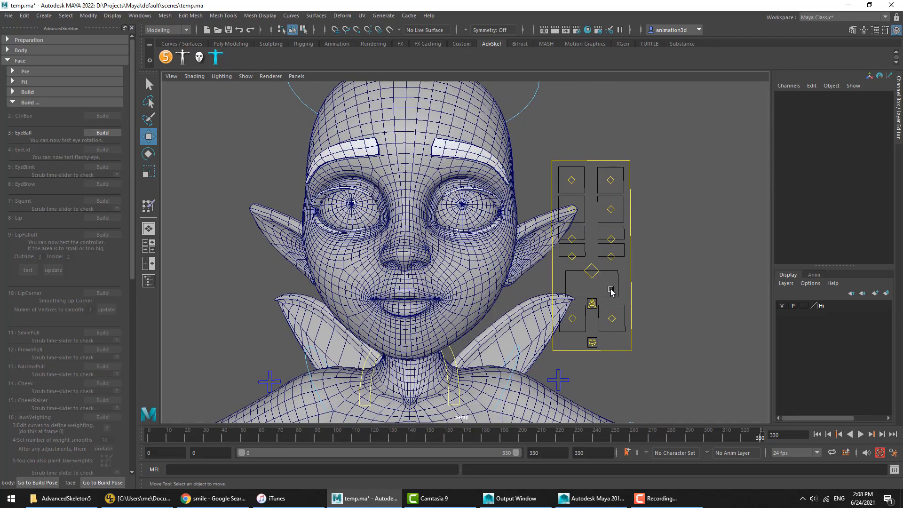
pyautogui.keyDown('alt'); pyautogui.moveTo(611, 291); pyautogui.dragTo(621, 291); pyautogui.keyUp('alt')
pyautogui.keyDown('alt'); pyautogui.moveTo(643, 345); pyautogui.dragTo(656, 333); pyautogui.keyUp('alt')
pyautogui.keyDown('alt'); pyautogui.moveTo(640, 322); pyautogui.dragTo(635, 292, button='middle'); pyautogui.keyUp('alt')
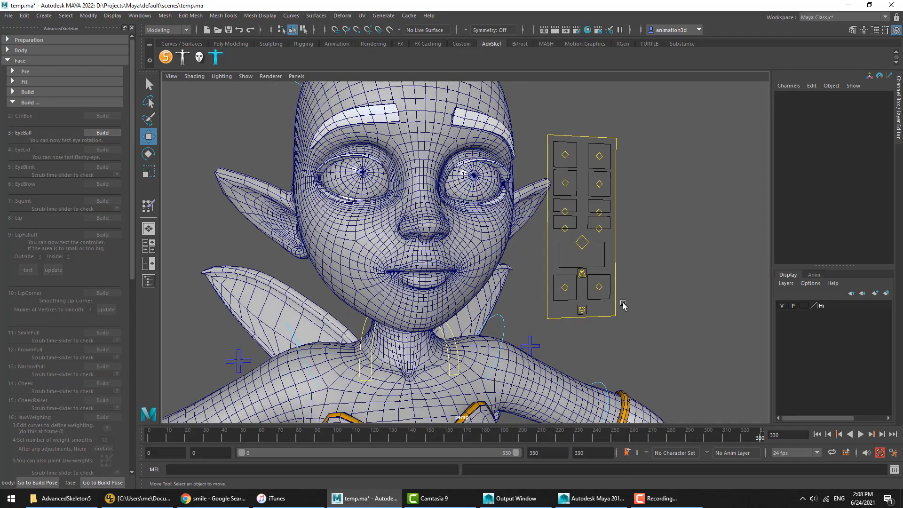
# Try scaling the ctrlBox control box and undo the scaling.
pyautogui.click(606, 316)
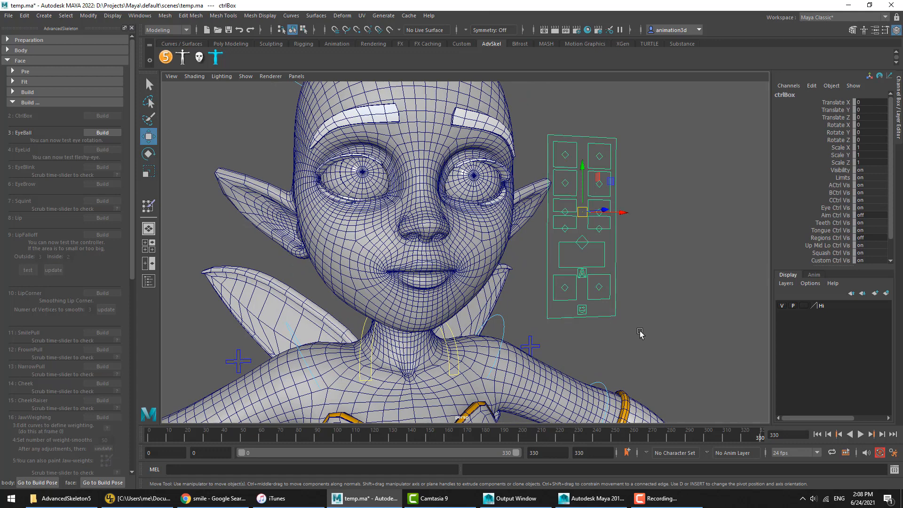
pyautogui.press('r')
pyautogui.moveTo(639, 332); pyautogui.dragTo(686, 312, button='middle')
pyautogui.hotkey('ctrl', 'z')
pyautogui.hotkey('ctrl', 'z')
pyautogui.hotkey('ctrl', 'z')
# Build step 3, EyeBall, and frame the eyes together with the control box.
pyautogui.keyDown('alt'); pyautogui.moveTo(596, 255); pyautogui.dragTo(589, 262); pyautogui.keyUp('alt')
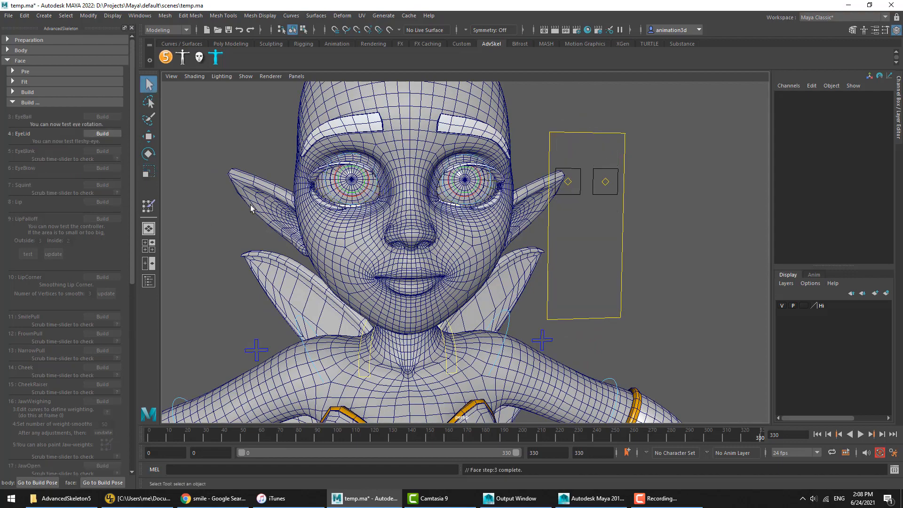
pyautogui.keyDown('alt'); pyautogui.moveTo(419, 218); pyautogui.dragTo(440, 224, button='middle'); pyautogui.keyUp('alt')
pyautogui.keyDown('alt'); pyautogui.moveTo(461, 217); pyautogui.dragTo(503, 214, button='right'); pyautogui.keyUp('alt')
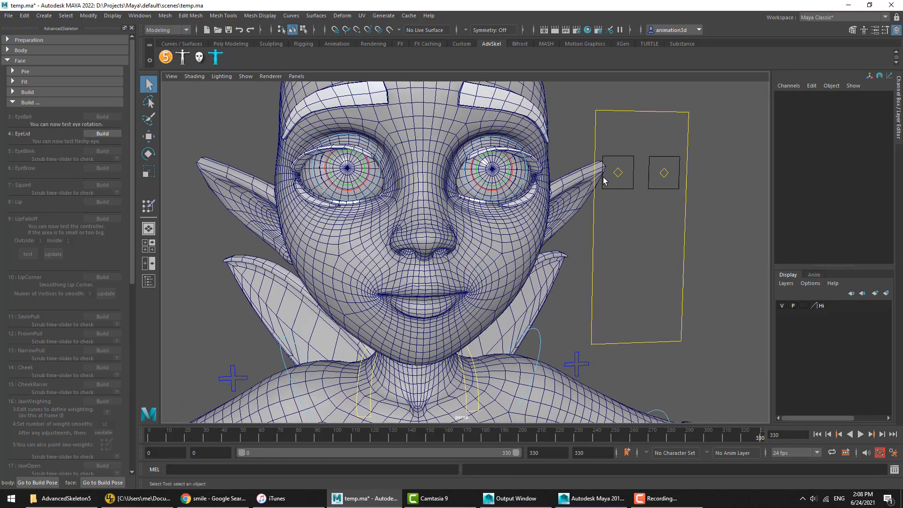
# Test the eye rotation with the eye controls in the control box and undo the moves.
pyautogui.moveTo(610, 184)
pyautogui.keyDown('alt'); pyautogui.mouseDown()
pyautogui.moveTo(632, 181)
pyautogui.moveTo(611, 191)
pyautogui.mouseUp(); pyautogui.keyUp('alt')
pyautogui.press('w')
pyautogui.moveTo(663, 176)
pyautogui.mouseDown()
pyautogui.moveTo(657, 158)
pyautogui.moveTo(650, 182)
pyautogui.mouseUp()
pyautogui.hotkey('ctrl', 'z')
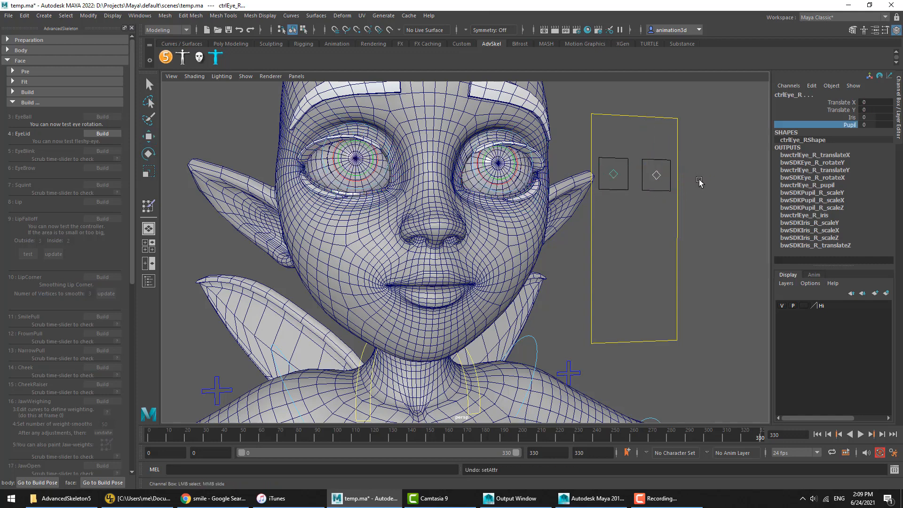
# Test the Pupil and Iris attributes of both eye controls, undo each change and clear the selection.
pyautogui.moveTo(602, 241); pyautogui.dragTo(728, 142, button='middle')
pyautogui.hotkey('ctrl', 'z')
pyautogui.click(851, 117)
pyautogui.moveTo(513, 208); pyautogui.dragTo(528, 194, button='middle')
pyautogui.hotkey('ctrl', 'z')
pyautogui.click(691, 218)
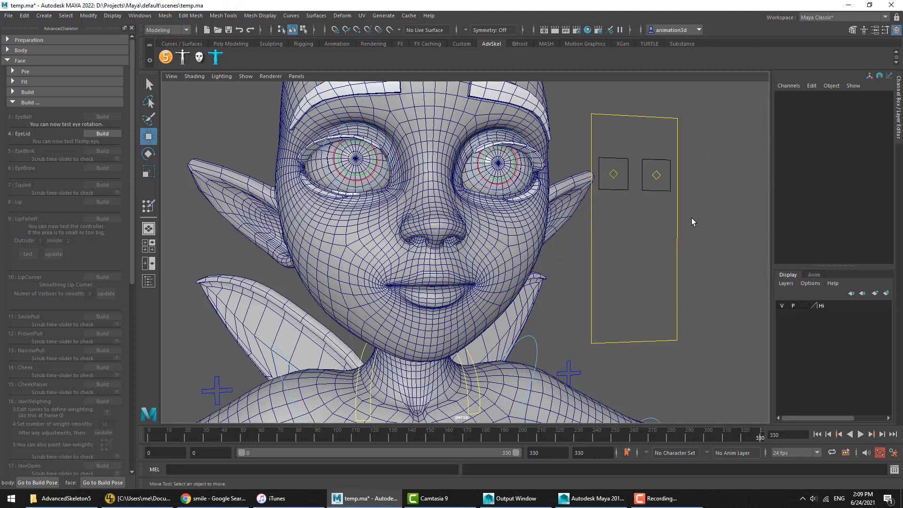
# Build step 4, EyeLid, test the fleshy-eye motion by moving both eye controls, and undo the test moves.
pyautogui.click(104, 134)
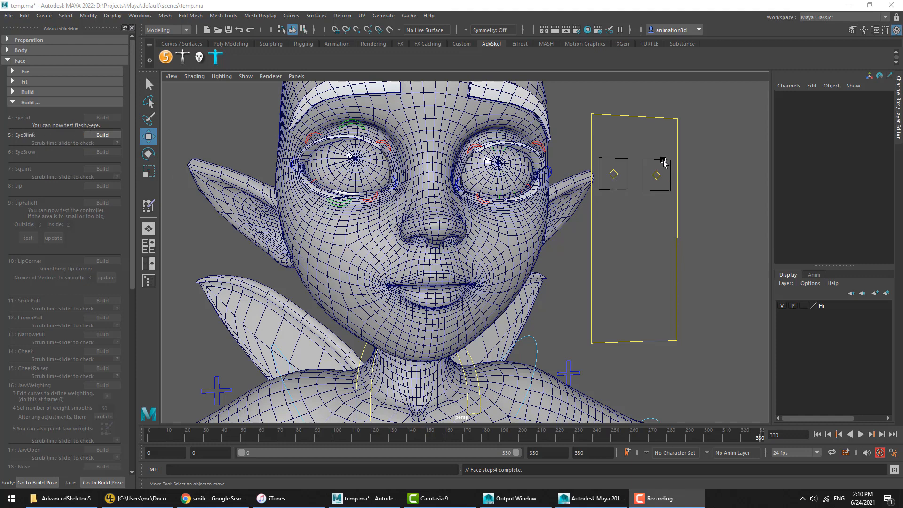
pyautogui.click(659, 176)
pyautogui.moveTo(664, 174); pyautogui.dragTo(618, 207)
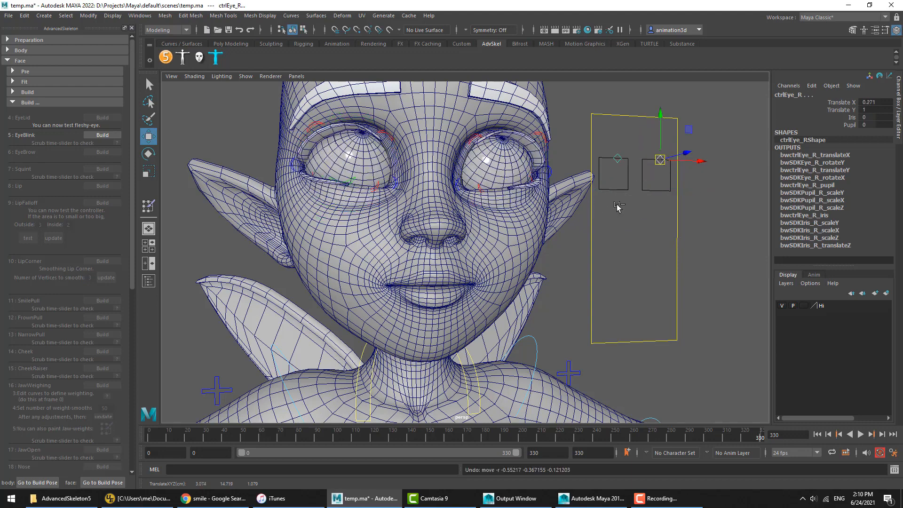
pyautogui.hotkey('ctrl', 'z')
pyautogui.click(634, 235)
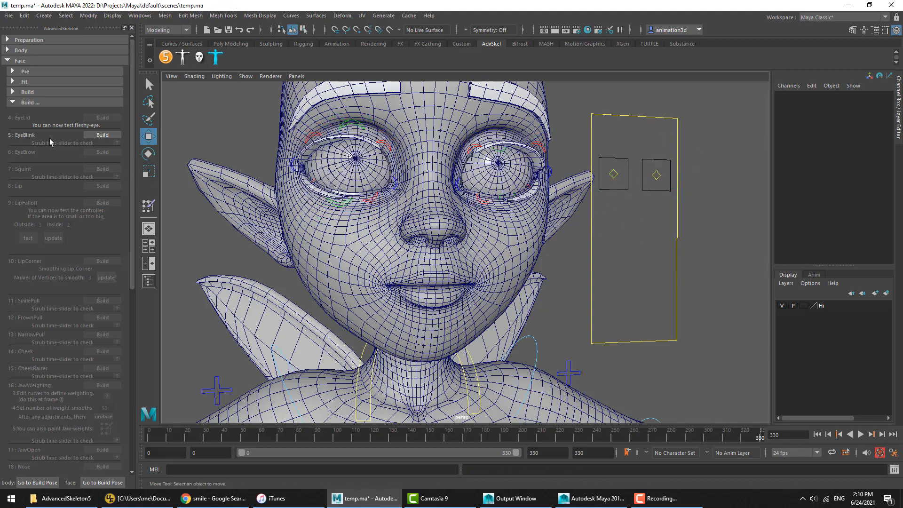
# Build step 5, EyeBlink, and read its help image about scrubbing the time slider.
pyautogui.click(99, 135)
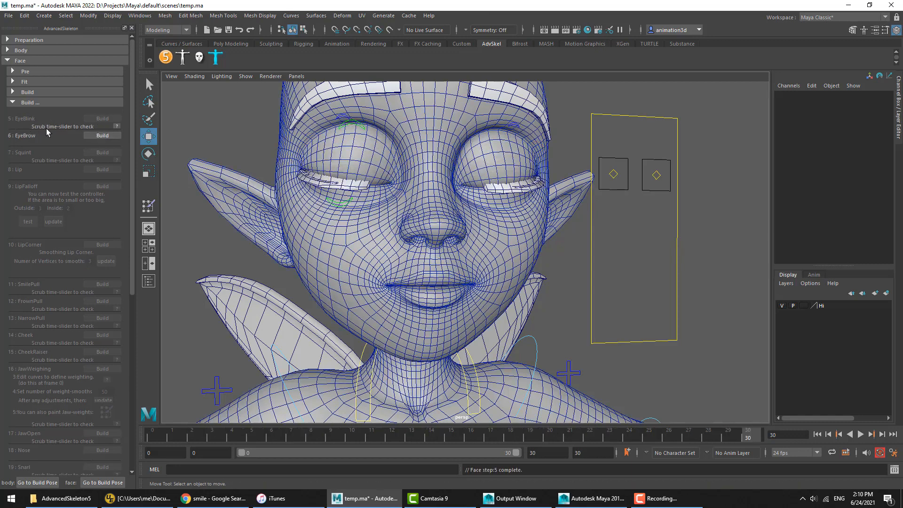
pyautogui.click(116, 127)
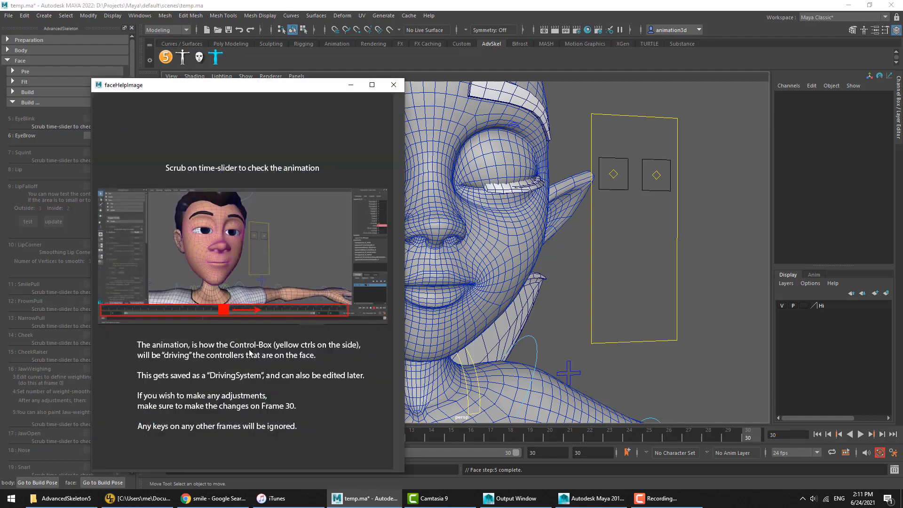
pyautogui.click(394, 85)
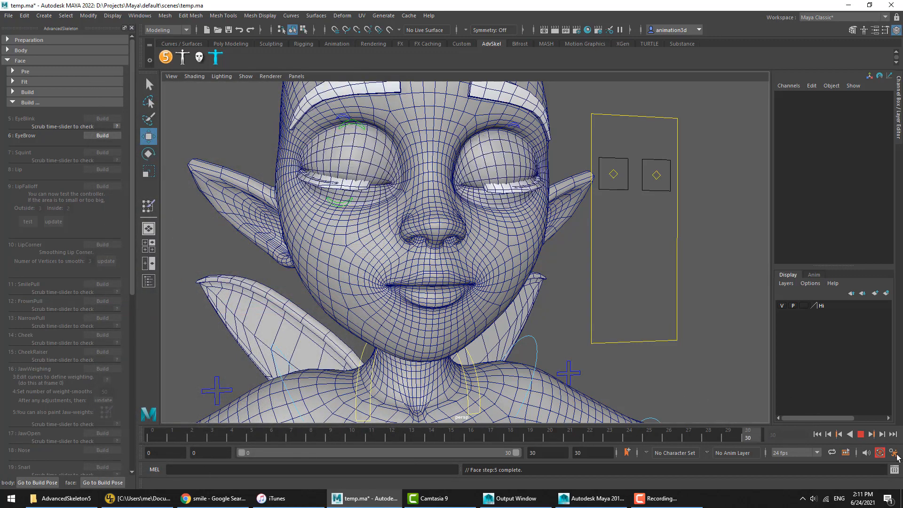
# Check the blink animation by scrubbing and playback, reread the EyeBlink help, and return to frame 30.
pyautogui.press('Escape')
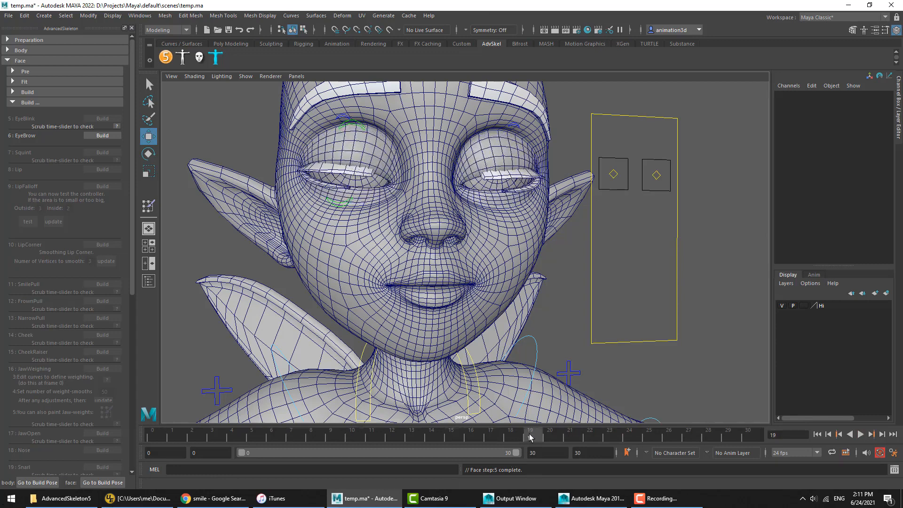
pyautogui.click(116, 126)
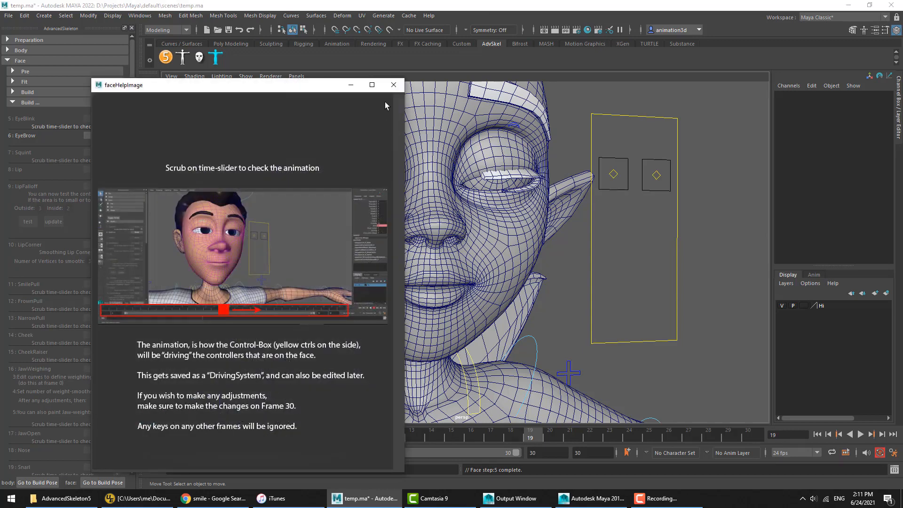
pyautogui.click(394, 85)
pyautogui.hotkey('alt', 'v')
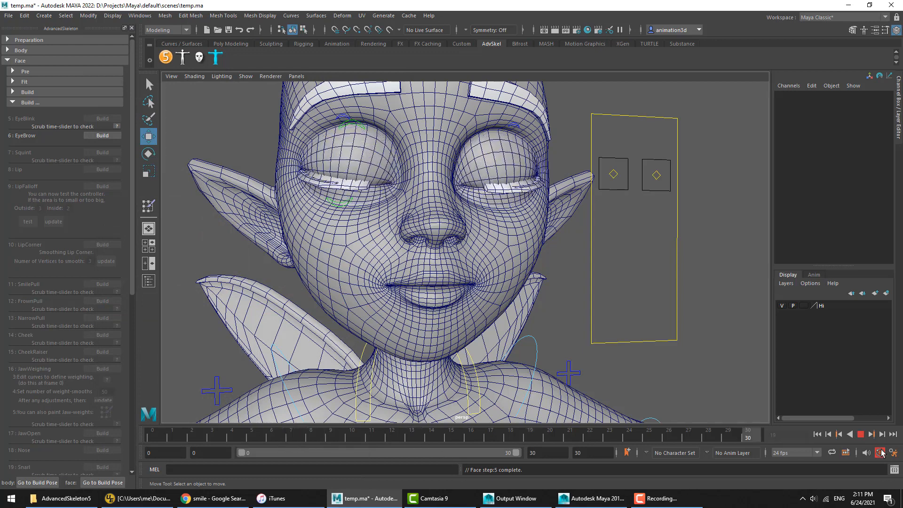
pyautogui.moveTo(882, 453); pyautogui.dragTo(878, 453)
pyautogui.moveTo(749, 440)
pyautogui.mouseDown()
pyautogui.moveTo(712, 441)
pyautogui.moveTo(751, 436)
pyautogui.mouseUp()
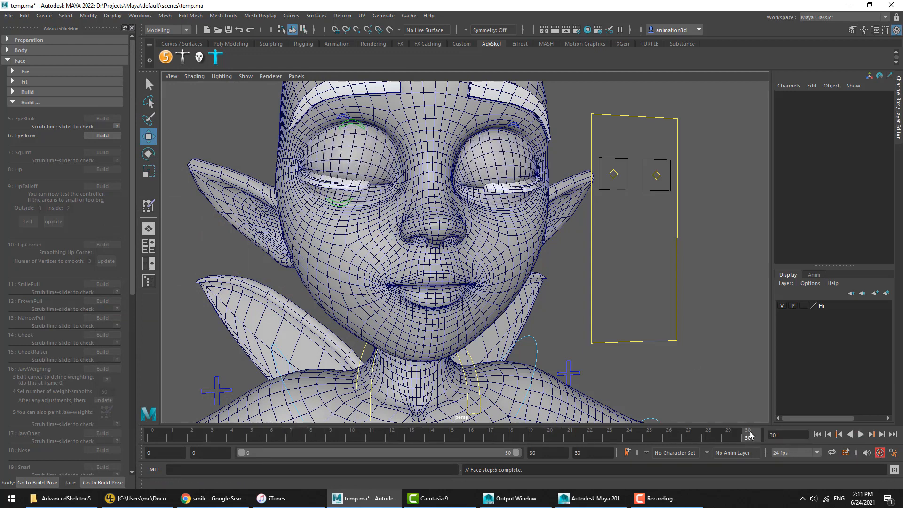
# Select the upperLid_R control and its Blink attribute at frame 30.
pyautogui.click(360, 128)
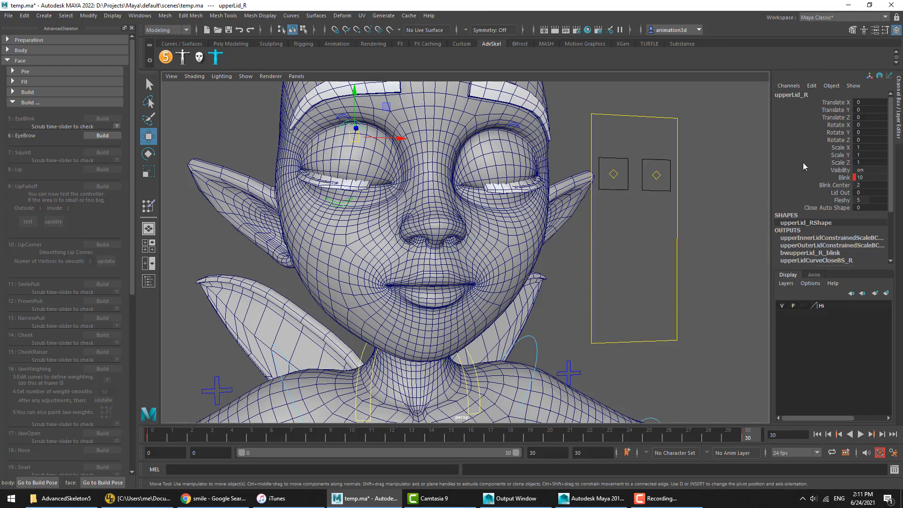
pyautogui.click(843, 179)
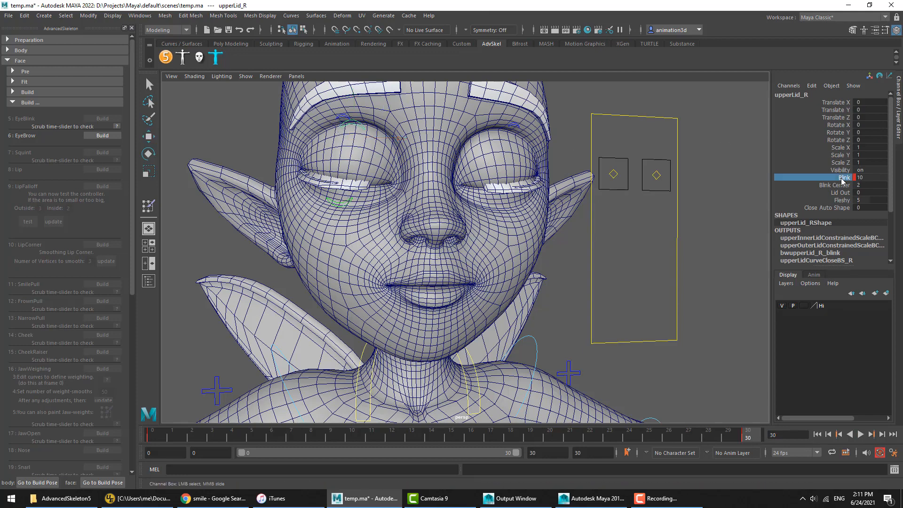
pyautogui.press('w')
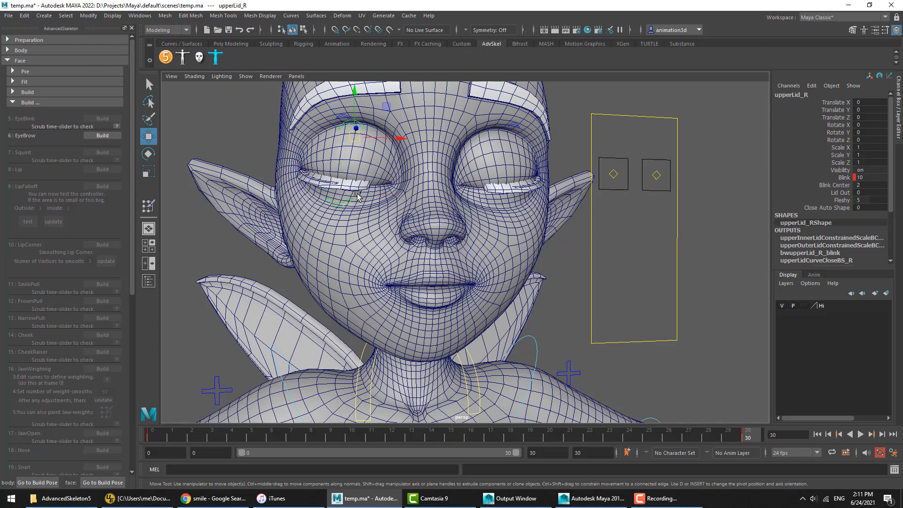
pyautogui.click(845, 179)
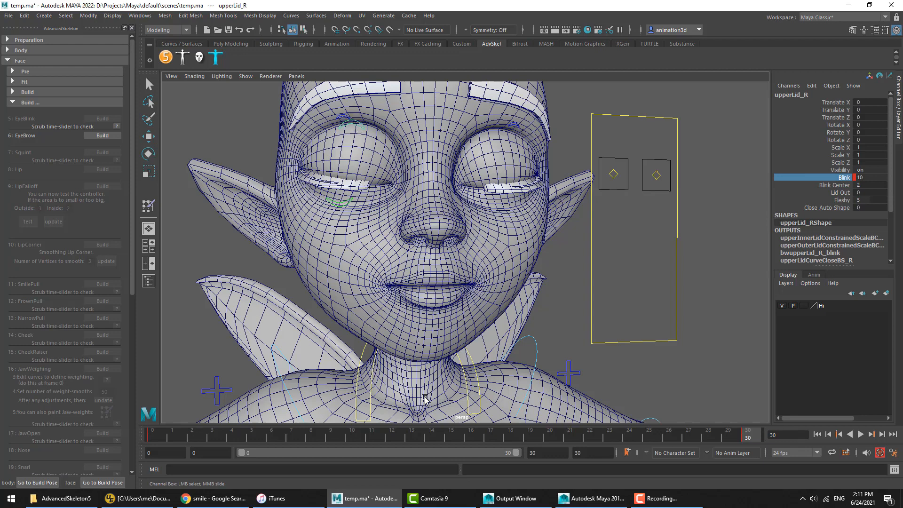
# Try a Blink value of 15 on upperLid_R at frame 30 and check the blink by playback and scrubbing.
pyautogui.doubleClick(868, 178)
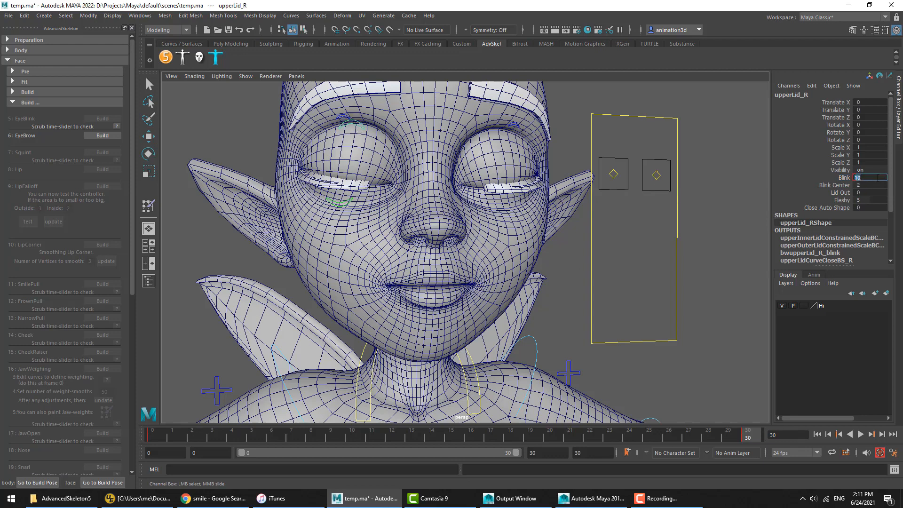
pyautogui.write('15')
pyautogui.press('Return')
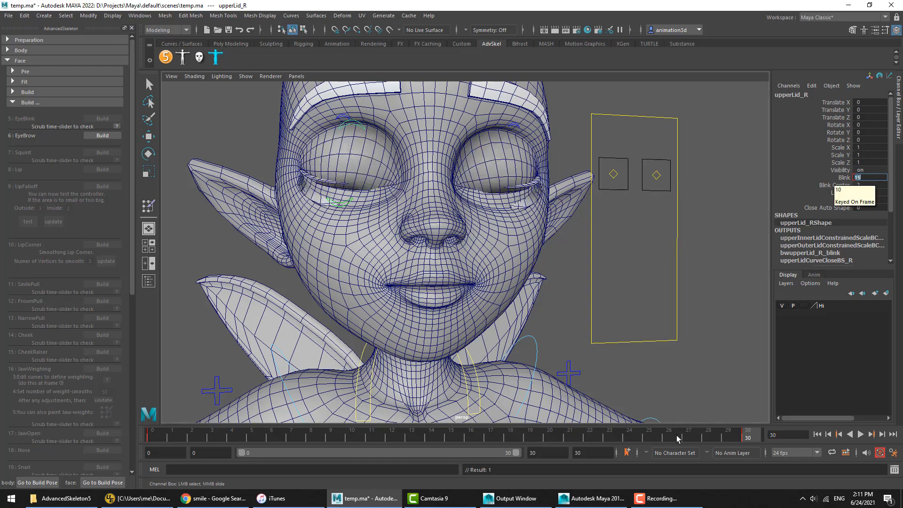
pyautogui.hotkey('alt', 'v')
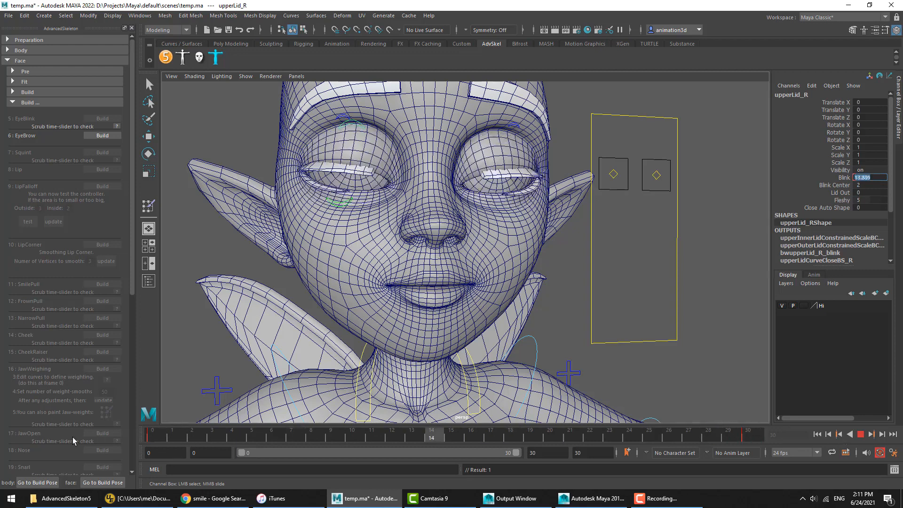
pyautogui.click(156, 436)
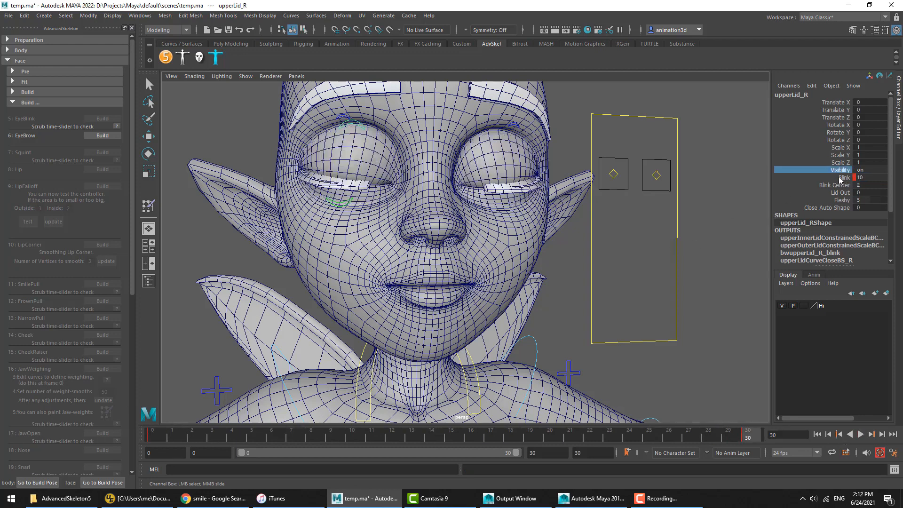
pyautogui.hotkey('alt', 'v')
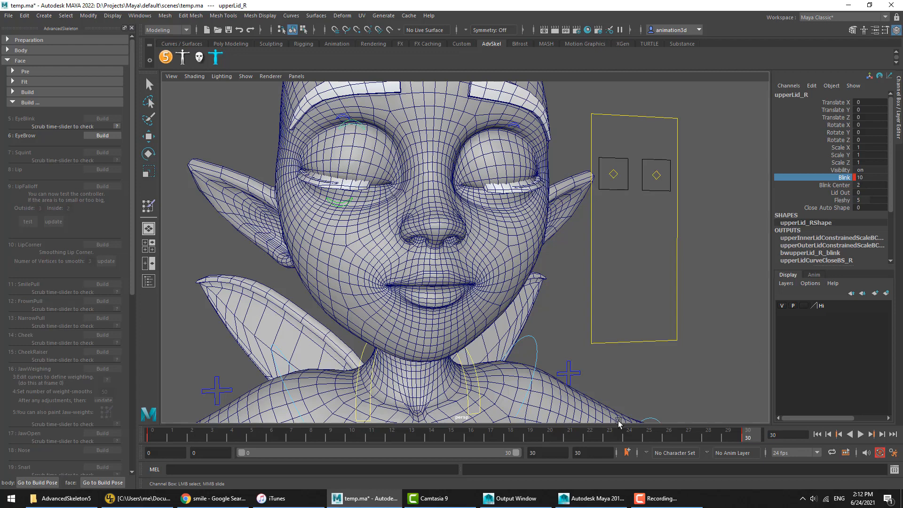
pyautogui.moveTo(600, 432); pyautogui.dragTo(772, 434)
pyautogui.moveTo(566, 432); pyautogui.dragTo(769, 425)
# Build step 6, EyeBrow, then test-move the EyeBrowRegion_R control and undo the move.
pyautogui.click(102, 136)
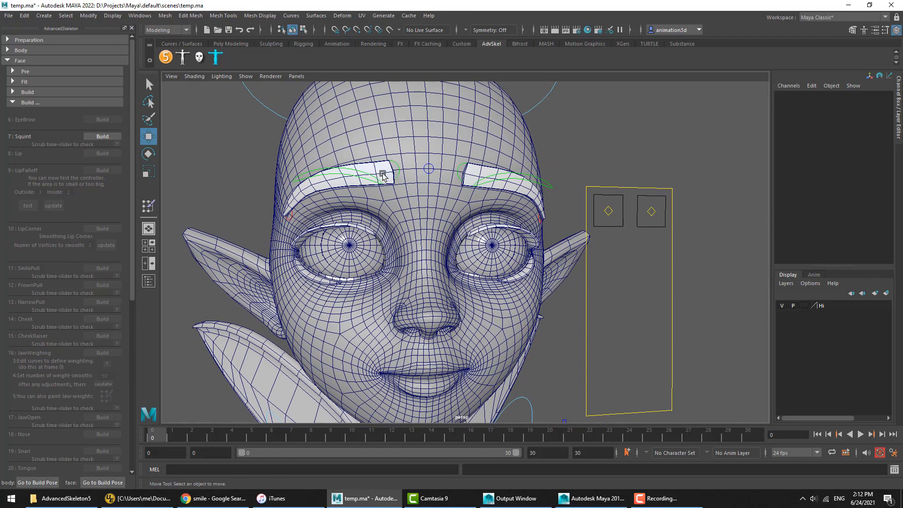
pyautogui.click(375, 178)
pyautogui.click(380, 182)
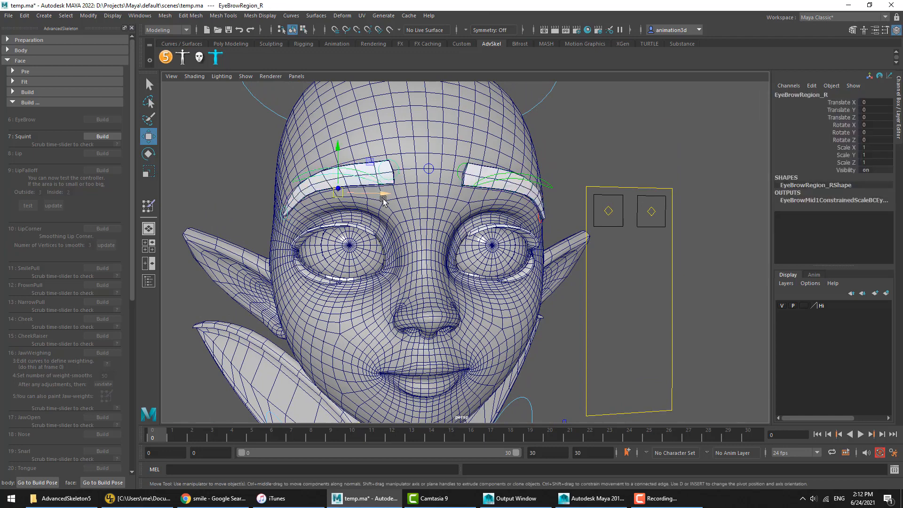
pyautogui.moveTo(340, 195)
pyautogui.mouseDown()
pyautogui.moveTo(342, 224)
pyautogui.moveTo(345, 197)
pyautogui.mouseUp()
pyautogui.hotkey('ctrl', 'z')
pyautogui.hotkey('ctrl', 'z')
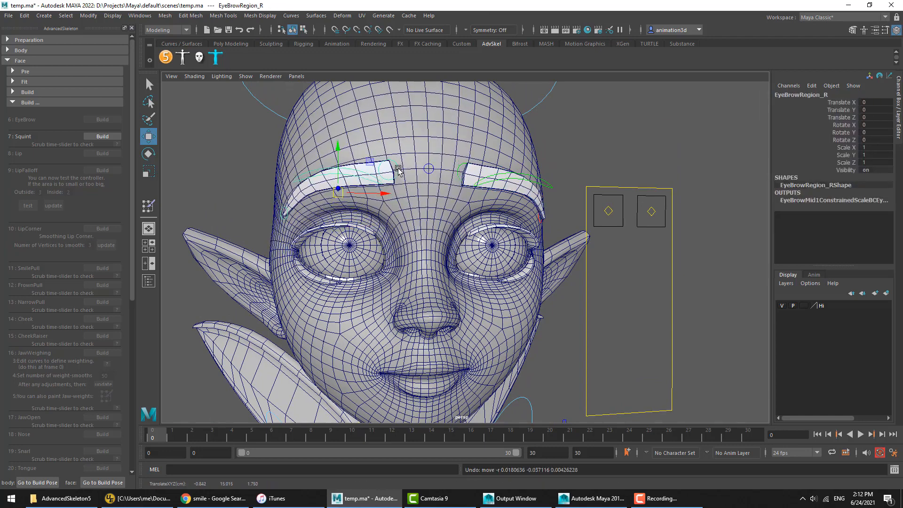
# Test-move the EyeBrowInner_R and ctrlBrow_R controls, undo each move, and clear the selection.
pyautogui.click(397, 170)
pyautogui.moveTo(390, 176); pyautogui.dragTo(375, 176)
pyautogui.hotkey('ctrl', 'z')
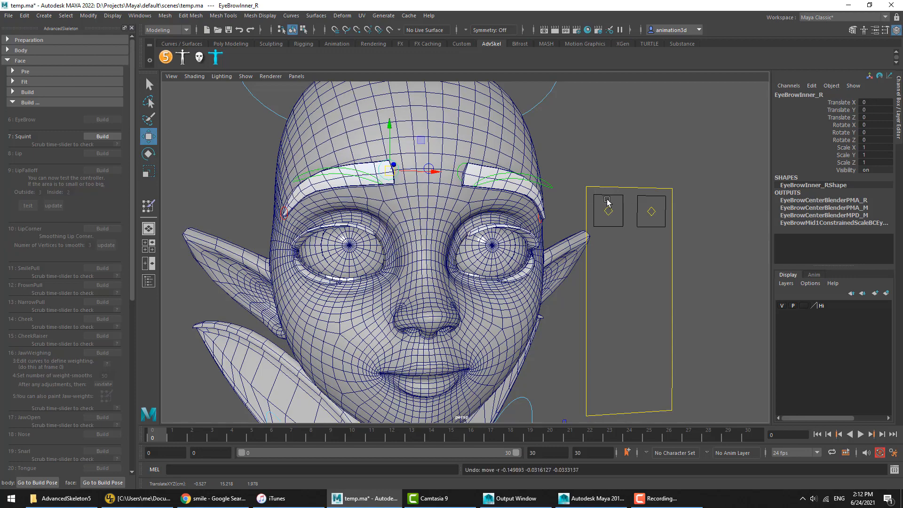
pyautogui.click(660, 217)
pyautogui.moveTo(653, 214); pyautogui.dragTo(612, 235)
pyautogui.hotkey('ctrl', 'z')
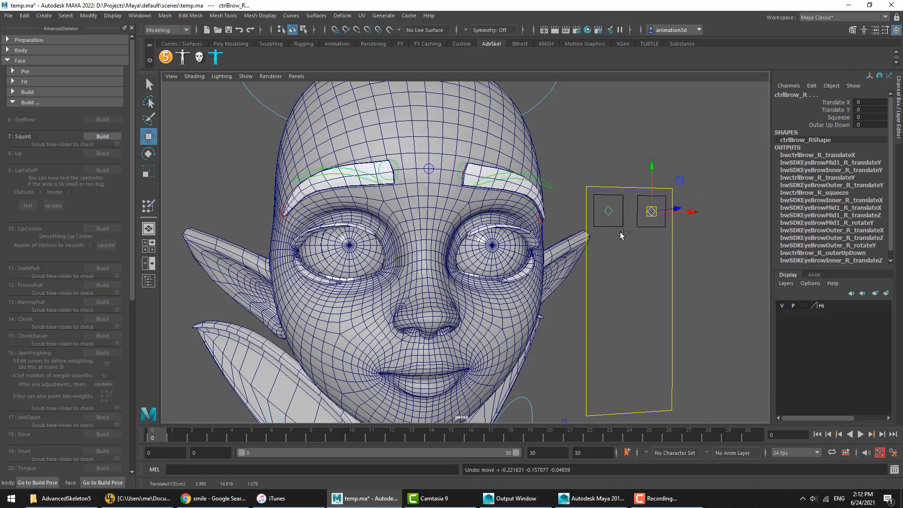
pyautogui.click(622, 156)
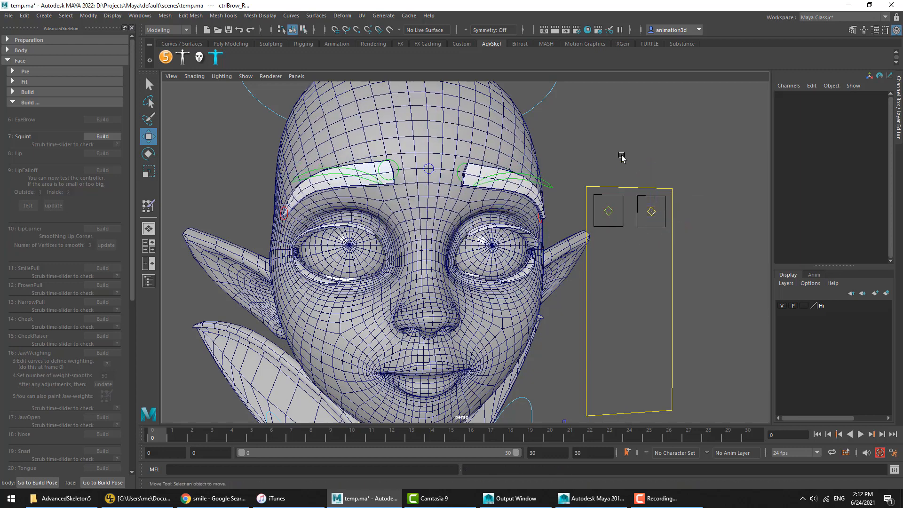
# Build step 7, Squint, and scrub its animation to frame 30 with the EyeRegion_R control selected.
pyautogui.click(103, 137)
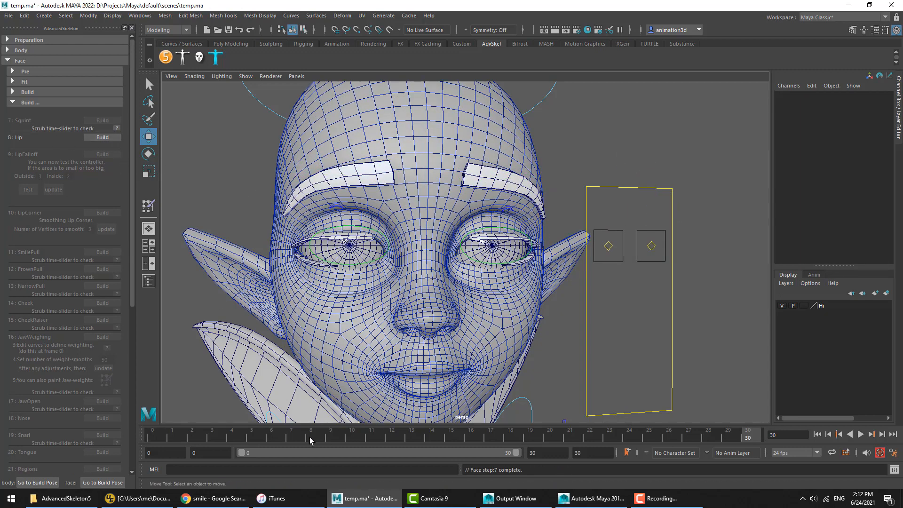
pyautogui.moveTo(308, 436); pyautogui.dragTo(875, 453)
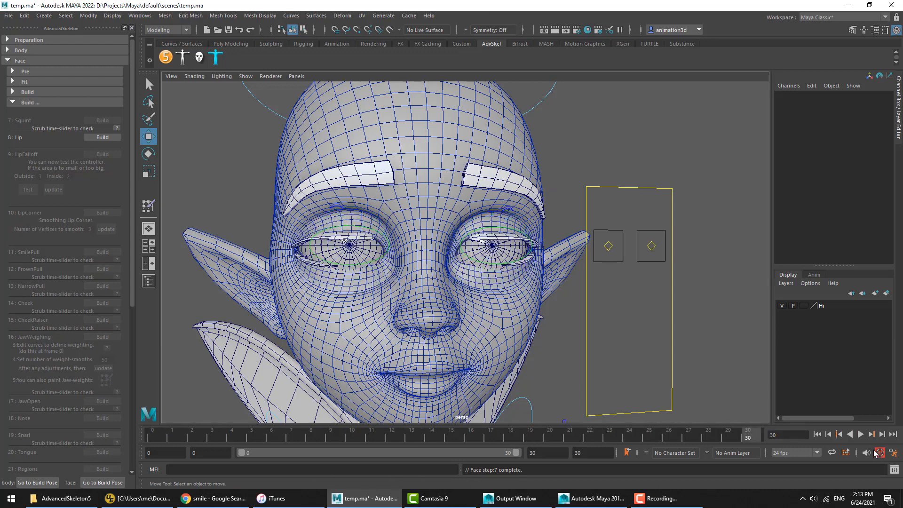
pyautogui.click(378, 230)
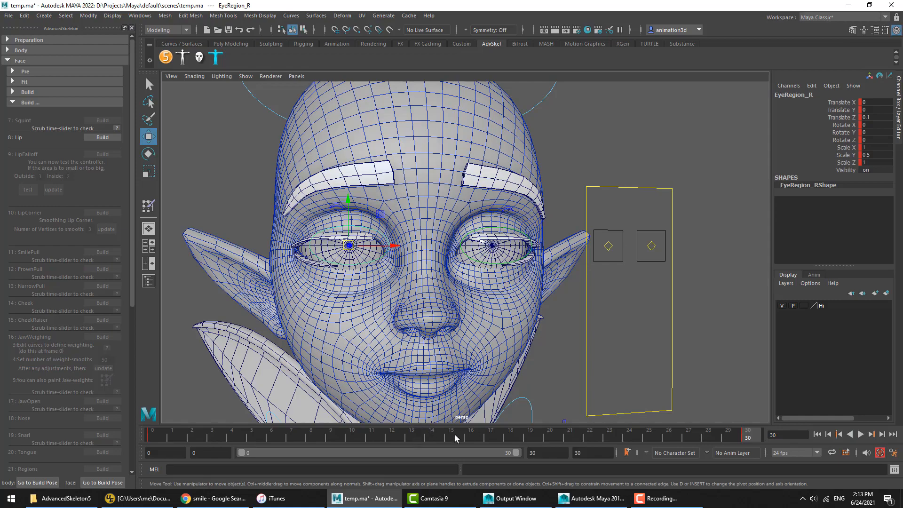
pyautogui.moveTo(583, 444); pyautogui.dragTo(760, 420)
# Adjust the squint pose at frame 30 by moving EyeRegion_R in depth and reducing its Scale Y to about 0.379.
pyautogui.keyDown('alt'); pyautogui.moveTo(457, 254); pyautogui.dragTo(496, 250); pyautogui.keyUp('alt')
pyautogui.keyDown('alt'); pyautogui.moveTo(497, 250); pyautogui.dragTo(503, 250, button='right'); pyautogui.keyUp('alt')
pyautogui.keyDown('alt'); pyautogui.moveTo(503, 250); pyautogui.dragTo(409, 263); pyautogui.keyUp('alt')
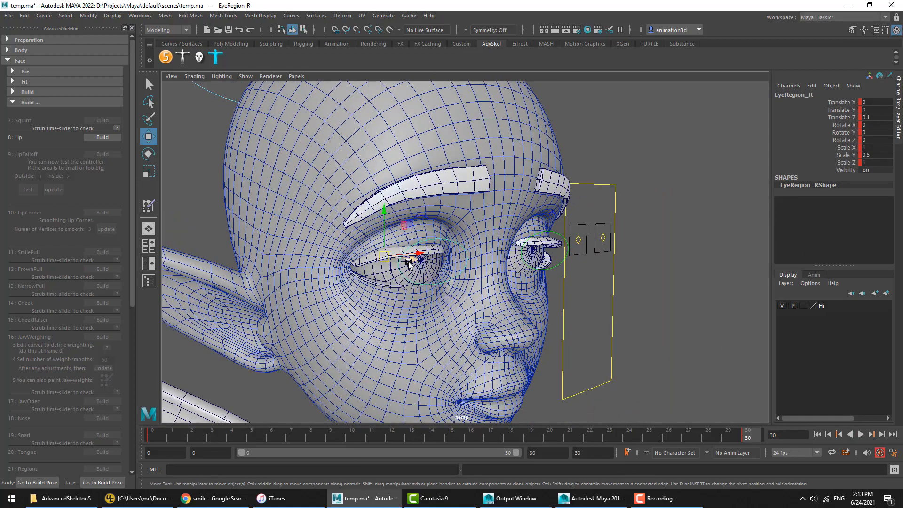
pyautogui.keyDown('alt'); pyautogui.moveTo(383, 283); pyautogui.dragTo(447, 294, button='right'); pyautogui.keyUp('alt')
pyautogui.moveTo(383, 261); pyautogui.dragTo(385, 262)
pyautogui.press('r')
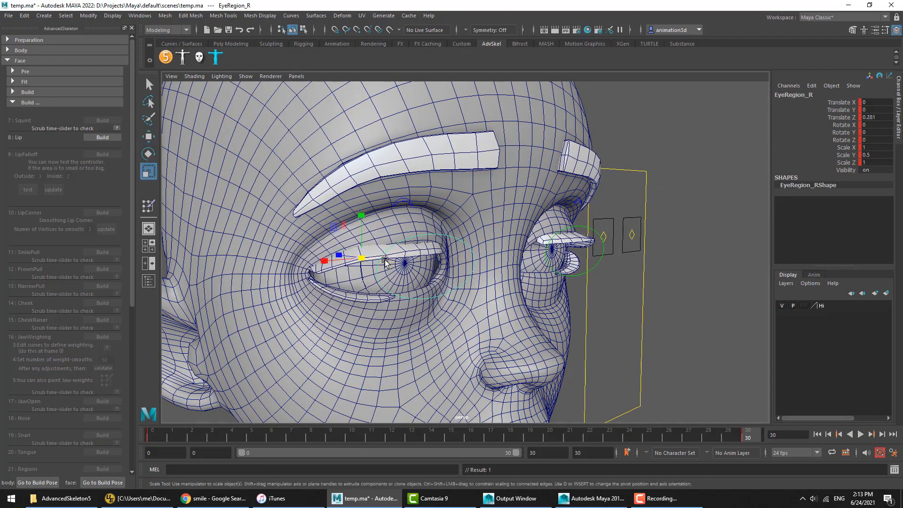
pyautogui.moveTo(361, 215); pyautogui.dragTo(360, 226)
pyautogui.press('w')
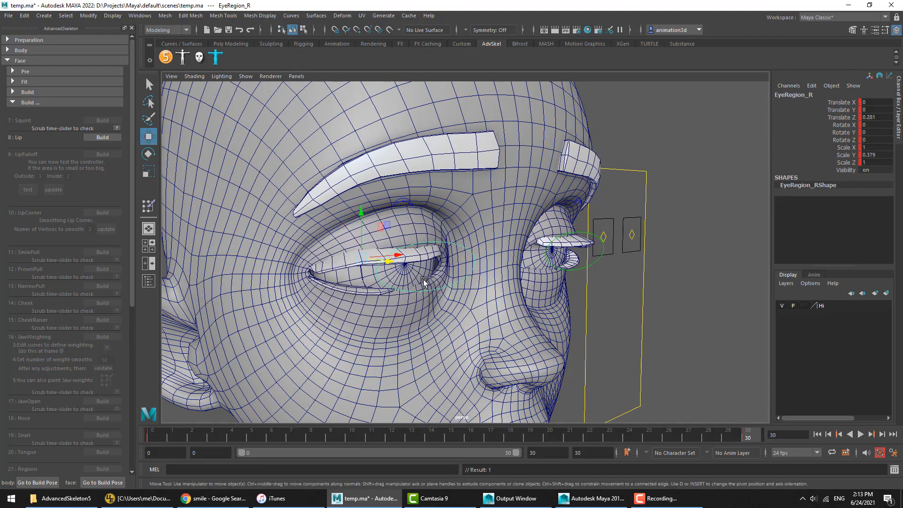
pyautogui.moveTo(389, 259); pyautogui.dragTo(359, 262)
pyautogui.click(656, 91)
# Review the adjusted squint animation by scrubbing to frame 24 and viewing the eyes from the front.
pyautogui.keyDown('alt'); pyautogui.moveTo(614, 258); pyautogui.dragTo(590, 285); pyautogui.keyUp('alt')
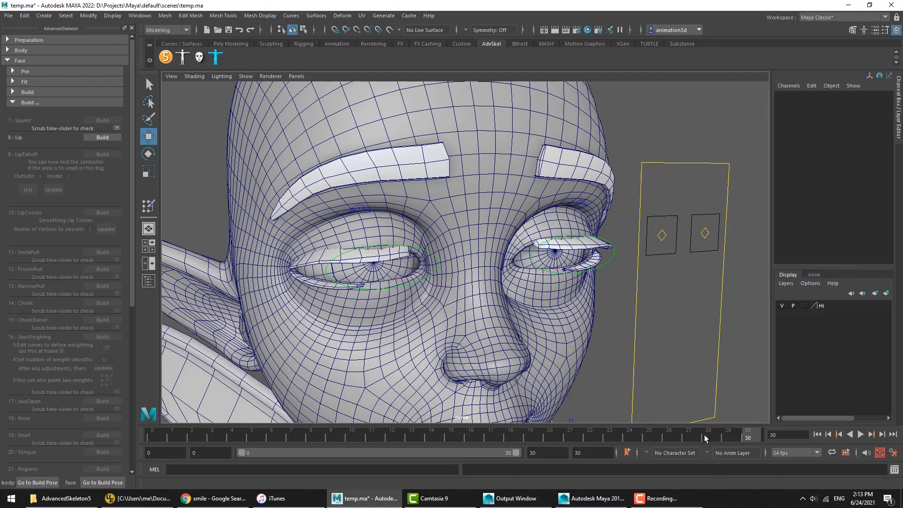
pyautogui.moveTo(706, 435); pyautogui.dragTo(117, 430)
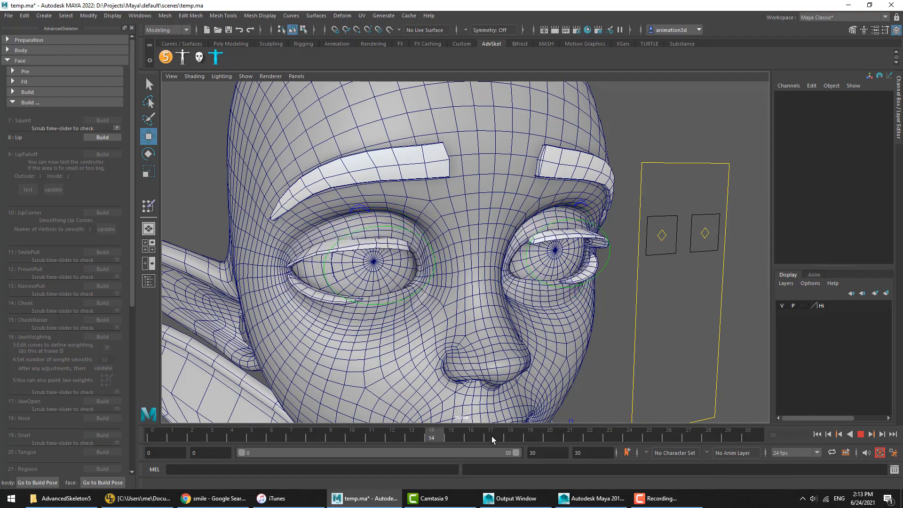
pyautogui.moveTo(626, 472); pyautogui.dragTo(632, 442)
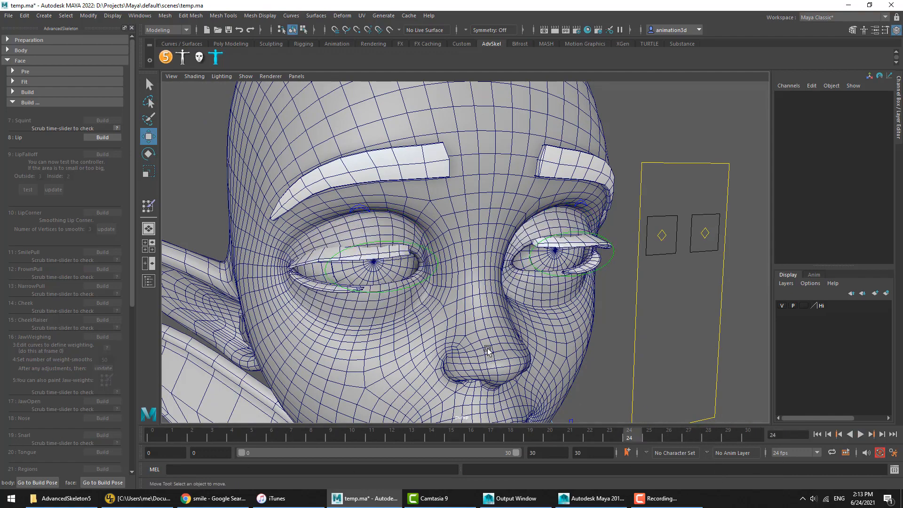
pyautogui.keyDown('alt'); pyautogui.moveTo(513, 343); pyautogui.dragTo(456, 339); pyautogui.keyUp('alt')
pyautogui.keyDown('alt'); pyautogui.moveTo(457, 339); pyautogui.dragTo(446, 344, button='right'); pyautogui.keyUp('alt')
pyautogui.keyDown('alt'); pyautogui.moveTo(449, 346); pyautogui.dragTo(458, 342); pyautogui.keyUp('alt')
pyautogui.keyDown('alt'); pyautogui.moveTo(458, 343); pyautogui.dragTo(446, 344, button='right'); pyautogui.keyUp('alt')
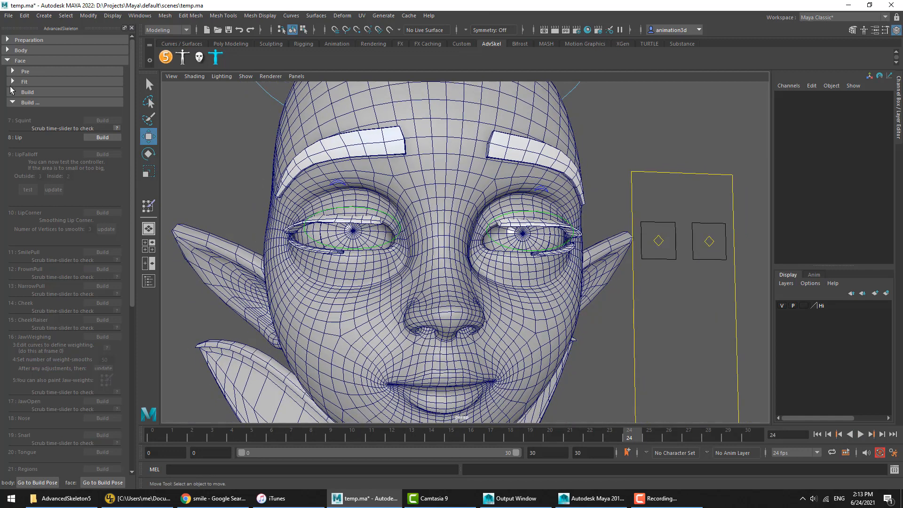
# Build step 8, Lip, then test-move the upperLipA_R control upward and undo the move.
pyautogui.click(114, 137)
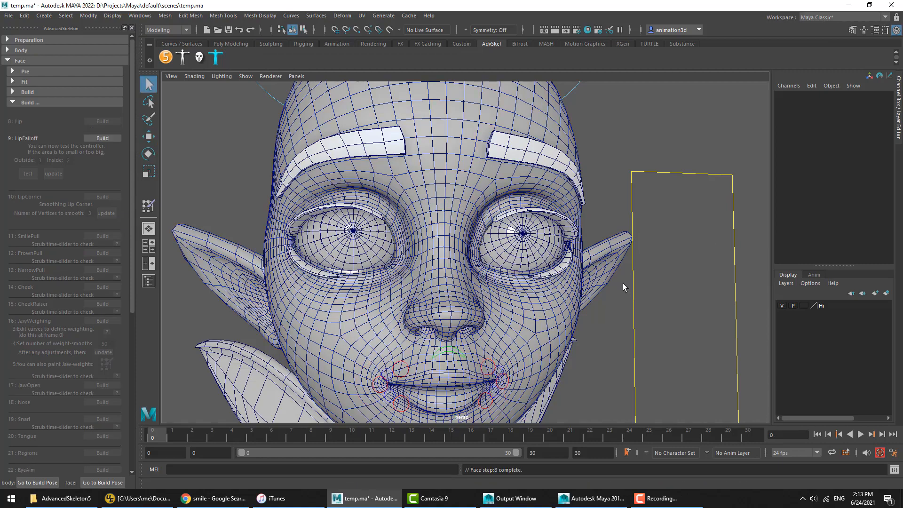
pyautogui.keyDown('alt'); pyautogui.moveTo(581, 271); pyautogui.dragTo(621, 278, button='right'); pyautogui.keyUp('alt')
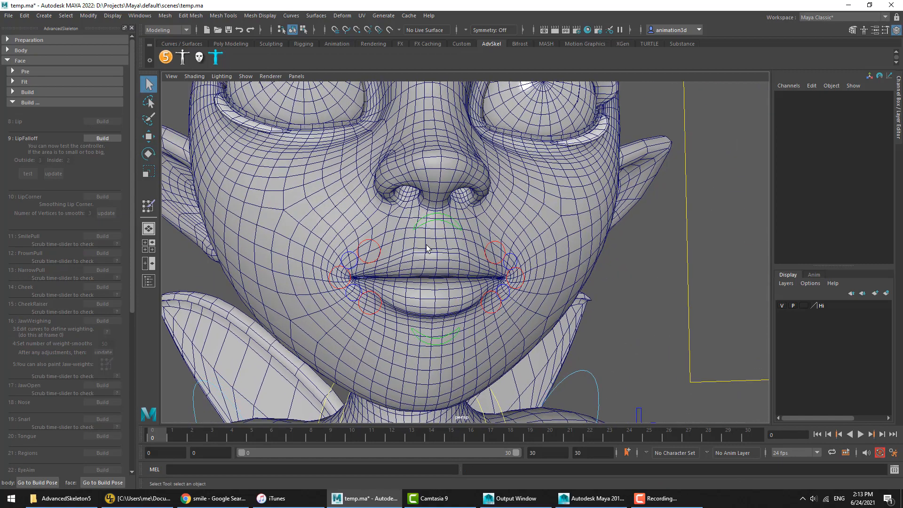
pyautogui.click(379, 255)
pyautogui.press('w')
pyautogui.moveTo(371, 251); pyautogui.dragTo(380, 196)
pyautogui.hotkey('ctrl', 'z')
pyautogui.click(369, 313)
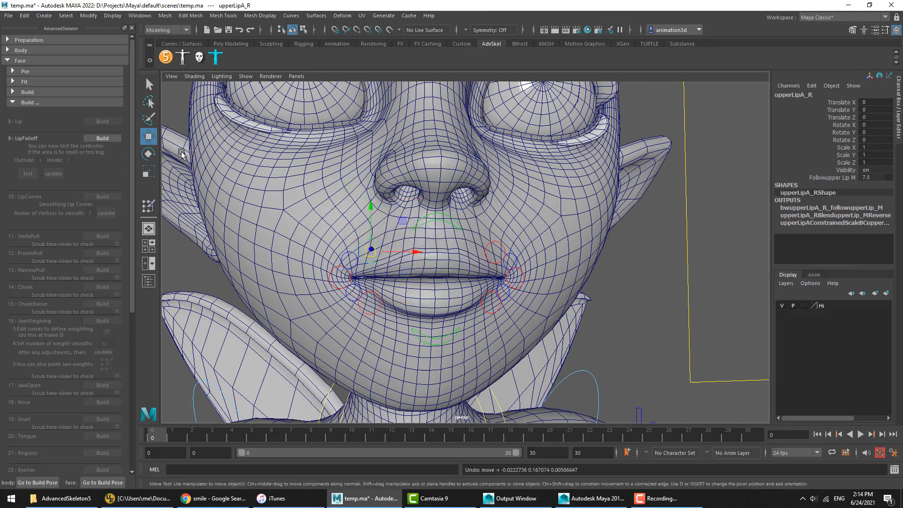
# Build step 9, LipFalloff, and check the upperLipA_R lip motion with playback.
pyautogui.click(102, 138)
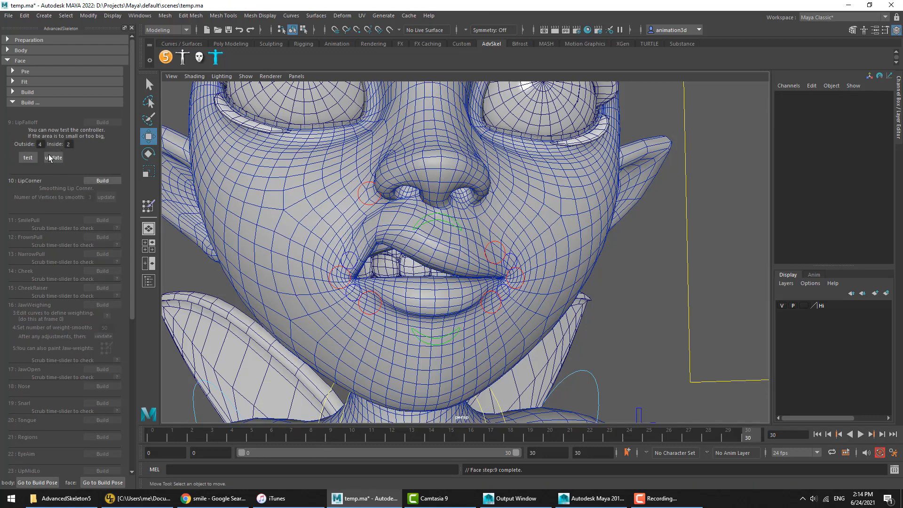
pyautogui.hotkey('alt', 'v')
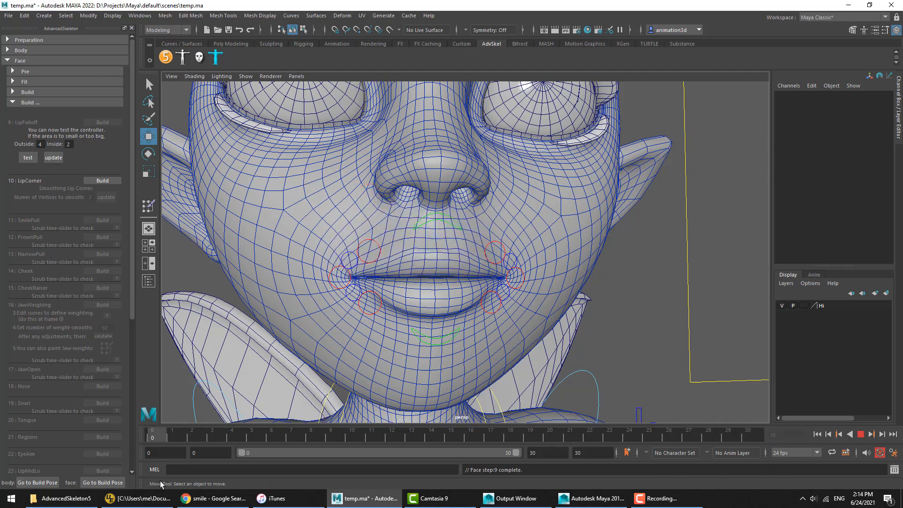
pyautogui.hotkey('alt', 'v')
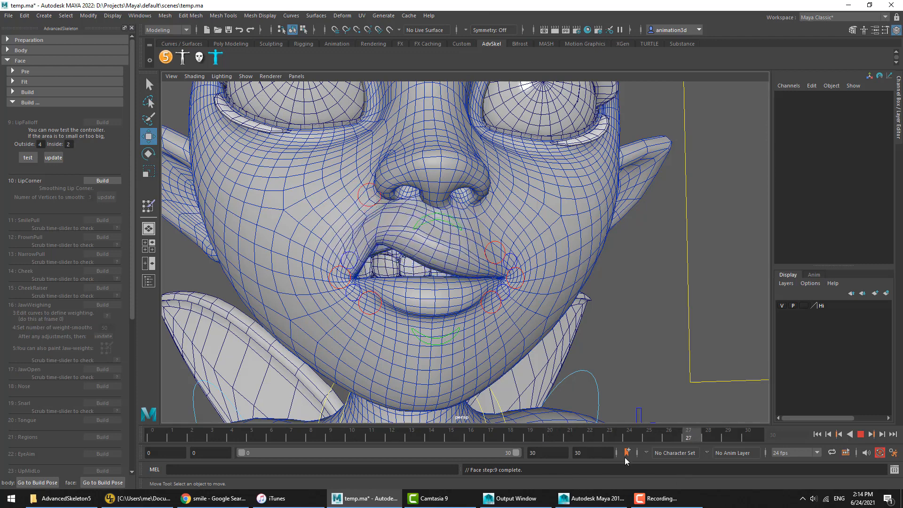
pyautogui.click(371, 204)
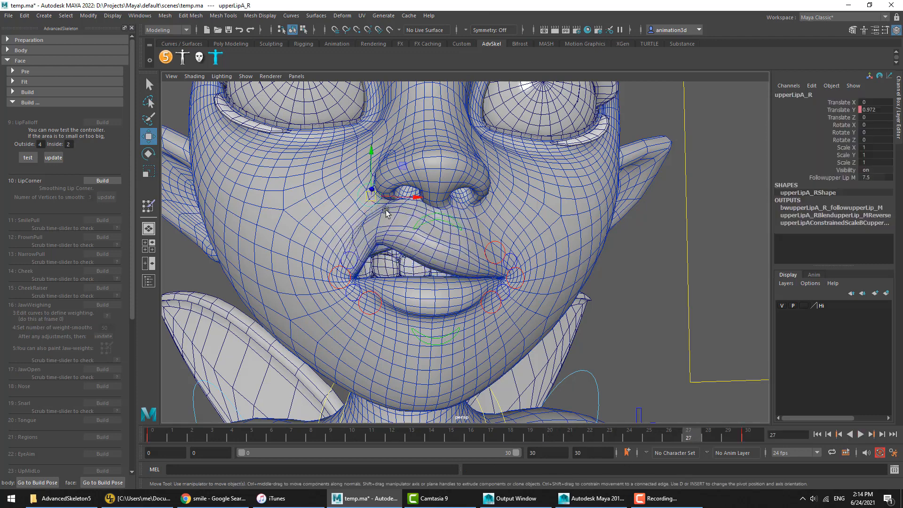
pyautogui.click(643, 290)
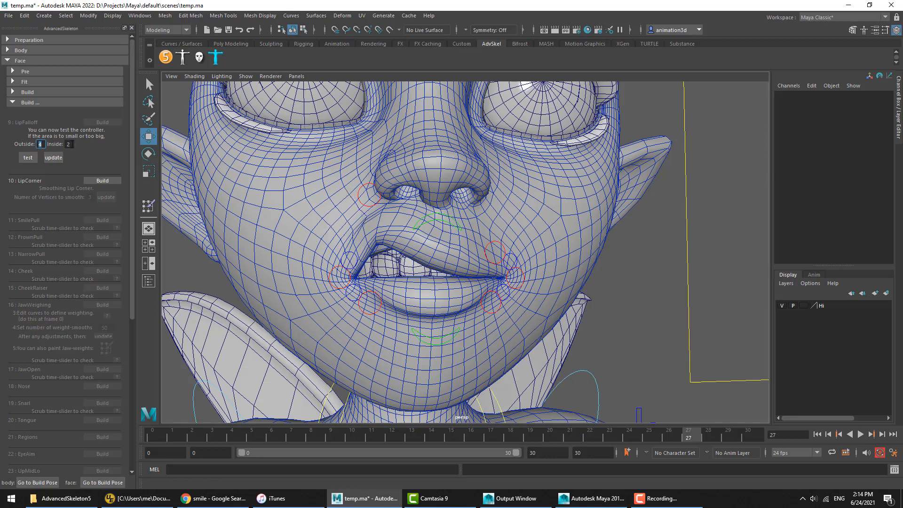
# Set the LipFalloff Outside value to 2 and test which vertices around the lips it covers.
pyautogui.press('Tab')
pyautogui.moveTo(342, 431); pyautogui.dragTo(651, 433)
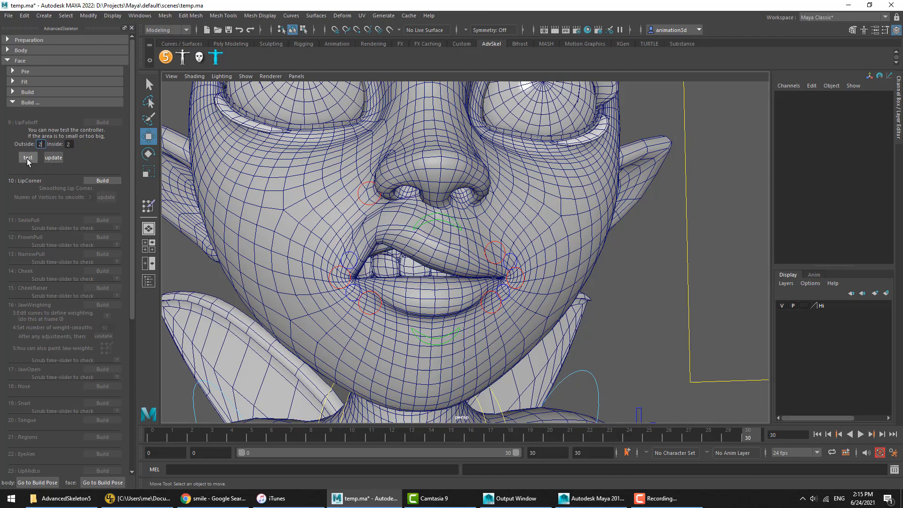
pyautogui.click(28, 158)
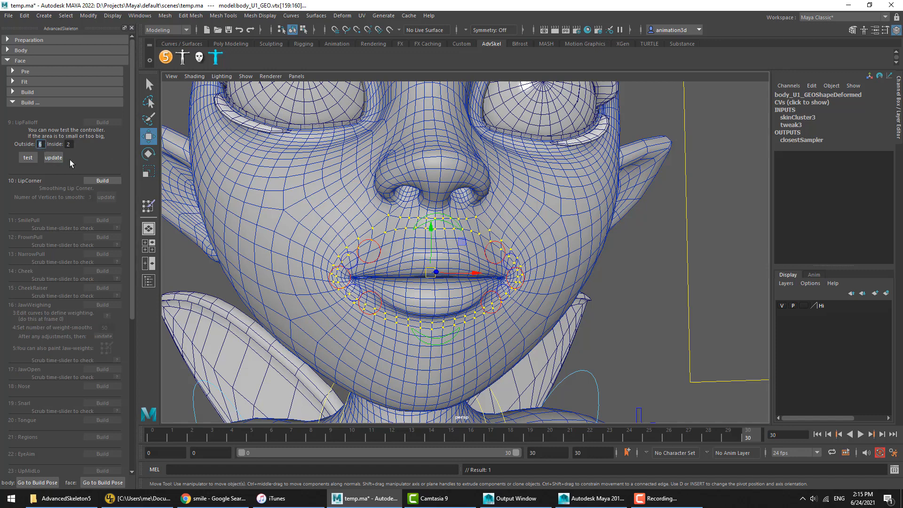
# Test the LipFalloff area with Outside set to 6 and inspect the affected vertices at frame 0.
pyautogui.click(34, 160)
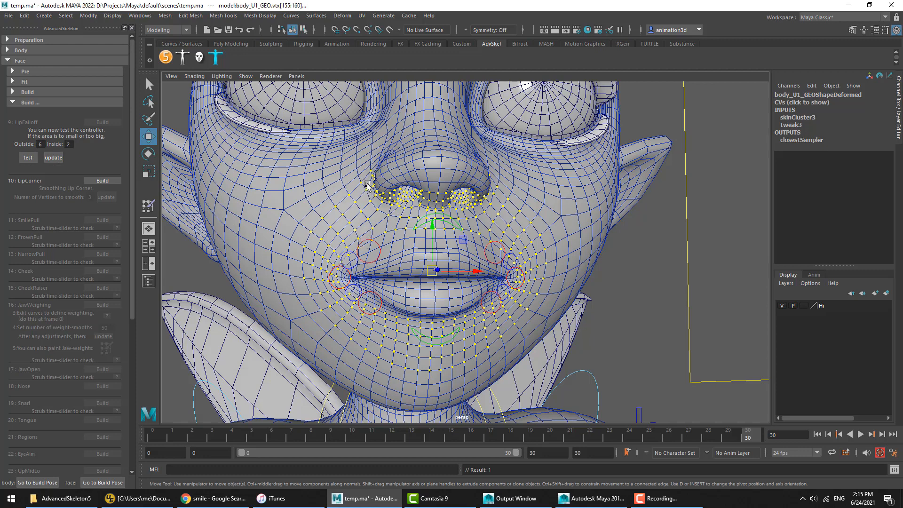
pyautogui.moveTo(188, 434); pyautogui.dragTo(107, 425)
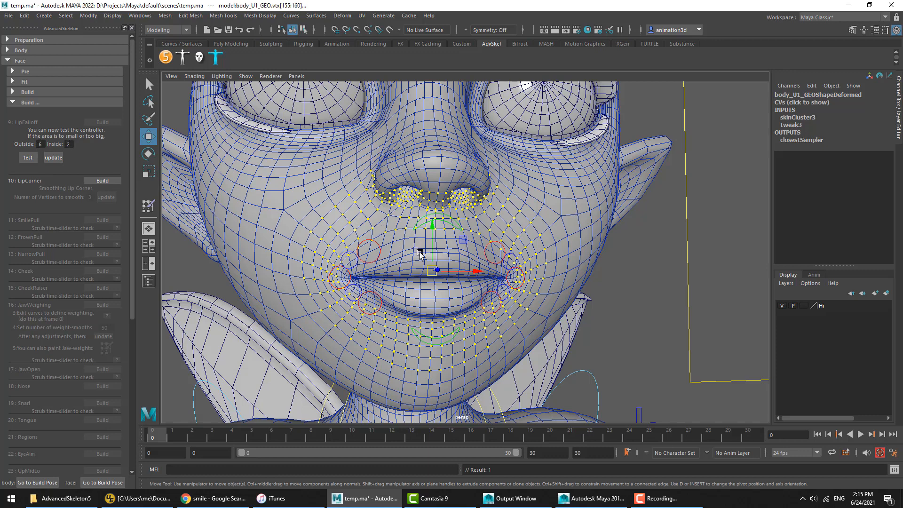
pyautogui.keyDown('alt'); pyautogui.moveTo(420, 254); pyautogui.dragTo(419, 265); pyautogui.keyUp('alt')
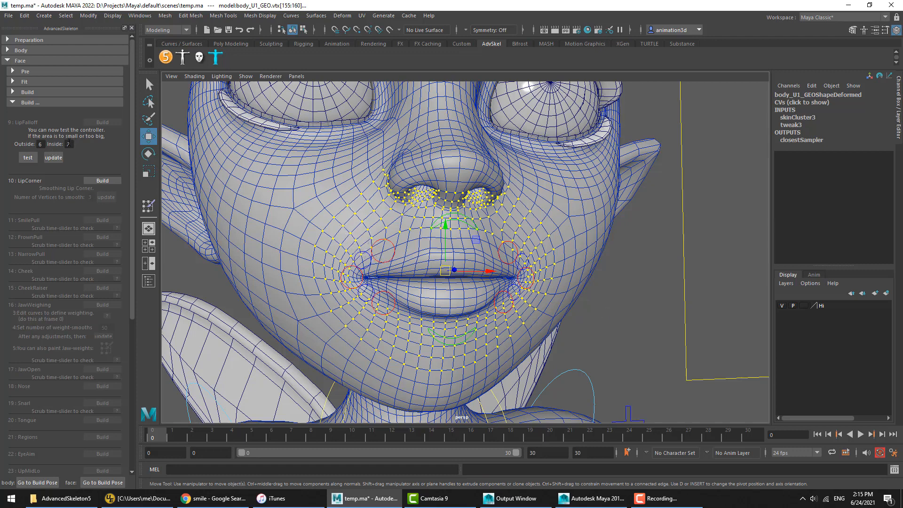
pyautogui.click(614, 310)
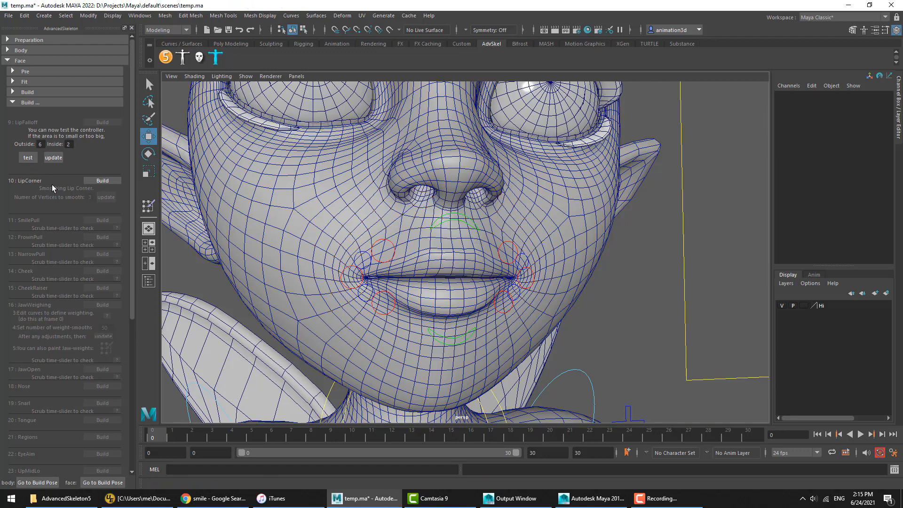
# Build step 10, LipCorner, and check the lip corner motion with playback and by scrubbing the timeline.
pyautogui.click(104, 181)
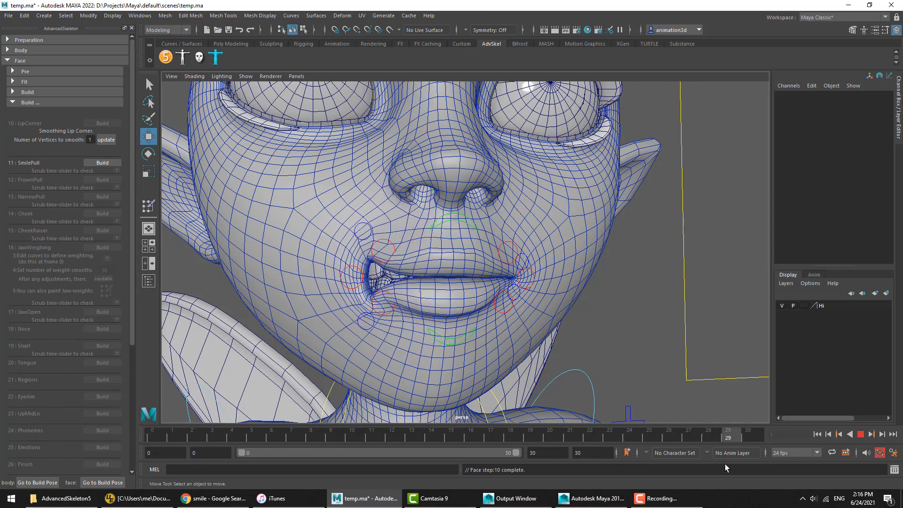
pyautogui.moveTo(522, 461); pyautogui.dragTo(216, 465)
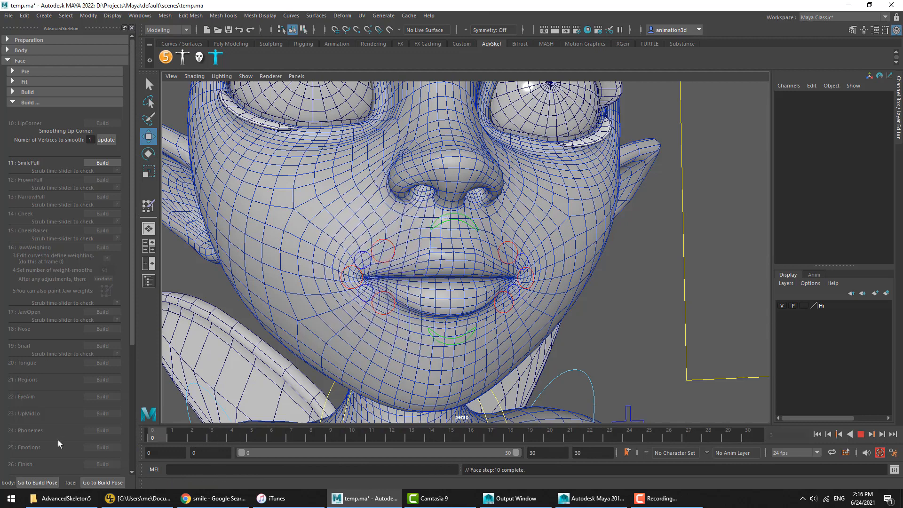
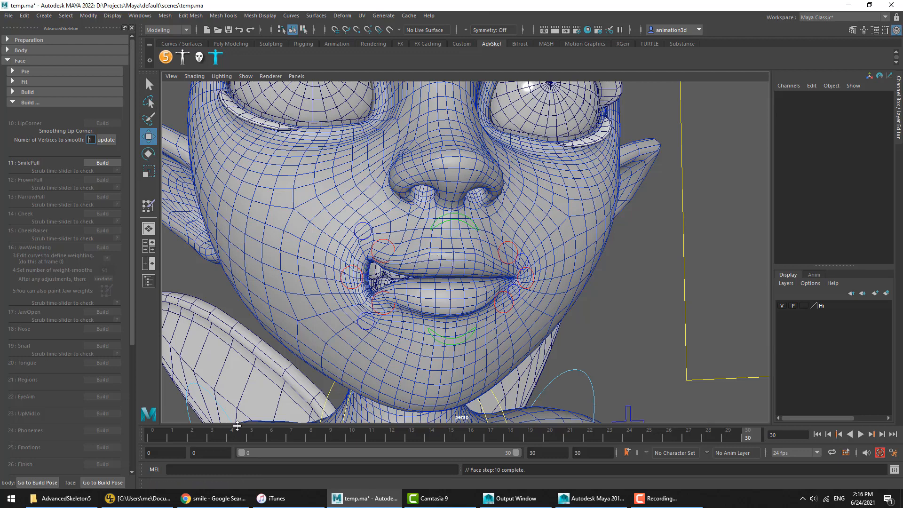
pyautogui.hotkey('alt', 'v')
pyautogui.moveTo(347, 425); pyautogui.dragTo(650, 429)
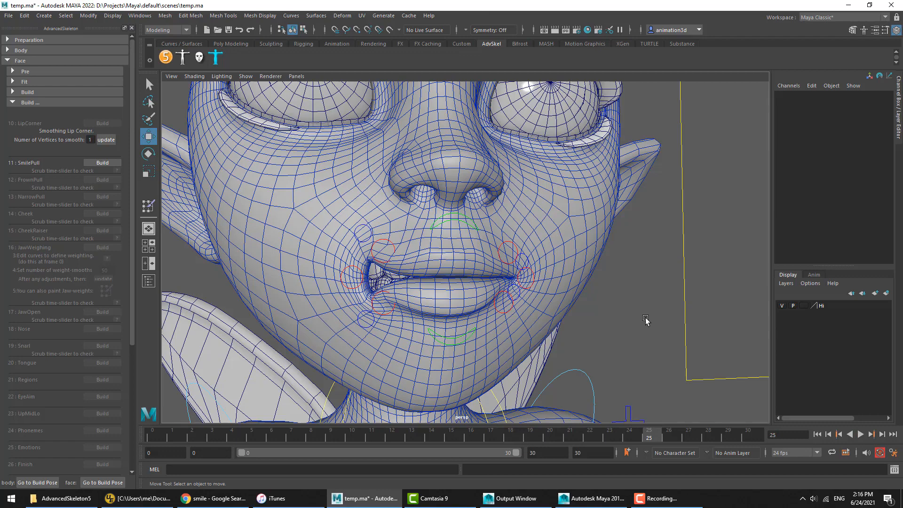
# Build step 11, SmilePull, and check the smile motion by scrubbing the timeline and playing it back.
pyautogui.click(104, 163)
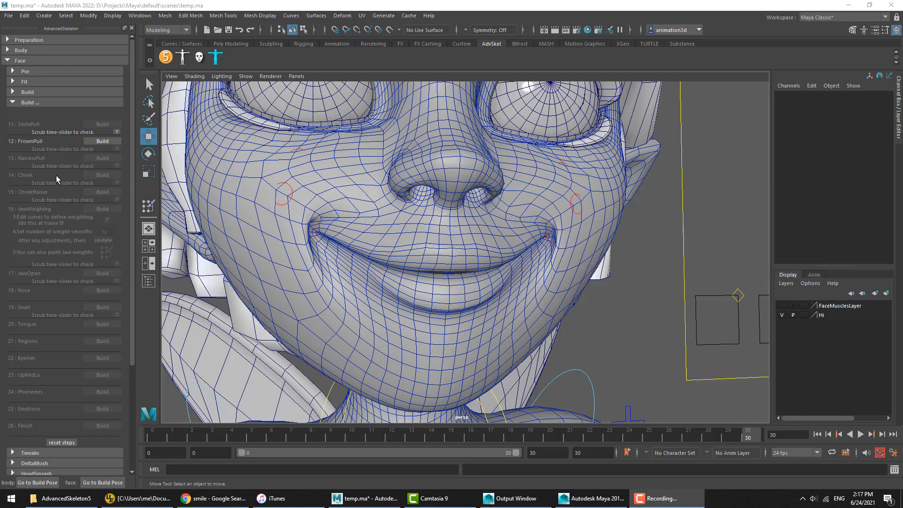
pyautogui.moveTo(623, 439); pyautogui.dragTo(590, 436)
pyautogui.keyDown('alt'); pyautogui.moveTo(532, 275); pyautogui.dragTo(477, 291, button='right'); pyautogui.keyUp('alt')
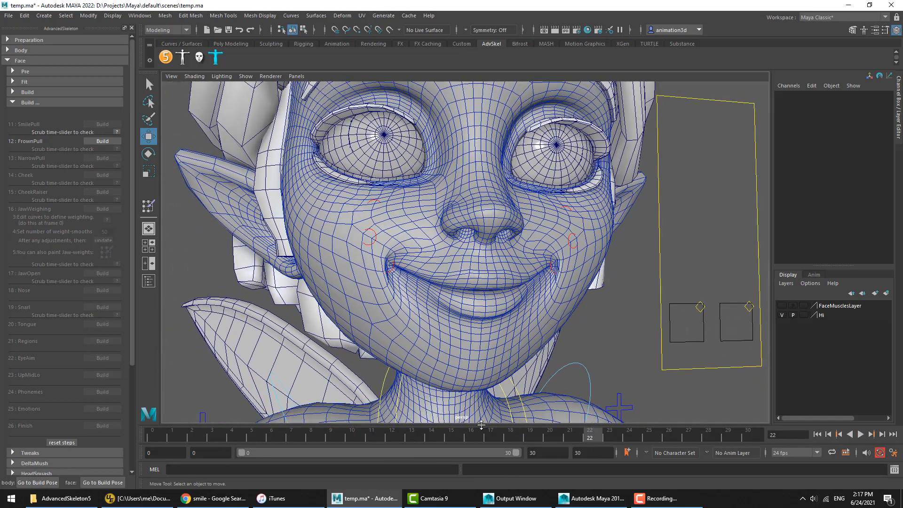
pyautogui.hotkey('alt', 'v')
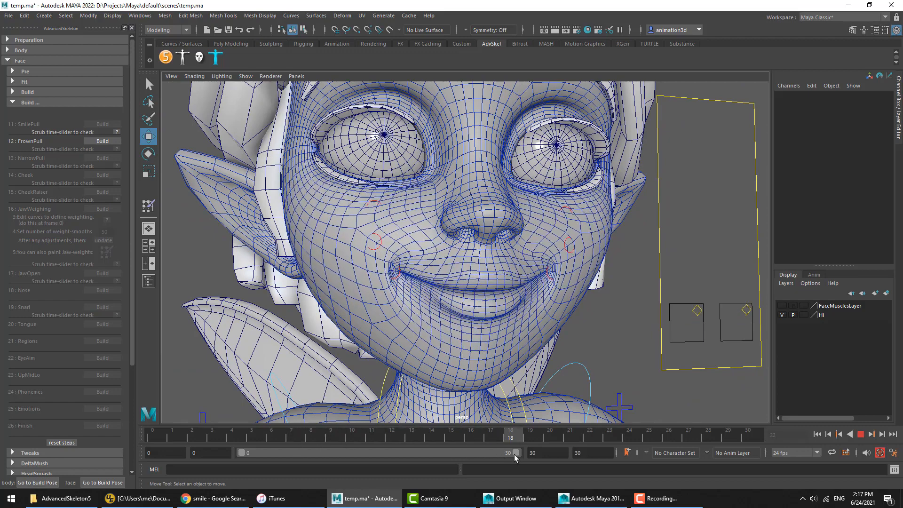
pyautogui.moveTo(515, 454); pyautogui.dragTo(12, 499)
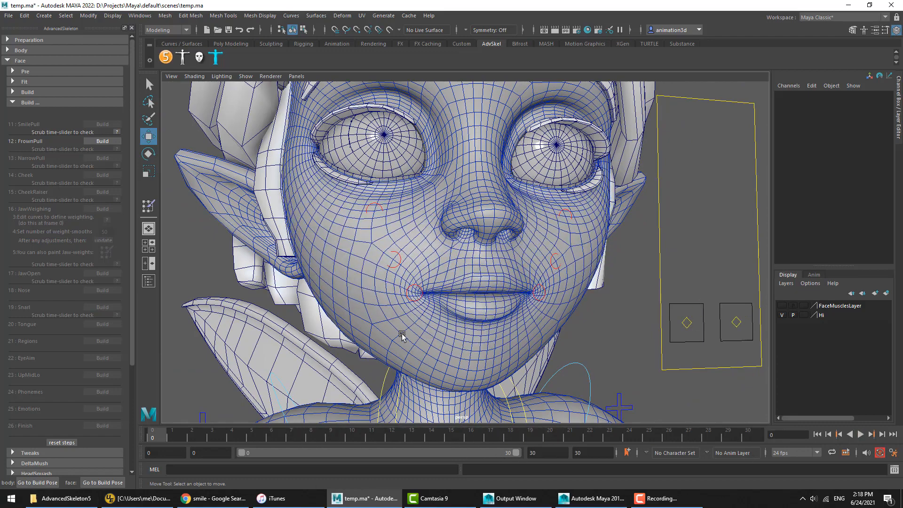
# Examine how the CheekRaiser_R control and the cheek deform through the smile motion by scrubbing the timeline.
pyautogui.click(379, 205)
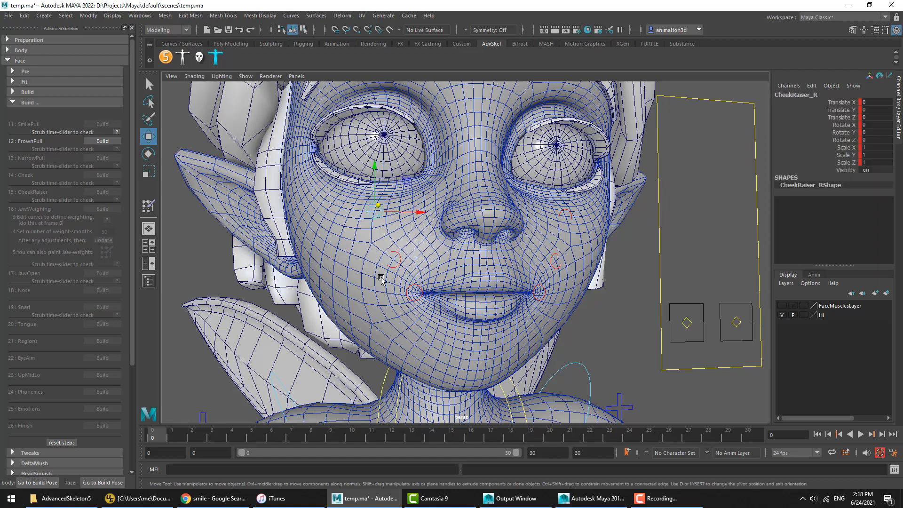
pyautogui.moveTo(305, 442); pyautogui.dragTo(496, 435)
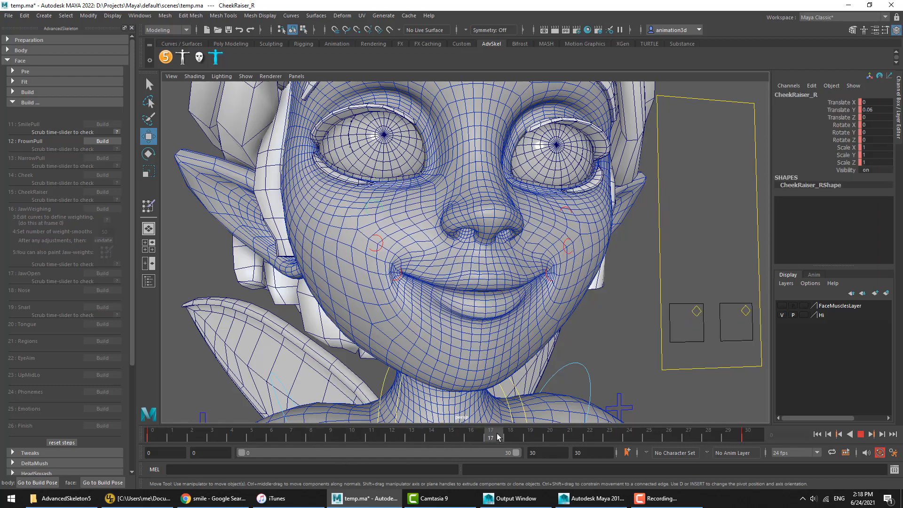
pyautogui.keyDown('alt'); pyautogui.moveTo(451, 340); pyautogui.dragTo(458, 350, button='middle'); pyautogui.keyUp('alt')
pyautogui.keyDown('alt'); pyautogui.moveTo(459, 349); pyautogui.dragTo(470, 367, button='right'); pyautogui.keyUp('alt')
pyautogui.moveTo(447, 439); pyautogui.dragTo(590, 437)
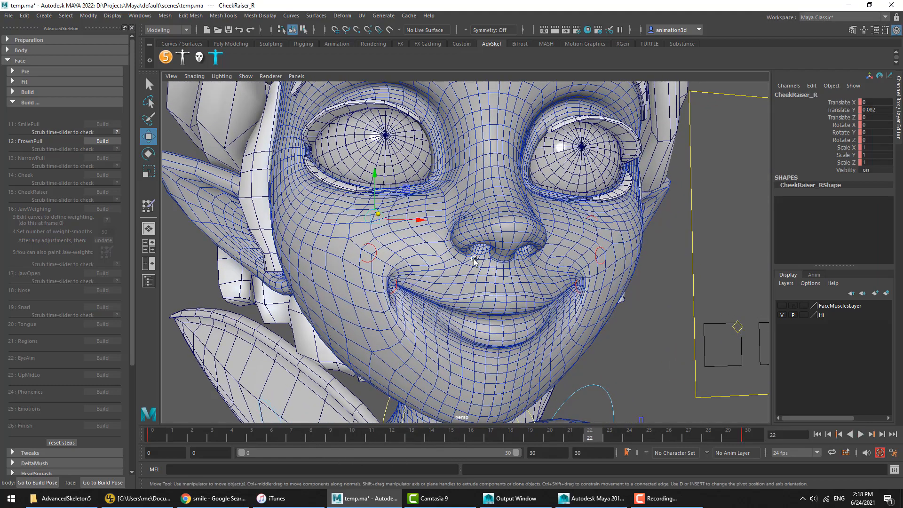
# Play back the smile with Lip_R selected, then move Lip_R up and slightly outward at frame 30.
pyautogui.click(398, 291)
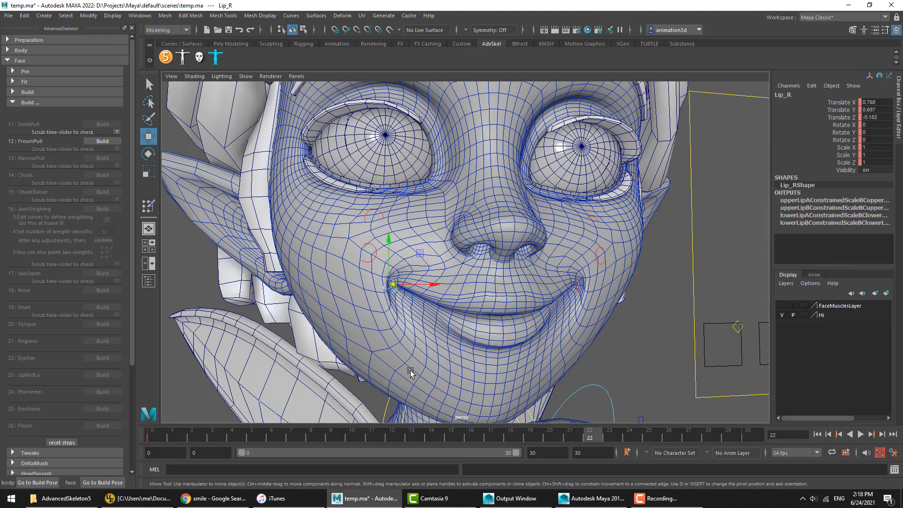
pyautogui.hotkey('alt', 'v')
pyautogui.moveTo(354, 438); pyautogui.dragTo(820, 451)
pyautogui.moveTo(382, 278); pyautogui.dragTo(377, 258)
pyautogui.press('e')
# Scale the SmileBulge_R control up to about 1.1 at frame 30 to fill out the smiling cheek.
pyautogui.click(369, 250)
pyautogui.press('w')
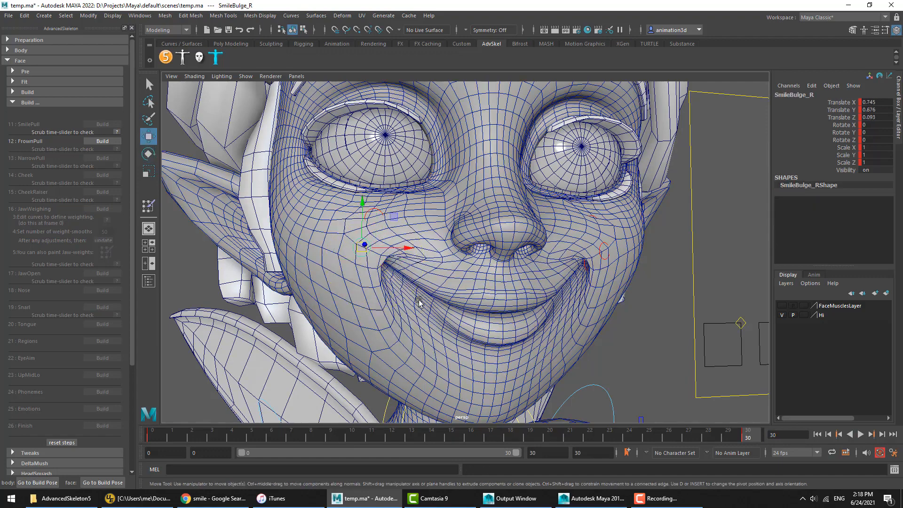
pyautogui.keyDown('alt'); pyautogui.moveTo(420, 303); pyautogui.dragTo(394, 305); pyautogui.keyUp('alt')
pyautogui.press('r')
pyautogui.moveTo(394, 305); pyautogui.dragTo(397, 299, button='middle')
pyautogui.hotkey('ctrl', 'z')
pyautogui.moveTo(303, 264); pyautogui.dragTo(308, 263)
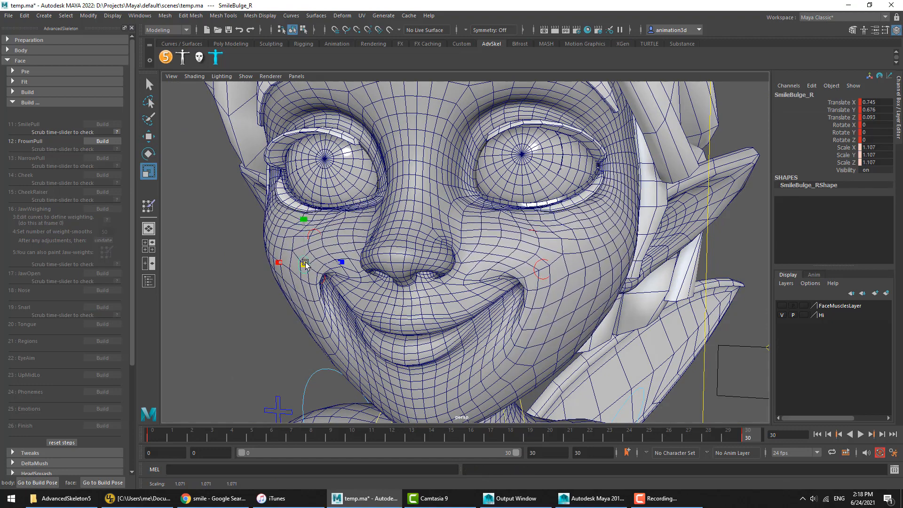
pyautogui.moveTo(304, 215); pyautogui.dragTo(302, 229)
# Move the CheekRaiser_R control slightly upward in the smile pose at frame 30.
pyautogui.click(314, 230)
pyautogui.press('w')
pyautogui.moveTo(314, 189); pyautogui.dragTo(315, 182)
# Examine the adjusted smile from several angles while scrubbing the timeline up to frame 30.
pyautogui.keyDown('alt'); pyautogui.moveTo(328, 210); pyautogui.dragTo(319, 264); pyautogui.keyUp('alt')
pyautogui.press('e')
pyautogui.click(464, 310)
pyautogui.click(651, 371)
pyautogui.moveTo(646, 436); pyautogui.dragTo(729, 435)
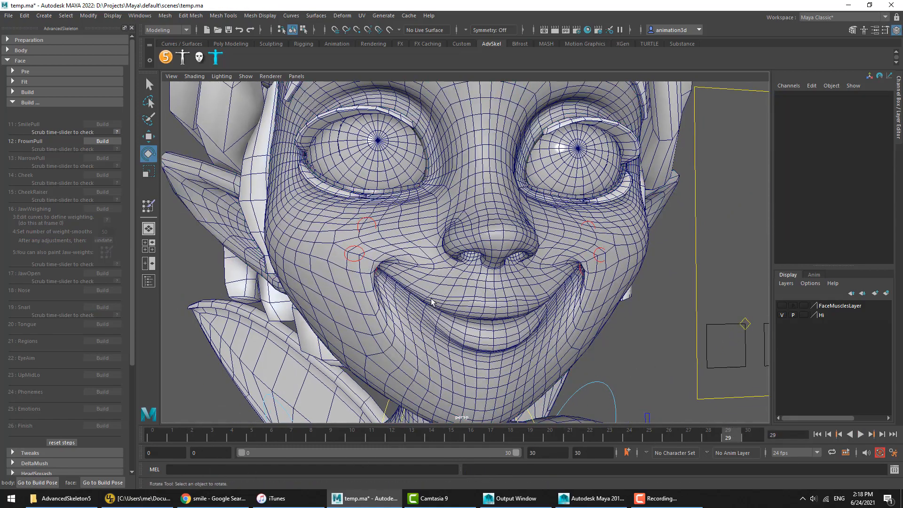
pyautogui.keyDown('alt'); pyautogui.moveTo(432, 302); pyautogui.dragTo(457, 303); pyautogui.keyUp('alt')
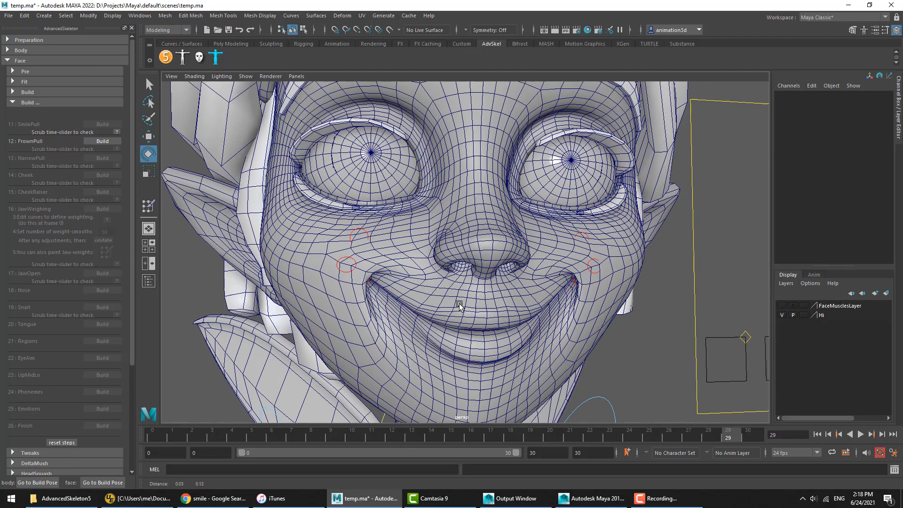
pyautogui.moveTo(425, 434); pyautogui.dragTo(788, 433)
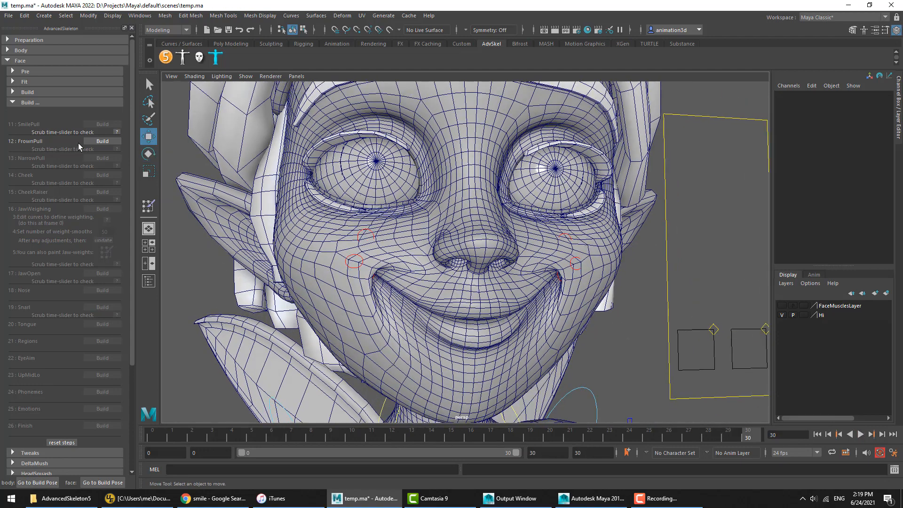
# Build step 12, FrownPull, and scrub the timeline to frame 30 to check the frown motion.
pyautogui.click(103, 141)
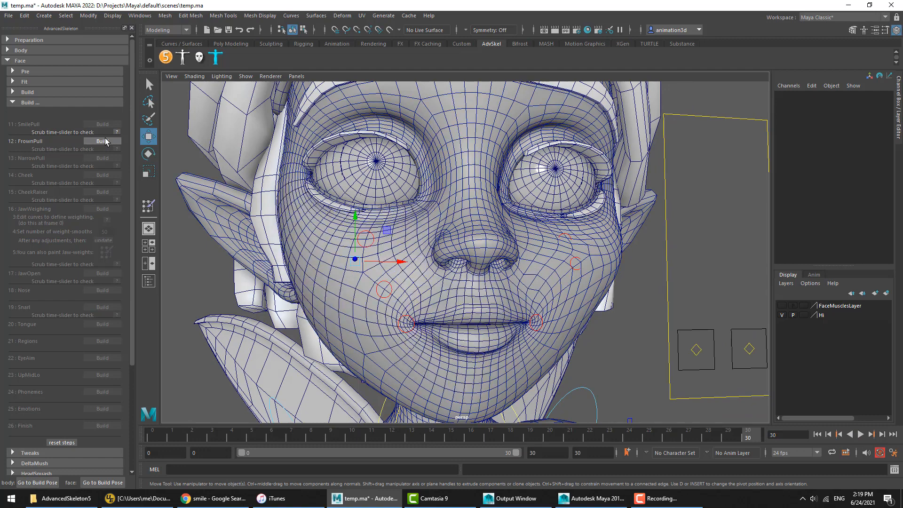
pyautogui.click(353, 378)
pyautogui.moveTo(574, 438); pyautogui.dragTo(711, 477)
pyautogui.click(626, 366)
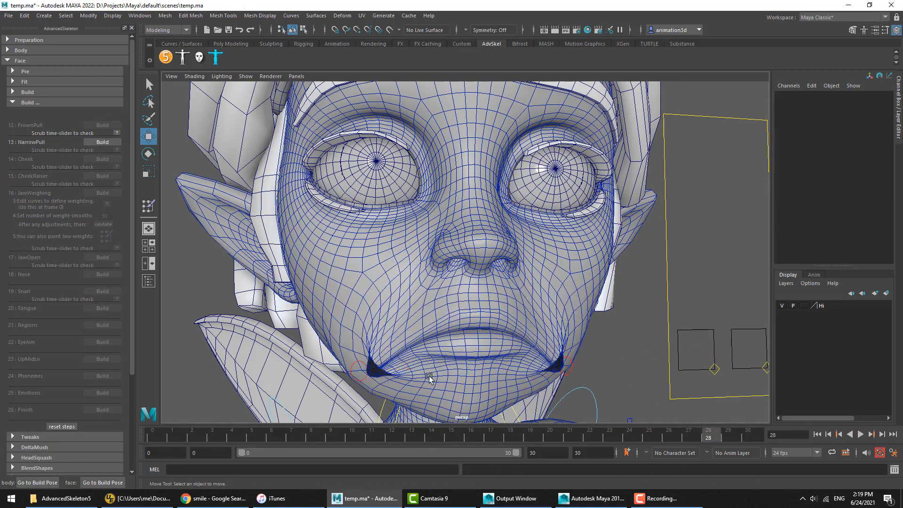
pyautogui.click(353, 379)
pyautogui.moveTo(495, 438); pyautogui.dragTo(756, 453)
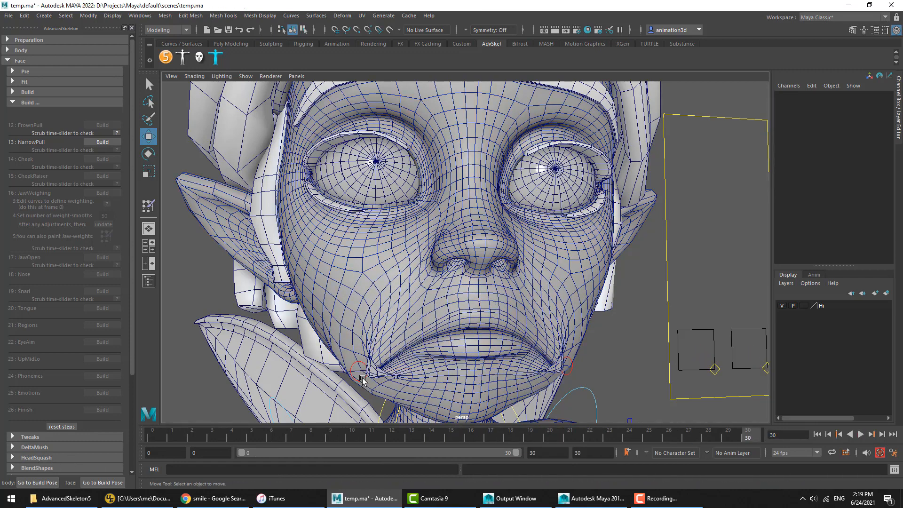
# Shift the FrownBulge_R control down and slightly outward in the frown pose at frame 30.
pyautogui.moveTo(362, 370)
pyautogui.mouseDown()
pyautogui.moveTo(338, 397)
pyautogui.moveTo(360, 376)
pyautogui.moveTo(387, 372)
pyautogui.moveTo(367, 362)
pyautogui.moveTo(357, 383)
pyautogui.mouseUp()
pyautogui.press('r')
pyautogui.press('w')
pyautogui.keyDown('alt'); pyautogui.moveTo(394, 361); pyautogui.dragTo(418, 369); pyautogui.keyUp('alt')
pyautogui.click(607, 351)
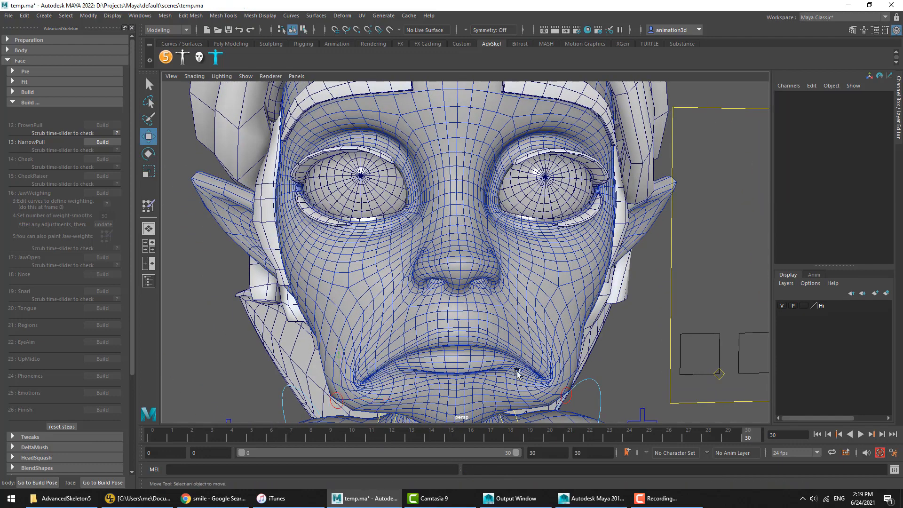
# Inspect the ctrlMouthCorner_R and FrownBulge_R controls and the overall frown shape at frame 30.
pyautogui.keyDown('alt'); pyautogui.moveTo(517, 374); pyautogui.dragTo(511, 375); pyautogui.keyUp('alt')
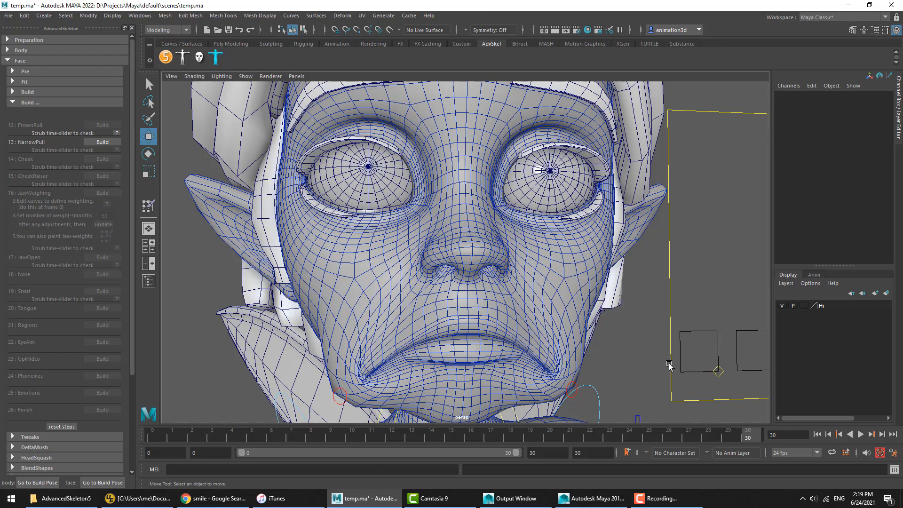
pyautogui.click(718, 371)
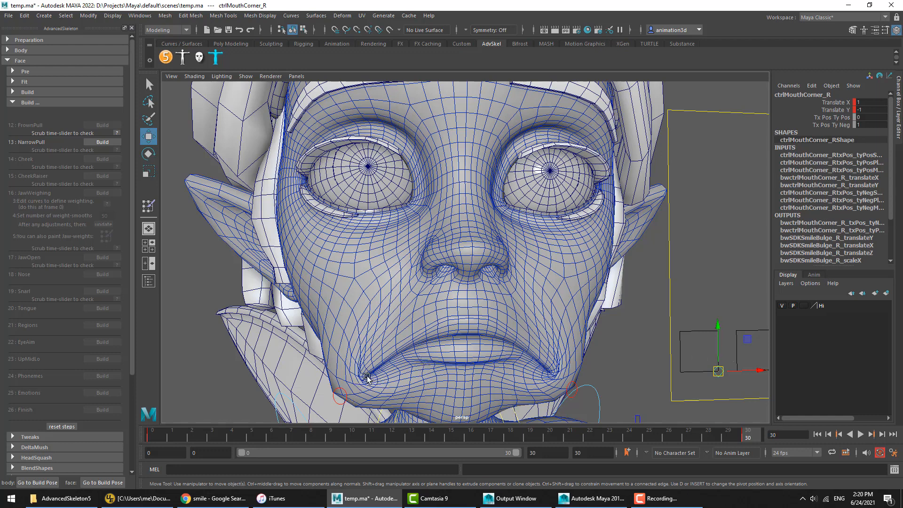
pyautogui.click(344, 398)
pyautogui.moveTo(343, 398)
pyautogui.mouseDown()
pyautogui.moveTo(345, 389)
pyautogui.moveTo(343, 398)
pyautogui.mouseUp()
pyautogui.moveTo(343, 398)
pyautogui.keyDown('alt'); pyautogui.mouseDown()
pyautogui.moveTo(371, 383)
pyautogui.moveTo(403, 389)
pyautogui.moveTo(377, 394)
pyautogui.moveTo(362, 383)
pyautogui.moveTo(351, 399)
pyautogui.moveTo(348, 384)
pyautogui.moveTo(350, 399)
pyautogui.mouseUp(); pyautogui.keyUp('alt')
pyautogui.scroll(-2, 556, 288)
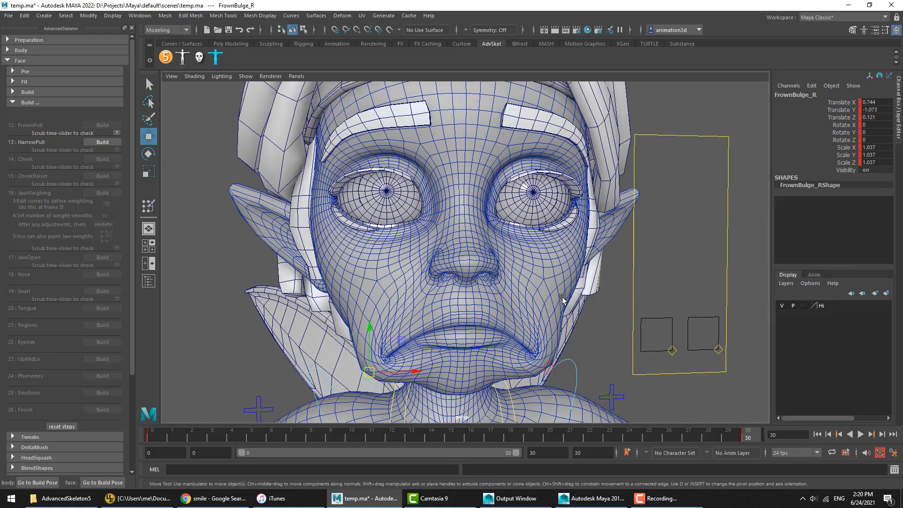
pyautogui.click(590, 310)
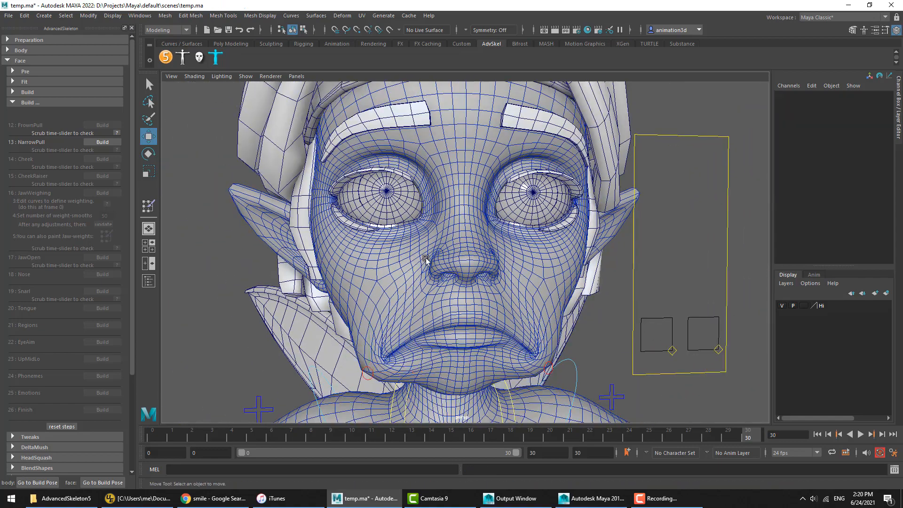
# Build step 13, NarrowPull, and scrub the timeline to frame 30 to check the narrowing lip corner.
pyautogui.click(103, 142)
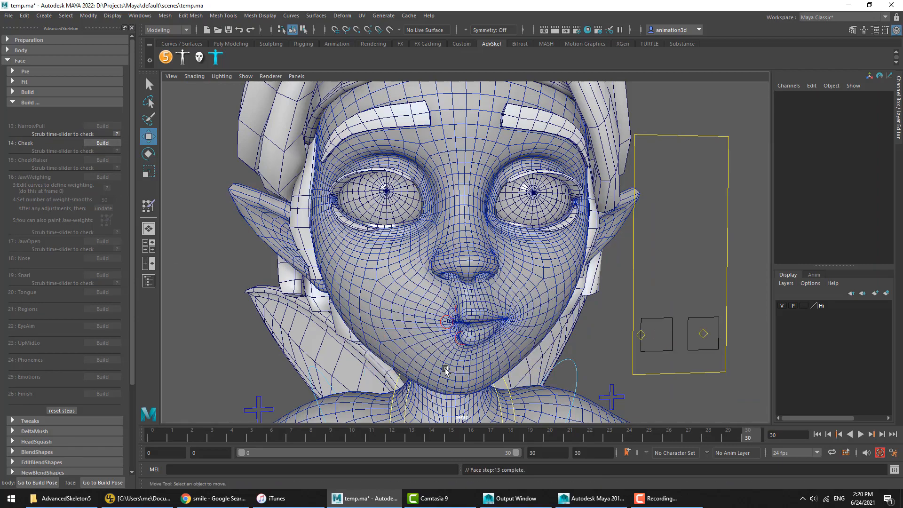
pyautogui.keyDown('alt'); pyautogui.moveTo(445, 368); pyautogui.dragTo(452, 344); pyautogui.keyUp('alt')
pyautogui.keyDown('alt'); pyautogui.moveTo(452, 344); pyautogui.dragTo(510, 369, button='right'); pyautogui.keyUp('alt')
pyautogui.moveTo(458, 436); pyautogui.dragTo(334, 437)
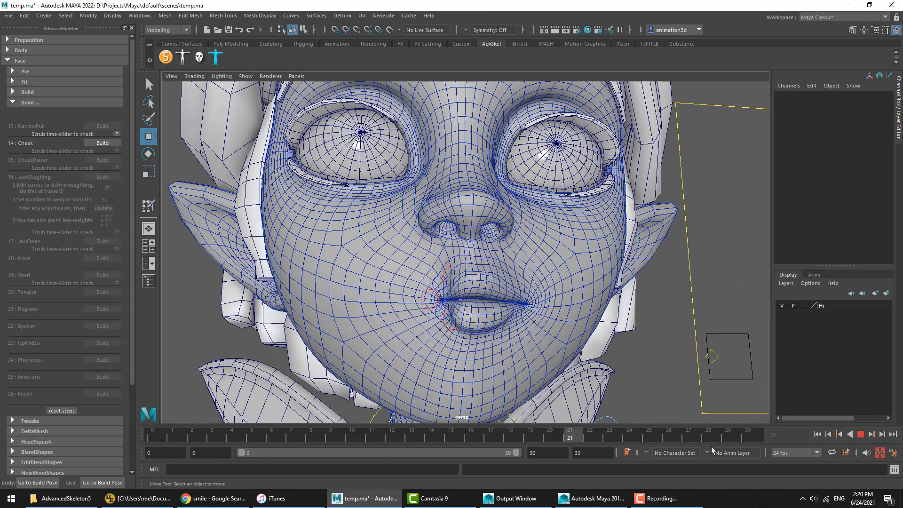
pyautogui.moveTo(711, 447); pyautogui.dragTo(751, 445)
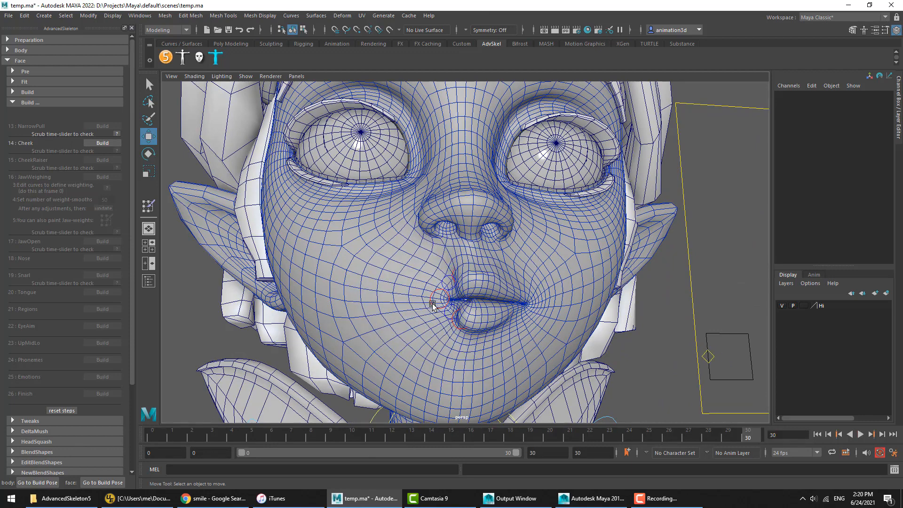
# Inspect the Lip_R control and its Translate Z during NarrowPull with playback, several viewing angles and timeline scrubbing.
pyautogui.click(432, 304)
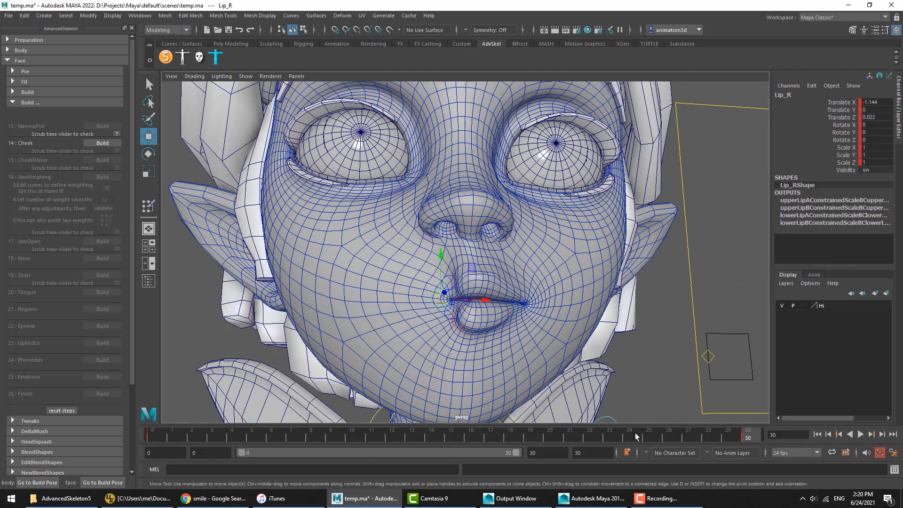
pyautogui.hotkey('alt', 'v')
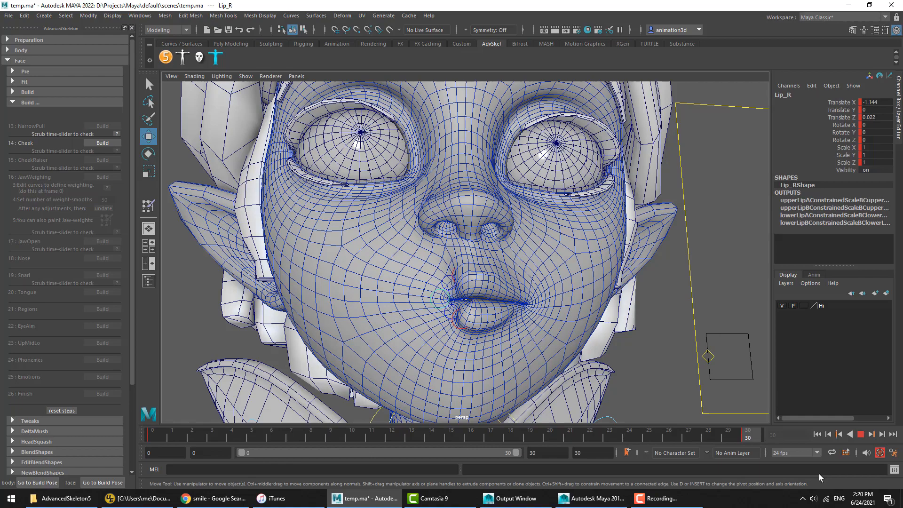
pyautogui.hotkey('alt', 'v')
pyautogui.click(847, 116)
pyautogui.keyDown('alt'); pyautogui.moveTo(527, 273); pyautogui.dragTo(476, 308); pyautogui.keyUp('alt')
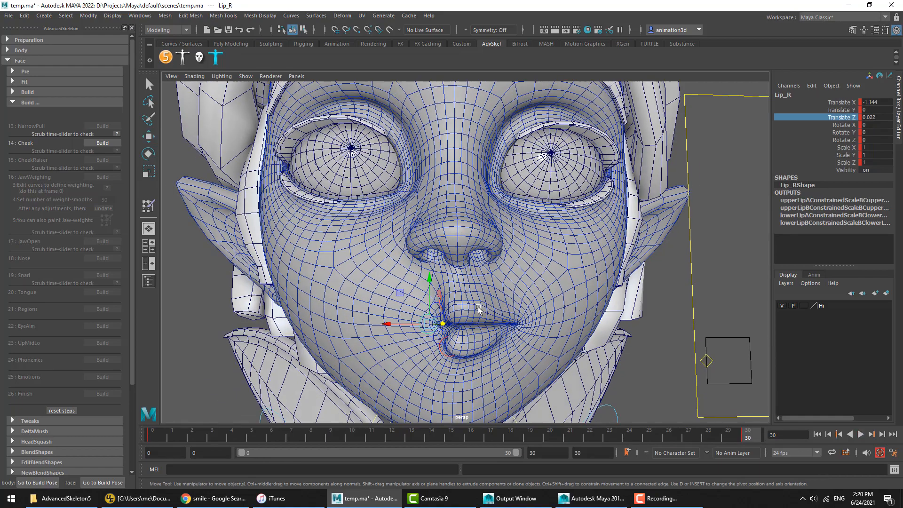
pyautogui.keyDown('alt'); pyautogui.moveTo(479, 340); pyautogui.dragTo(598, 343); pyautogui.keyUp('alt')
pyautogui.keyDown('alt'); pyautogui.moveTo(598, 343); pyautogui.dragTo(588, 340, button='right'); pyautogui.keyUp('alt')
pyautogui.click(594, 340)
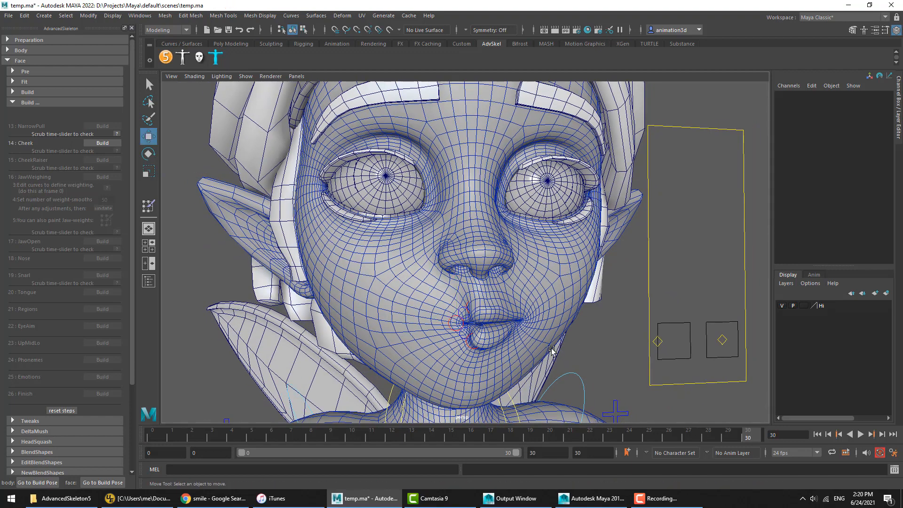
pyautogui.moveTo(512, 441); pyautogui.dragTo(412, 438)
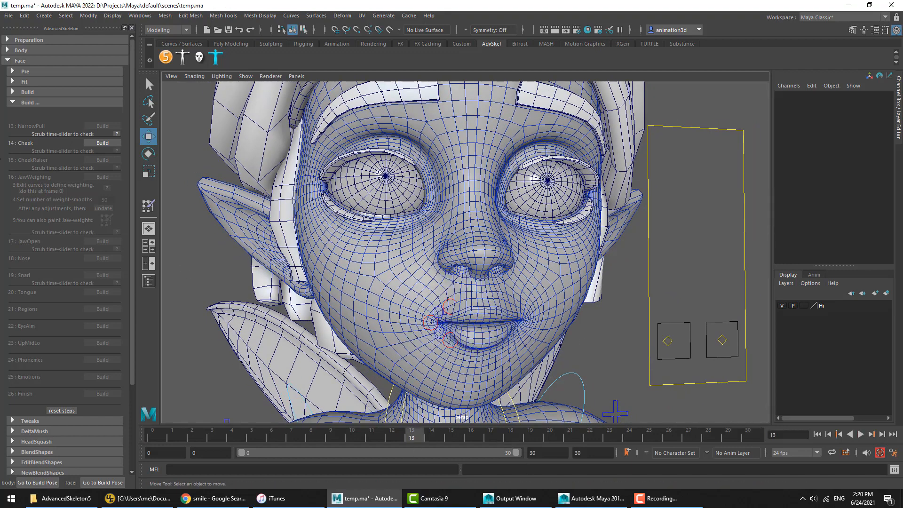
# Build step 14, Cheek, and scrub through the cheek pose to frame 28 with the Cheek_R control selected.
pyautogui.click(93, 143)
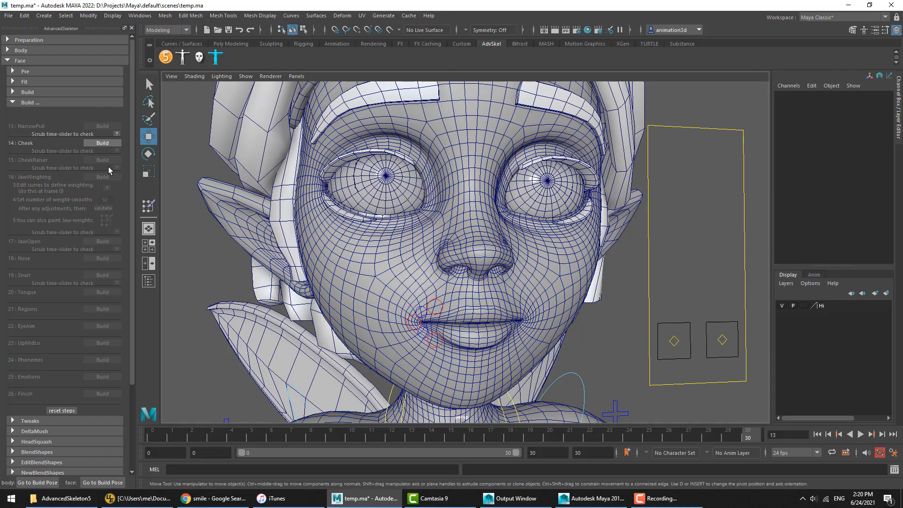
pyautogui.moveTo(218, 435); pyautogui.dragTo(609, 434)
pyautogui.click(343, 317)
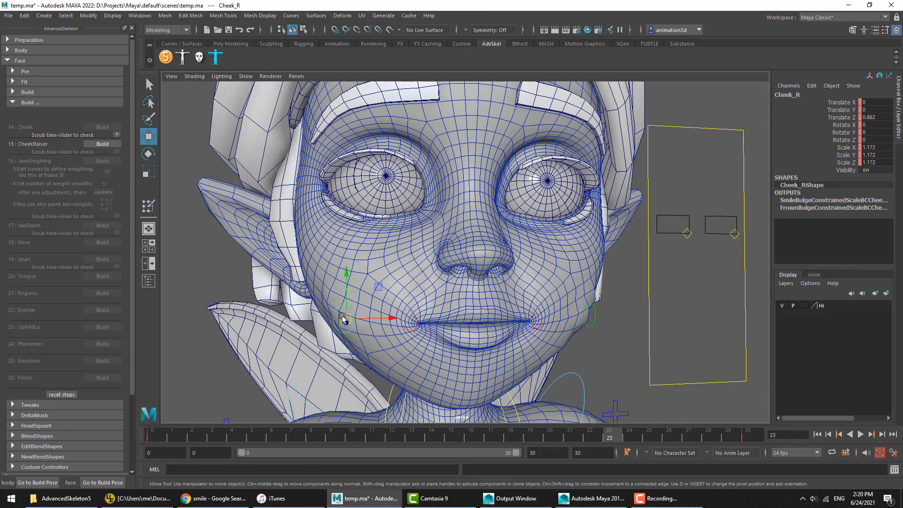
pyautogui.moveTo(311, 439); pyautogui.dragTo(716, 432)
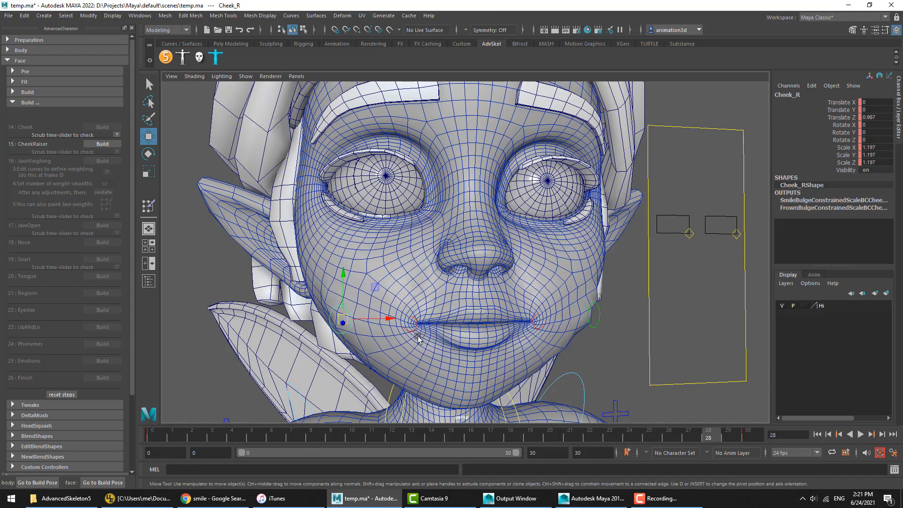
# Shift the Lip_R control slightly inward in the Cheek pose at frame 28.
pyautogui.click(414, 330)
pyautogui.moveTo(455, 323); pyautogui.dragTo(417, 323)
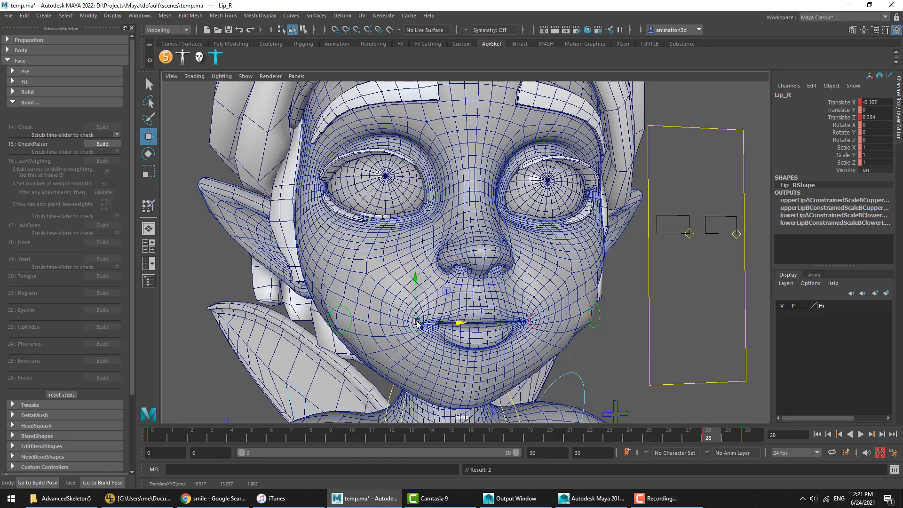
pyautogui.moveTo(416, 278); pyautogui.dragTo(416, 277)
pyautogui.click(347, 331)
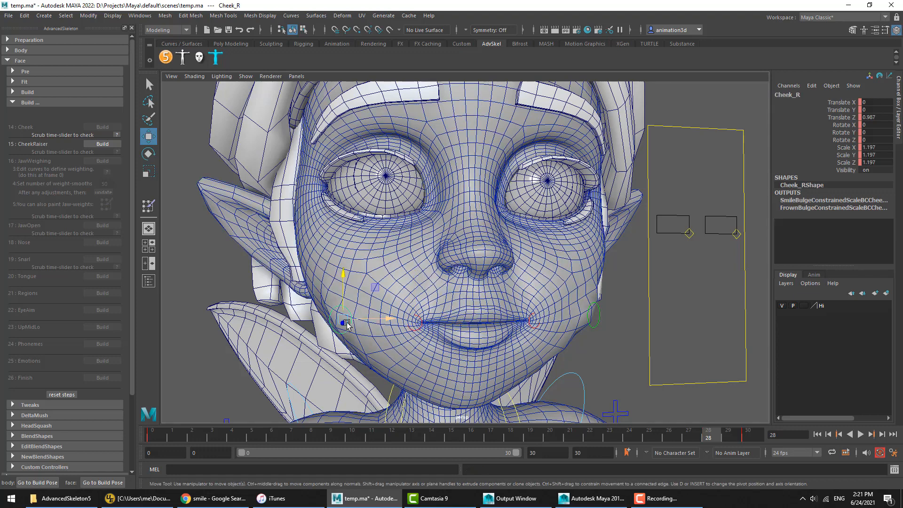
pyautogui.moveTo(343, 320); pyautogui.dragTo(345, 318)
pyautogui.hotkey('ctrl', 'z')
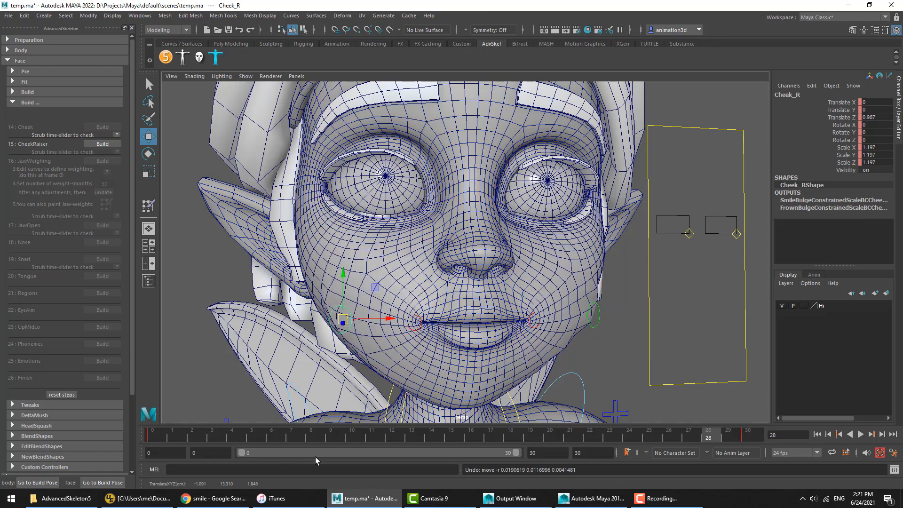
# Build step 15, CheekRaiser, play it back, and raise the CheekRaiser_R control slightly at frame 30.
pyautogui.click(99, 143)
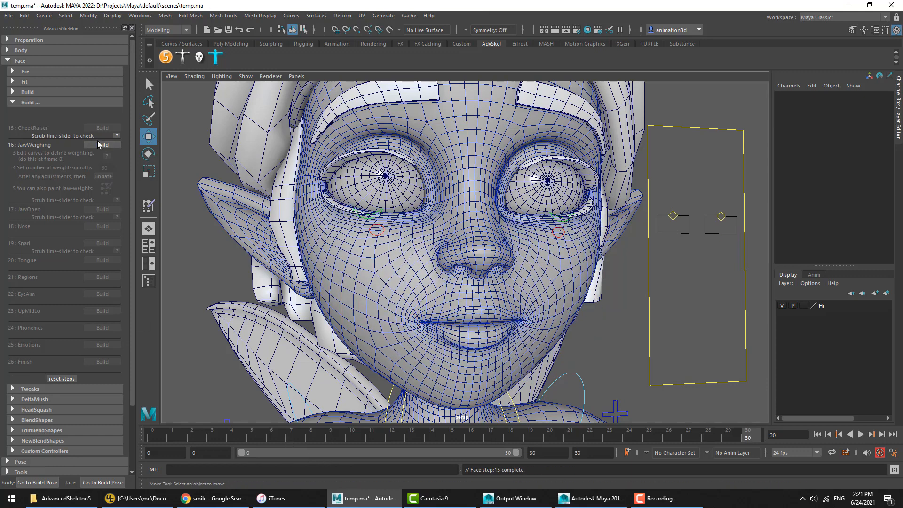
pyautogui.hotkey('alt', 'v')
pyautogui.click(380, 227)
pyautogui.moveTo(379, 197); pyautogui.dragTo(378, 182)
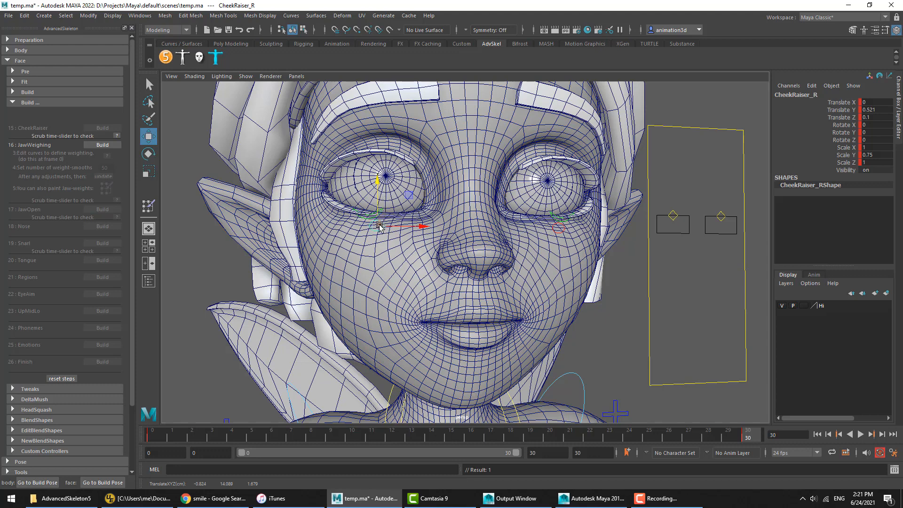
# Scale CheekRaiser_R to 1.089, 0.817, 1.089 with Translate Y at 0.482, and check the raised cheek up to frame 30.
pyautogui.press('r')
pyautogui.moveTo(380, 226); pyautogui.dragTo(379, 226)
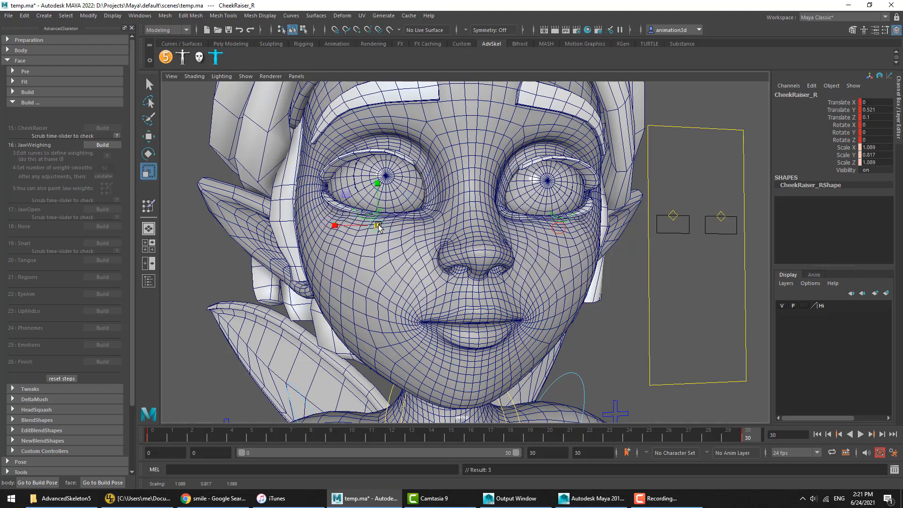
pyautogui.press('w')
pyautogui.hotkey('alt', 'v')
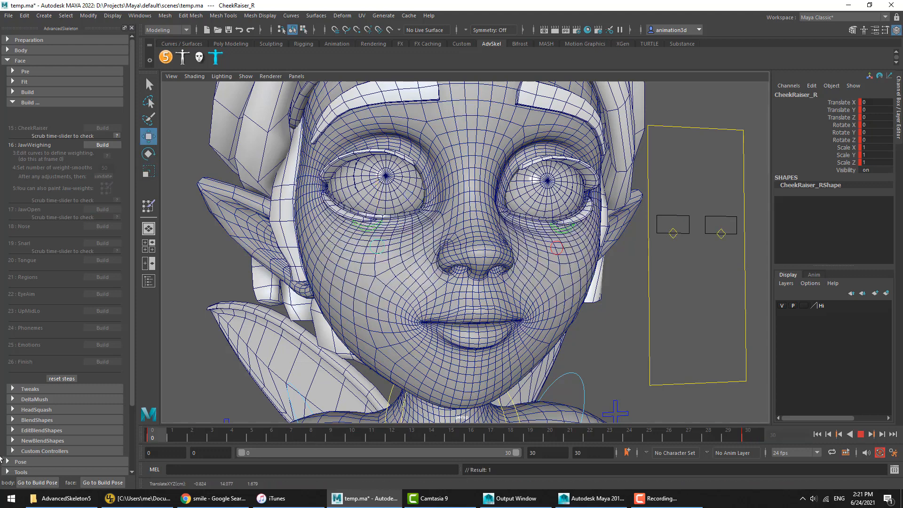
pyautogui.moveTo(1, 459); pyautogui.dragTo(755, 439)
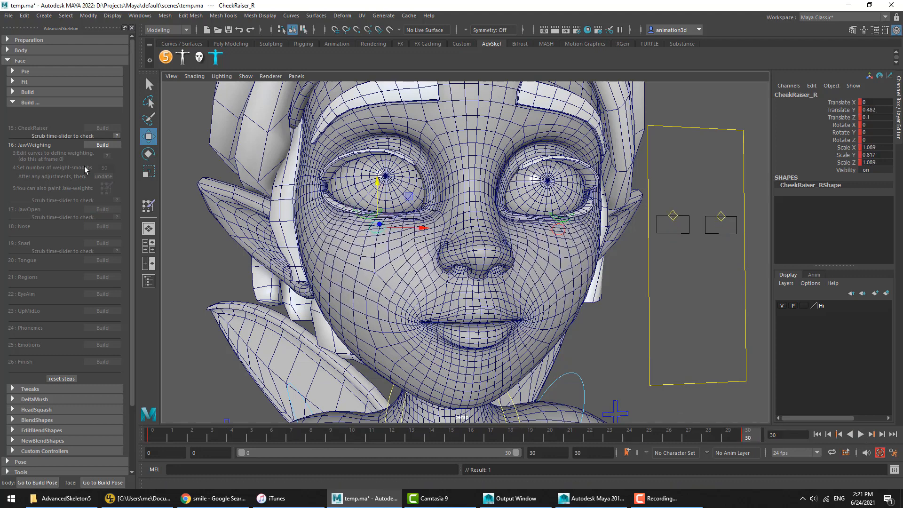
# Build step 16, JawWeighing, and check the jaw opening from a three-quarter view with playback.
pyautogui.click(97, 145)
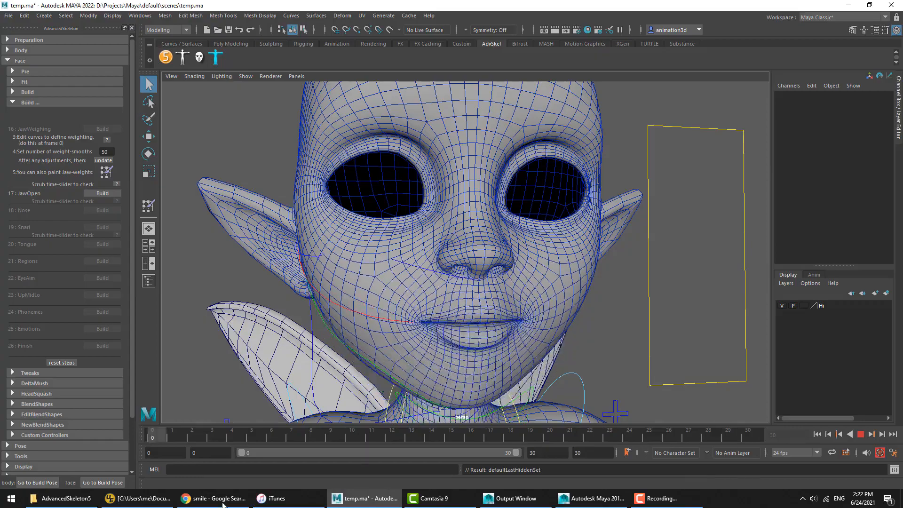
pyautogui.keyDown('alt'); pyautogui.moveTo(470, 360); pyautogui.dragTo(538, 349); pyautogui.keyUp('alt')
pyautogui.keyDown('alt'); pyautogui.moveTo(538, 349); pyautogui.dragTo(527, 238, button='middle'); pyautogui.keyUp('alt')
pyautogui.keyDown('alt'); pyautogui.moveTo(526, 237); pyautogui.dragTo(501, 241); pyautogui.keyUp('alt')
pyautogui.keyDown('alt'); pyautogui.moveTo(500, 241); pyautogui.dragTo(494, 279, button='middle'); pyautogui.keyUp('alt')
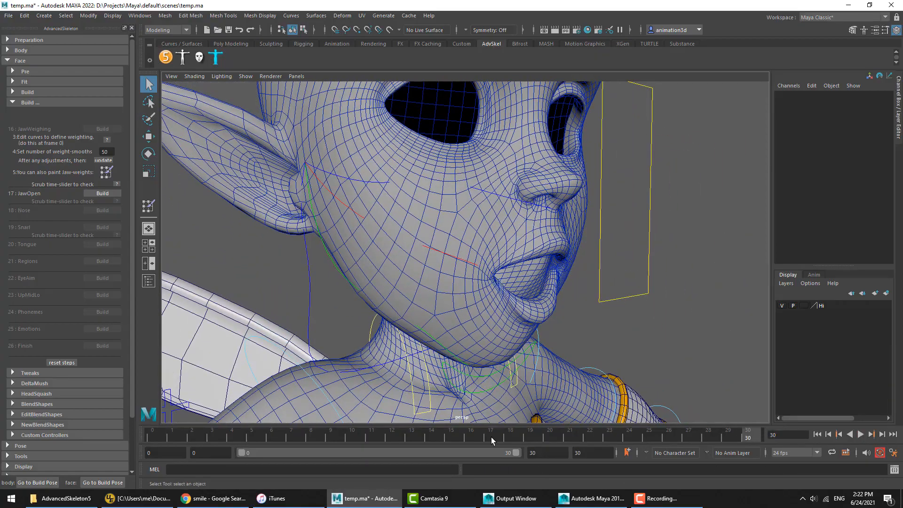
pyautogui.hotkey('alt', 'v')
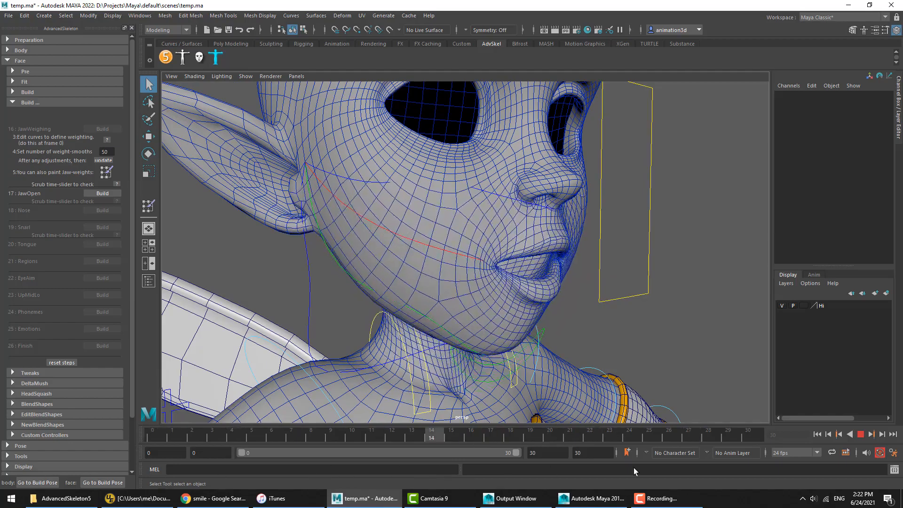
pyautogui.hotkey('alt', 'v')
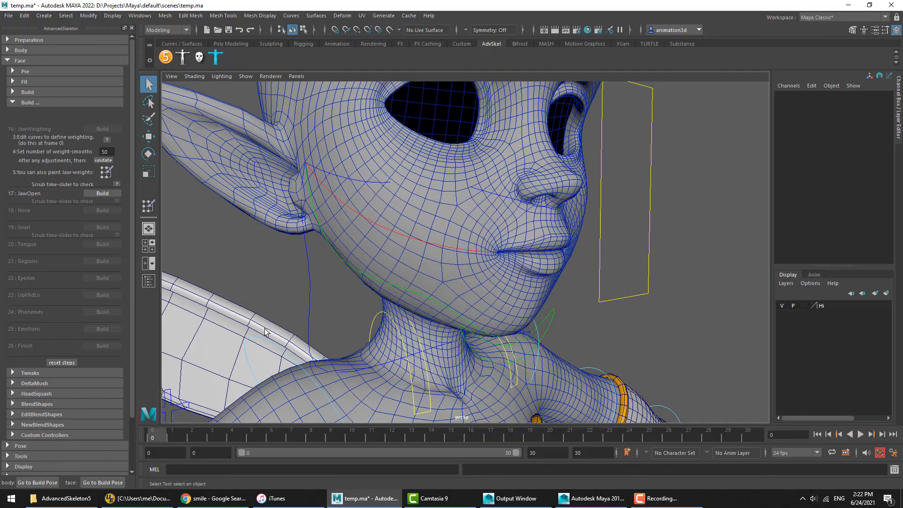
# Examine JawCurveTop and the other jaw weighting curves around the face at frame 0.
pyautogui.click(415, 309)
pyautogui.keyDown('alt'); pyautogui.moveTo(415, 309); pyautogui.dragTo(338, 294); pyautogui.keyUp('alt')
pyautogui.click(348, 310)
pyautogui.click(313, 157)
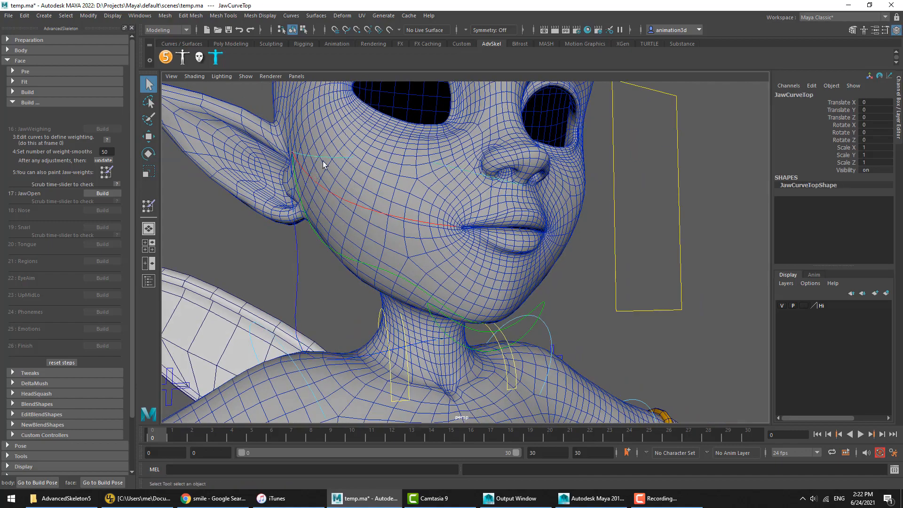
pyautogui.keyDown('alt'); pyautogui.moveTo(323, 165); pyautogui.dragTo(356, 256); pyautogui.keyUp('alt')
pyautogui.moveTo(348, 298)
pyautogui.keyDown('alt'); pyautogui.mouseDown()
pyautogui.moveTo(333, 298)
pyautogui.moveTo(354, 289)
pyautogui.moveTo(325, 277)
pyautogui.moveTo(363, 277)
pyautogui.moveTo(310, 288)
pyautogui.moveTo(347, 285)
pyautogui.mouseUp(); pyautogui.keyUp('alt')
# Pull the control vertices of JawCurveBottom from beside the neck in toward the neck below the jaw.
pyautogui.click(308, 278)
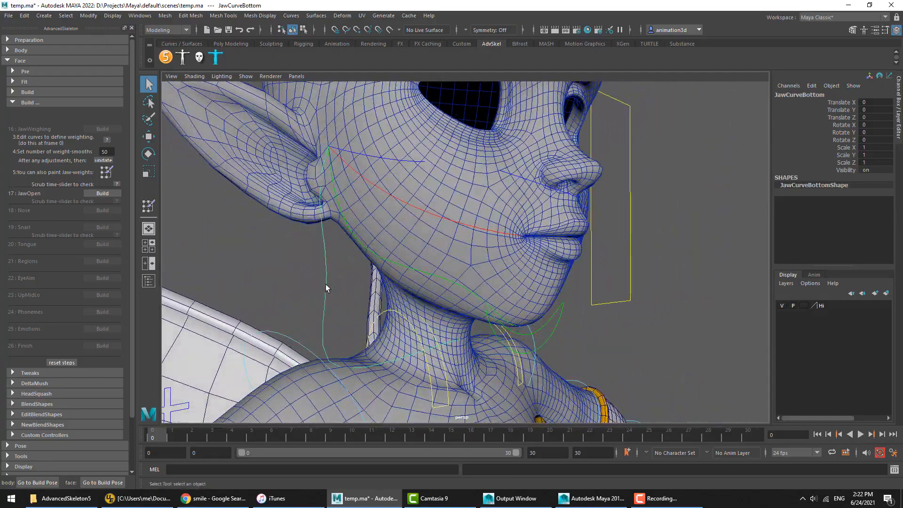
pyautogui.moveTo(294, 282); pyautogui.dragTo(284, 270, button='right')
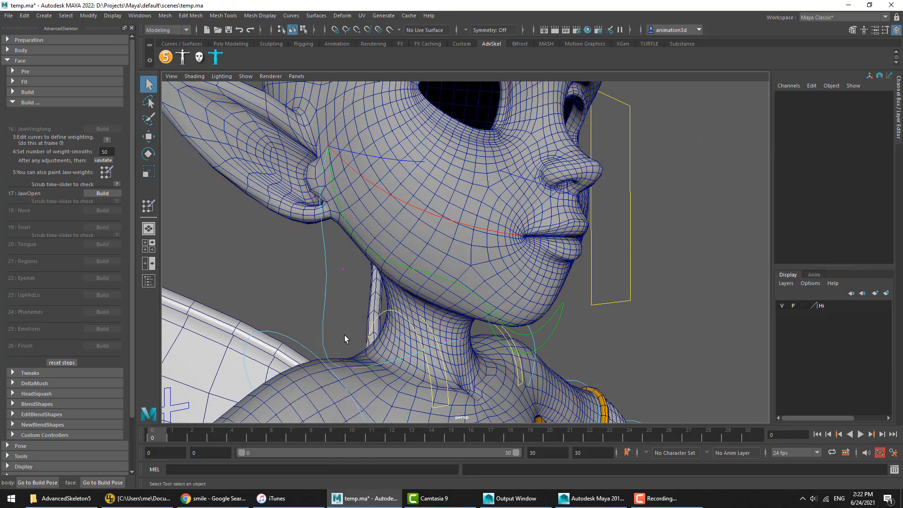
pyautogui.press('w')
pyautogui.moveTo(325, 278); pyautogui.dragTo(367, 292)
pyautogui.moveTo(371, 292)
pyautogui.mouseDown(button='middle')
pyautogui.moveTo(393, 286)
pyautogui.moveTo(368, 308)
pyautogui.mouseUp(button='middle')
pyautogui.press('Right')
pyautogui.moveTo(386, 341); pyautogui.dragTo(443, 254, button='middle')
pyautogui.keyDown('alt'); pyautogui.moveTo(443, 255); pyautogui.dragTo(410, 284); pyautogui.keyUp('alt')
pyautogui.moveTo(410, 284); pyautogui.dragTo(430, 273, button='middle')
pyautogui.keyDown('alt'); pyautogui.moveTo(430, 273); pyautogui.dragTo(513, 303); pyautogui.keyUp('alt')
# Move the JawCurveBottom control vertex below the ear in against the jawline.
pyautogui.moveTo(511, 306); pyautogui.dragTo(340, 285)
pyautogui.moveTo(319, 252); pyautogui.dragTo(285, 279)
pyautogui.moveTo(316, 287); pyautogui.dragTo(343, 277, button='middle')
pyautogui.keyDown('alt'); pyautogui.moveTo(359, 286); pyautogui.dragTo(393, 292); pyautogui.keyUp('alt')
pyautogui.moveTo(344, 277); pyautogui.dragTo(351, 277, button='middle')
pyautogui.keyDown('alt'); pyautogui.moveTo(364, 272); pyautogui.dragTo(400, 264); pyautogui.keyUp('alt')
pyautogui.keyDown('alt'); pyautogui.moveTo(450, 242); pyautogui.dragTo(421, 249); pyautogui.keyUp('alt')
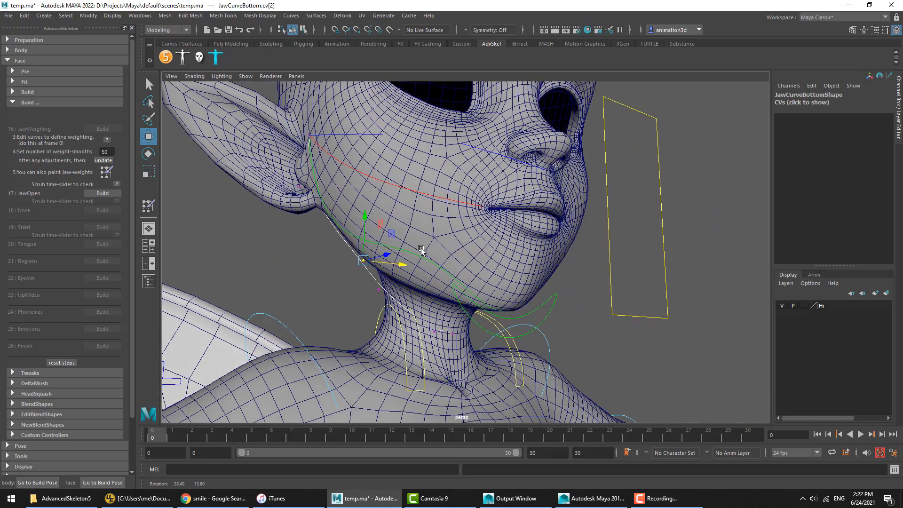
# Adjust the control vertices of JawCurve, including points 4 and 5 under the chin, to follow the jaw's lower edge.
pyautogui.click(448, 285)
pyautogui.keyDown('alt'); pyautogui.moveTo(450, 286); pyautogui.dragTo(503, 286); pyautogui.keyUp('alt')
pyautogui.moveTo(650, 270); pyautogui.dragTo(596, 262, button='right')
pyautogui.moveTo(434, 231); pyautogui.dragTo(407, 260)
pyautogui.moveTo(422, 267); pyautogui.dragTo(432, 260, button='middle')
pyautogui.moveTo(566, 239); pyautogui.dragTo(534, 272)
pyautogui.moveTo(527, 279); pyautogui.dragTo(505, 297, button='middle')
pyautogui.keyDown('alt'); pyautogui.moveTo(547, 308); pyautogui.dragTo(518, 310); pyautogui.keyUp('alt')
pyautogui.moveTo(551, 341); pyautogui.dragTo(521, 307)
pyautogui.keyDown('alt'); pyautogui.moveTo(545, 339); pyautogui.dragTo(573, 303); pyautogui.keyUp('alt')
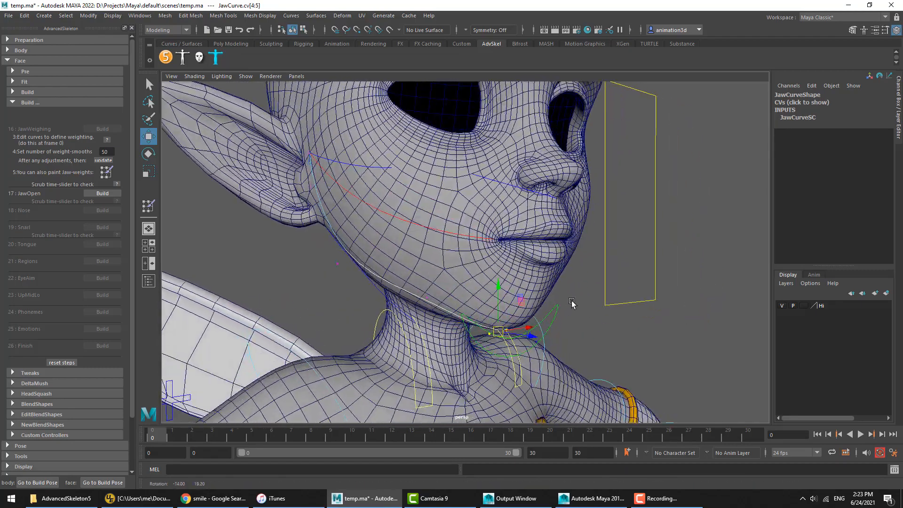
# Reshape JawCurveTop so it runs over the cheek surface from the ear to below the nose.
pyautogui.keyDown('alt'); pyautogui.moveTo(541, 282); pyautogui.dragTo(527, 314, button='middle'); pyautogui.keyUp('alt')
pyautogui.click(350, 207)
pyautogui.click(193, 121)
pyautogui.keyDown('alt'); pyautogui.moveTo(604, 194); pyautogui.dragTo(600, 203); pyautogui.keyUp('alt')
pyautogui.click(600, 203)
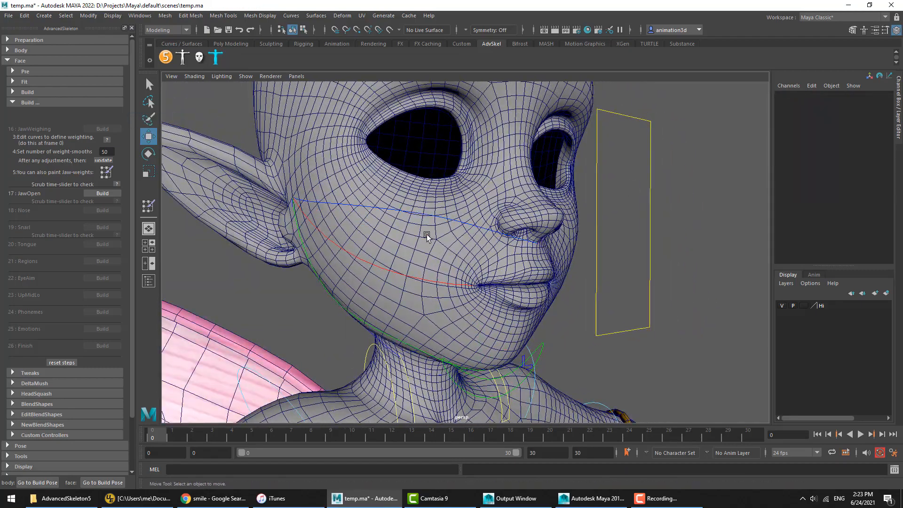
# Examine how JawCurveTop runs across the cheek from several viewing angles.
pyautogui.moveTo(422, 236)
pyautogui.keyDown('alt'); pyautogui.mouseDown()
pyautogui.moveTo(376, 228)
pyautogui.moveTo(419, 230)
pyautogui.mouseUp(); pyautogui.keyUp('alt')
pyautogui.click(376, 225)
pyautogui.click(605, 243)
pyautogui.keyDown('alt'); pyautogui.moveTo(605, 243); pyautogui.dragTo(607, 209); pyautogui.keyUp('alt')
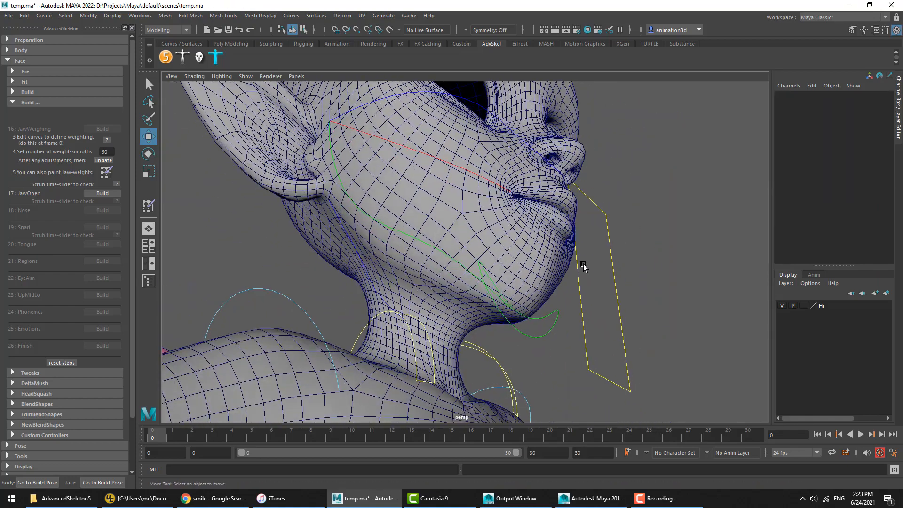
pyautogui.keyDown('alt'); pyautogui.moveTo(369, 272); pyautogui.dragTo(366, 299); pyautogui.keyUp('alt')
pyautogui.click(432, 147)
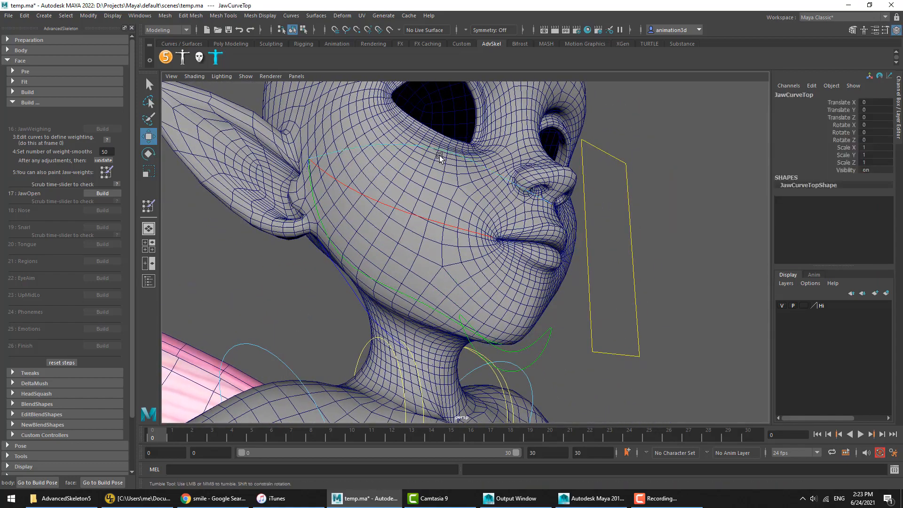
pyautogui.keyDown('alt'); pyautogui.moveTo(439, 156); pyautogui.dragTo(445, 158); pyautogui.keyUp('alt')
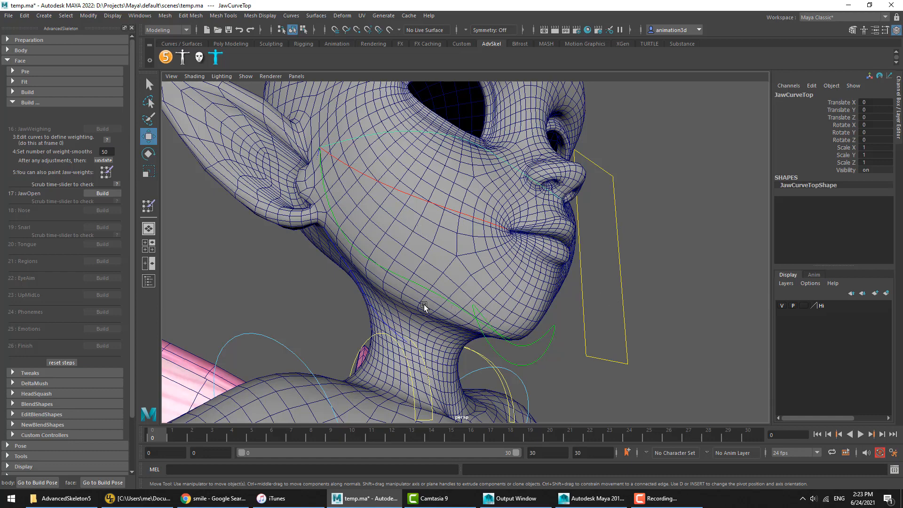
# Examine JawCurve along the jawline and the red curve leading to the mouth corner from several viewing angles.
pyautogui.click(414, 284)
pyautogui.keyDown('alt'); pyautogui.moveTo(414, 284); pyautogui.dragTo(450, 304); pyautogui.keyUp('alt')
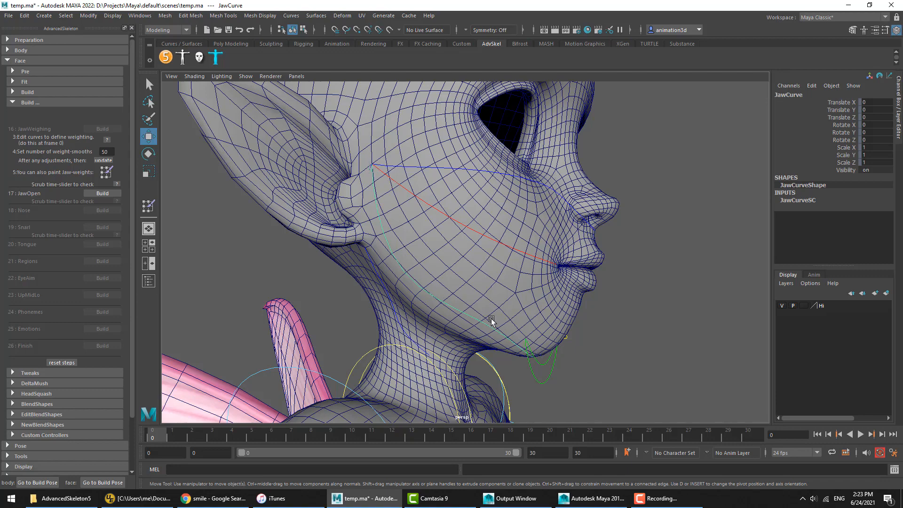
pyautogui.keyDown('alt'); pyautogui.moveTo(520, 345); pyautogui.dragTo(489, 269); pyautogui.keyUp('alt')
pyautogui.click(480, 248)
pyautogui.click(573, 325)
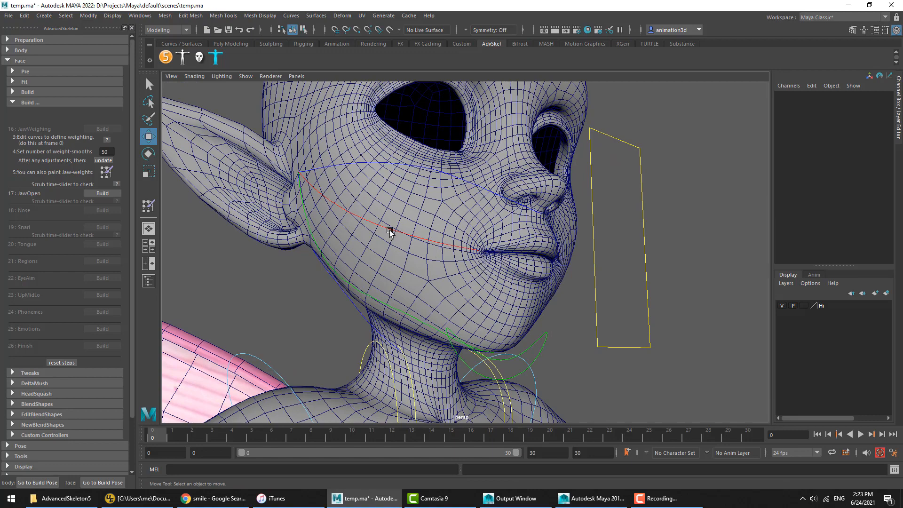
pyautogui.click(377, 222)
pyautogui.keyDown('alt'); pyautogui.moveTo(377, 222); pyautogui.dragTo(610, 245); pyautogui.keyUp('alt')
pyautogui.click(611, 245)
pyautogui.click(433, 275)
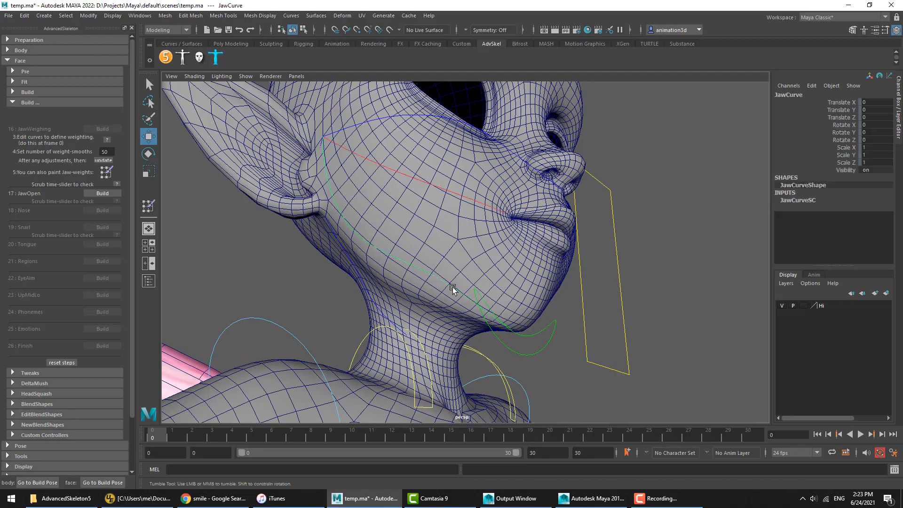
pyautogui.keyDown('alt'); pyautogui.moveTo(453, 289); pyautogui.dragTo(453, 307); pyautogui.keyUp('alt')
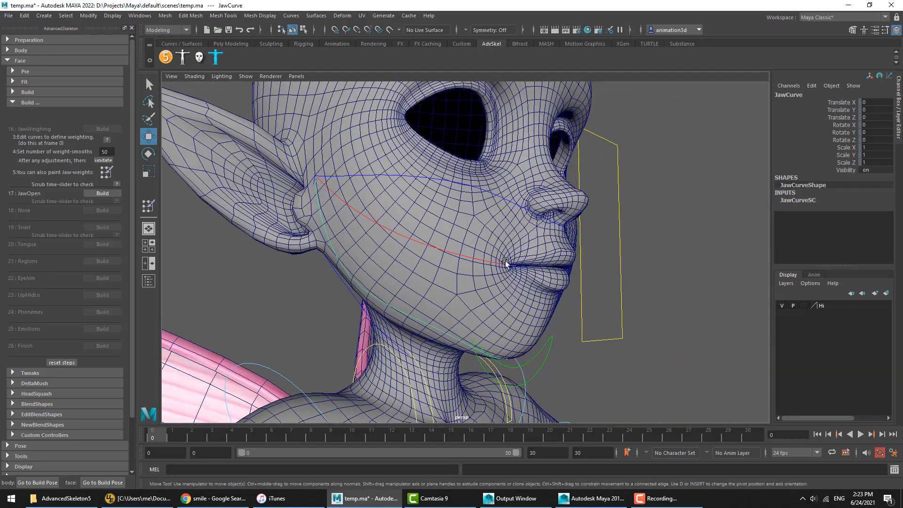
pyautogui.keyDown('alt'); pyautogui.moveTo(506, 264); pyautogui.dragTo(478, 264); pyautogui.keyUp('alt')
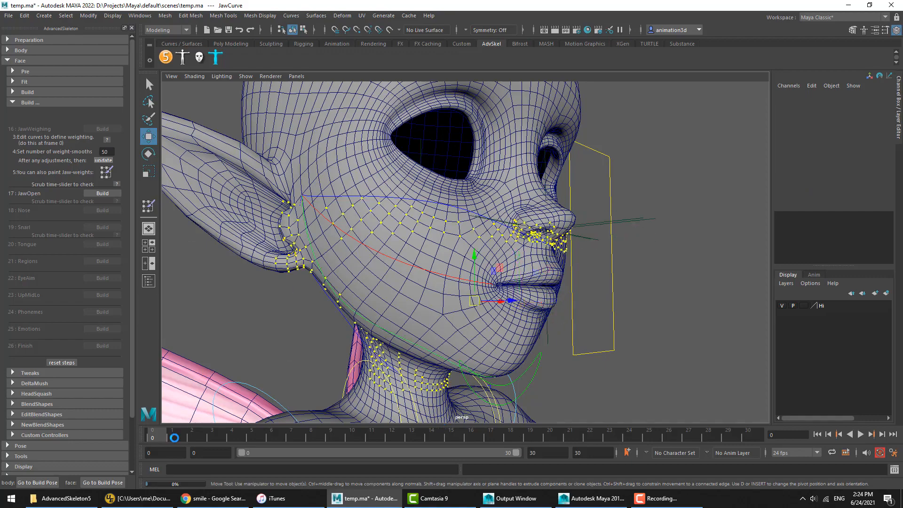
# Update the jaw weights from the edited curves and scrub the timeline to check the opening mouth from several angles.
pyautogui.moveTo(154, 435); pyautogui.dragTo(172, 431)
pyautogui.moveTo(371, 451); pyautogui.dragTo(393, 444)
pyautogui.keyDown('alt'); pyautogui.moveTo(419, 350); pyautogui.dragTo(372, 388); pyautogui.keyUp('alt')
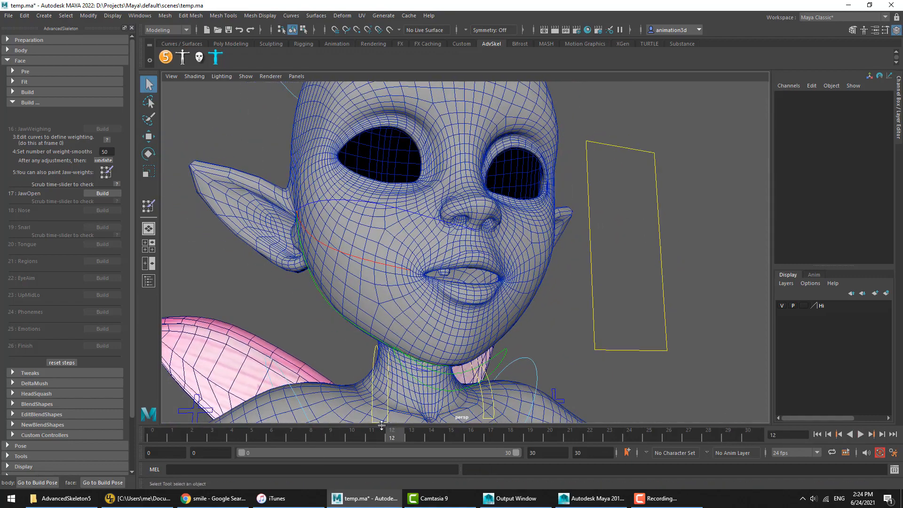
pyautogui.moveTo(385, 433); pyautogui.dragTo(732, 435)
pyautogui.keyDown('alt'); pyautogui.moveTo(522, 319); pyautogui.dragTo(605, 301); pyautogui.keyUp('alt')
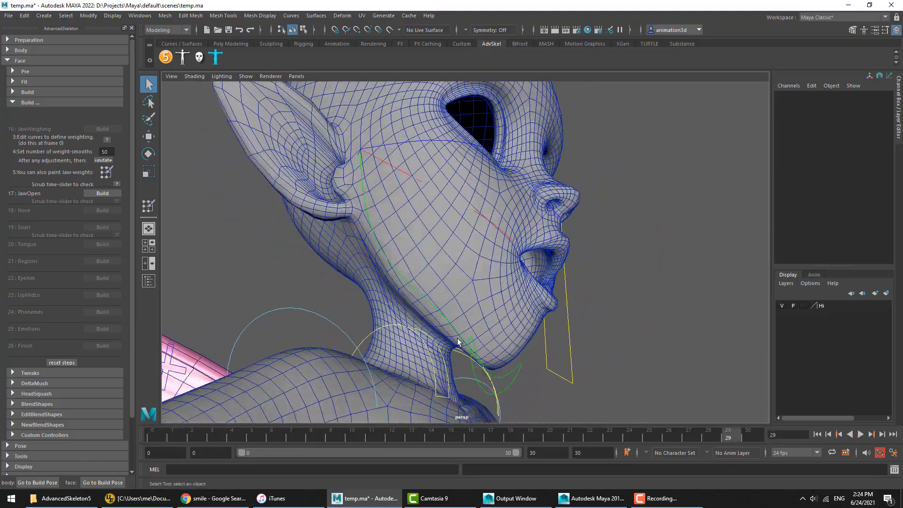
pyautogui.keyDown('alt'); pyautogui.moveTo(458, 340); pyautogui.dragTo(746, 430); pyautogui.keyUp('alt')
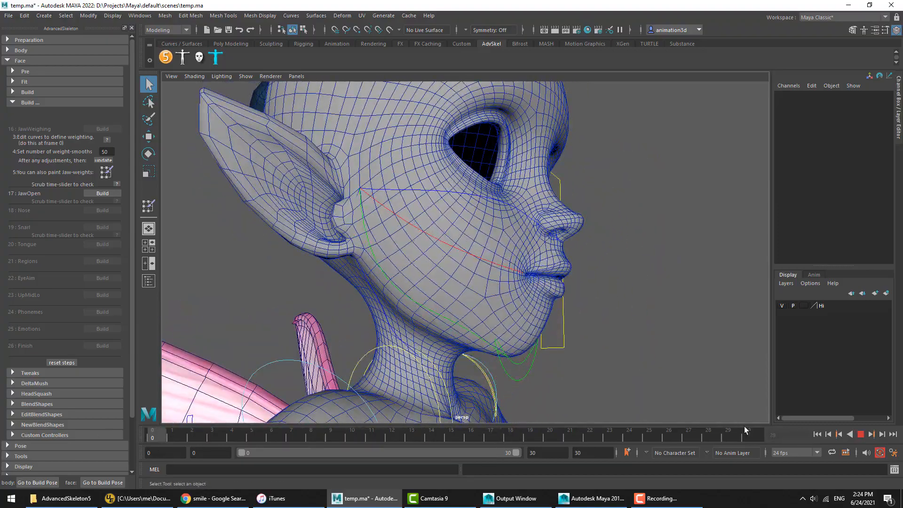
pyautogui.keyDown('alt'); pyautogui.moveTo(391, 270); pyautogui.dragTo(323, 257); pyautogui.keyUp('alt')
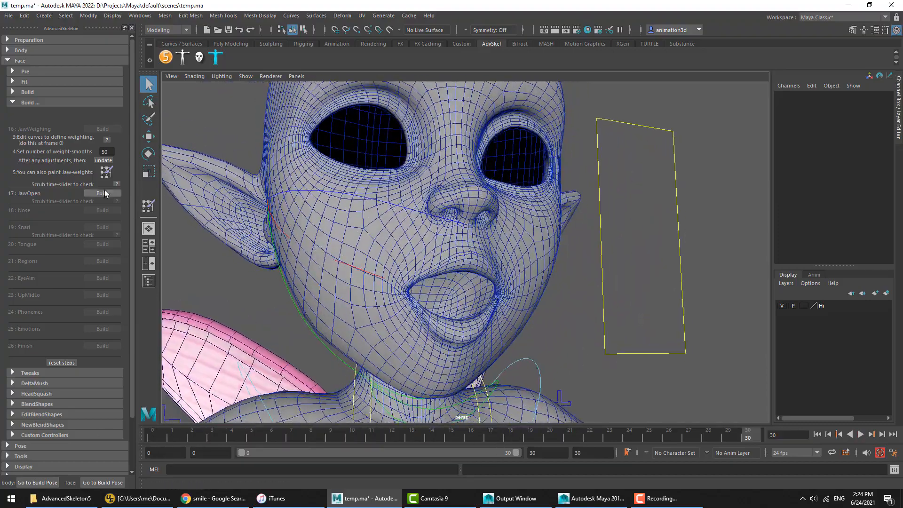
# Build step 17, JawOpen, and ready the Cheek_R control for moving at frame 30.
pyautogui.click(100, 193)
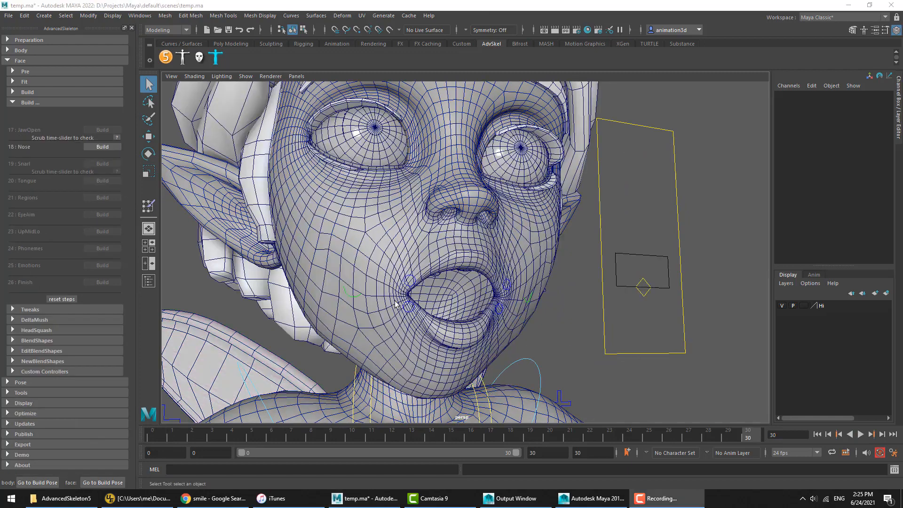
pyautogui.click(357, 304)
pyautogui.press('w')
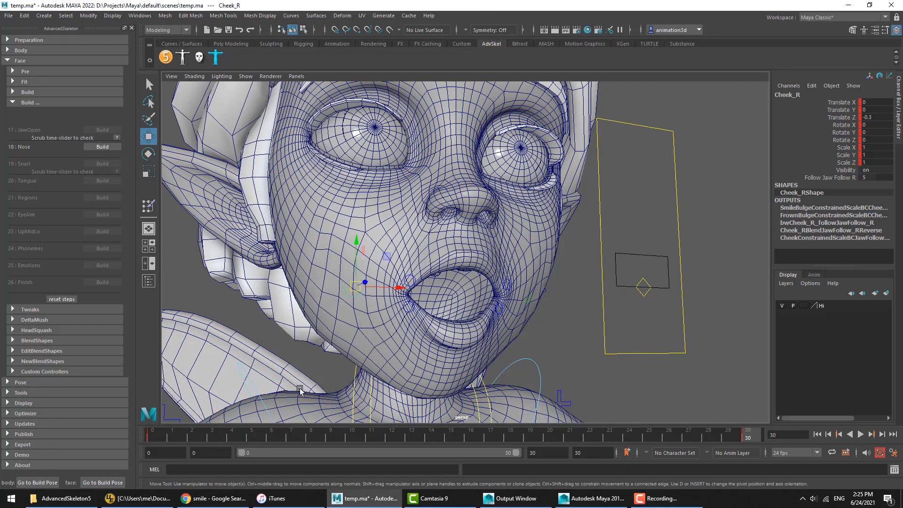
# Adjust the Cheek_R control's position at frame 30 and play back the jaw opening to check the cheek.
pyautogui.hotkey('alt', 'v')
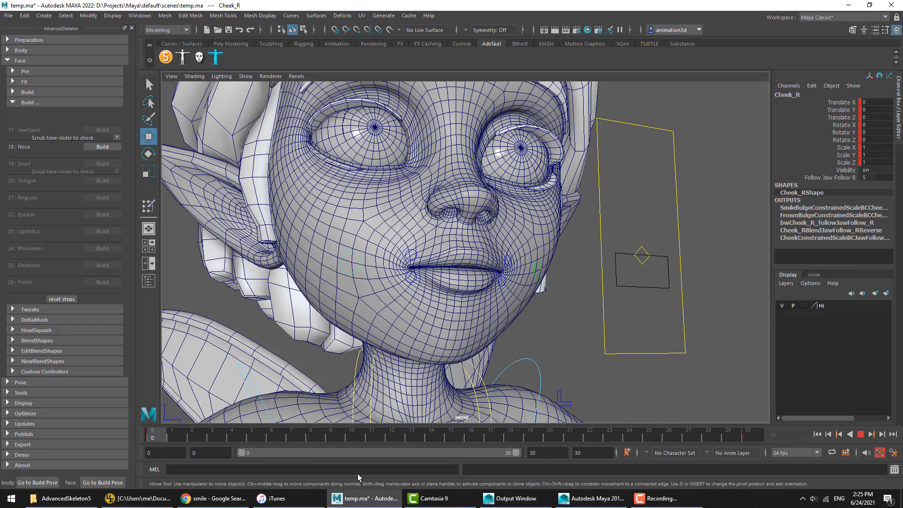
pyautogui.press('Escape')
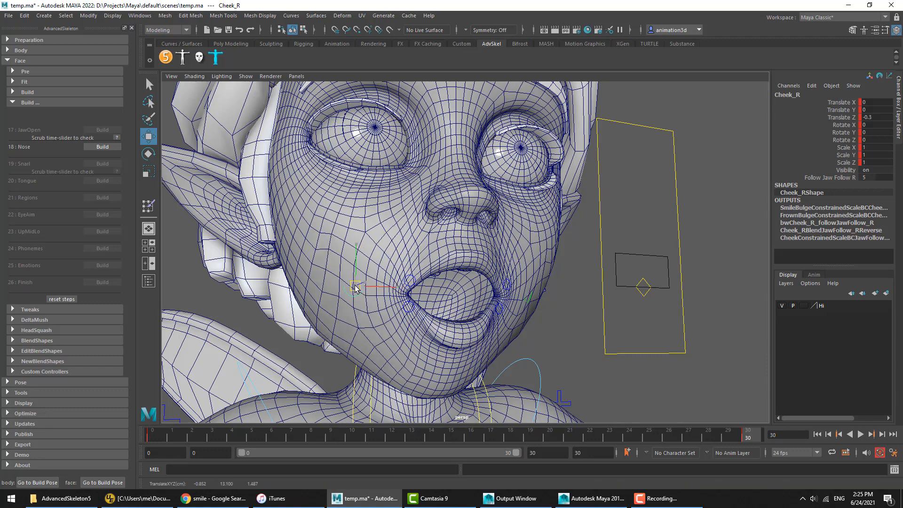
pyautogui.moveTo(354, 288); pyautogui.dragTo(348, 288)
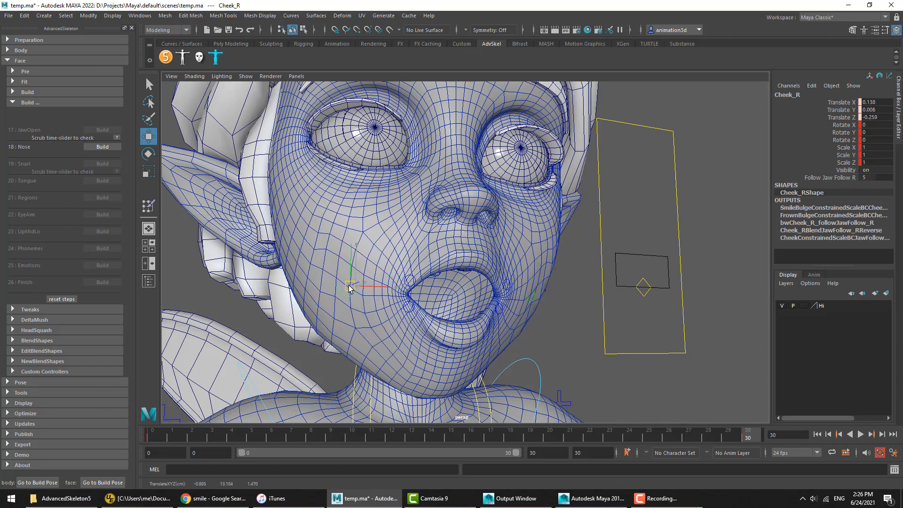
pyautogui.hotkey('alt', 'v')
pyautogui.press('Escape')
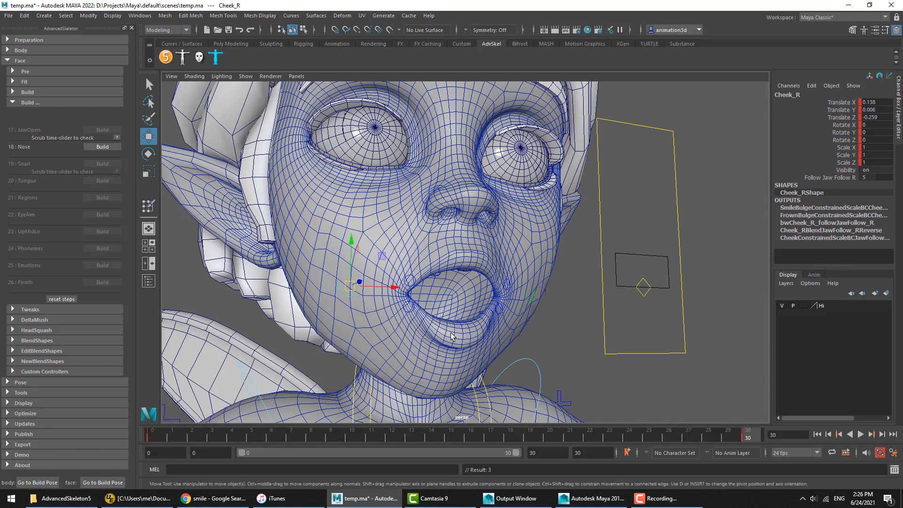
pyautogui.moveTo(350, 286); pyautogui.dragTo(349, 285)
pyautogui.keyDown('alt'); pyautogui.moveTo(350, 285); pyautogui.dragTo(409, 354); pyautogui.keyUp('alt')
# At frame 25, nudge the lowerLipB_R control slightly down at the mouth corner and inspect the lips from the front.
pyautogui.click(387, 290)
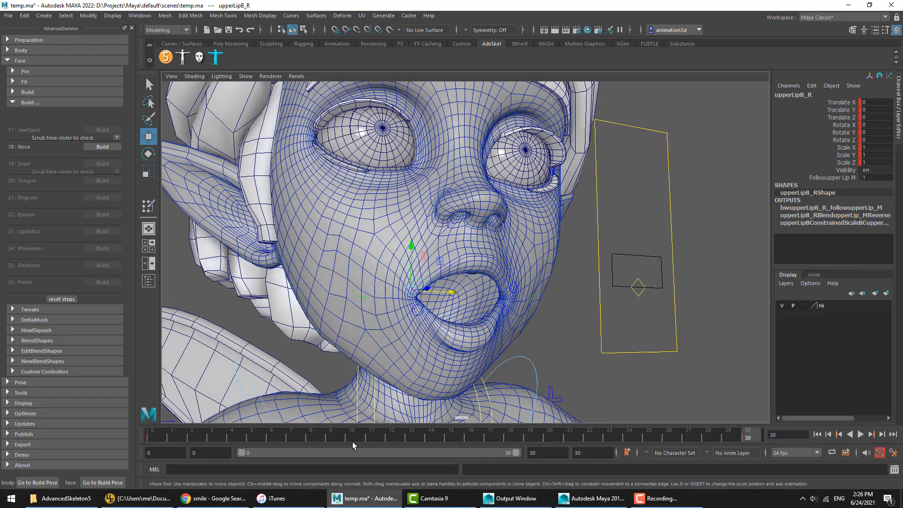
pyautogui.moveTo(352, 437); pyautogui.dragTo(653, 437)
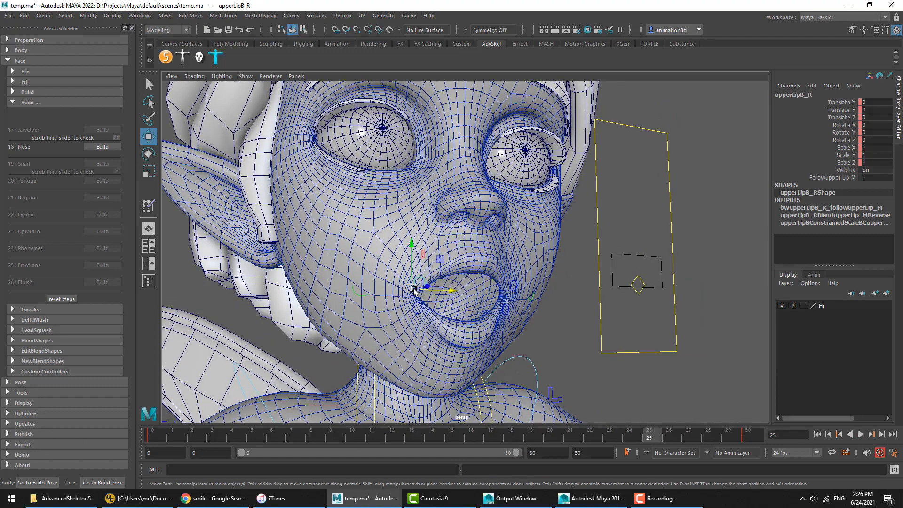
pyautogui.click(422, 315)
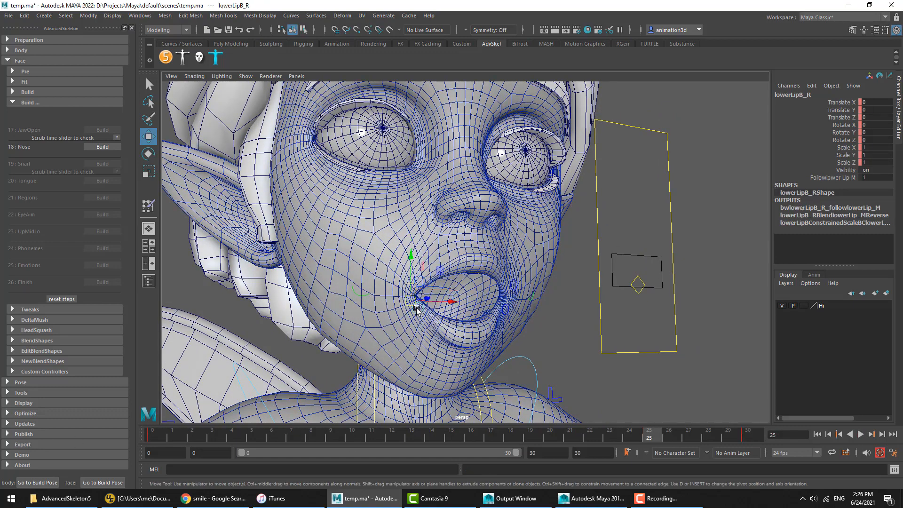
pyautogui.moveTo(416, 310); pyautogui.dragTo(413, 305)
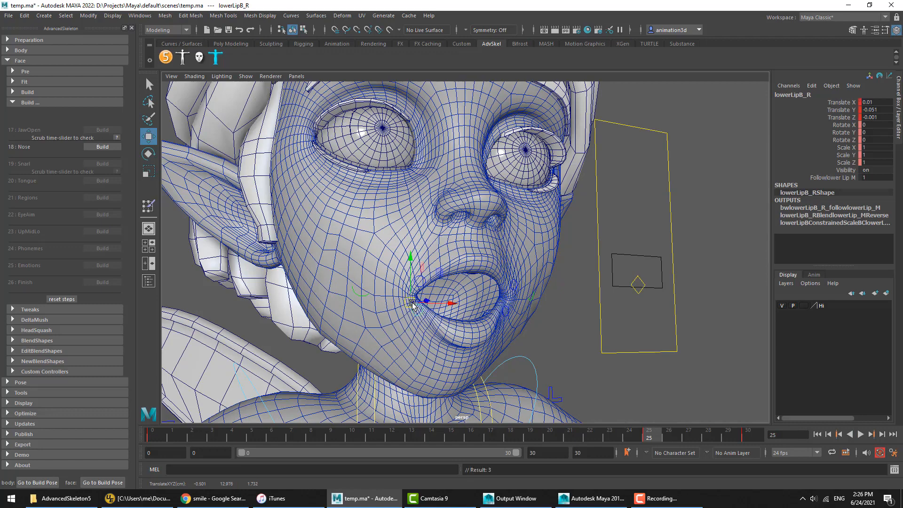
pyautogui.click(580, 345)
pyautogui.keyDown('alt'); pyautogui.moveTo(580, 345); pyautogui.dragTo(516, 344); pyautogui.keyUp('alt')
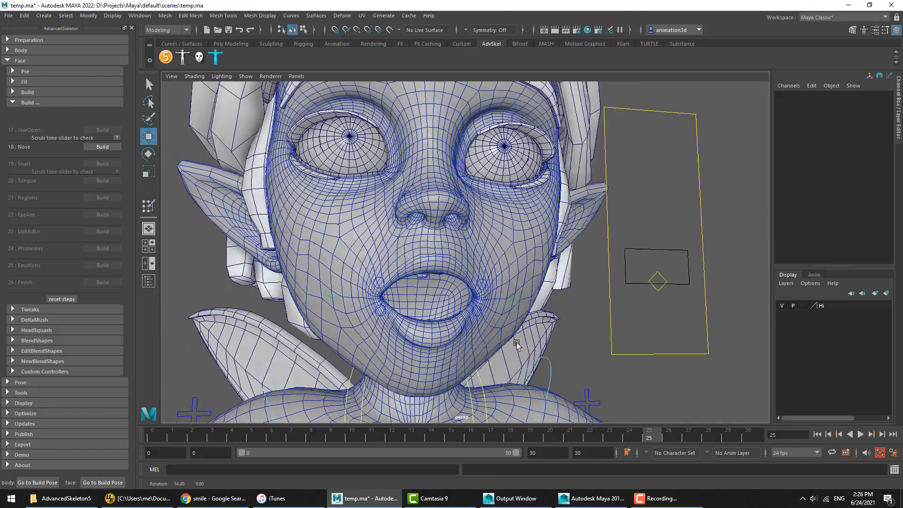
# Try a slight upward move of the Cheek_R control at frame 19, and undo it.
pyautogui.click(331, 297)
pyautogui.keyDown('alt'); pyautogui.moveTo(331, 297); pyautogui.dragTo(412, 409); pyautogui.keyUp('alt')
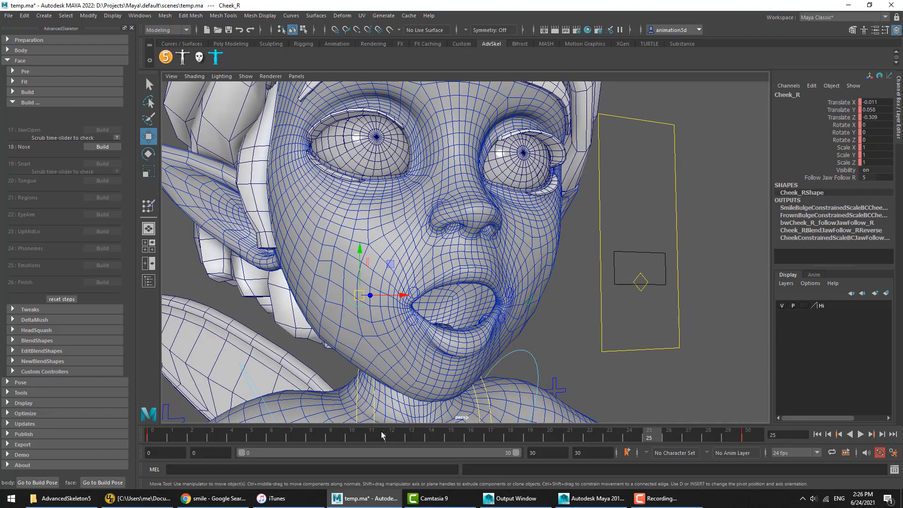
pyautogui.moveTo(382, 436); pyautogui.dragTo(530, 435)
pyautogui.keyDown('alt'); pyautogui.moveTo(566, 395); pyautogui.dragTo(588, 392); pyautogui.keyUp('alt')
pyautogui.moveTo(383, 288); pyautogui.dragTo(383, 284)
pyautogui.hotkey('ctrl', 'z')
pyautogui.hotkey('ctrl', 'z')
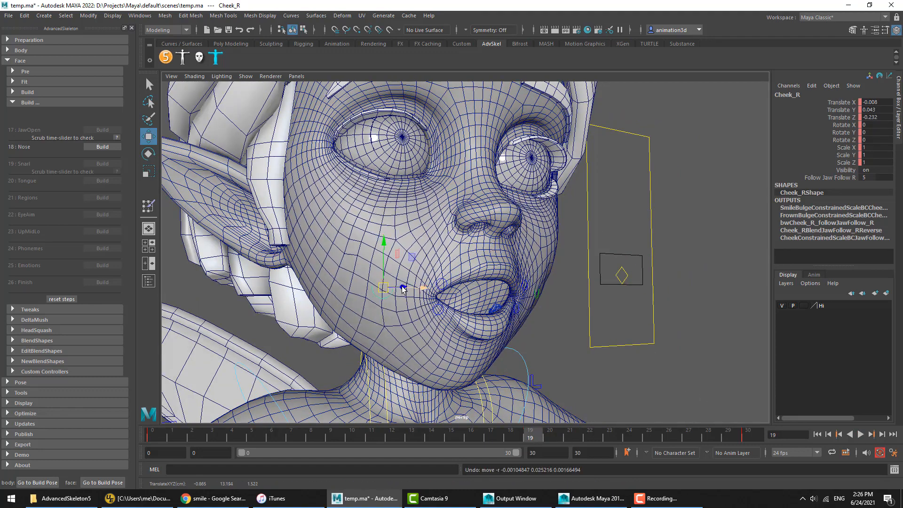
# Shift Cheek_R slightly at frame 30 and play back the jaw opening repeatedly to compare the cheek deformation.
pyautogui.hotkey('alt', 'v')
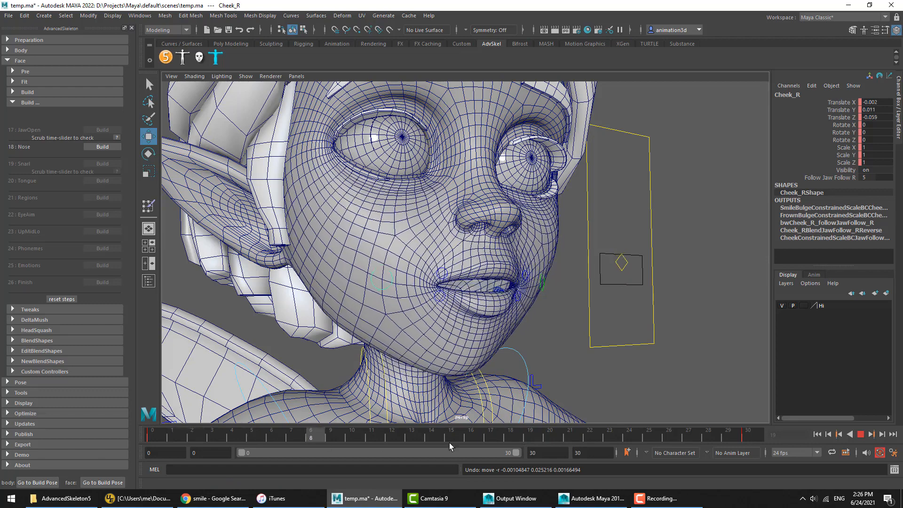
pyautogui.hotkey('alt', 'v')
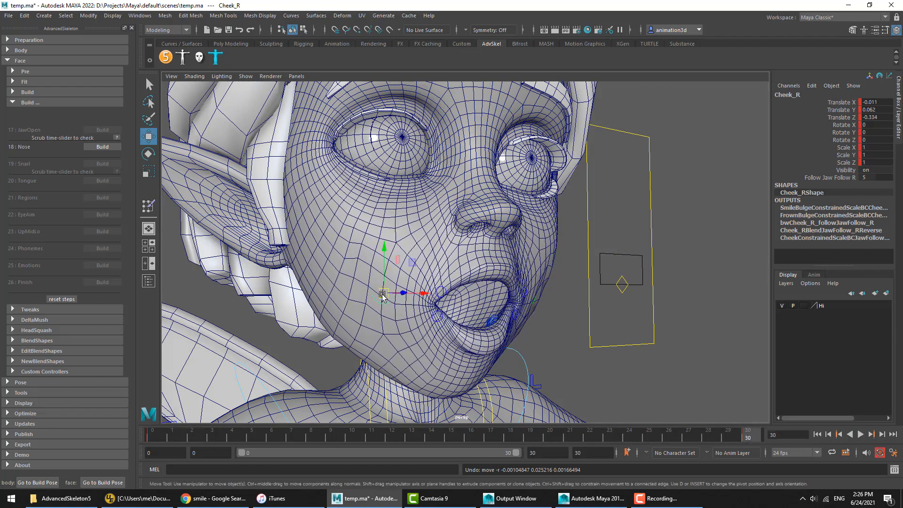
pyautogui.hotkey('alt', 'v')
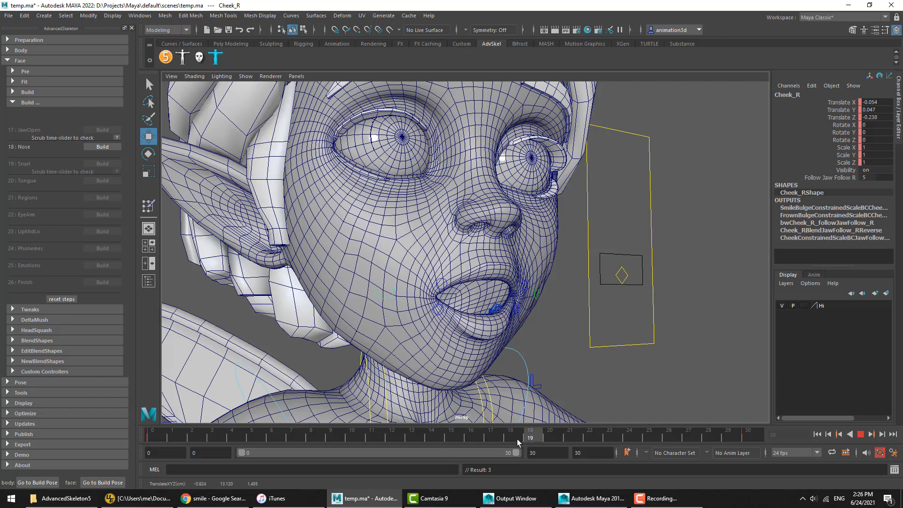
pyautogui.hotkey('alt', 'v')
pyautogui.hotkey('alt', 'v')
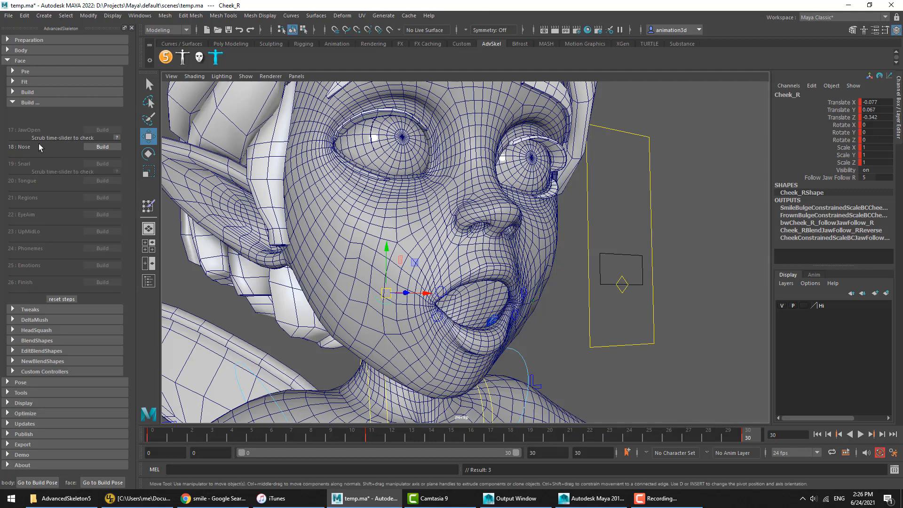
# Cut the stray Cheek_R key at frame 11 and play the jaw opening again.
pyautogui.click(371, 437)
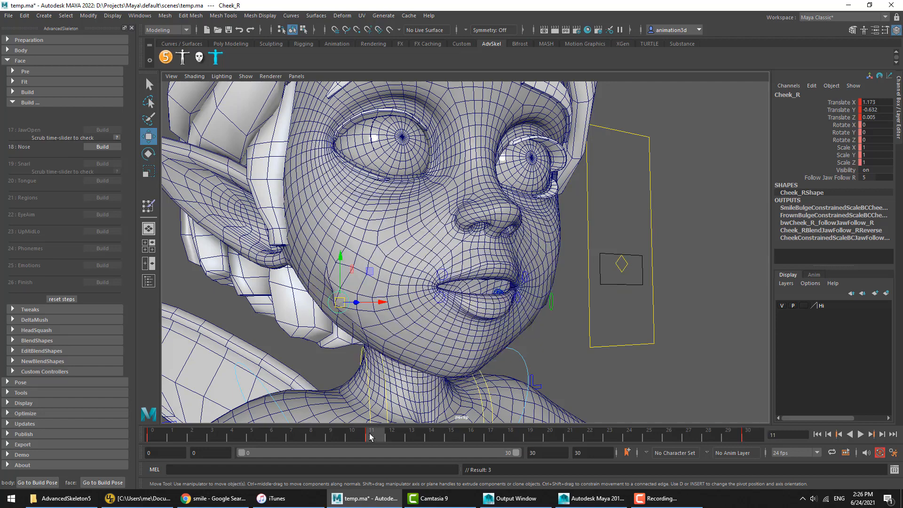
pyautogui.rightClick(372, 437)
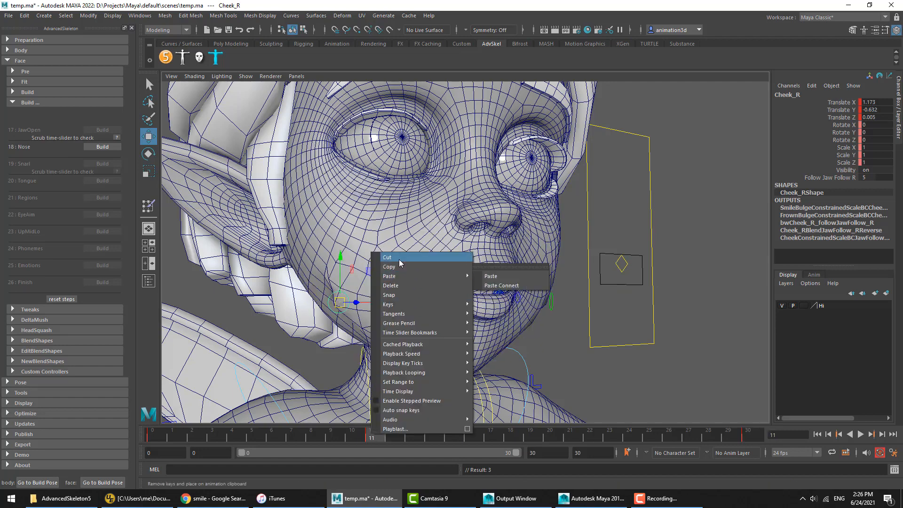
pyautogui.click(399, 260)
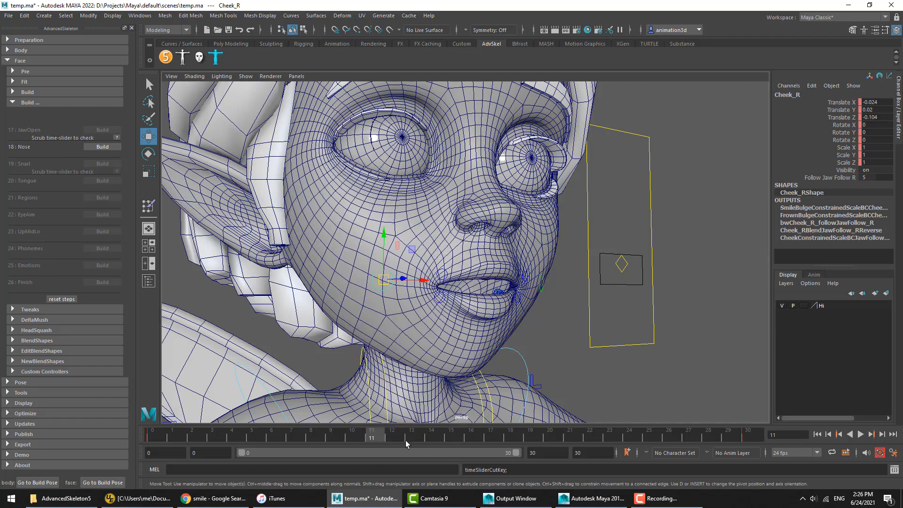
pyautogui.hotkey('alt', 'v')
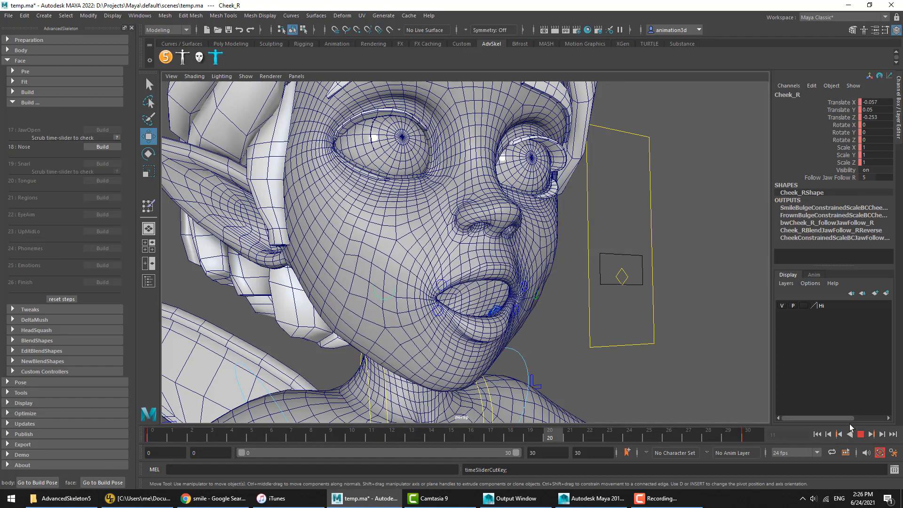
# At frame 30, scale the Cheek_R control uniformly to about 0.82, reposition it, and play back the result.
pyautogui.moveTo(375, 289); pyautogui.dragTo(372, 365)
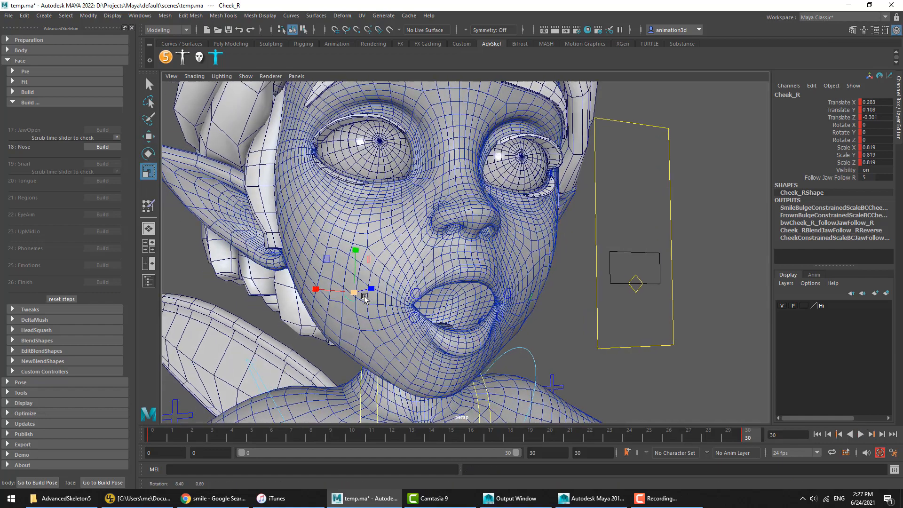
pyautogui.press('w')
pyautogui.hotkey('alt', 'v')
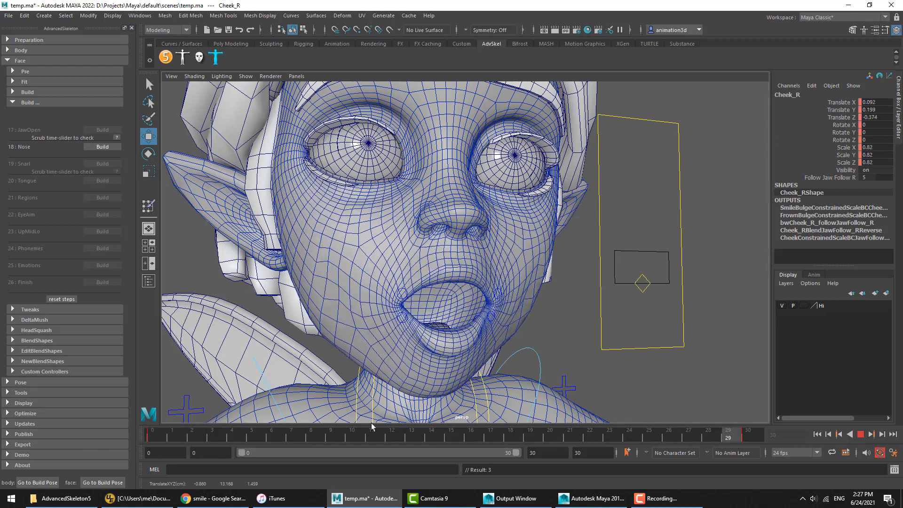
# Build step 18, Nose, and test the Nose_M control with a small upward move that is undone.
pyautogui.click(104, 148)
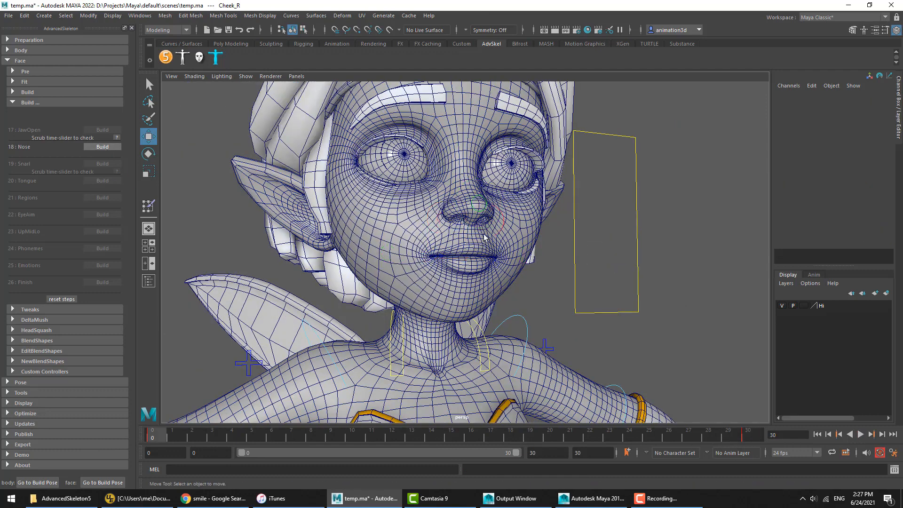
pyautogui.click(479, 211)
pyautogui.moveTo(481, 206)
pyautogui.mouseDown()
pyautogui.moveTo(469, 222)
pyautogui.moveTo(481, 199)
pyautogui.mouseUp()
pyautogui.hotkey('ctrl', 'z')
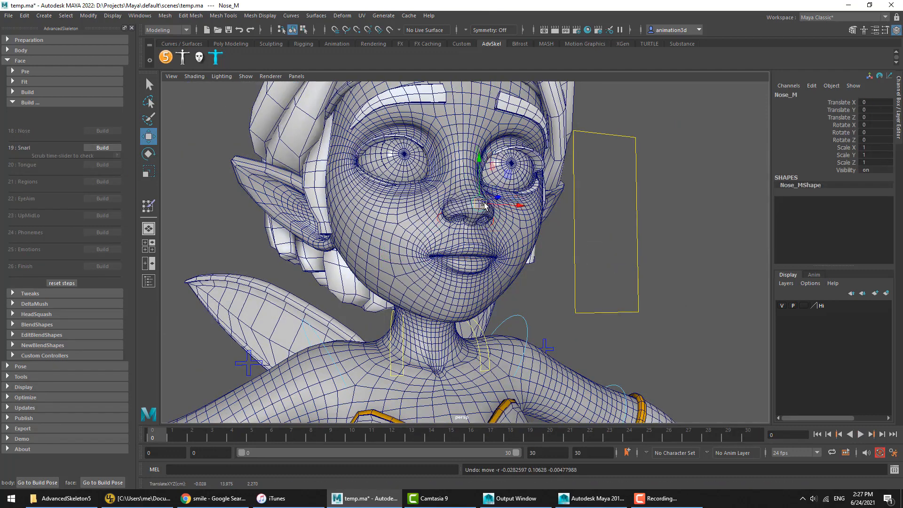
# Build step 19, Snarl, and check the snarl motion close up across the timeline.
pyautogui.click(105, 148)
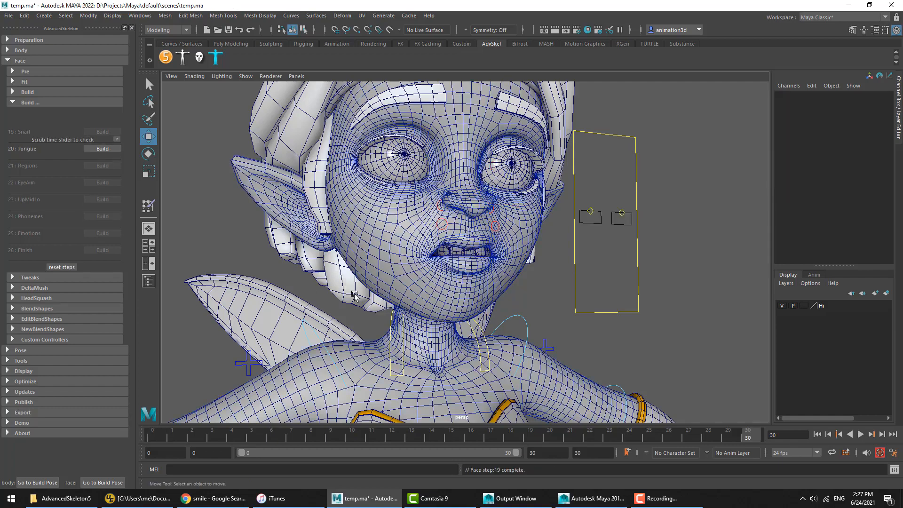
pyautogui.moveTo(349, 440); pyautogui.dragTo(733, 437)
pyautogui.keyDown('alt'); pyautogui.moveTo(498, 278); pyautogui.dragTo(490, 301, button='middle'); pyautogui.keyUp('alt')
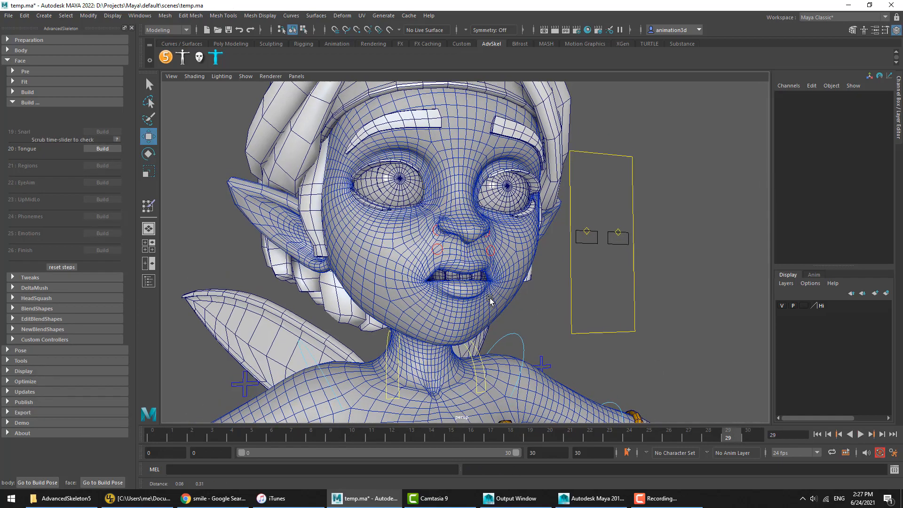
pyautogui.keyDown('alt'); pyautogui.moveTo(490, 301); pyautogui.dragTo(580, 336, button='right'); pyautogui.keyUp('alt')
pyautogui.hotkey('alt', 'v')
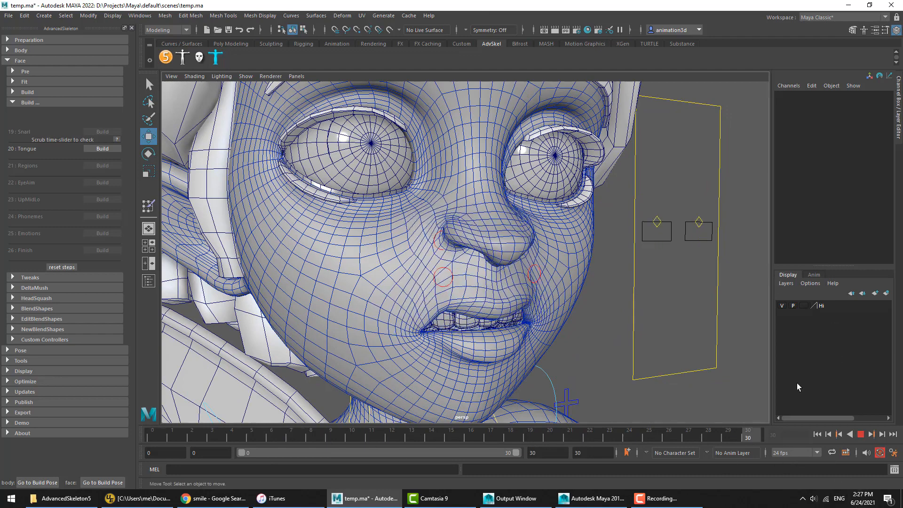
# Select the ctrlNose_R control and play and scrub the snarl to examine the nose and upper lip.
pyautogui.moveTo(652, 244); pyautogui.dragTo(662, 224)
pyautogui.hotkey('alt', 'v')
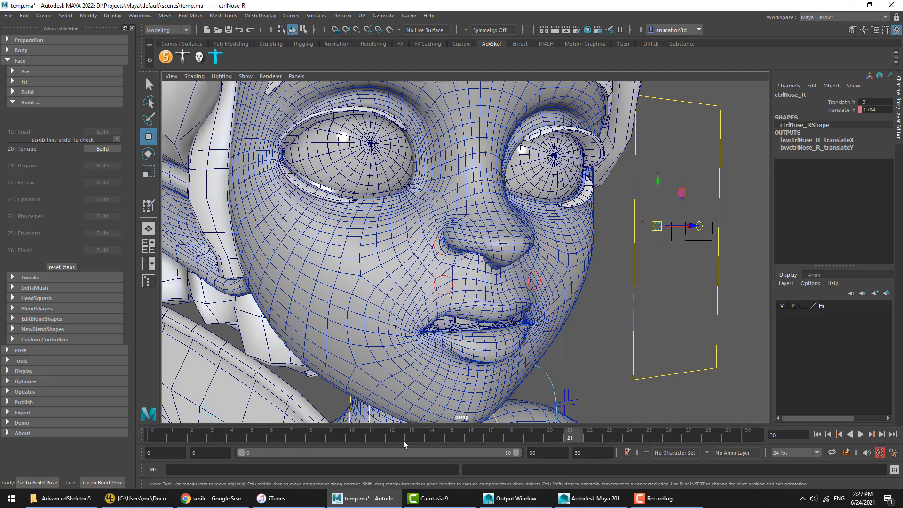
pyautogui.click(665, 212)
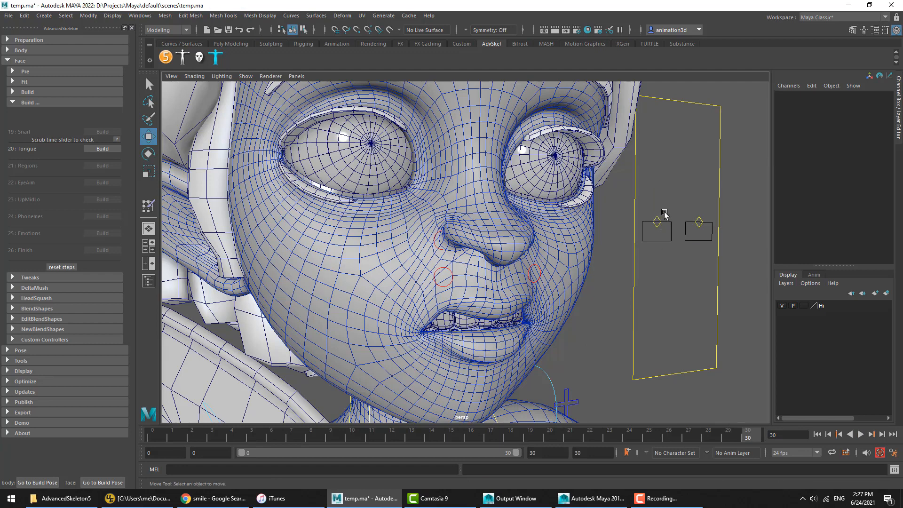
pyautogui.moveTo(664, 211); pyautogui.dragTo(640, 248)
pyautogui.moveTo(552, 441); pyautogui.dragTo(475, 438)
pyautogui.click(861, 435)
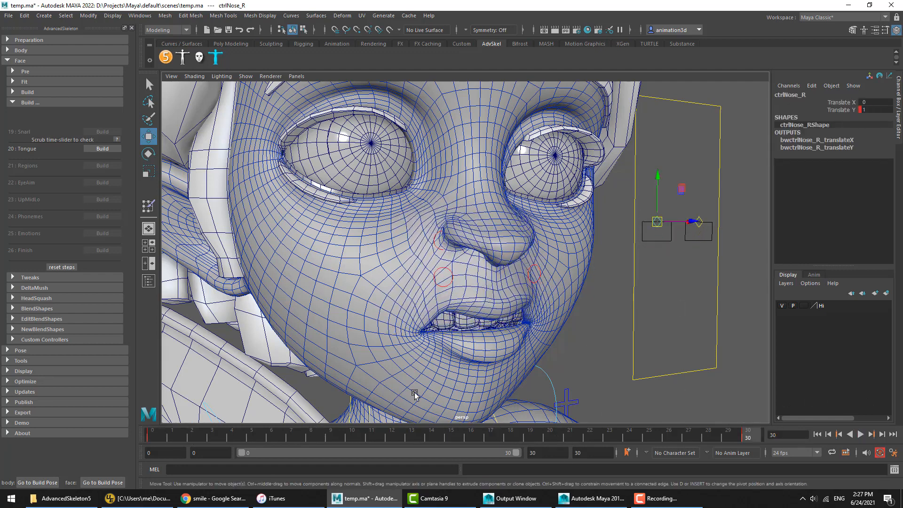
# Raise the upperLipA_R control slightly at frame 30 of the snarl.
pyautogui.moveTo(438, 440); pyautogui.dragTo(748, 438)
pyautogui.click(445, 294)
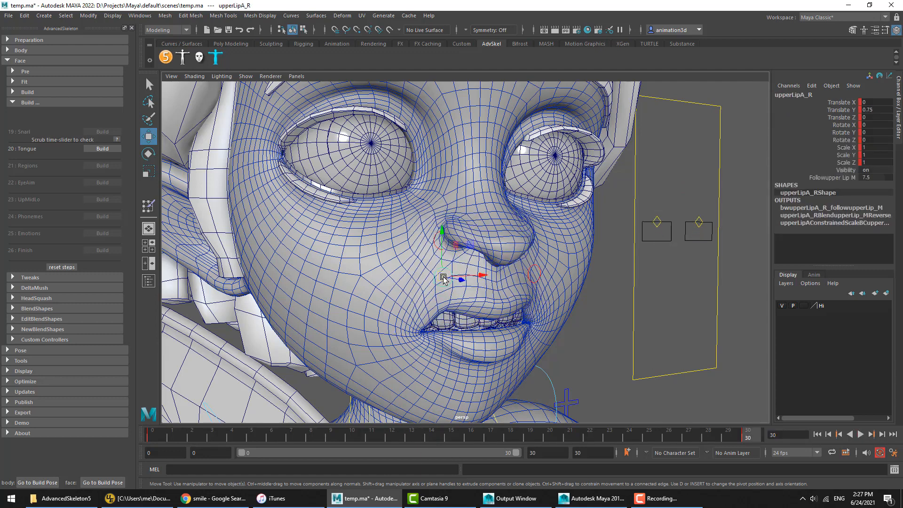
pyautogui.click(435, 256)
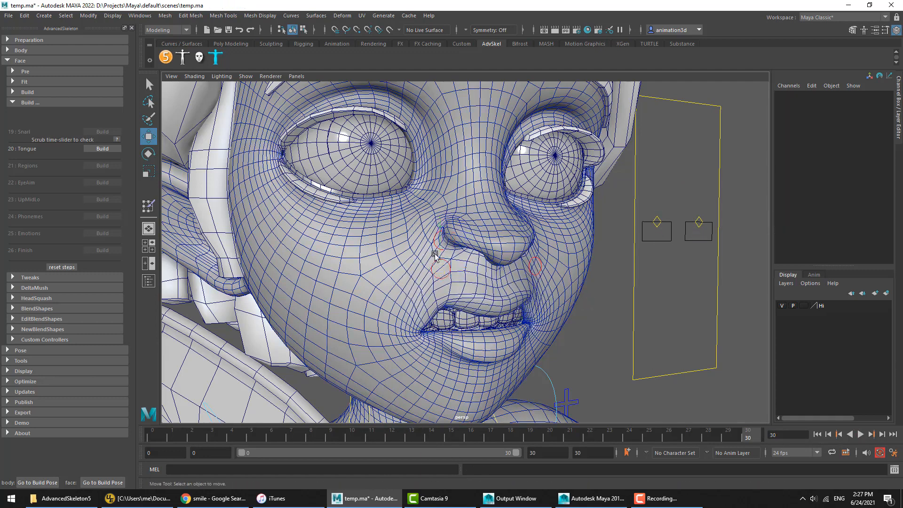
# At frame 30, raise NoseCorner_R to about 0.55 in Y, rotate it to about -6.2, -0.8, 2.7, and play back the snarl.
pyautogui.click(437, 247)
pyautogui.moveTo(438, 264); pyautogui.dragTo(438, 257, button='middle')
pyautogui.keyDown('alt'); pyautogui.moveTo(438, 256); pyautogui.dragTo(438, 268); pyautogui.keyUp('alt')
pyautogui.press('e')
pyautogui.moveTo(439, 260); pyautogui.dragTo(424, 260, button='middle')
pyautogui.press('w')
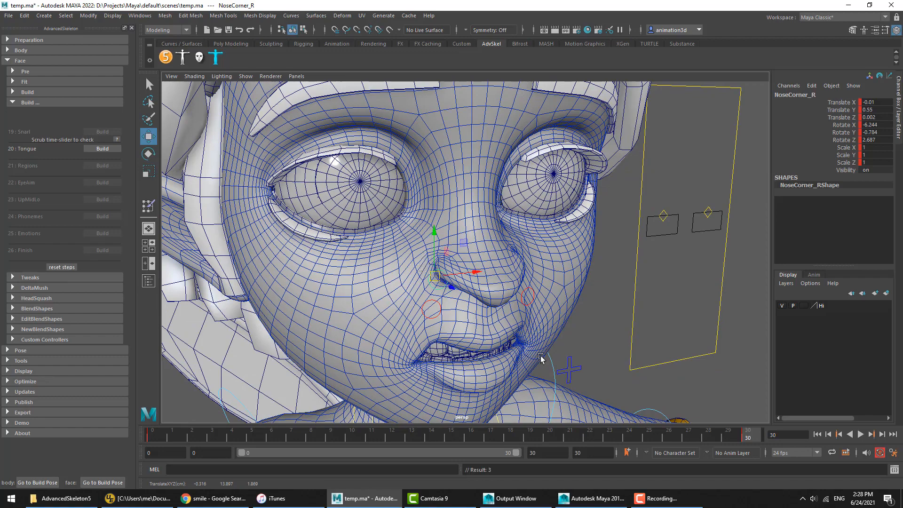
pyautogui.keyDown('alt'); pyautogui.moveTo(543, 331); pyautogui.dragTo(546, 313); pyautogui.keyUp('alt')
pyautogui.hotkey('alt', 'v')
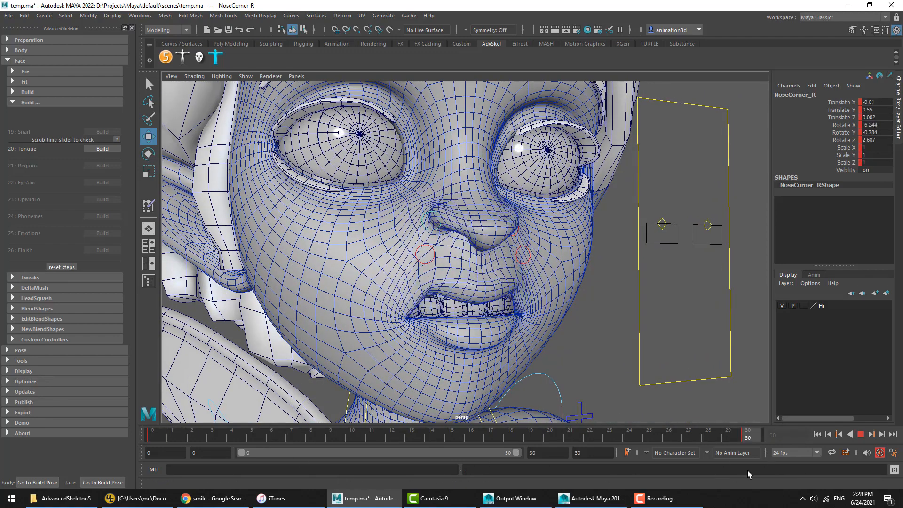
pyautogui.hotkey('alt', 'v')
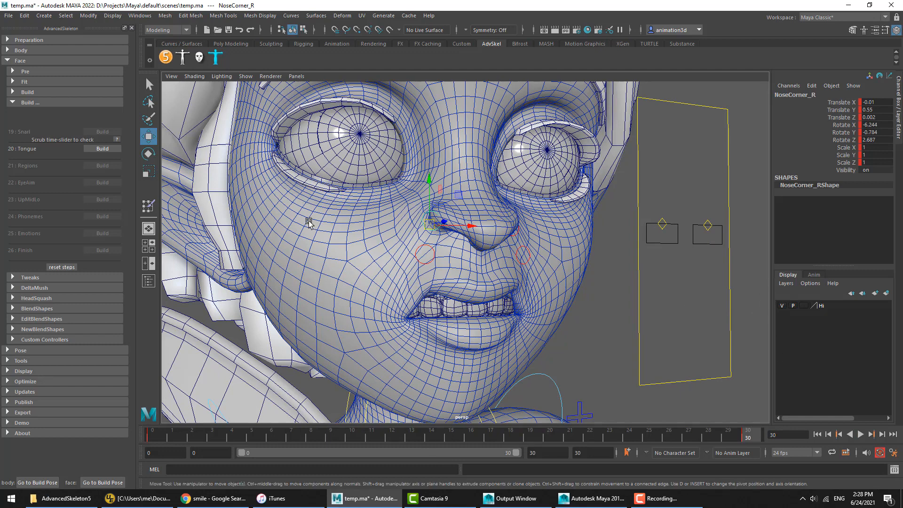
# Build step 20, Tongue.
pyautogui.click(101, 148)
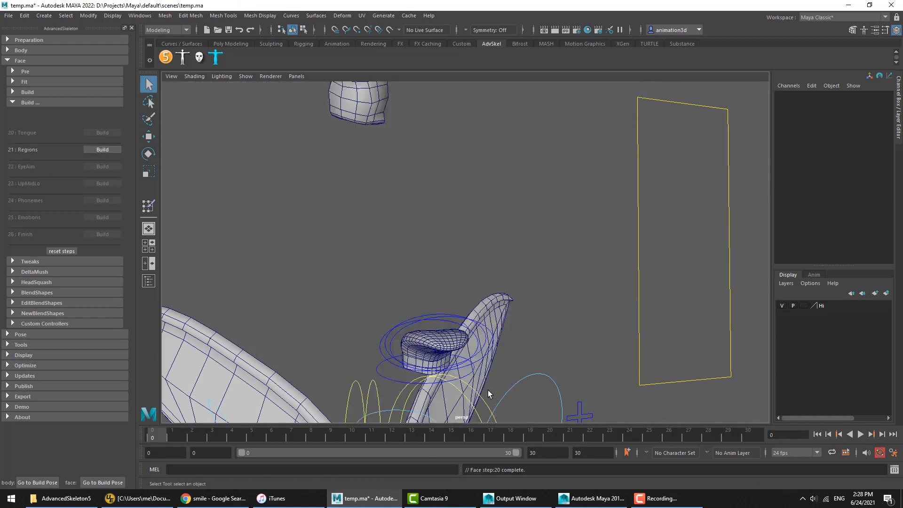
# Try rotating the tongue controls one after another, undoing each rotation.
pyautogui.keyDown('alt'); pyautogui.moveTo(488, 394); pyautogui.dragTo(373, 279); pyautogui.keyUp('alt')
pyautogui.press('e')
pyautogui.click(380, 286)
pyautogui.click(343, 298)
pyautogui.hotkey('ctrl', 'z')
pyautogui.click(384, 285)
pyautogui.click(380, 302)
pyautogui.hotkey('ctrl', 'z')
pyautogui.click(368, 218)
pyautogui.hotkey('ctrl', 'z')
pyautogui.click(361, 209)
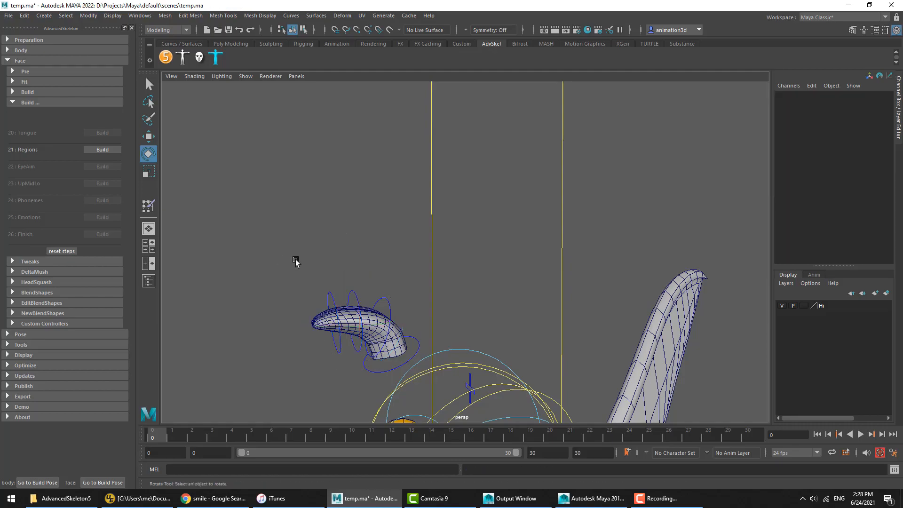
# Build step 21, Regions, and view the face from the front.
pyautogui.click(103, 149)
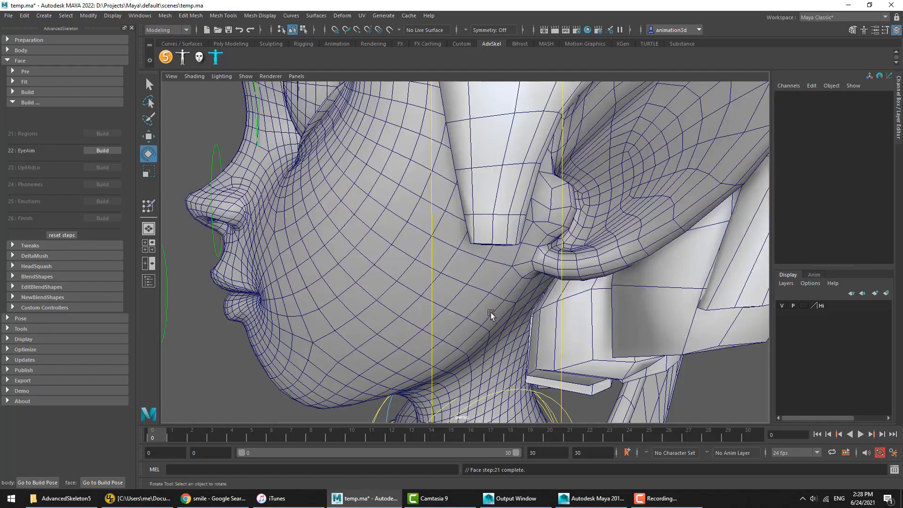
pyautogui.scroll(-5, 490, 312)
pyautogui.keyDown('alt'); pyautogui.moveTo(490, 313); pyautogui.dragTo(586, 310); pyautogui.keyUp('alt')
pyautogui.moveTo(536, 287)
pyautogui.keyDown('alt'); pyautogui.mouseDown(button='middle')
pyautogui.moveTo(496, 275)
pyautogui.moveTo(539, 298)
pyautogui.mouseUp(button='middle'); pyautogui.keyUp('alt')
pyautogui.keyDown('alt'); pyautogui.moveTo(540, 298); pyautogui.dragTo(524, 295); pyautogui.keyUp('alt')
# Try moving the LipRegion_M and NoseRegion_M controls, undoing each move.
pyautogui.click(435, 278)
pyautogui.press('w')
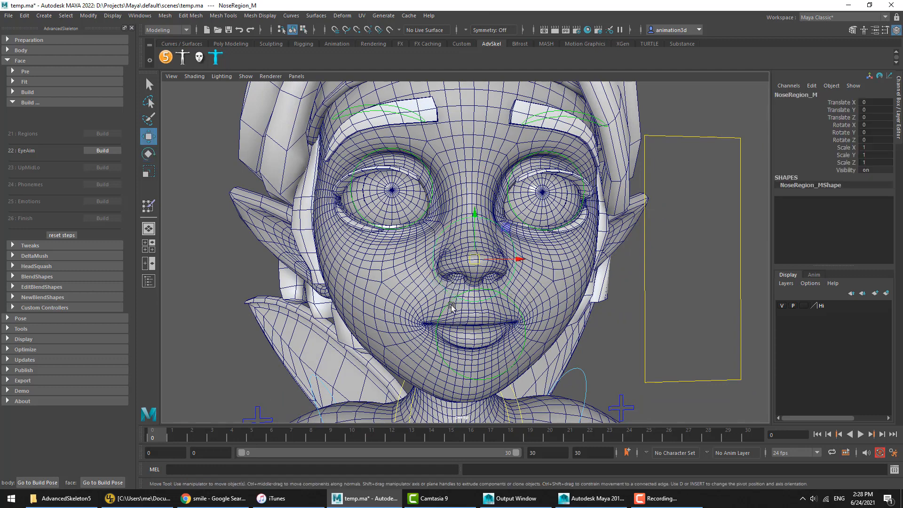
pyautogui.moveTo(438, 311); pyautogui.dragTo(464, 357, button='middle')
pyautogui.hotkey('ctrl', 'z')
pyautogui.click(449, 316)
pyautogui.click(446, 308)
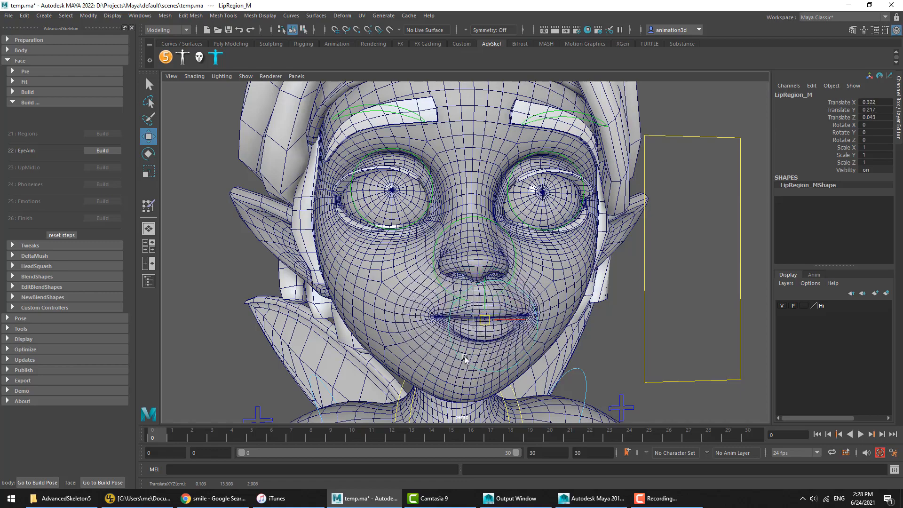
pyautogui.hotkey('ctrl', 'z')
pyautogui.click(432, 252)
pyautogui.moveTo(432, 273)
pyautogui.mouseDown(button='middle')
pyautogui.moveTo(432, 283)
pyautogui.moveTo(441, 279)
pyautogui.mouseUp(button='middle')
pyautogui.hotkey('ctrl', 'z')
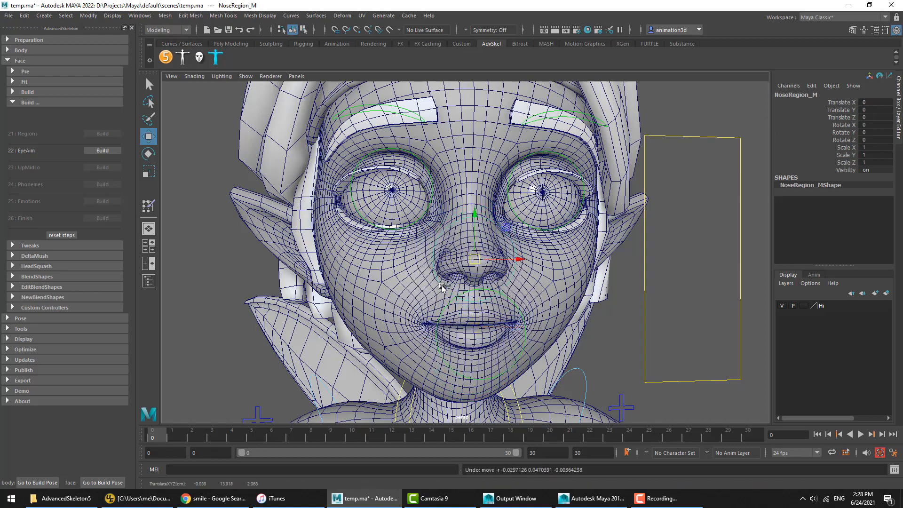
pyautogui.moveTo(439, 277)
pyautogui.keyDown('alt'); pyautogui.mouseDown()
pyautogui.moveTo(476, 278)
pyautogui.moveTo(438, 275)
pyautogui.mouseUp(); pyautogui.keyUp('alt')
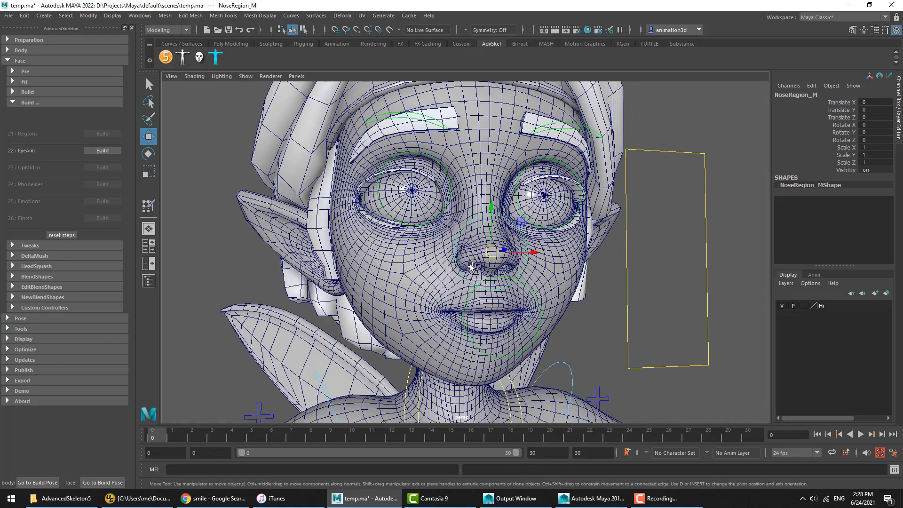
pyautogui.keyDown('alt'); pyautogui.moveTo(483, 262); pyautogui.dragTo(474, 263, button='right'); pyautogui.keyUp('alt')
pyautogui.moveTo(474, 264)
pyautogui.keyDown('alt'); pyautogui.mouseDown(button='middle')
pyautogui.moveTo(459, 269)
pyautogui.moveTo(481, 259)
pyautogui.moveTo(474, 270)
pyautogui.mouseUp(button='middle'); pyautogui.keyUp('alt')
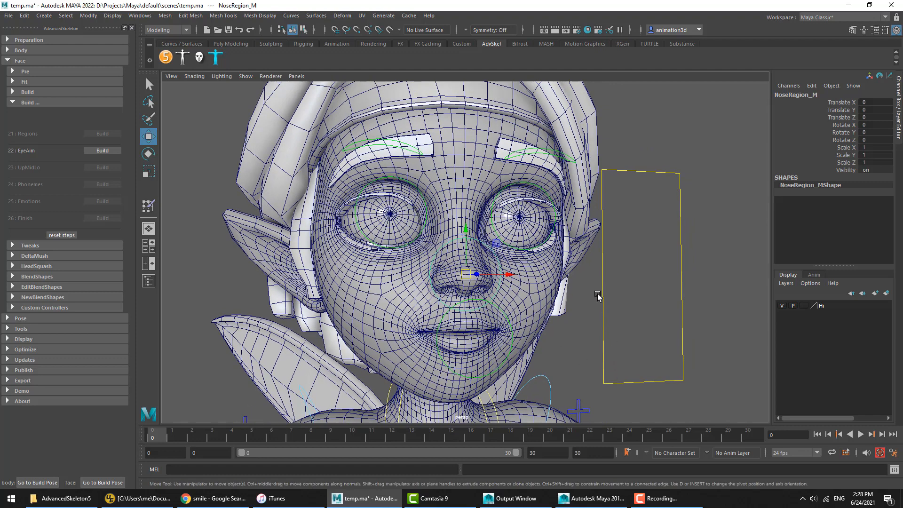
# Select ctrlBox and examine its control visibility attributes, from CCtrl Vis and Teeth Ctrl Vis to Custom Ctrl Vis.
pyautogui.click(605, 360)
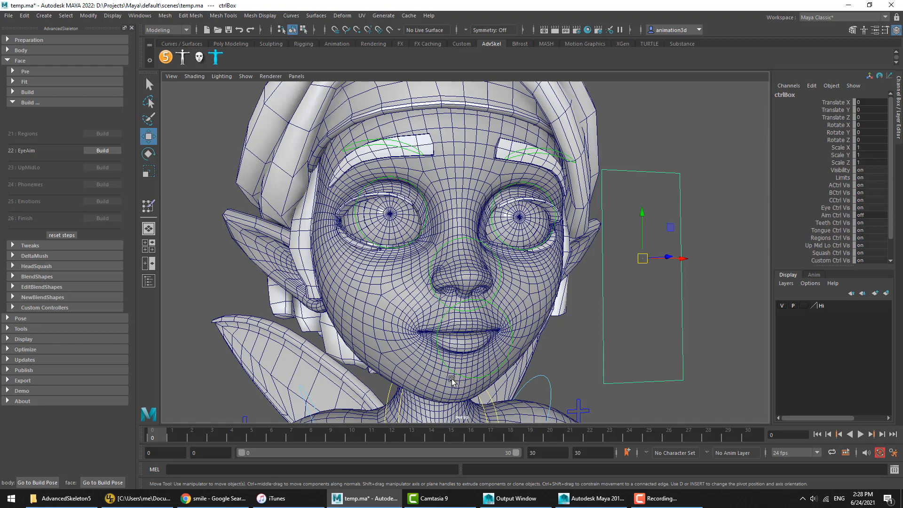
pyautogui.click(625, 299)
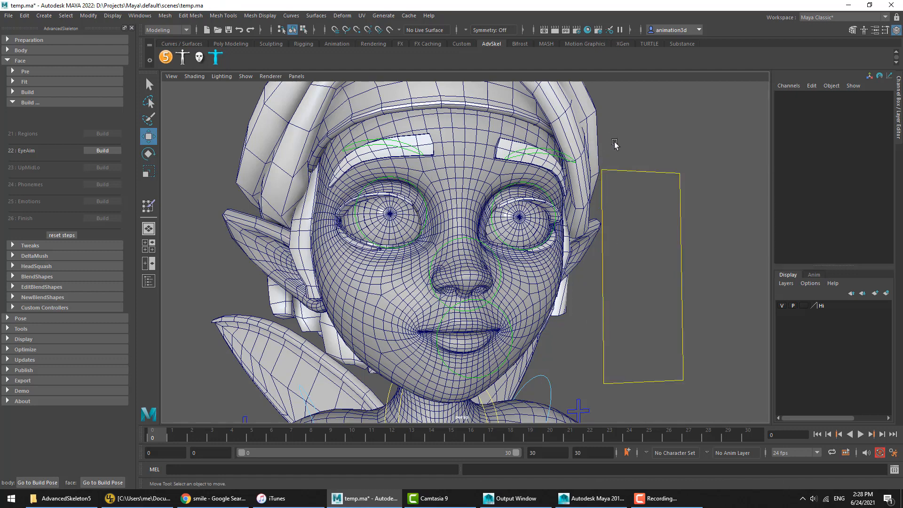
pyautogui.click(625, 170)
pyautogui.moveTo(845, 179)
pyautogui.mouseDown()
pyautogui.moveTo(837, 243)
pyautogui.moveTo(840, 174)
pyautogui.mouseUp()
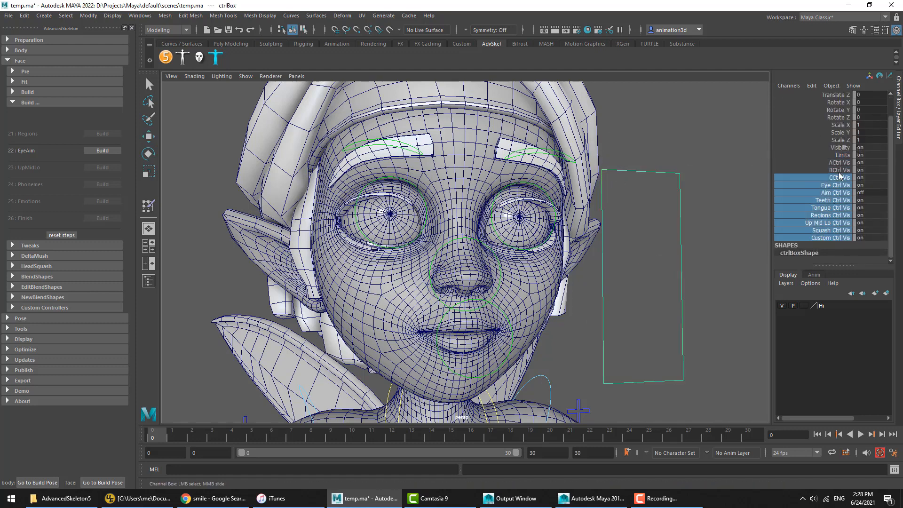
pyautogui.click(827, 203)
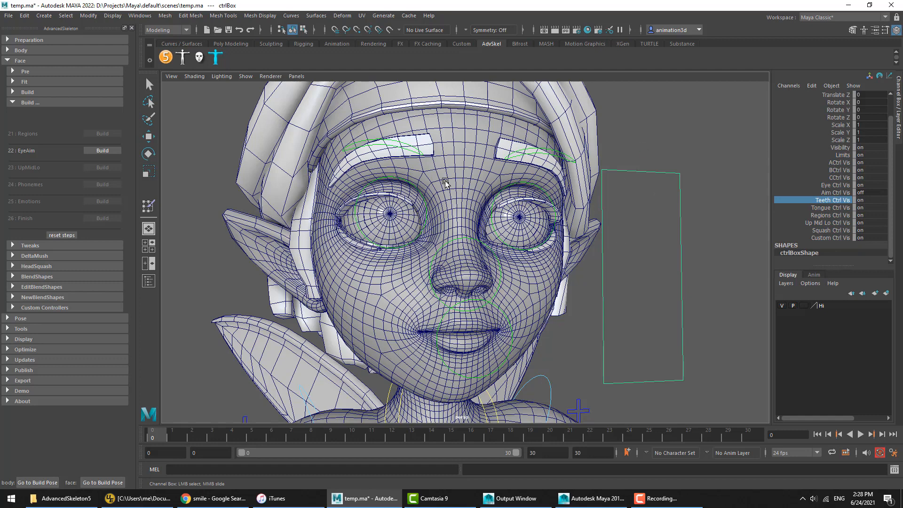
pyautogui.press('w')
pyautogui.click(685, 217)
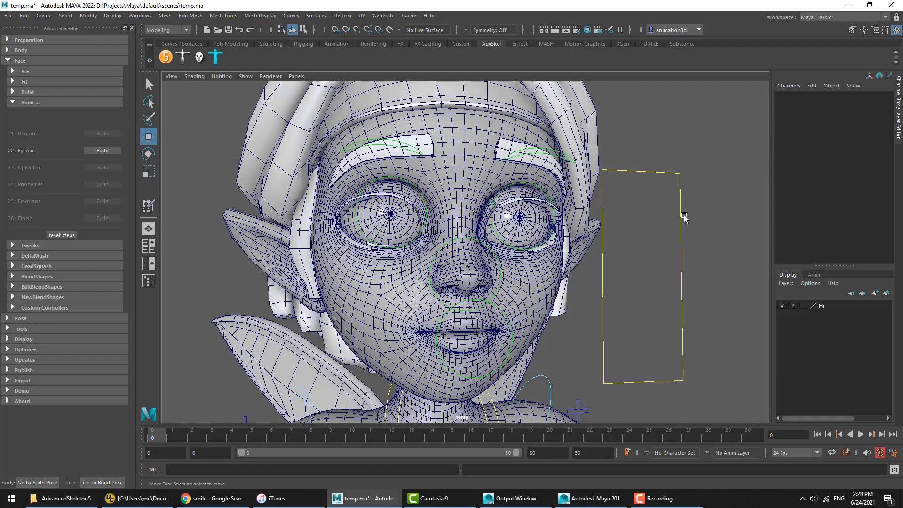
# Build step 22, EyeAim.
pyautogui.moveTo(648, 148); pyautogui.dragTo(648, 217)
pyautogui.click(659, 145)
pyautogui.click(102, 146)
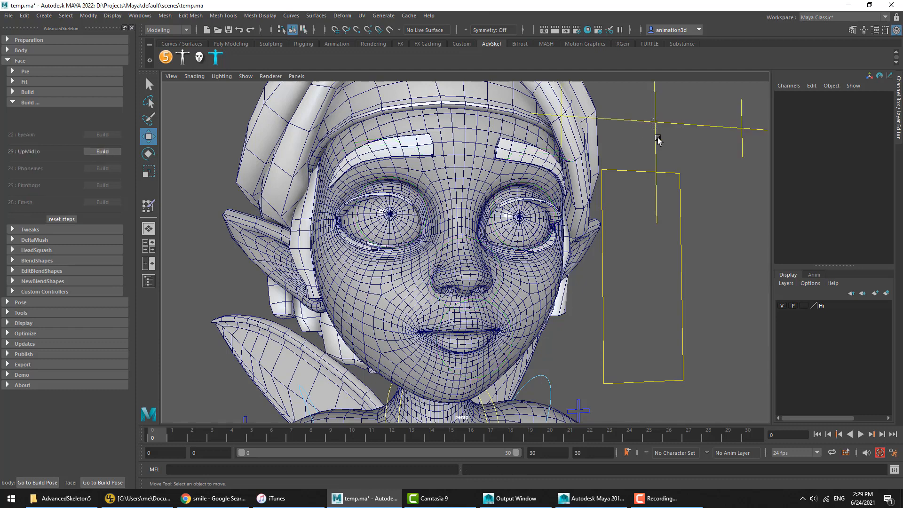
# Try moving the eye aim control in front of the face, and undo the move.
pyautogui.click(658, 141)
pyautogui.scroll(-5, 622, 181)
pyautogui.moveTo(494, 238); pyautogui.dragTo(531, 199)
pyautogui.hotkey('ctrl', 'z')
# Build step 23, UpMidLo, and step 24, Phonemes.
pyautogui.keyDown('alt'); pyautogui.moveTo(503, 206); pyautogui.dragTo(673, 230, button='right'); pyautogui.keyUp('alt')
pyautogui.click(673, 229)
pyautogui.click(95, 151)
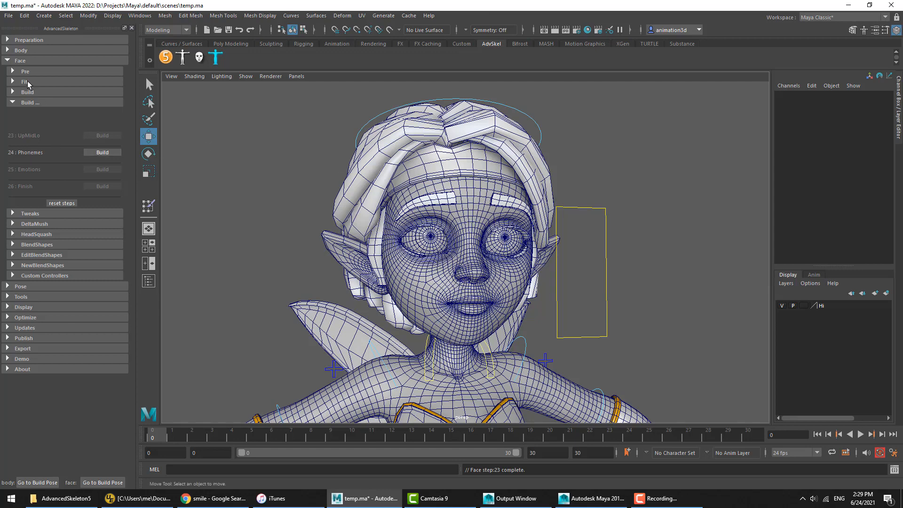
pyautogui.click(102, 152)
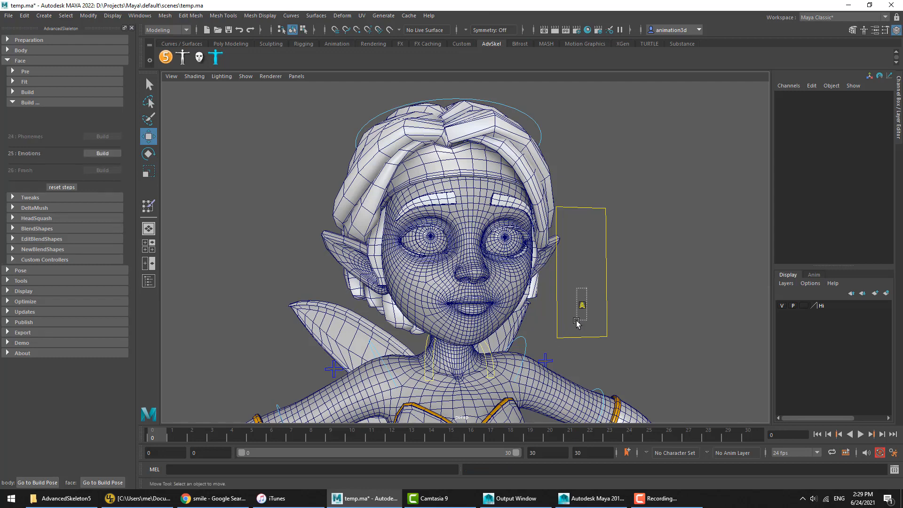
# Try the Aaa and Eh phonemes of ctrlPhonemes_M on the mouth, undoing each change.
pyautogui.click(586, 320)
pyautogui.scroll(3, 584, 306)
pyautogui.click(839, 102)
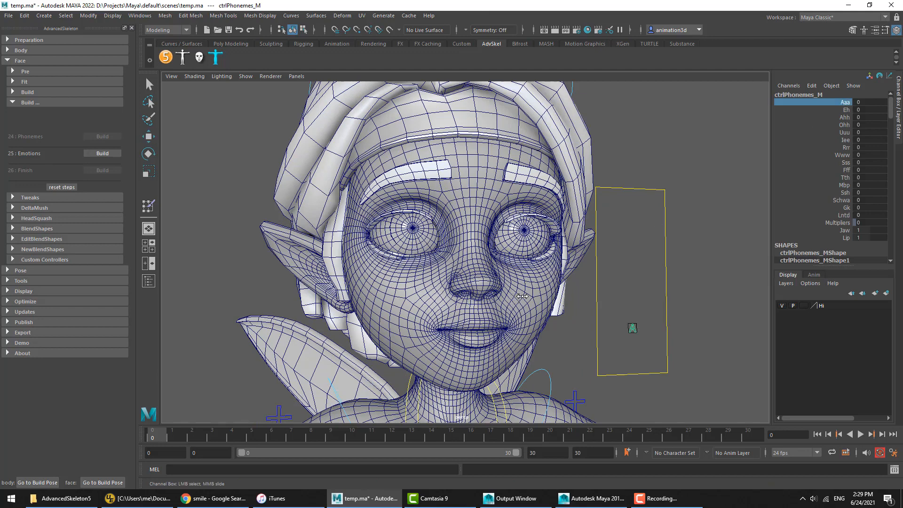
pyautogui.click(833, 112)
pyautogui.moveTo(643, 258); pyautogui.dragTo(711, 247, button='middle')
pyautogui.hotkey('ctrl', 'z')
pyautogui.click(846, 102)
pyautogui.moveTo(570, 280); pyautogui.dragTo(719, 266, button='middle')
pyautogui.hotkey('ctrl', 'z')
# Examine the Driving Systems options for creating and editing poses, and close them again.
pyautogui.click(24, 270)
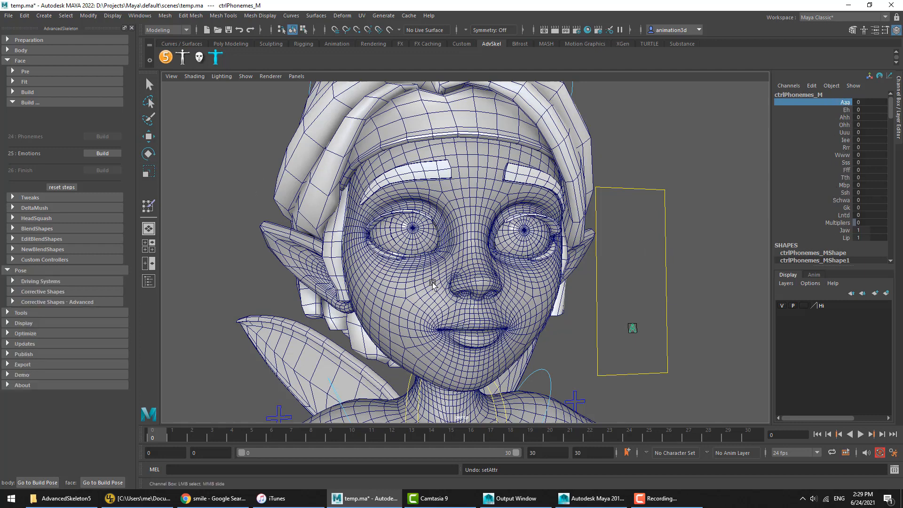
pyautogui.click(38, 281)
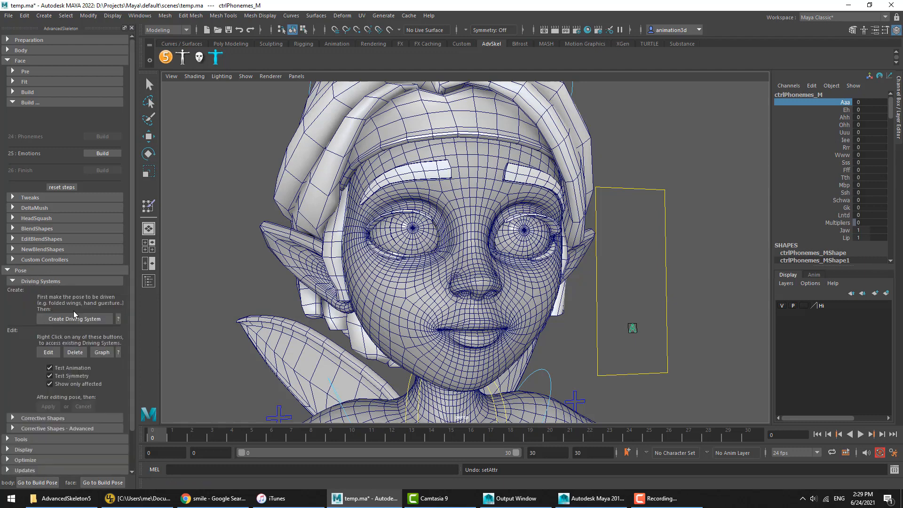
pyautogui.click(21, 271)
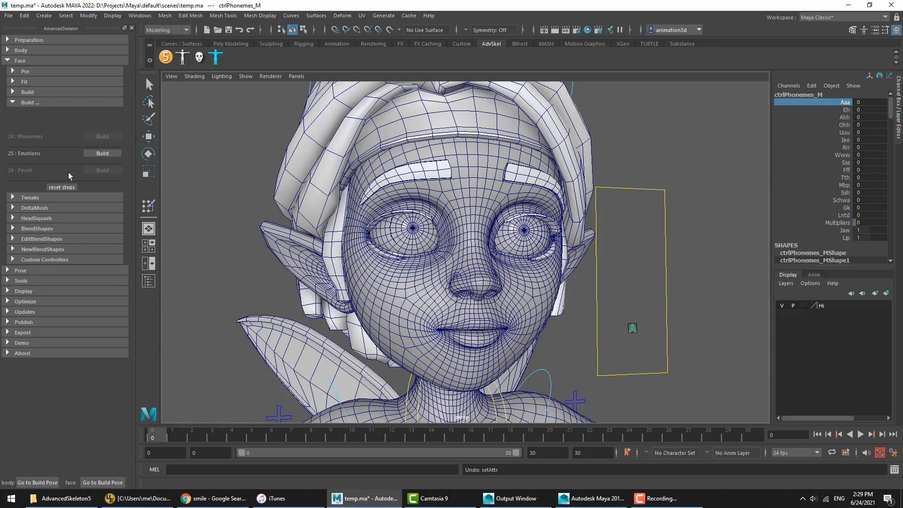
# Build step 25, Emotions, and select the ctrlEmotions_M control.
pyautogui.click(636, 229)
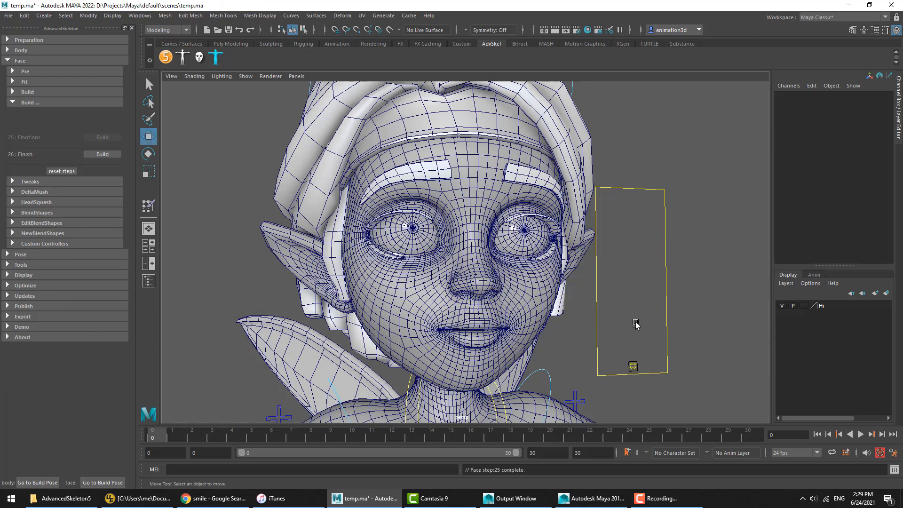
pyautogui.click(633, 367)
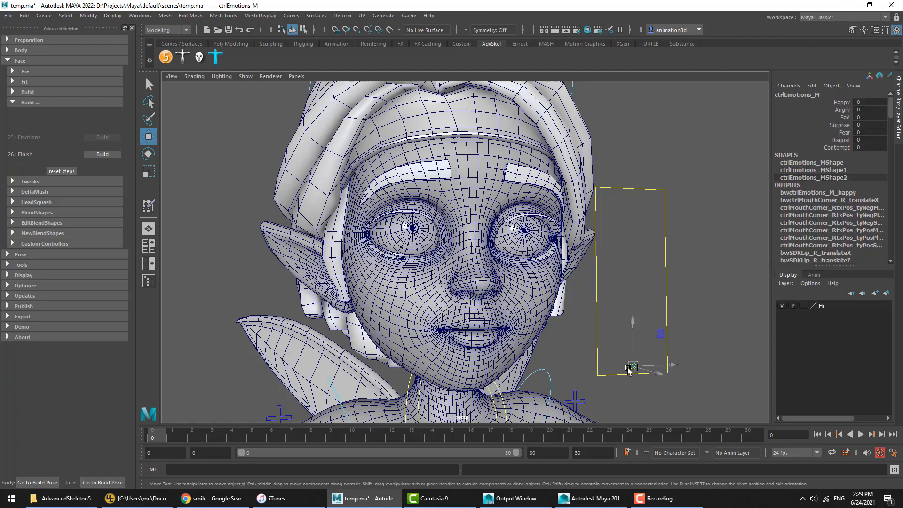
# Try the Happy, Sad, Surprise and Fear emotions of ctrlEmotions_M, undoing each change.
pyautogui.click(842, 103)
pyautogui.moveTo(576, 227); pyautogui.dragTo(716, 175, button='middle')
pyautogui.hotkey('ctrl', 'z')
pyautogui.click(843, 117)
pyautogui.hotkey('ctrl', 'z')
pyautogui.click(834, 125)
pyautogui.hotkey('ctrl', 'z')
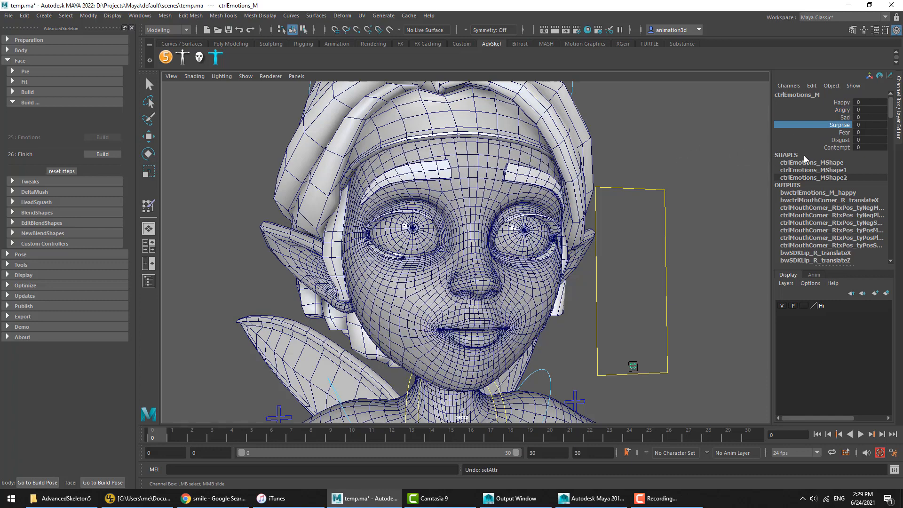
pyautogui.click(836, 132)
pyautogui.moveTo(632, 182); pyautogui.dragTo(669, 185, button='middle')
pyautogui.hotkey('ctrl', 'z')
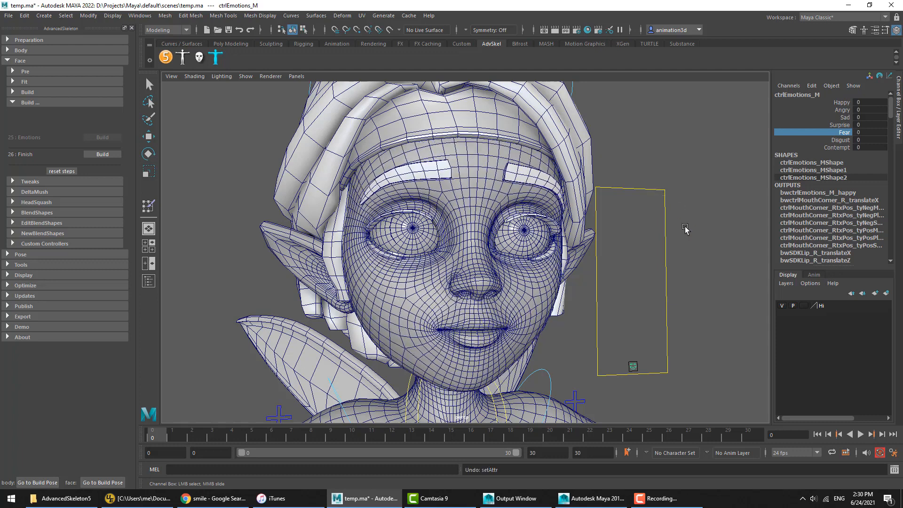
# Build step 26, Finish, and briefly select the slider controls inside the control box.
pyautogui.click(676, 266)
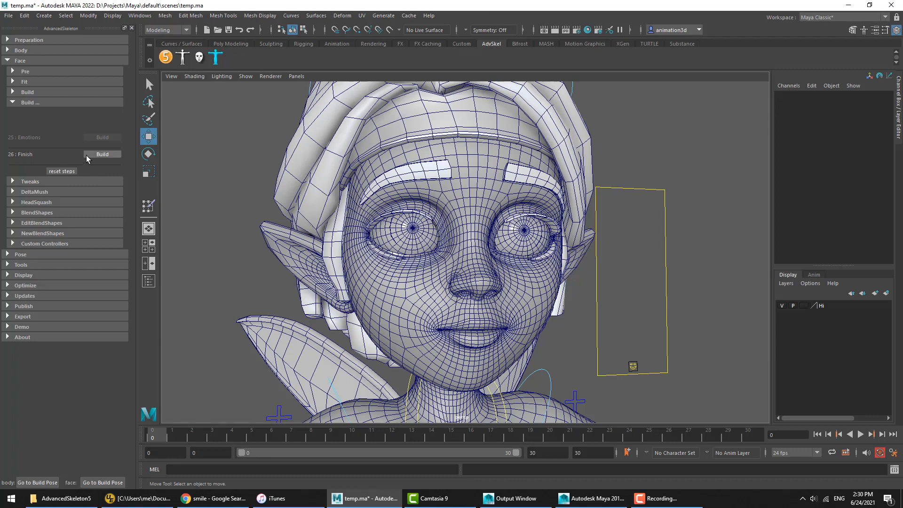
pyautogui.click(103, 156)
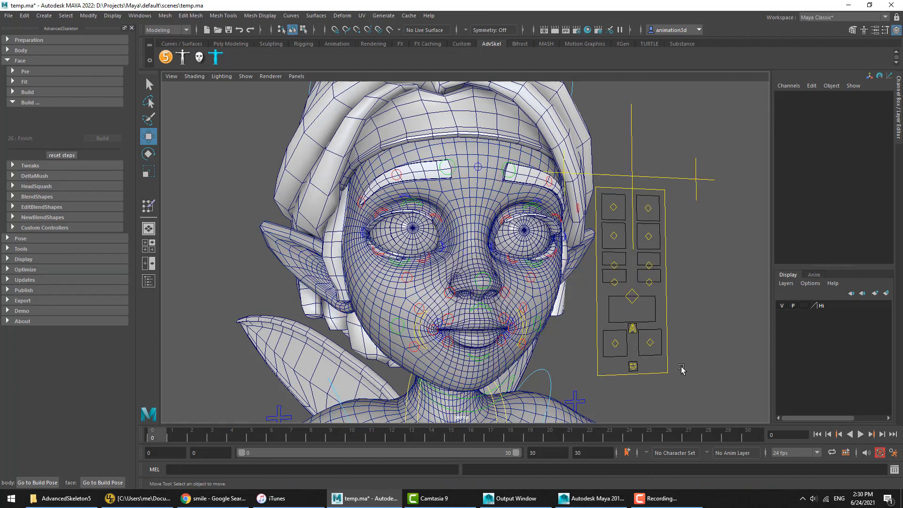
pyautogui.moveTo(663, 190); pyautogui.dragTo(619, 305)
pyautogui.moveTo(622, 302)
pyautogui.mouseDown(button='middle')
pyautogui.moveTo(626, 311)
pyautogui.moveTo(625, 287)
pyautogui.moveTo(633, 302)
pyautogui.moveTo(626, 299)
pyautogui.mouseUp(button='middle')
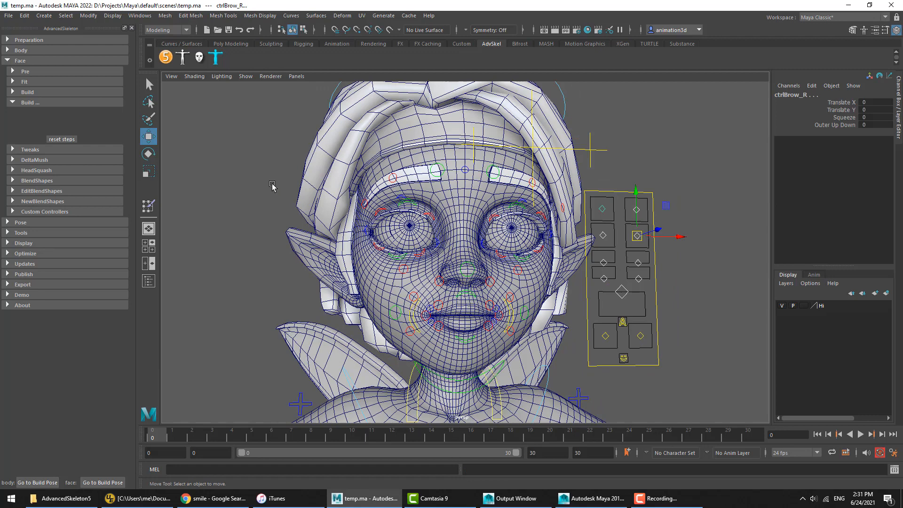
pyautogui.click(272, 186)
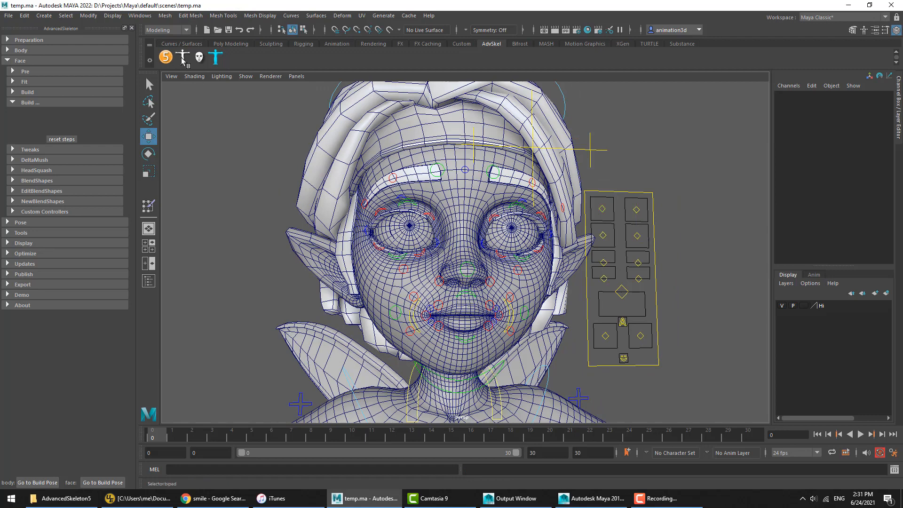
# Open the MoCapLibrary from the biped selector and apply a face motion capture to the rig.
pyautogui.click(182, 57)
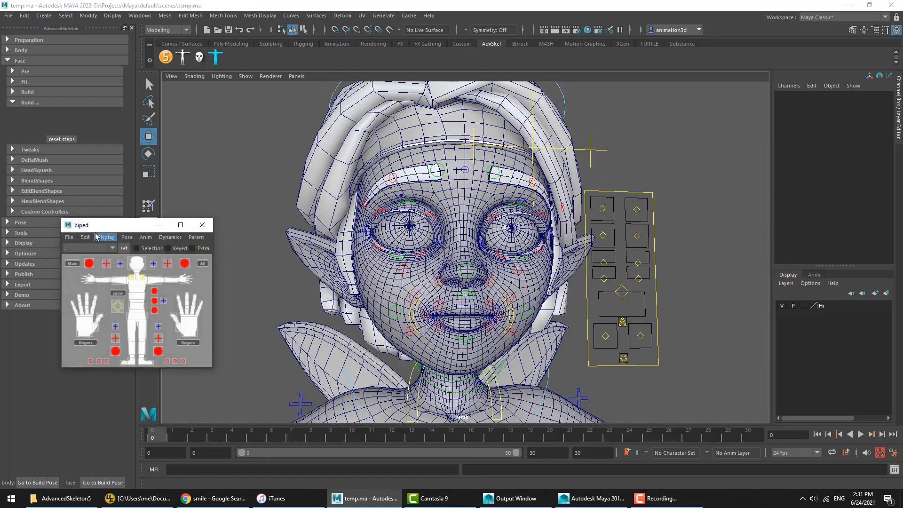
pyautogui.click(146, 237)
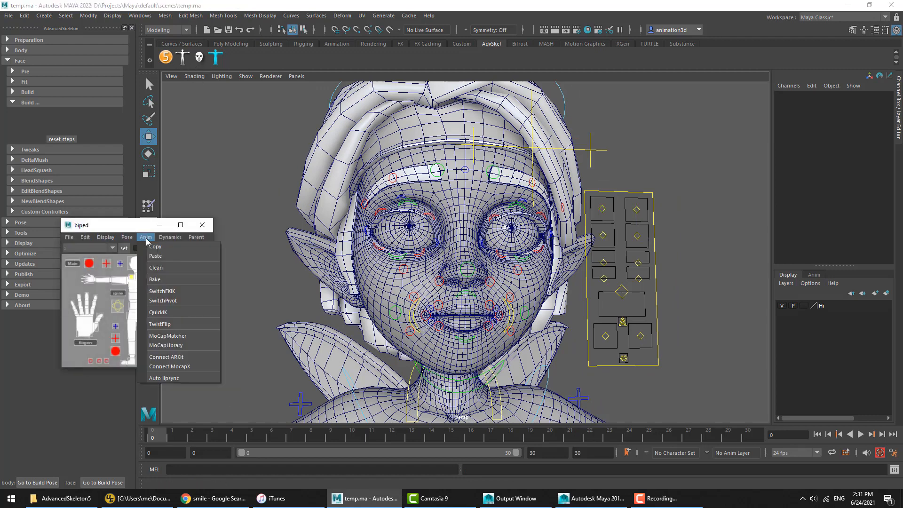
pyautogui.click(187, 347)
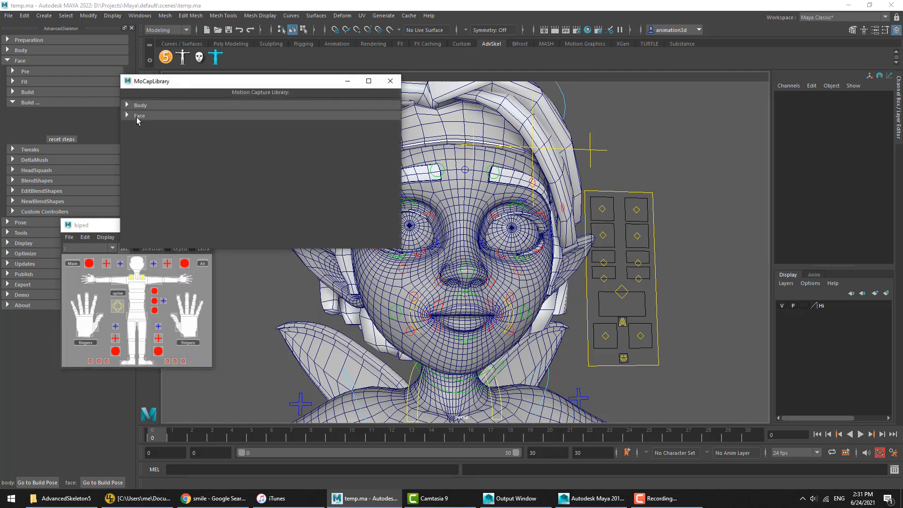
pyautogui.click(138, 116)
pyautogui.click(181, 130)
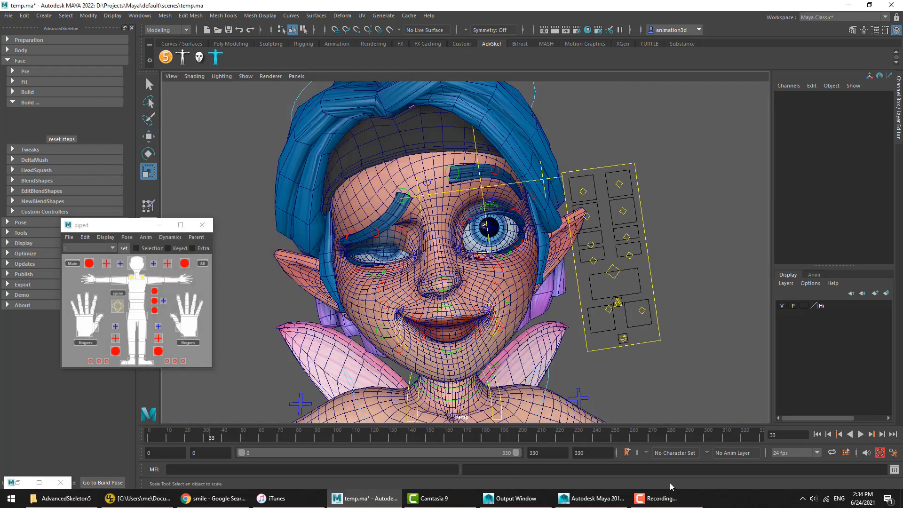
# Play back the face motion capture to examine the facial deformation, and stop the playback.
pyautogui.click(861, 434)
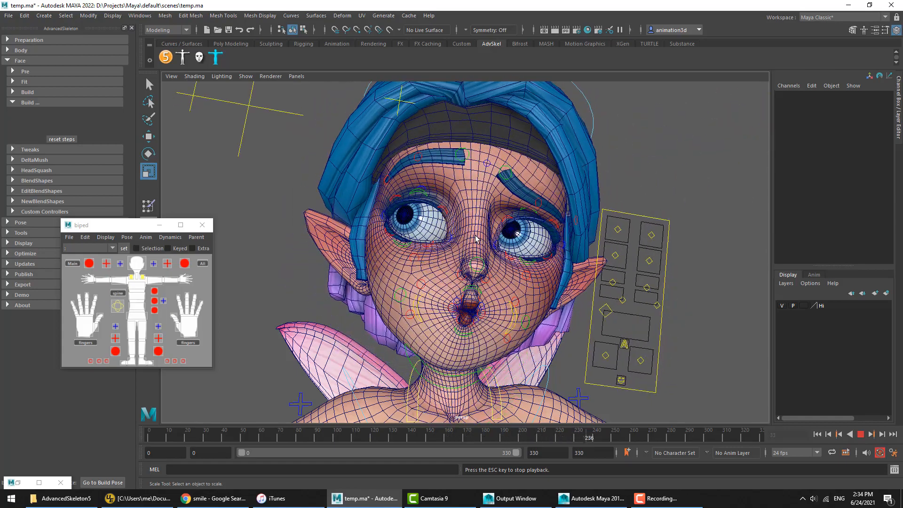
pyautogui.click(862, 434)
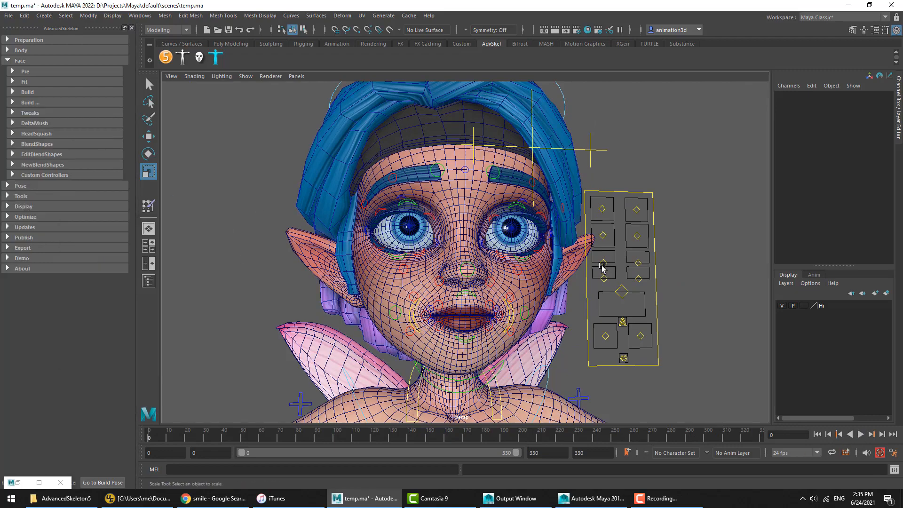
# Examine the coloured face and its control box up close from slightly different angles.
pyautogui.keyDown('alt'); pyautogui.moveTo(538, 234); pyautogui.dragTo(555, 235, button='right'); pyautogui.keyUp('alt')
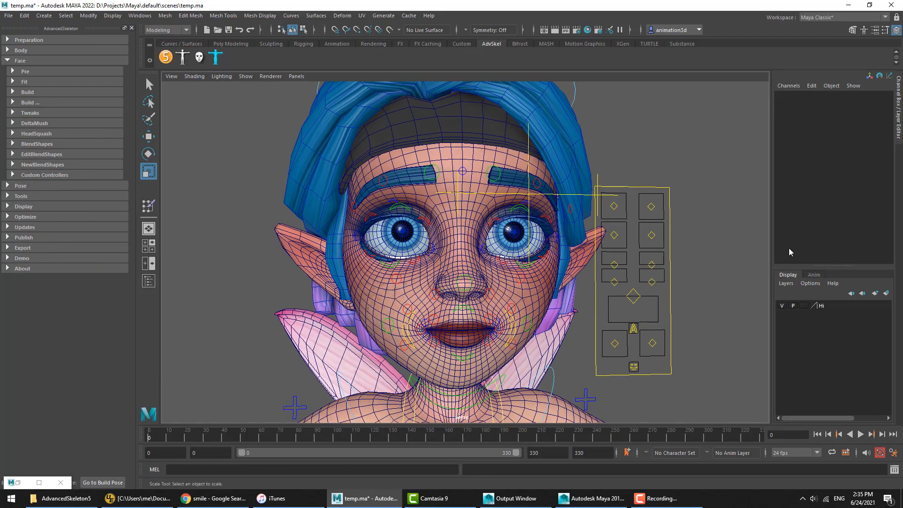
pyautogui.keyDown('alt'); pyautogui.moveTo(649, 264); pyautogui.dragTo(626, 262); pyautogui.keyUp('alt')
pyautogui.keyDown('alt'); pyautogui.moveTo(625, 262); pyautogui.dragTo(637, 279, button='right'); pyautogui.keyUp('alt')
pyautogui.moveTo(637, 279)
pyautogui.keyDown('alt'); pyautogui.mouseDown()
pyautogui.moveTo(650, 283)
pyautogui.moveTo(632, 278)
pyautogui.mouseUp(); pyautogui.keyUp('alt')
pyautogui.keyDown('alt'); pyautogui.moveTo(632, 277); pyautogui.dragTo(657, 284, button='right'); pyautogui.keyUp('alt')
pyautogui.keyDown('alt'); pyautogui.moveTo(643, 273); pyautogui.dragTo(639, 260, button='middle'); pyautogui.keyUp('alt')
pyautogui.keyDown('alt'); pyautogui.moveTo(611, 306); pyautogui.dragTo(619, 298); pyautogui.keyUp('alt')
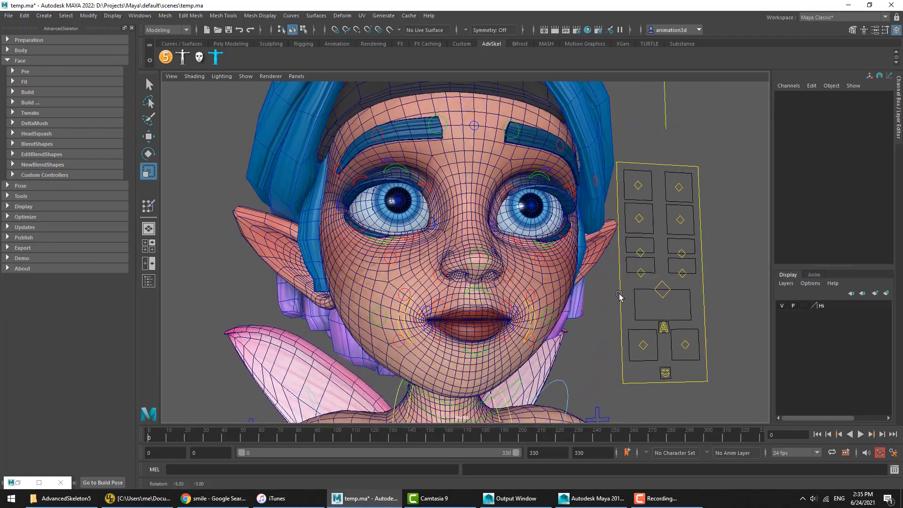
# Try raising the right brow slider in the control box to a Translate Y of 1, and undo the move.
pyautogui.keyDown('alt'); pyautogui.moveTo(619, 298); pyautogui.dragTo(604, 300, button='right'); pyautogui.keyUp('alt')
pyautogui.moveTo(627, 186); pyautogui.dragTo(658, 241)
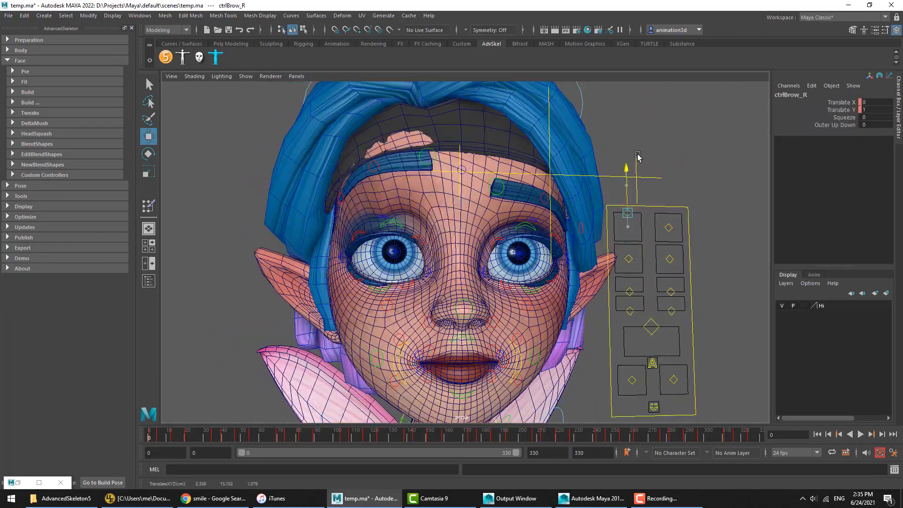
pyautogui.hotkey('ctrl', 'z')
pyautogui.hotkey('ctrl', 'z')
pyautogui.click(638, 334)
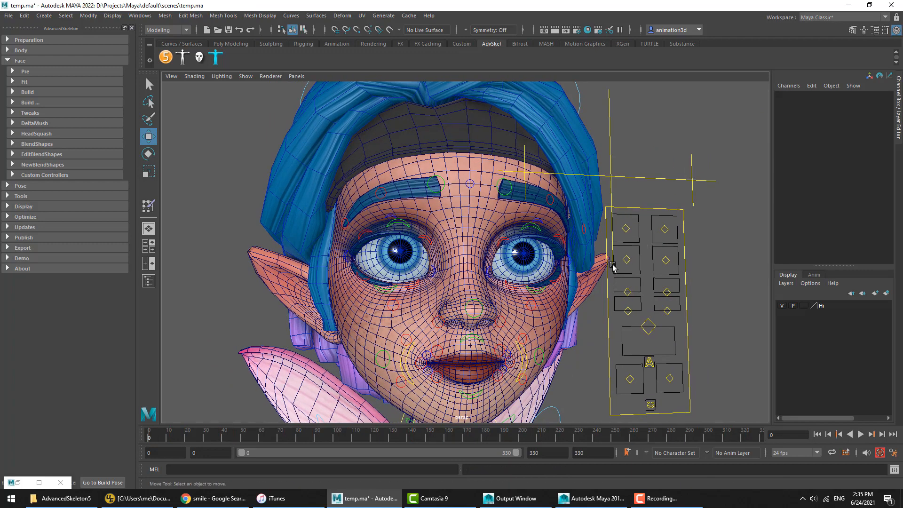
# Lower the right brow slider in the control box to a Translate Y of -1.
pyautogui.click(630, 228)
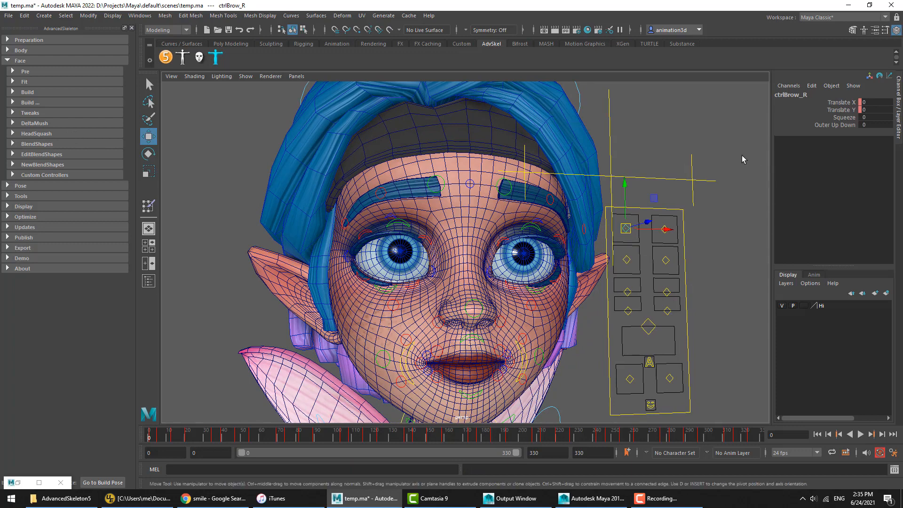
pyautogui.moveTo(626, 183); pyautogui.dragTo(623, 226)
pyautogui.hotkey('ctrl', 'z')
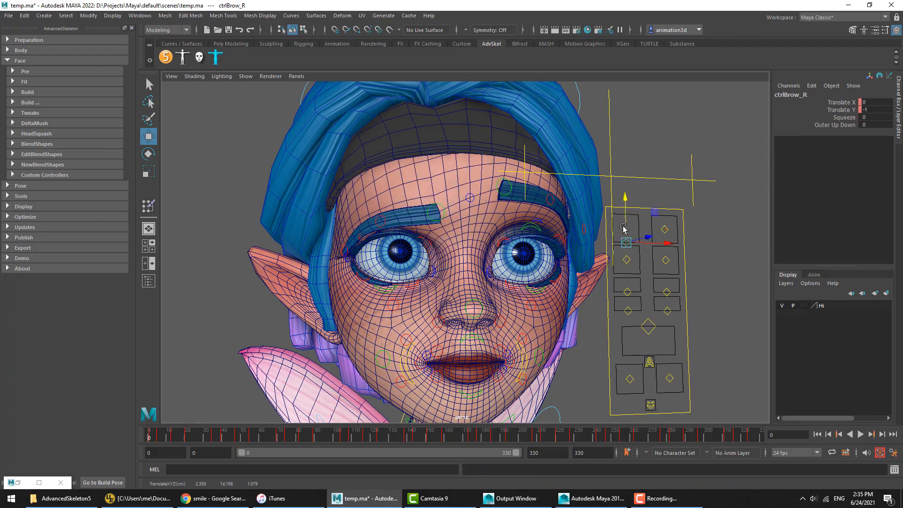
pyautogui.click(623, 200)
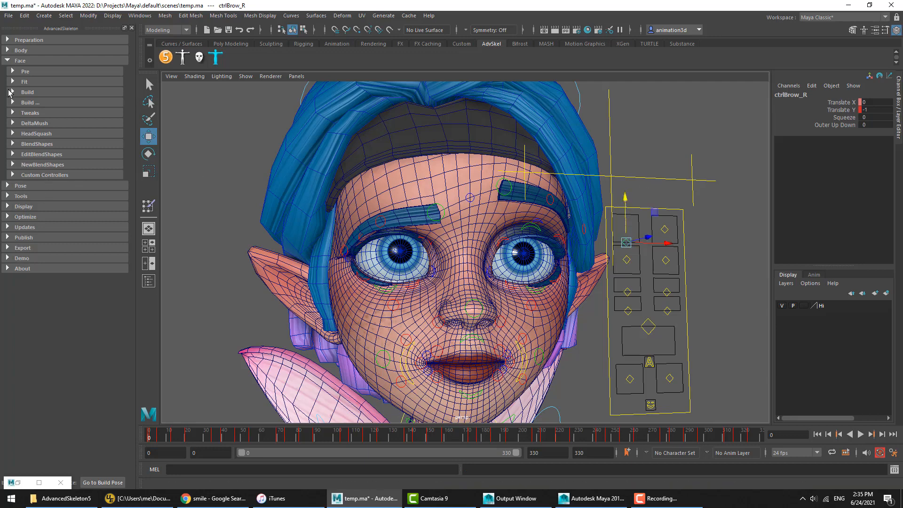
# Start editing the driving system of the right brow slider's lowered pose from the Pose tools.
pyautogui.click(21, 61)
pyautogui.click(27, 82)
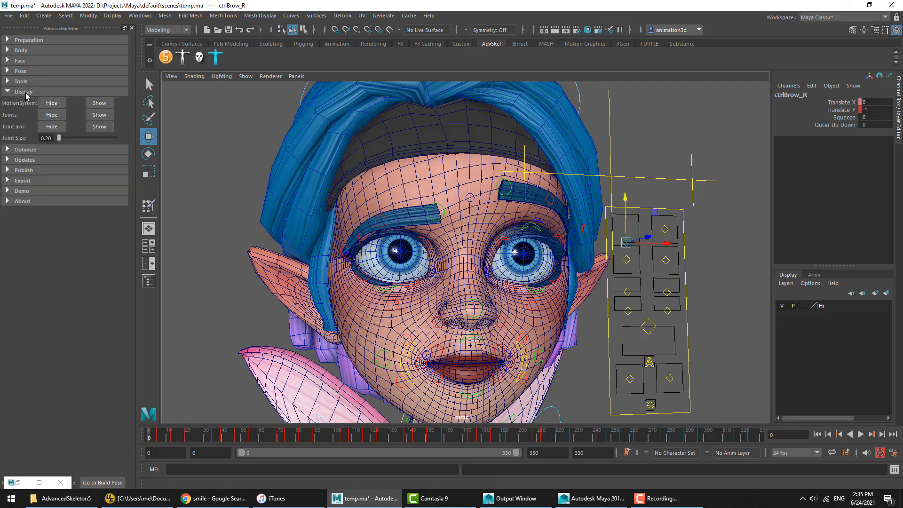
pyautogui.click(25, 81)
pyautogui.click(21, 71)
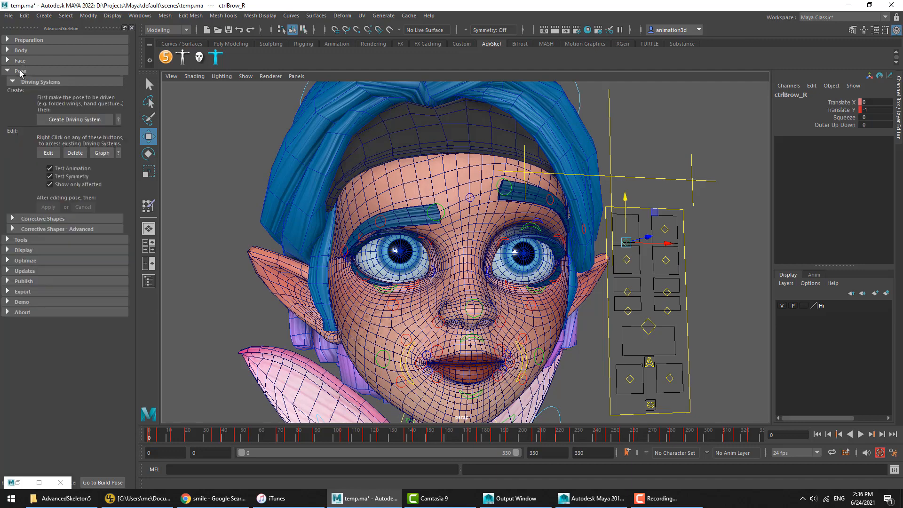
pyautogui.click(48, 153)
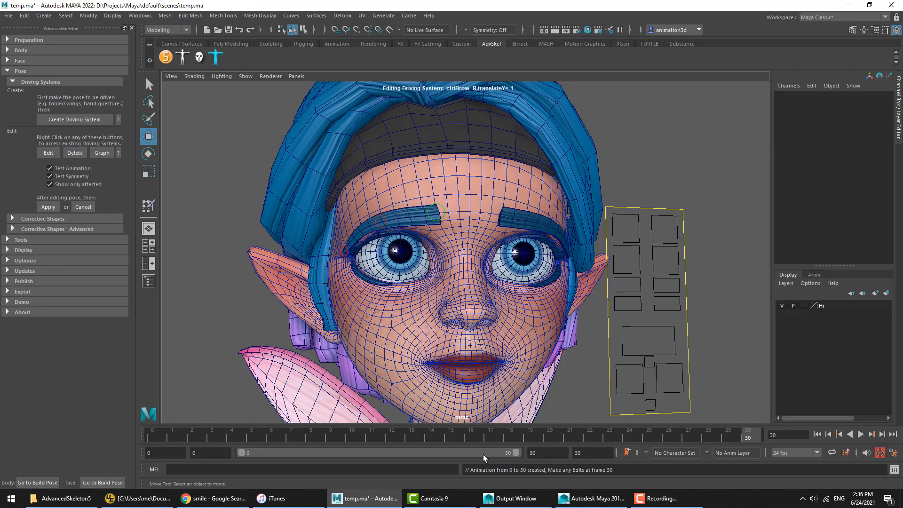
# Scrub and play back the test animation to examine the right brow's movement, and stop the playback.
pyautogui.moveTo(407, 439); pyautogui.dragTo(28, 446)
pyautogui.hotkey('alt', 'v')
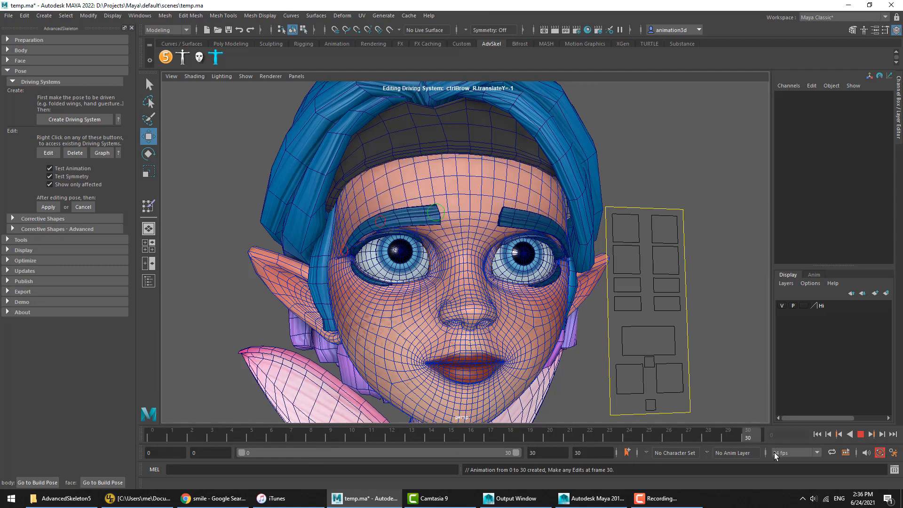
pyautogui.hotkey('alt', 'v')
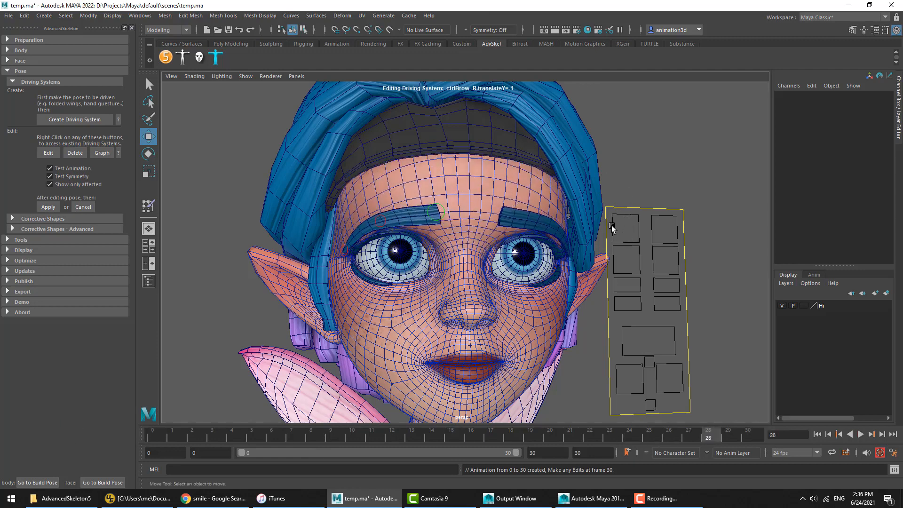
# Lower the right inner eyebrow control to a Translate Y of about -1.54 at frame 30, and apply the driving system edit.
pyautogui.click(435, 213)
pyautogui.moveTo(415, 438); pyautogui.dragTo(754, 437)
pyautogui.moveTo(437, 165); pyautogui.dragTo(436, 281)
pyautogui.click(381, 218)
pyautogui.click(437, 224)
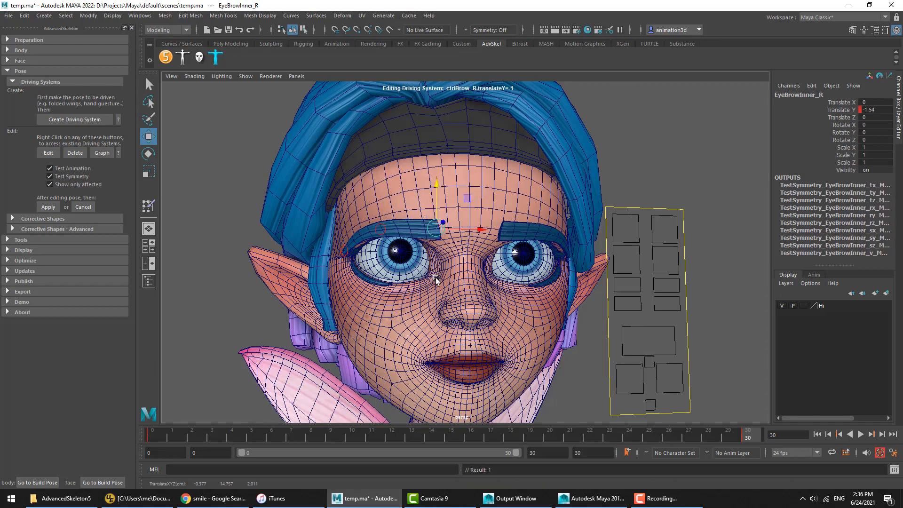
pyautogui.click(48, 207)
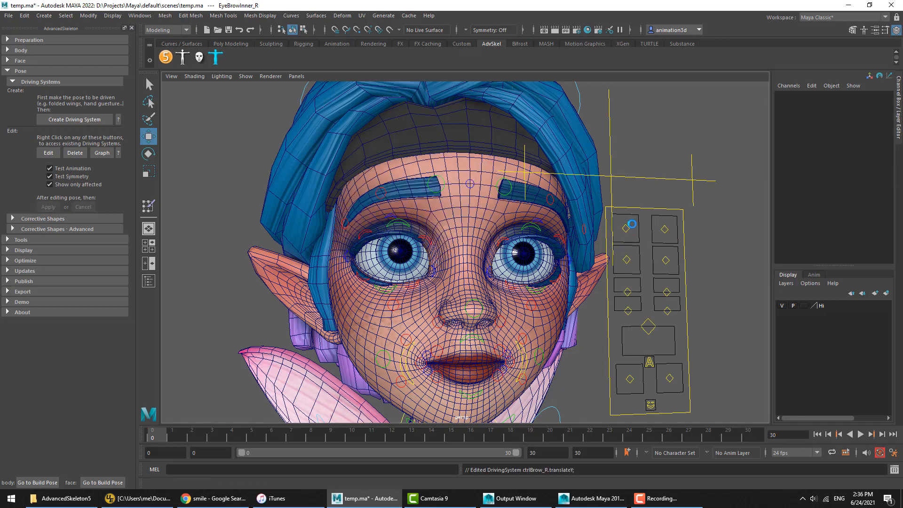
# Test the edited brow pose by moving the brow sliders in the control box, and undo the moves.
pyautogui.moveTo(623, 219); pyautogui.dragTo(669, 235)
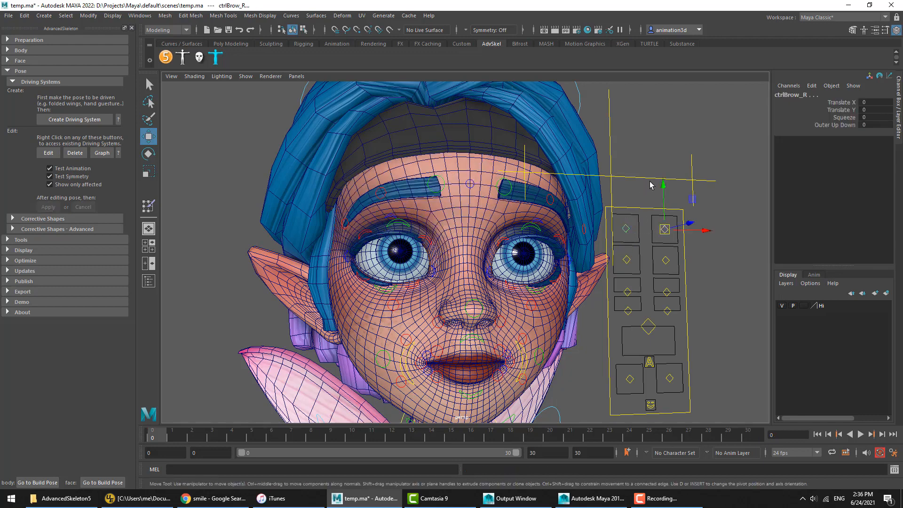
pyautogui.moveTo(664, 183); pyautogui.dragTo(627, 198)
pyautogui.hotkey('ctrl', 'z')
pyautogui.click(627, 228)
pyautogui.hotkey('ctrl', 'z')
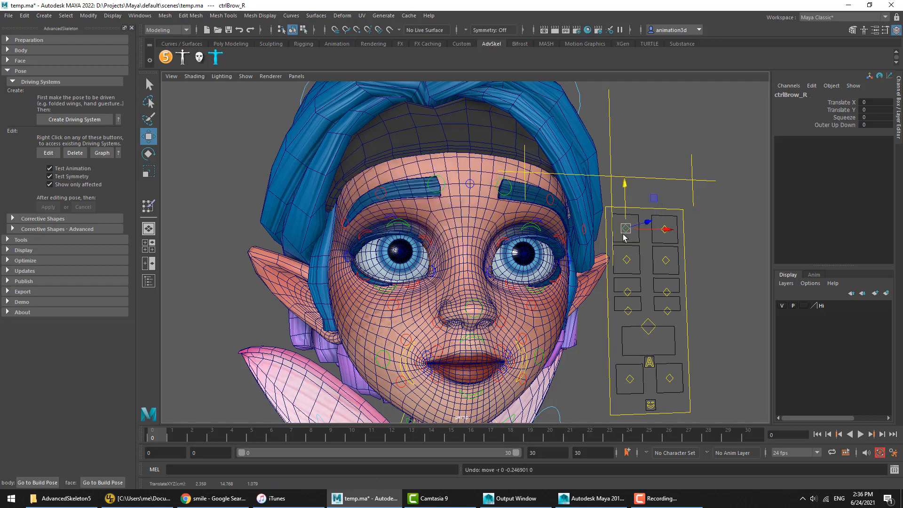
pyautogui.moveTo(629, 230)
pyautogui.mouseDown()
pyautogui.moveTo(630, 221)
pyautogui.moveTo(626, 231)
pyautogui.mouseUp()
pyautogui.hotkey('ctrl', 'z')
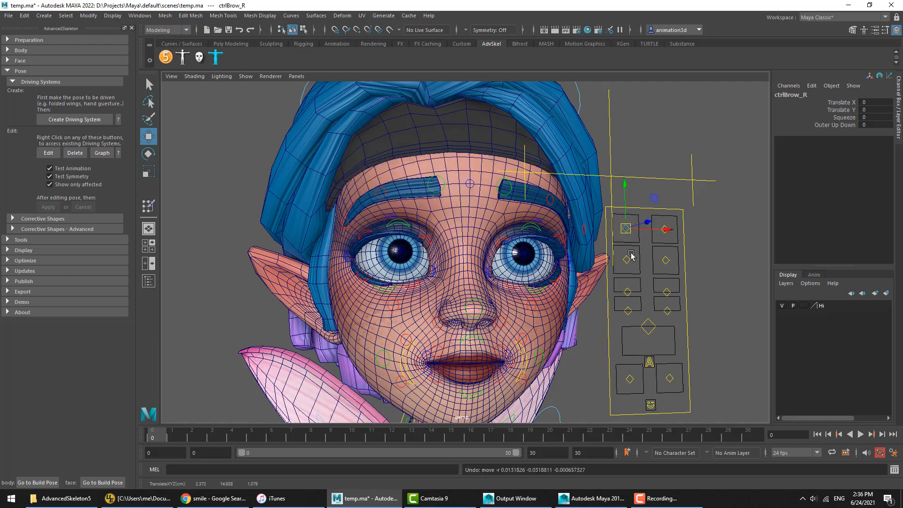
# Select the right eye, eyelid and mouth sliders in turn to examine their attributes.
pyautogui.click(628, 260)
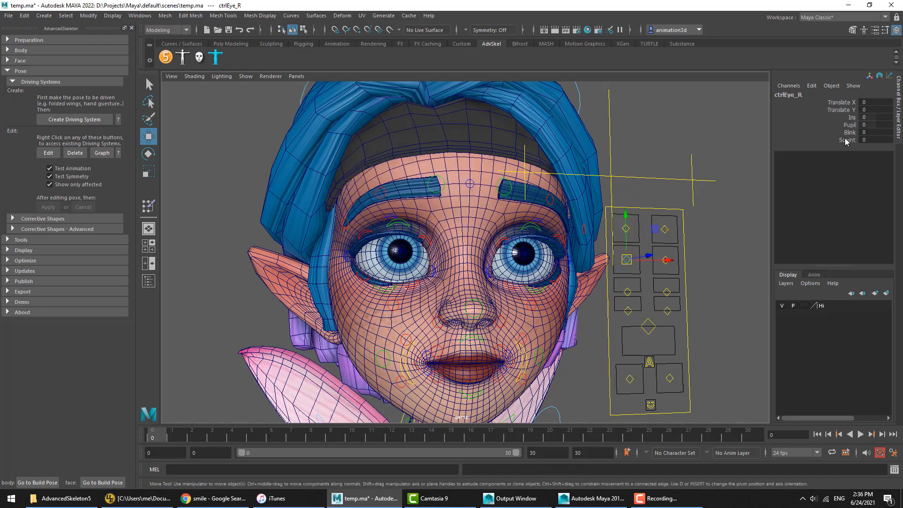
pyautogui.click(846, 140)
pyautogui.moveTo(638, 291); pyautogui.dragTo(618, 311)
pyautogui.click(649, 326)
pyautogui.click(149, 136)
# Close the Pose section and test the right cheek control with a slight move.
pyautogui.click(20, 71)
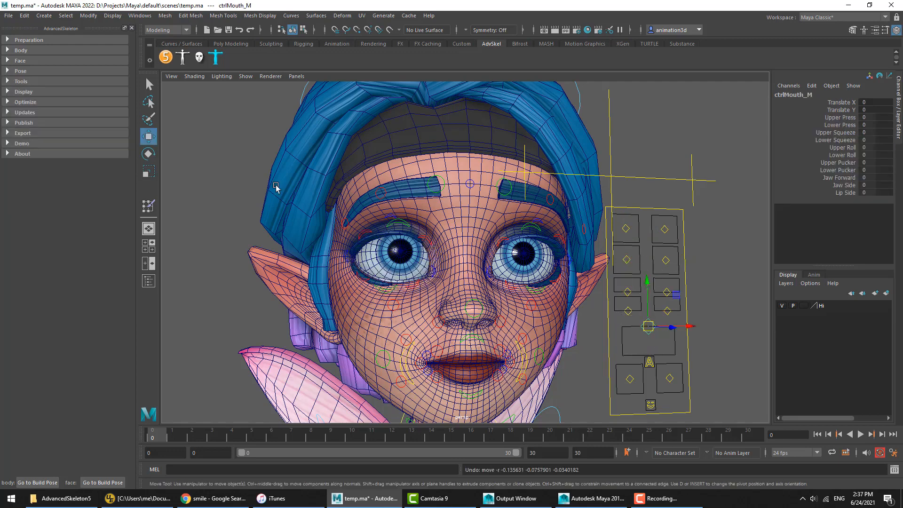
pyautogui.click(380, 367)
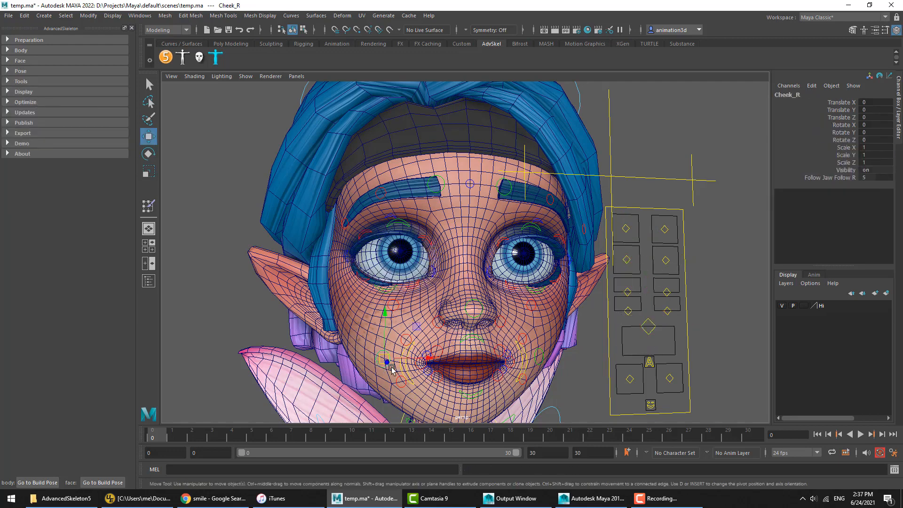
pyautogui.moveTo(383, 364); pyautogui.dragTo(395, 369)
# Open the Paint Skin Weights tool settings for the body mesh, look through its influences, and leave the tool.
pyautogui.click(360, 326)
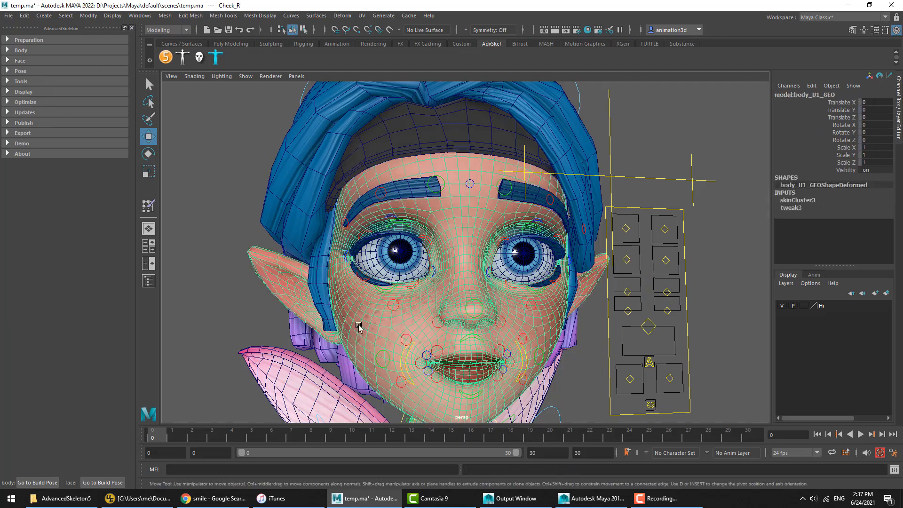
pyautogui.click(147, 211)
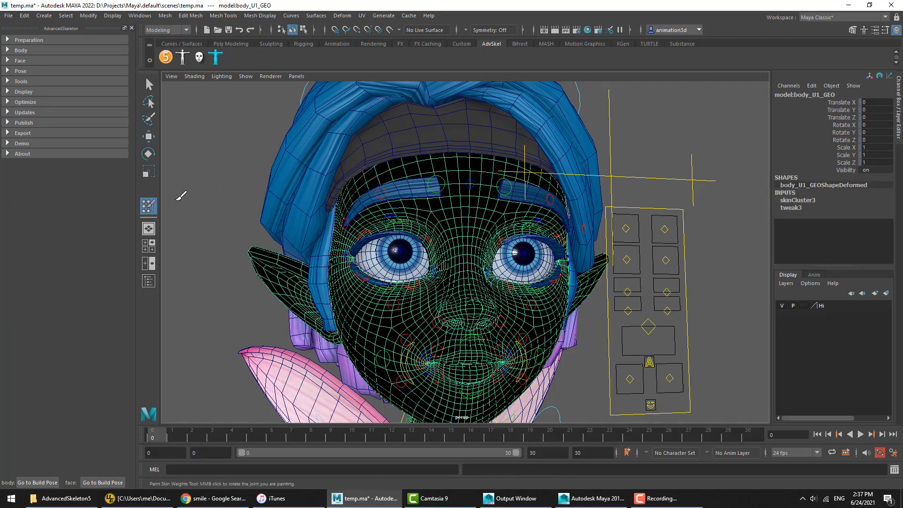
pyautogui.doubleClick(155, 207)
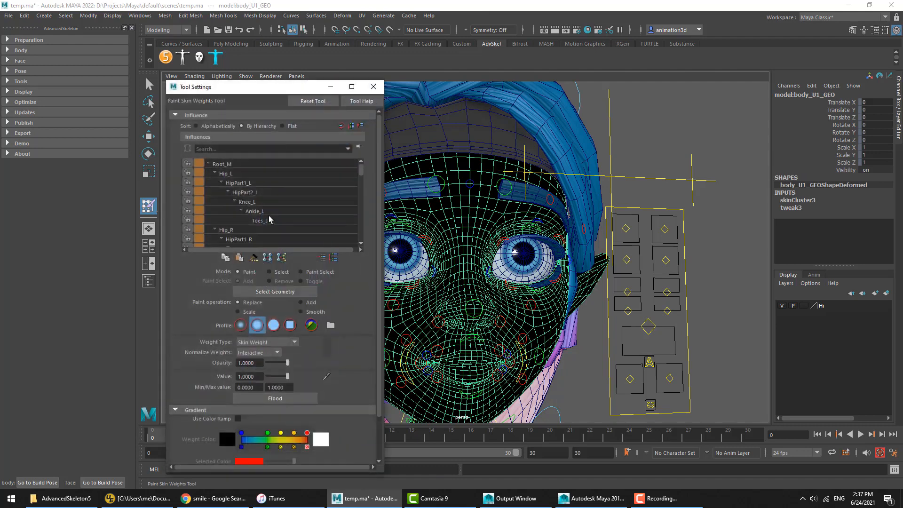
pyautogui.scroll(-5, 365, 184)
pyautogui.moveTo(361, 176); pyautogui.dragTo(362, 212)
pyautogui.click(309, 200)
pyautogui.doubleClick(308, 221)
pyautogui.click(373, 88)
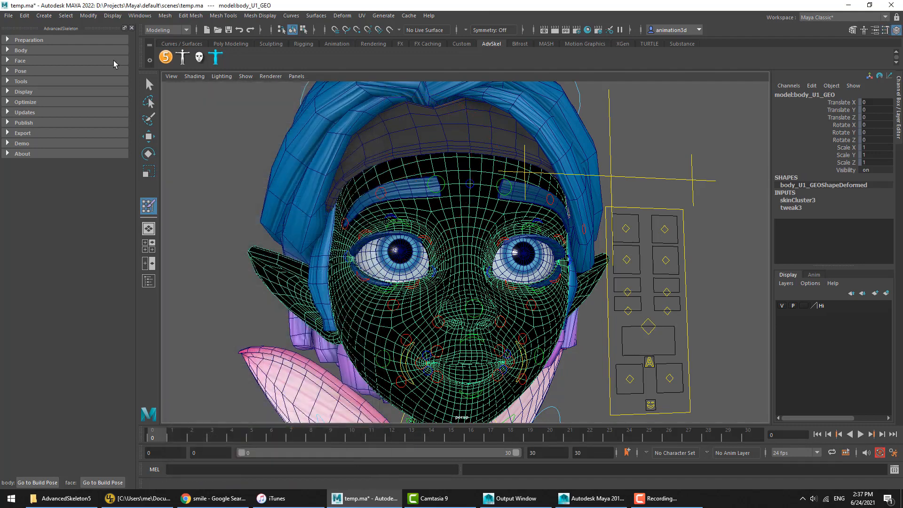
pyautogui.click(149, 85)
pyautogui.click(214, 170)
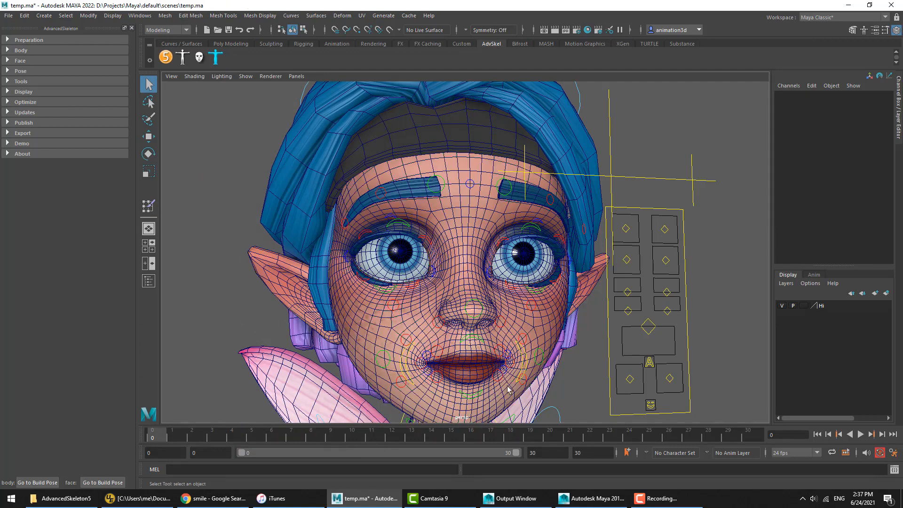
# Try moving the right cheek control outward, and undo the move.
pyautogui.click(378, 361)
pyautogui.click(379, 362)
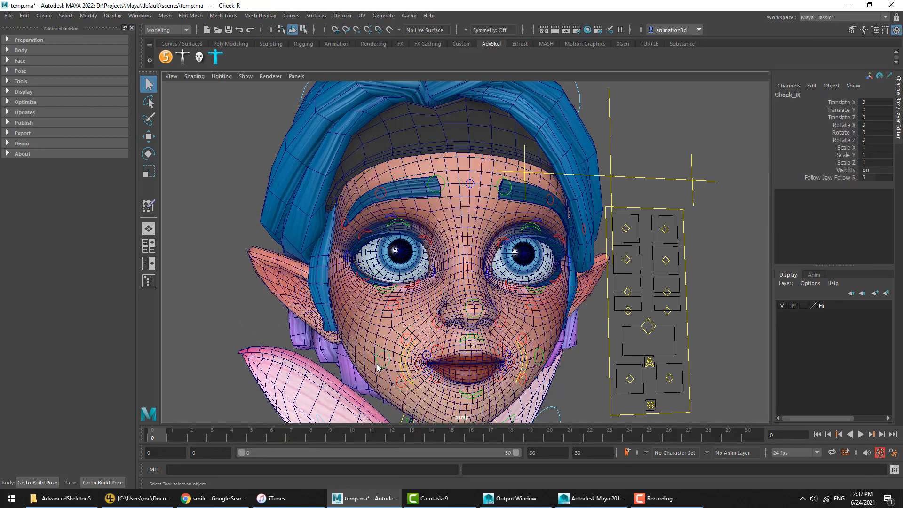
pyautogui.press('w')
pyautogui.moveTo(383, 363); pyautogui.dragTo(357, 358)
pyautogui.hotkey('ctrl', 'z')
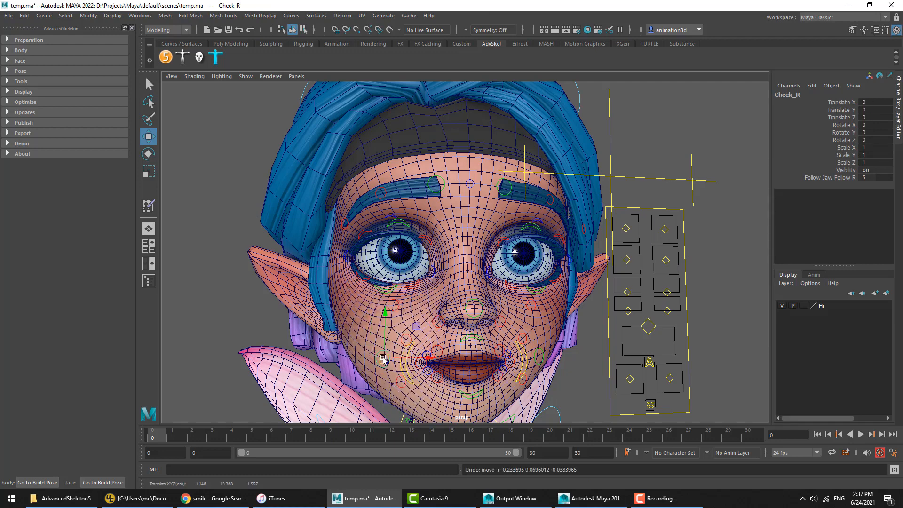
# Start skin-weight painting from the face Tweaks, select the CheekJoint_R influence to view its weights, and leave the tool.
pyautogui.click(20, 61)
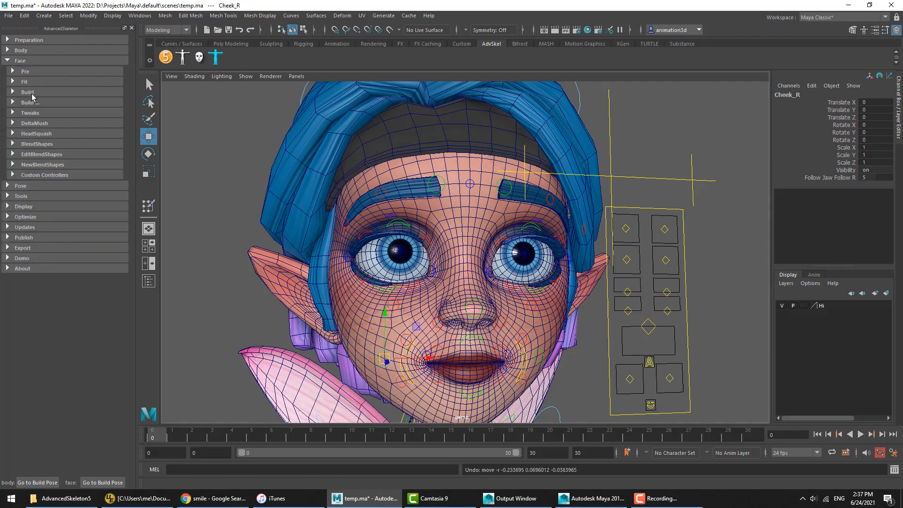
pyautogui.click(29, 112)
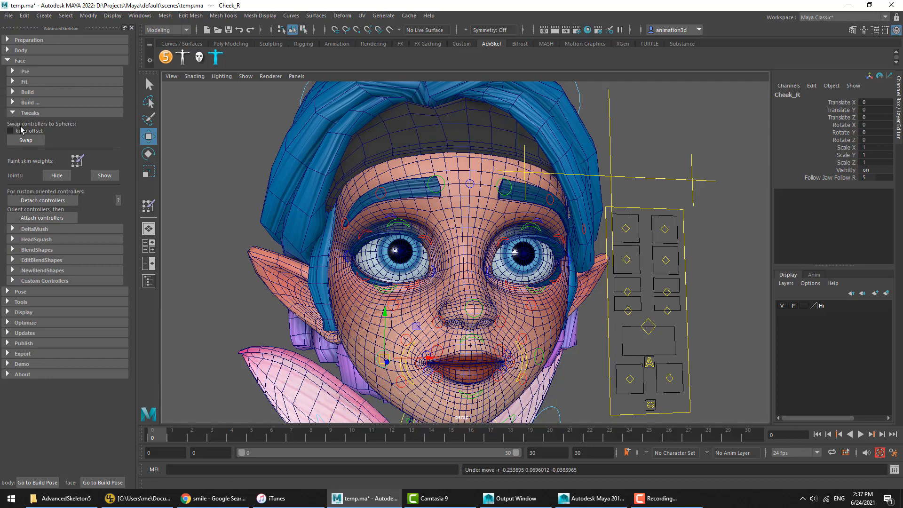
pyautogui.click(76, 161)
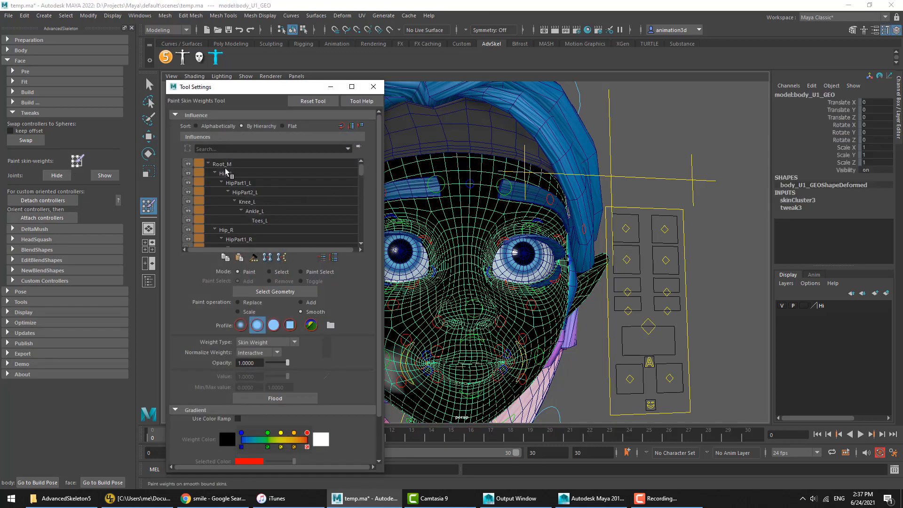
pyautogui.moveTo(362, 171); pyautogui.dragTo(361, 175)
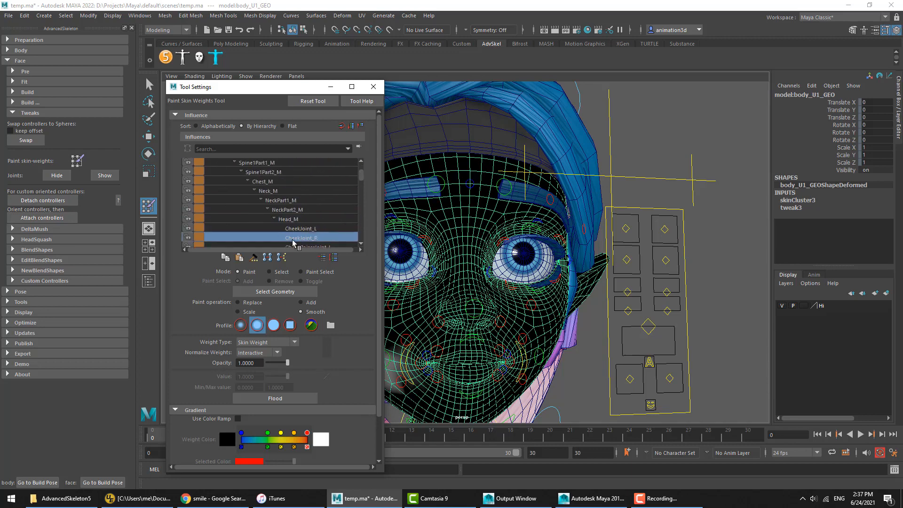
pyautogui.click(373, 86)
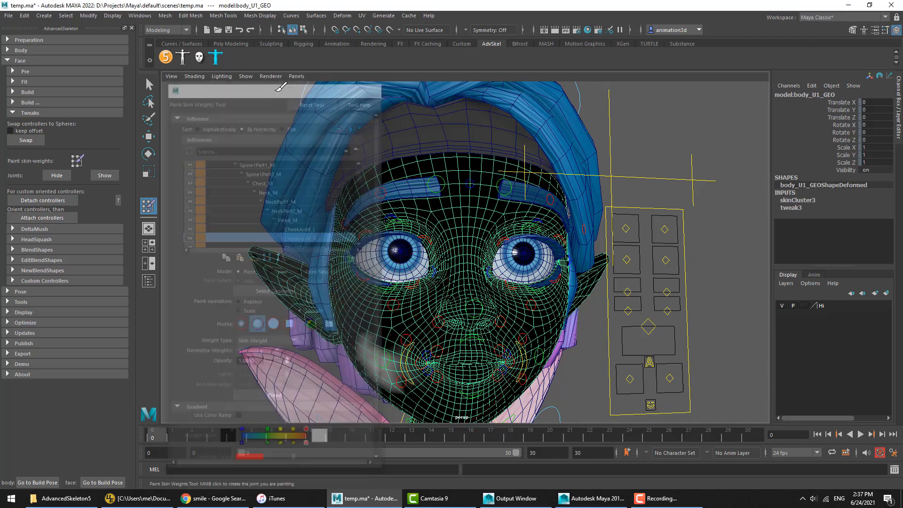
pyautogui.click(149, 85)
pyautogui.click(185, 130)
# Open the face DeltaMush options, check the eyebrows mesh's deformer inputs, and select the body mesh.
pyautogui.click(30, 113)
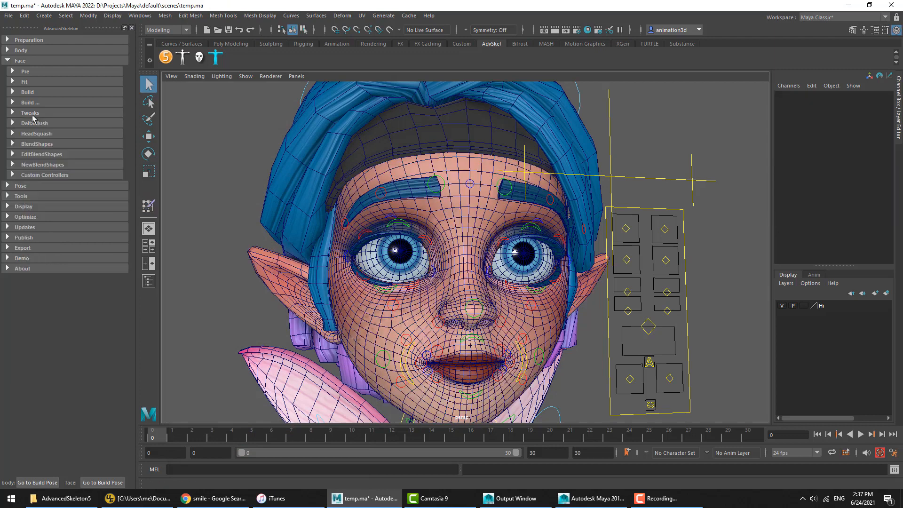
pyautogui.click(35, 125)
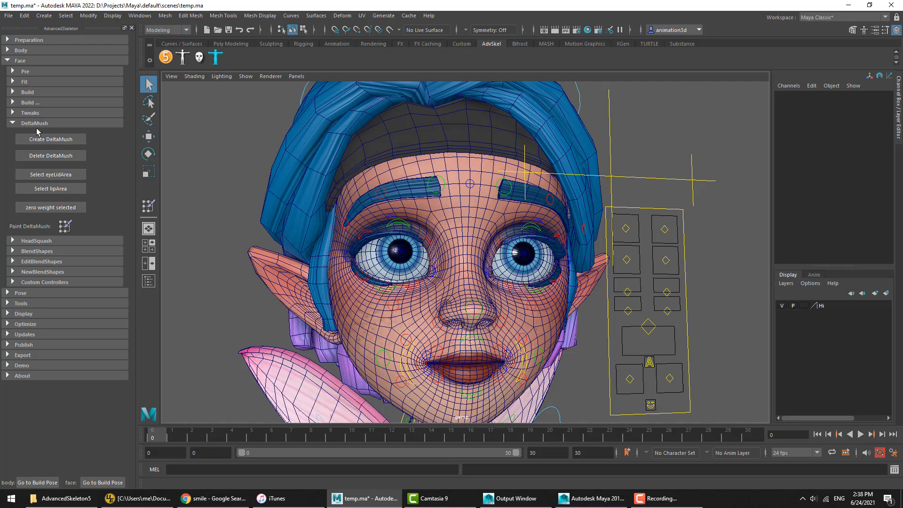
pyautogui.click(385, 369)
pyautogui.press('e')
pyautogui.click(439, 186)
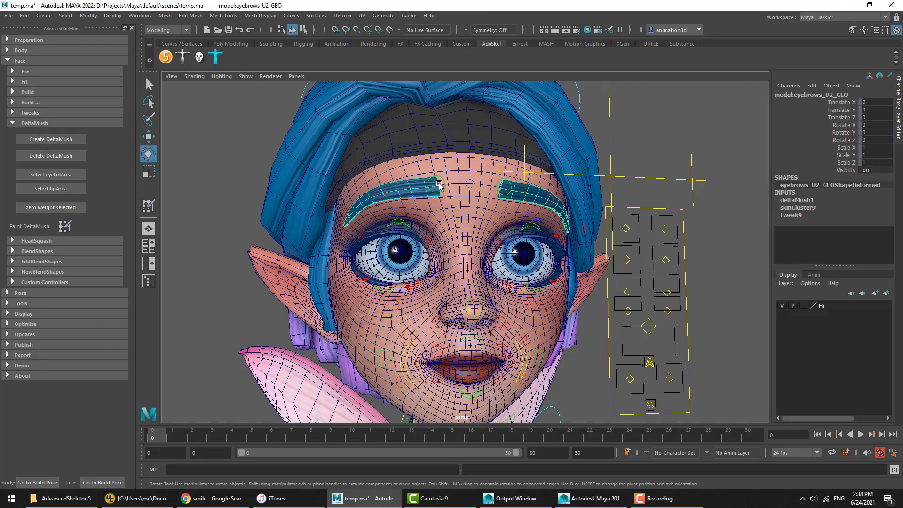
pyautogui.click(235, 165)
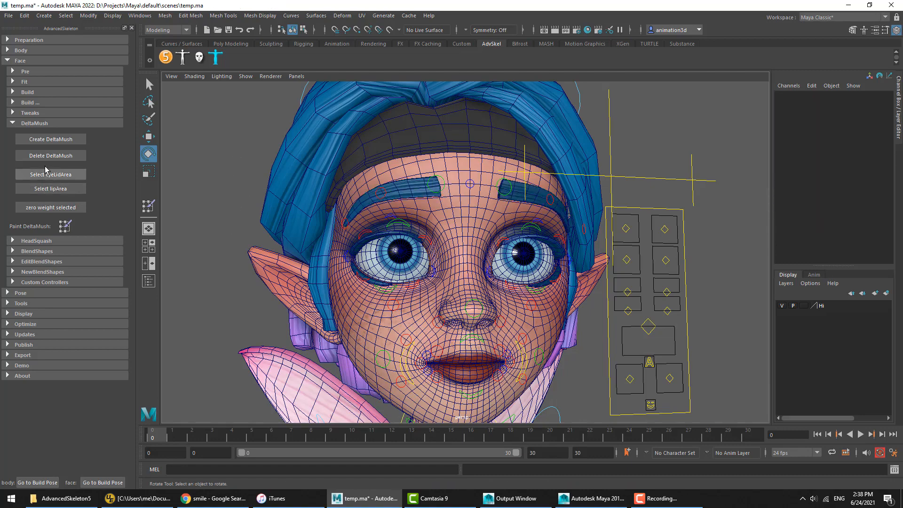
pyautogui.press('w')
pyautogui.click(278, 268)
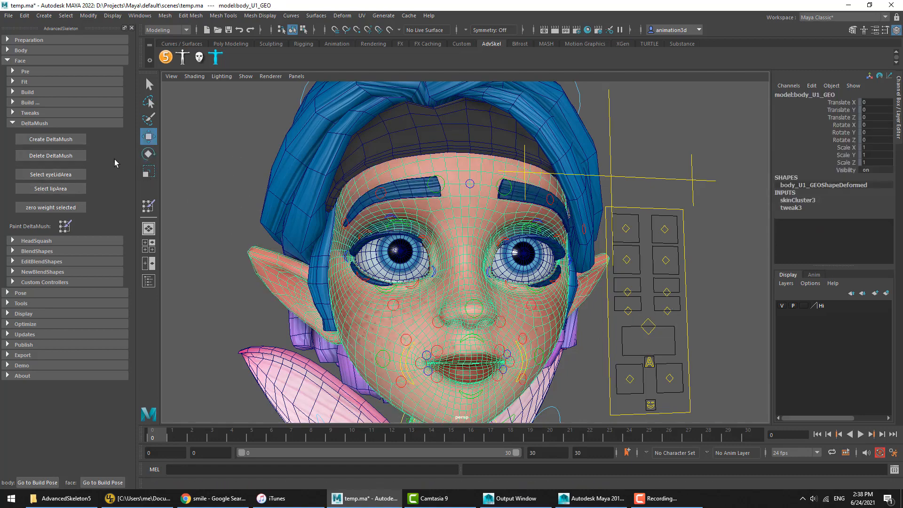
# Create a DeltaMush deformer on the selected body mesh, and clear the selection.
pyautogui.click(57, 143)
pyautogui.keyDown('alt'); pyautogui.moveTo(489, 247); pyautogui.dragTo(502, 247, button='right'); pyautogui.keyUp('alt')
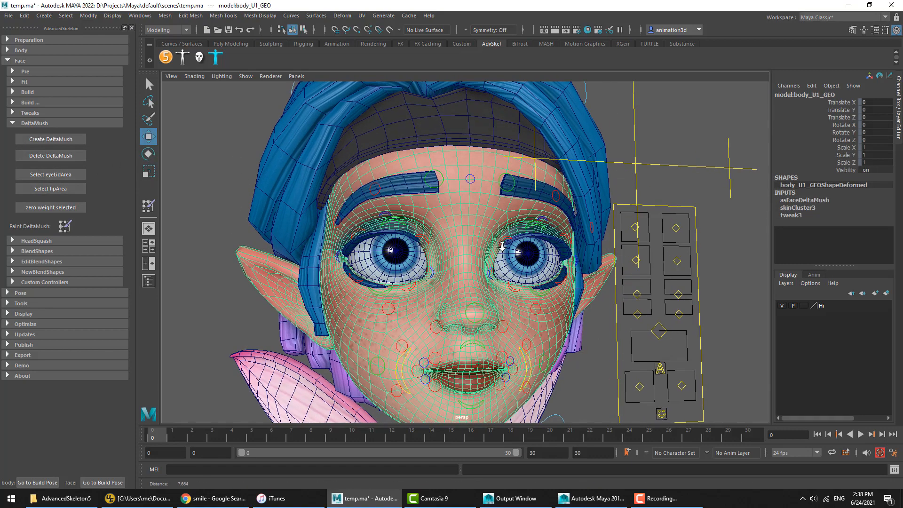
pyautogui.keyDown('alt'); pyautogui.moveTo(503, 247); pyautogui.dragTo(488, 219, button='middle'); pyautogui.keyUp('alt')
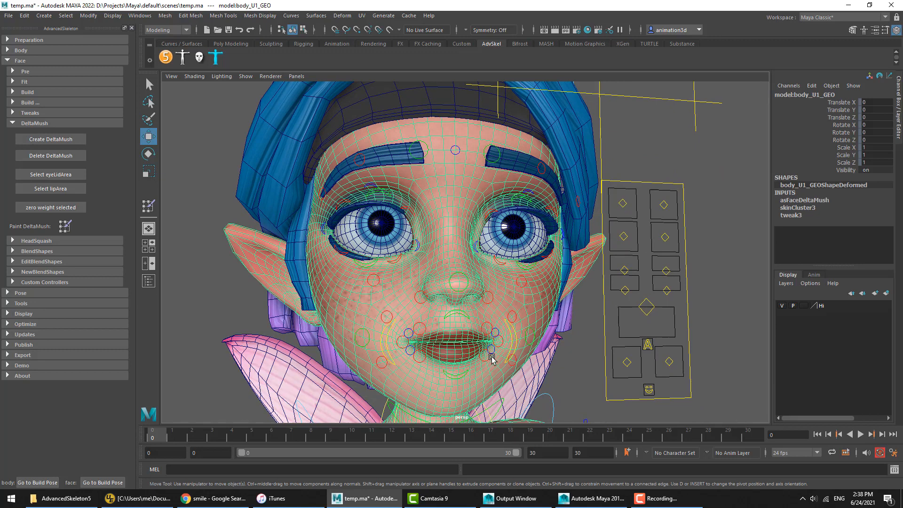
pyautogui.click(593, 362)
# Try moving the right cheek control and the right inner eyebrow control, undoing each move.
pyautogui.click(358, 346)
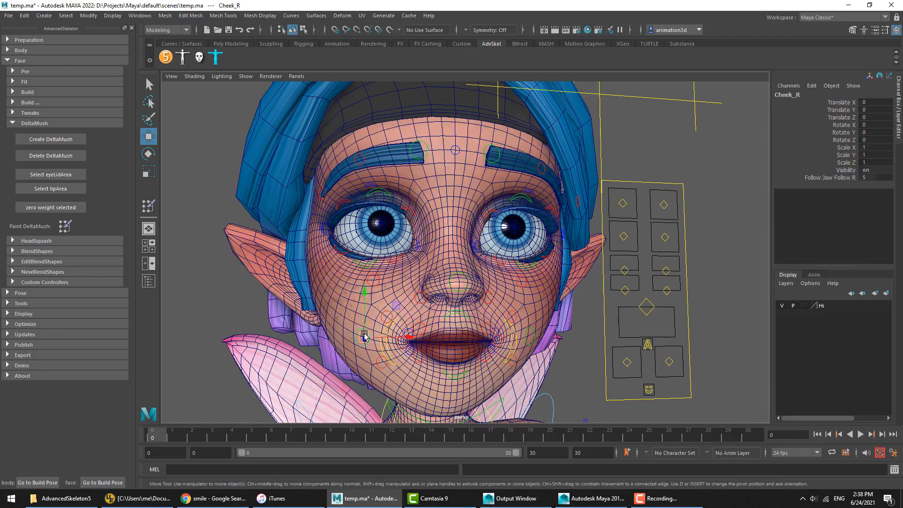
pyautogui.moveTo(359, 346); pyautogui.dragTo(328, 315)
pyautogui.hotkey('ctrl', 'z')
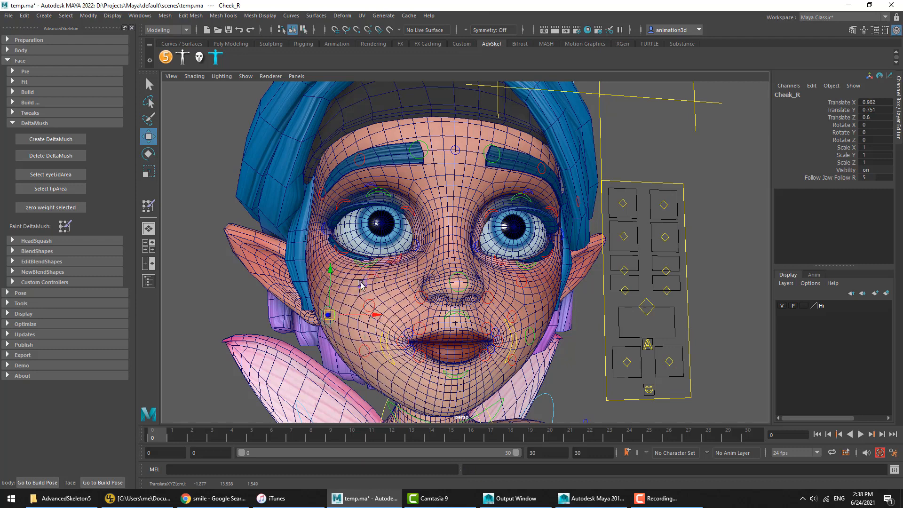
pyautogui.hotkey('ctrl', 'z')
pyautogui.click(427, 155)
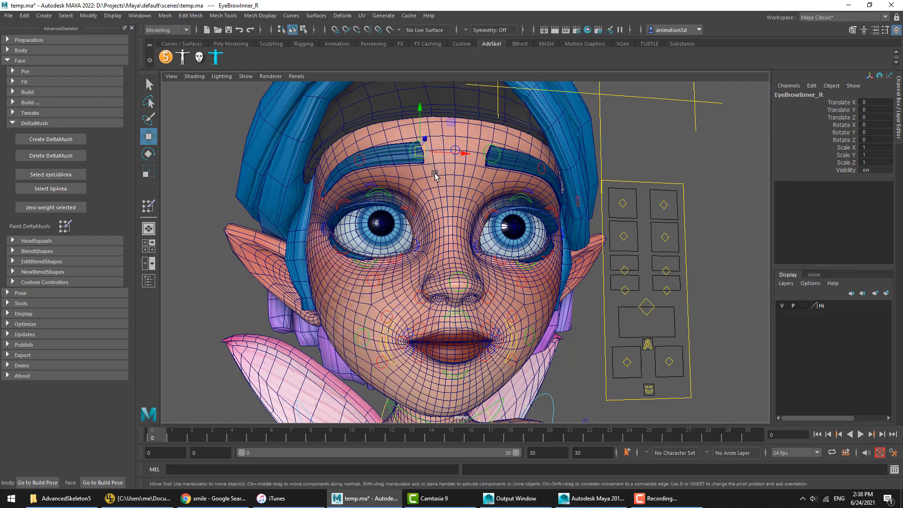
pyautogui.moveTo(433, 174)
pyautogui.mouseDown(button='middle')
pyautogui.moveTo(446, 211)
pyautogui.moveTo(440, 171)
pyautogui.mouseUp(button='middle')
pyautogui.hotkey('ctrl', 'z')
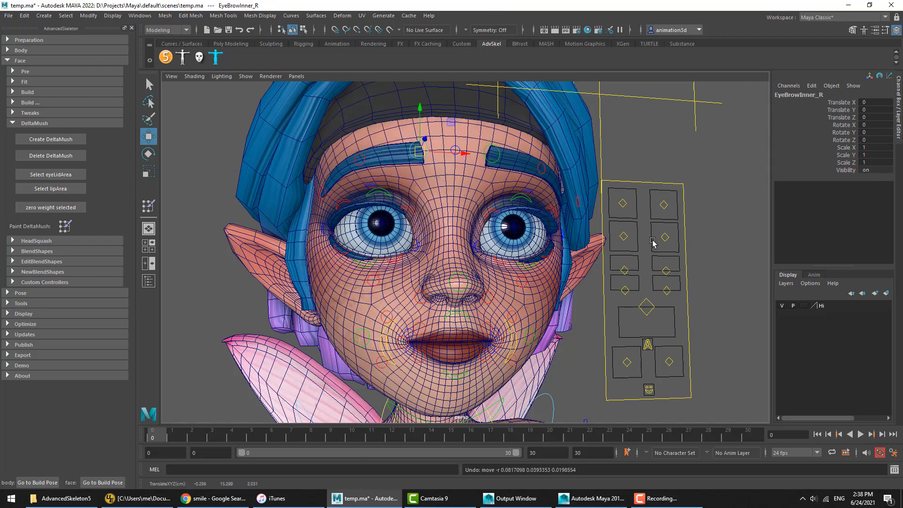
# Set Blink to 10 on both eye controls in the face control box.
pyautogui.click(667, 248)
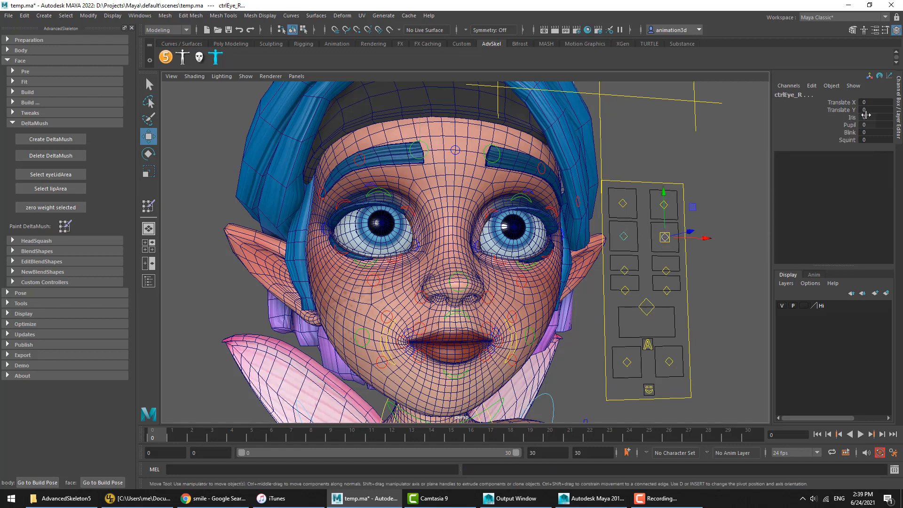
pyautogui.click(850, 132)
pyautogui.moveTo(491, 237); pyautogui.dragTo(565, 234, button='middle')
pyautogui.moveTo(537, 246)
pyautogui.keyDown('alt'); pyautogui.mouseDown()
pyautogui.moveTo(498, 252)
pyautogui.moveTo(550, 238)
pyautogui.mouseUp(); pyautogui.keyUp('alt')
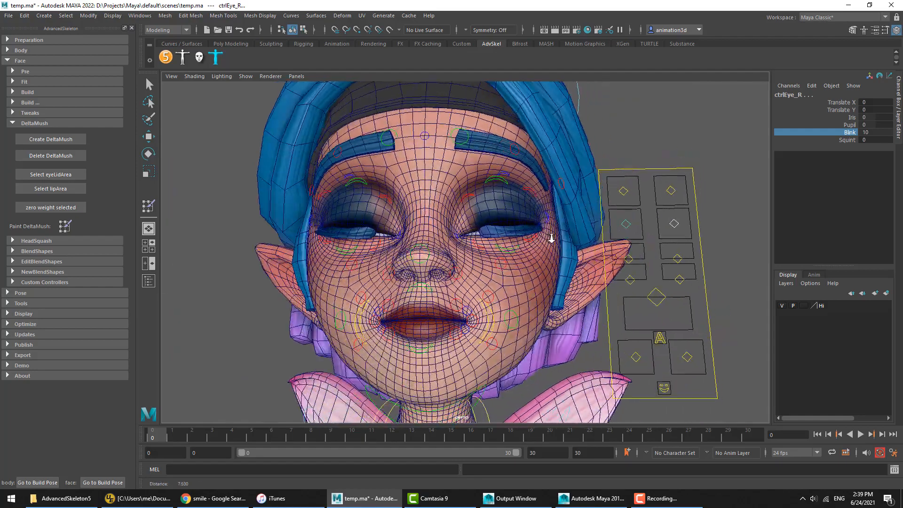
pyautogui.scroll(3, 395, 237)
pyautogui.moveTo(348, 231)
pyautogui.keyDown('alt'); pyautogui.mouseDown()
pyautogui.moveTo(337, 231)
pyautogui.moveTo(347, 236)
pyautogui.mouseUp(); pyautogui.keyUp('alt')
# Compare the body mesh's closed eyelids with the asFaceDeltaMush Envelope at 0, and return the Envelope to 1.
pyautogui.click(337, 216)
pyautogui.keyDown('alt'); pyautogui.moveTo(477, 244); pyautogui.dragTo(496, 242); pyautogui.keyUp('alt')
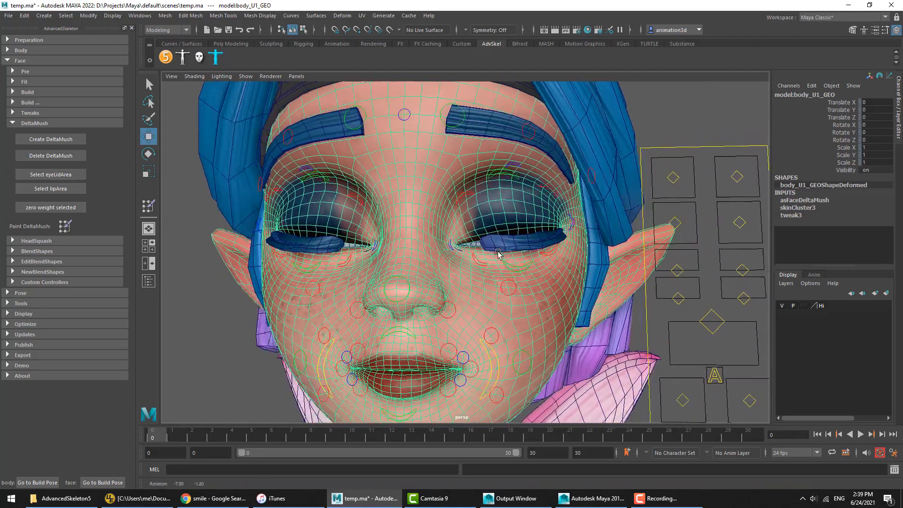
pyautogui.click(806, 200)
pyautogui.click(828, 208)
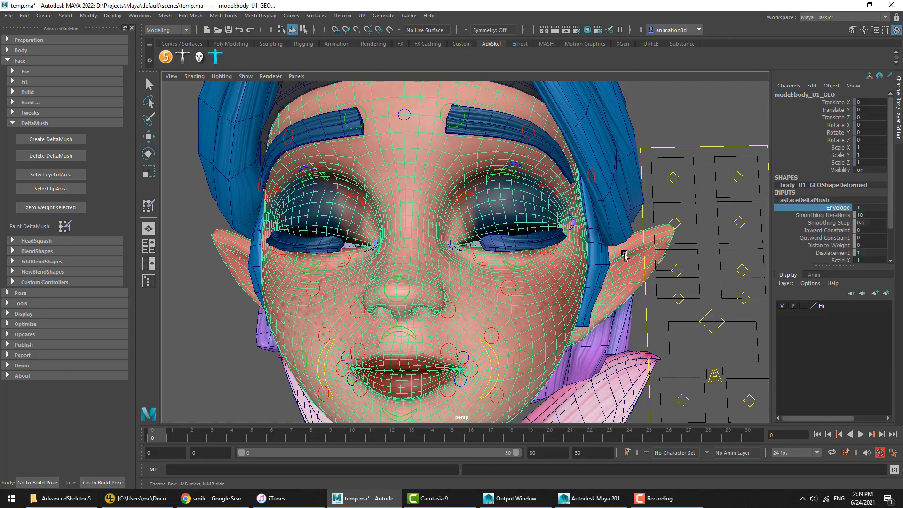
pyautogui.moveTo(622, 253); pyautogui.dragTo(657, 253, button='middle')
pyautogui.moveTo(600, 253); pyautogui.dragTo(594, 254, button='middle')
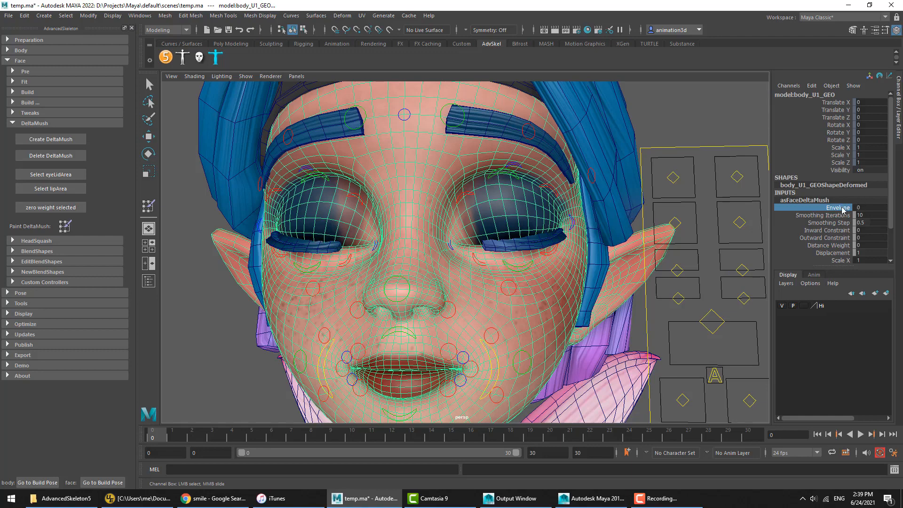
pyautogui.moveTo(535, 239); pyautogui.dragTo(624, 237, button='middle')
pyautogui.keyDown('alt'); pyautogui.moveTo(375, 240); pyautogui.dragTo(348, 242); pyautogui.keyUp('alt')
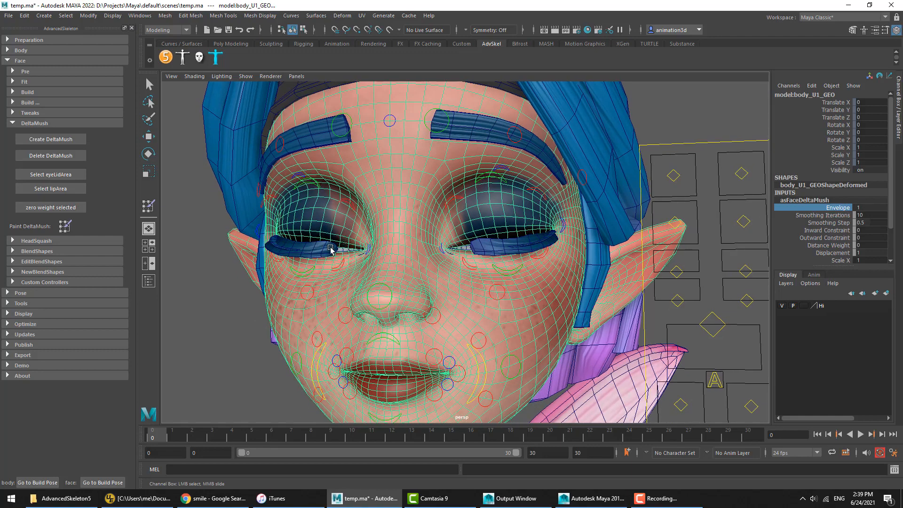
# Zero the DeltaMush weights of the body mesh's eyelid area and lip area.
pyautogui.click(218, 325)
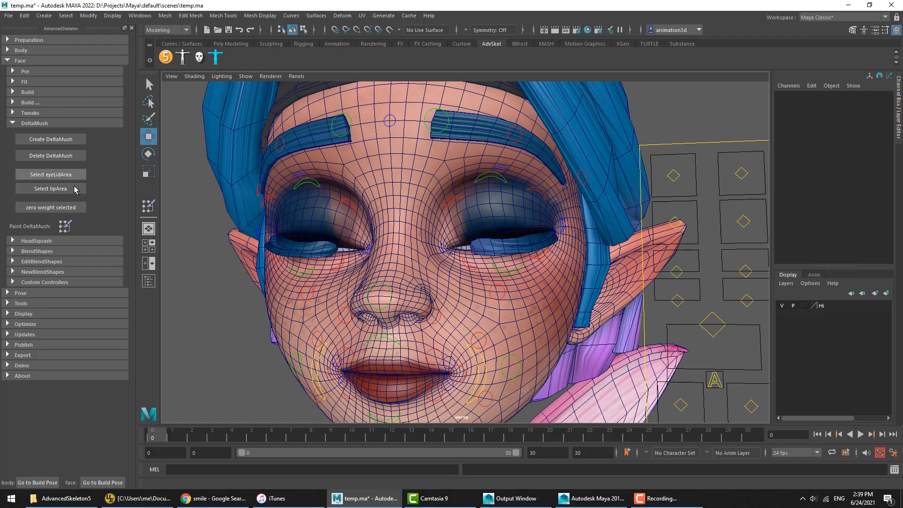
pyautogui.click(49, 174)
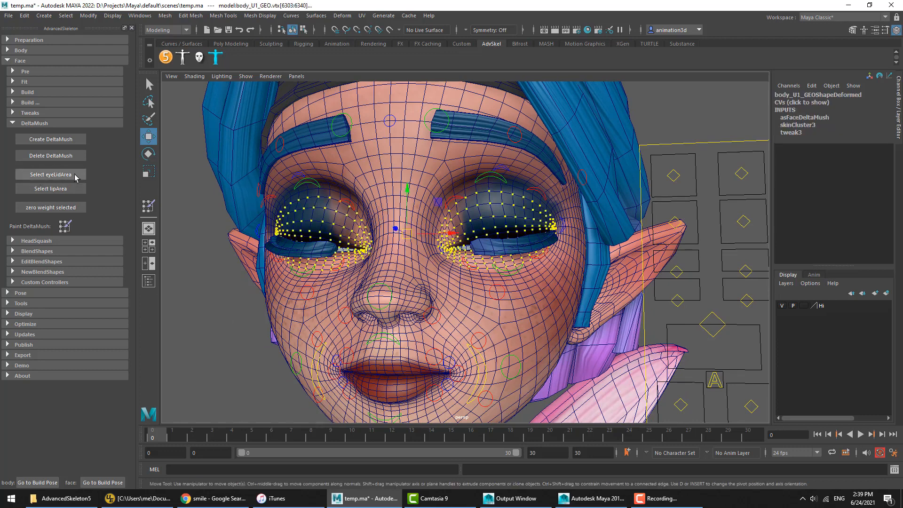
pyautogui.click(37, 209)
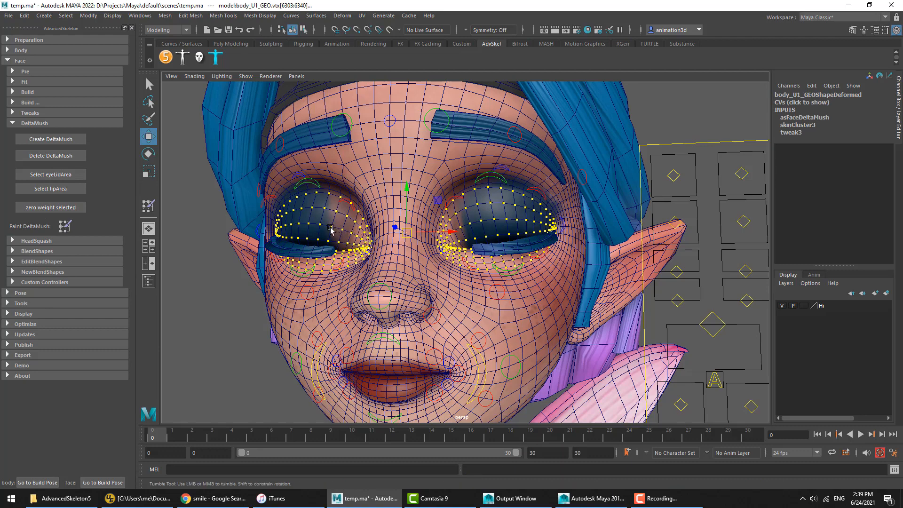
pyautogui.click(50, 188)
pyautogui.keyDown('alt'); pyautogui.moveTo(406, 346); pyautogui.dragTo(425, 250, button='middle'); pyautogui.keyUp('alt')
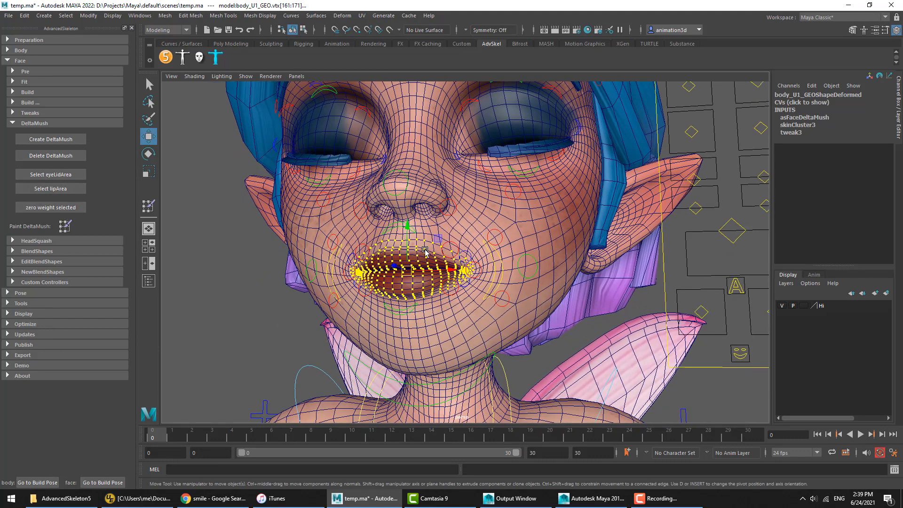
pyautogui.click(52, 211)
# Raise the right upper-lip control to test how the lips part.
pyautogui.click(392, 266)
pyautogui.keyDown('alt'); pyautogui.moveTo(382, 255); pyautogui.dragTo(397, 229); pyautogui.keyUp('alt')
pyautogui.click(394, 268)
pyautogui.click(389, 266)
# Pull the lowerLipA_R control down by about 0.68 and outward by about 0.44, and move lowerLipB_R outward by about 0.23.
pyautogui.click(388, 303)
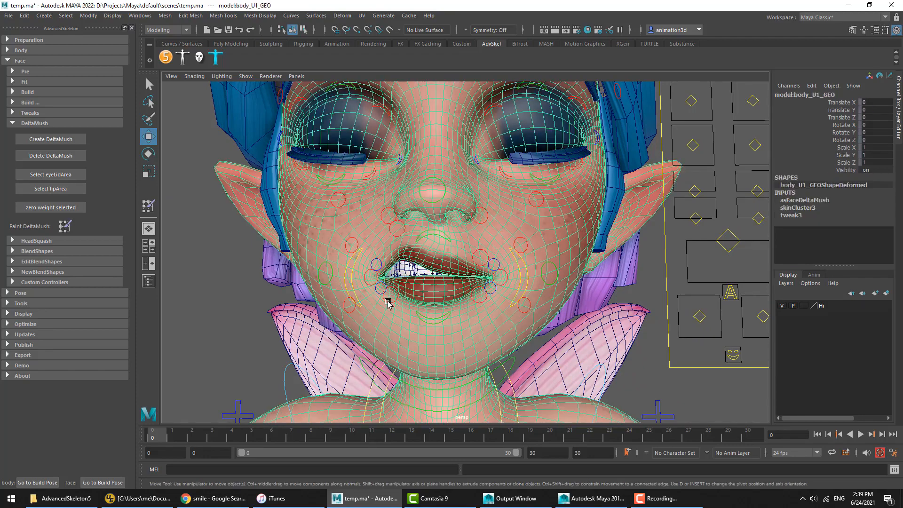
pyautogui.click(388, 302)
pyautogui.moveTo(391, 296); pyautogui.dragTo(393, 303)
pyautogui.hotkey('ctrl', 'z')
pyautogui.keyDown('alt'); pyautogui.moveTo(391, 270); pyautogui.dragTo(405, 267); pyautogui.keyUp('alt')
pyautogui.keyDown('alt'); pyautogui.moveTo(405, 267); pyautogui.dragTo(457, 269, button='right'); pyautogui.keyUp('alt')
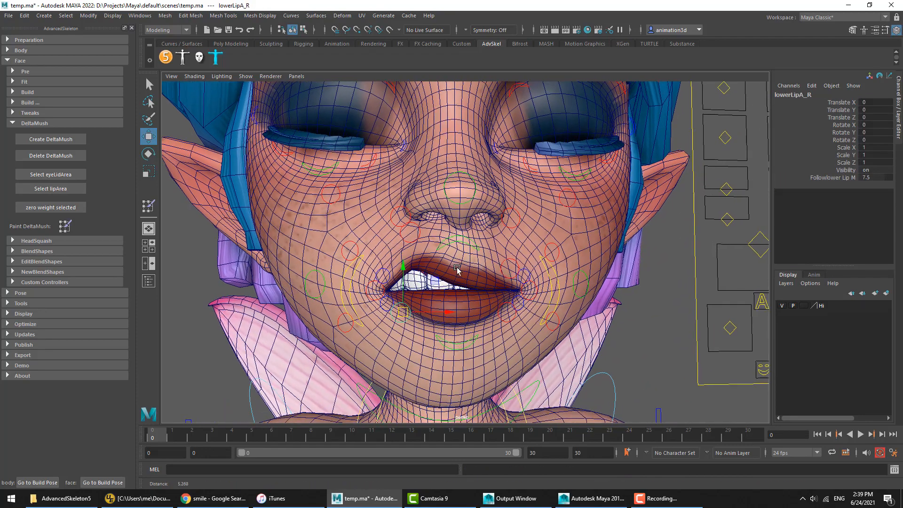
pyautogui.moveTo(403, 313); pyautogui.dragTo(381, 347)
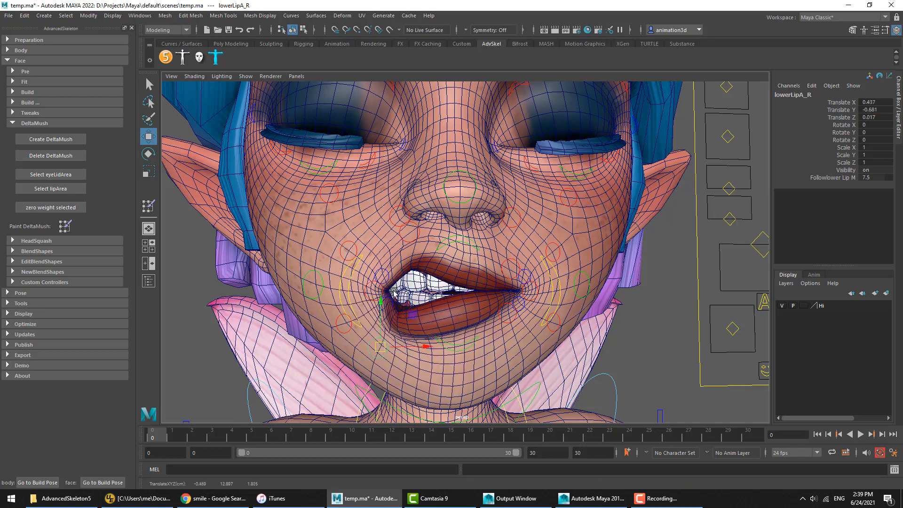
pyautogui.click(397, 305)
pyautogui.click(395, 304)
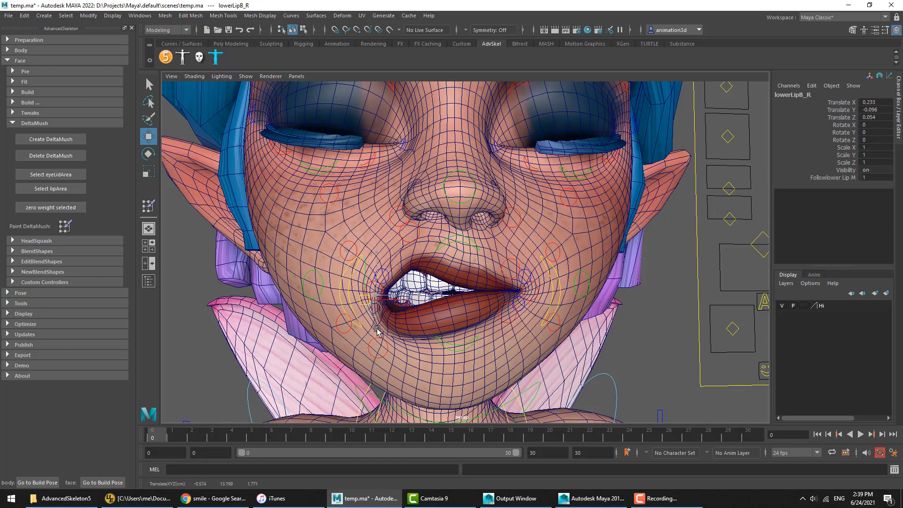
# Close the DeltaMush options and return the face rig to its build pose.
pyautogui.click(43, 123)
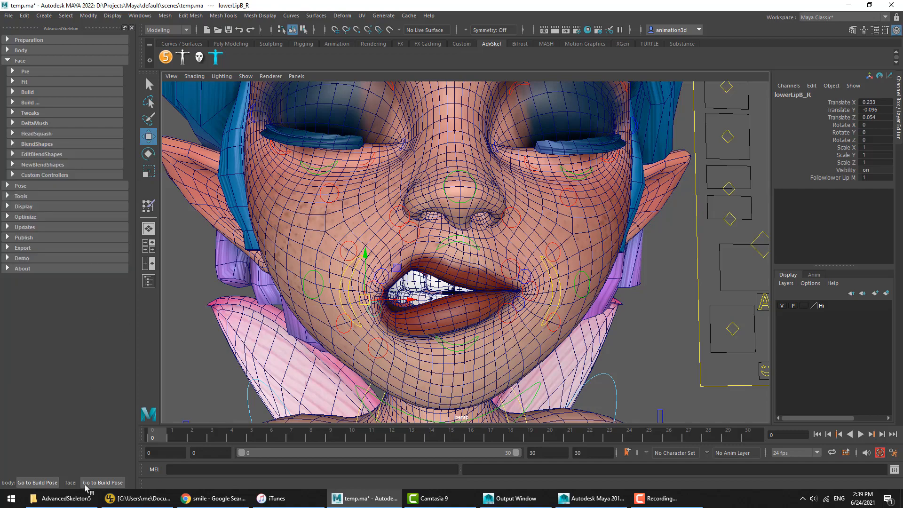
pyautogui.click(102, 482)
pyautogui.scroll(-5, 499, 303)
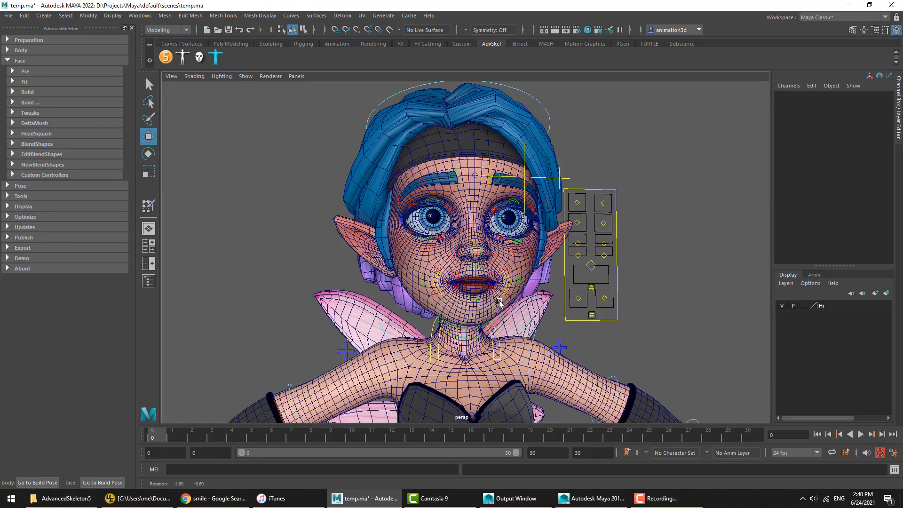
pyautogui.scroll(5, 499, 303)
# Try moving the right cheek control in the build pose, undo the move, and clear the selection.
pyautogui.click(386, 318)
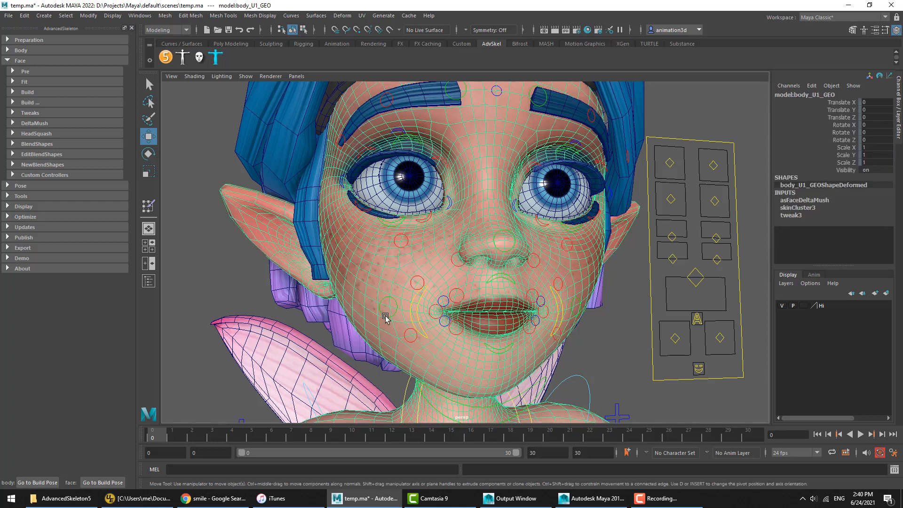
pyautogui.click(387, 316)
pyautogui.moveTo(487, 327); pyautogui.dragTo(490, 326, button='middle')
pyautogui.hotkey('ctrl', 'z')
pyautogui.click(331, 328)
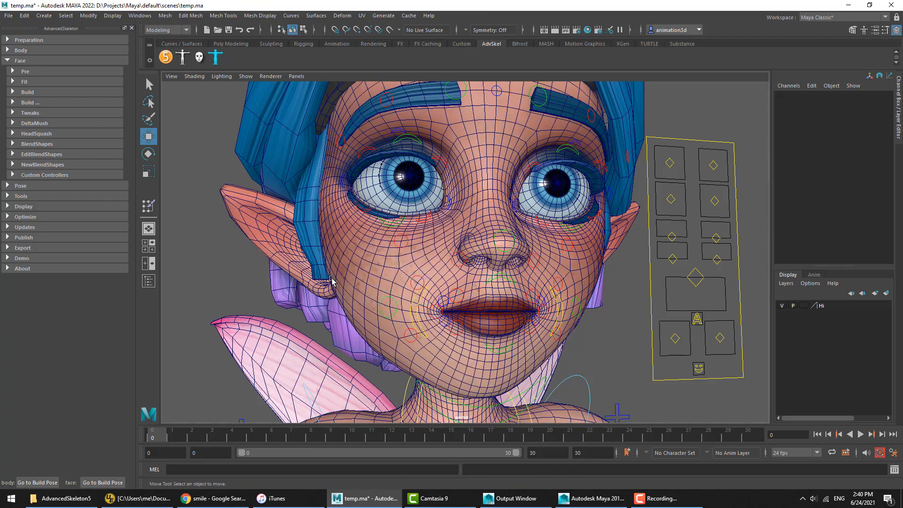
# Open the face Custom Controllers options and place a SoftMod on the outer right cheek.
pyautogui.click(41, 176)
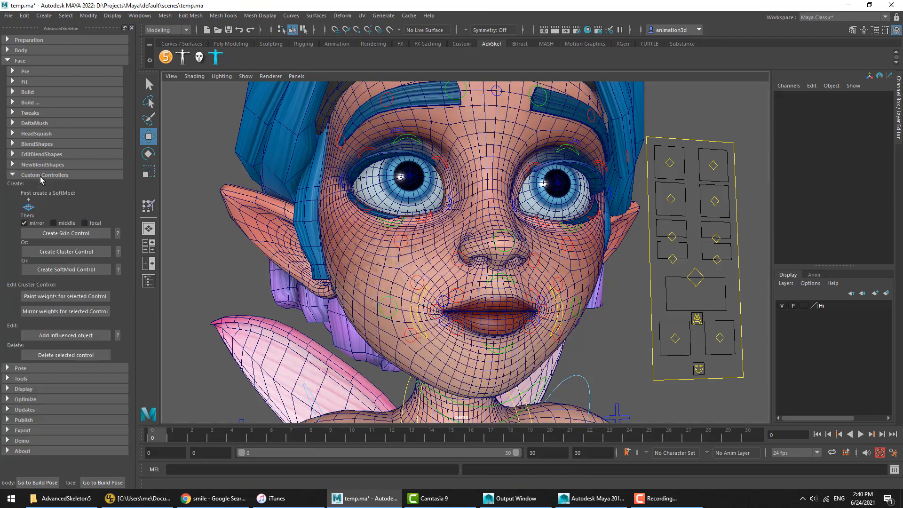
pyautogui.click(29, 206)
pyautogui.click(347, 267)
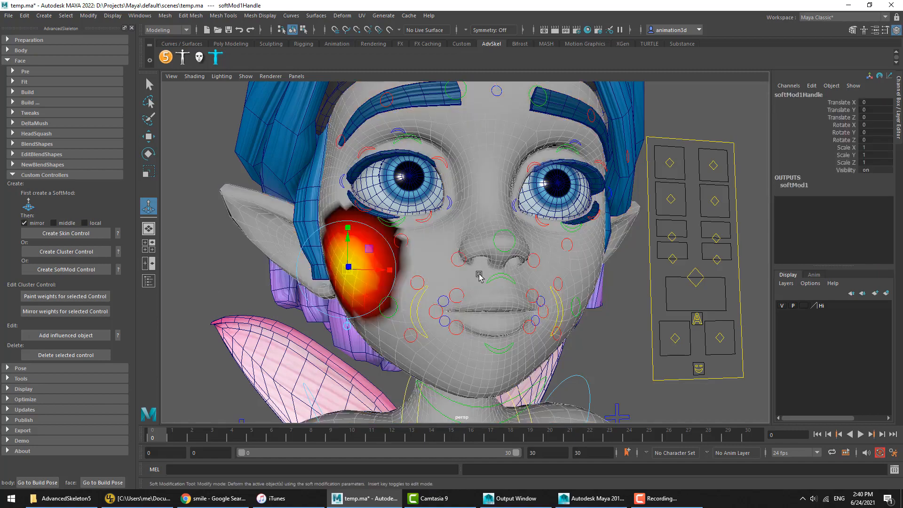
pyautogui.keyDown('alt'); pyautogui.moveTo(480, 275); pyautogui.dragTo(459, 293); pyautogui.keyUp('alt')
pyautogui.keyDown('alt'); pyautogui.moveTo(458, 293); pyautogui.dragTo(405, 278, button='right'); pyautogui.keyUp('alt')
pyautogui.keyDown('alt'); pyautogui.moveTo(405, 277); pyautogui.dragTo(399, 257); pyautogui.keyUp('alt')
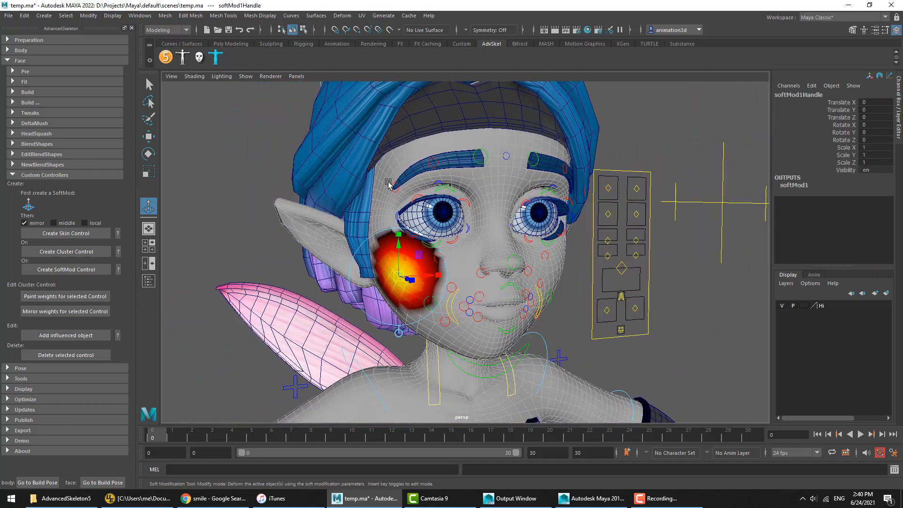
# Try a SoftMod at the right temple, place it on the right cheek instead, and pull its handle outward about 0.43 in X.
pyautogui.click(388, 184)
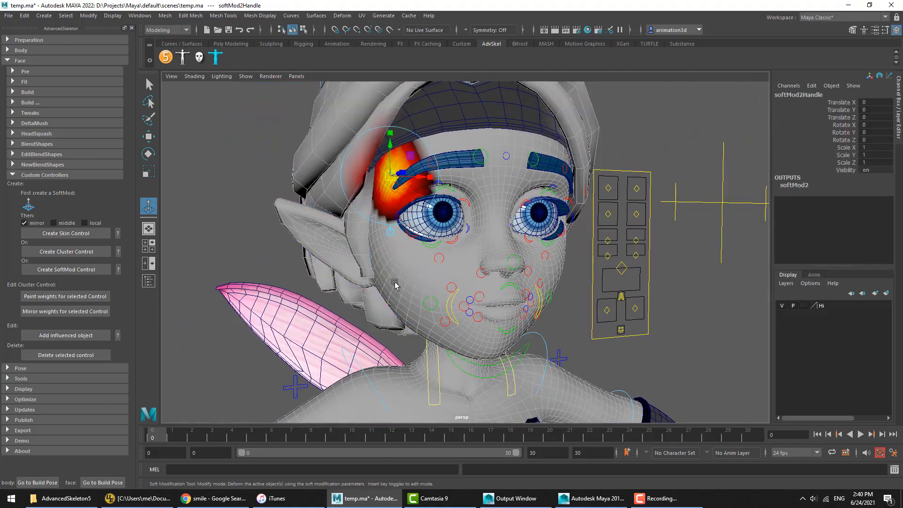
pyautogui.click(396, 281)
pyautogui.moveTo(399, 277); pyautogui.dragTo(383, 276)
pyautogui.keyDown('alt'); pyautogui.moveTo(384, 275); pyautogui.dragTo(464, 283, button='right'); pyautogui.keyUp('alt')
pyautogui.keyDown('alt'); pyautogui.moveTo(464, 283); pyautogui.dragTo(474, 293, button='middle'); pyautogui.keyUp('alt')
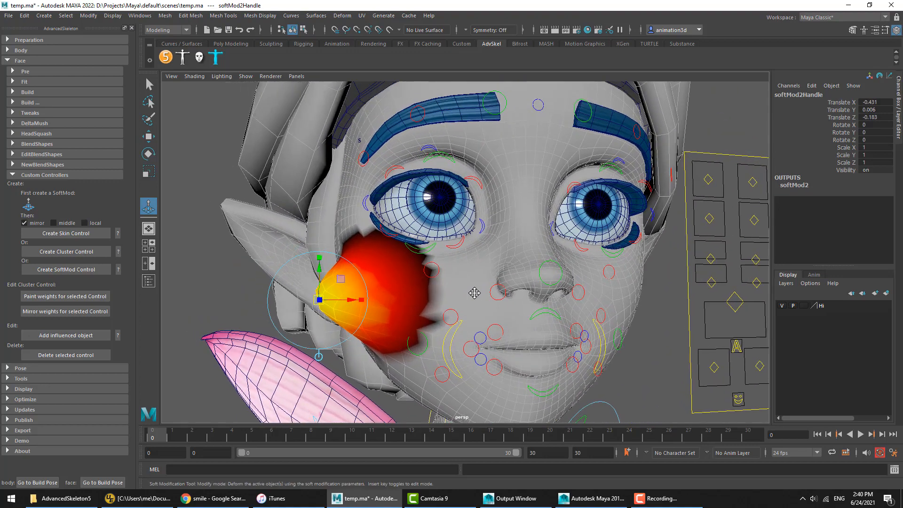
pyautogui.keyDown('alt'); pyautogui.moveTo(418, 274); pyautogui.dragTo(427, 275, button='right'); pyautogui.keyUp('alt')
pyautogui.keyDown('alt'); pyautogui.moveTo(428, 275); pyautogui.dragTo(450, 265, button='middle'); pyautogui.keyUp('alt')
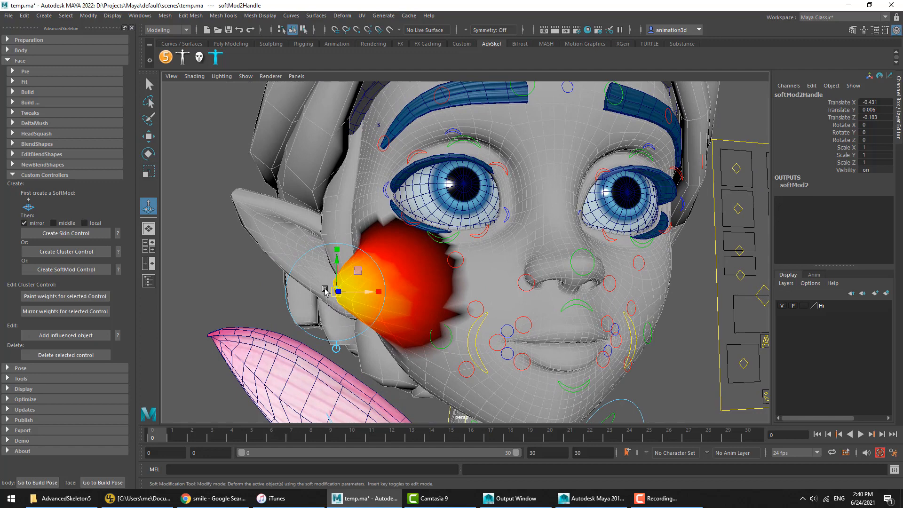
# Create a mirrored skin control named cheek2 from the SoftMod.
pyautogui.click(49, 234)
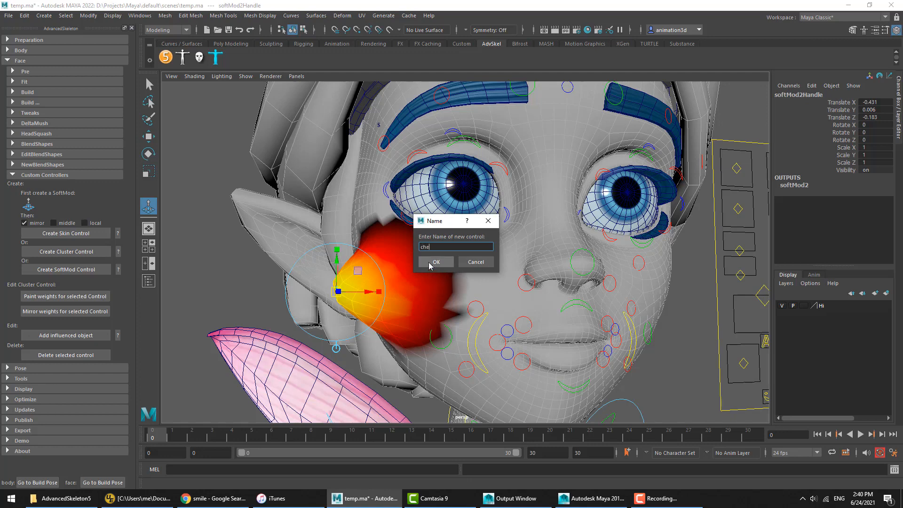
pyautogui.click(429, 262)
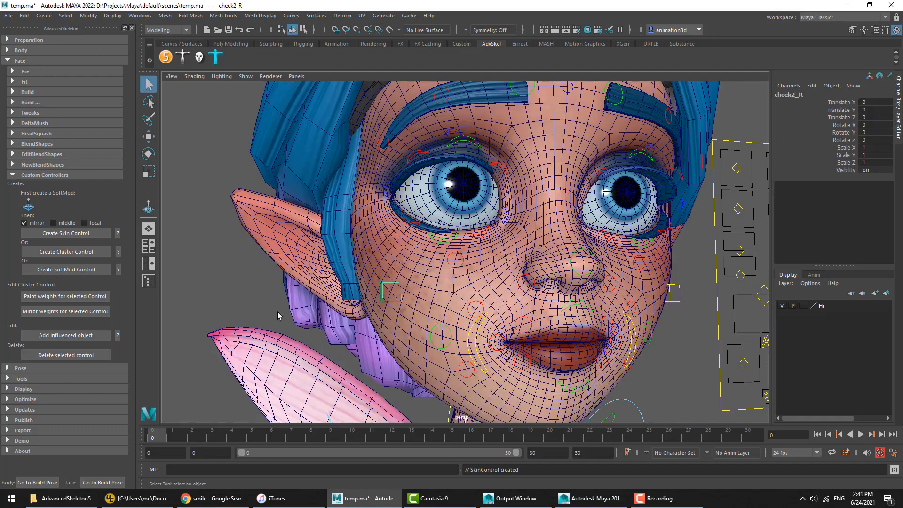
pyautogui.keyDown('alt'); pyautogui.moveTo(609, 289); pyautogui.dragTo(569, 277); pyautogui.keyUp('alt')
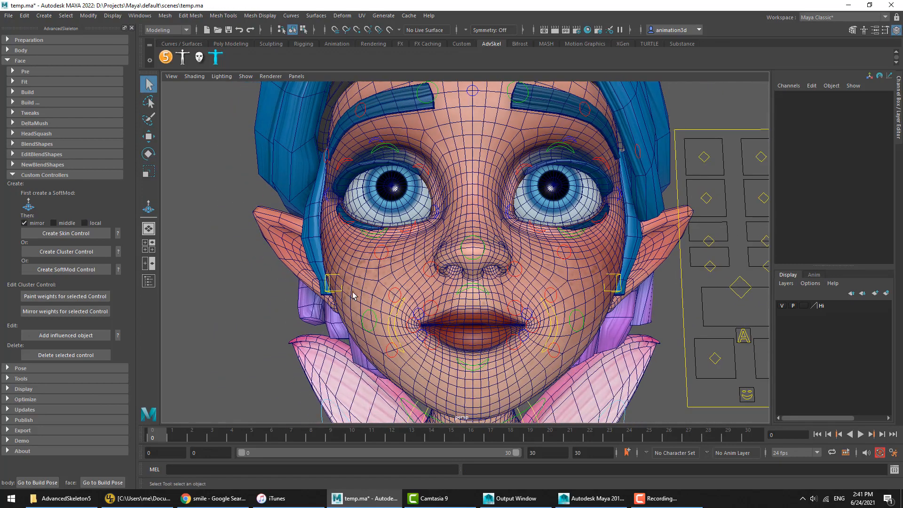
# Try moving the new right cheek2 control, undo the move, and clear the selection.
pyautogui.click(330, 291)
pyautogui.press('w')
pyautogui.moveTo(386, 316); pyautogui.dragTo(406, 327, button='middle')
pyautogui.hotkey('ctrl', 'z')
pyautogui.keyDown('alt'); pyautogui.moveTo(472, 325); pyautogui.dragTo(452, 323); pyautogui.keyUp('alt')
pyautogui.click(234, 312)
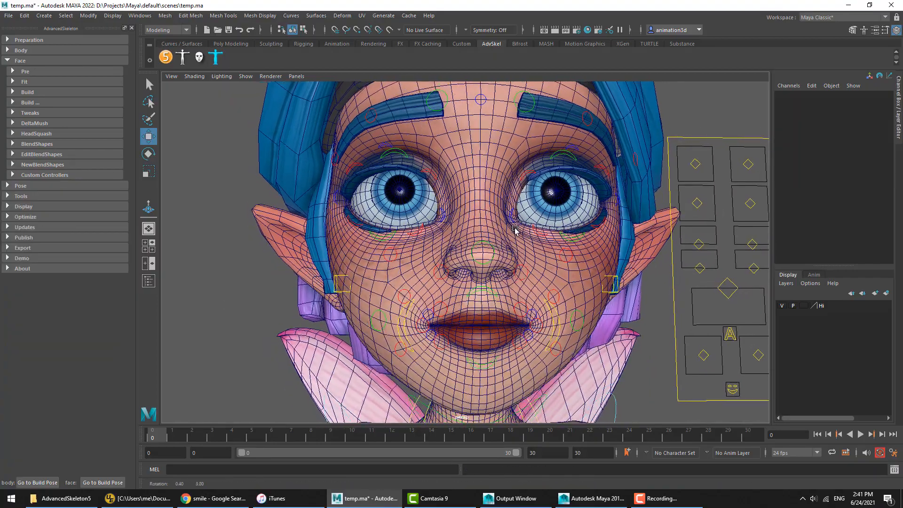
pyautogui.keyDown('alt'); pyautogui.moveTo(518, 229); pyautogui.dragTo(537, 230); pyautogui.keyUp('alt')
pyautogui.keyDown('alt'); pyautogui.moveTo(538, 231); pyautogui.dragTo(395, 246, button='right'); pyautogui.keyUp('alt')
pyautogui.keyDown('alt'); pyautogui.moveTo(394, 246); pyautogui.dragTo(375, 277, button='middle'); pyautogui.keyUp('alt')
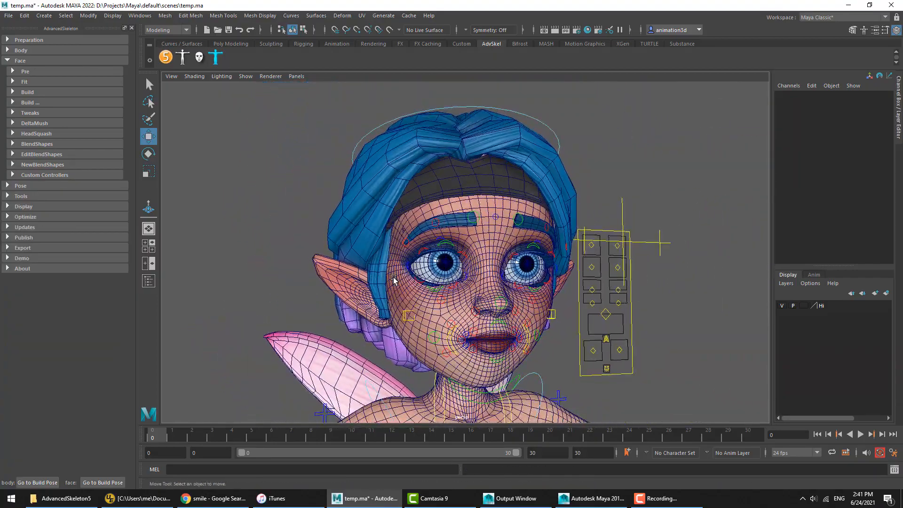
pyautogui.moveTo(393, 278)
pyautogui.keyDown('alt'); pyautogui.mouseDown()
pyautogui.moveTo(355, 281)
pyautogui.moveTo(391, 278)
pyautogui.mouseUp(); pyautogui.keyUp('alt')
pyautogui.keyDown('alt'); pyautogui.moveTo(391, 278); pyautogui.dragTo(462, 322, button='right'); pyautogui.keyUp('alt')
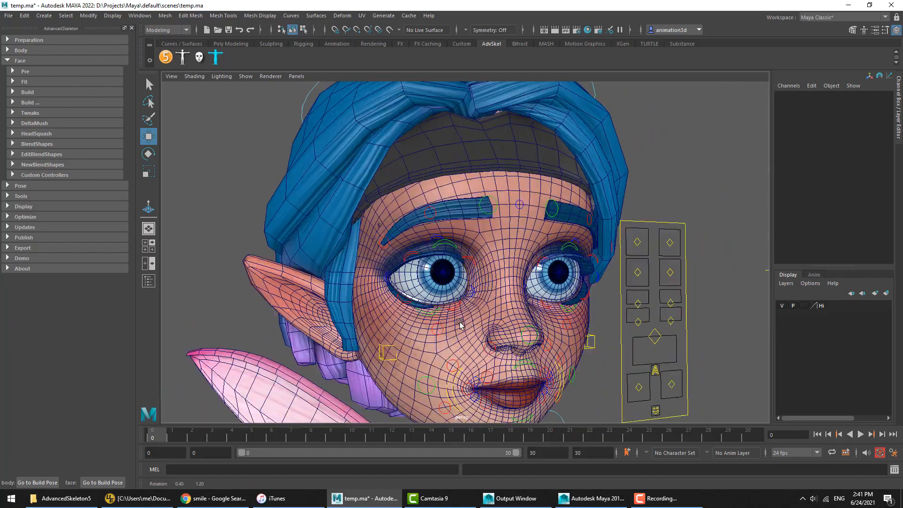
pyautogui.keyDown('alt'); pyautogui.moveTo(462, 322); pyautogui.dragTo(445, 304); pyautogui.keyUp('alt')
pyautogui.keyDown('alt'); pyautogui.moveTo(444, 304); pyautogui.dragTo(356, 278, button='right'); pyautogui.keyUp('alt')
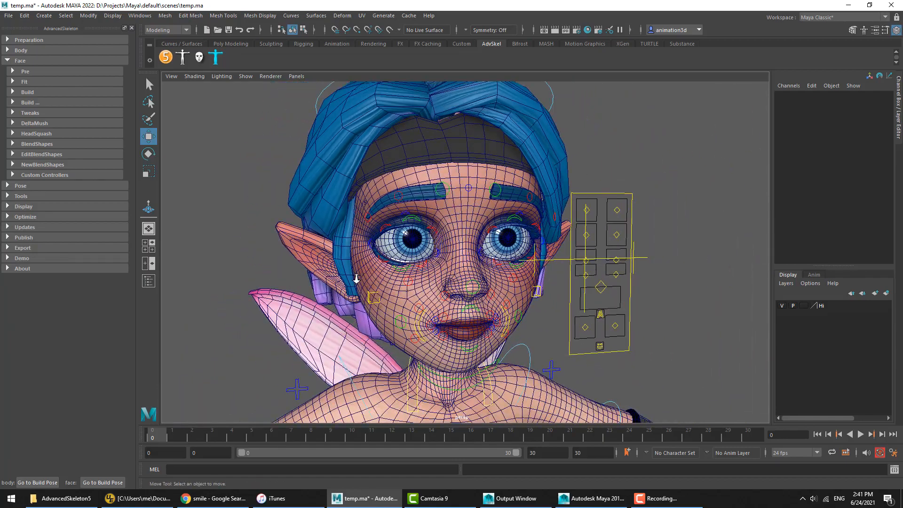